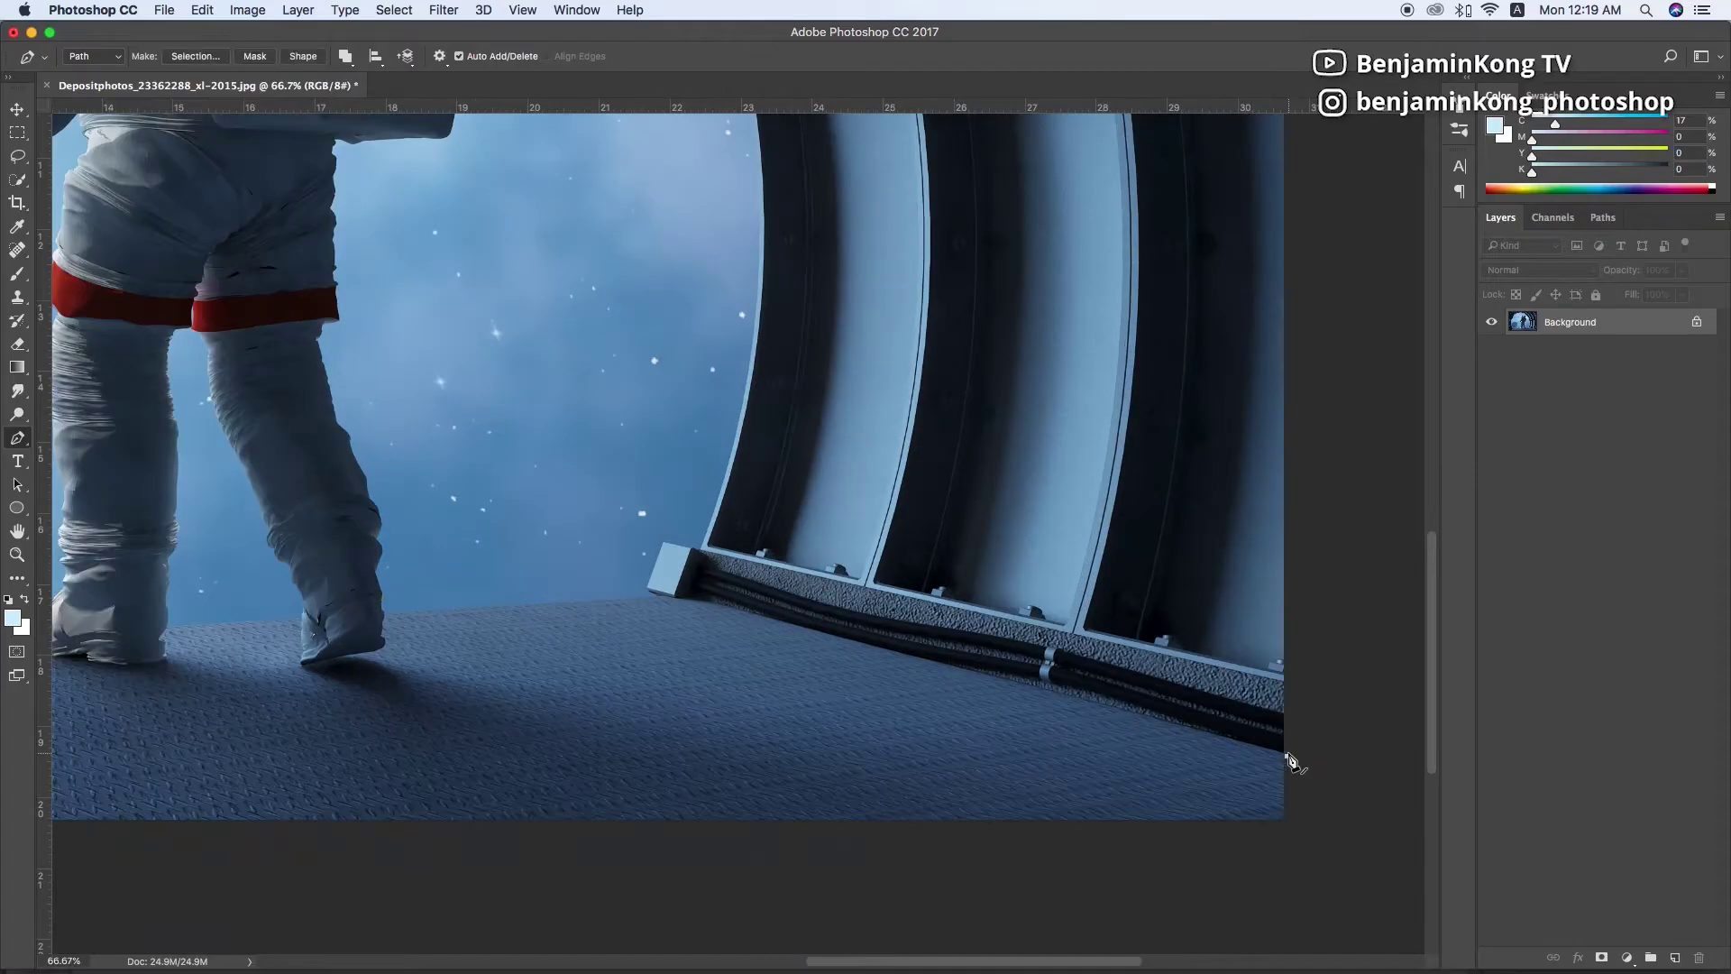
At high zoom, place Pen path points along the floor edge, window frame and small bracket
key("super+plus")
left_click(821, 726)
scroll(608, 676, "down", 1)
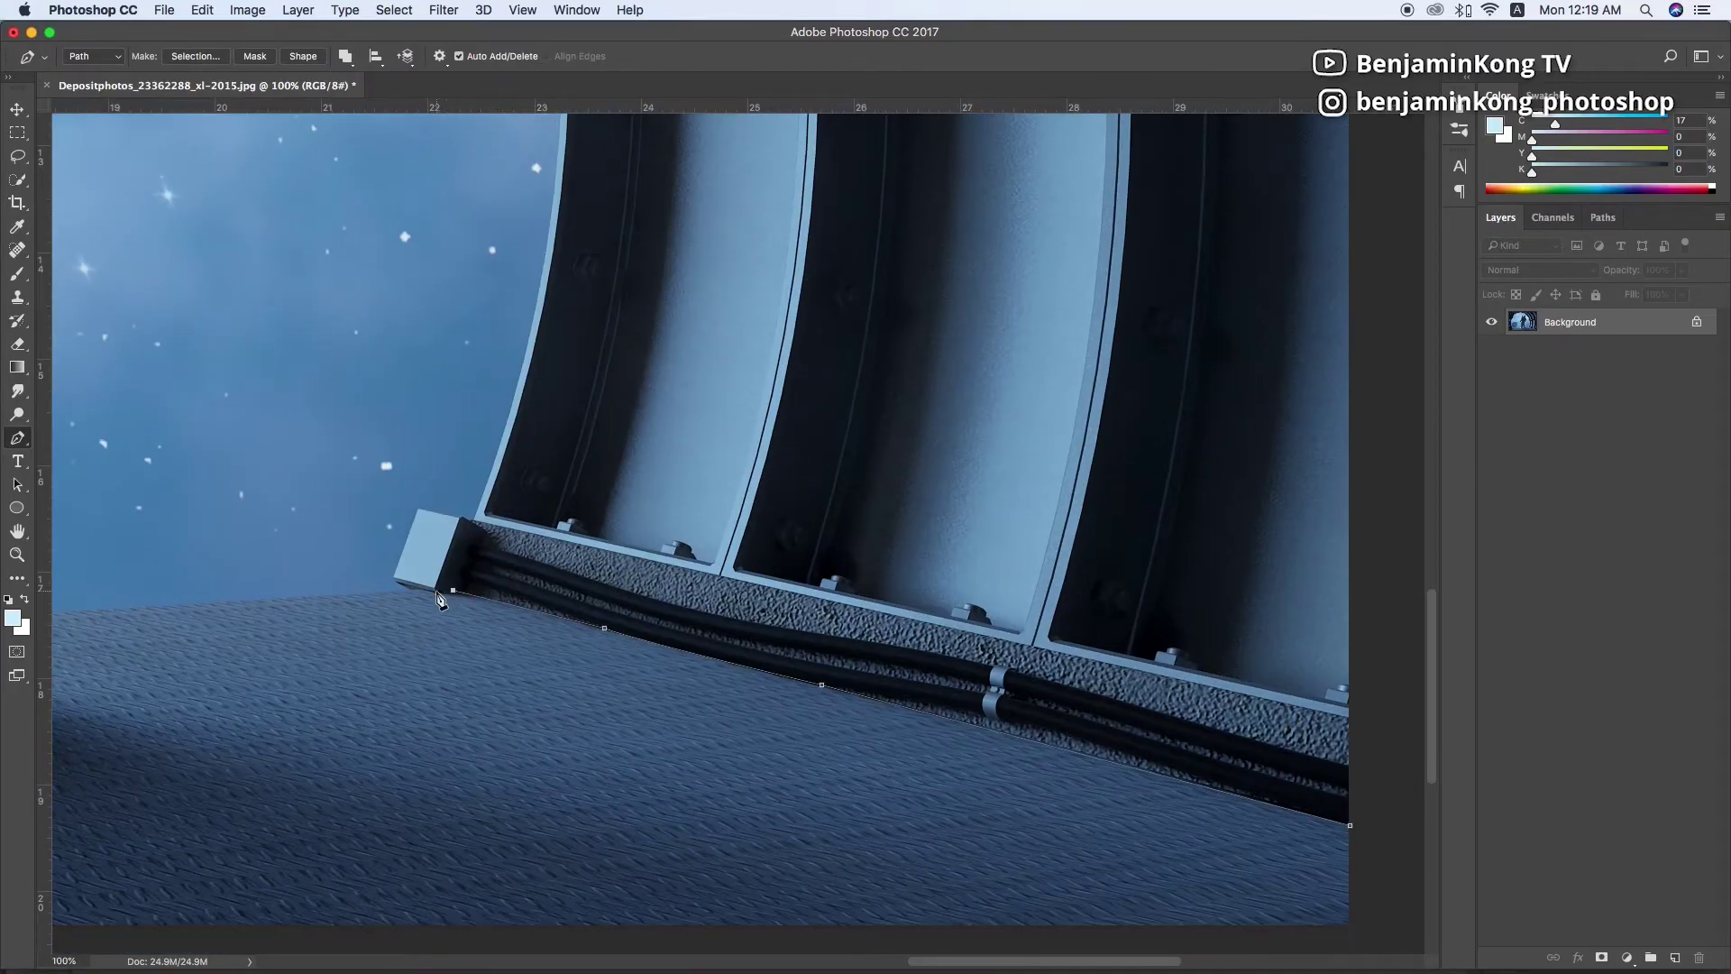
key("super+plus")
scroll(619, 566, "up", 5)
left_click(791, 460)
scroll(792, 460, "up", 5)
left_click(894, 437)
left_click_drag(773, 358, 932, 597)
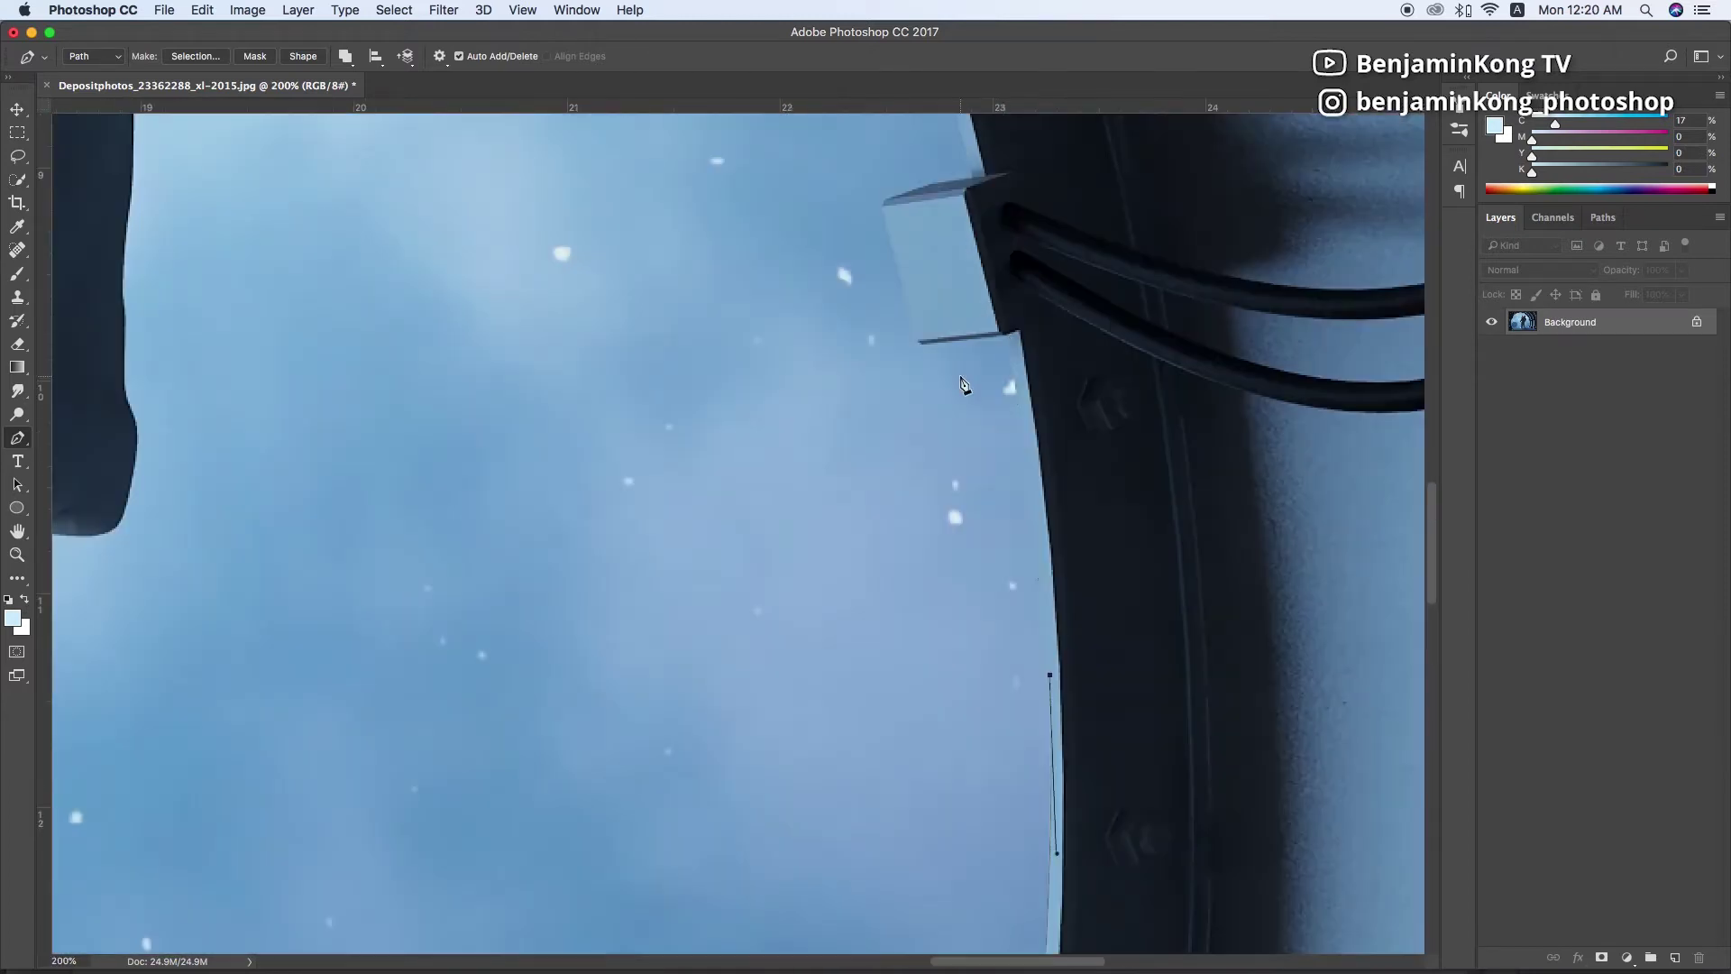
left_click(920, 343)
scroll(920, 343, "up", 5)
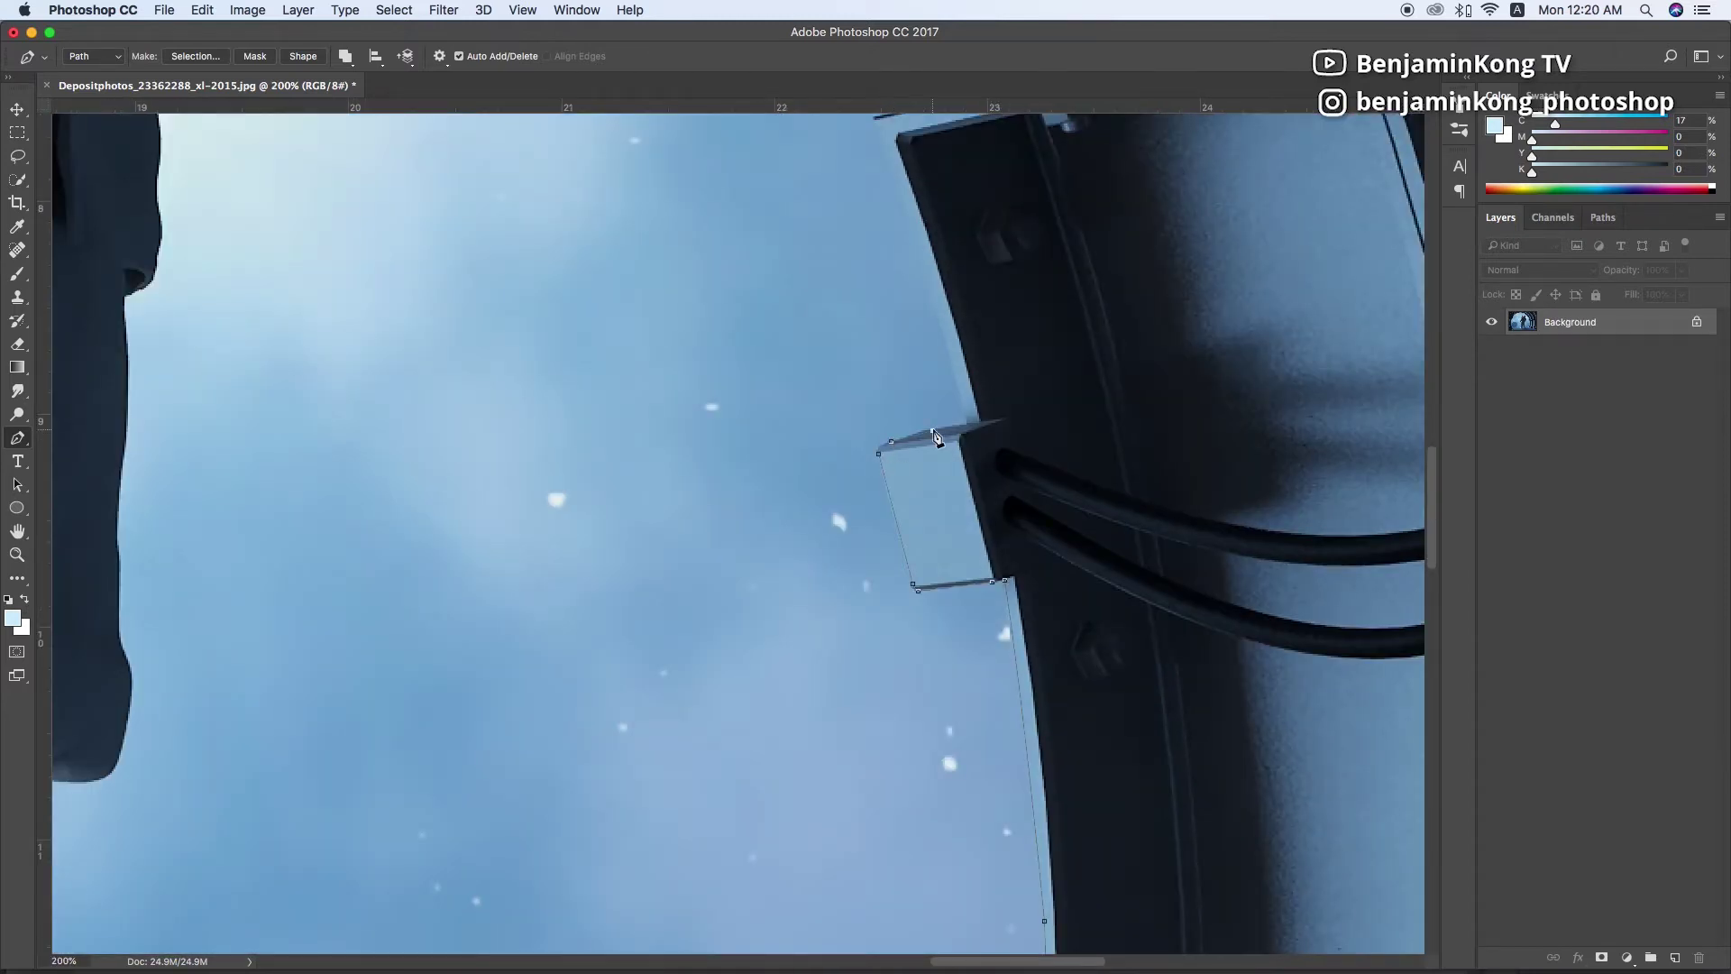
left_click(932, 431)
scroll(924, 470, "up", 5)
scroll(910, 437, "up", 9)
left_click(1121, 696)
scroll(952, 446, "up", 3)
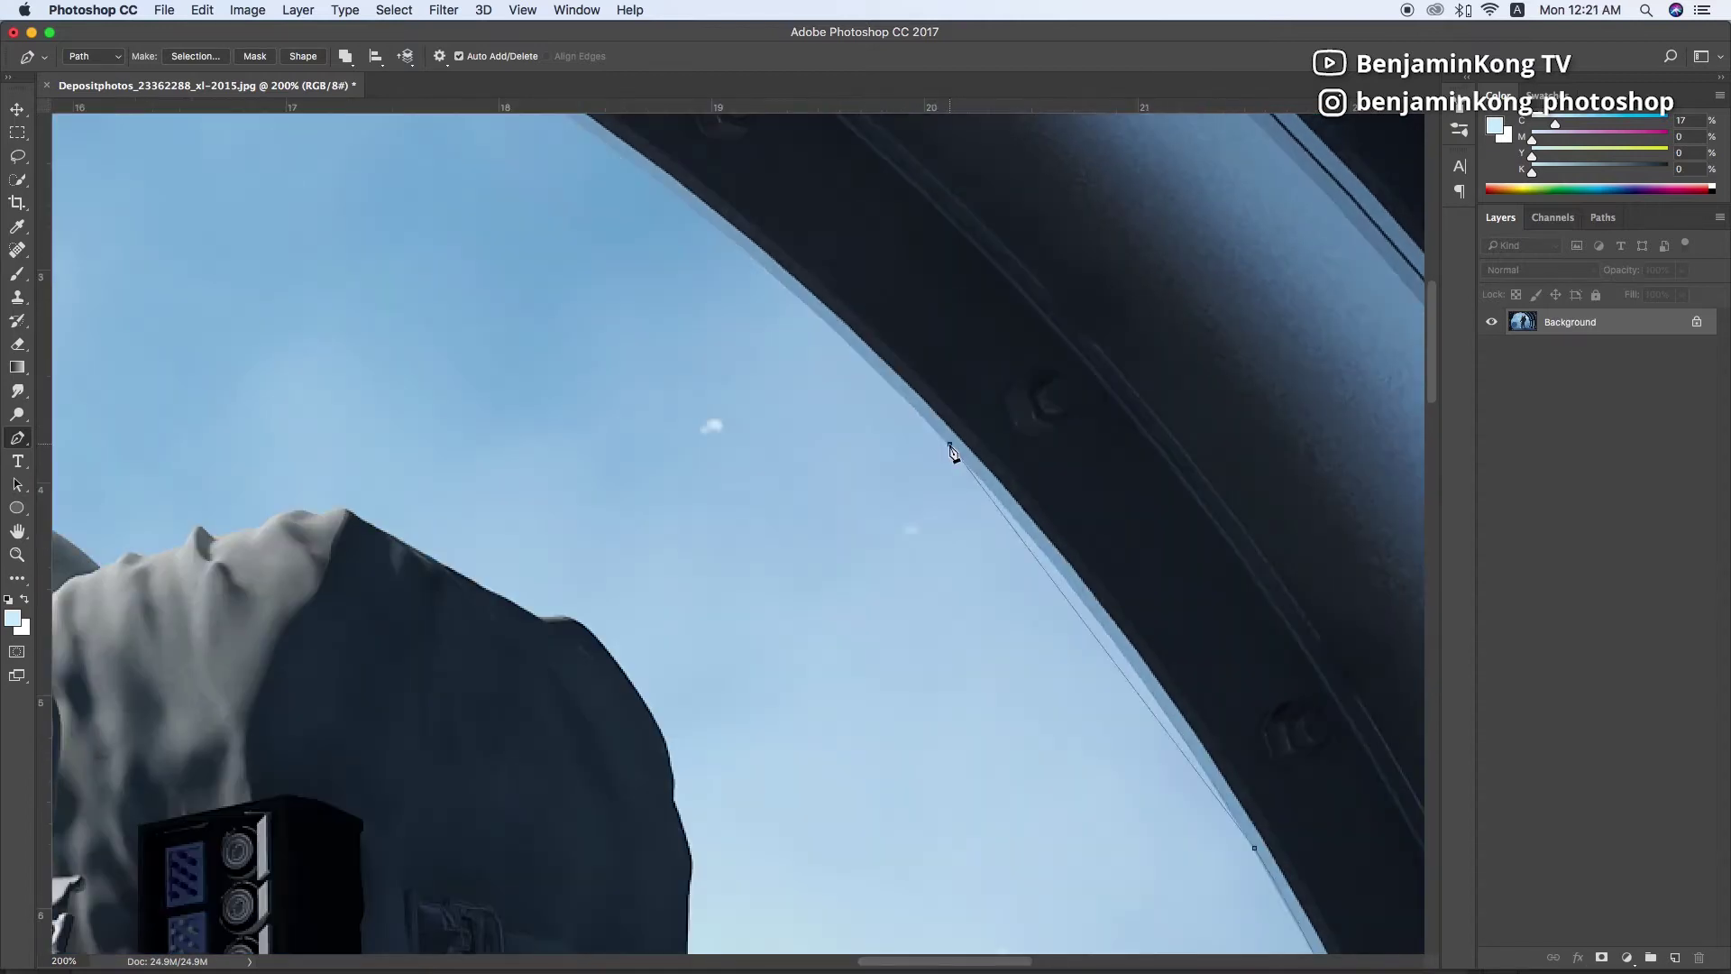
scroll(747, 229, "up", 5)
scroll(748, 228, "left", 5)
Continue the path with curved points following the window frame's arc
left_click_drag(747, 321, 724, 317)
scroll(748, 406, "up", 5)
scroll(748, 406, "left", 5)
left_click_drag(751, 478, 568, 415)
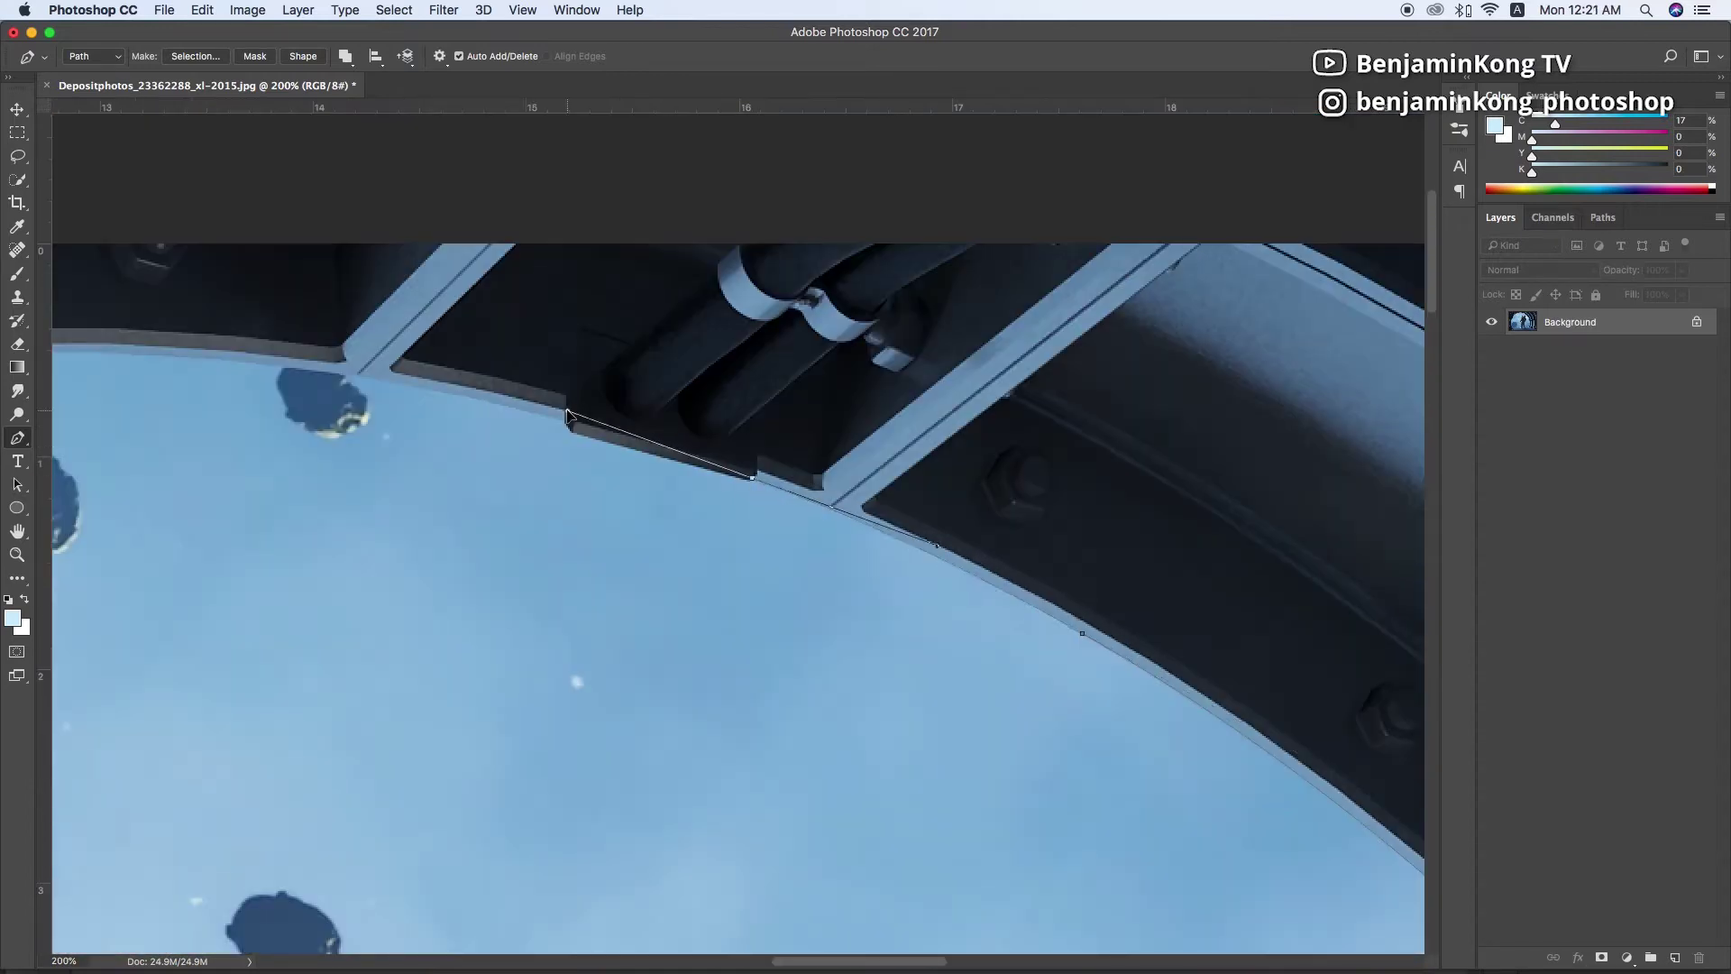
scroll(747, 487, "up", 3)
scroll(748, 487, "left", 5)
scroll(748, 487, "left", 5)
mouse_move(797, 417)
left_mouse_down()
mouse_move(439, 478)
mouse_move(707, 483)
left_mouse_up()
scroll(812, 431, "down", 2)
scroll(811, 431, "left", 9)
scroll(704, 487, "down", 3)
scroll(703, 487, "left", 5)
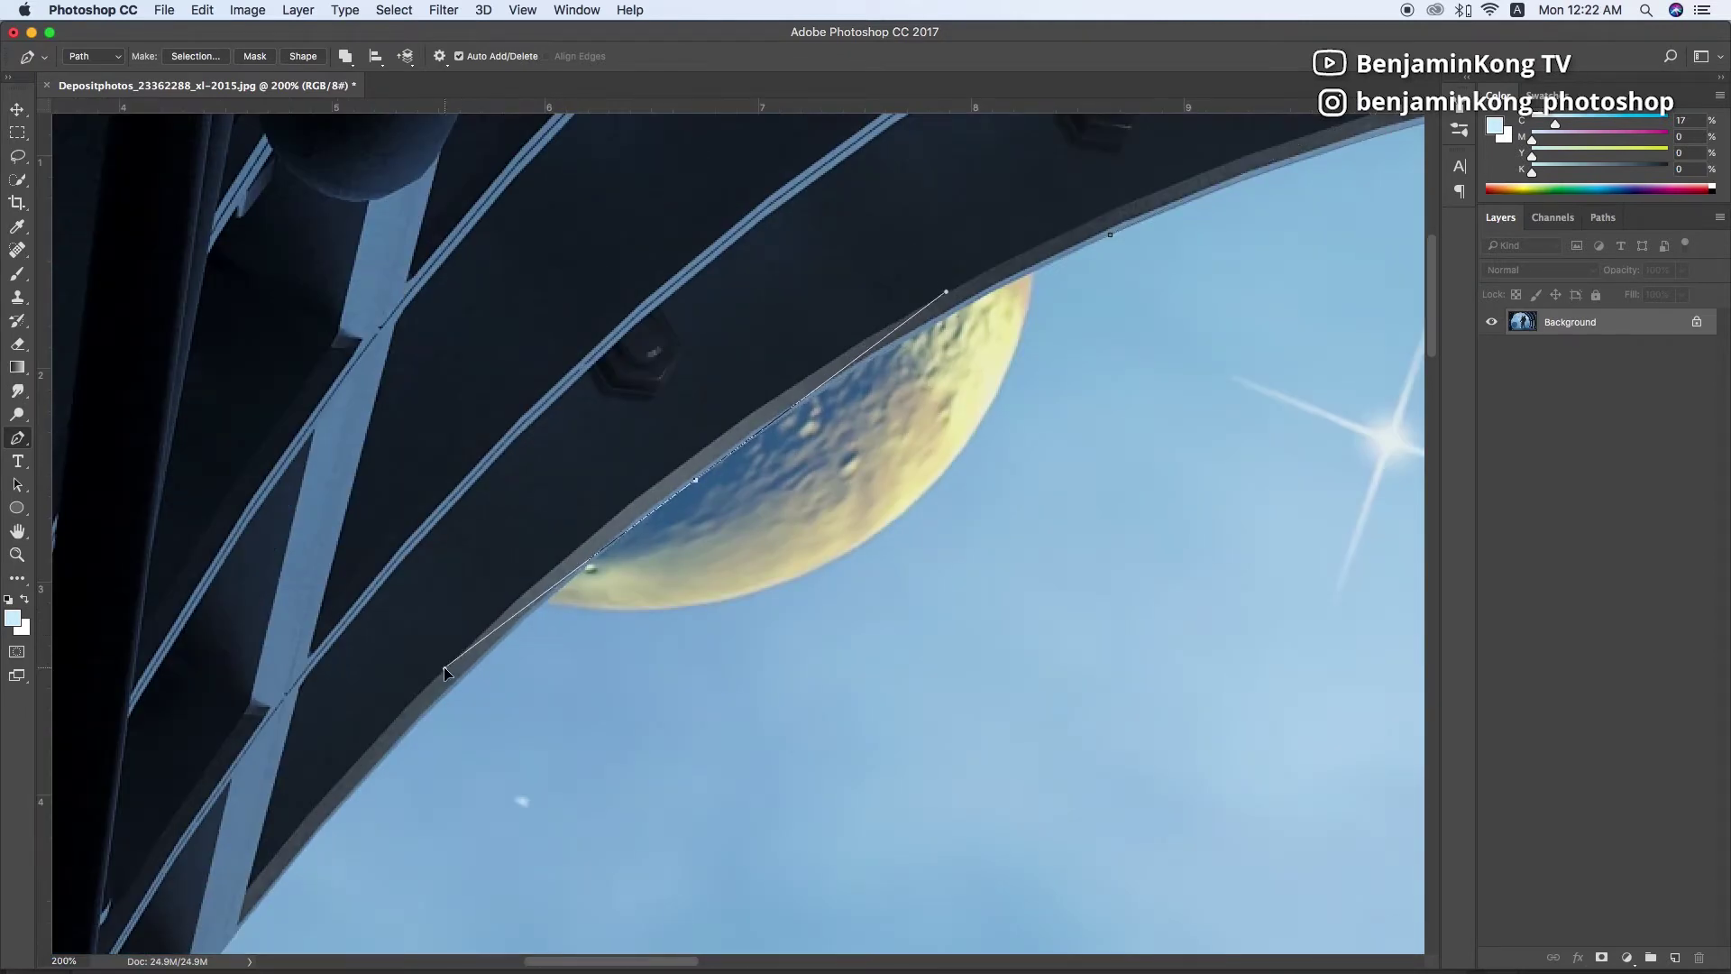
scroll(445, 671, "down", 5)
scroll(445, 672, "left", 5)
scroll(636, 560, "down", 3)
scroll(636, 561, "left", 2)
Outline the pole bracket and remaining frame edge, then load the path as a selection
left_click(671, 516)
left_click(656, 624)
scroll(667, 649, "down", 2)
scroll(667, 649, "left", 3)
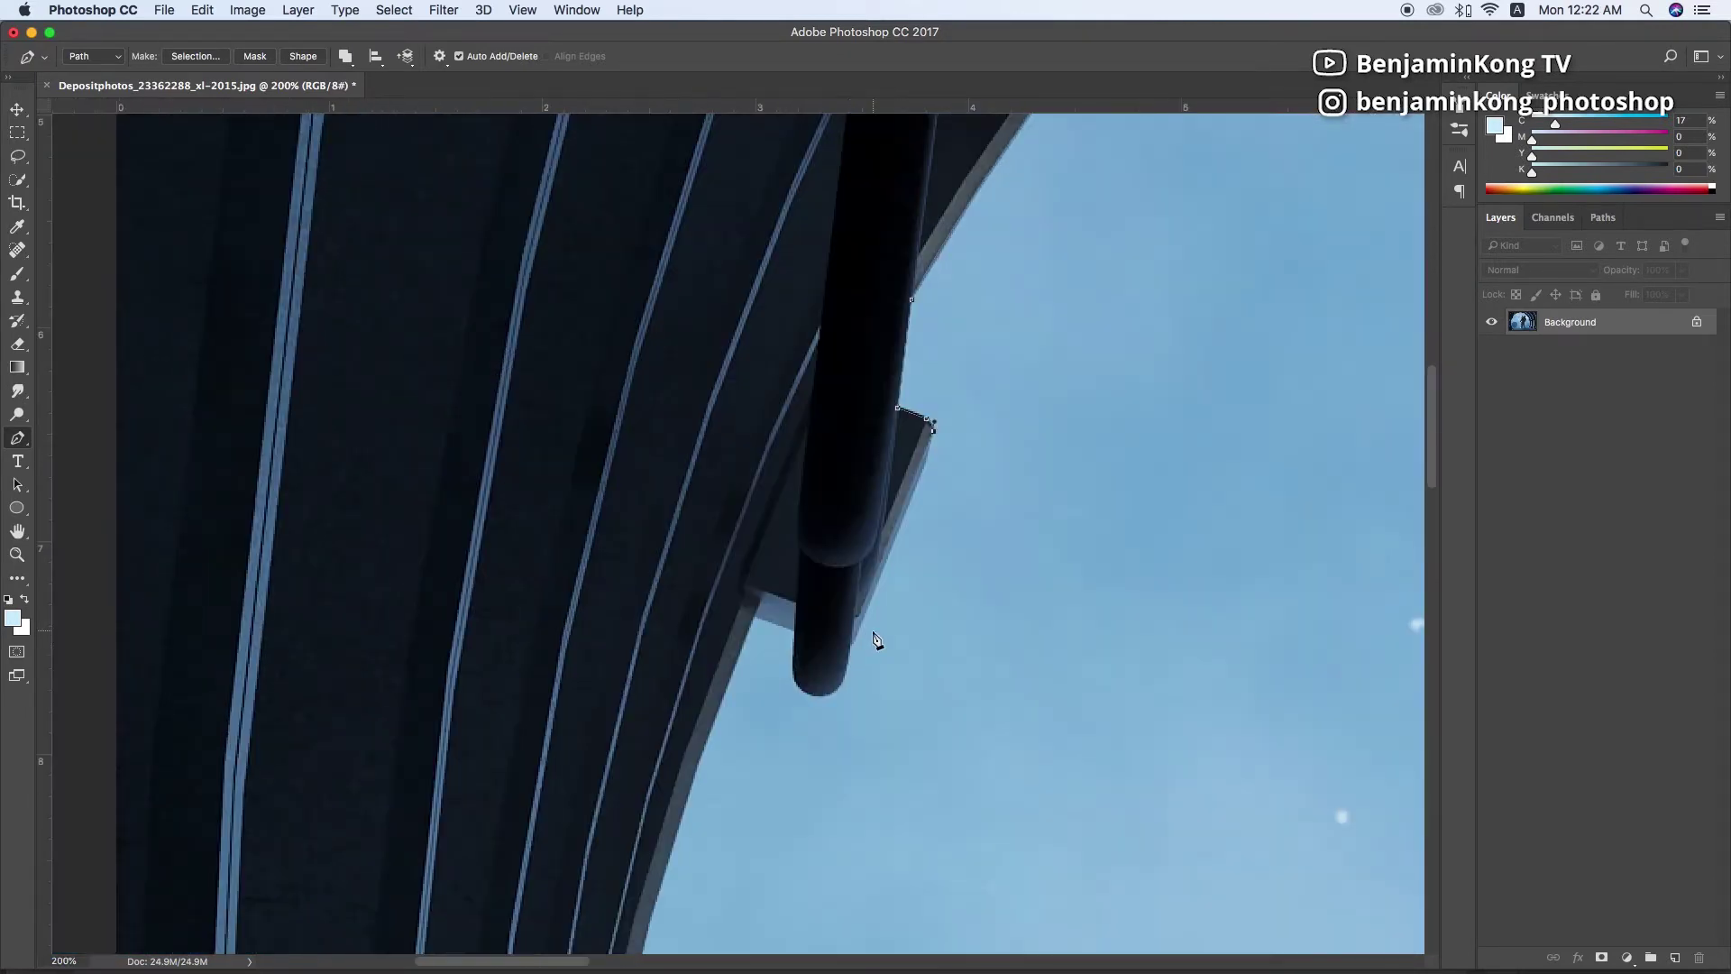
scroll(920, 397, "down", 5)
scroll(920, 398, "left", 2)
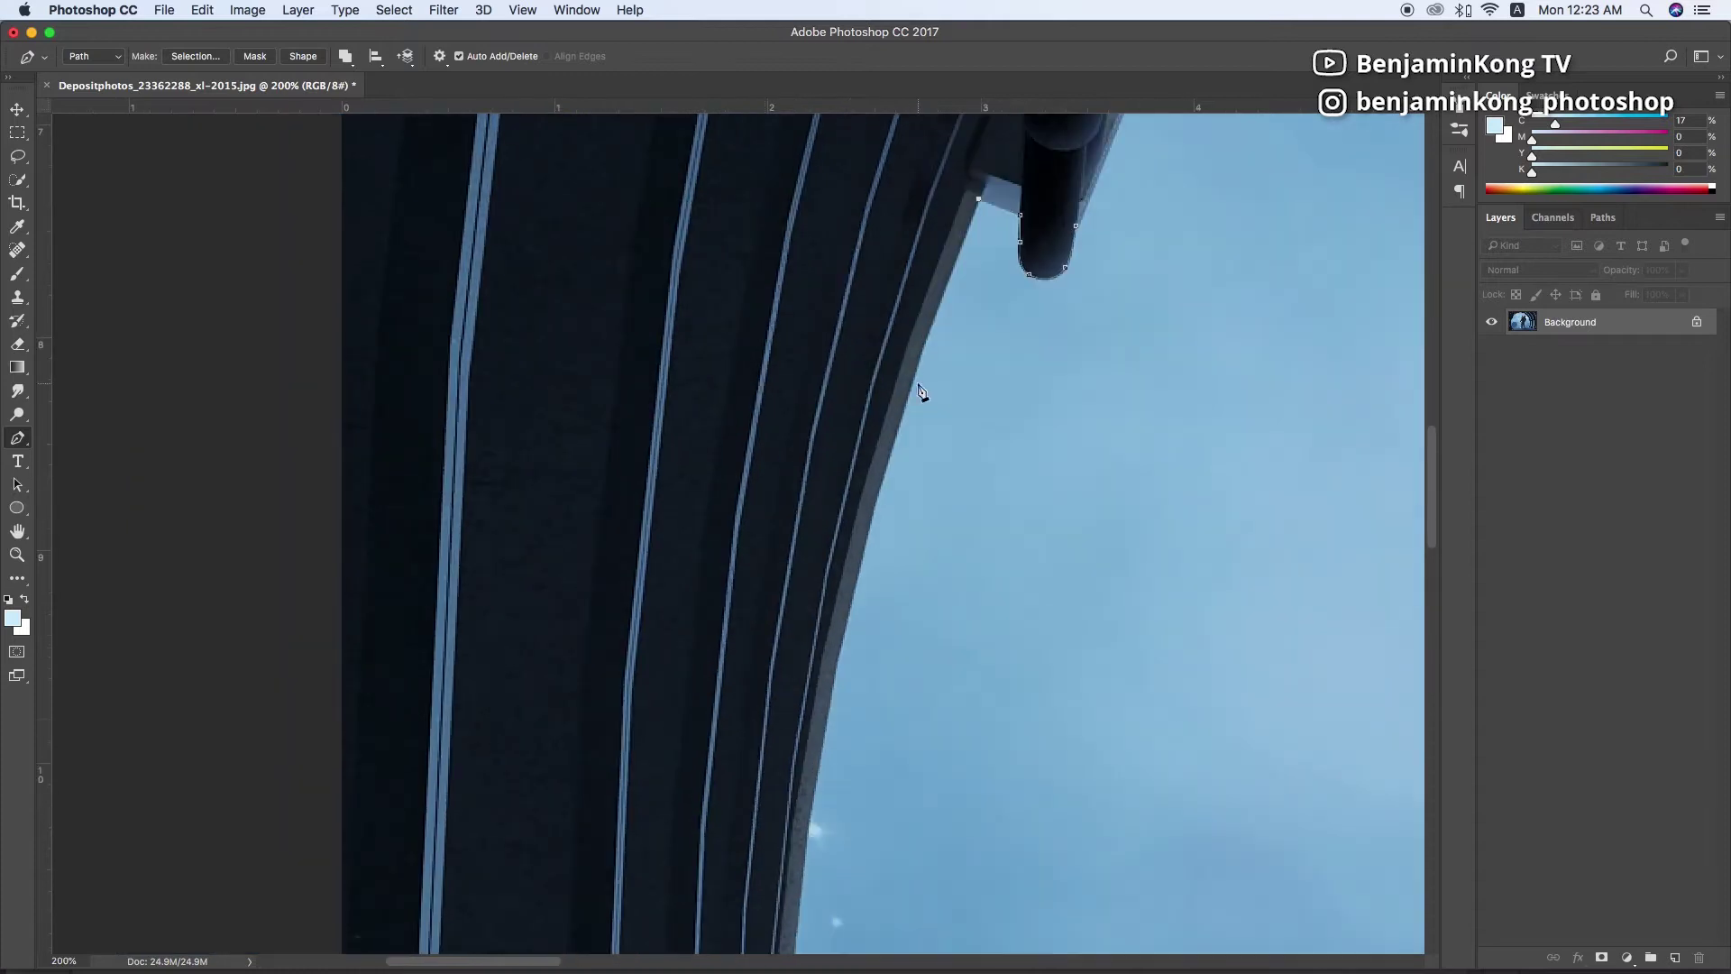
scroll(842, 402, "down", 3)
scroll(811, 379, "down", 3)
scroll(873, 512, "down", 3)
left_click(873, 512)
scroll(866, 559, "down", 3)
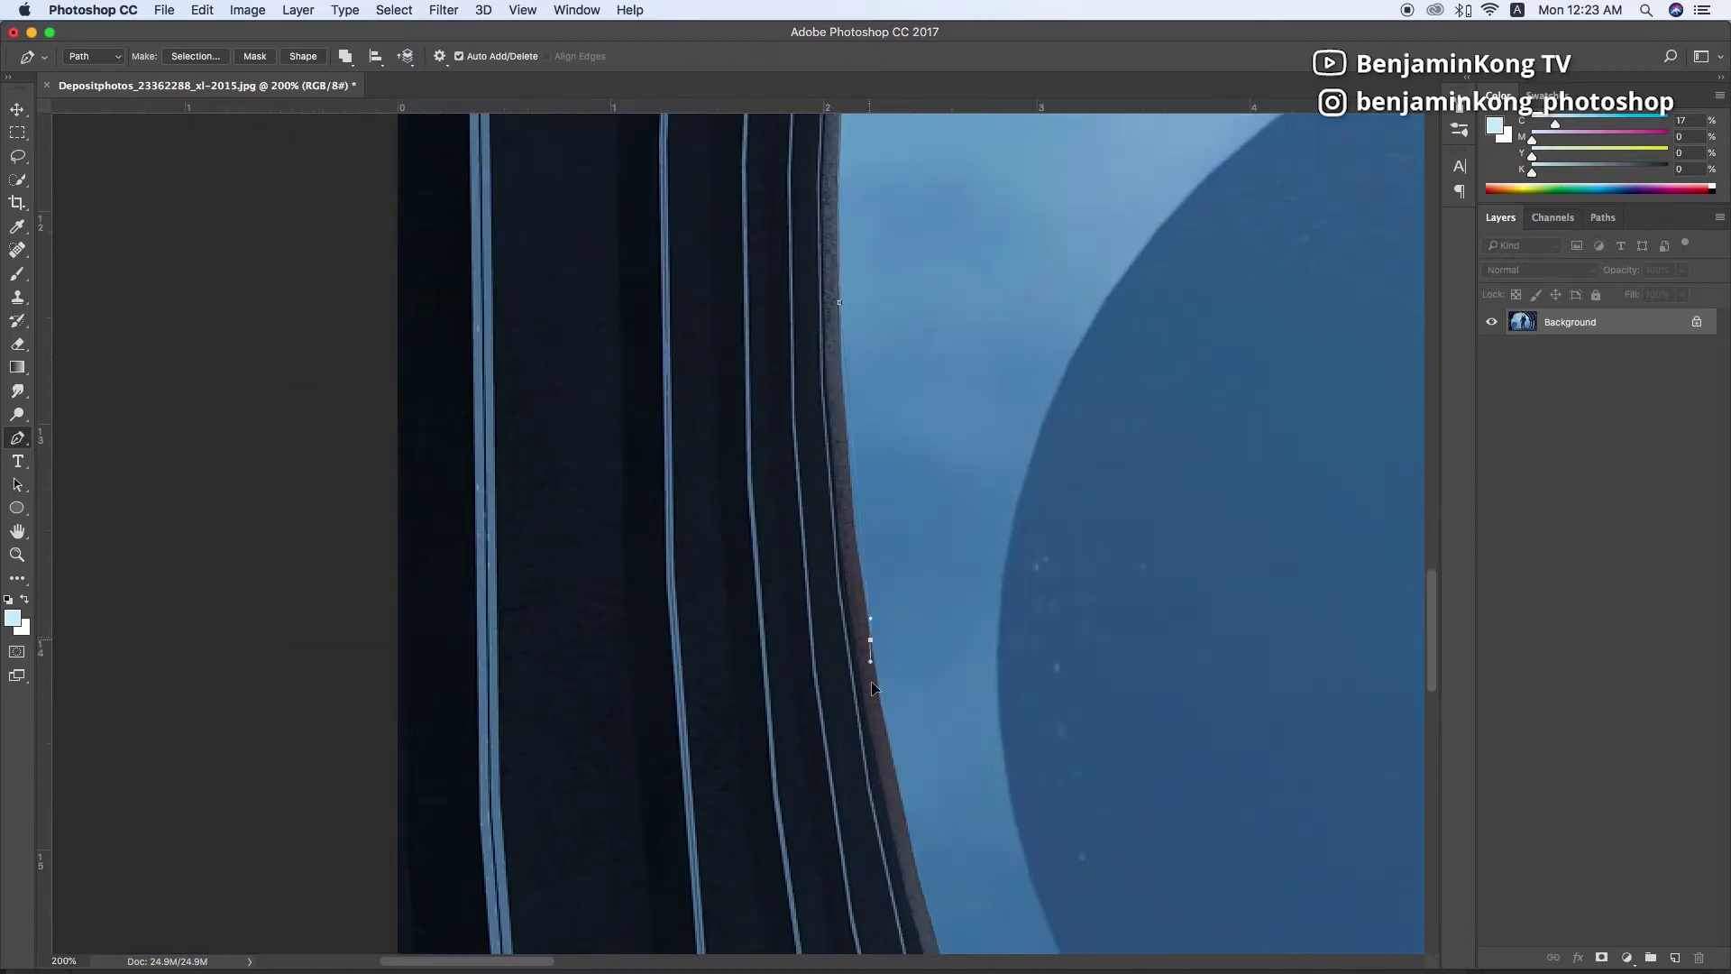
left_click(857, 618)
scroll(811, 541, "down", 3)
left_click(776, 457)
scroll(811, 541, "down", 3)
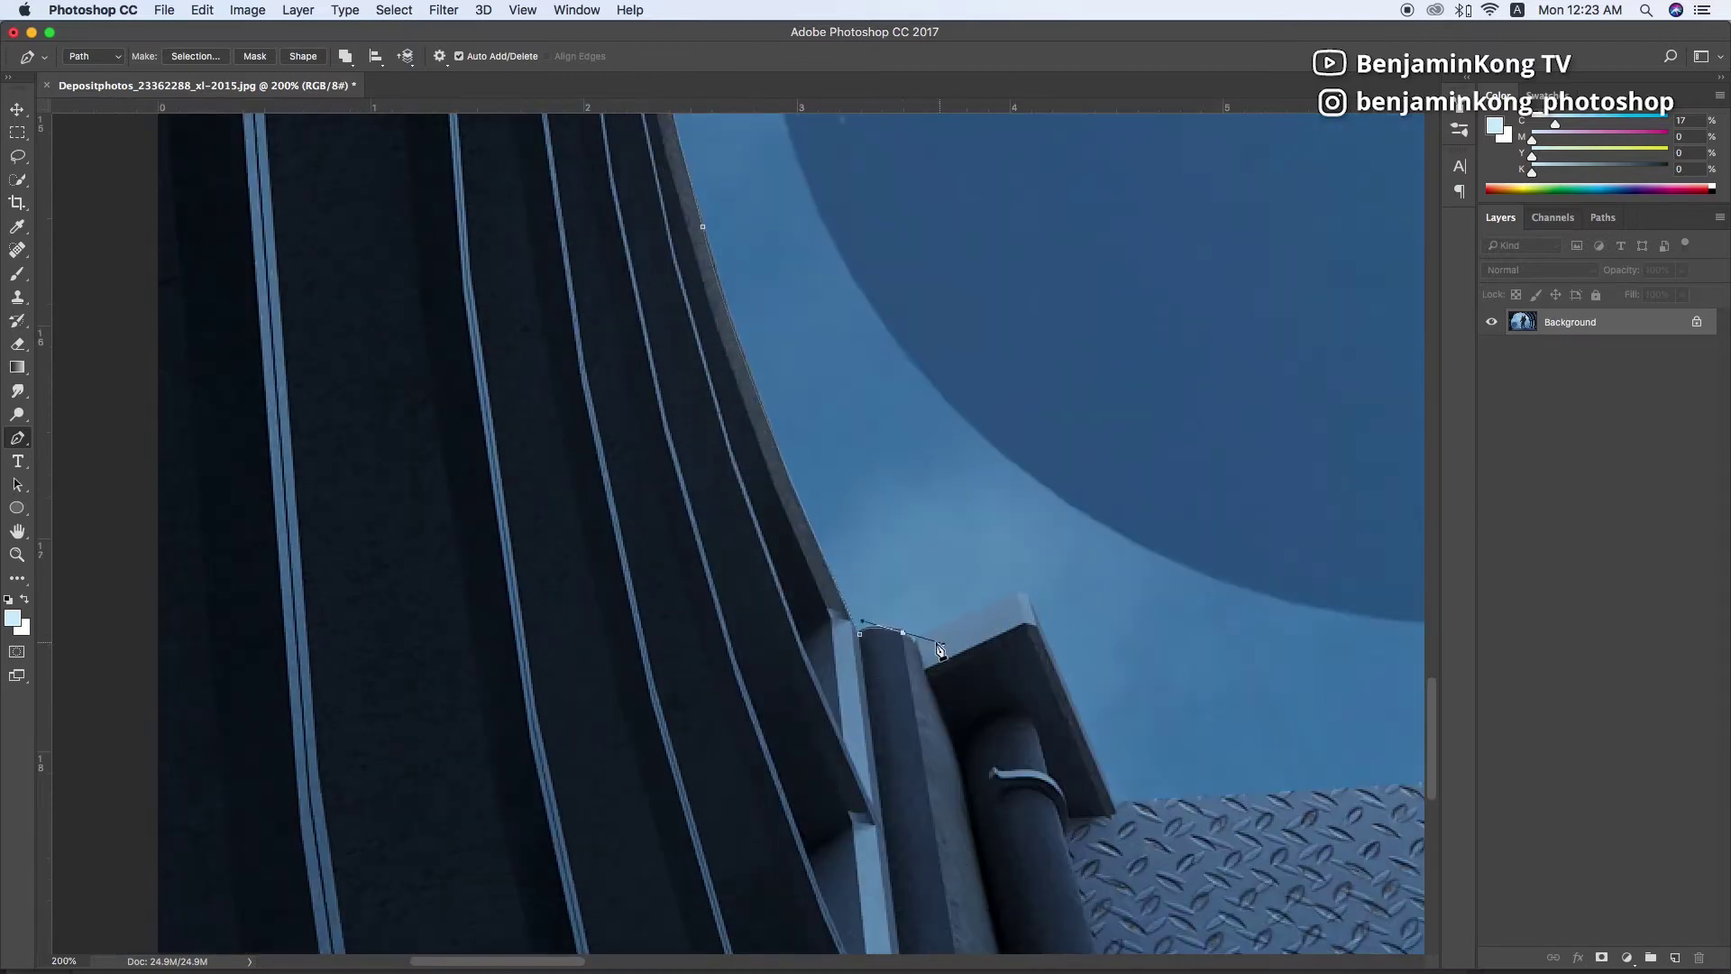
left_click(1027, 596)
scroll(1025, 631, "right", 2)
left_click(1014, 779)
scroll(882, 604, "down", 5)
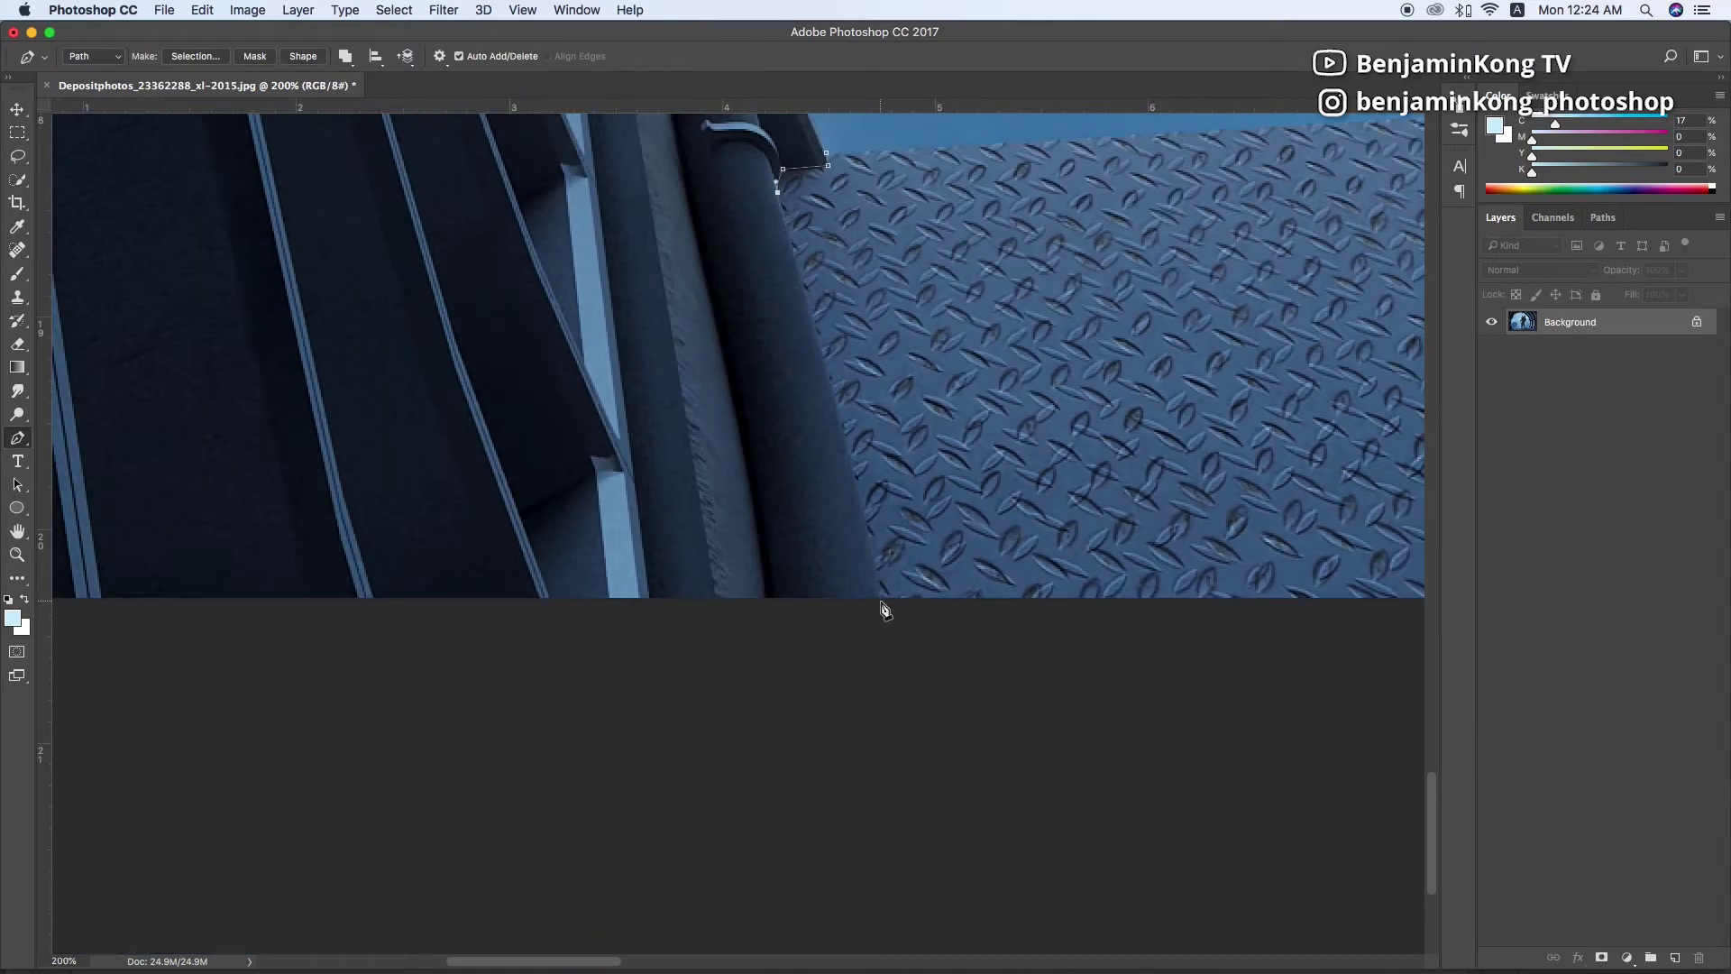
scroll(676, 684, "down", 3)
key("ctrl+0")
key("ctrl+Return")
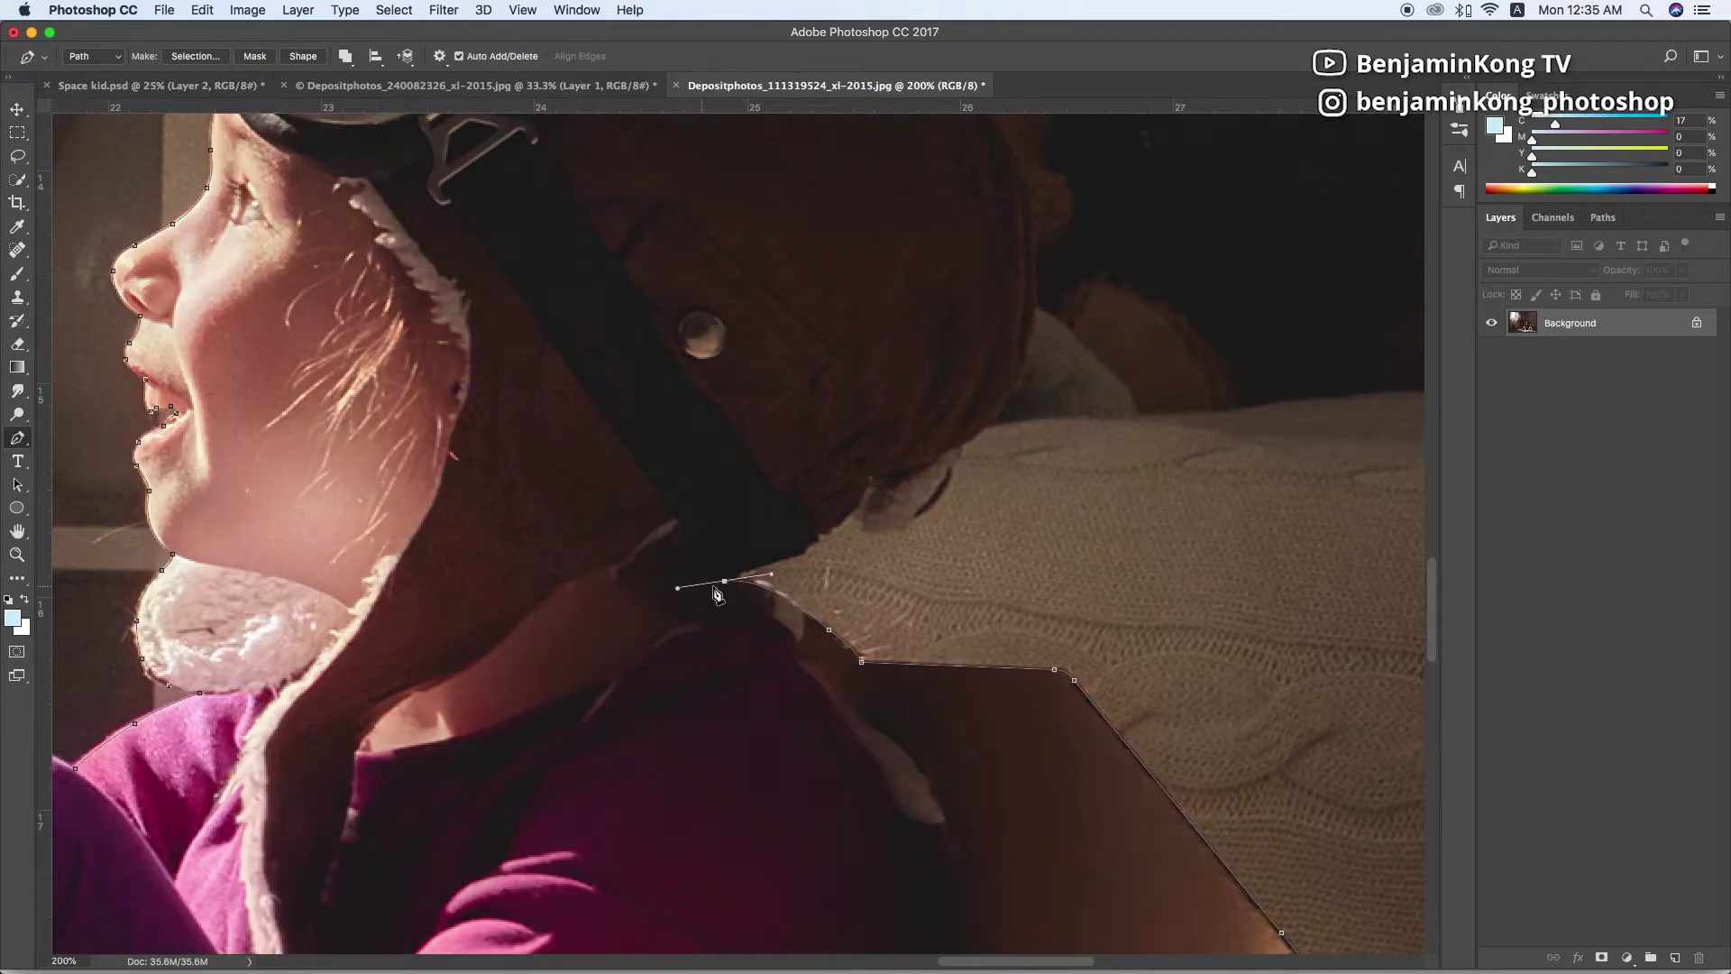
Trace the child's aviator cap outline with corner and curved Pen path points
left_click_drag(717, 593, 762, 766)
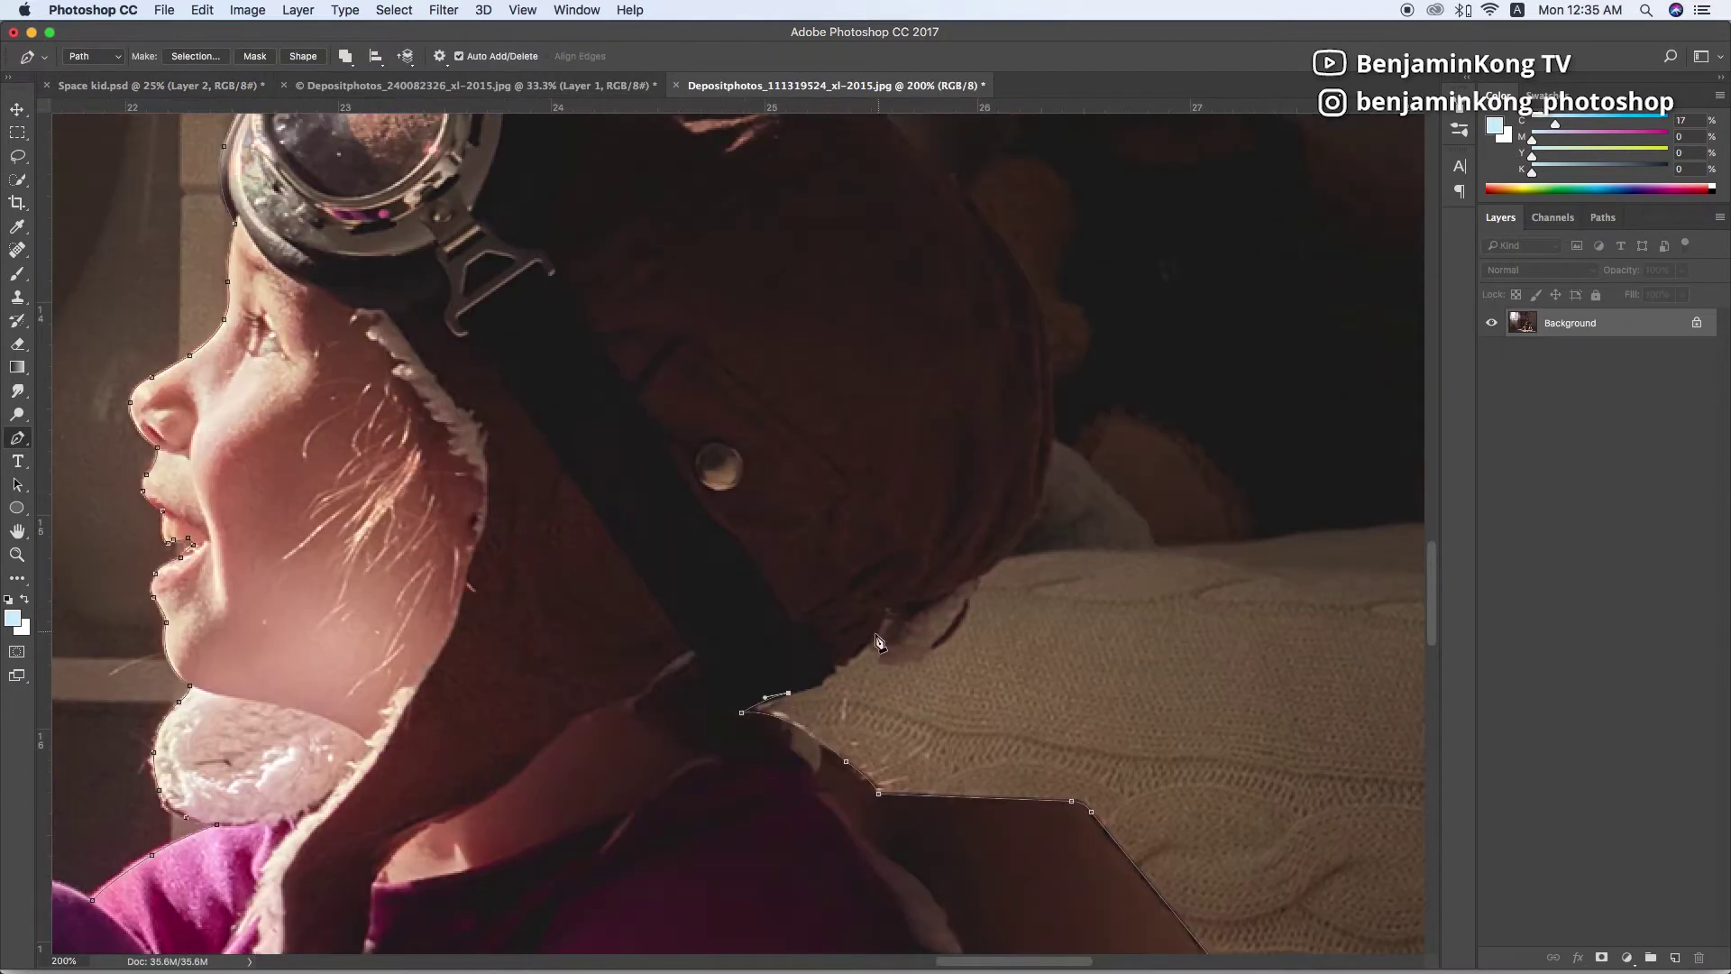
left_click(815, 650)
left_click(894, 601)
left_click_drag(972, 587, 972, 754)
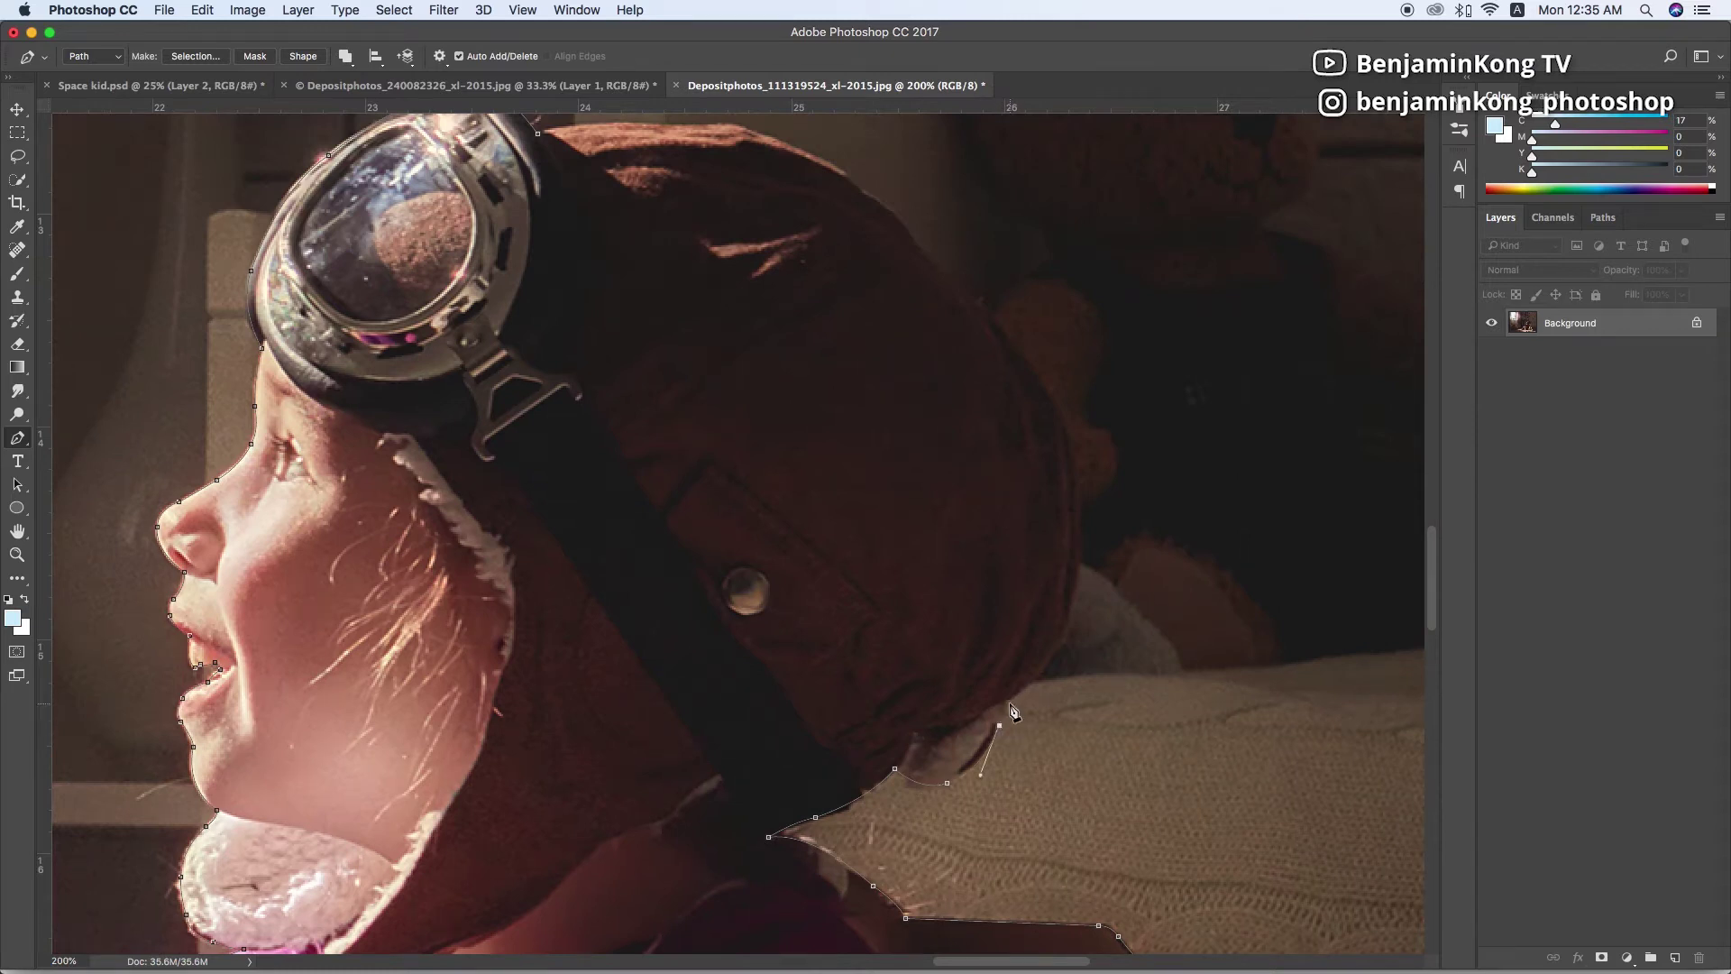
left_click(1035, 674)
scroll(1037, 685, "up", 2)
scroll(1082, 712, "up", 4)
scroll(1107, 690, "up", 3)
left_click(1077, 680)
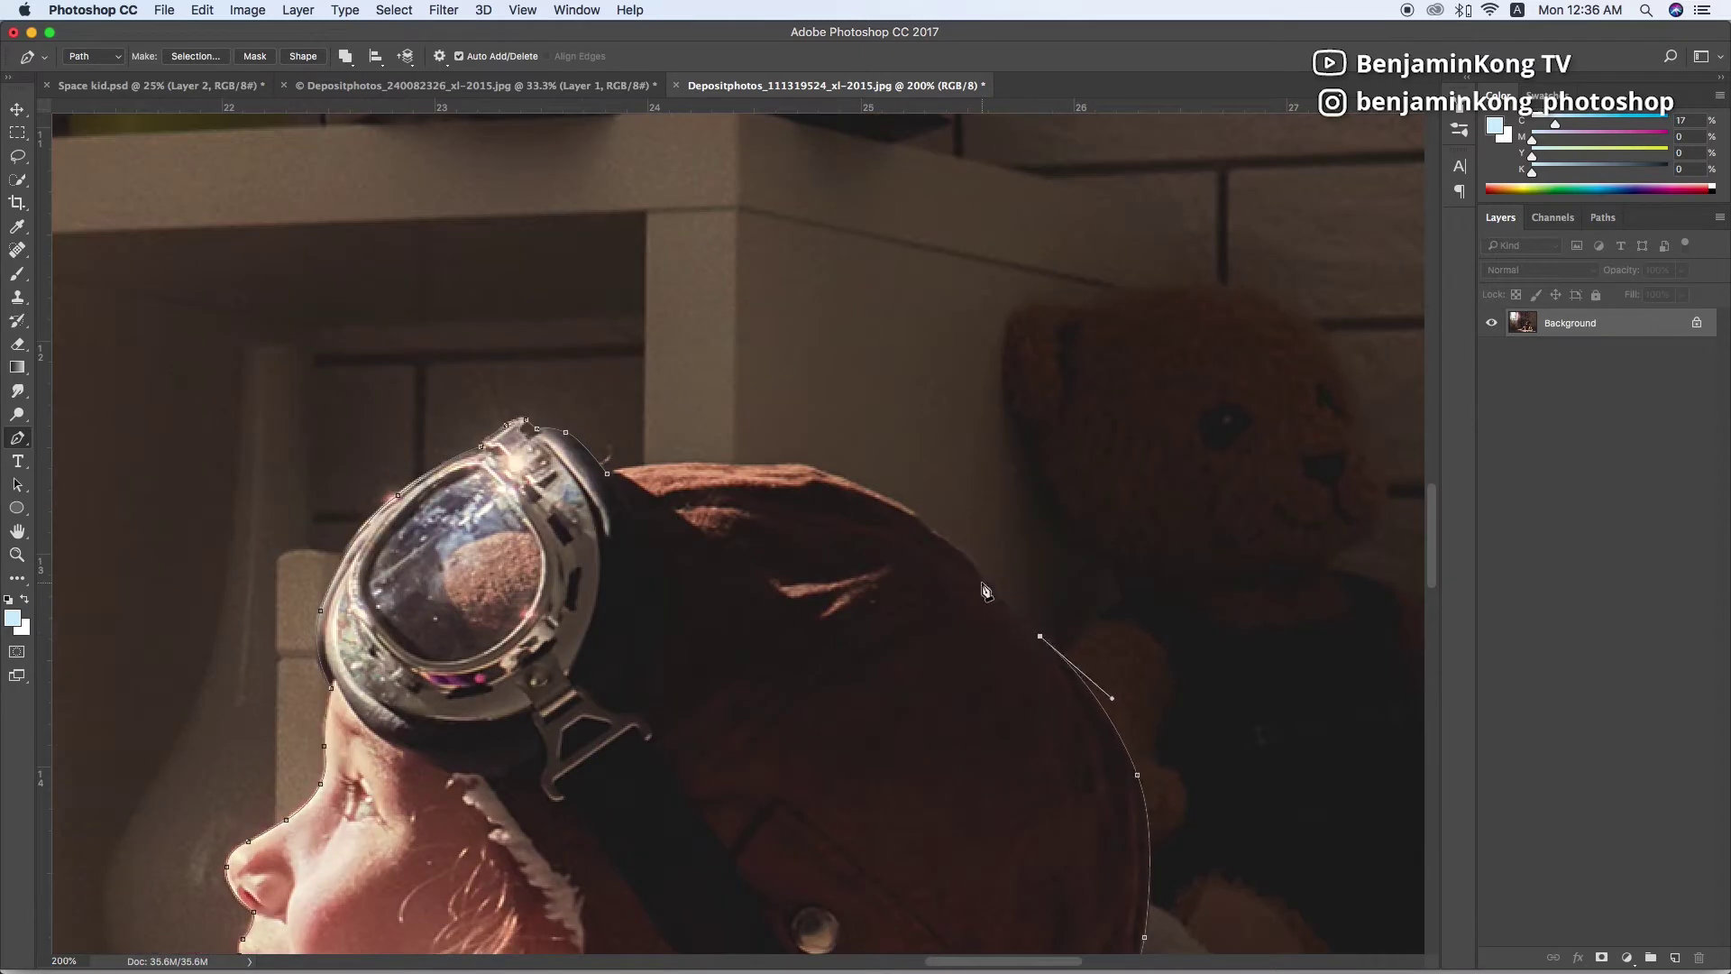
left_click(1019, 622)
scroll(1019, 622, "up", 2)
left_click_drag(984, 597, 949, 581)
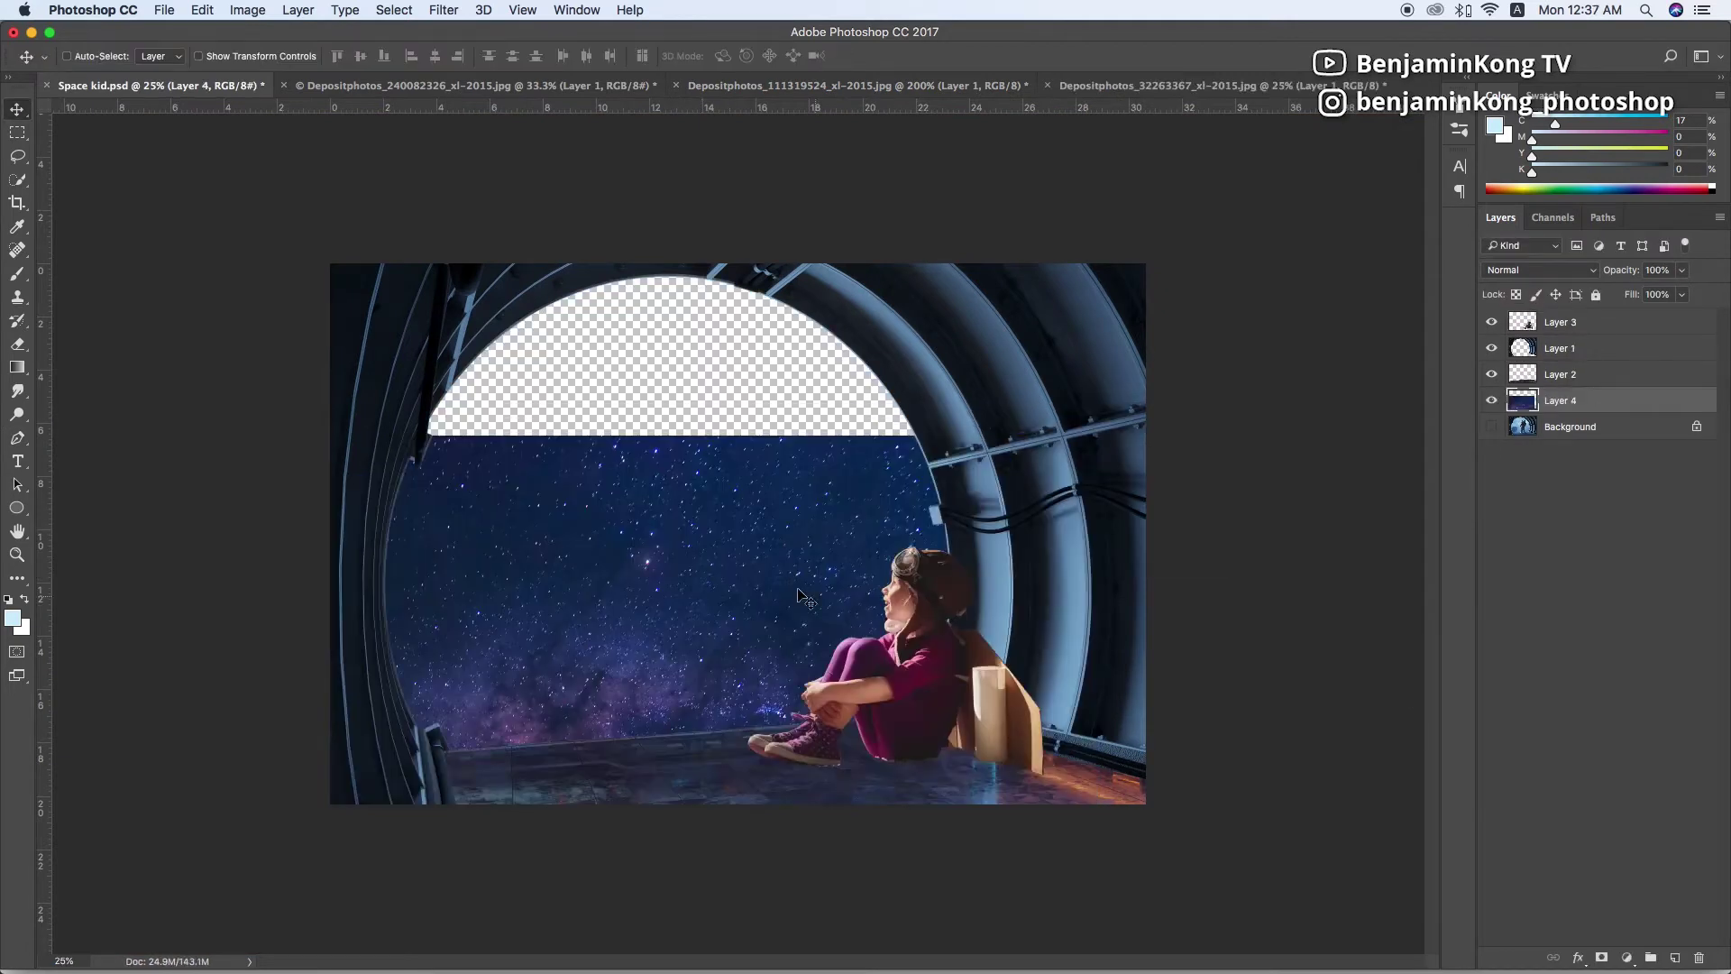
Rotate and shrink the starry sky layer, then duplicate it and rotate the copy to fill the window
key("ctrl+t")
mouse_move(1163, 812)
left_mouse_down()
mouse_move(835, 472)
mouse_move(734, 581)
left_mouse_up()
key("Return")
key("ctrl+j")
key("ctrl+t")
left_click_drag(997, 108, 983, 396)
key("Return")
Fine-tune the sky copy's rotation, add a layer mask to it and choose the Brush tool
key("ctrl+t")
key("ctrl+minus")
left_click_drag(958, 216, 908, 348)
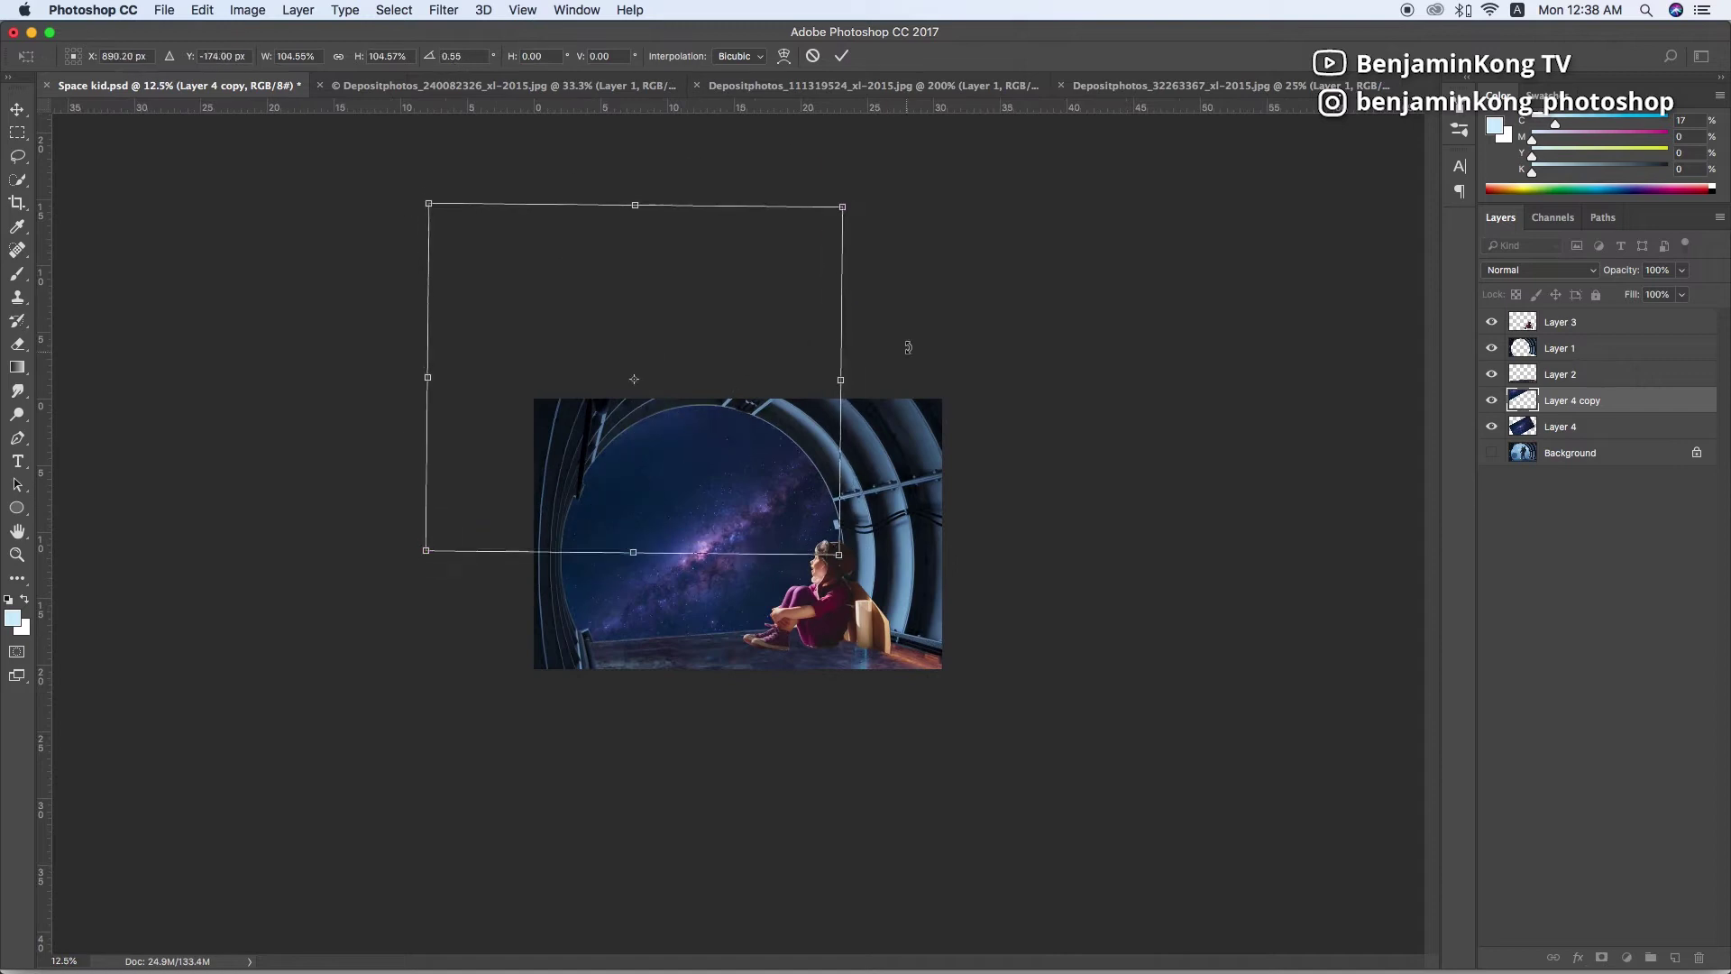
key("Return")
key("ctrl+plus")
key("b")
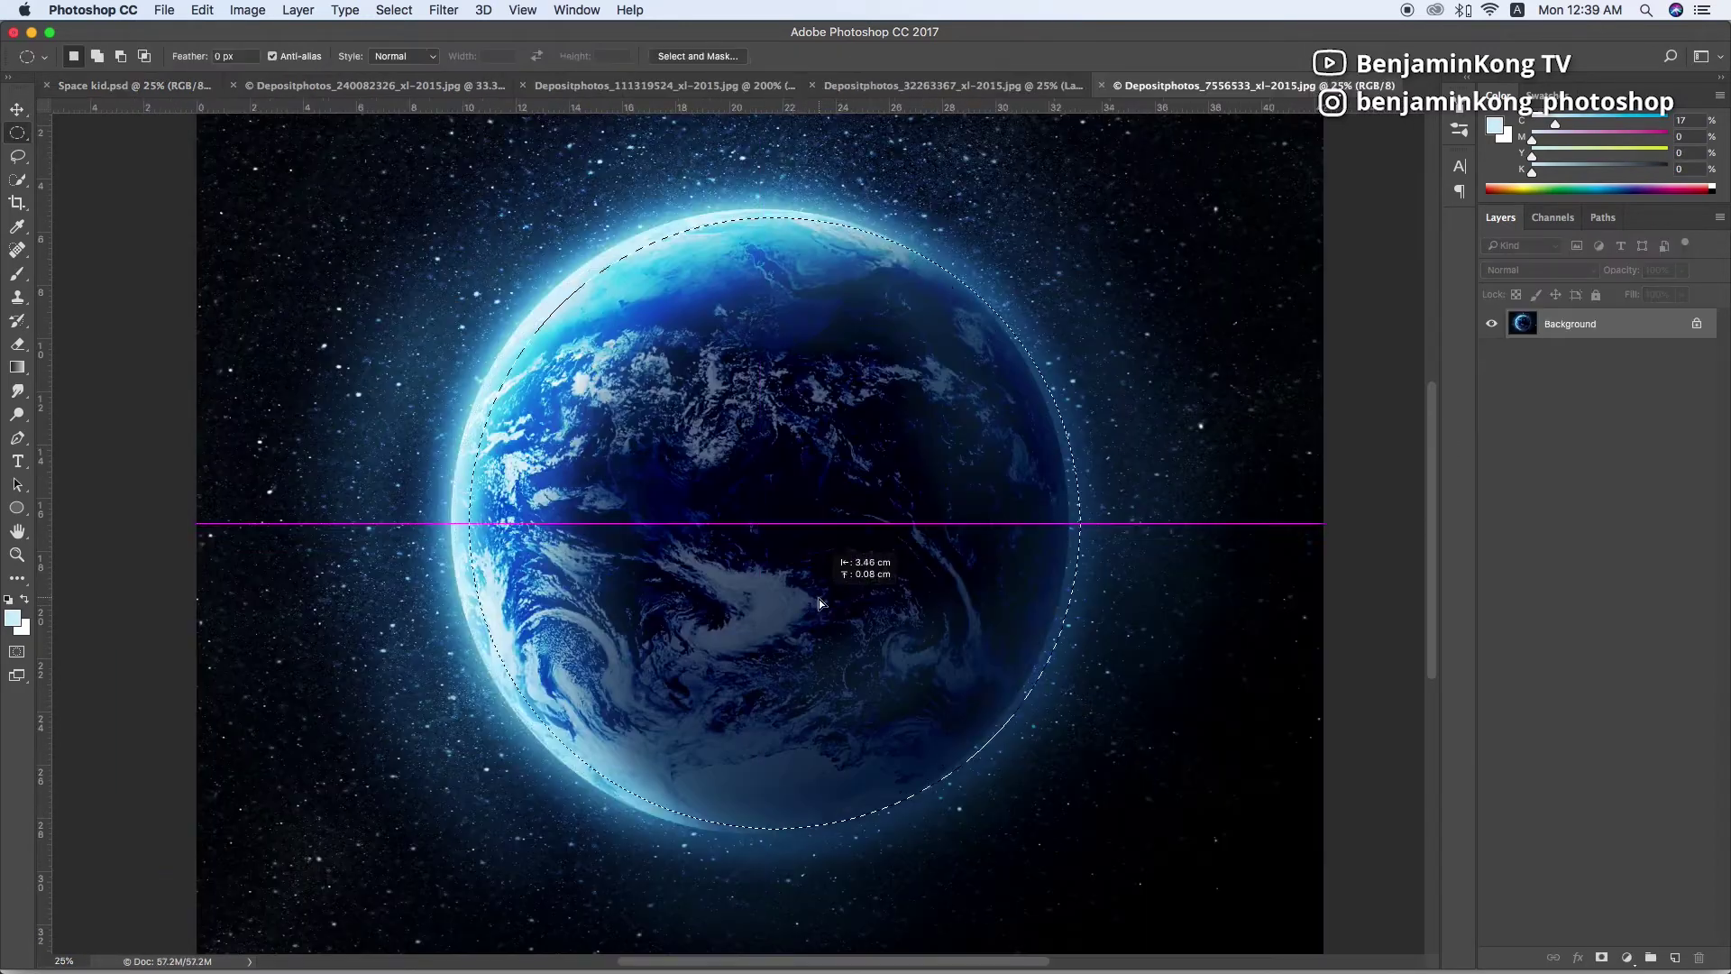
right_click(822, 586)
Resize the elliptical selection outline to fit the Earth globe
left_click(879, 777)
right_click(941, 548)
left_click(1006, 723)
right_click(959, 619)
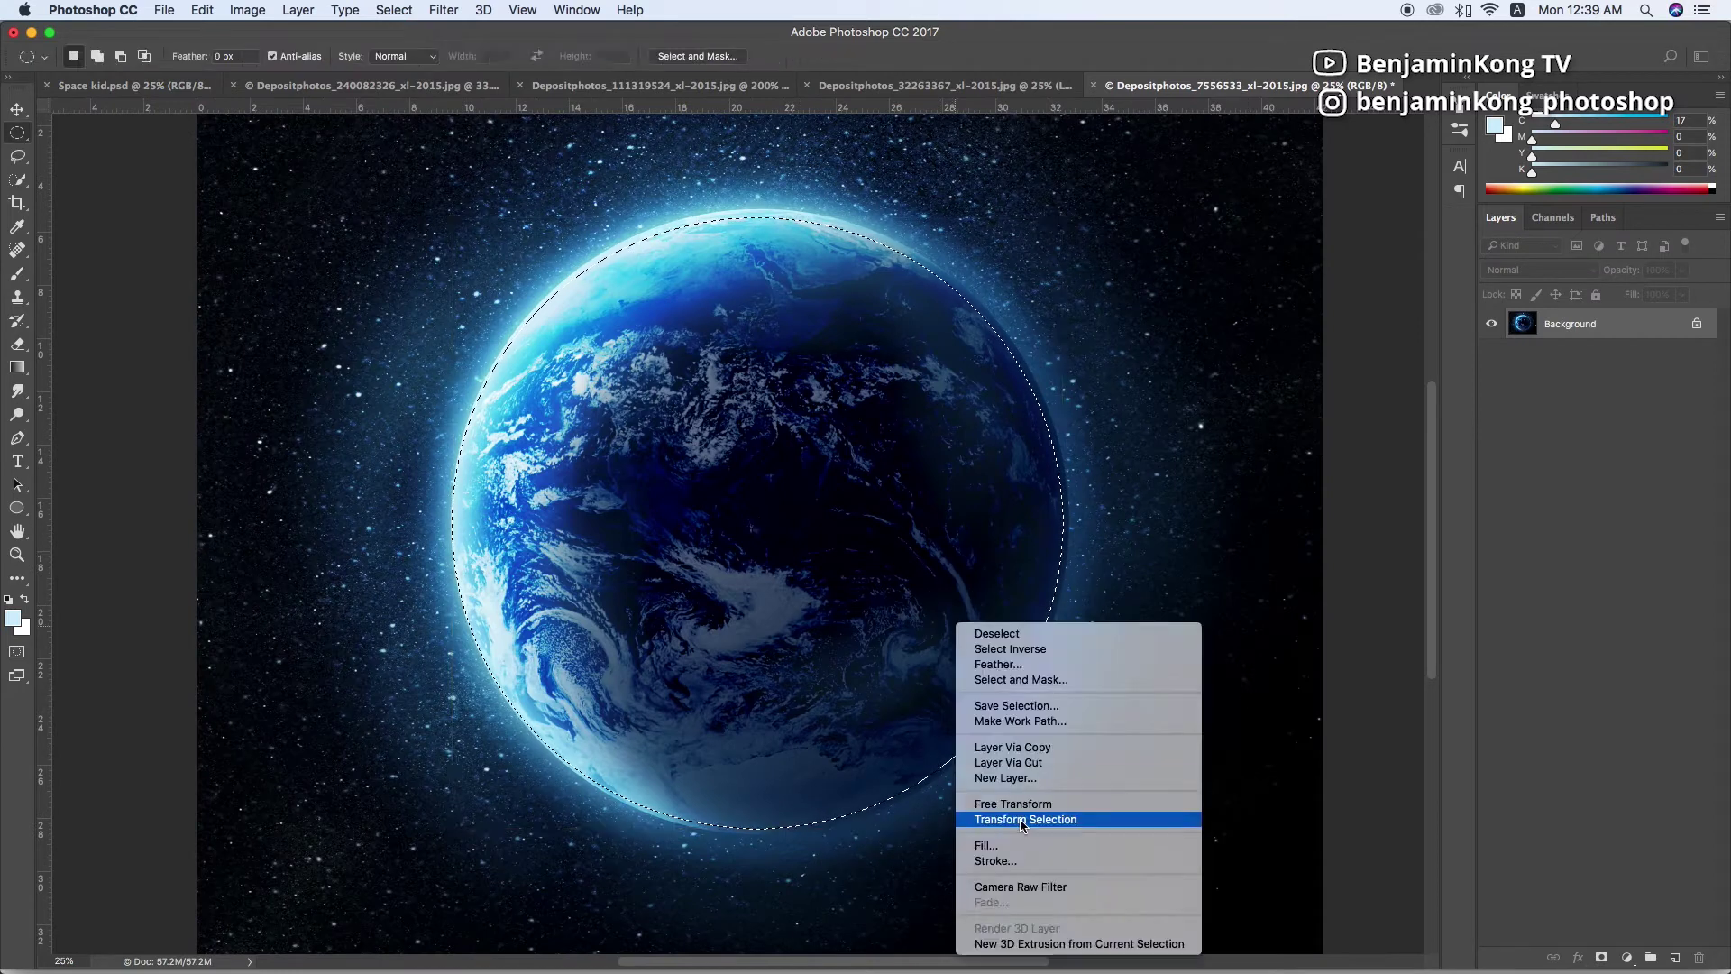
left_click(991, 816)
key("Return")
Copy the Earth into Space kid.psd, scale it into the window's upper left, and add the moon beside it
key("ctrl+c")
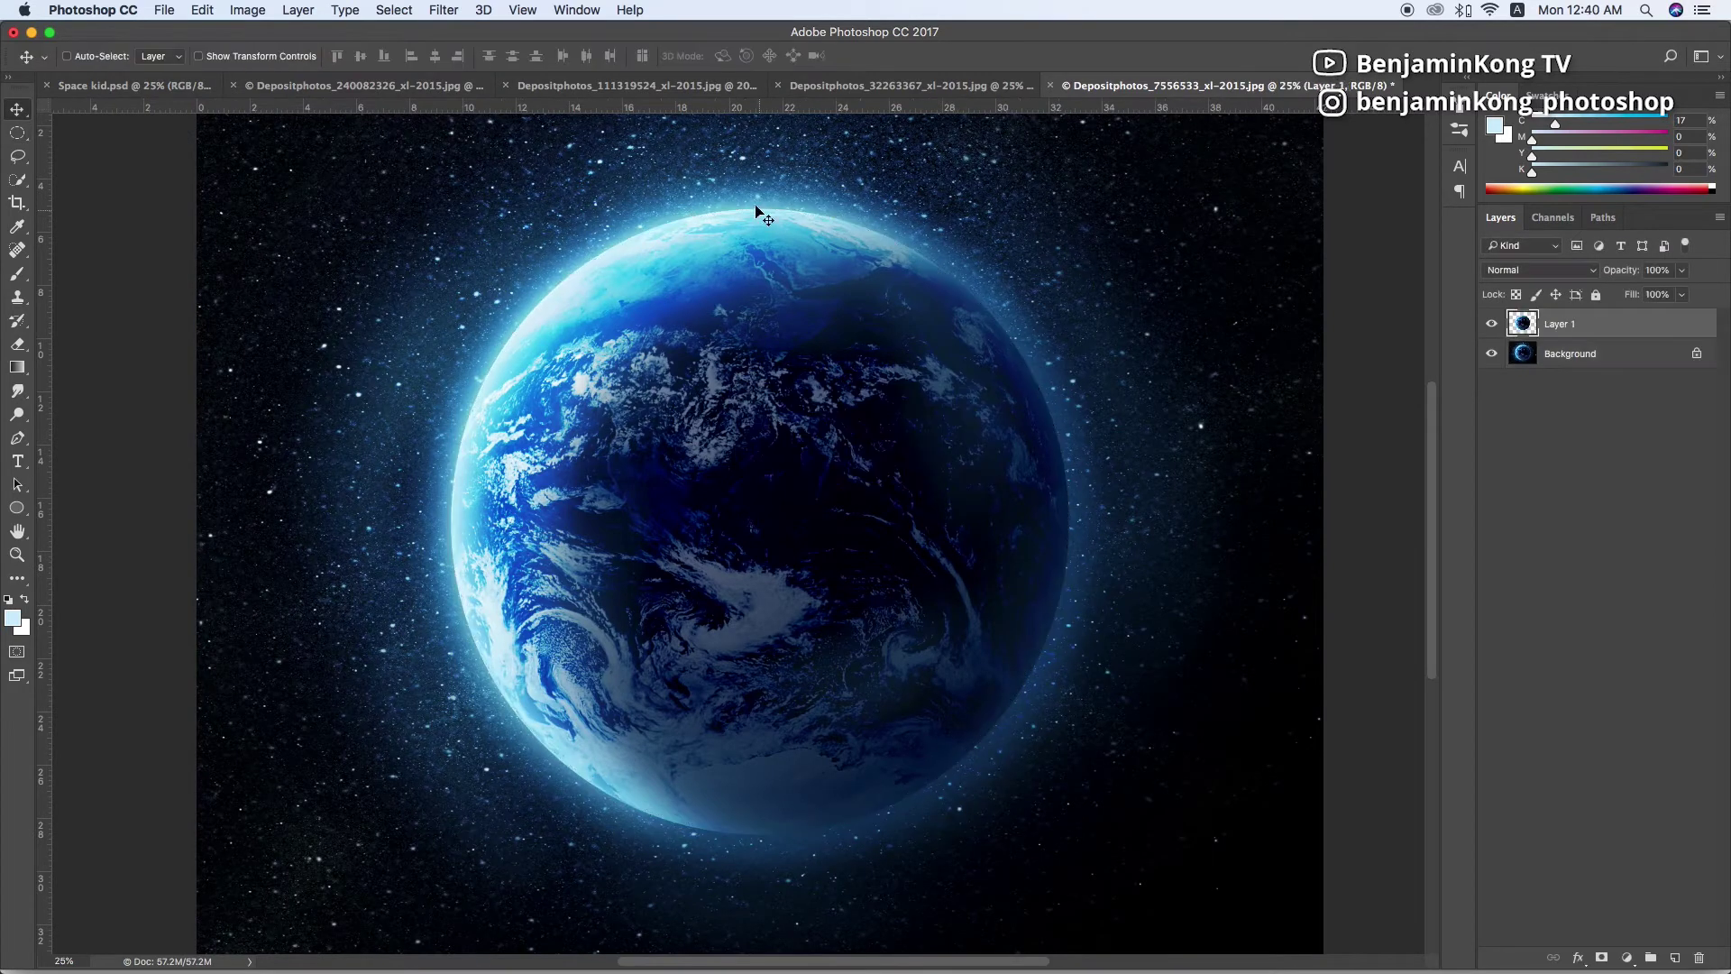
key("ctrl+Tab")
key("ctrl+v")
key("ctrl+t")
left_click_drag(955, 126, 845, 242)
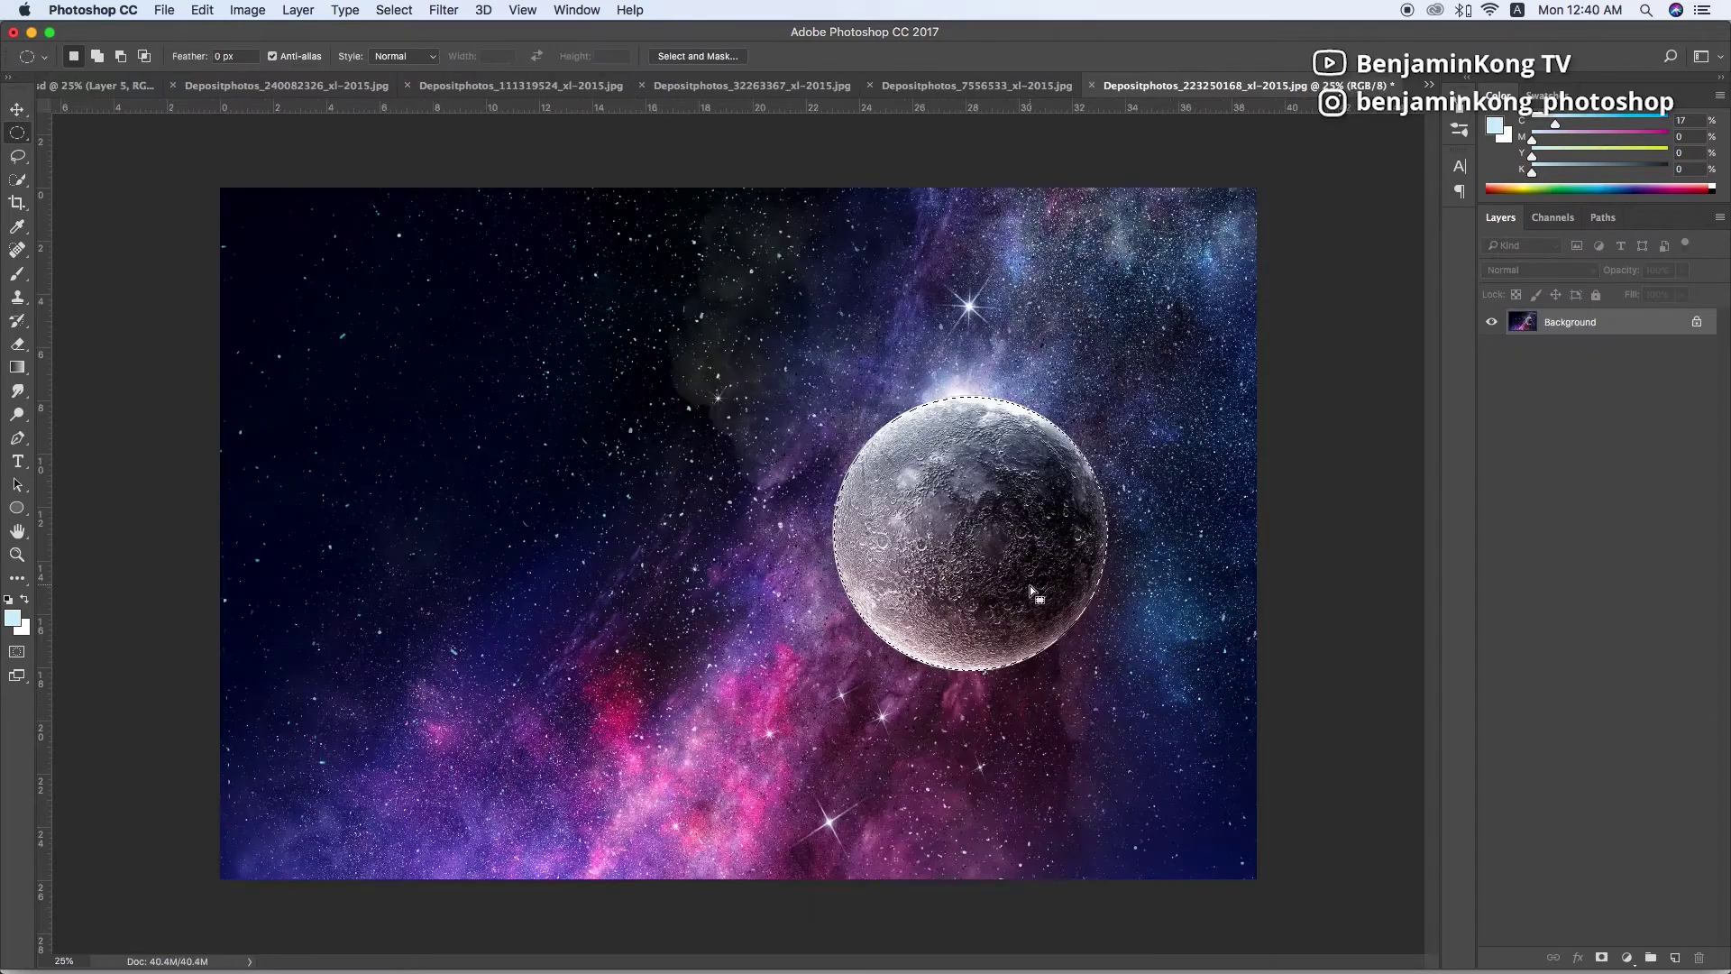
left_click_drag(1030, 585, 669, 512)
key("ctrl+t")
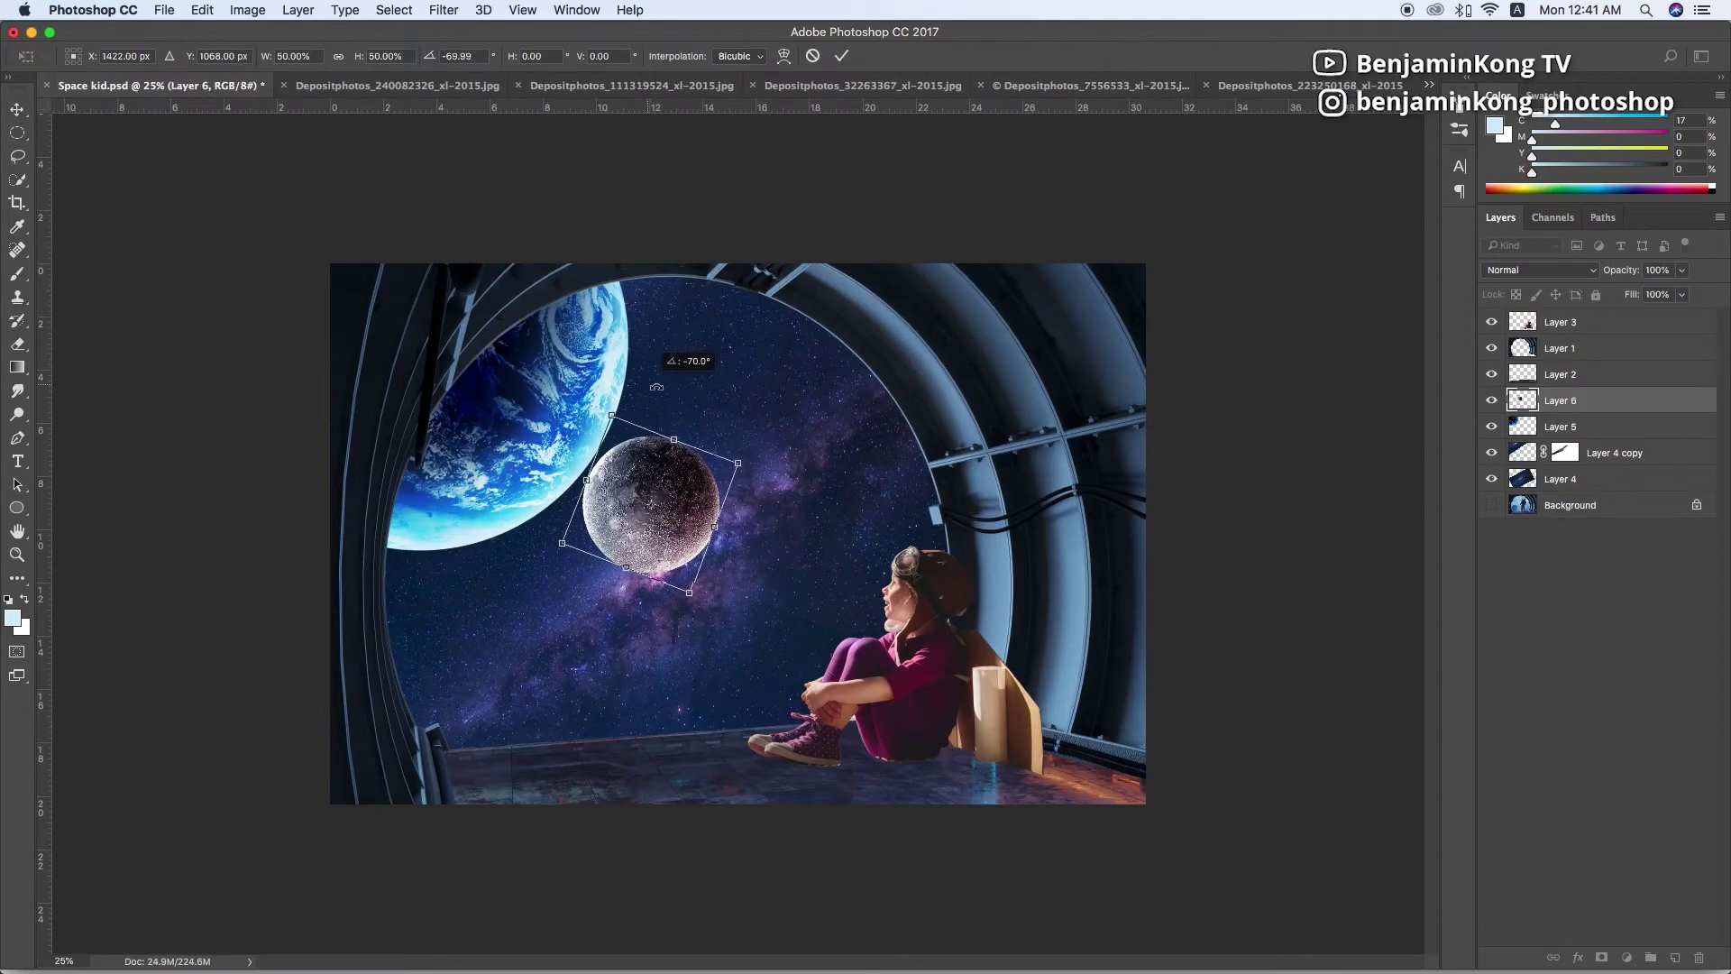
key("Return")
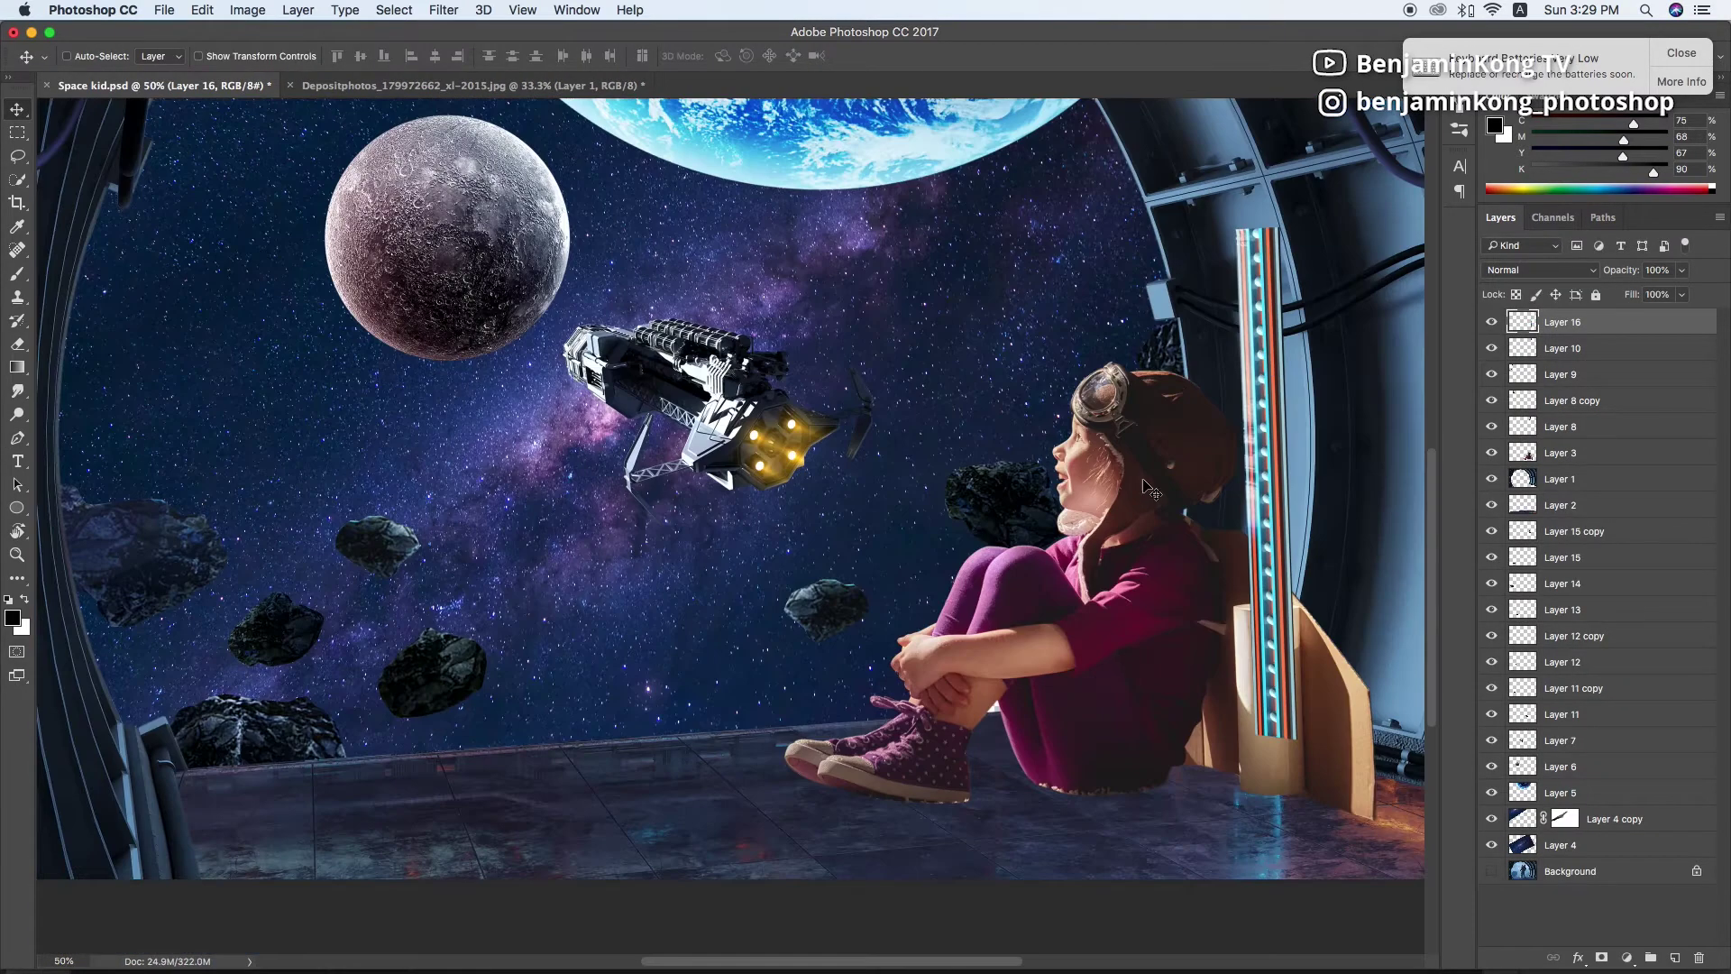
Add a Hue/Saturation adjustment and warp the light strip to curve along the window ring
left_click(1627, 958)
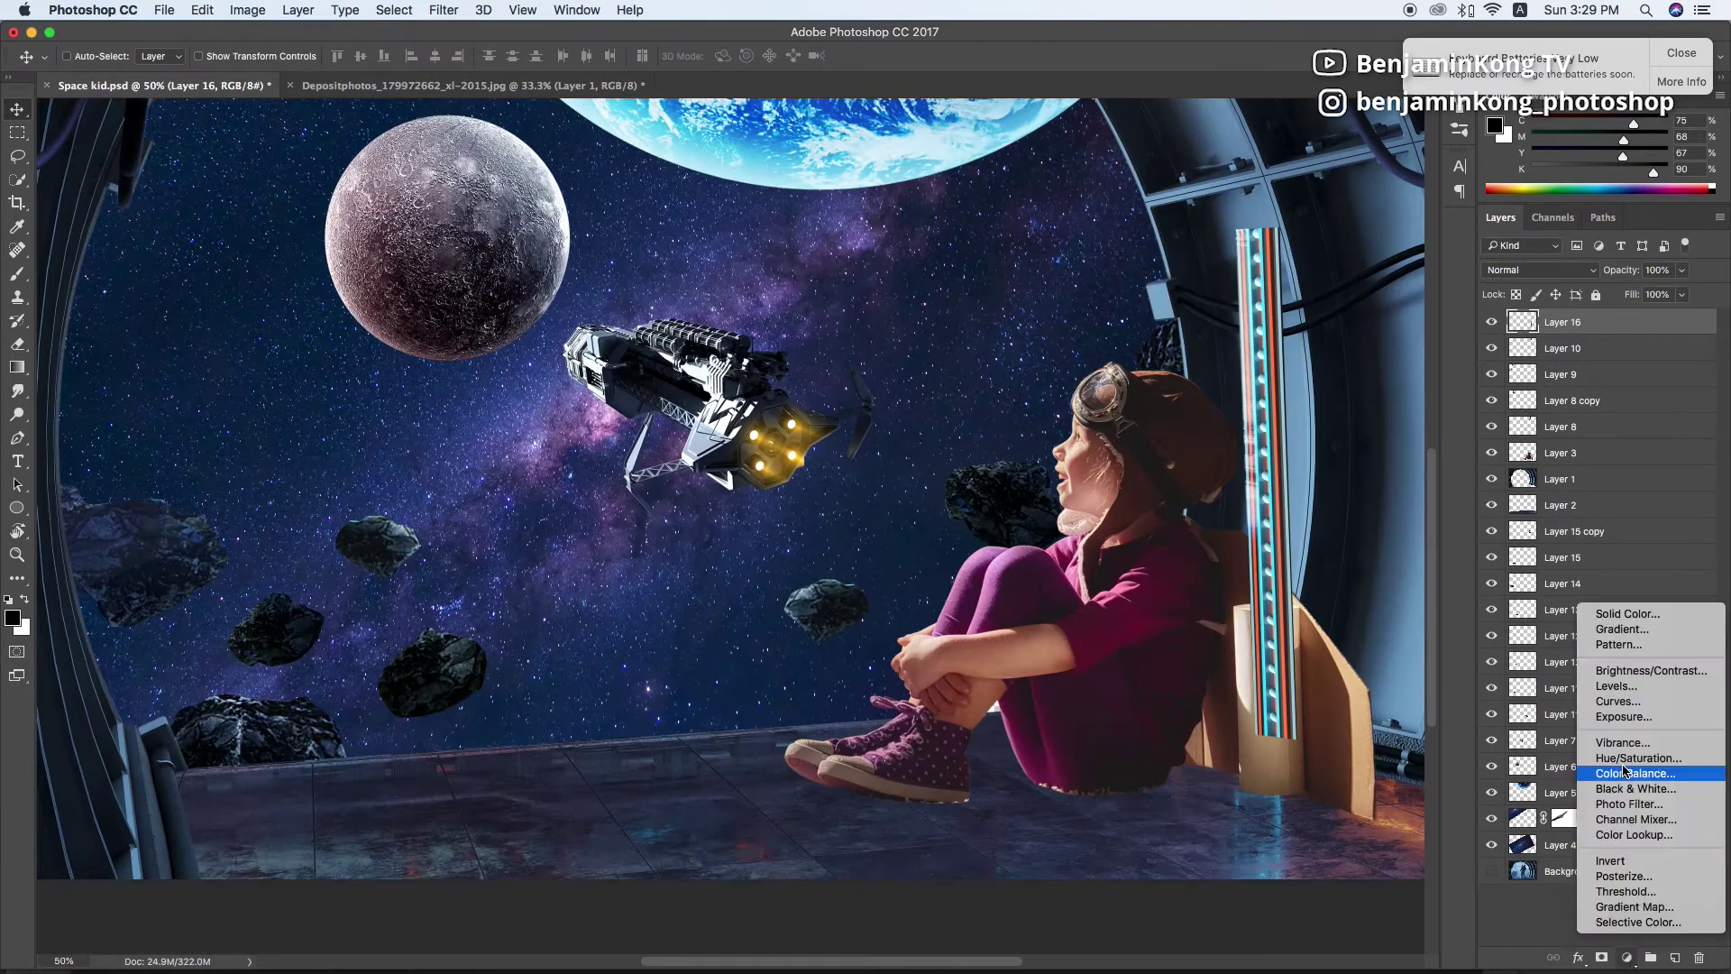
left_click(1555, 765)
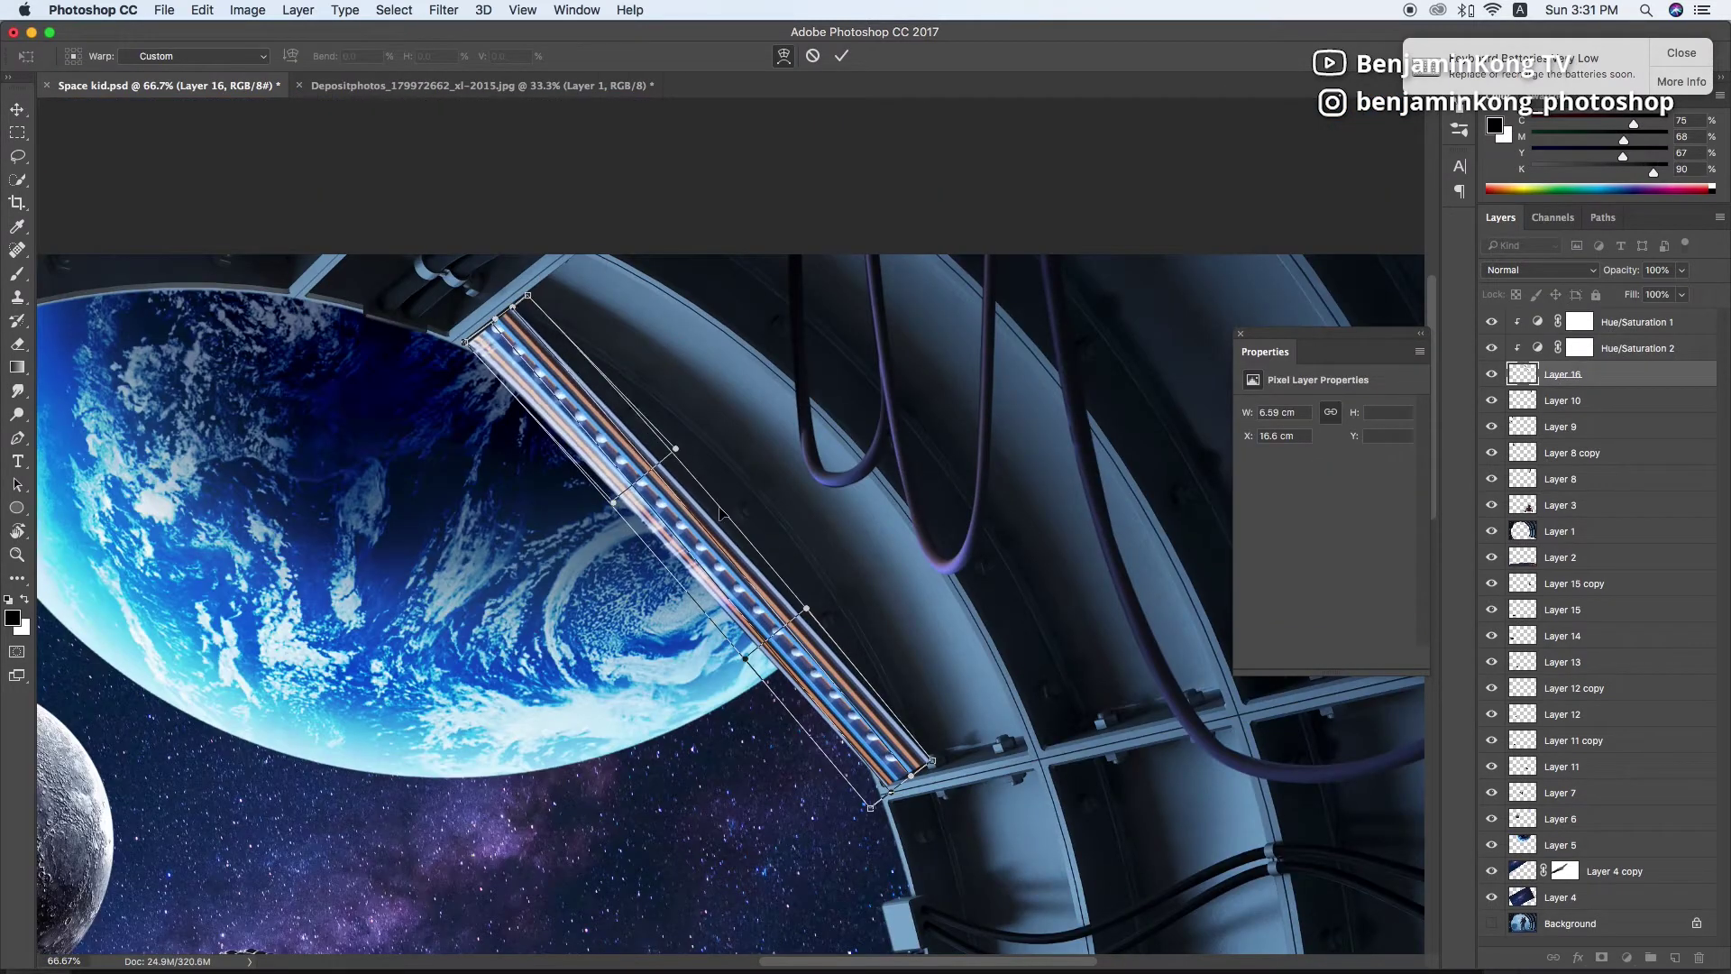
left_click_drag(651, 398, 817, 568)
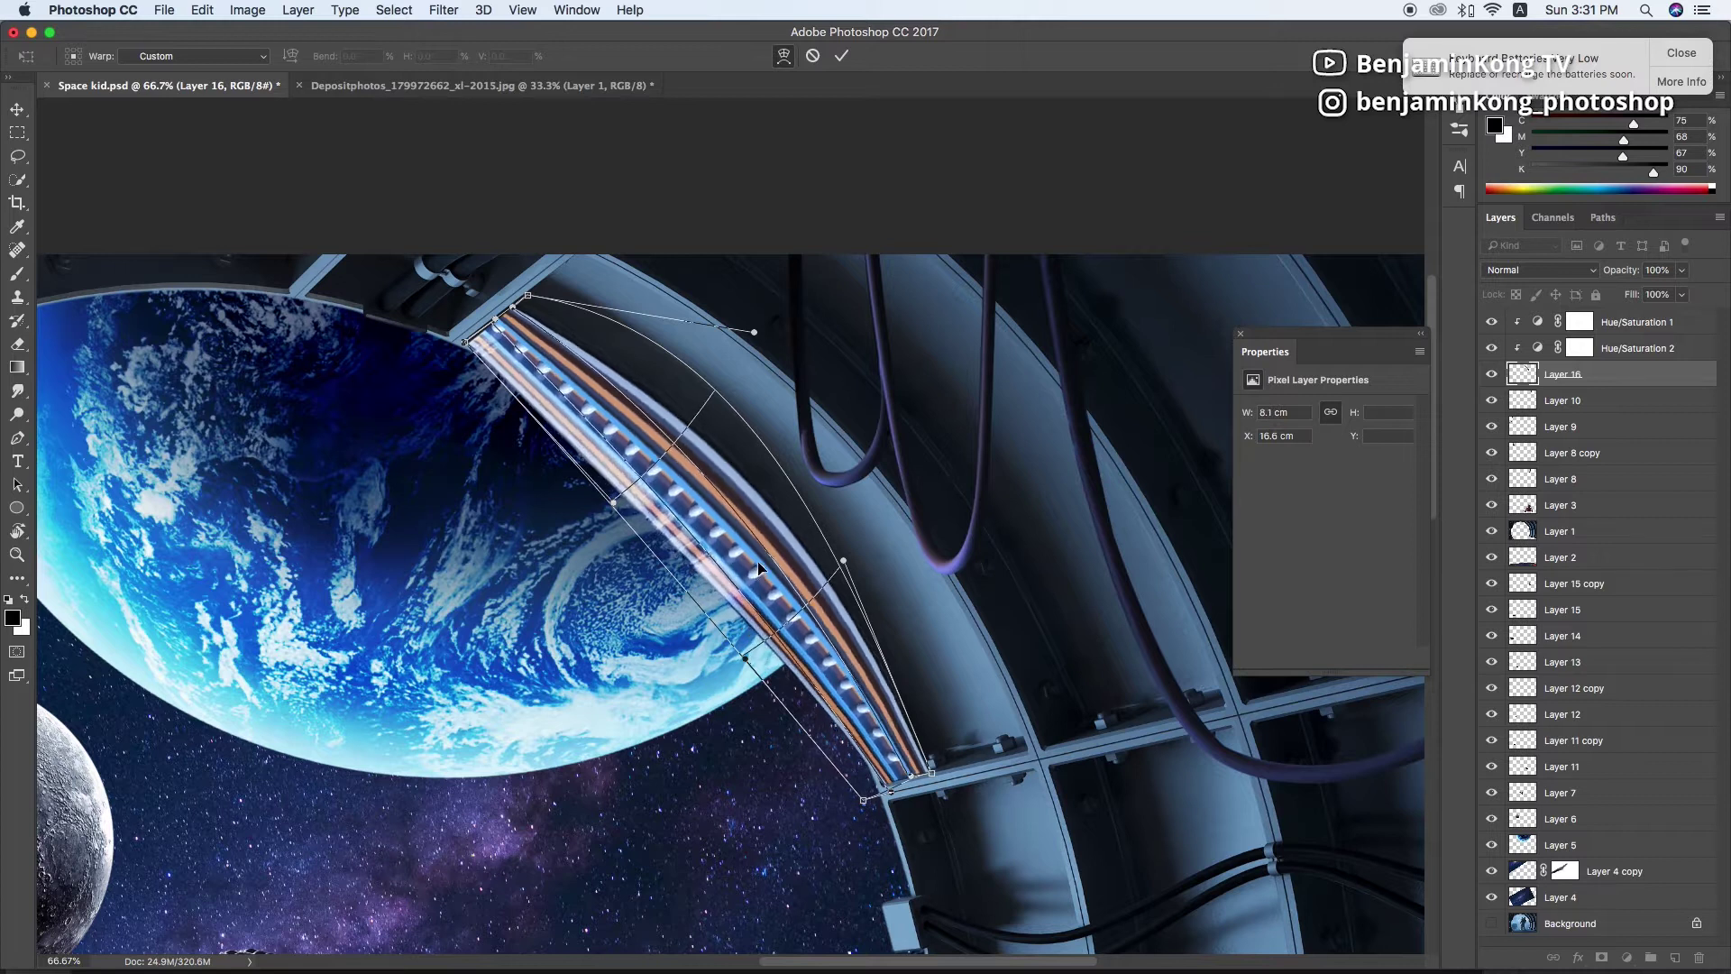
mouse_move(817, 568)
left_mouse_down()
mouse_move(669, 467)
mouse_move(682, 411)
left_mouse_up()
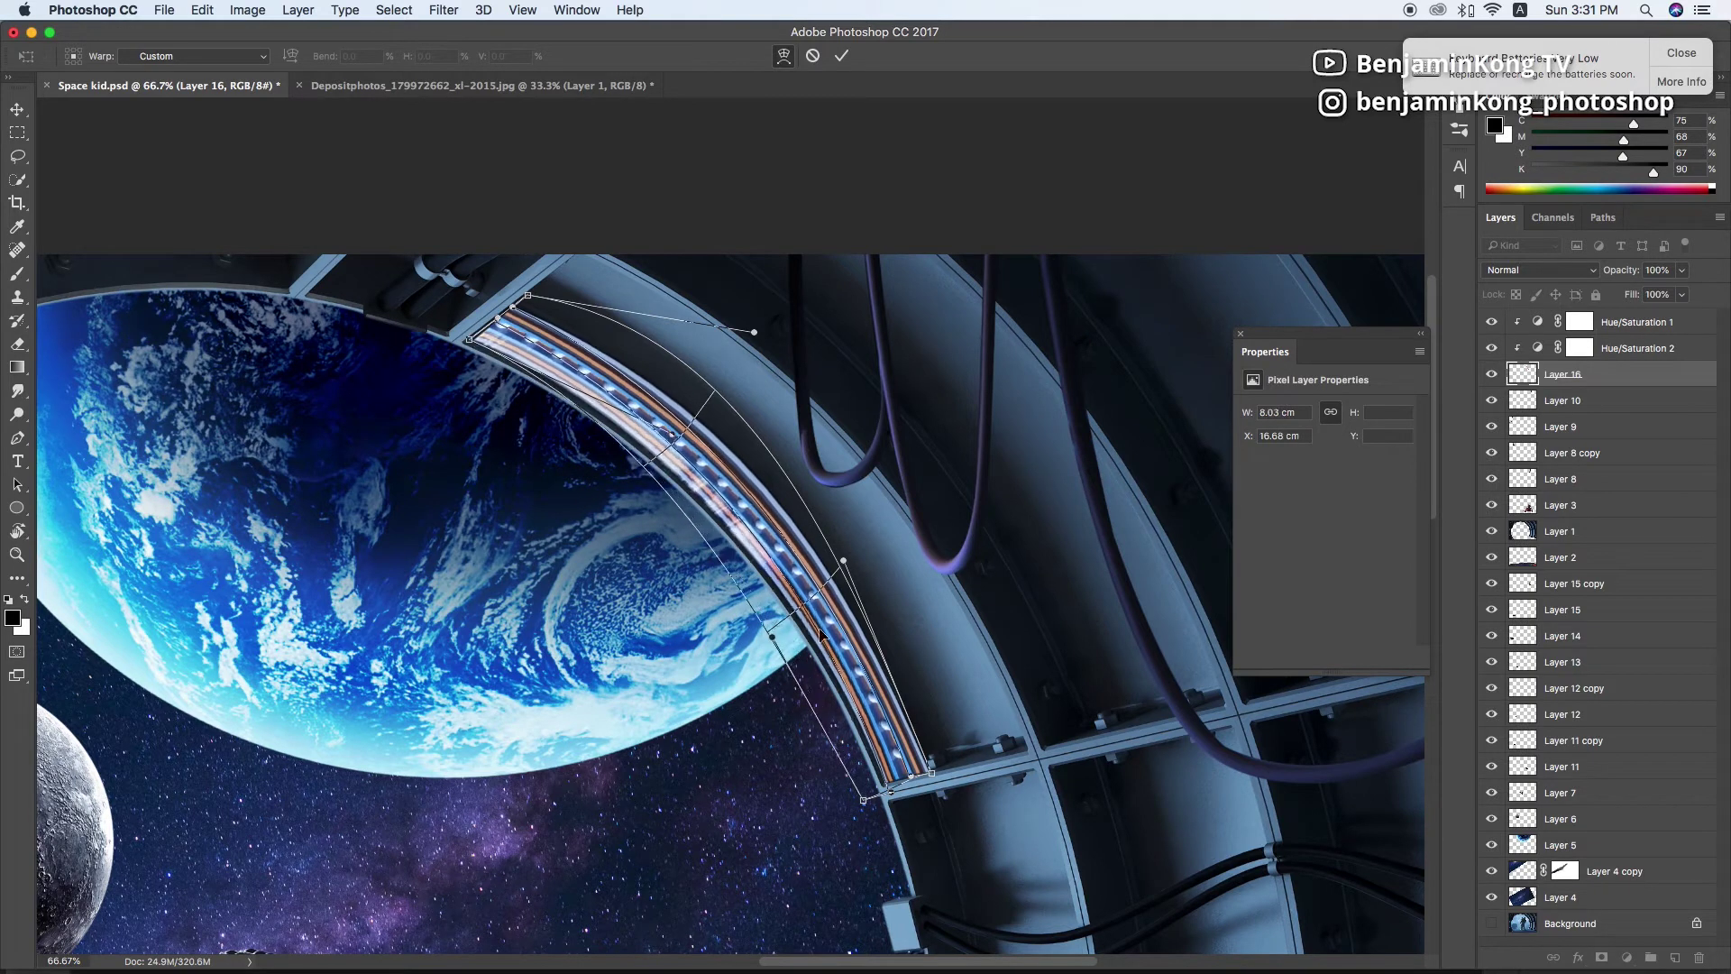
key("Return")
key("super+minus")
key("super+minus")
Set the light strip to Screen blend mode and lower its opacity to about 70%
left_click(1540, 269)
left_click(1565, 306)
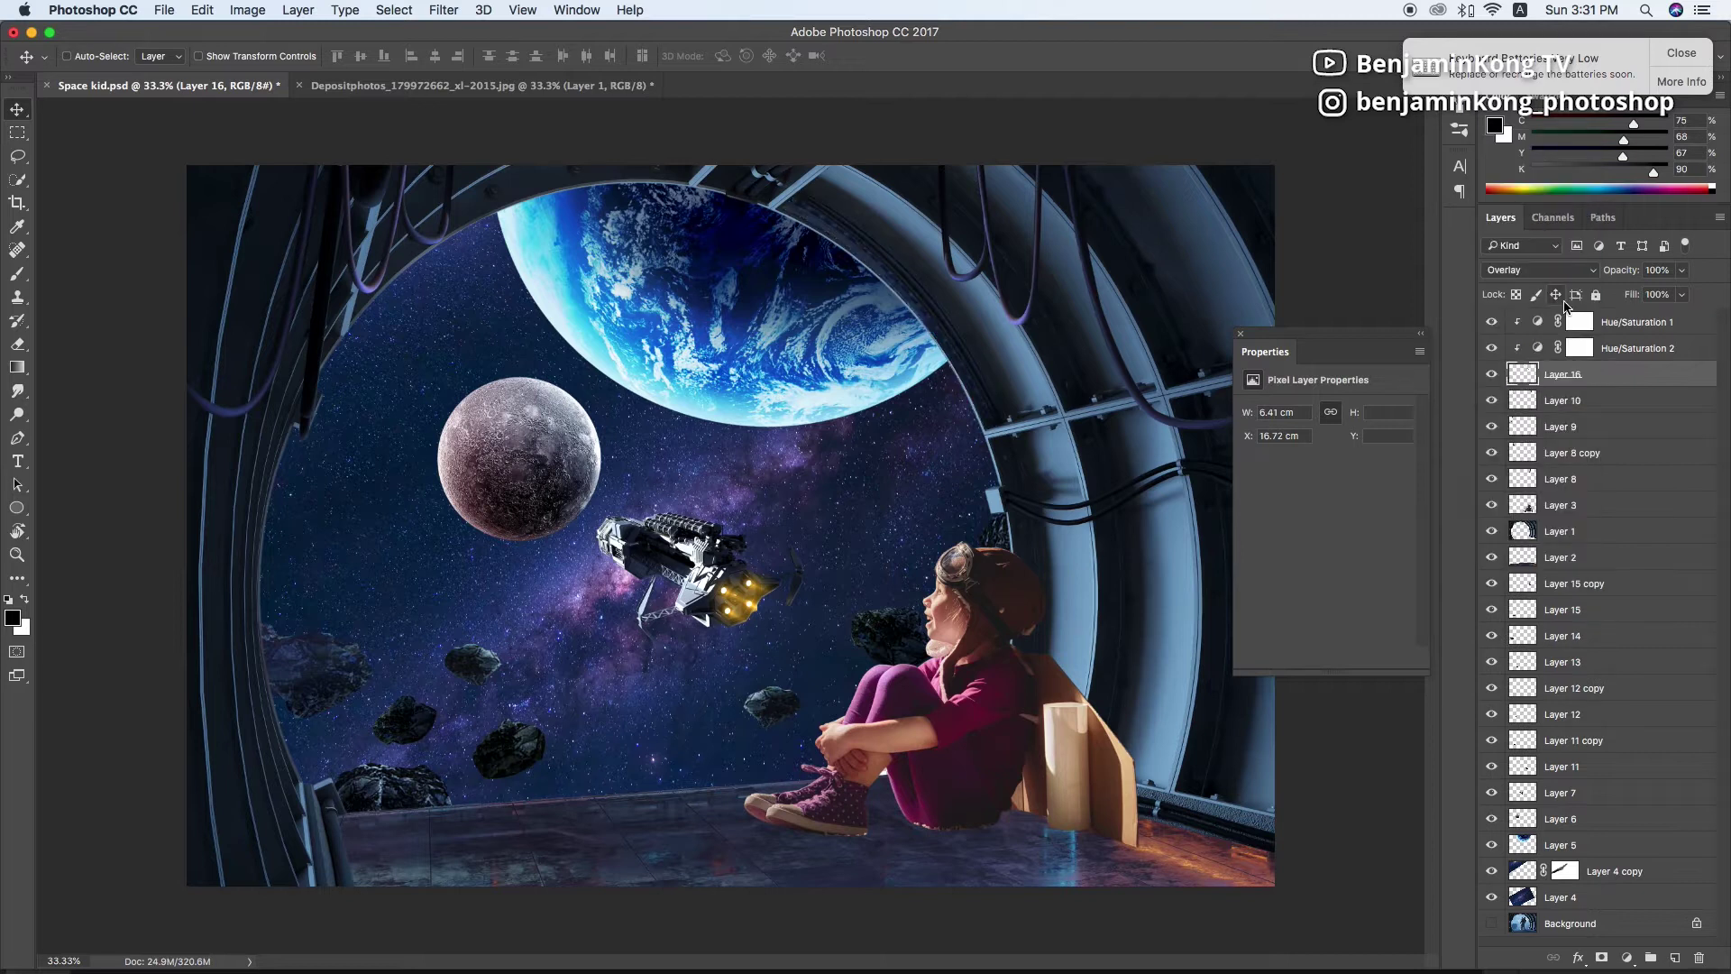
left_click(1539, 269)
left_click(1542, 209)
left_click_drag(1681, 270, 1652, 295)
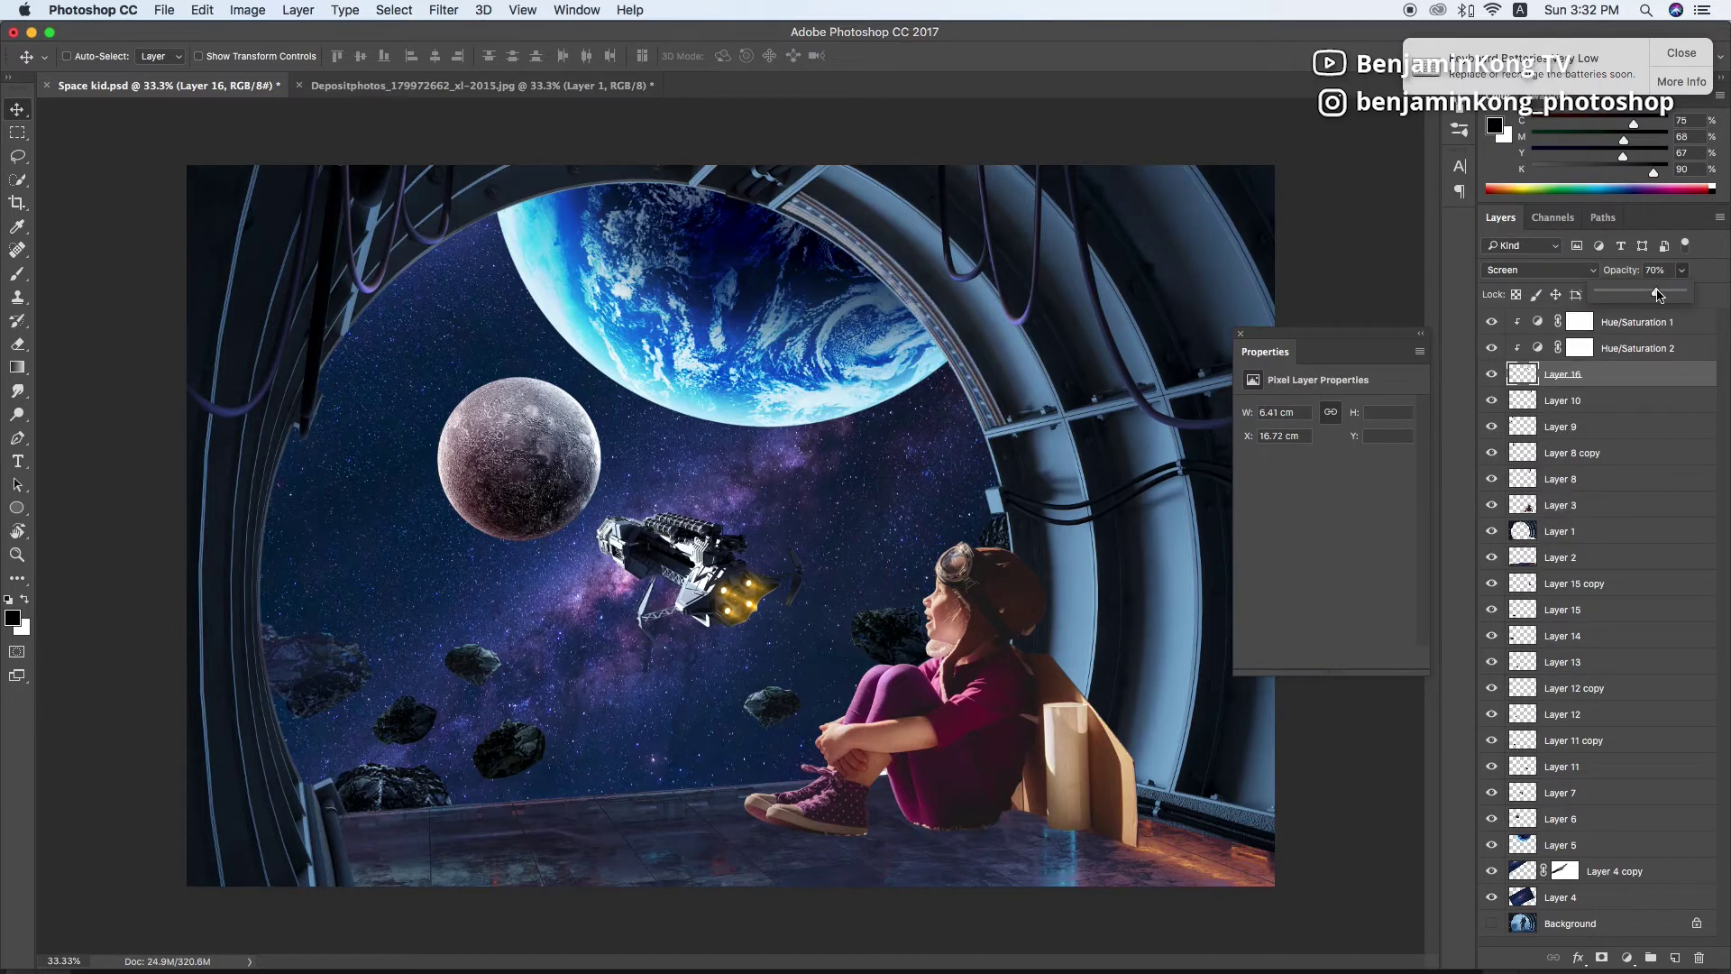
Warp the light strip again to follow the window arch and select the strip layer
key("super+plus")
key("super+t")
right_click(773, 348)
left_click(848, 456)
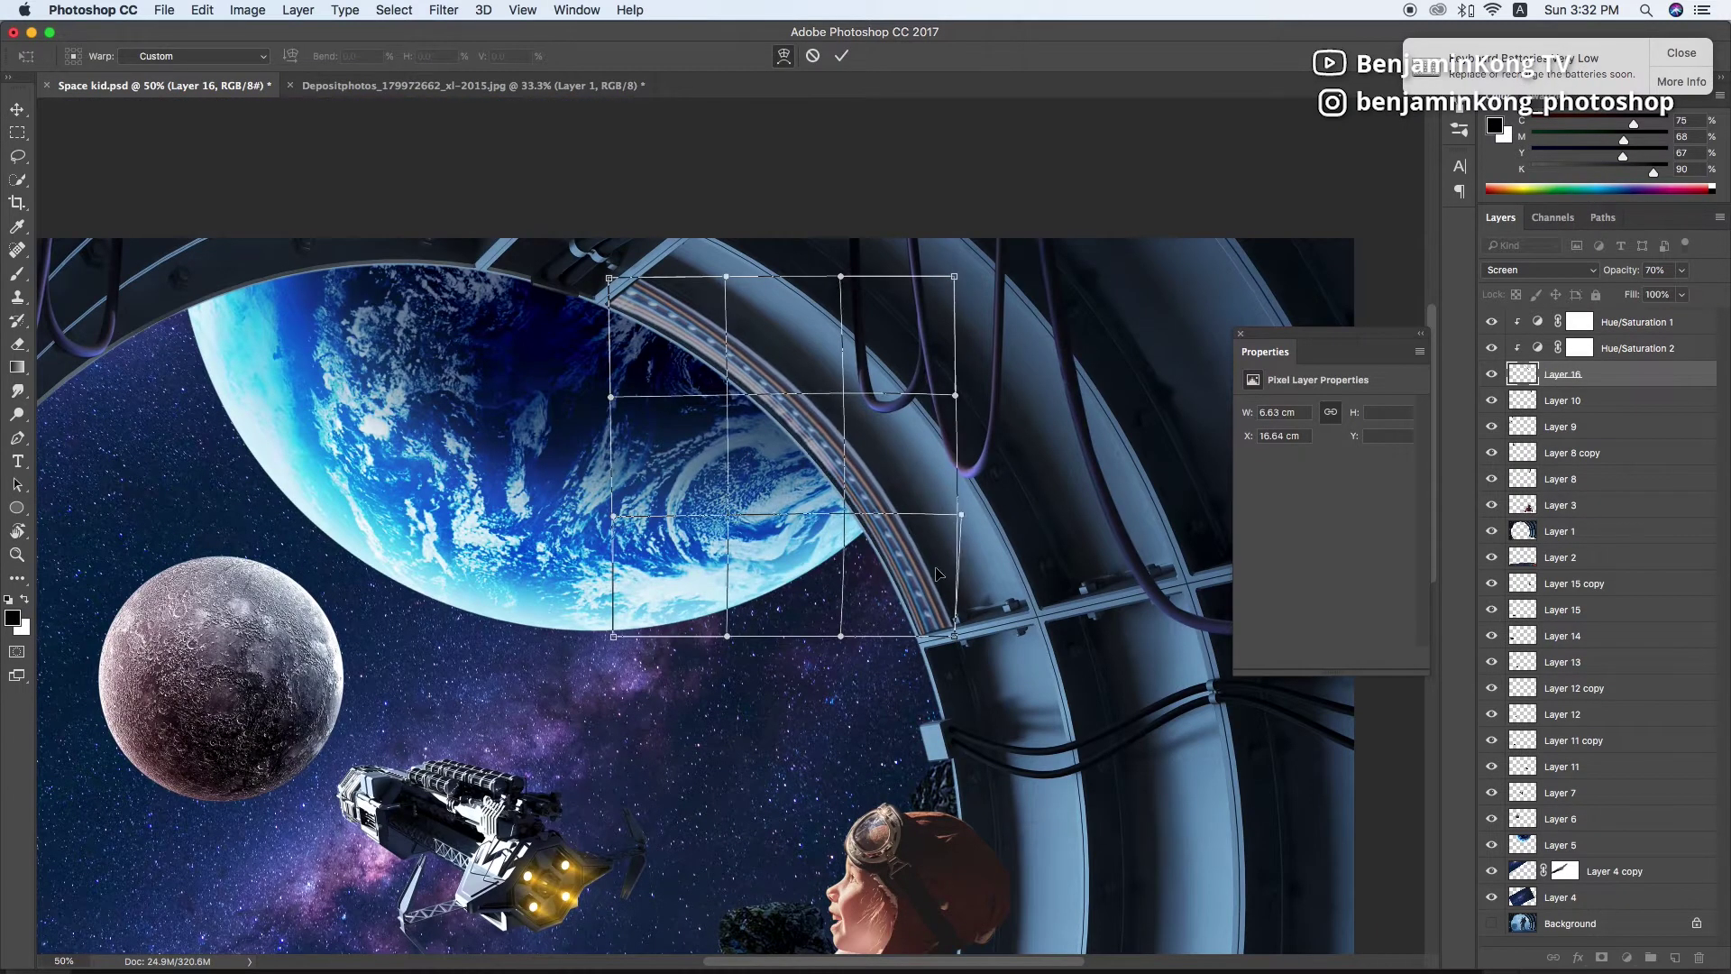
key("Return")
key("super+minus")
left_click(1594, 374, "shift")
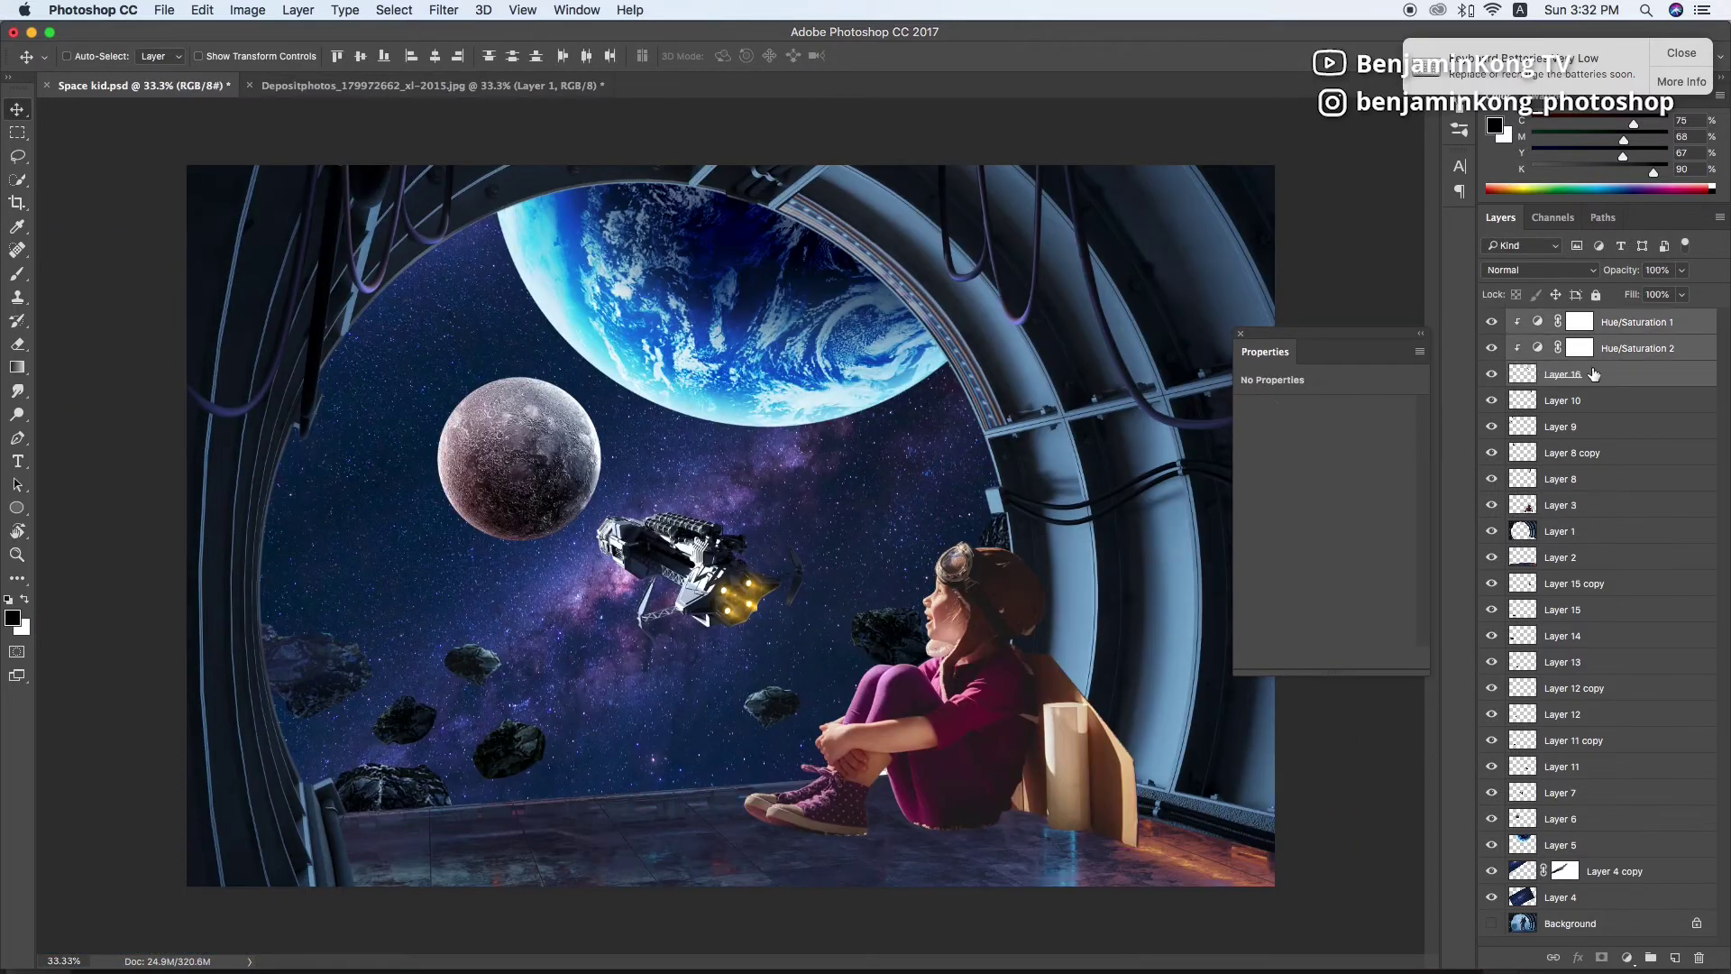
Move the light strip below Layer 3 and add a first rotated copy along the arch
left_click_drag(1594, 374, 1594, 520)
left_click_drag(992, 451, 1019, 464, "alt")
key("super+t")
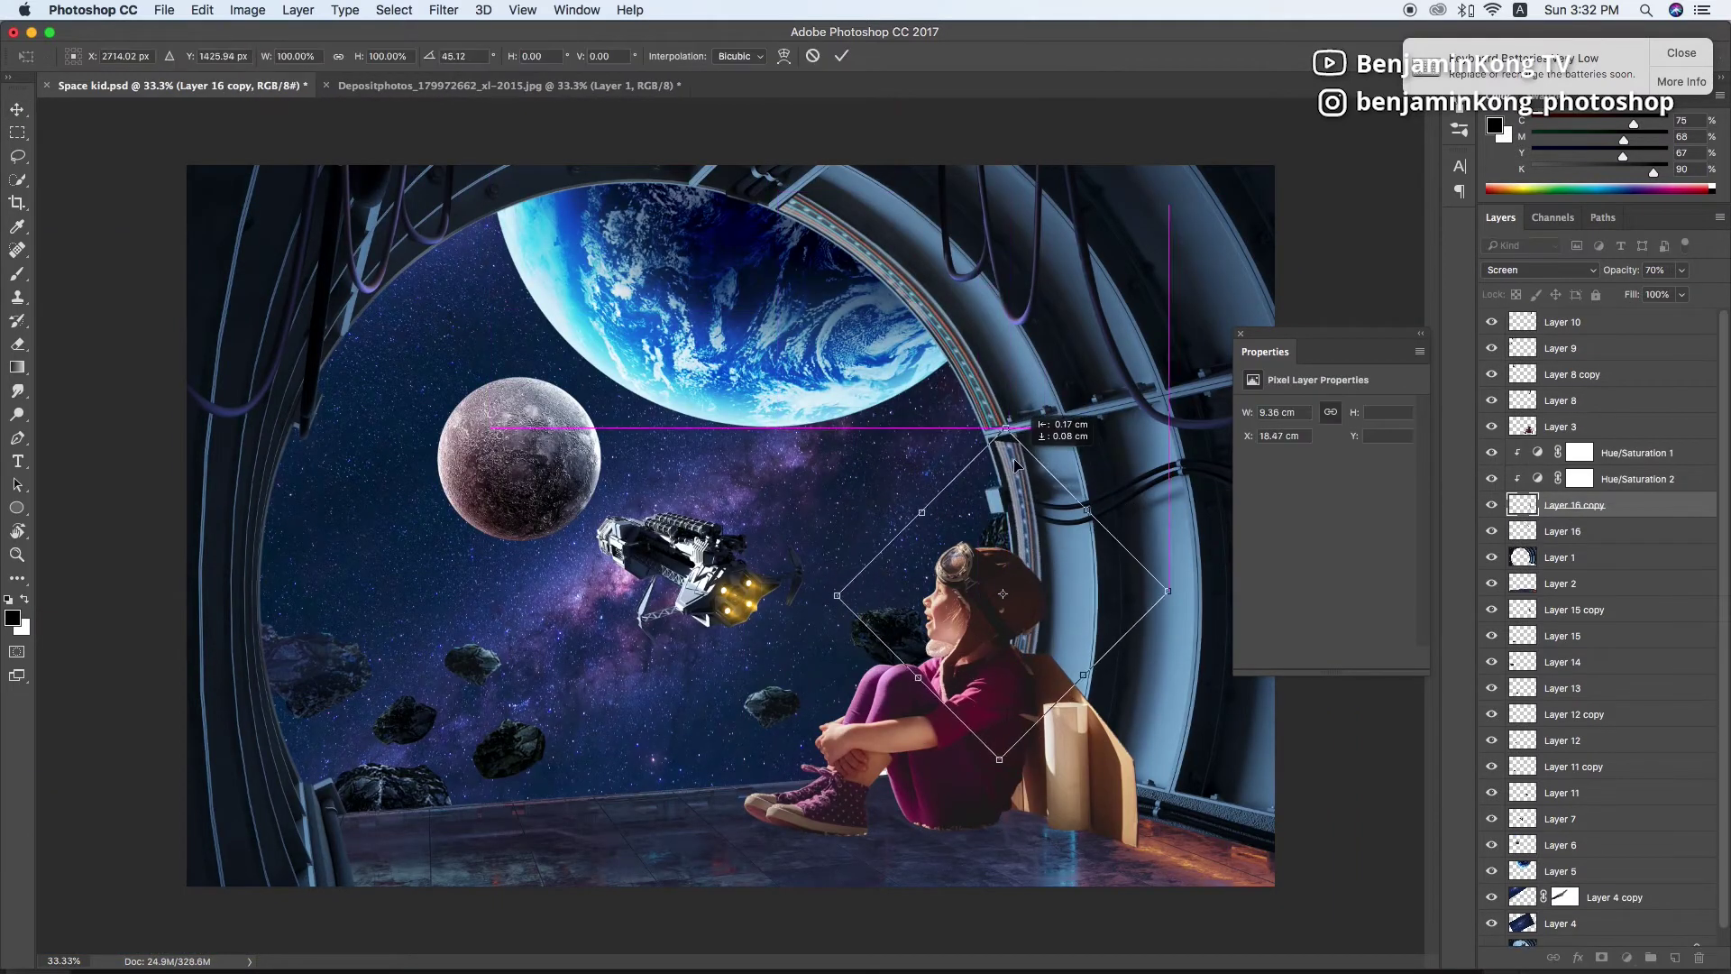
key("Return")
Dim the copied strip slightly and set the original Layer 16 strip to 70% opacity
key("super+plus")
scroll(1016, 306, "right", 5)
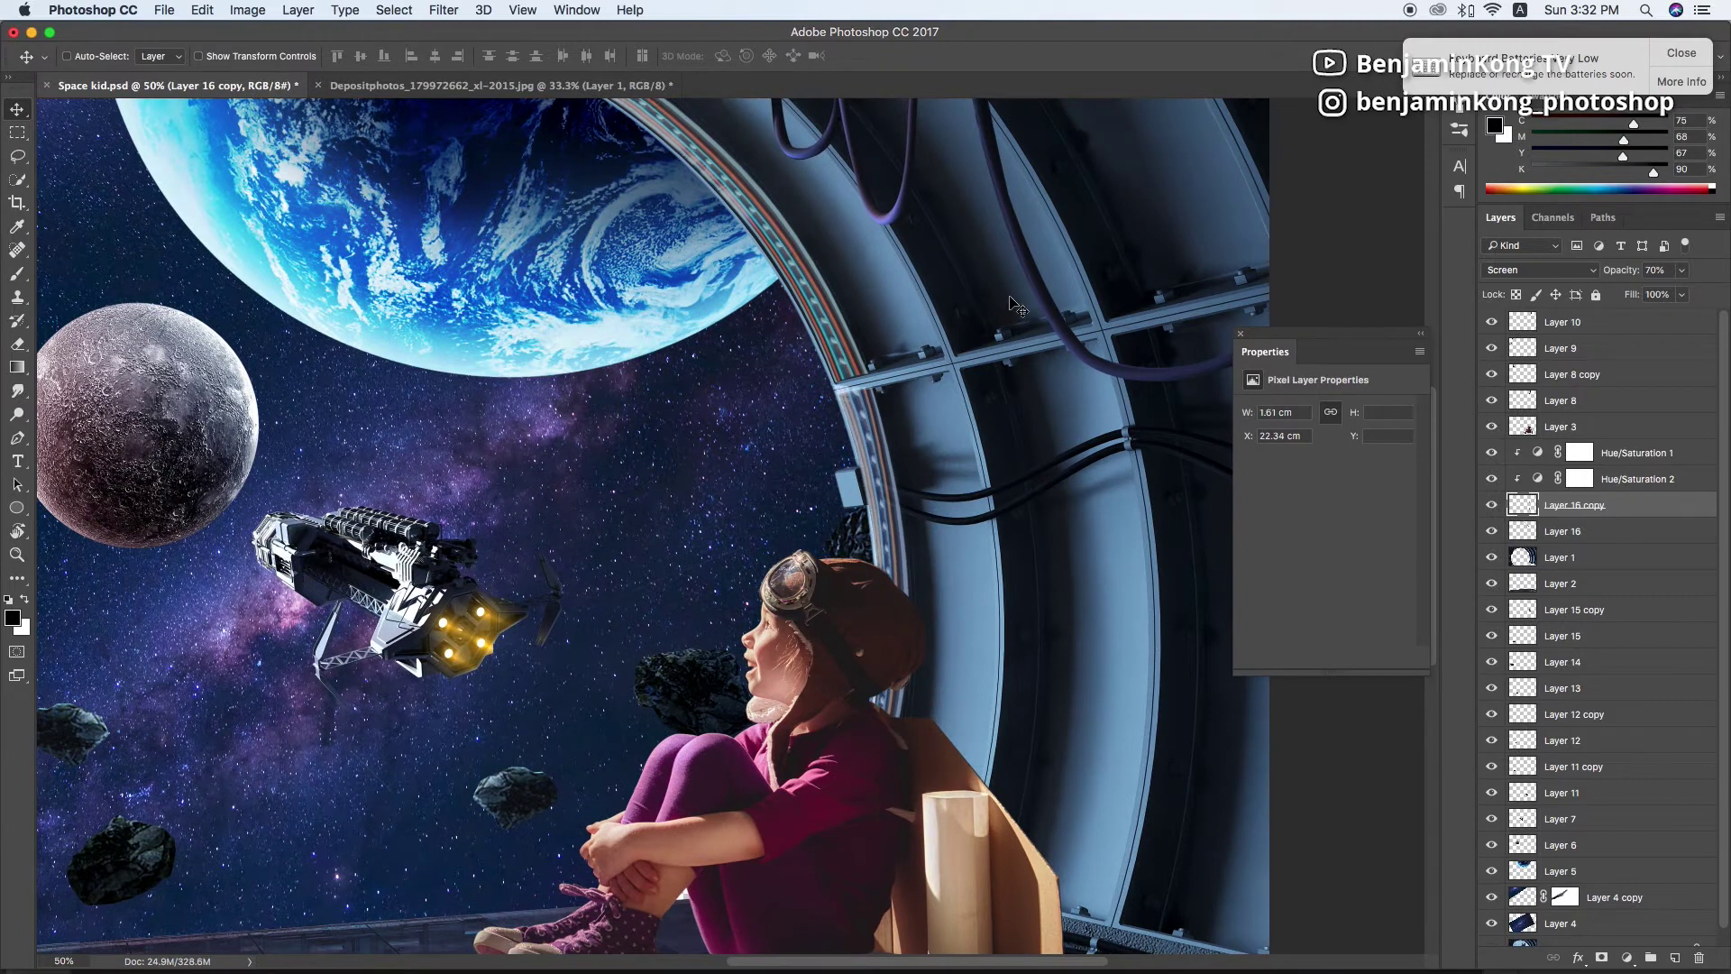
left_click_drag(1697, 296, 1692, 295)
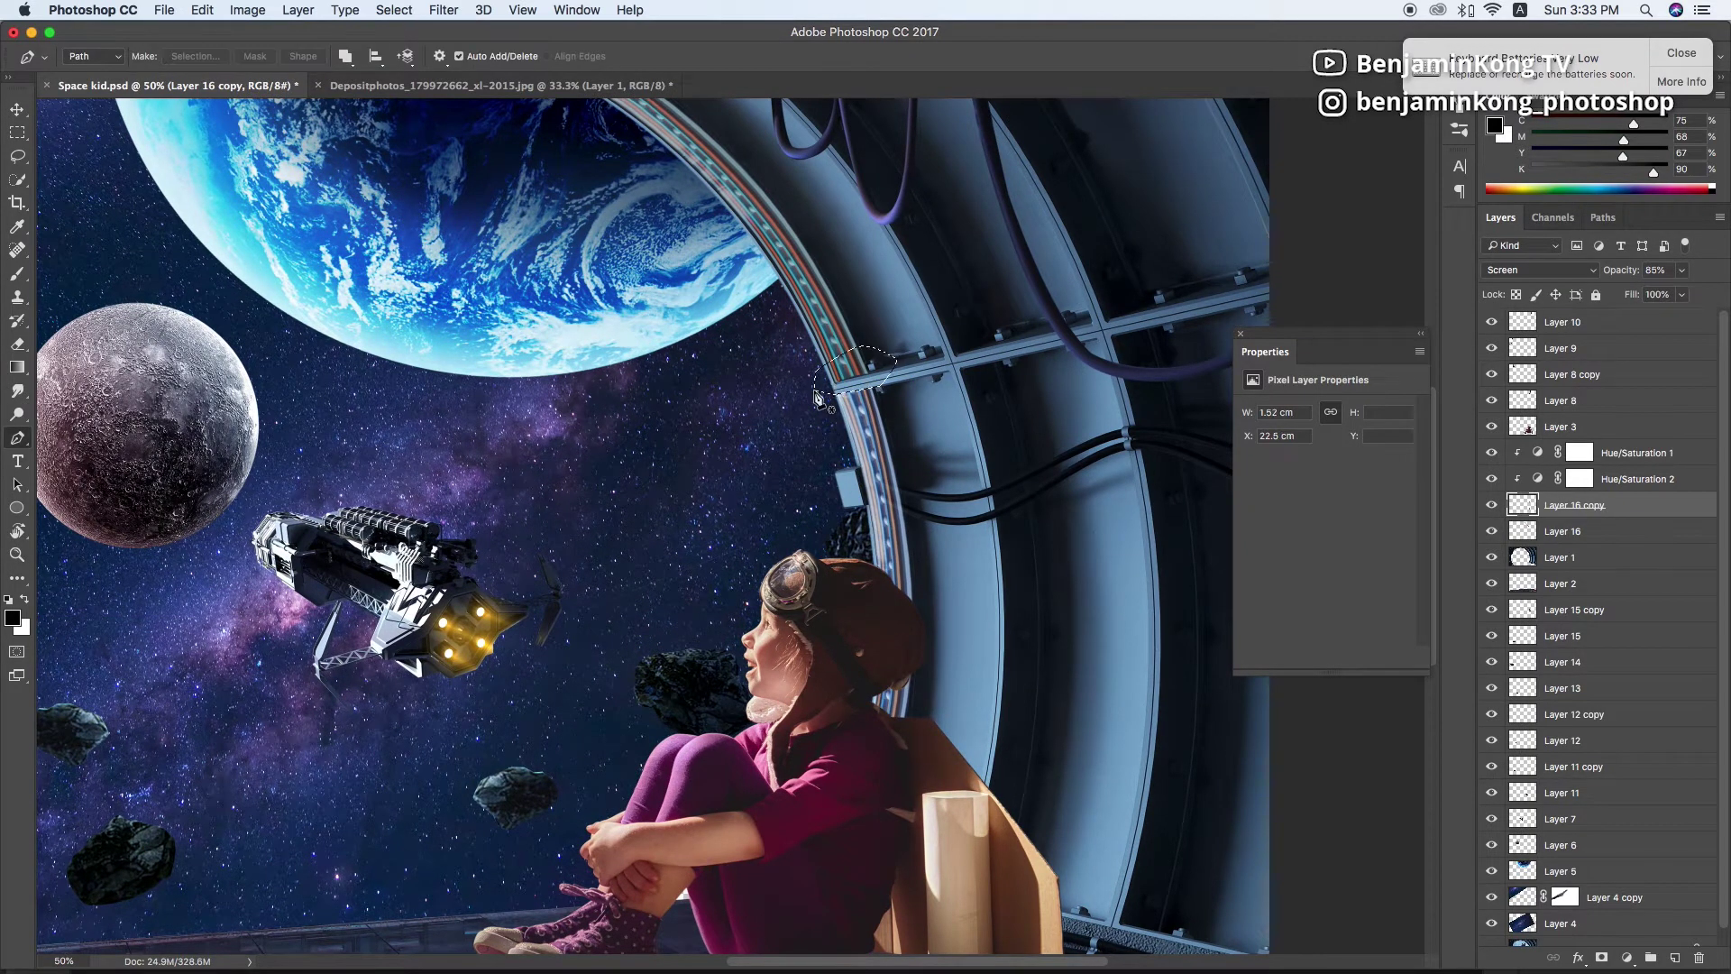
key("v")
key("super+minus")
left_click(973, 386, "super")
key("7")
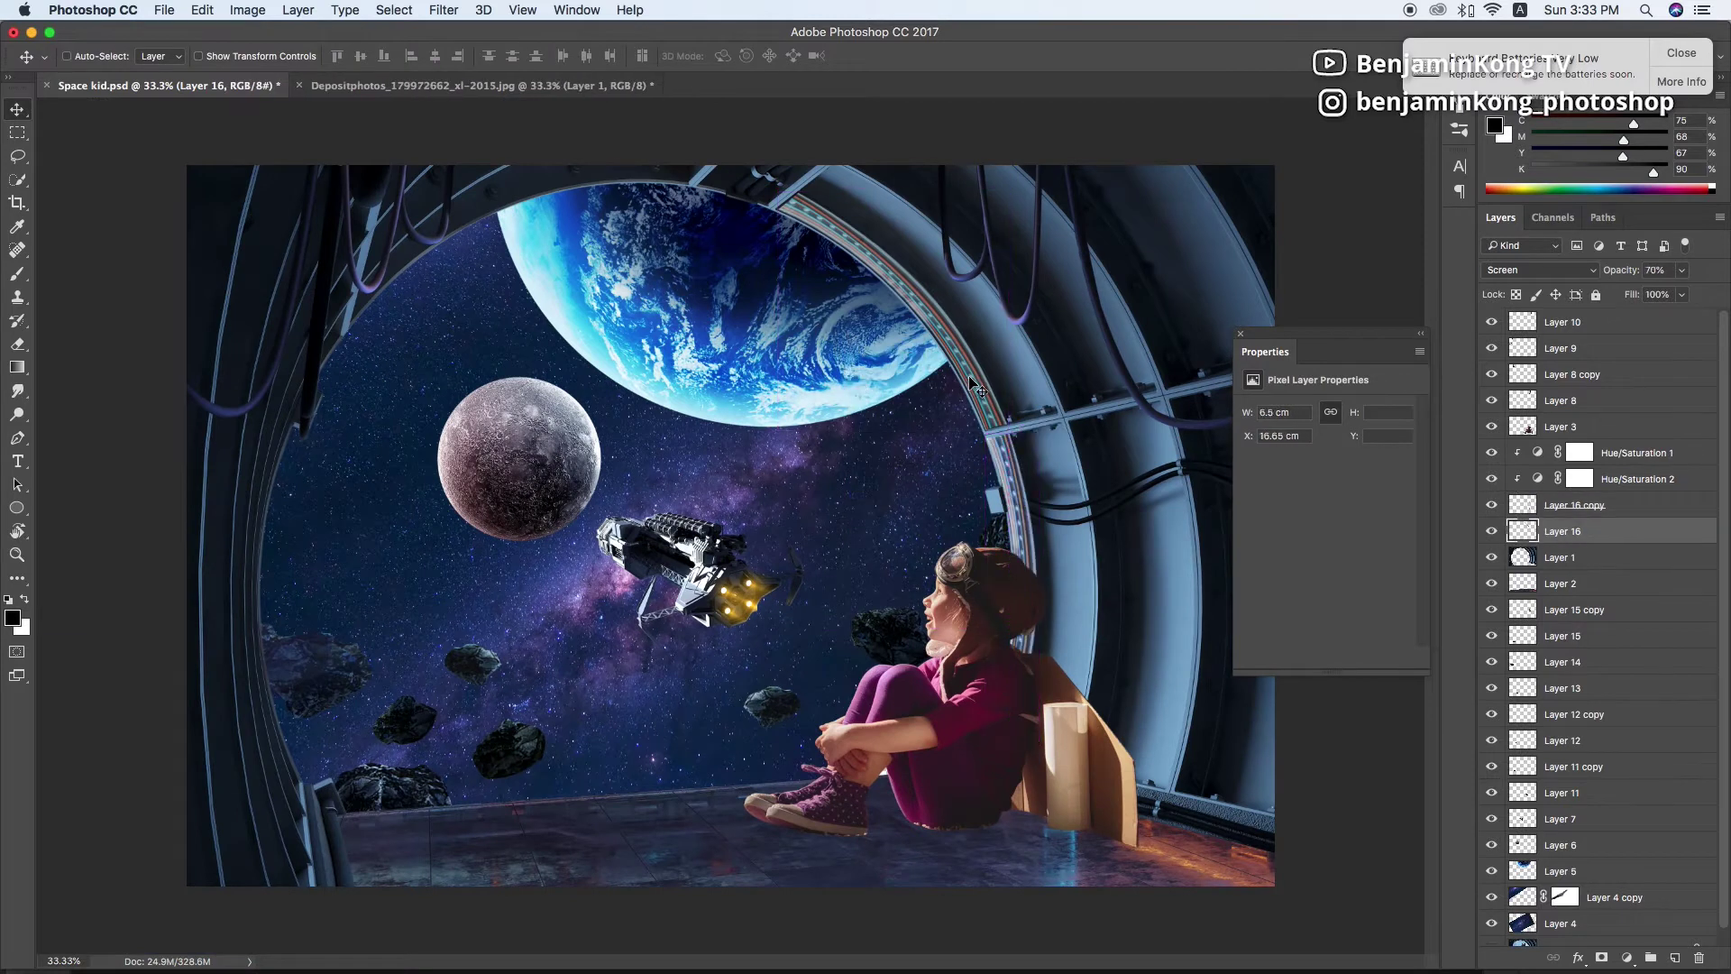
Add two more strip copies, each rotated a few degrees to follow the arch
key("super+j")
key("super+t")
left_click_drag(1118, 411, 1107, 424)
key("Return")
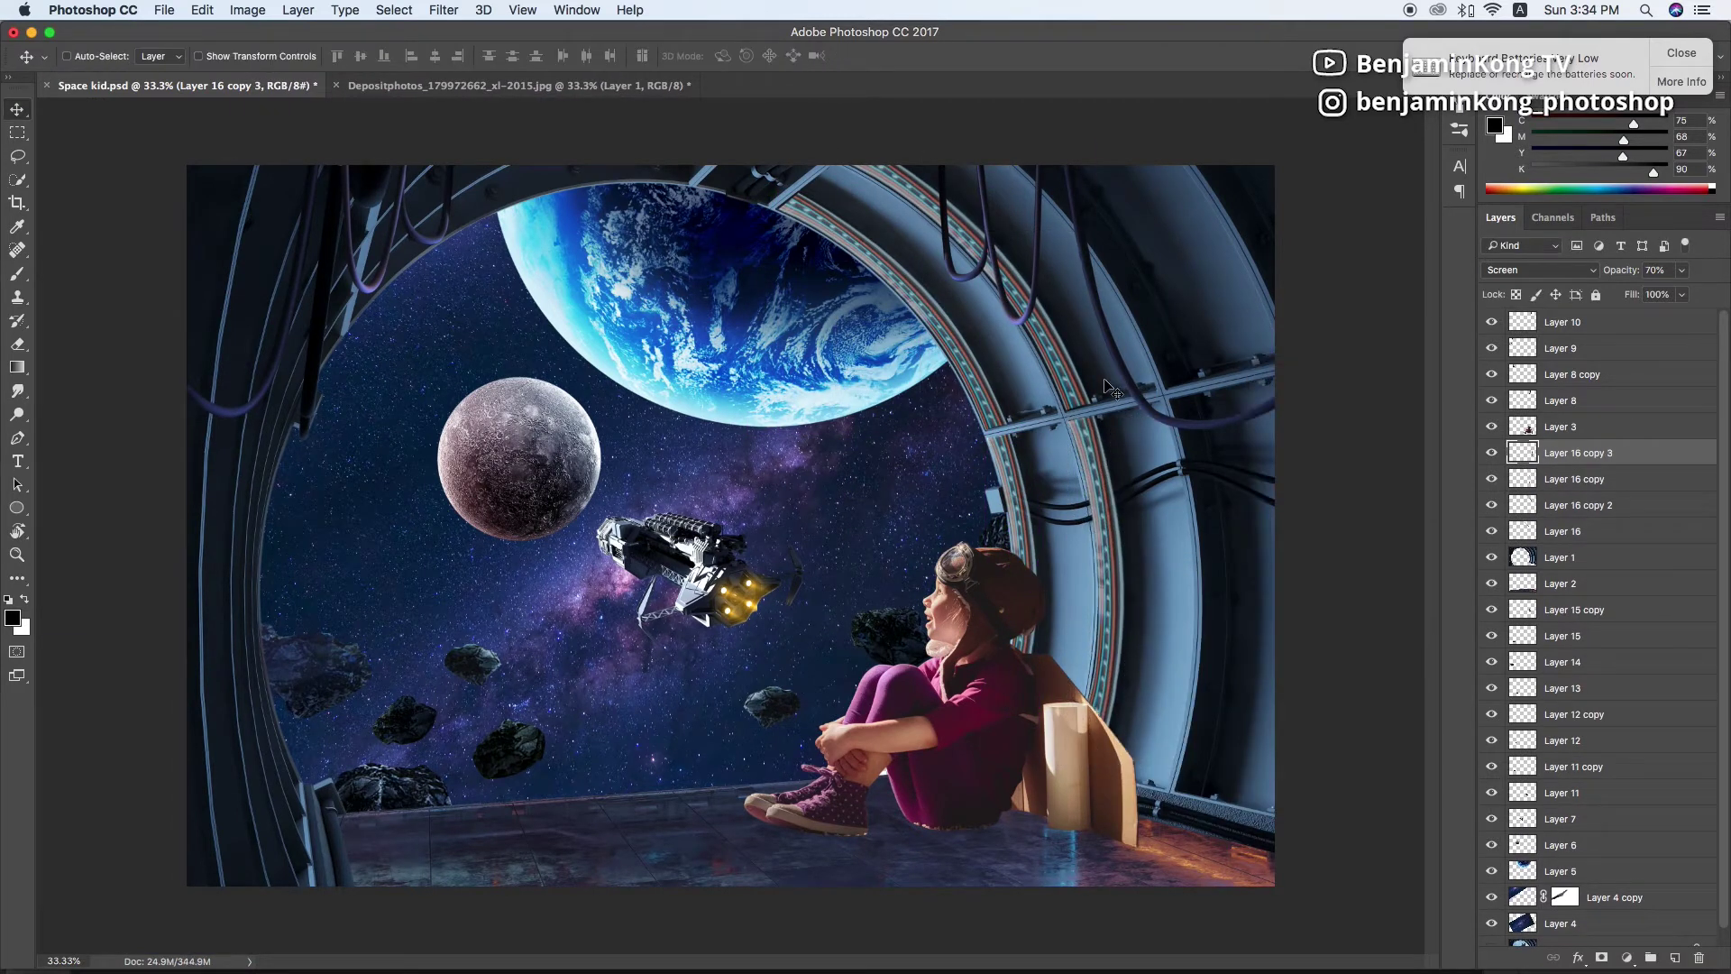
key("super+j")
key("super+t")
left_click_drag(1121, 460, 1154, 311)
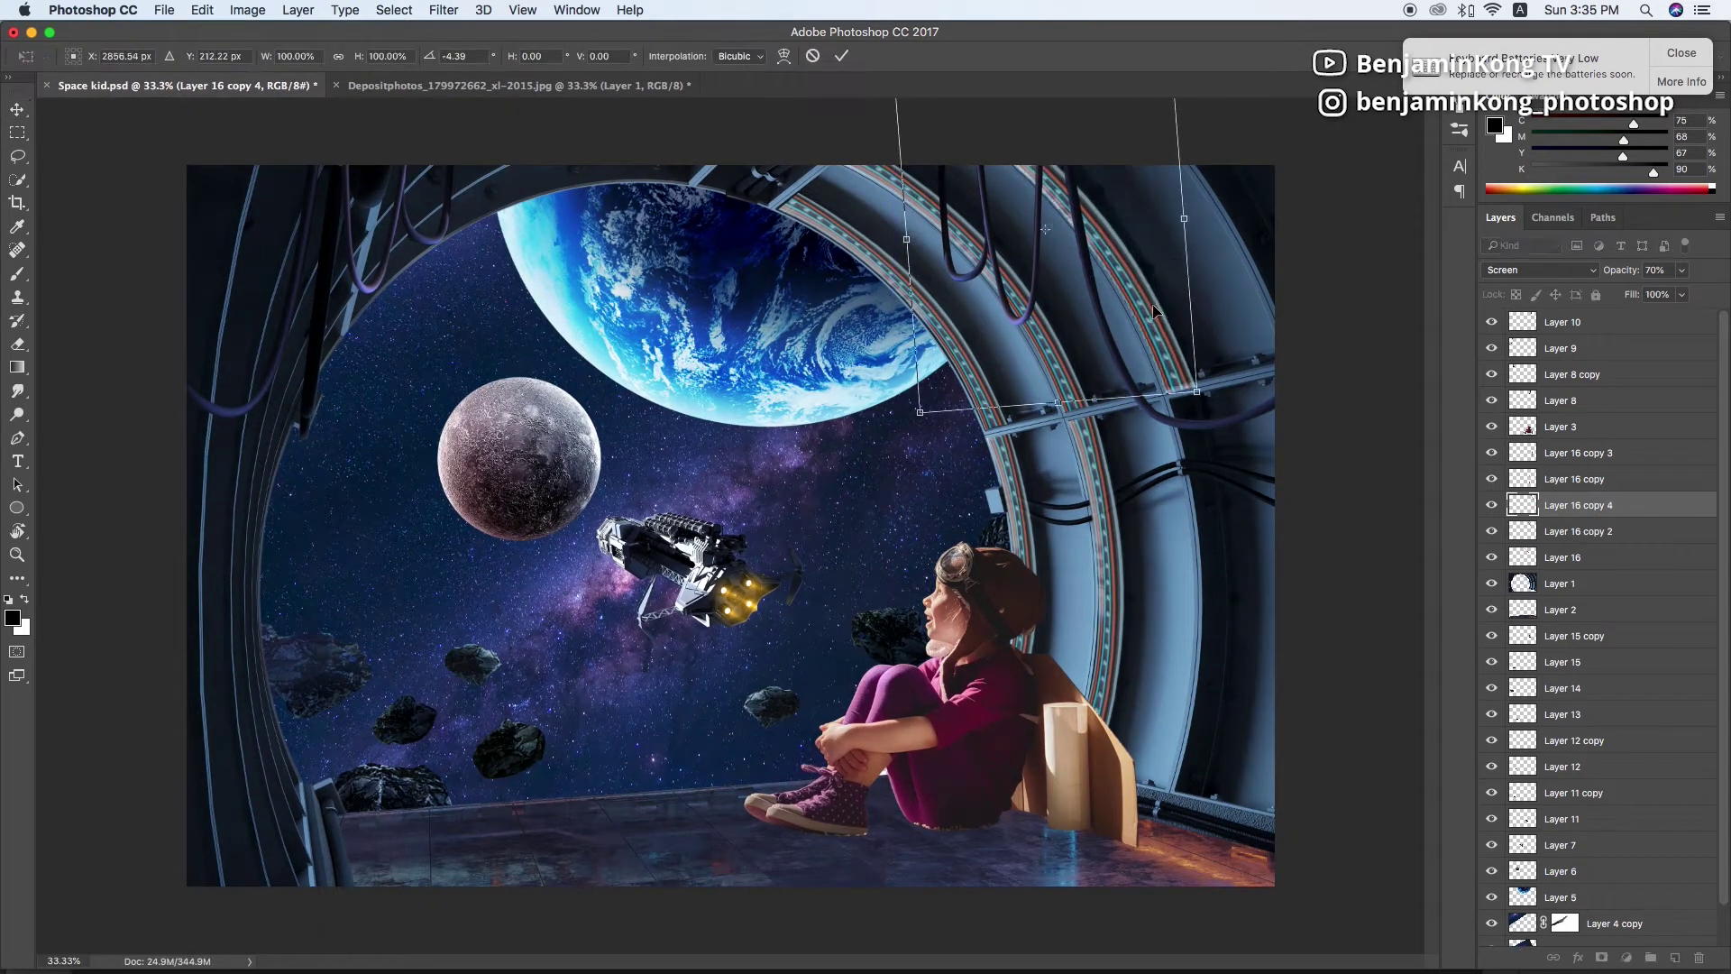
key("Return")
Slide another strip copy further along the arch and adjust its transform
left_click_drag(1172, 396, 1199, 595)
key("super+t")
right_click(1202, 469)
key("Escape")
key("Return")
key("super+minus")
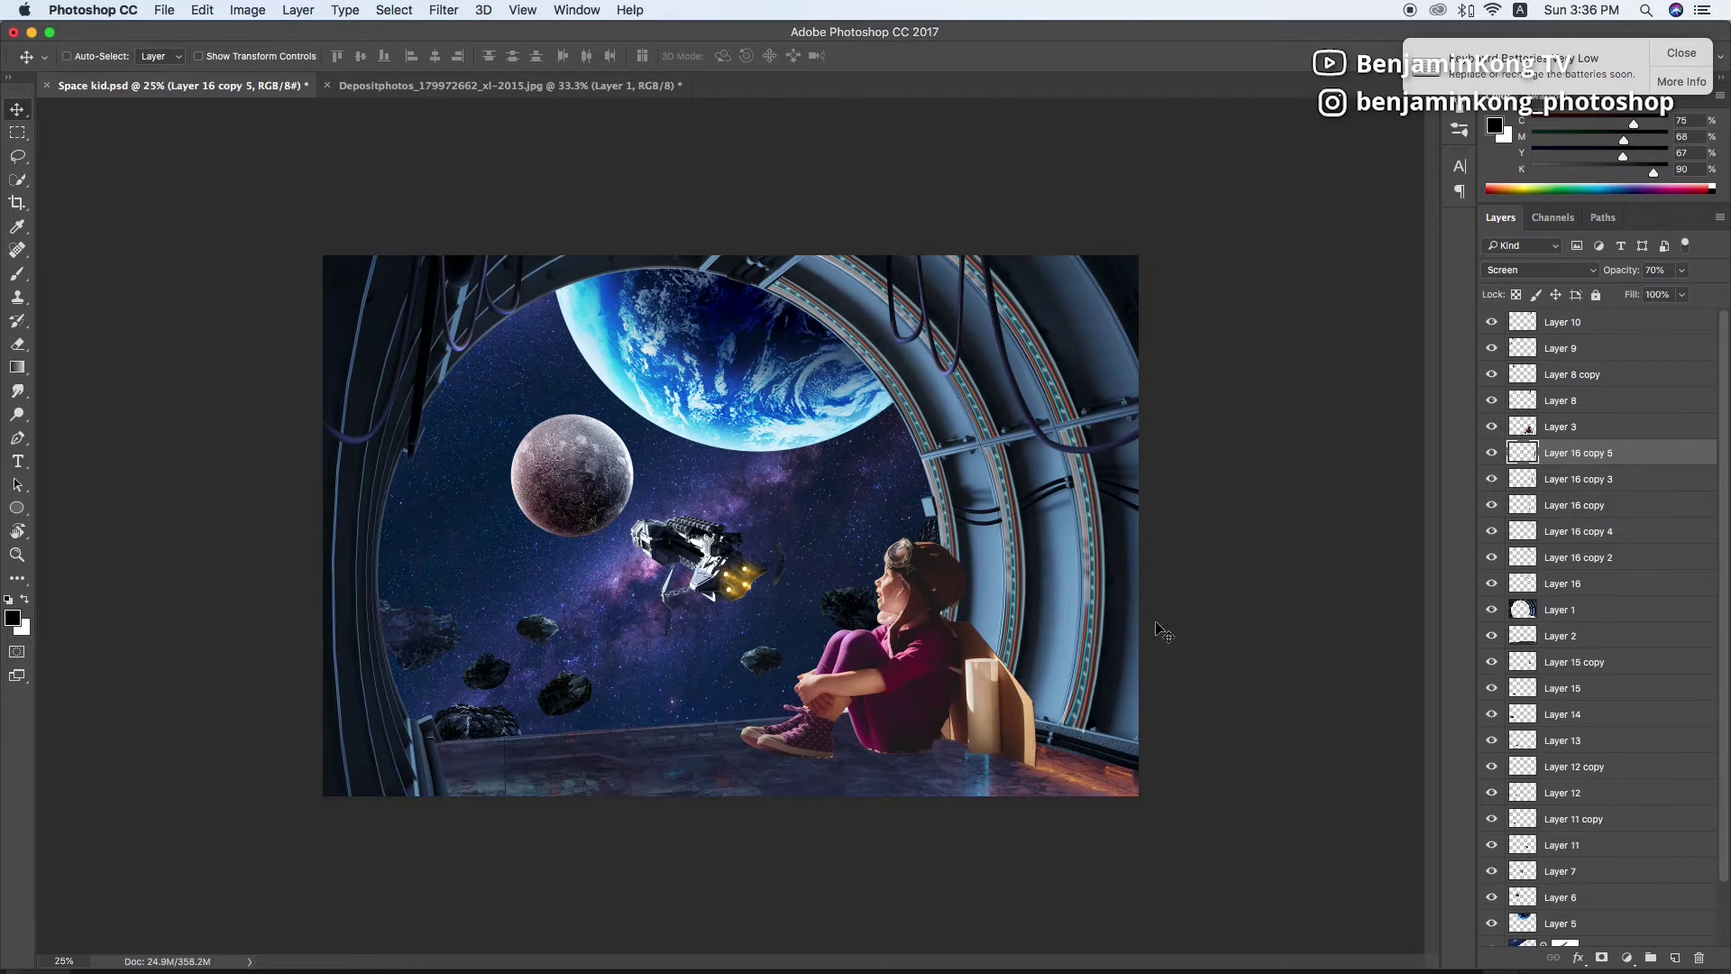
Duplicate an earlier strip copy and place it at the top-right arch
left_click(1118, 343, "super")
key("super+j")
key("super+t")
left_click_drag(1199, 145, 1256, 180)
key("Return")
left_click(856, 346, "super")
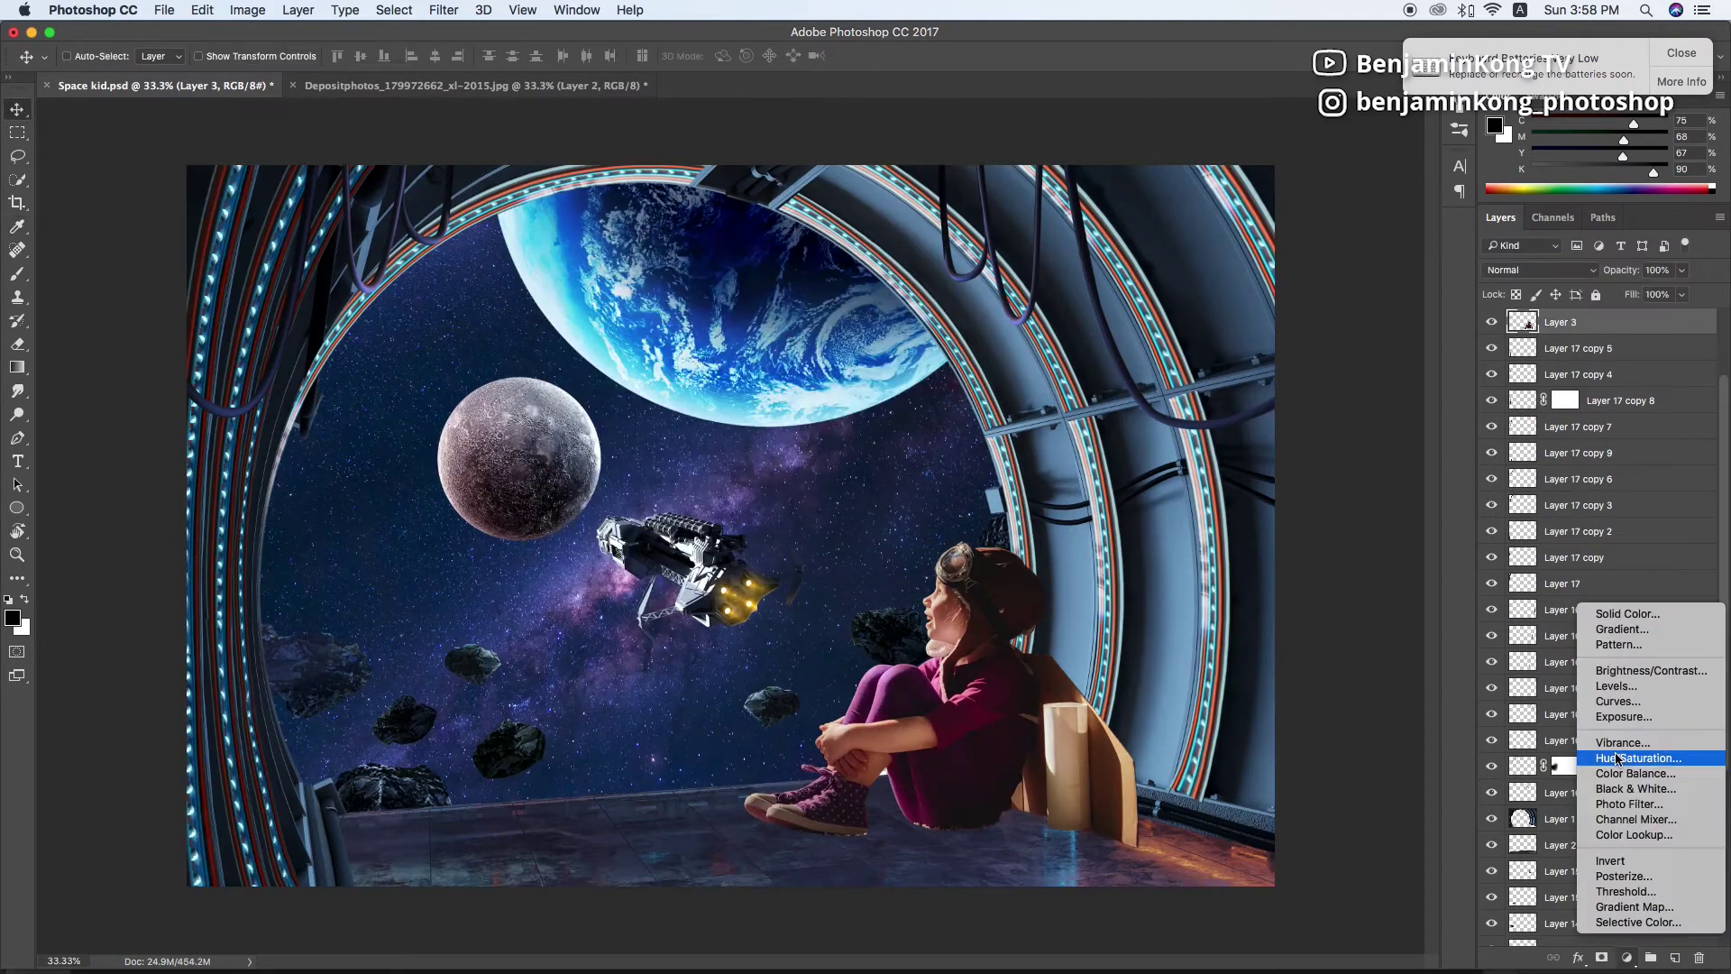
Add a Hue/Saturation adjustment clipped to the girl, with Colorize on, for a bluish tint
key("super+alt+g")
left_click(1560, 348)
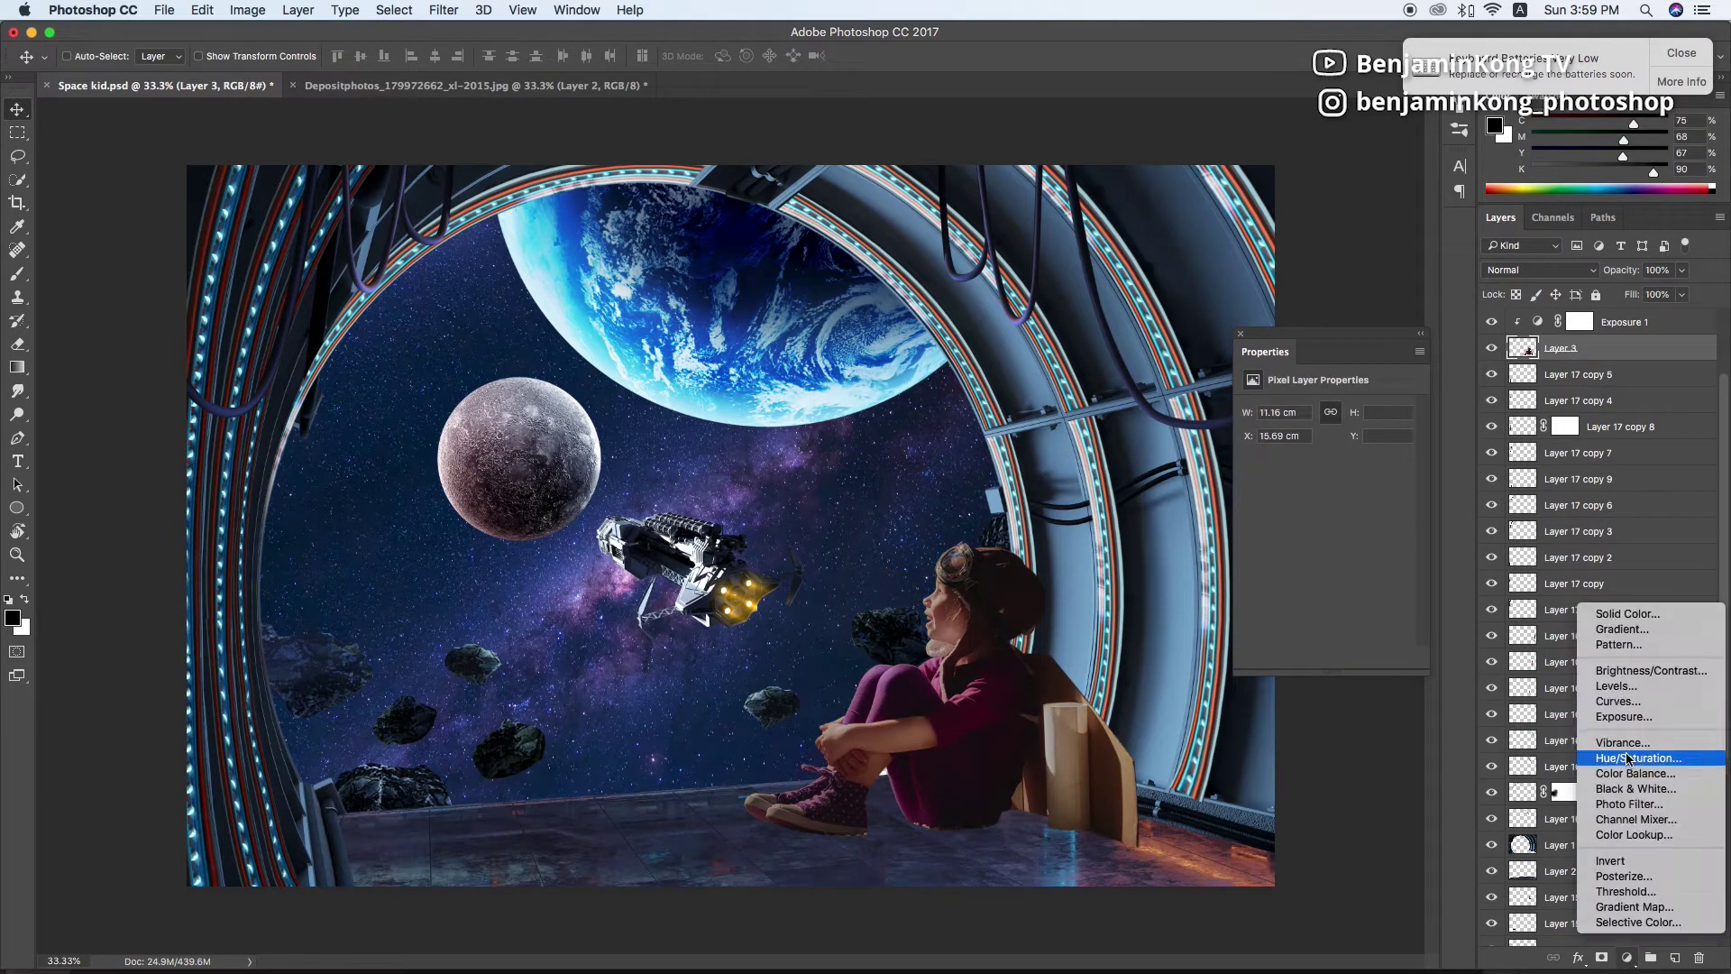
left_click(1626, 958)
left_click(1614, 753)
left_click(1325, 564)
left_click_drag(1286, 474, 1319, 475)
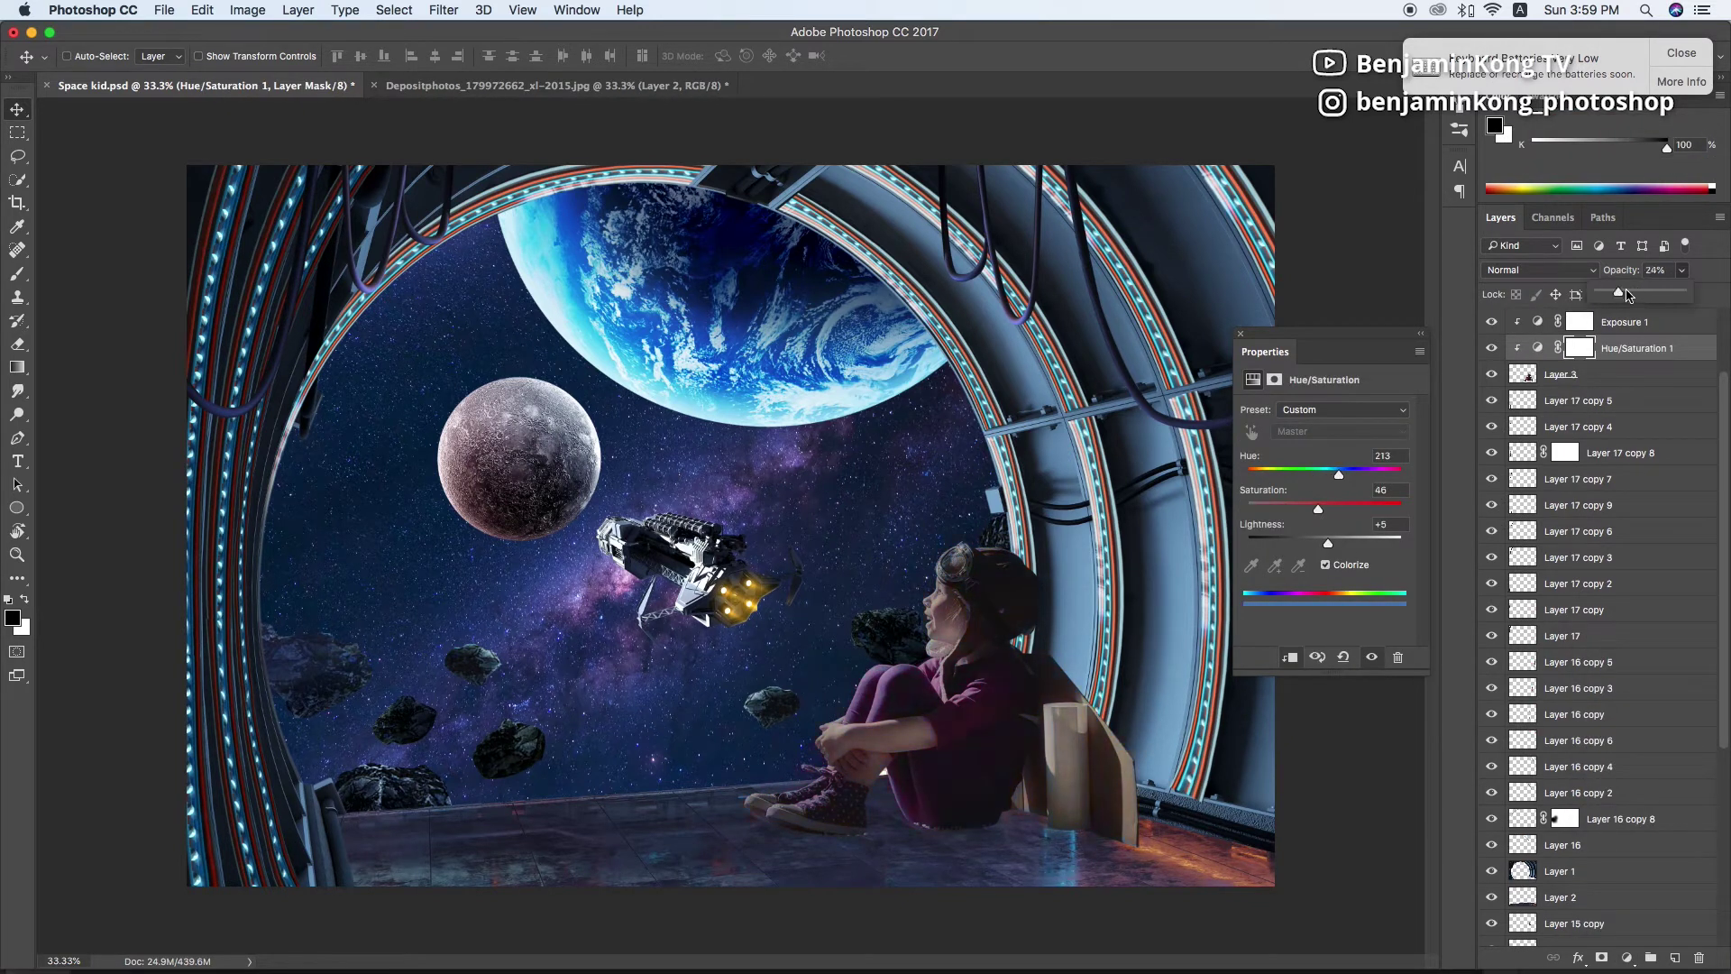
Darken the girl with Exposure 1 and invert its mask to paint shadows in white
left_click(1622, 322)
left_click_drag(1318, 454, 1297, 456)
key("ctrl+i")
key("x")
key("b")
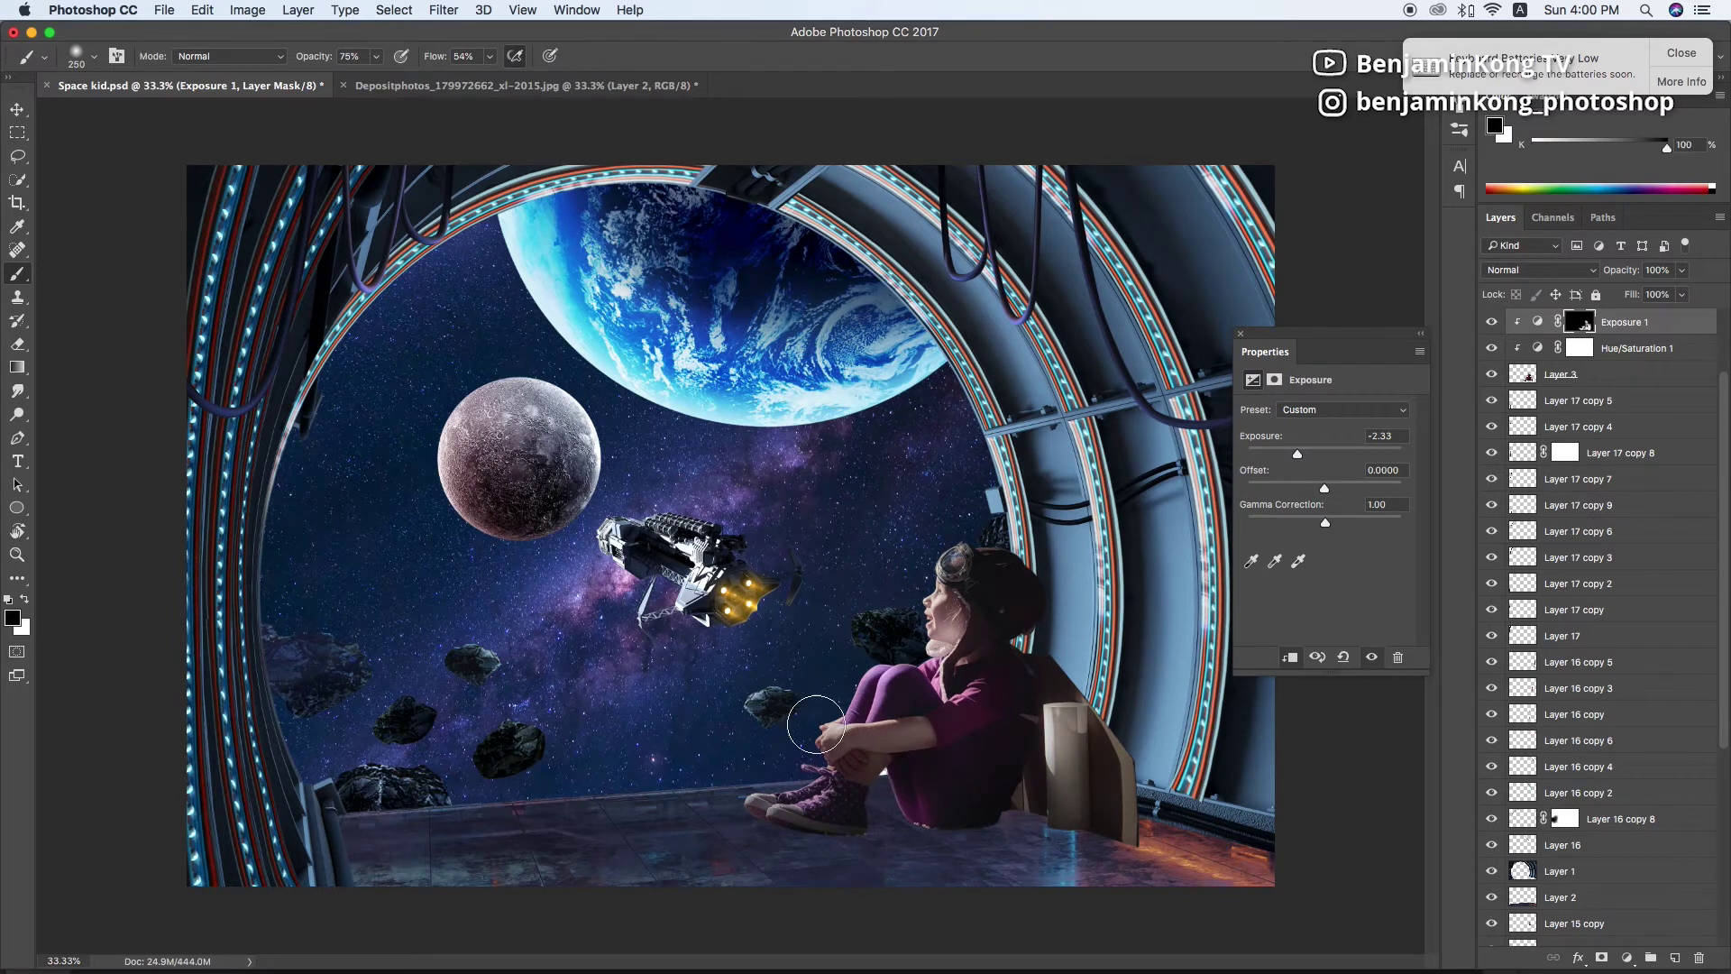
Add a second, strongly darkening clipped Exposure with an inverted mask for deeper shadows
left_click(1626, 957)
left_click(1546, 717)
left_click_drag(1324, 454, 1279, 455)
key("ctrl+i")
key("x")
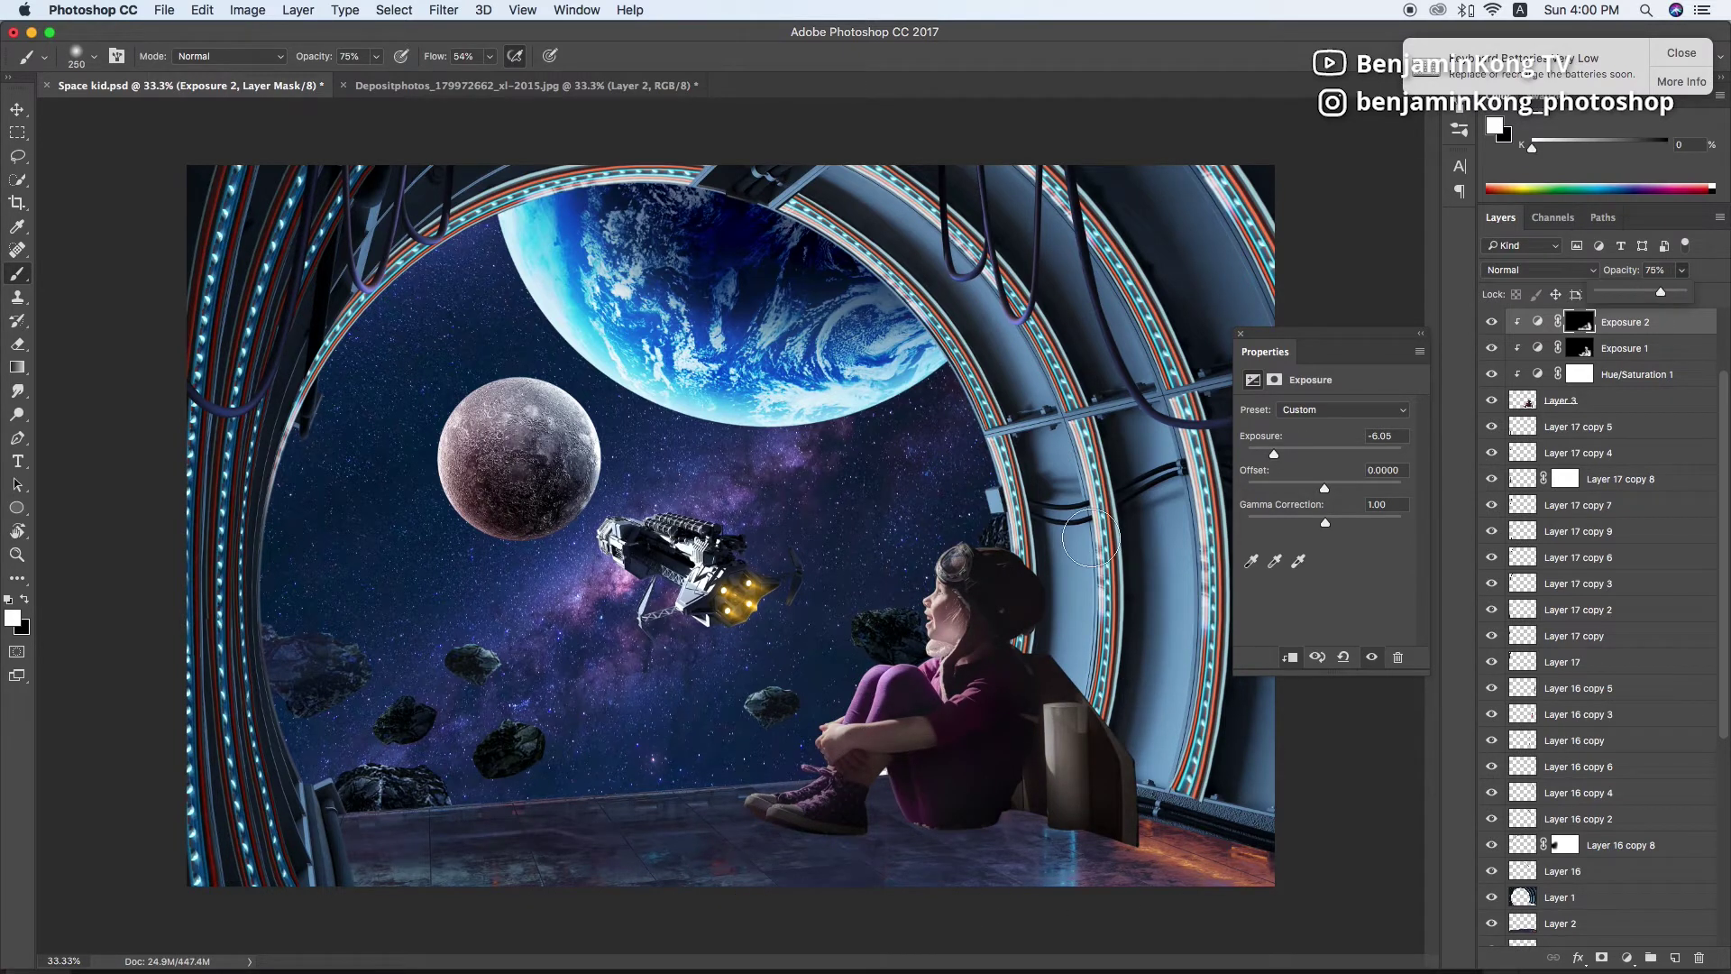
key("alt+bracketleft")
Add a brightening Exposure 3 at the top, clipped to the girl, with inverted mask for highlights
left_click(1626, 958)
left_click(1546, 717)
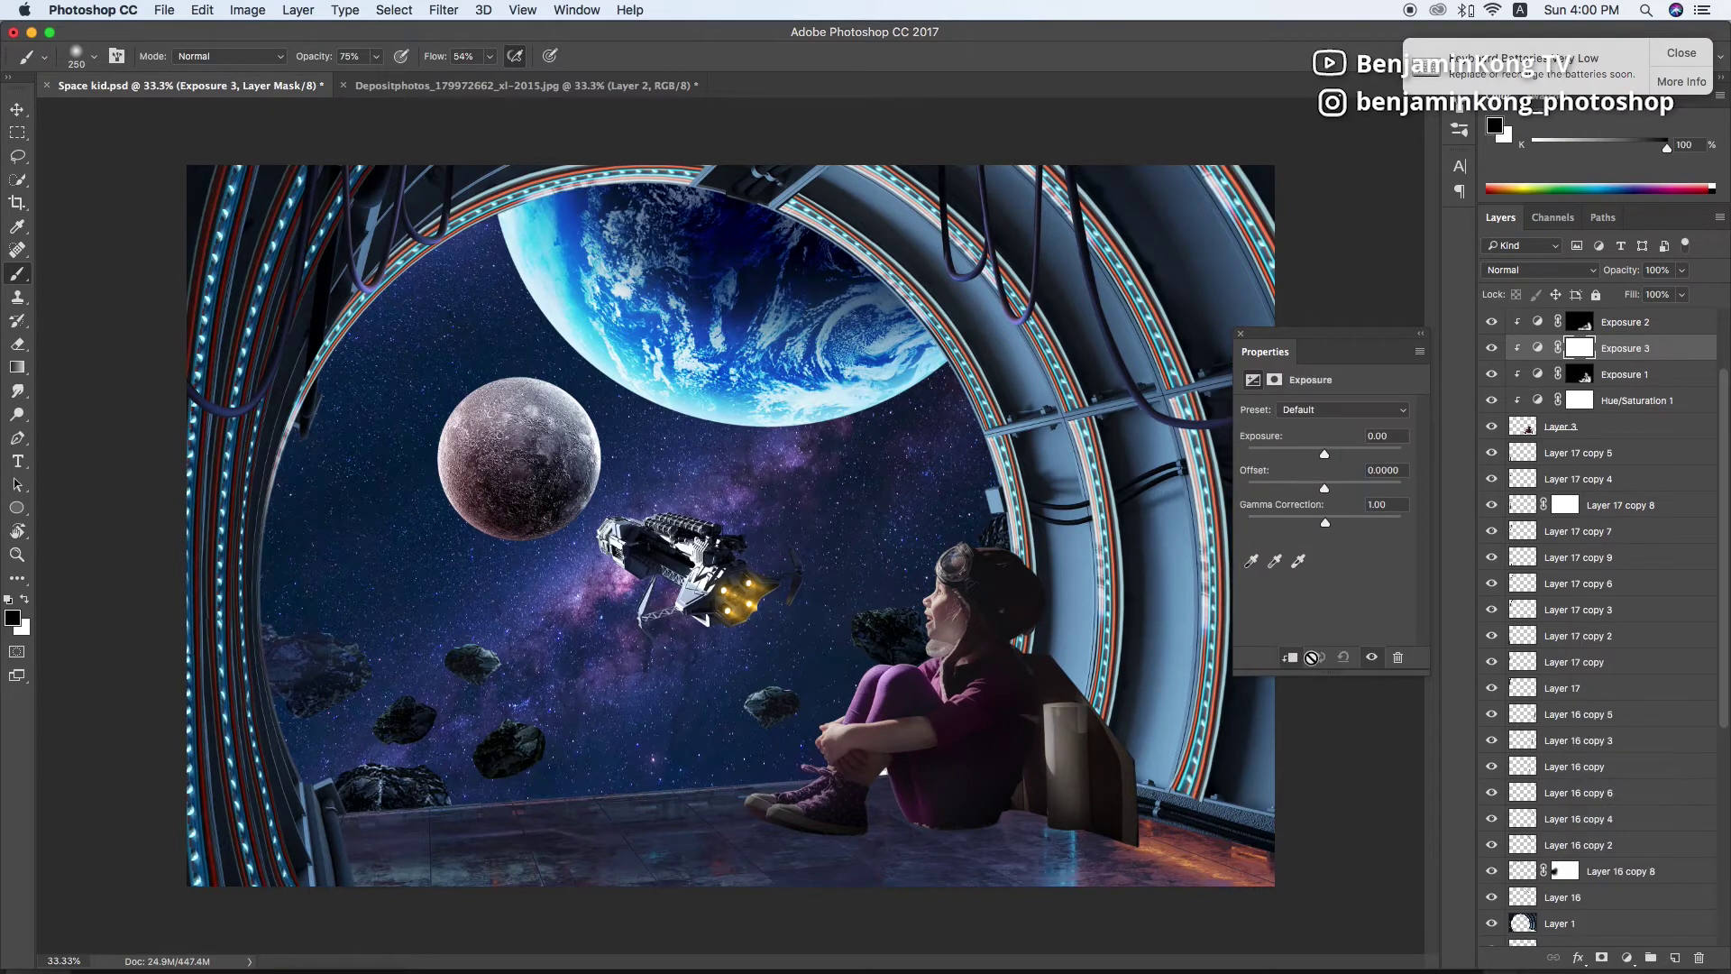
left_click_drag(1325, 453, 1356, 453)
left_click_drag(1628, 329, 1623, 316)
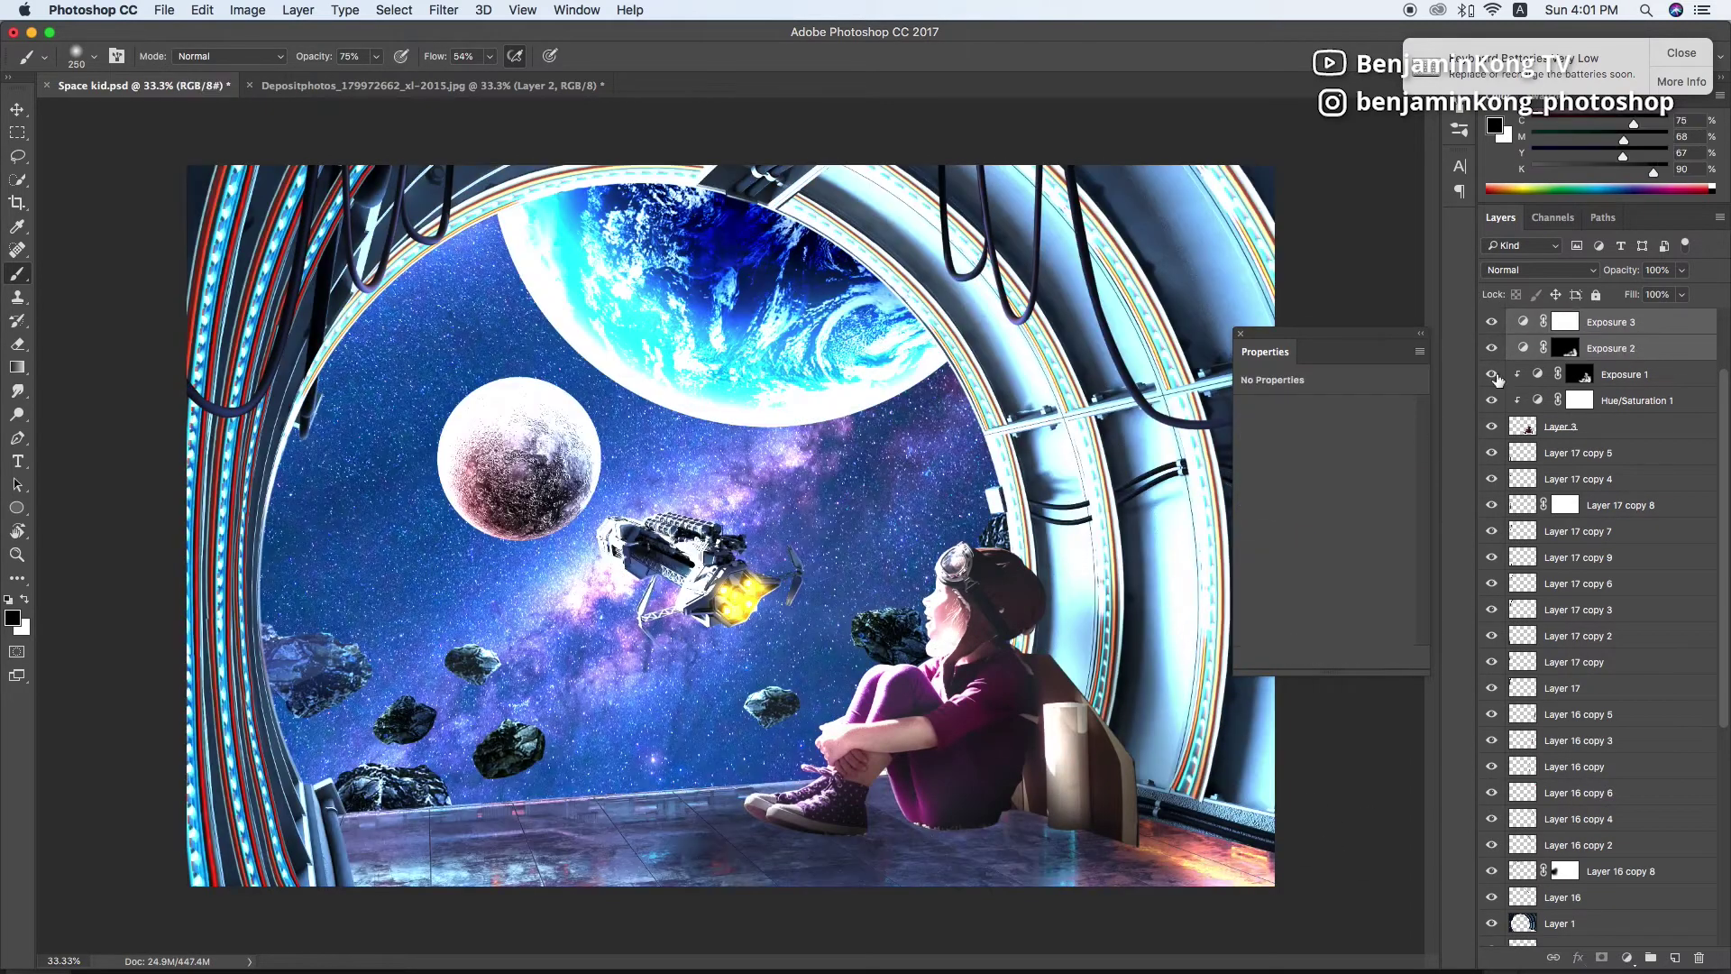
left_click_drag(1356, 454, 1363, 454)
left_click(1292, 657)
key("ctrl+i")
scroll(888, 600, "up", 2)
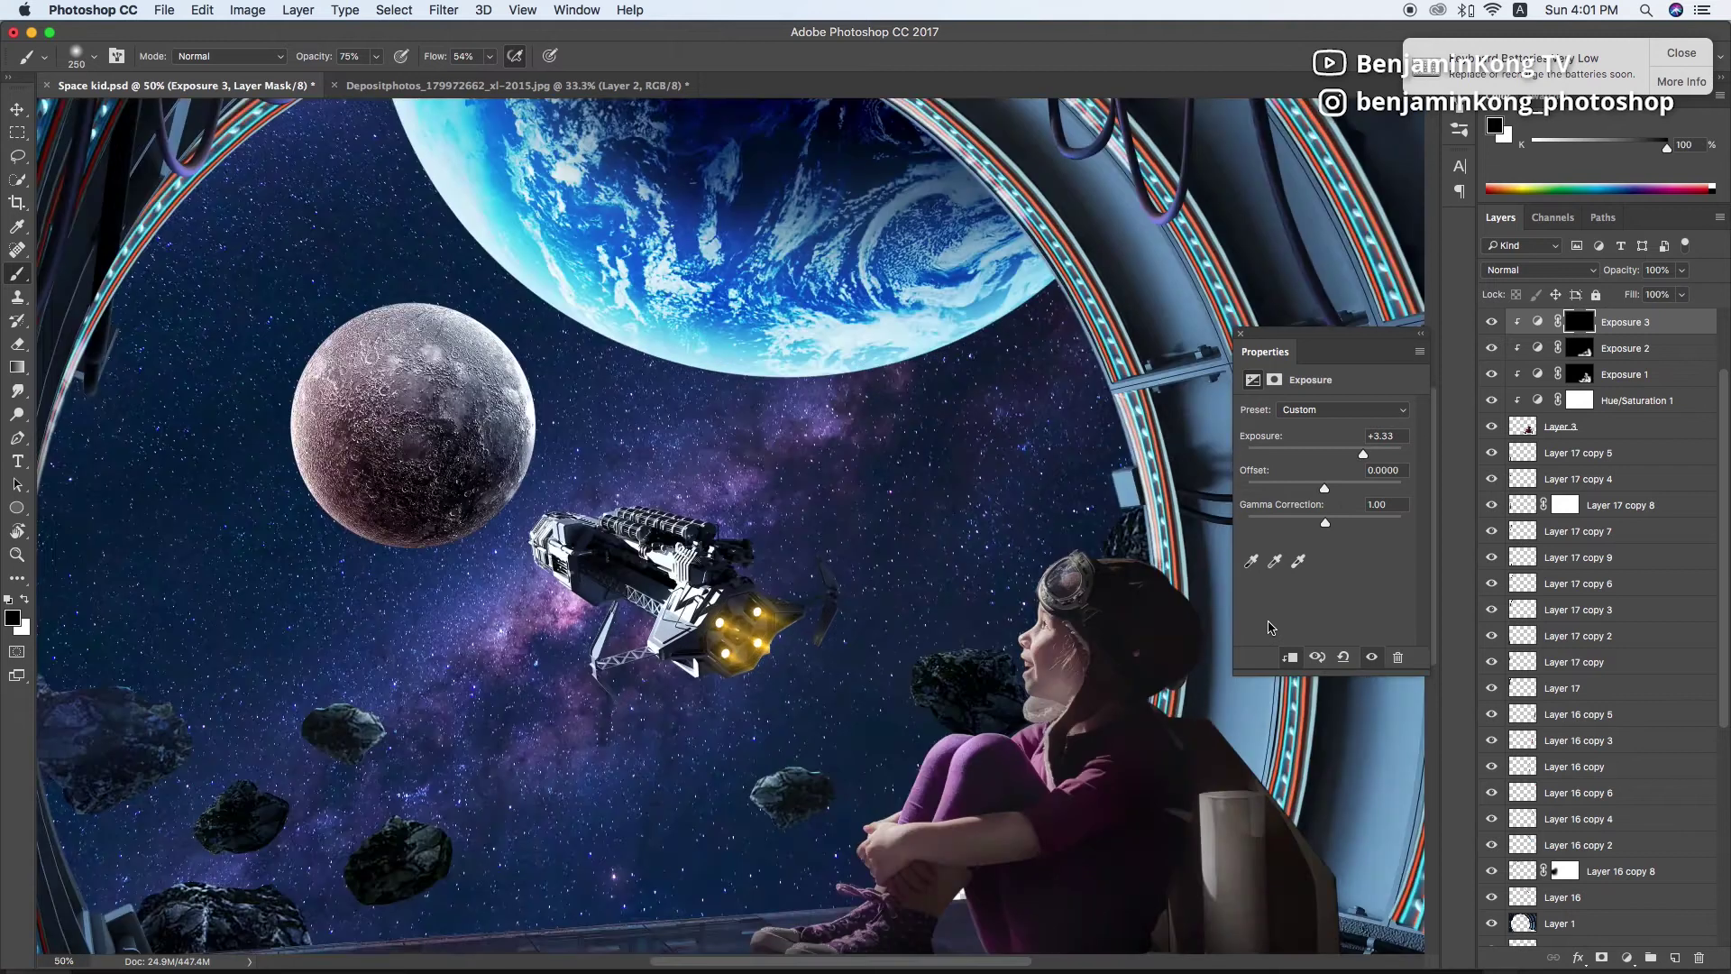
key("x")
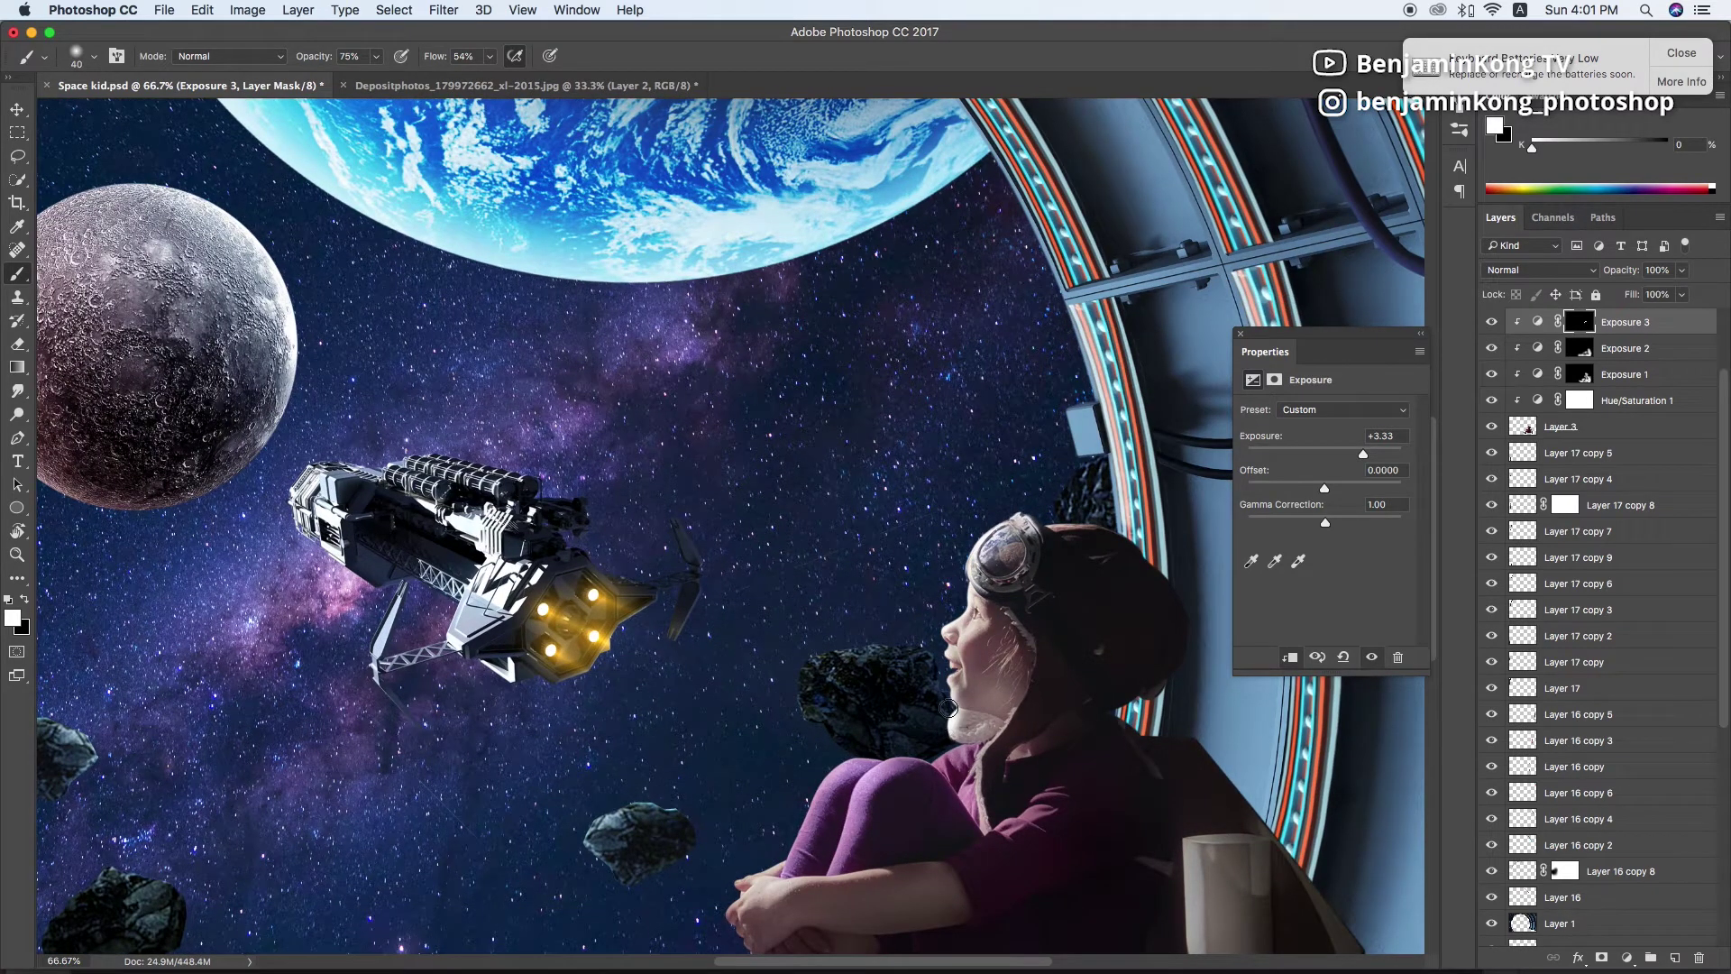
Make the brush much larger for painting the highlights
scroll(942, 712, "left", 1)
scroll(771, 794, "down", 2)
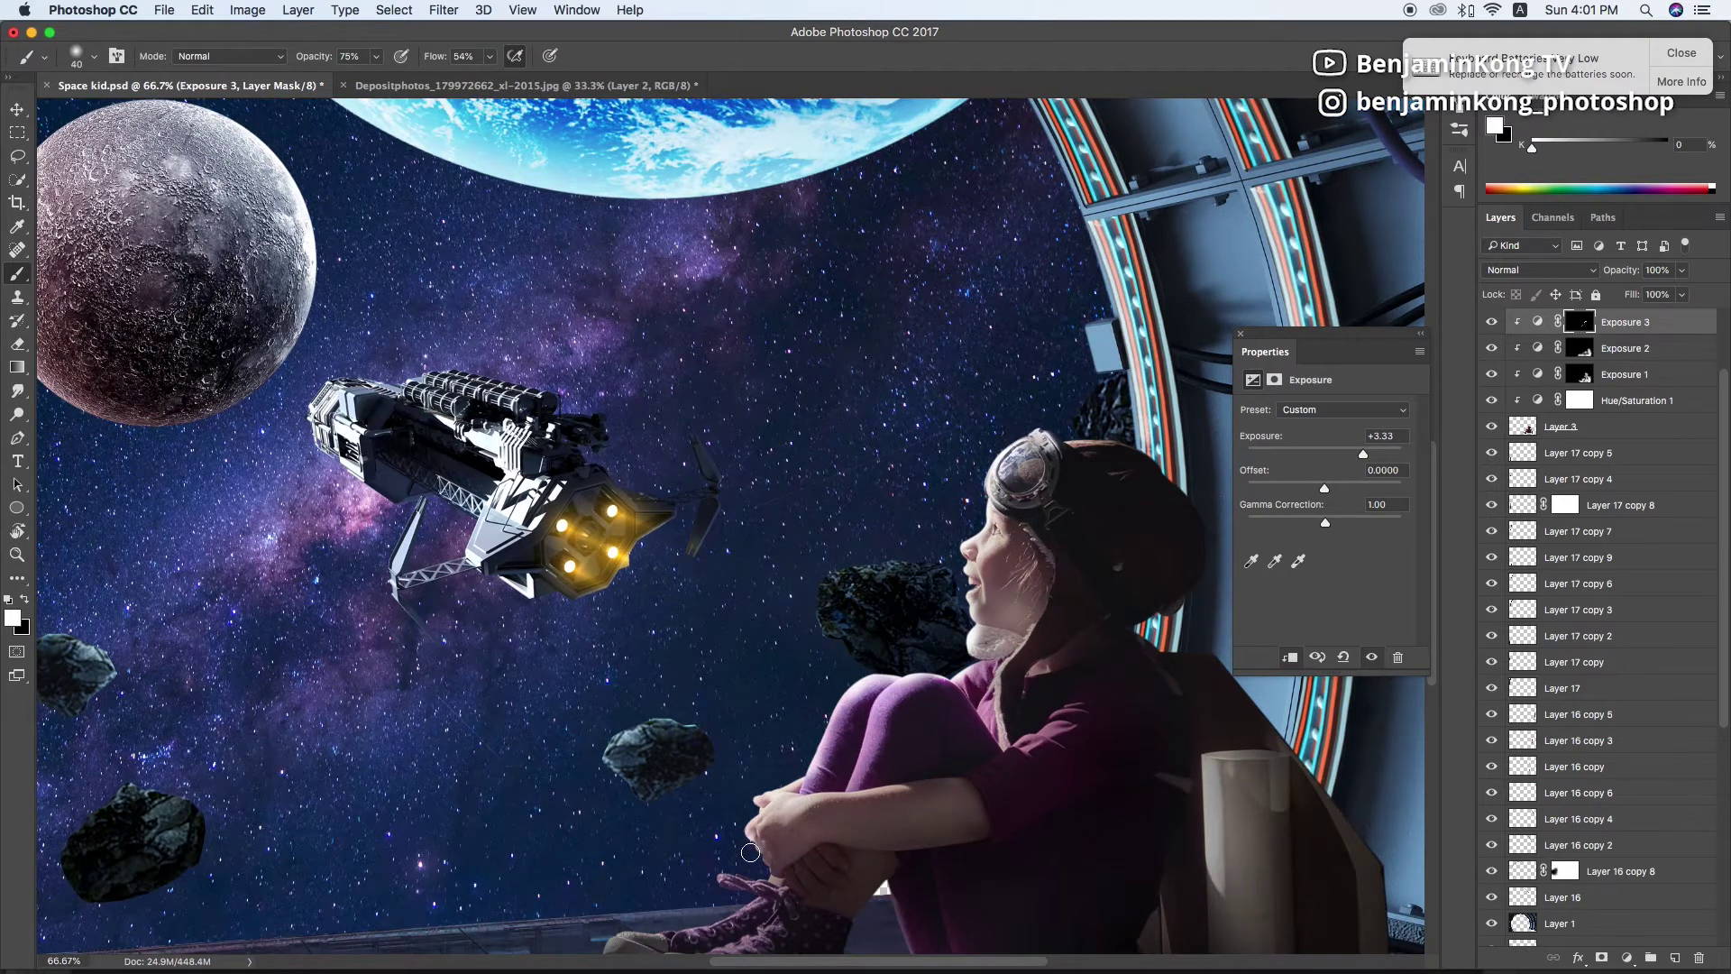
scroll(749, 794, "down", 2)
scroll(712, 795, "down", 1)
scroll(659, 797, "down", 2)
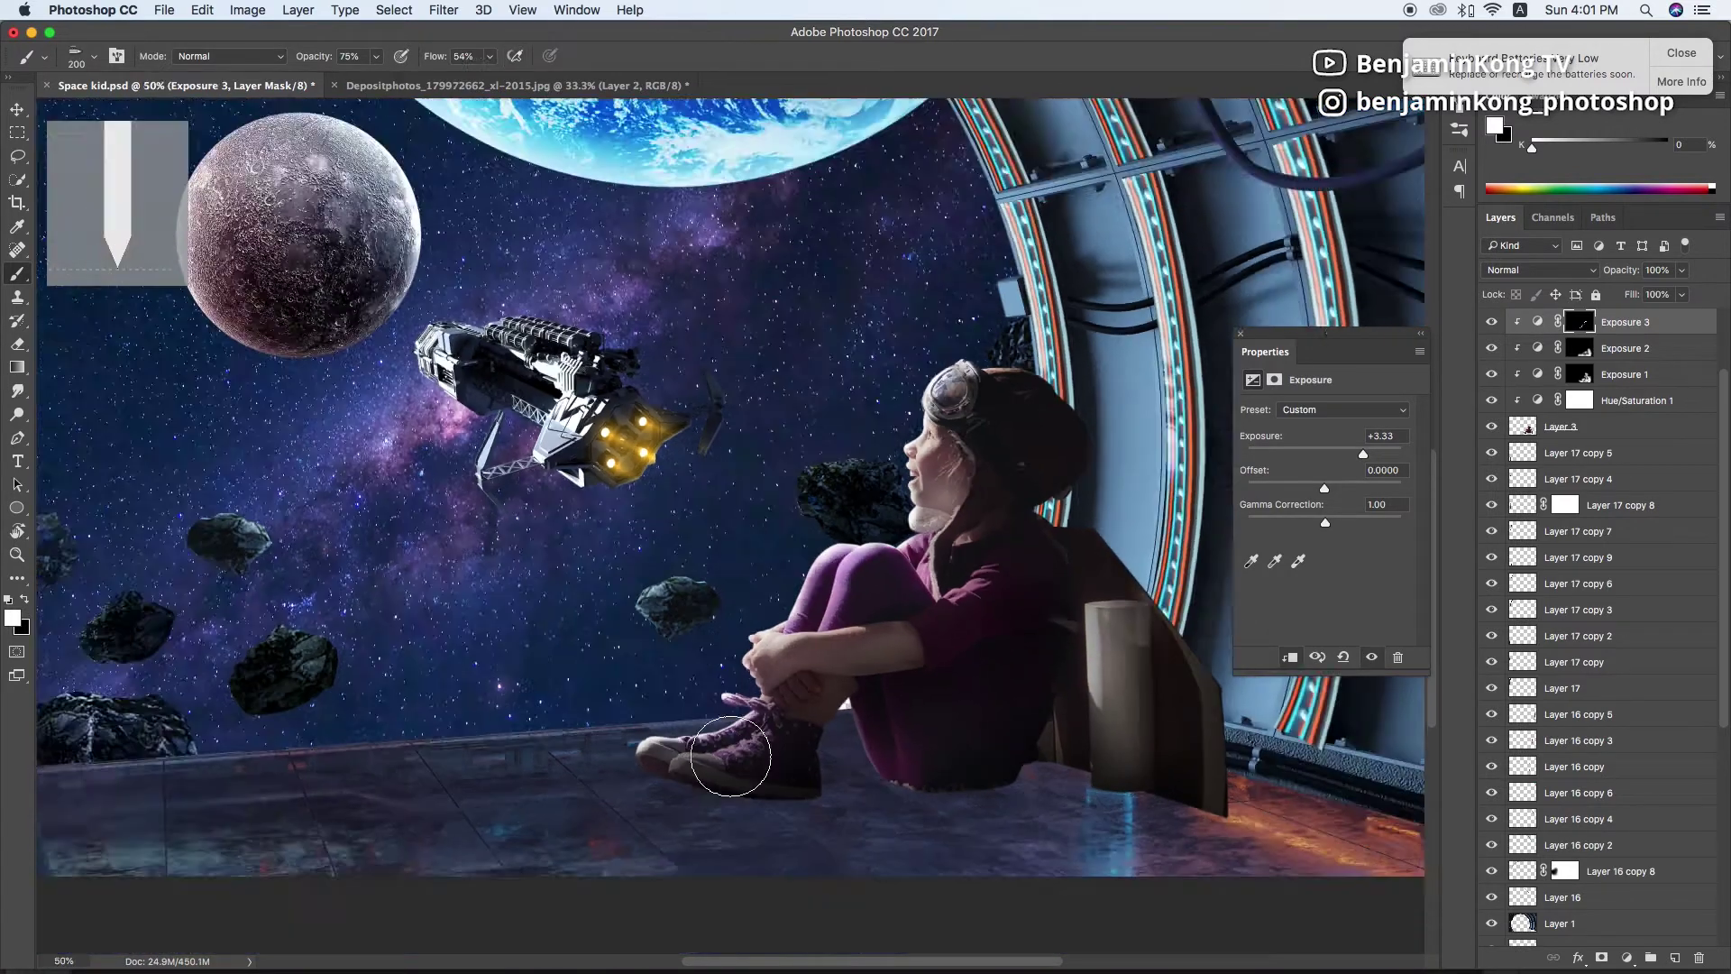
left_click(94, 56)
key("Return")
left_click(1636, 400)
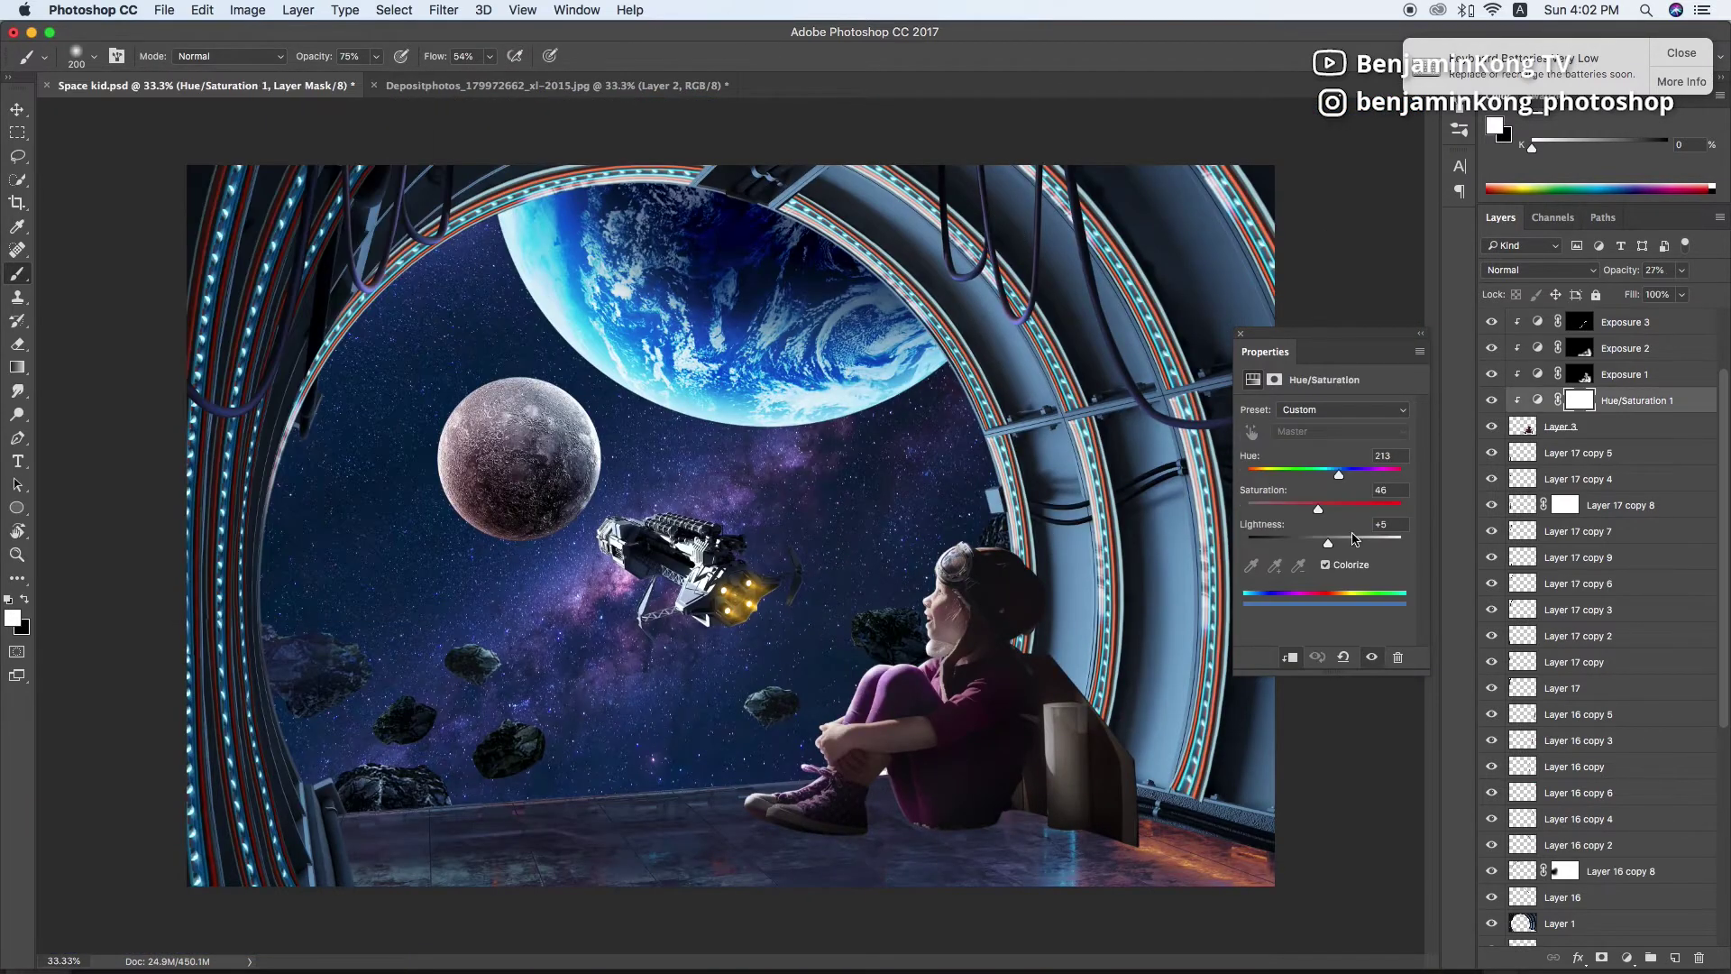
Tune the girl's tint strength and add a new empty layer over Layer 2 for painting
left_click_drag(1669, 295, 1669, 296)
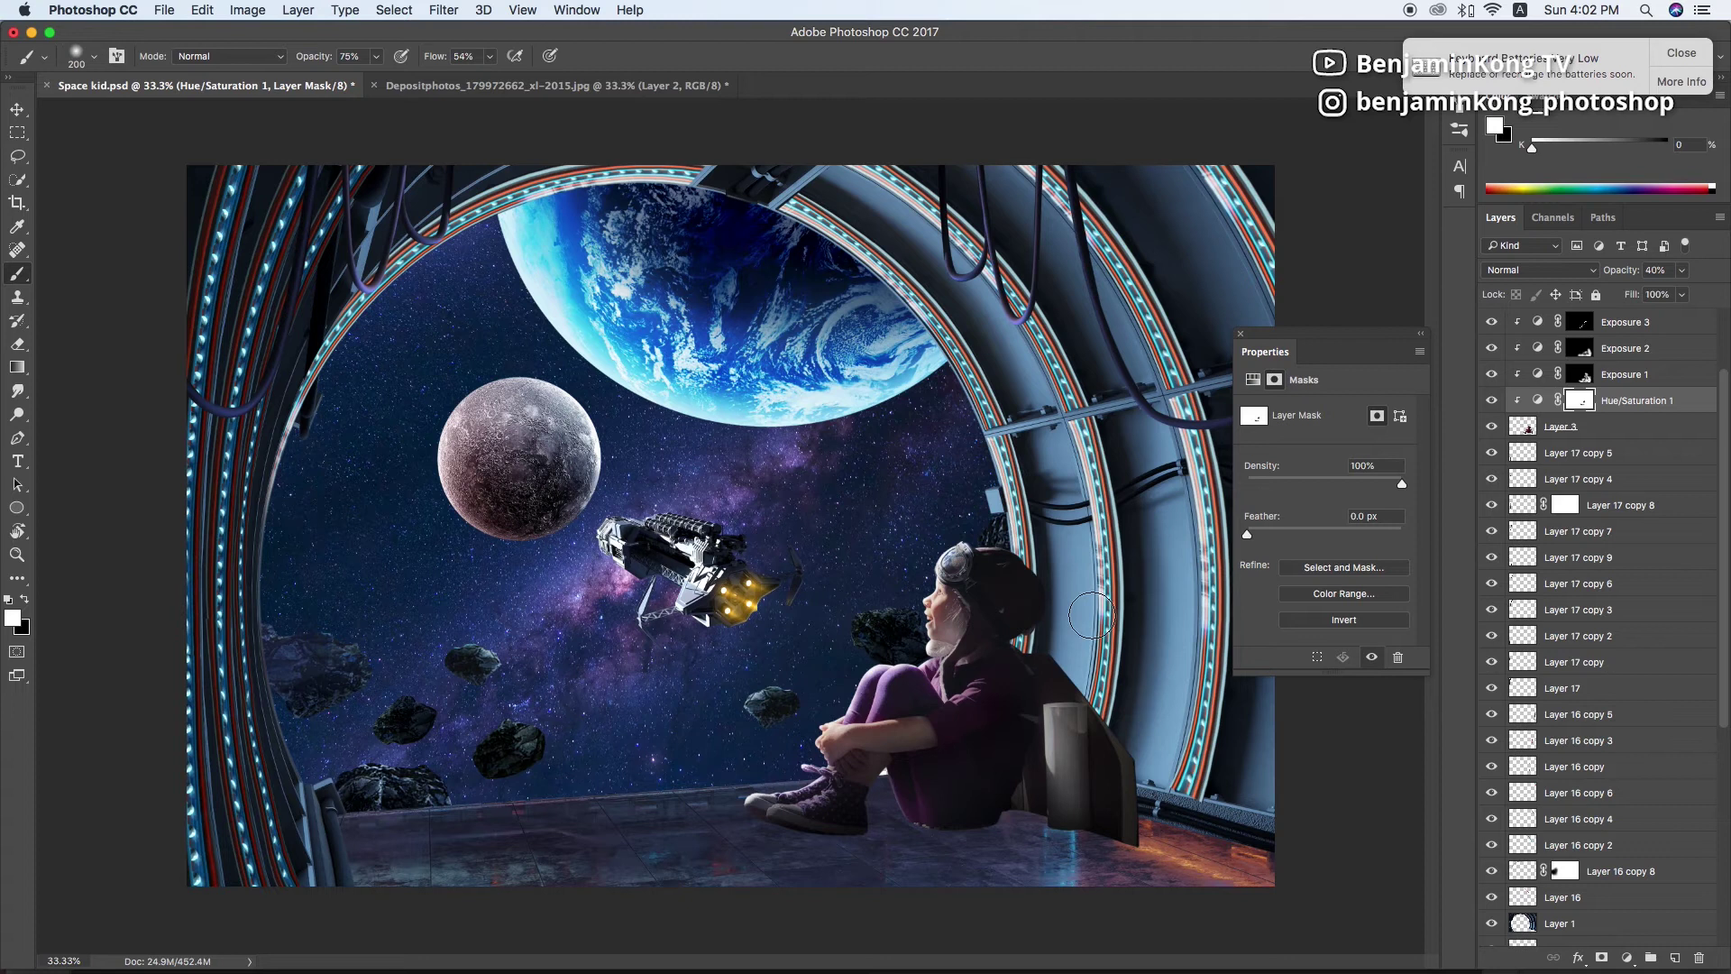
left_click(1633, 427)
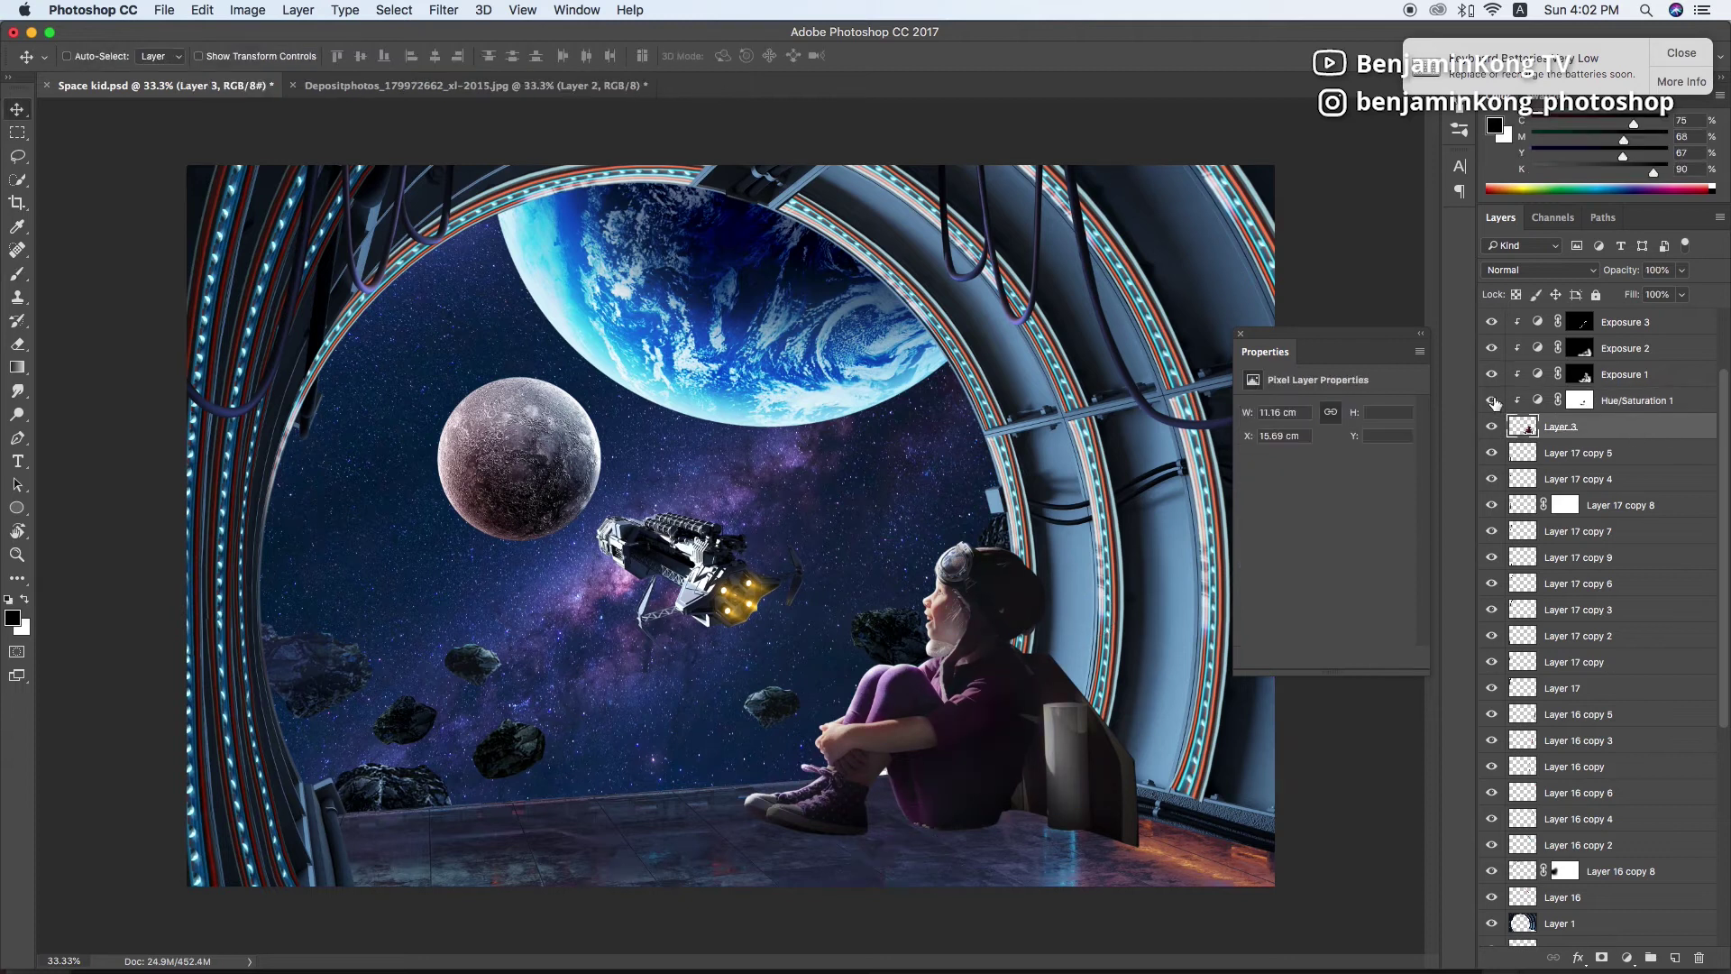
left_click(986, 834, "ctrl")
left_click(1578, 436)
left_click(1674, 958)
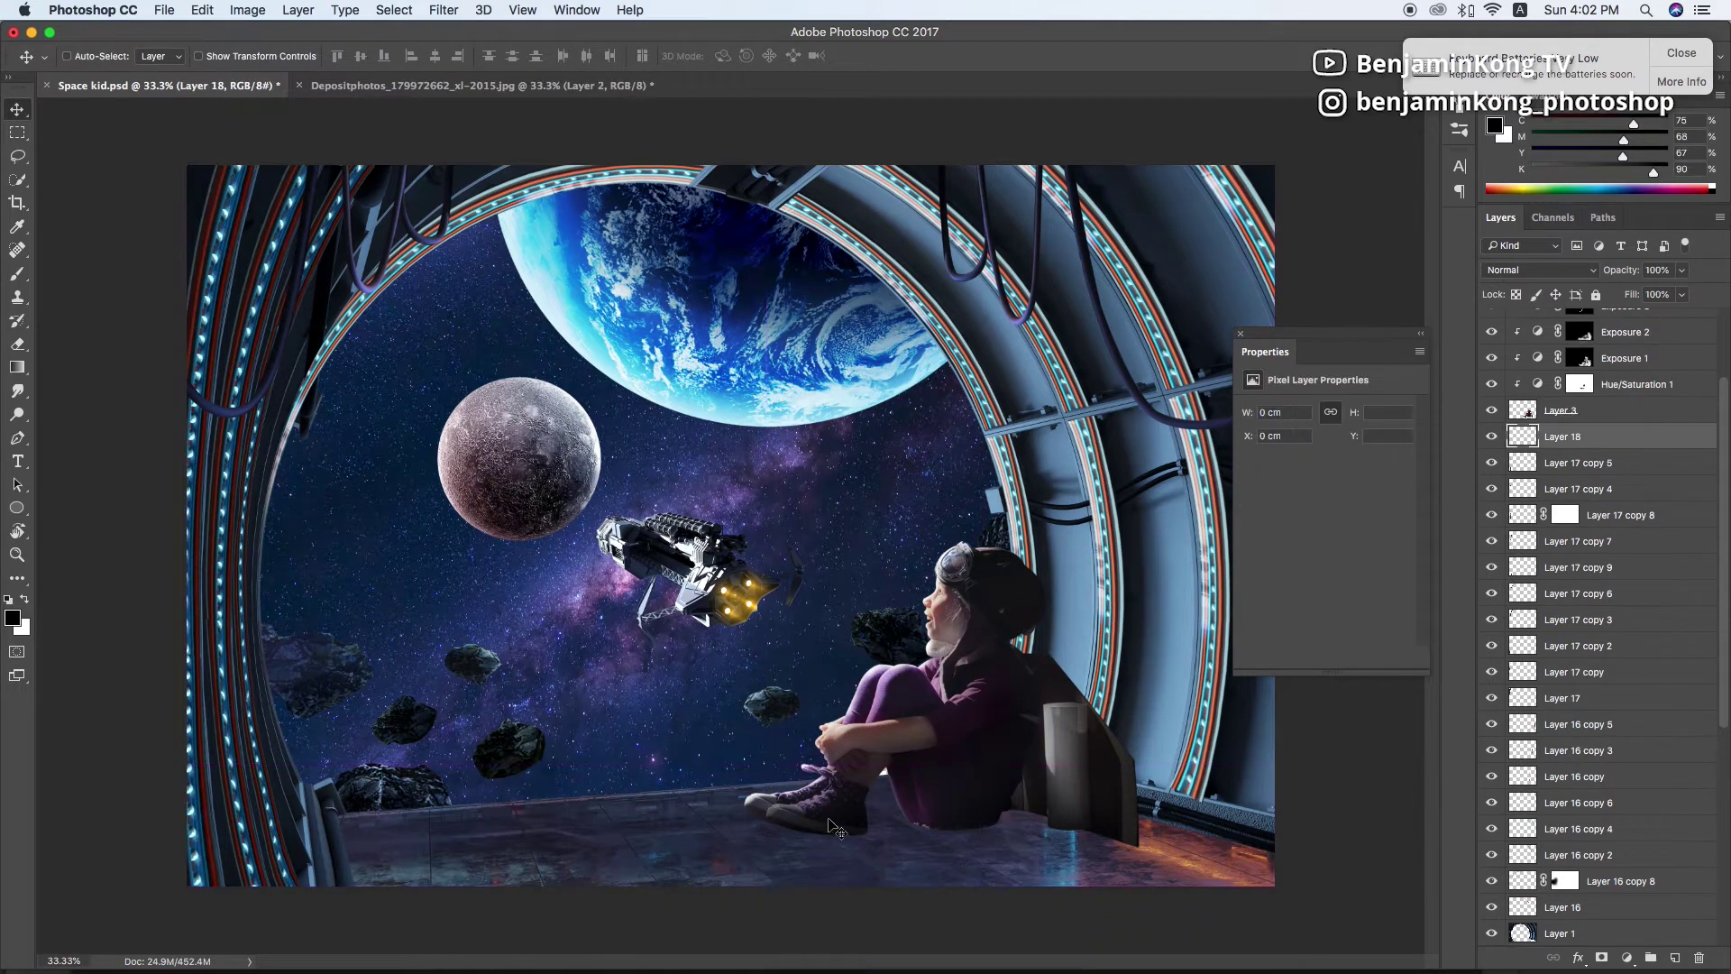
key("b")
left_click(87, 56)
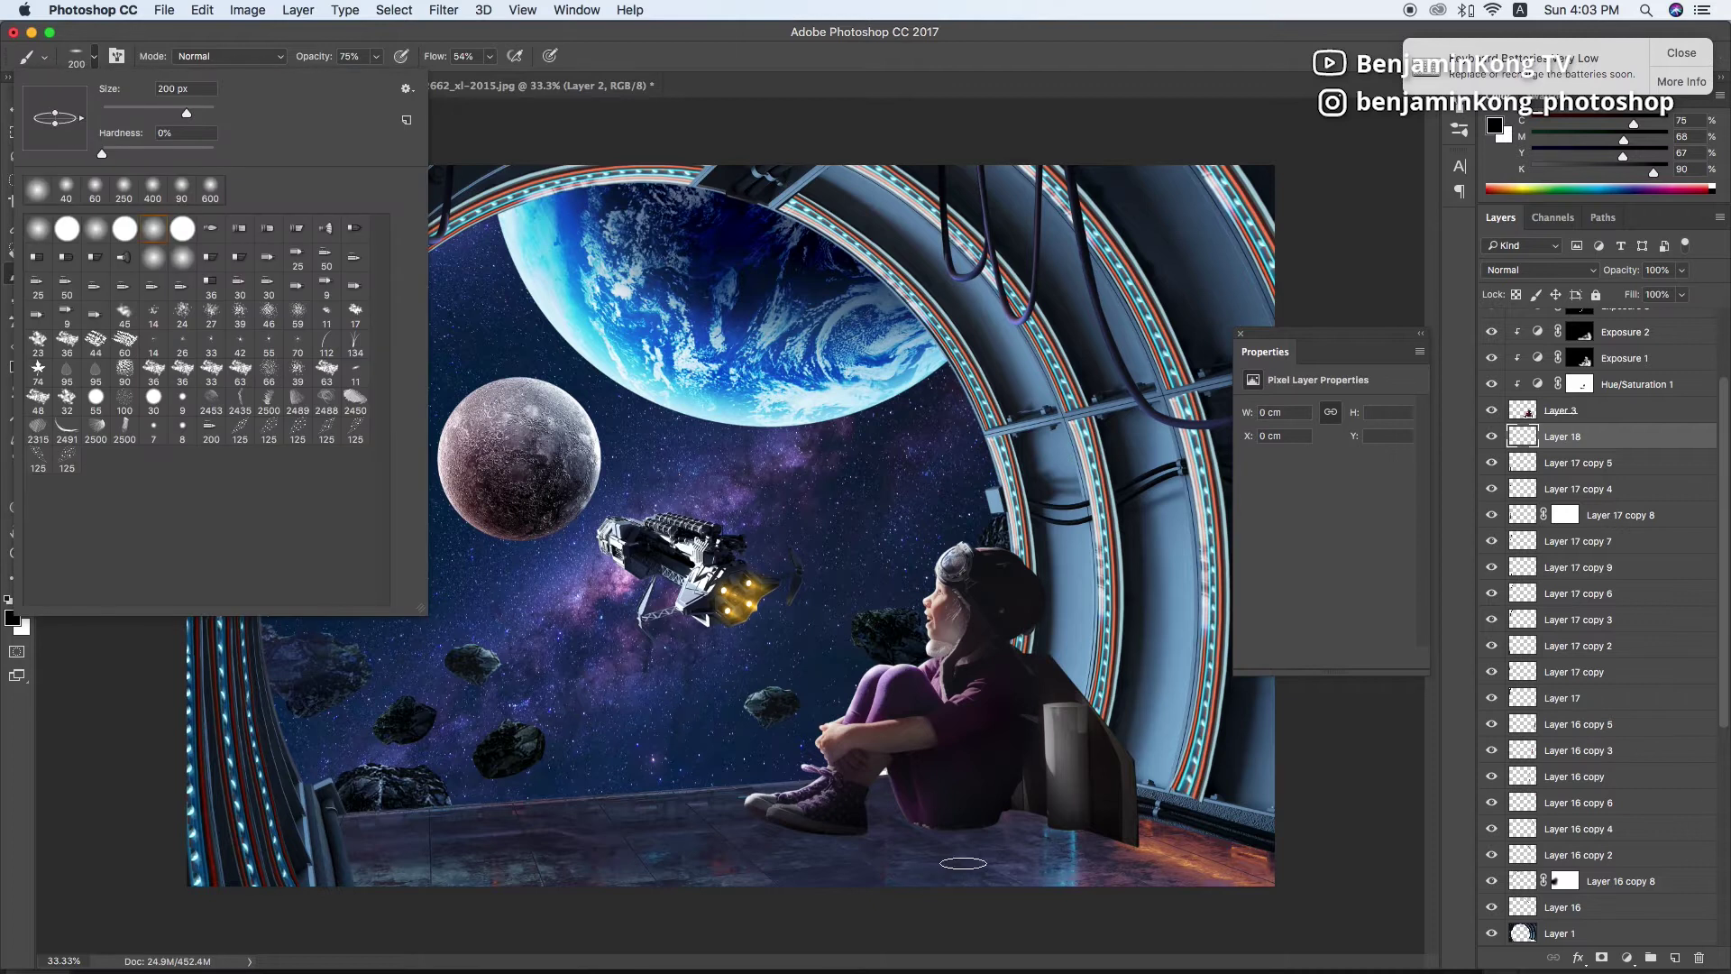
left_click(1493, 442)
Add a darkening Exposure above Layer 2 with inverted mask and a large, low-opacity white brush
left_click(1559, 933)
left_click(1627, 958)
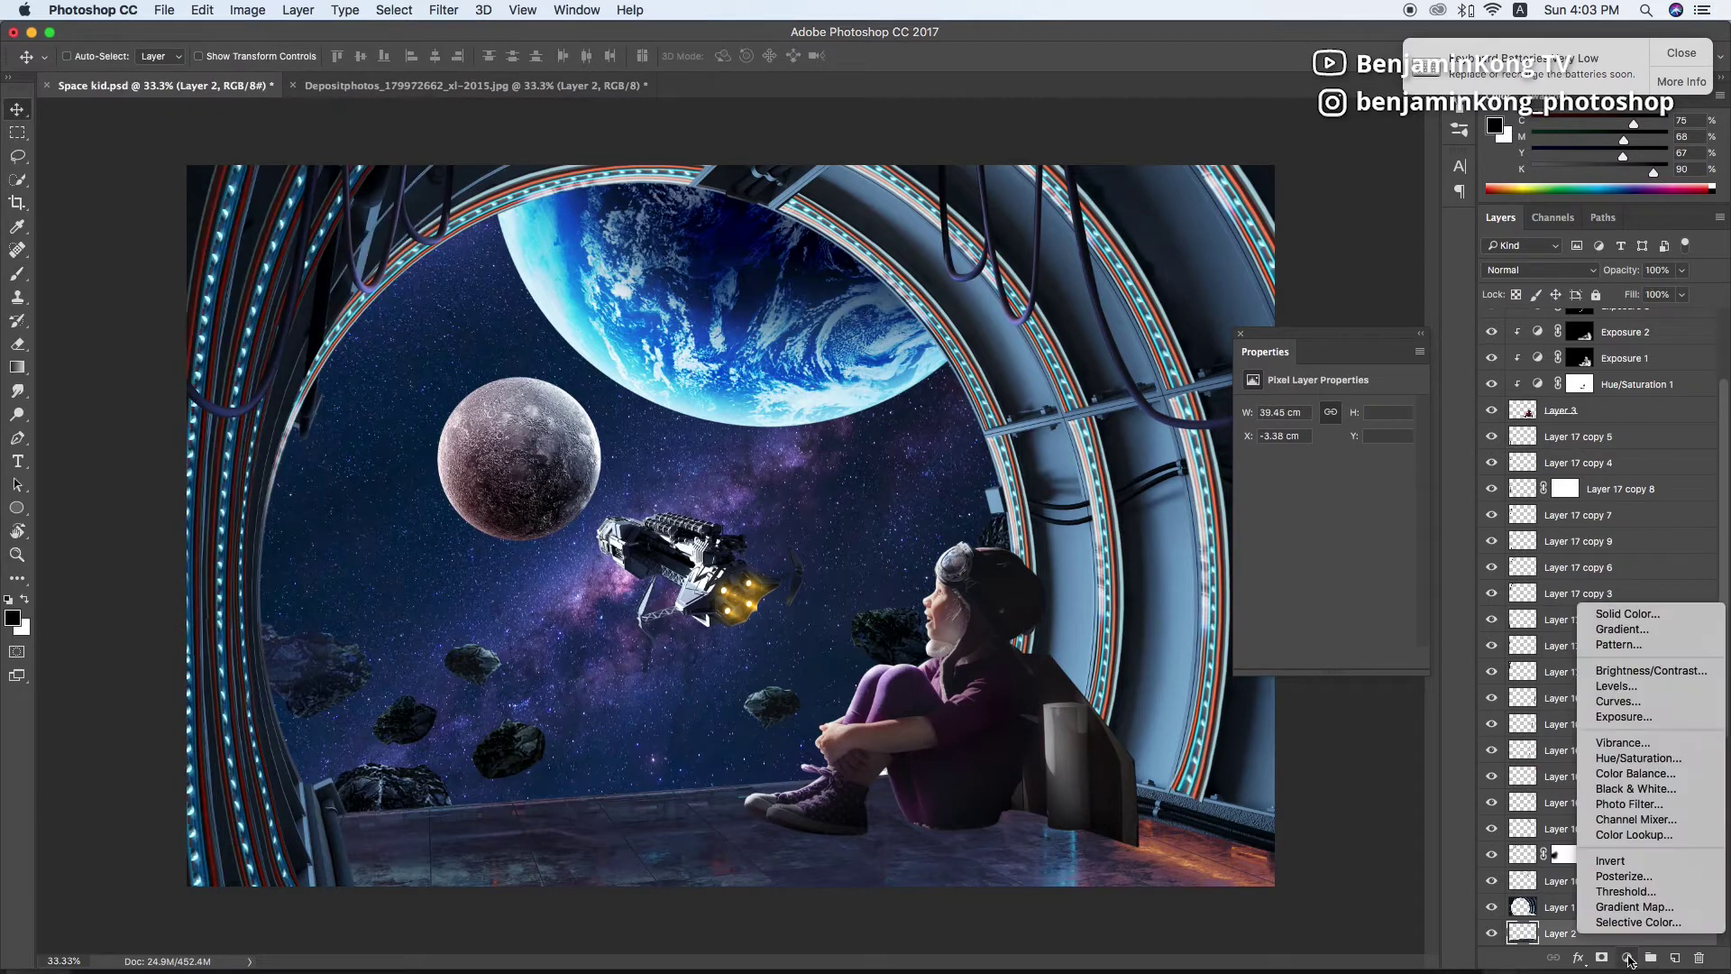
left_click(1613, 717)
left_click_drag(1325, 454, 1278, 453)
key("ctrl+i")
key("b")
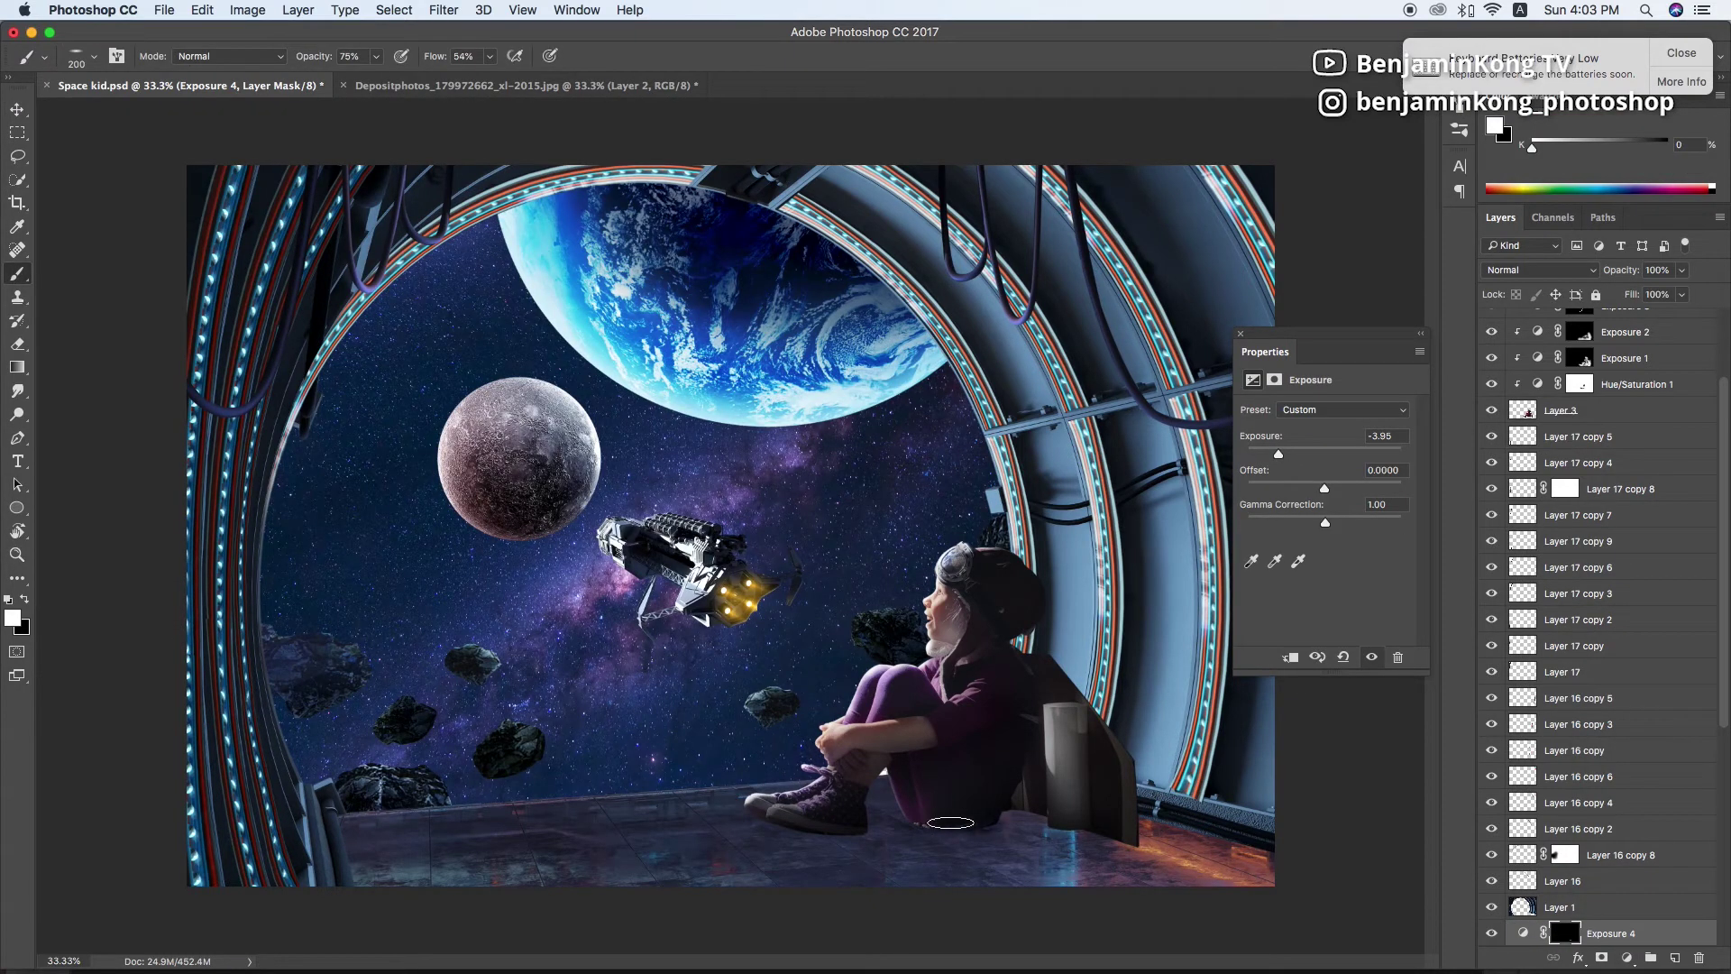
key("3")
key("7")
key("bracketright")
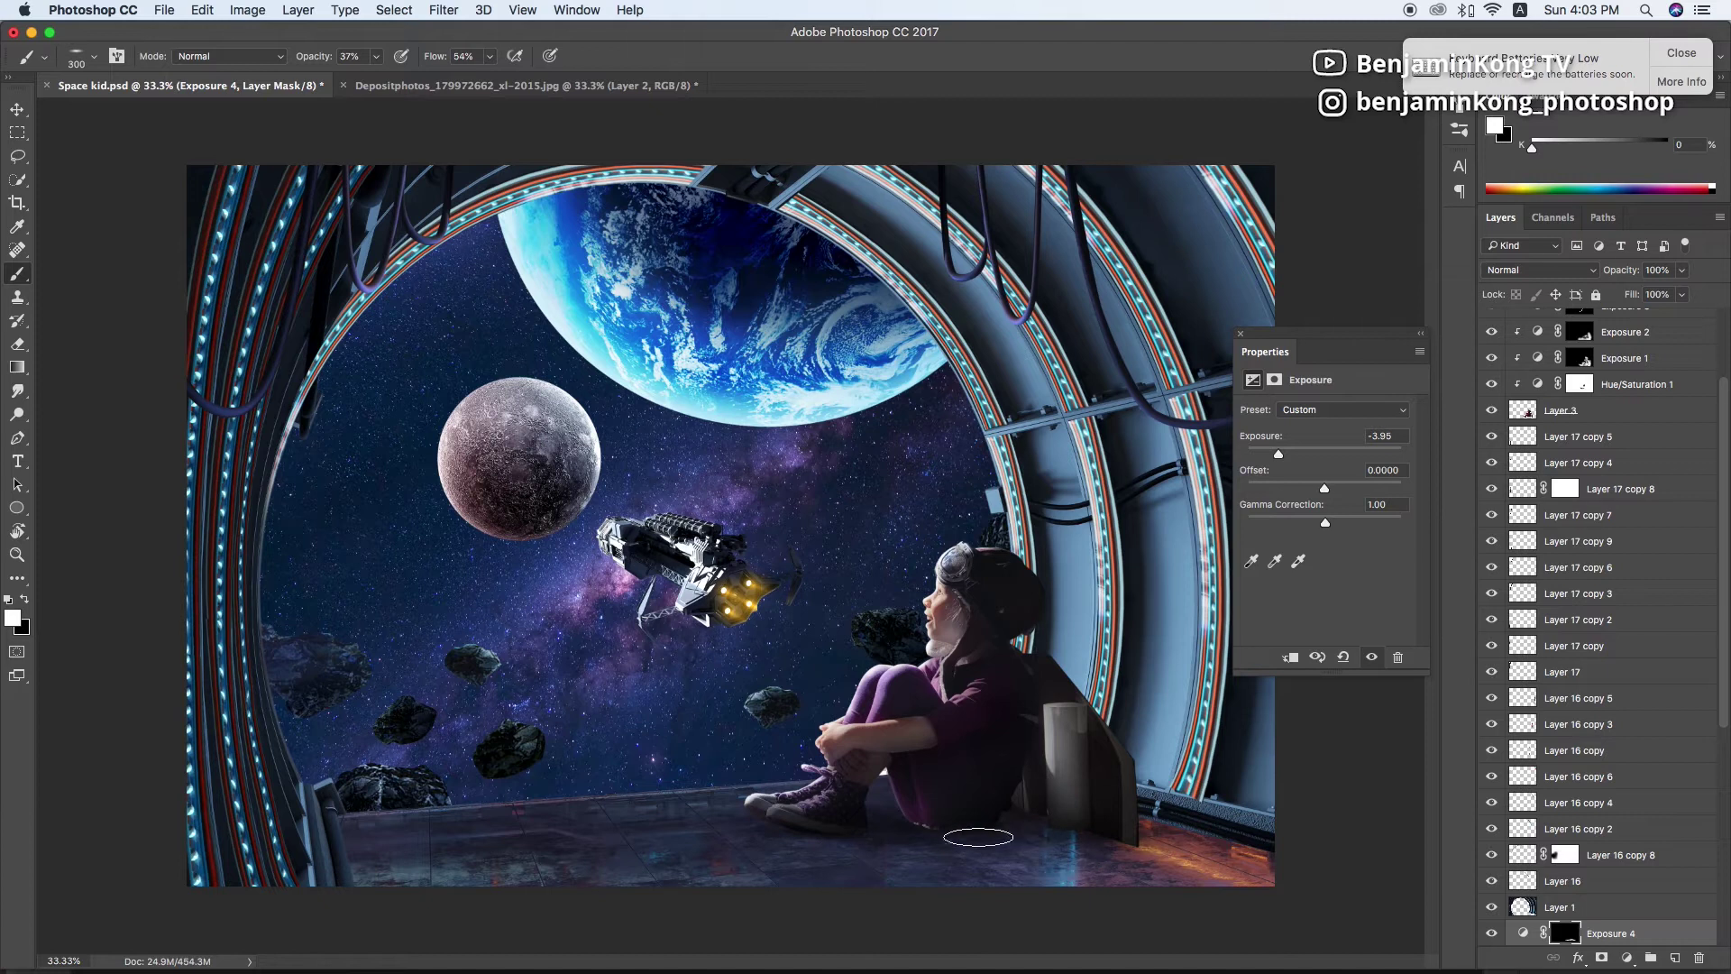
Zoom out and step through the Exposure masks down to the Exposure 4 layer
key("ctrl+minus")
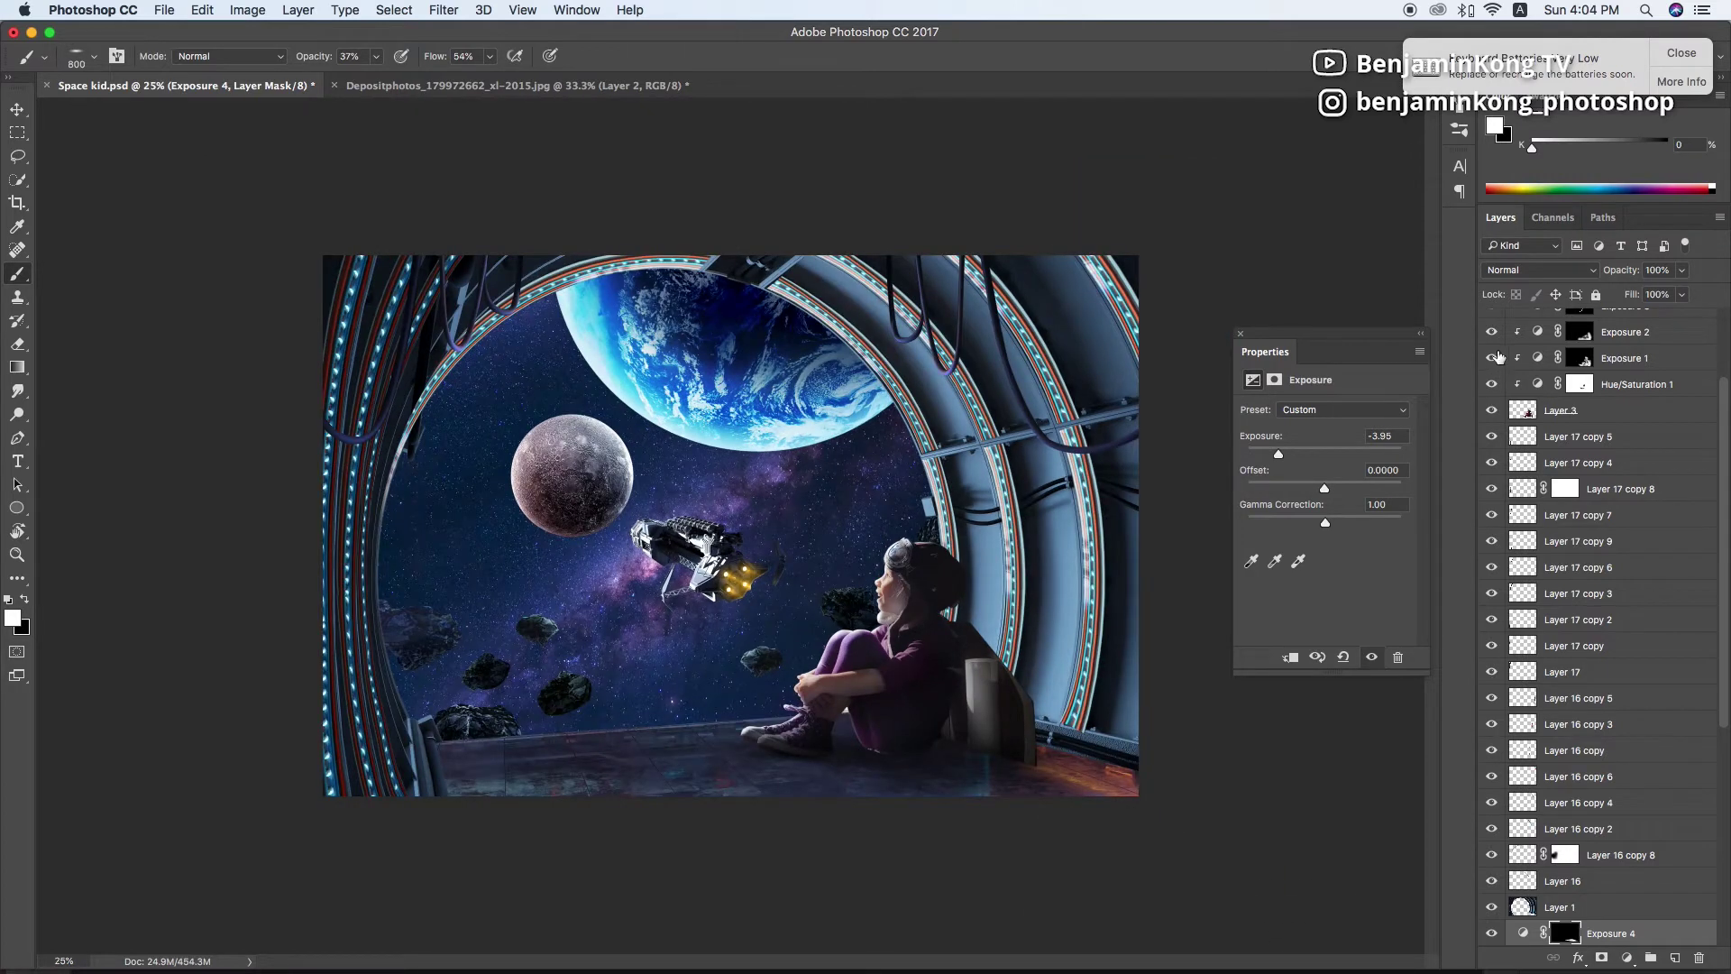
left_click(1499, 334)
key("alt+bracketleft")
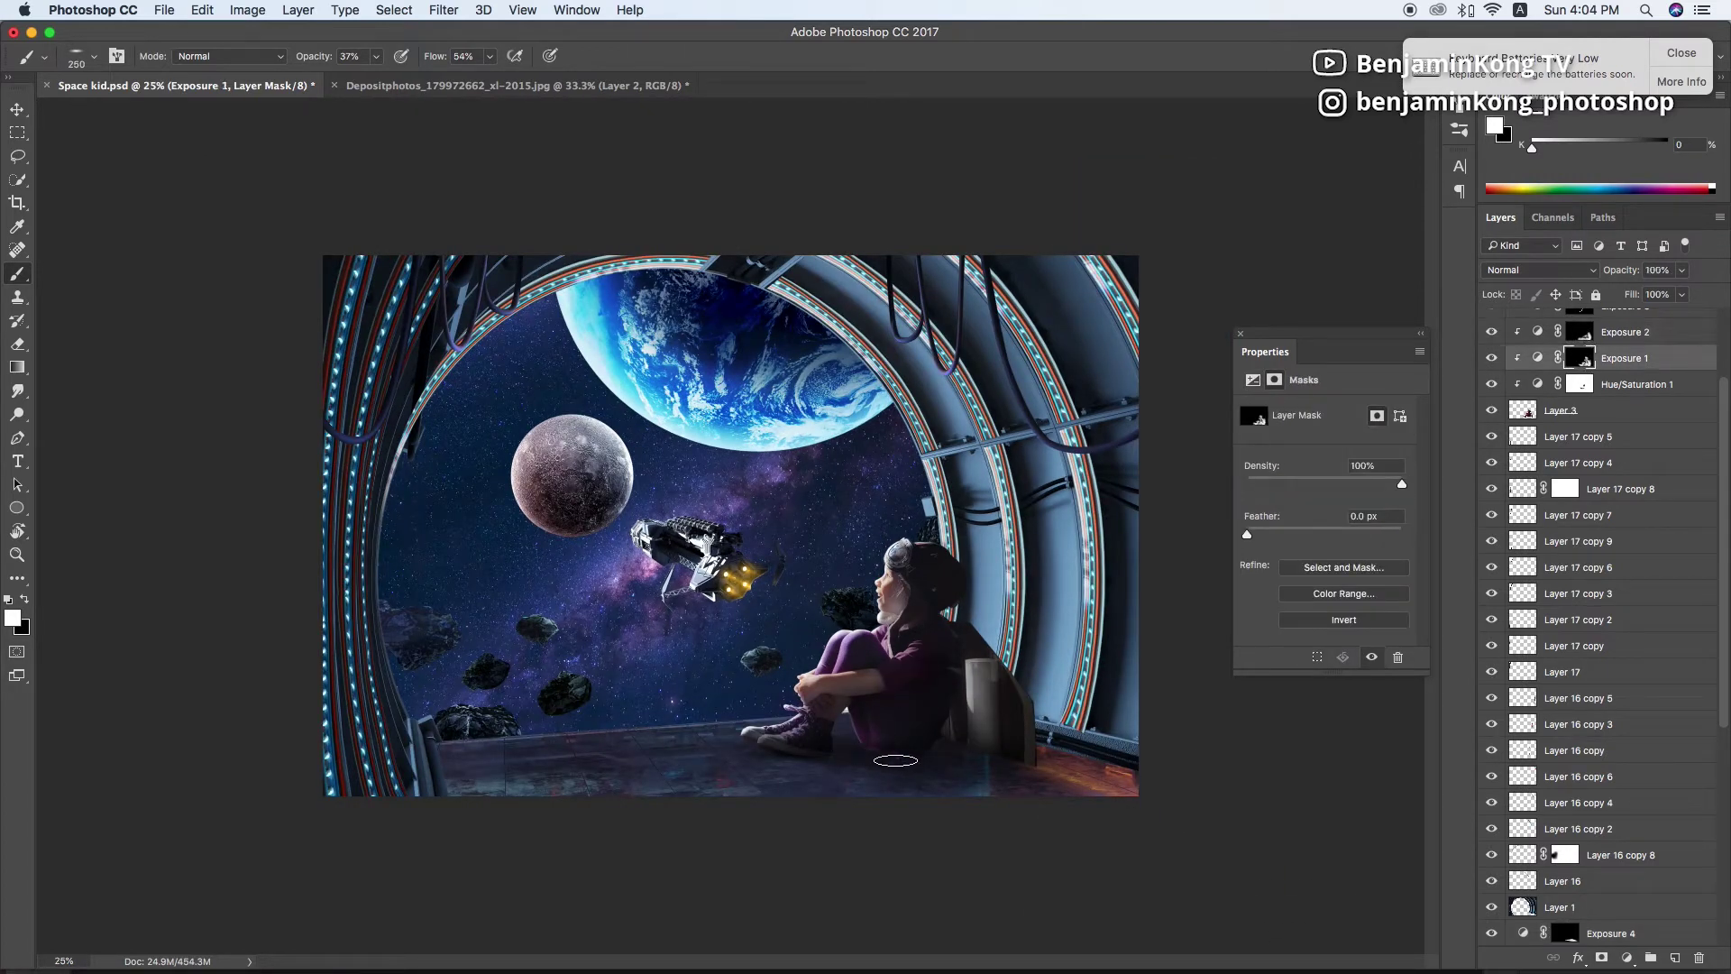
scroll(1605, 631, "down", 1)
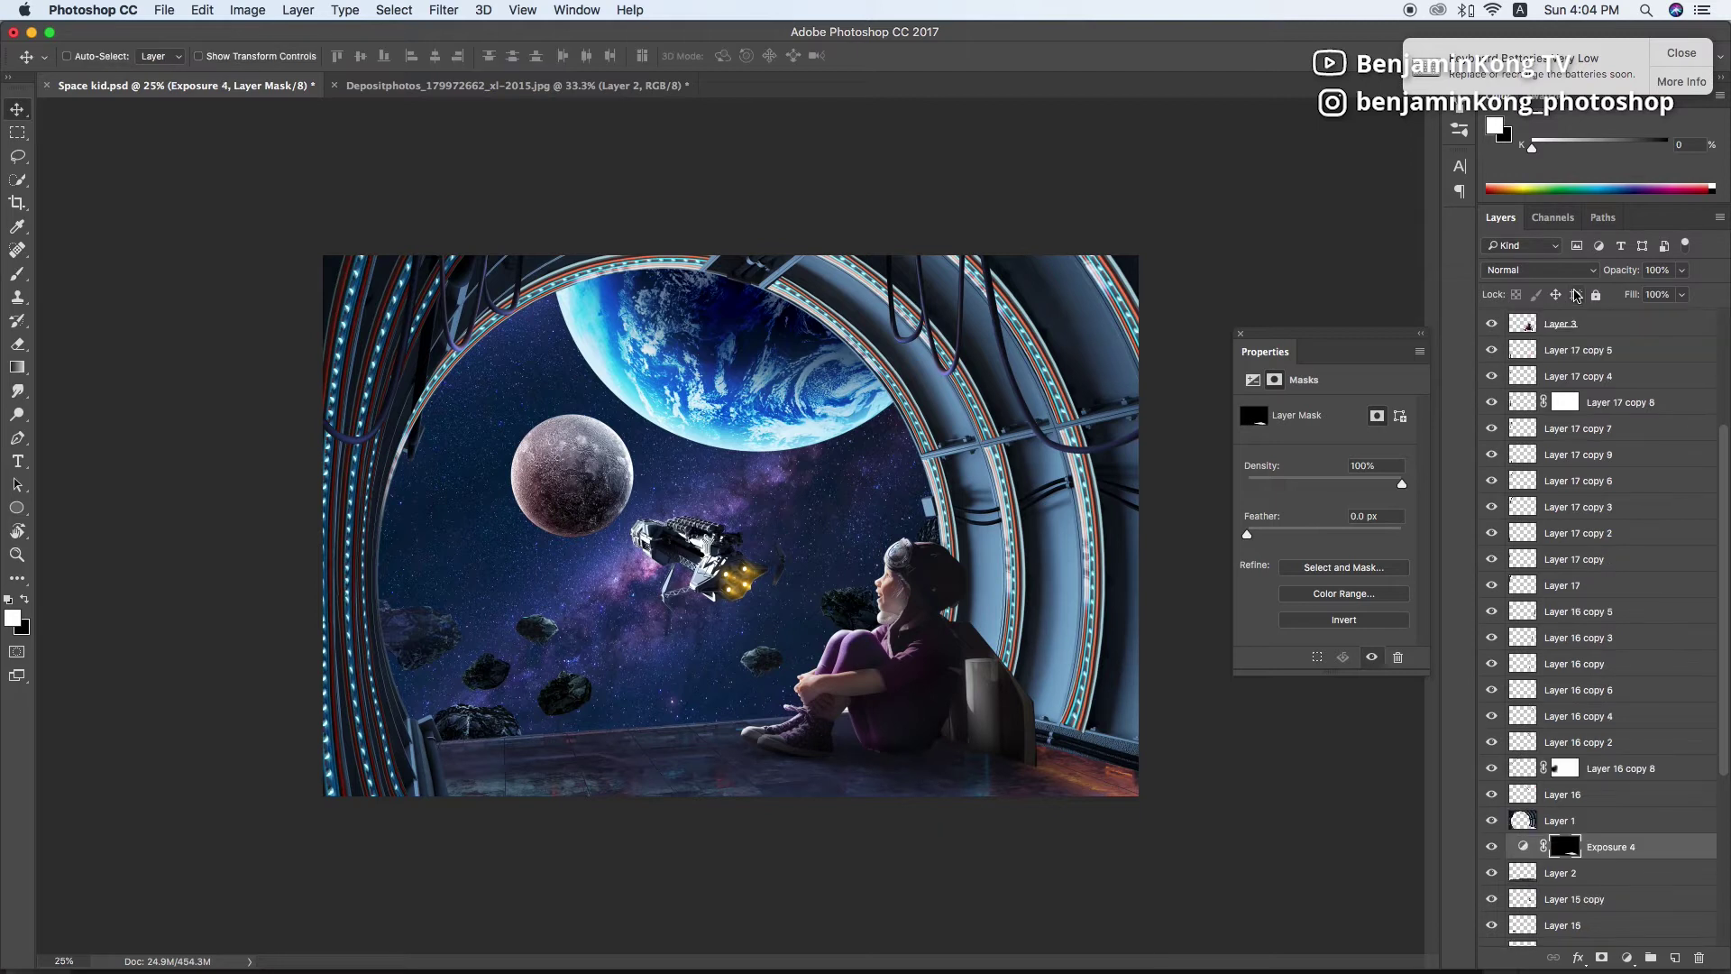
key("v")
scroll(1604, 631, "down", 1)
left_click(1609, 822)
Add Exposure 5 at -2.33 above Exposure 4 with a black mask and white brush
left_click(1626, 957)
left_click(1649, 723)
left_click_drag(1324, 454, 1298, 453)
key("ctrl+i")
key("b")
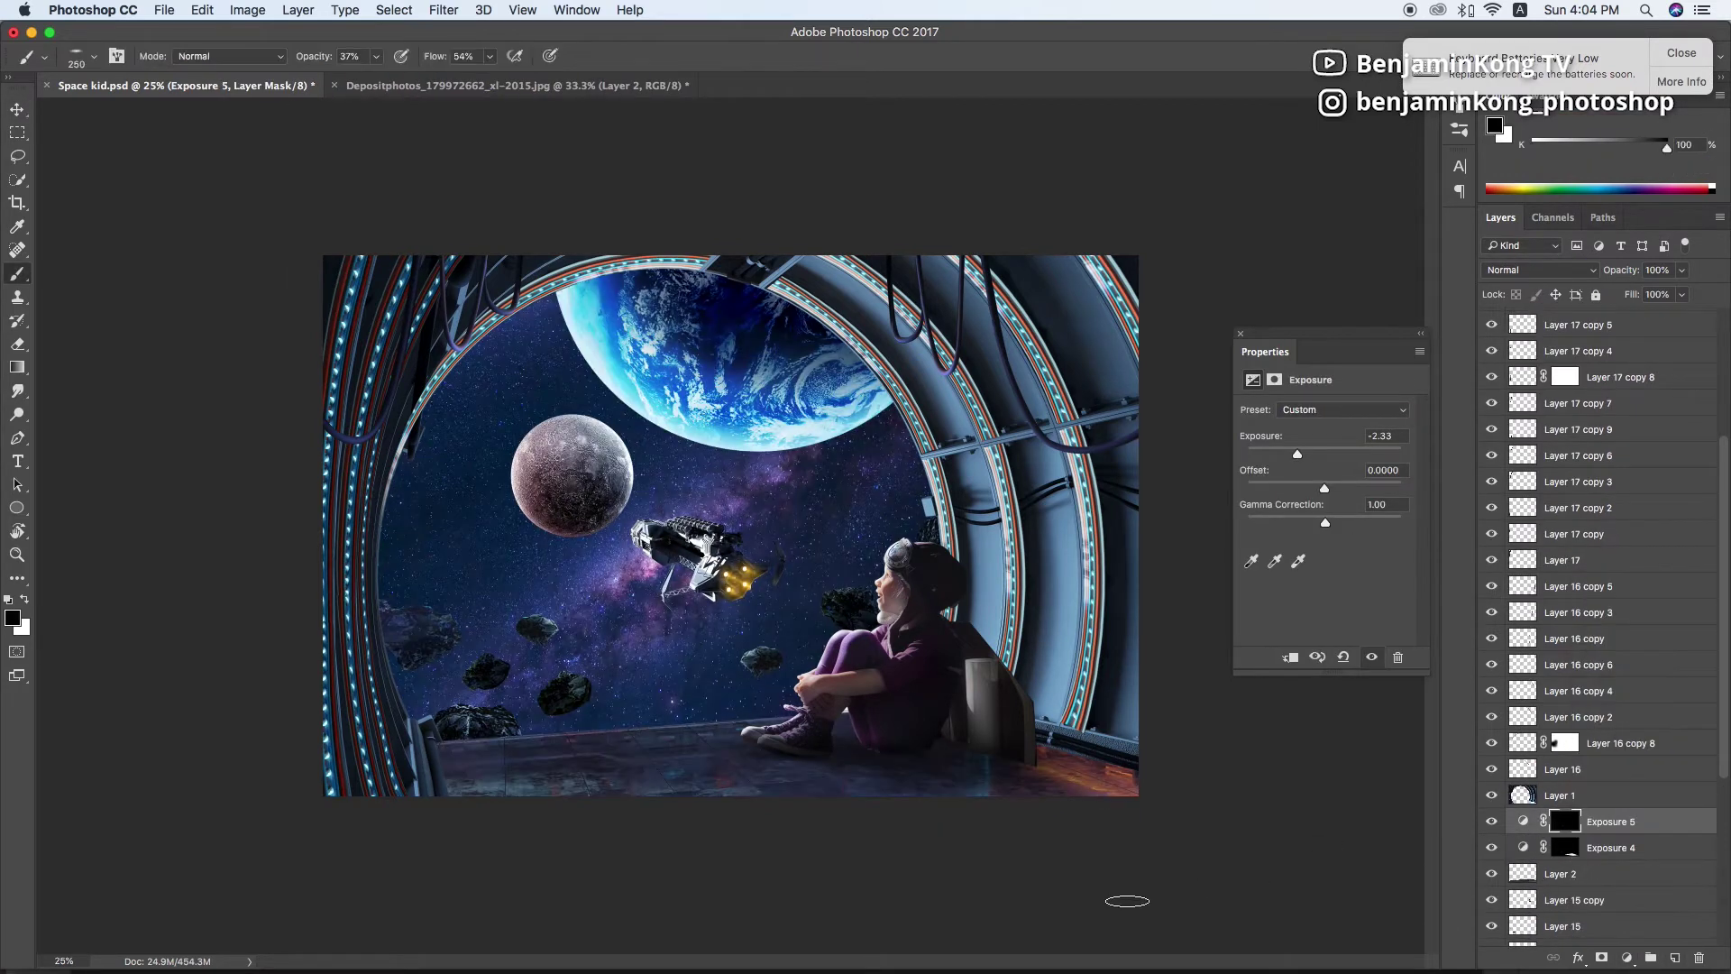
key("x")
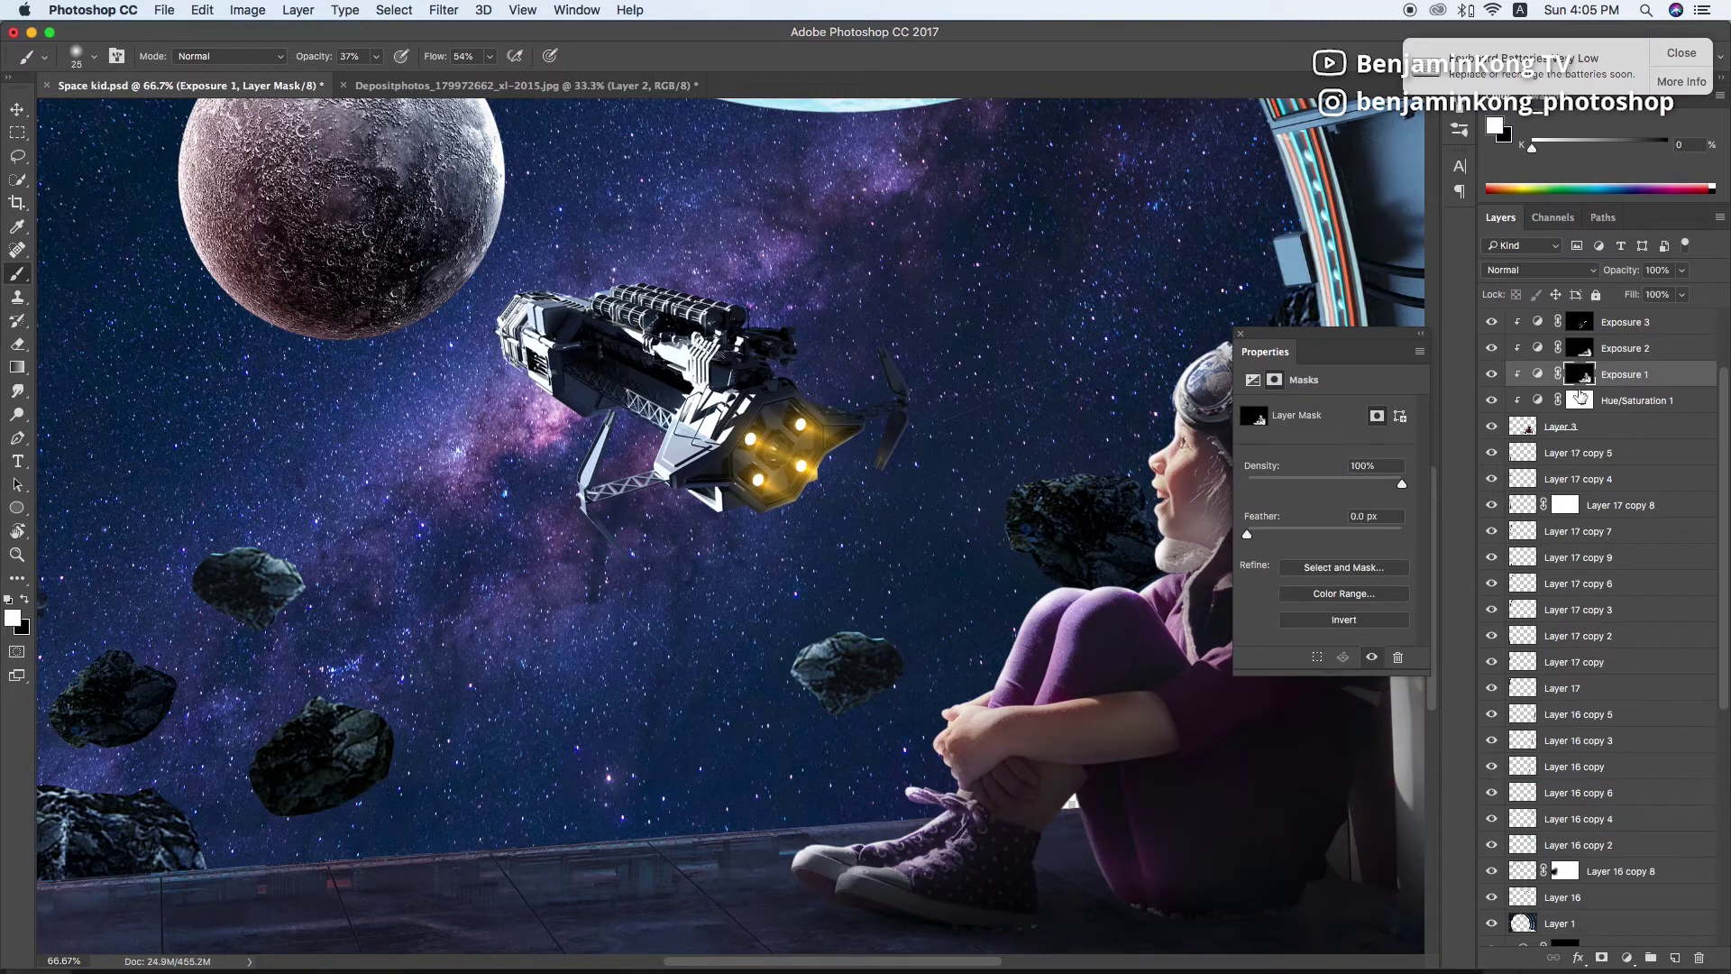
Paint black on the Exposure 2 mask to refine the shading around the girl's body
left_click(1580, 348)
key("x")
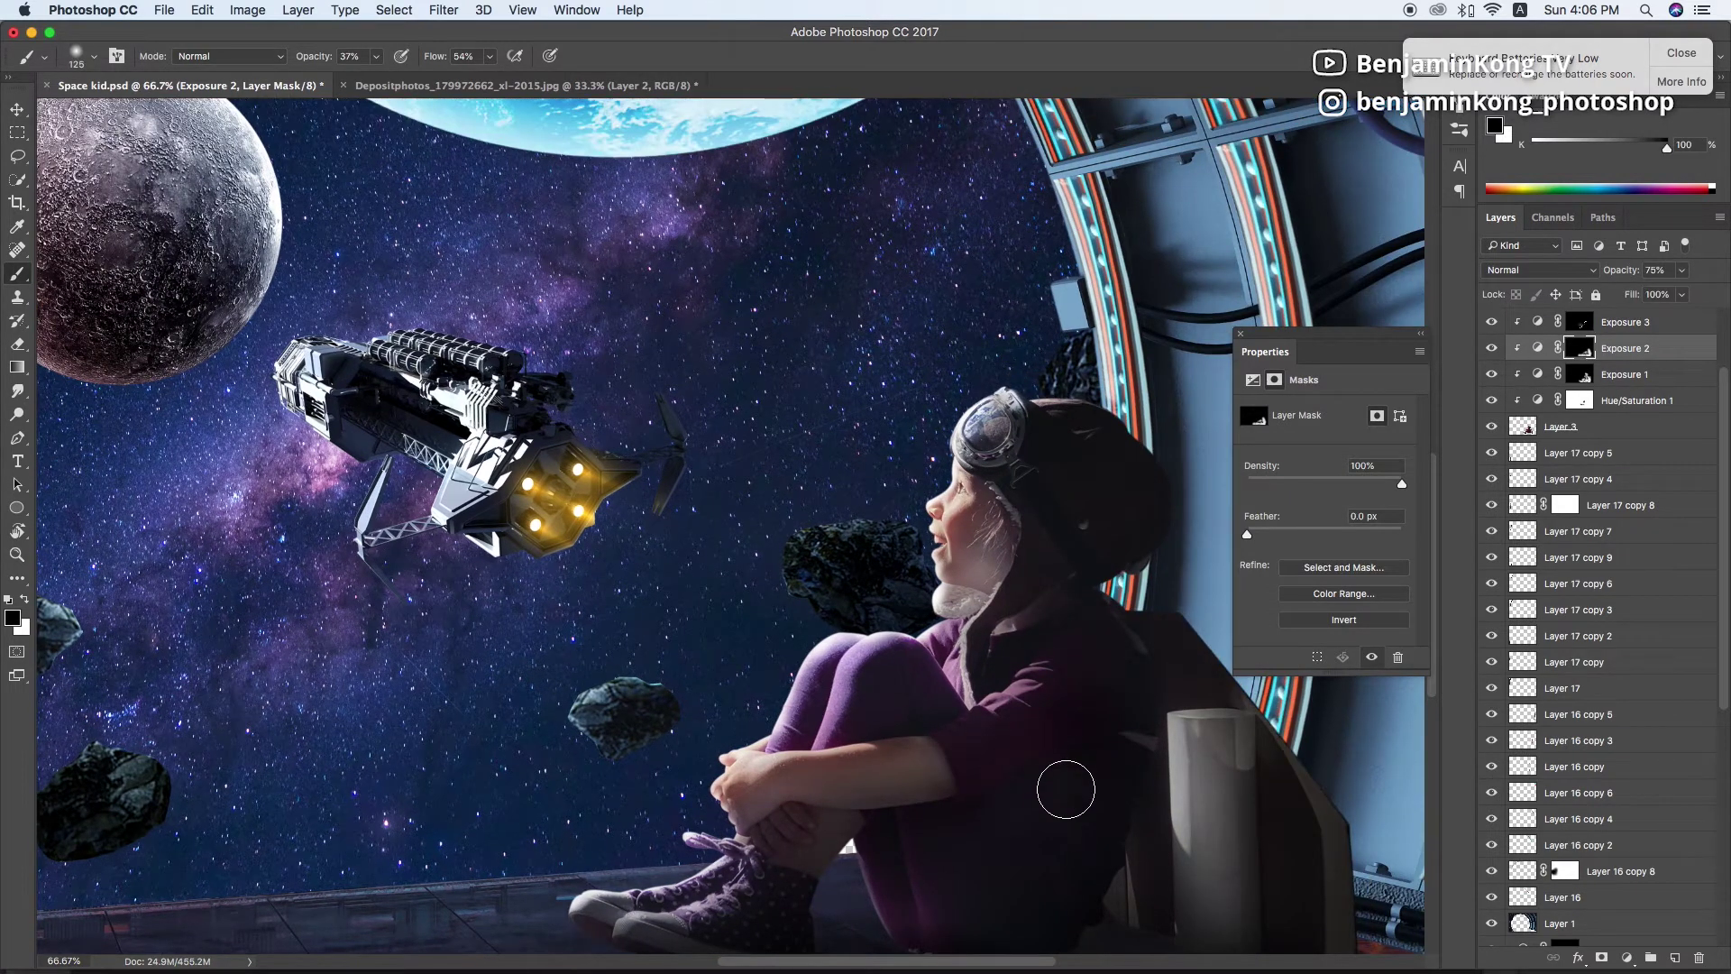
scroll(1023, 796, "down", 2)
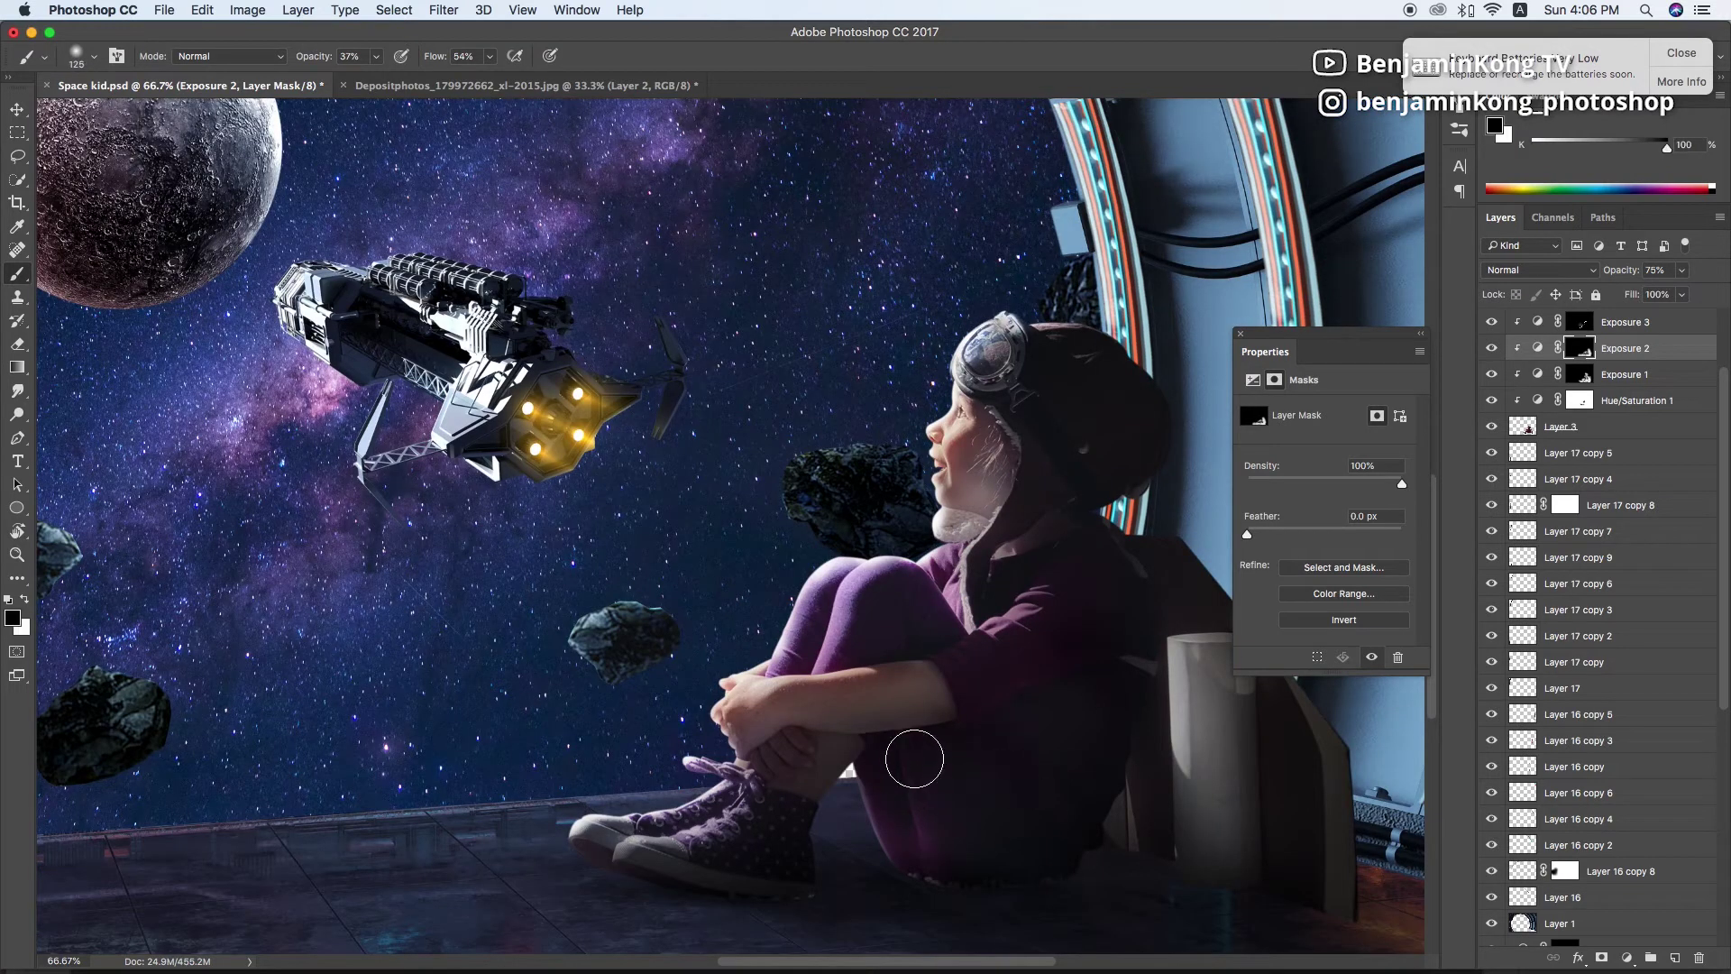
left_click(1537, 348)
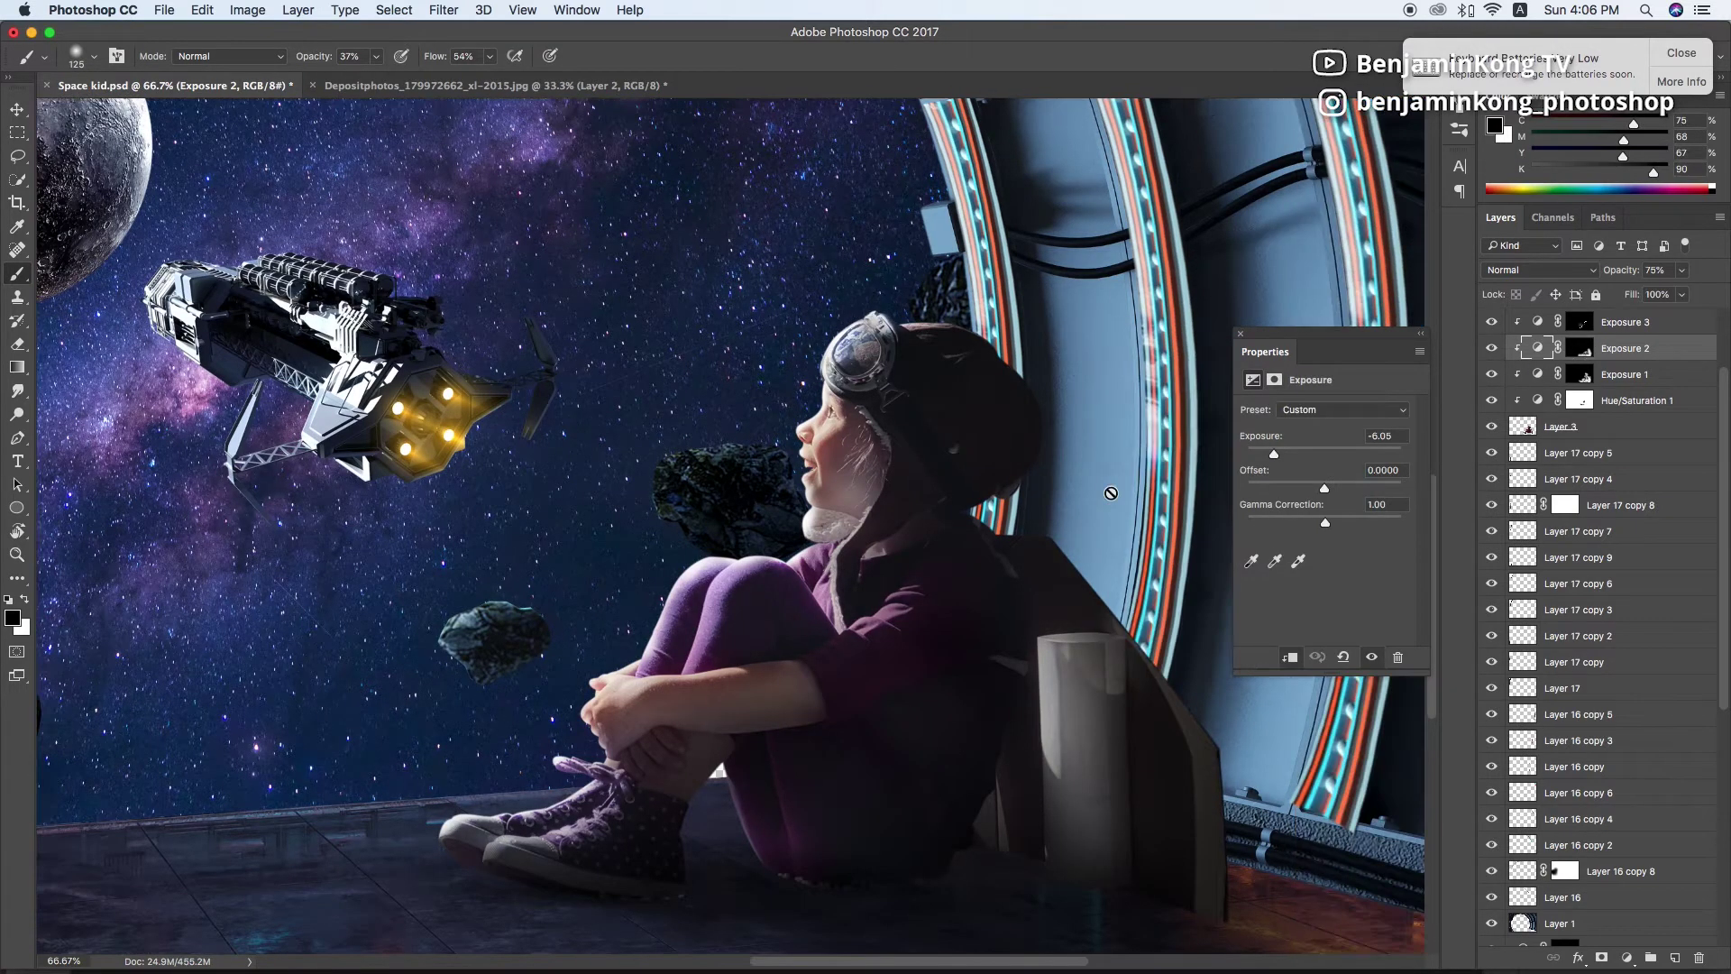
scroll(1562, 888, "down", 1)
scroll(1562, 888, "down", 2)
Touch up the Exposure 5 and Exposure 4 masks near the floor, then view the full image
left_click(1564, 805)
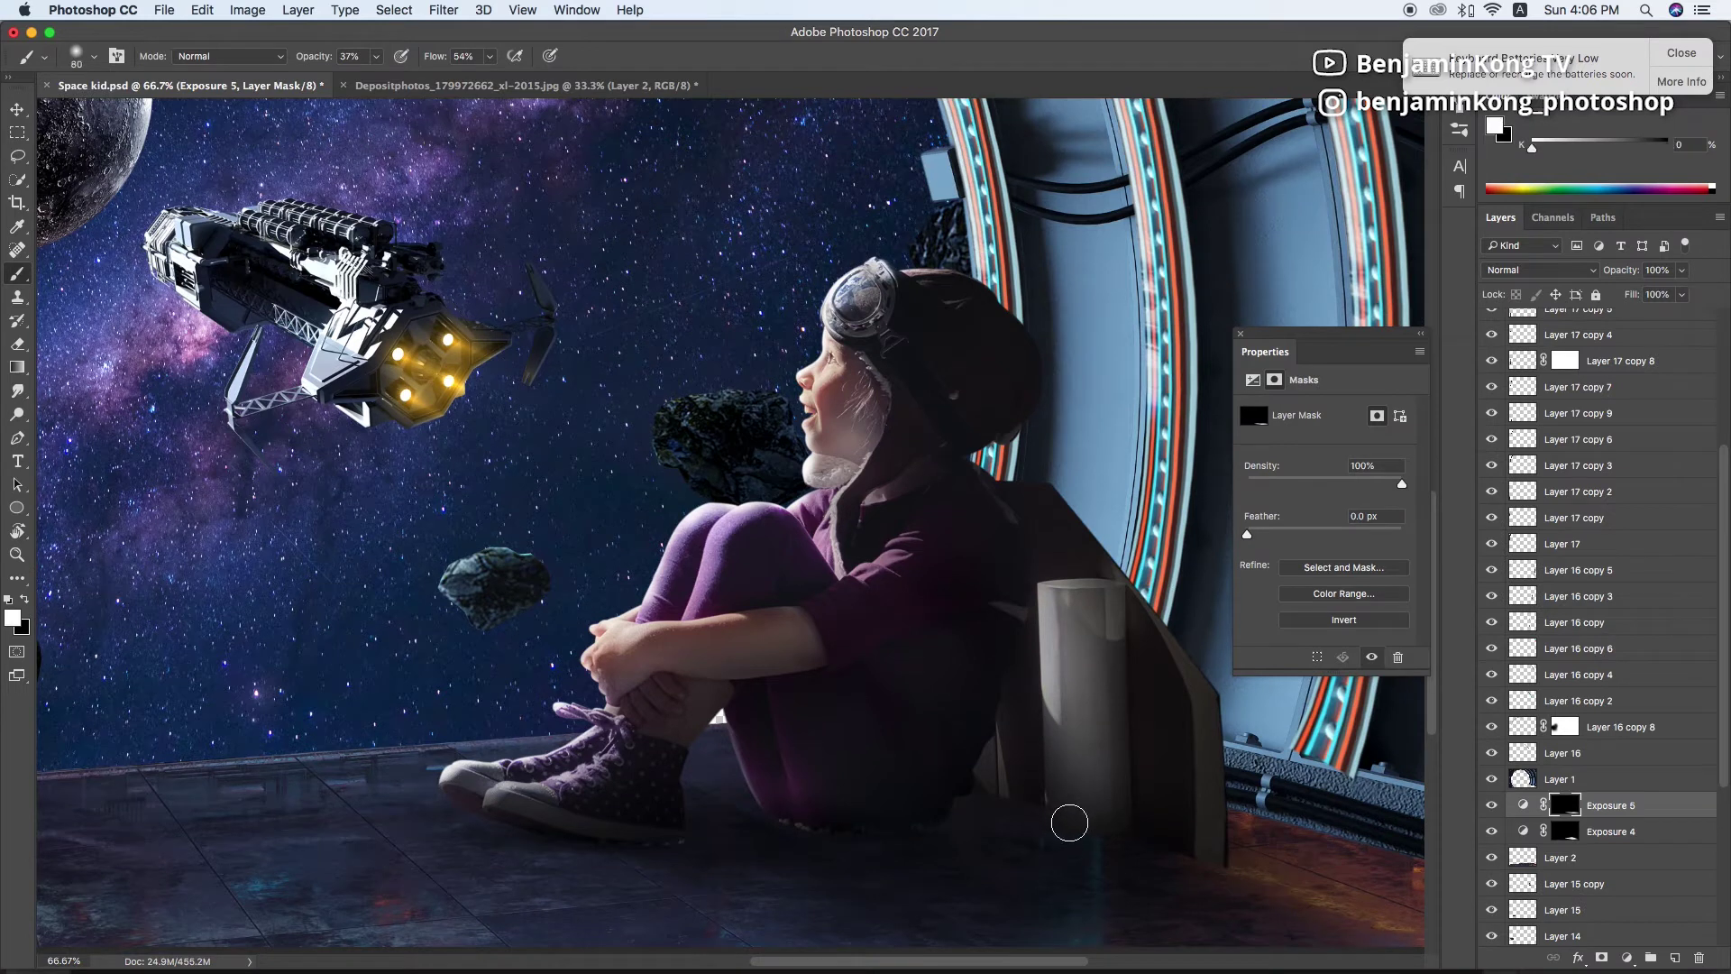
key("alt+bracketleft")
key("ctrl+minus")
key("ctrl+minus")
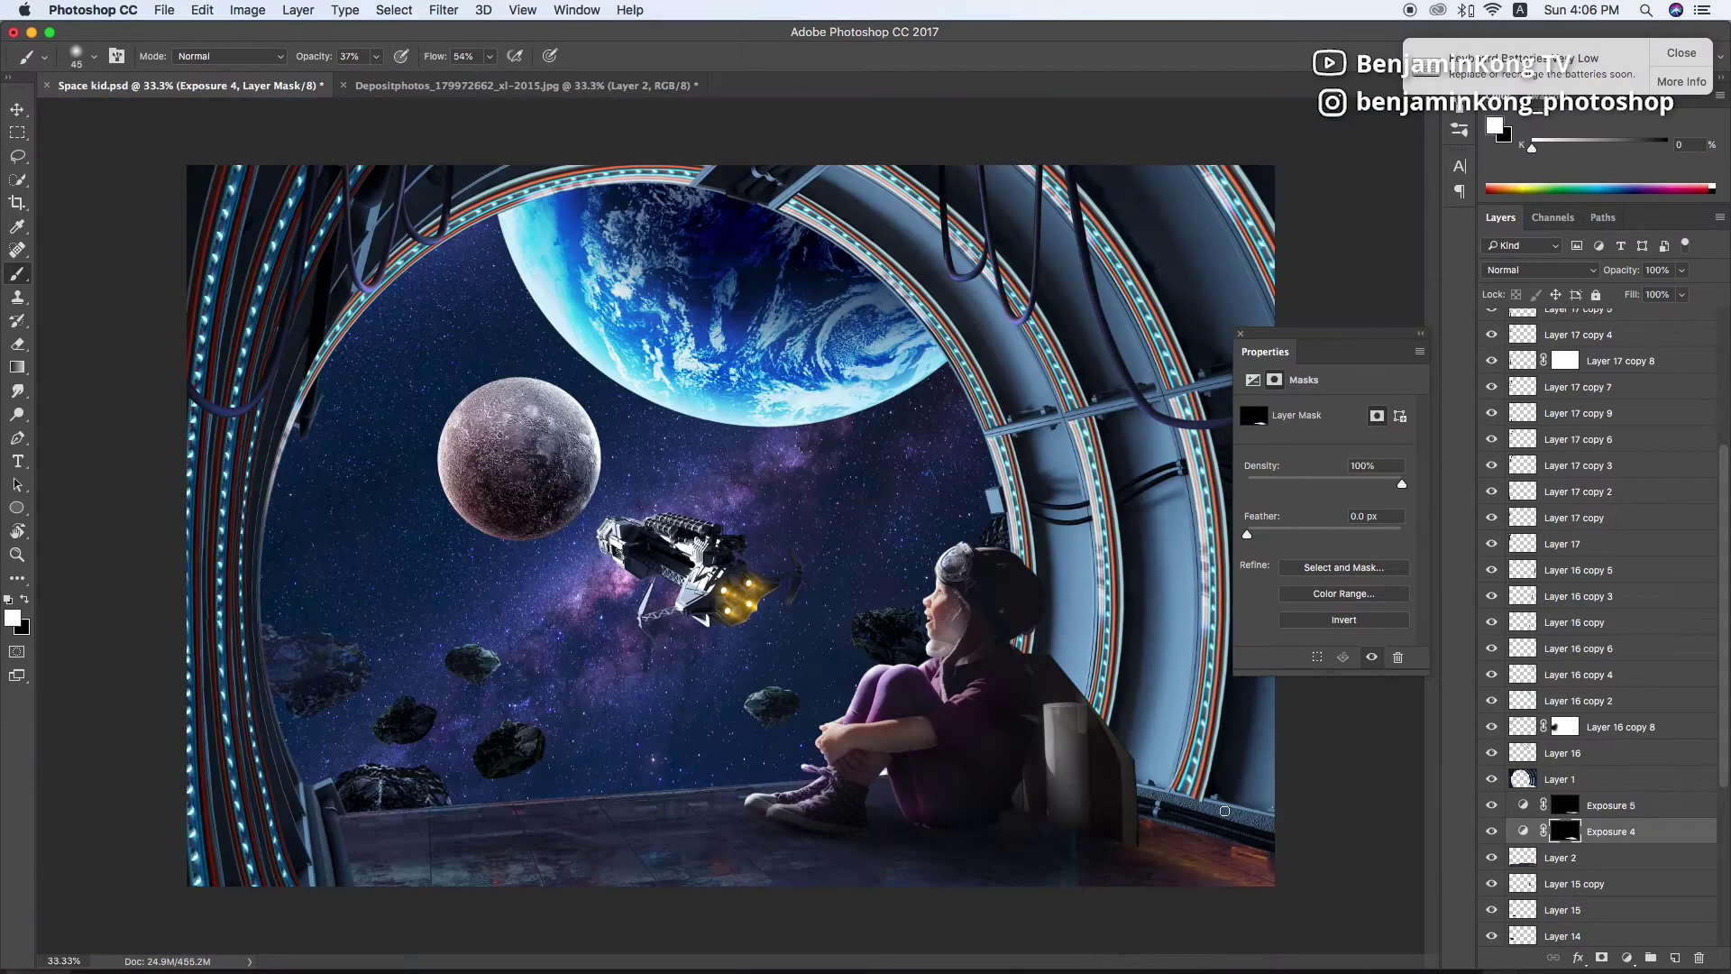
key("h")
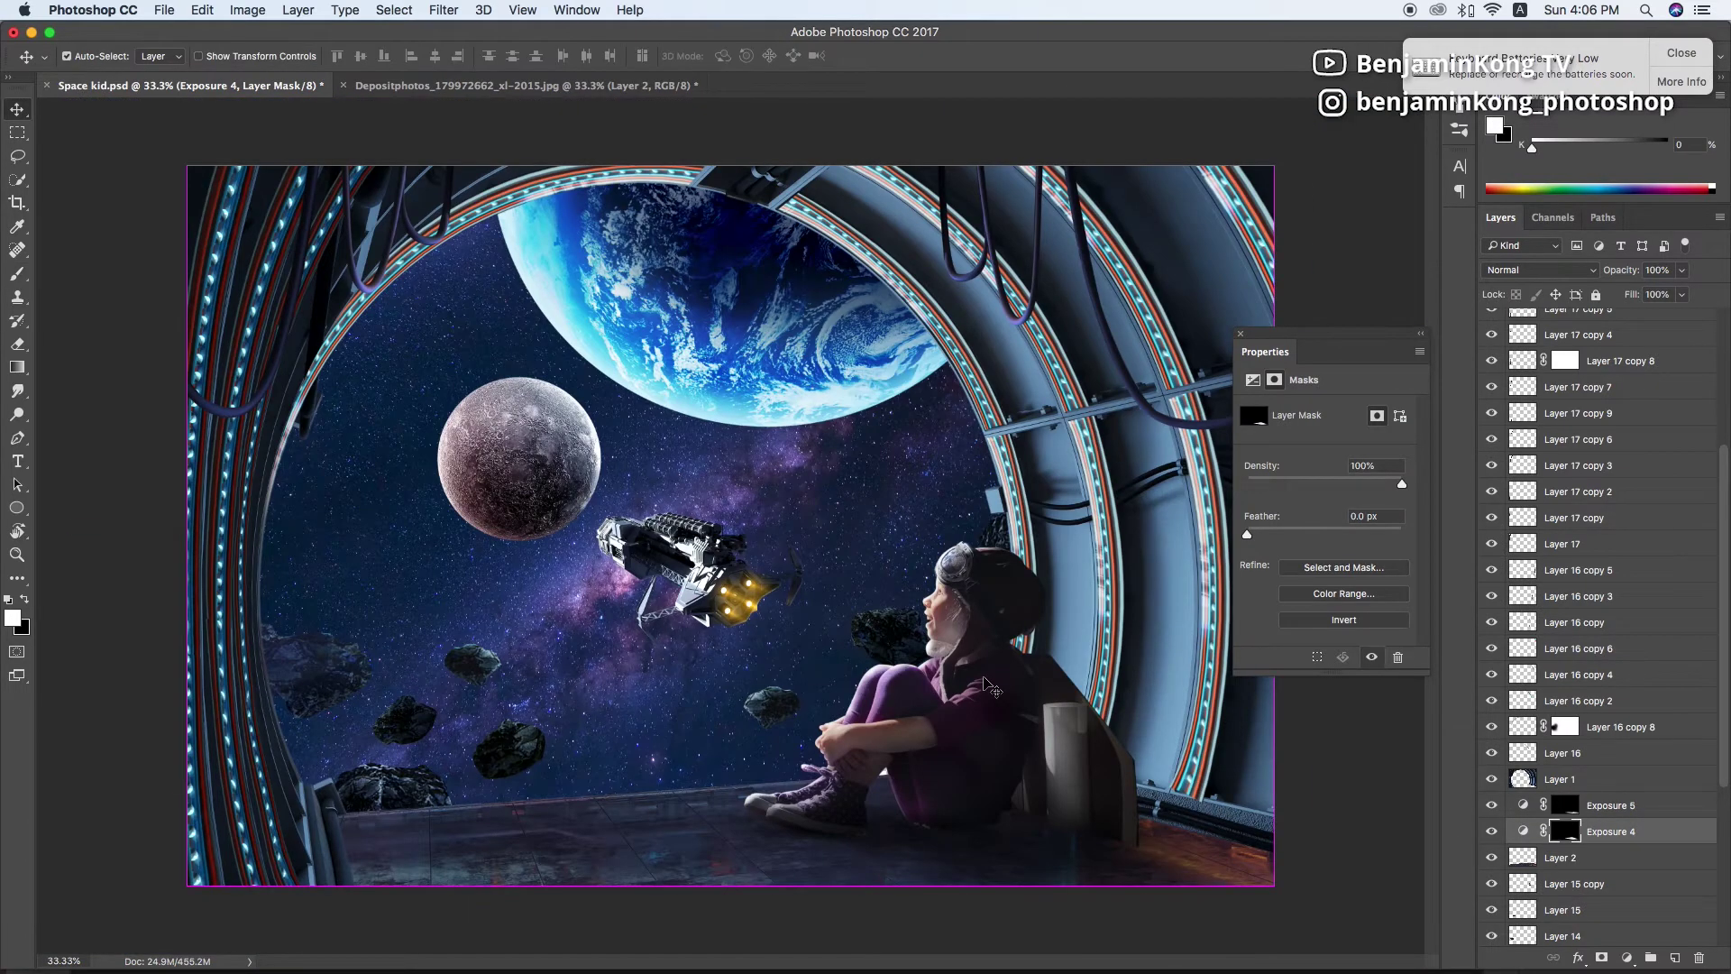
scroll(1604, 541, "up", 2)
double_click(1648, 400)
Duplicate the girl layer and flip it vertically beneath her as a floor reflection
left_click(1519, 171)
key("ctrl+j")
key("ctrl+t")
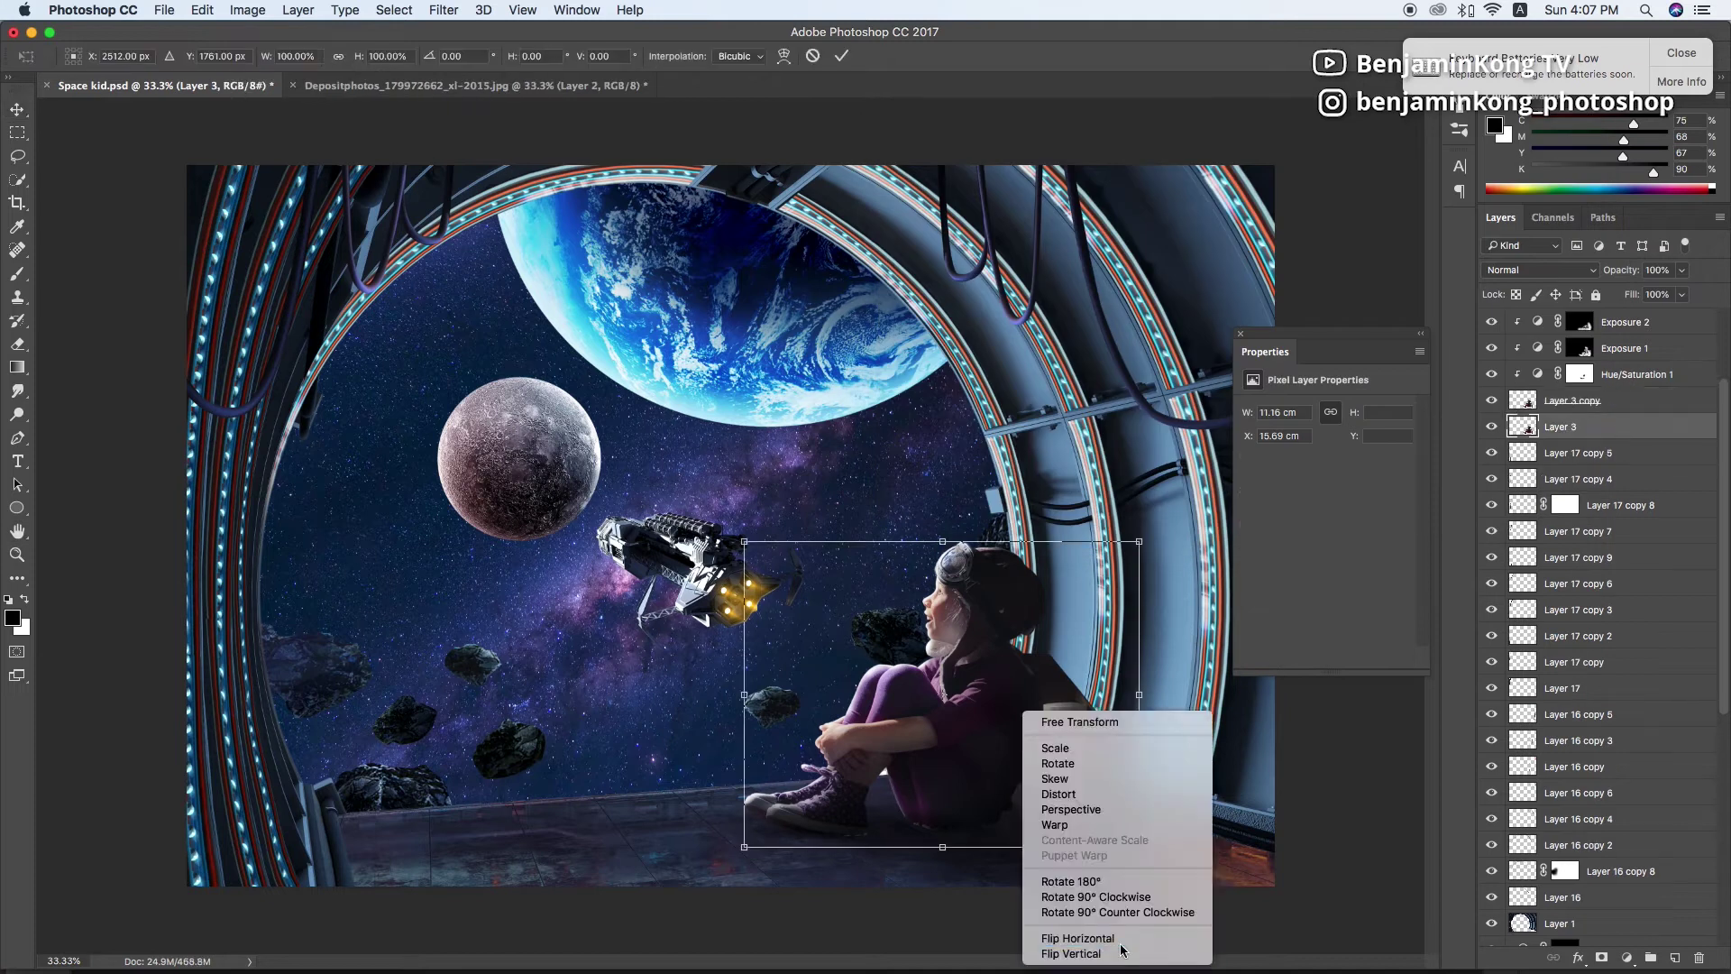
right_click(1006, 712)
key("Return")
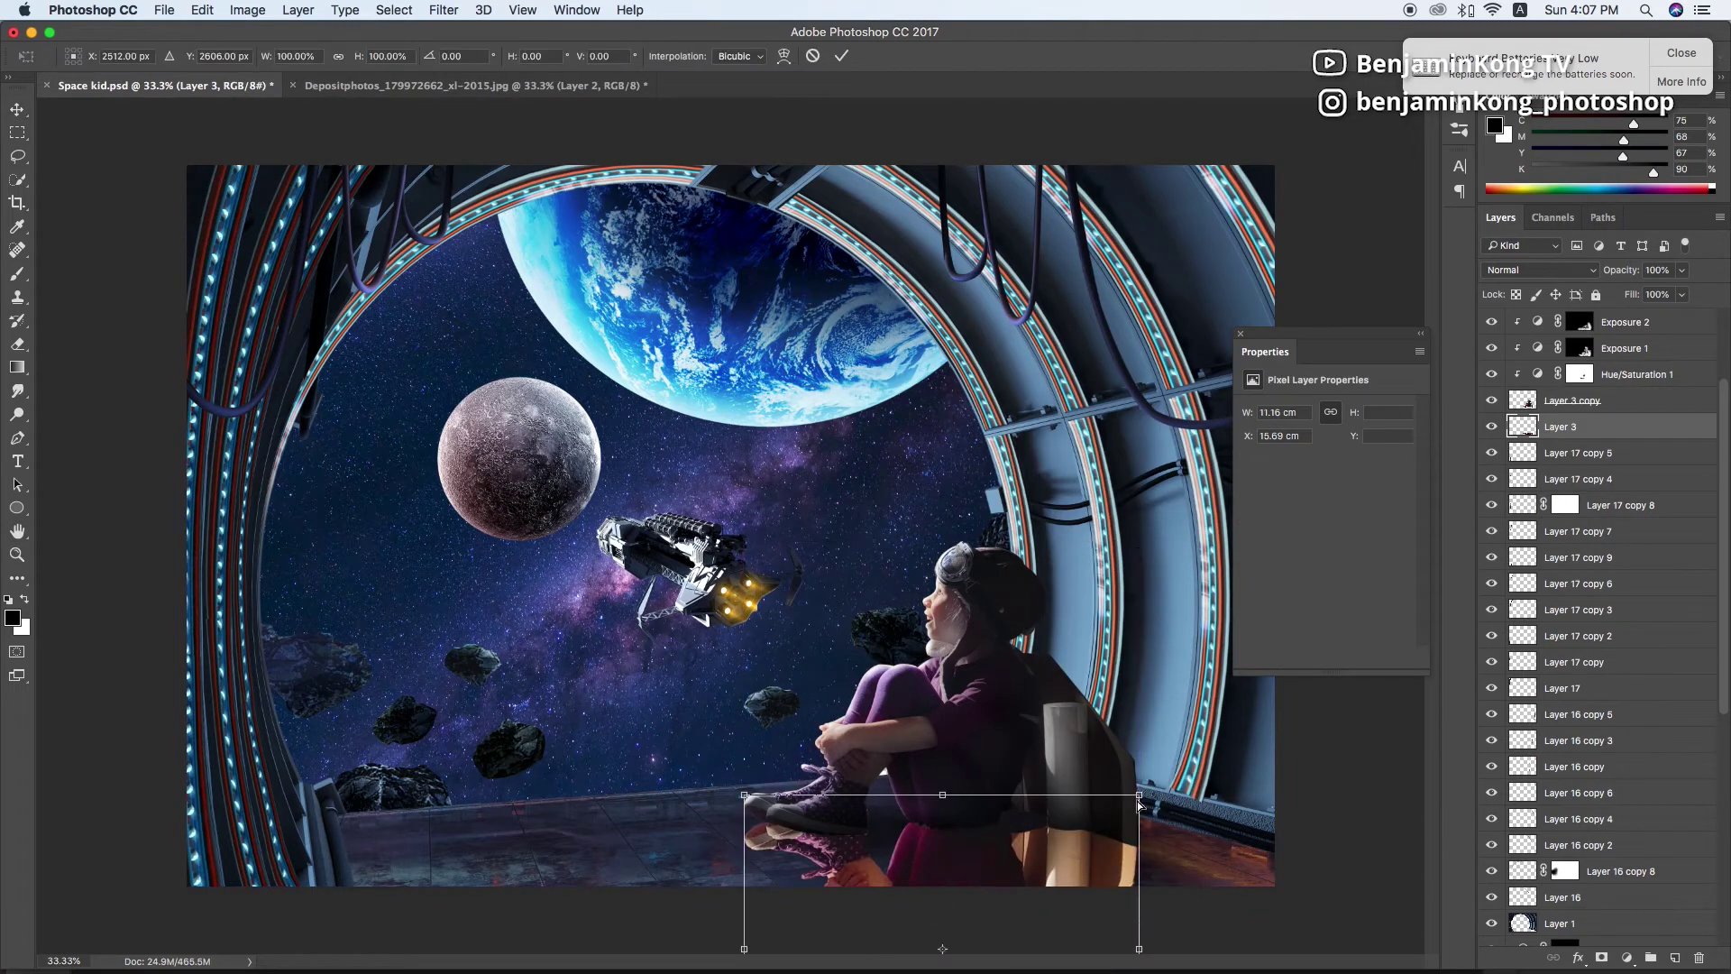
left_click_drag(1139, 797, 1143, 793)
key("Return")
Desaturate the reflection by -57, move it below Exposure 4, and give it a layer mask
key("ctrl+u")
left_click_drag(333, 464, 281, 465)
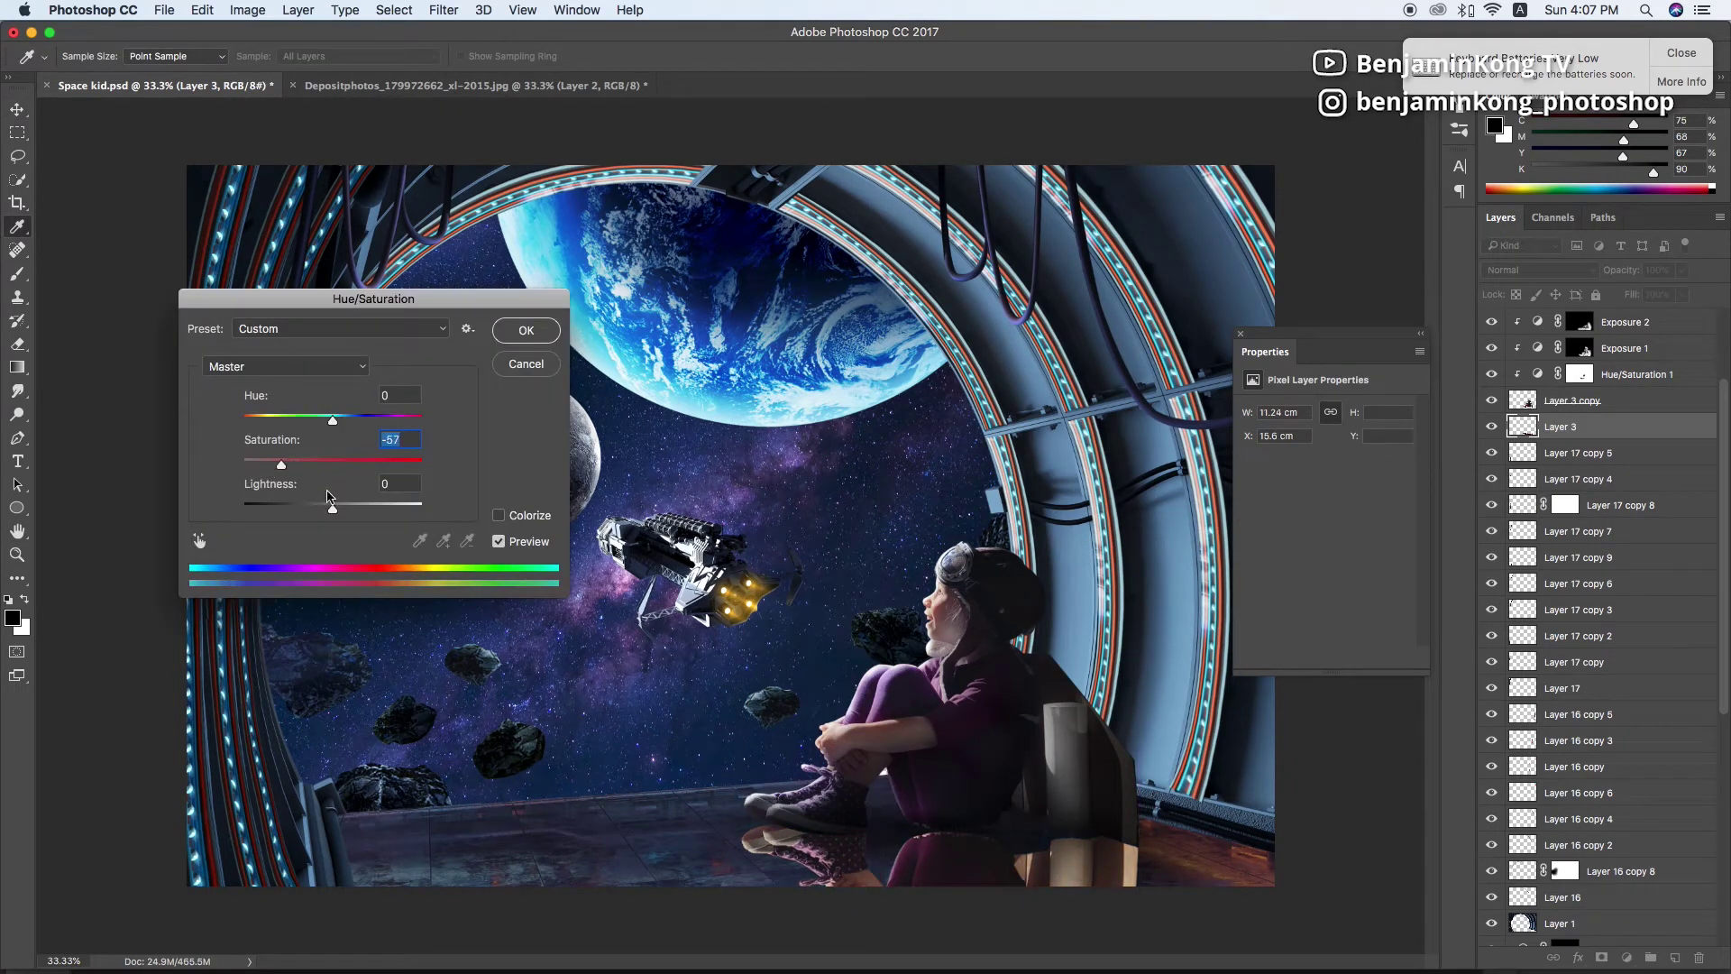
key("Return")
scroll(1610, 350, "down", 3)
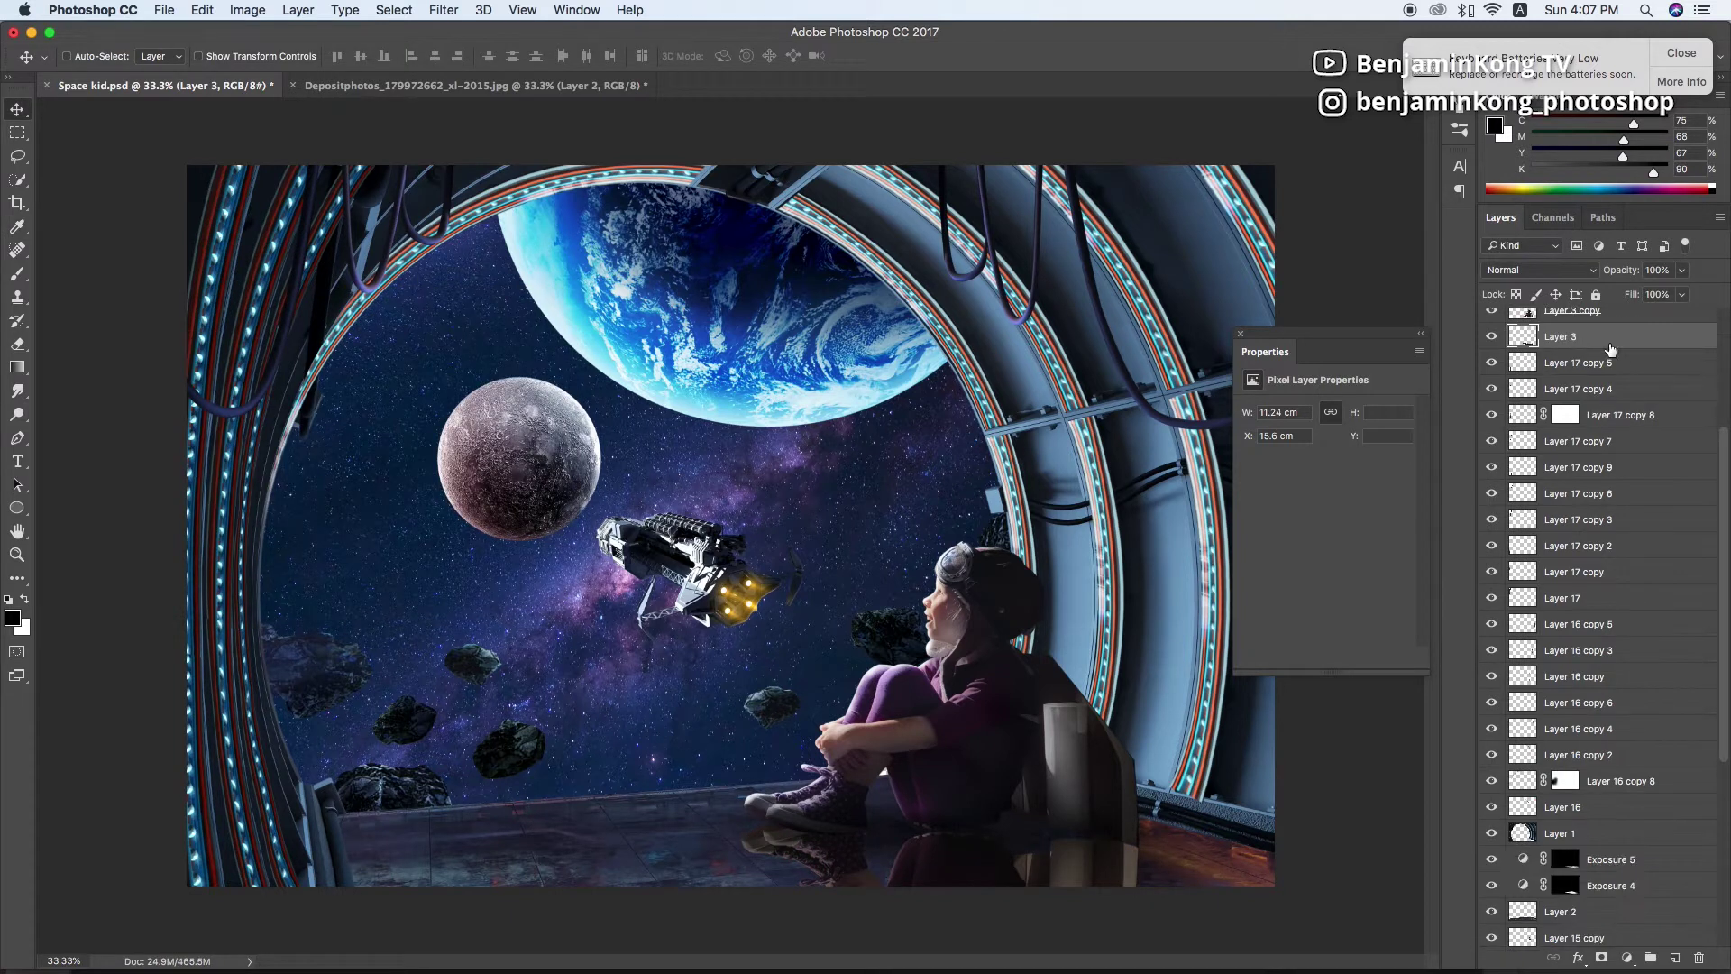
left_click_drag(1610, 336, 1610, 898)
left_click(1601, 957)
key("b")
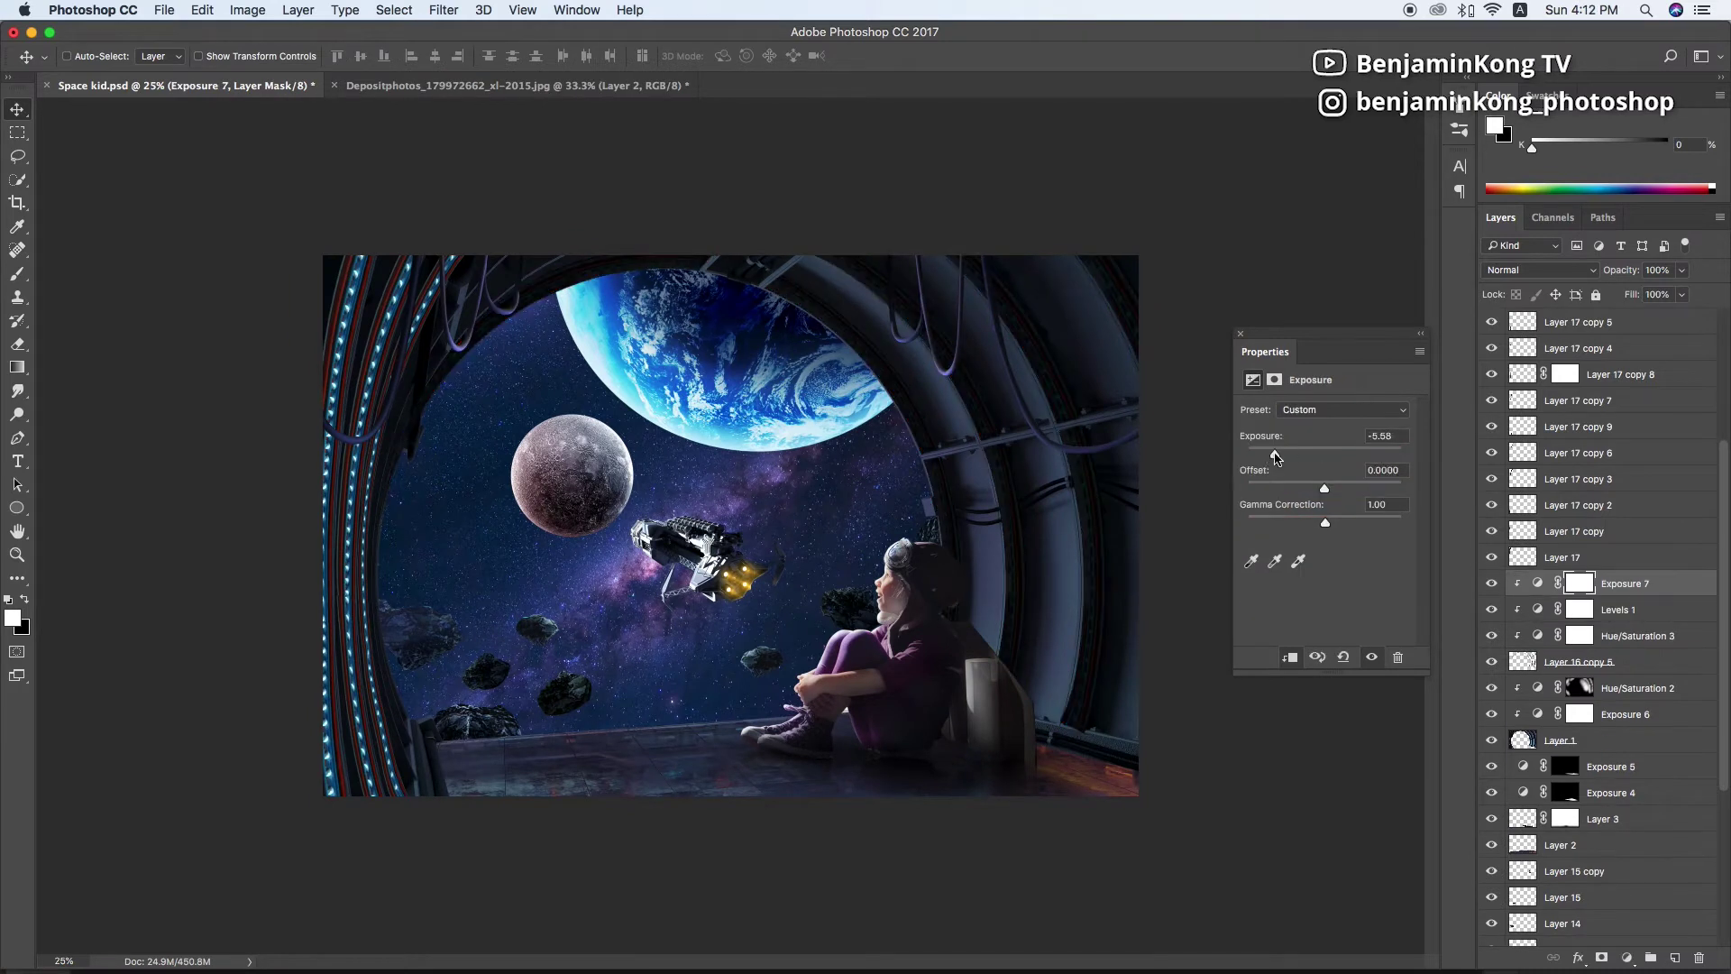
Invert and refill the Exposure 7 mask to build the girl's dark shadow
key("ctrl+i")
key("b")
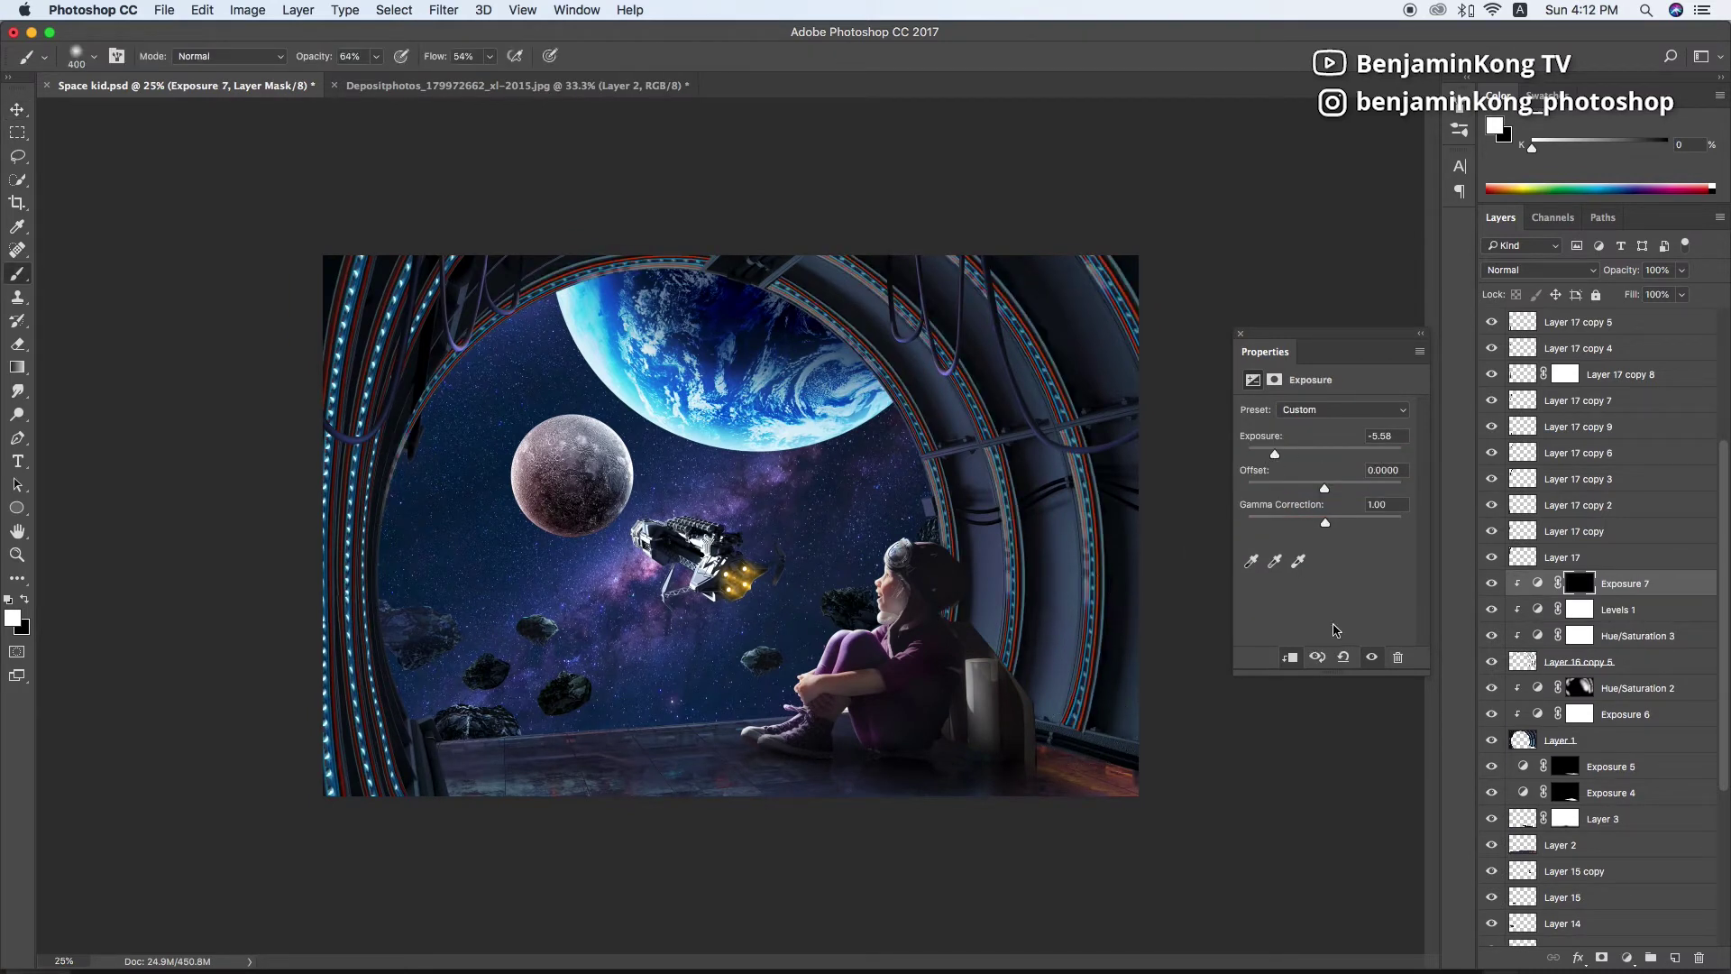
key("ctrl+alt+z")
key("ctrl+alt+z")
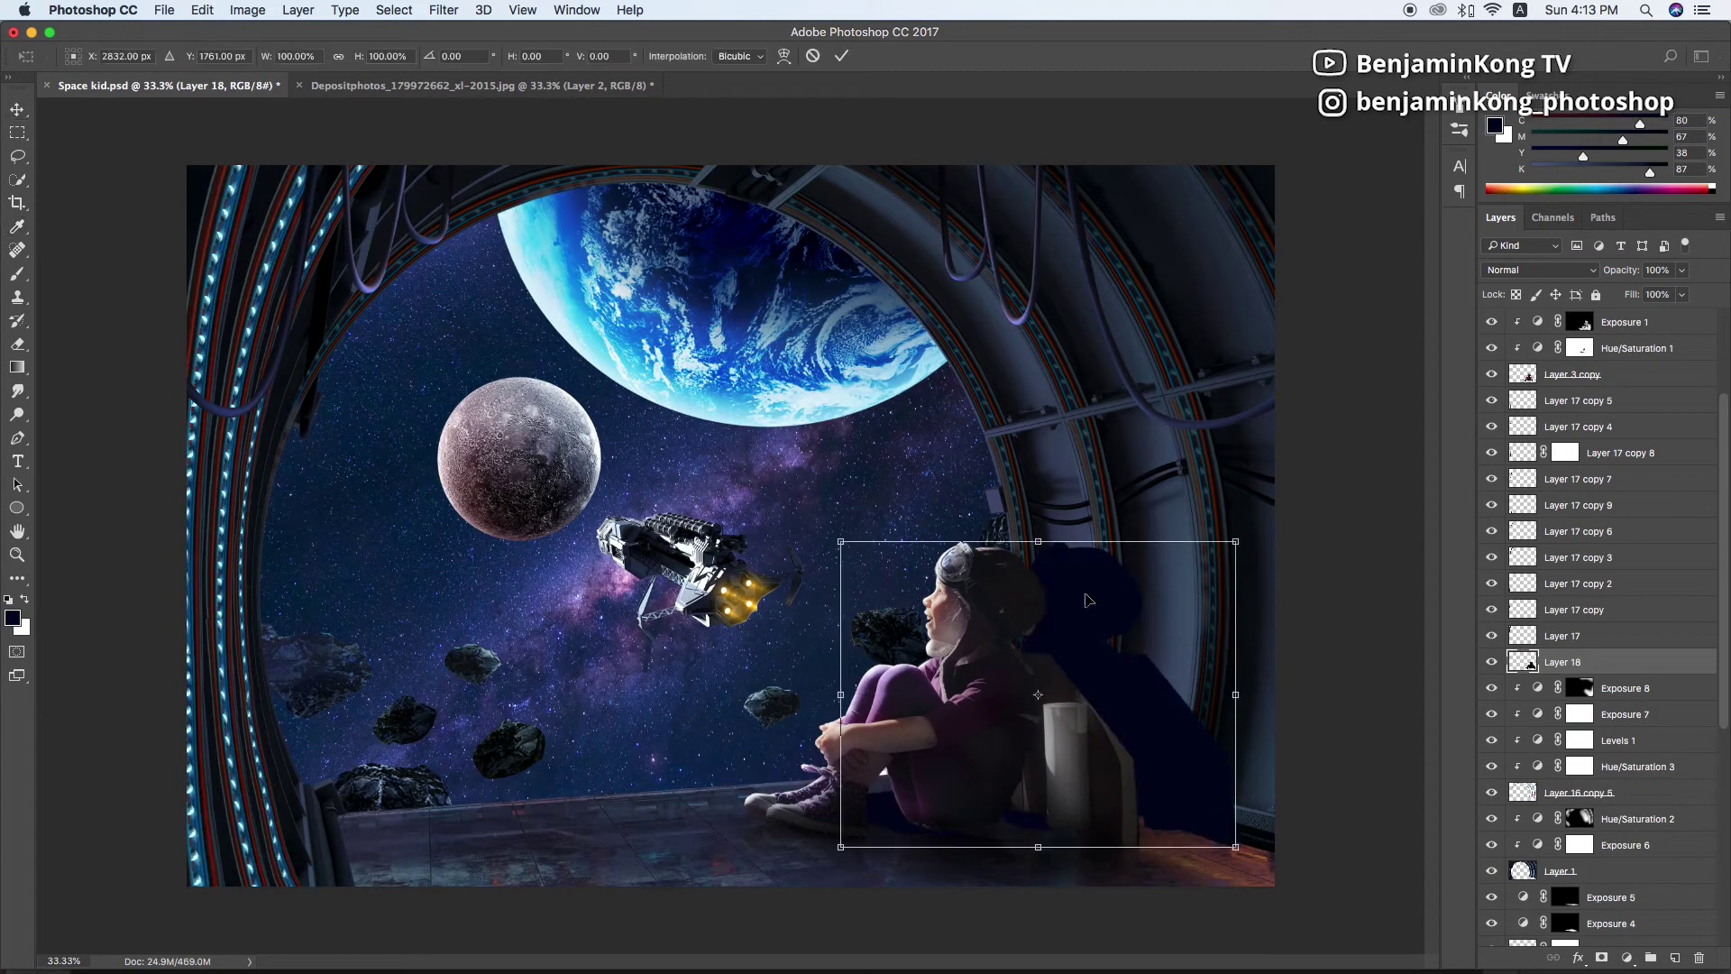
Distort Layer 18's shadow onto the wall and apply a 24.7 px Gaussian Blur
key("ctrl+t")
left_click_drag(839, 541, 896, 586)
key("Return")
key("ctrl+alt+f")
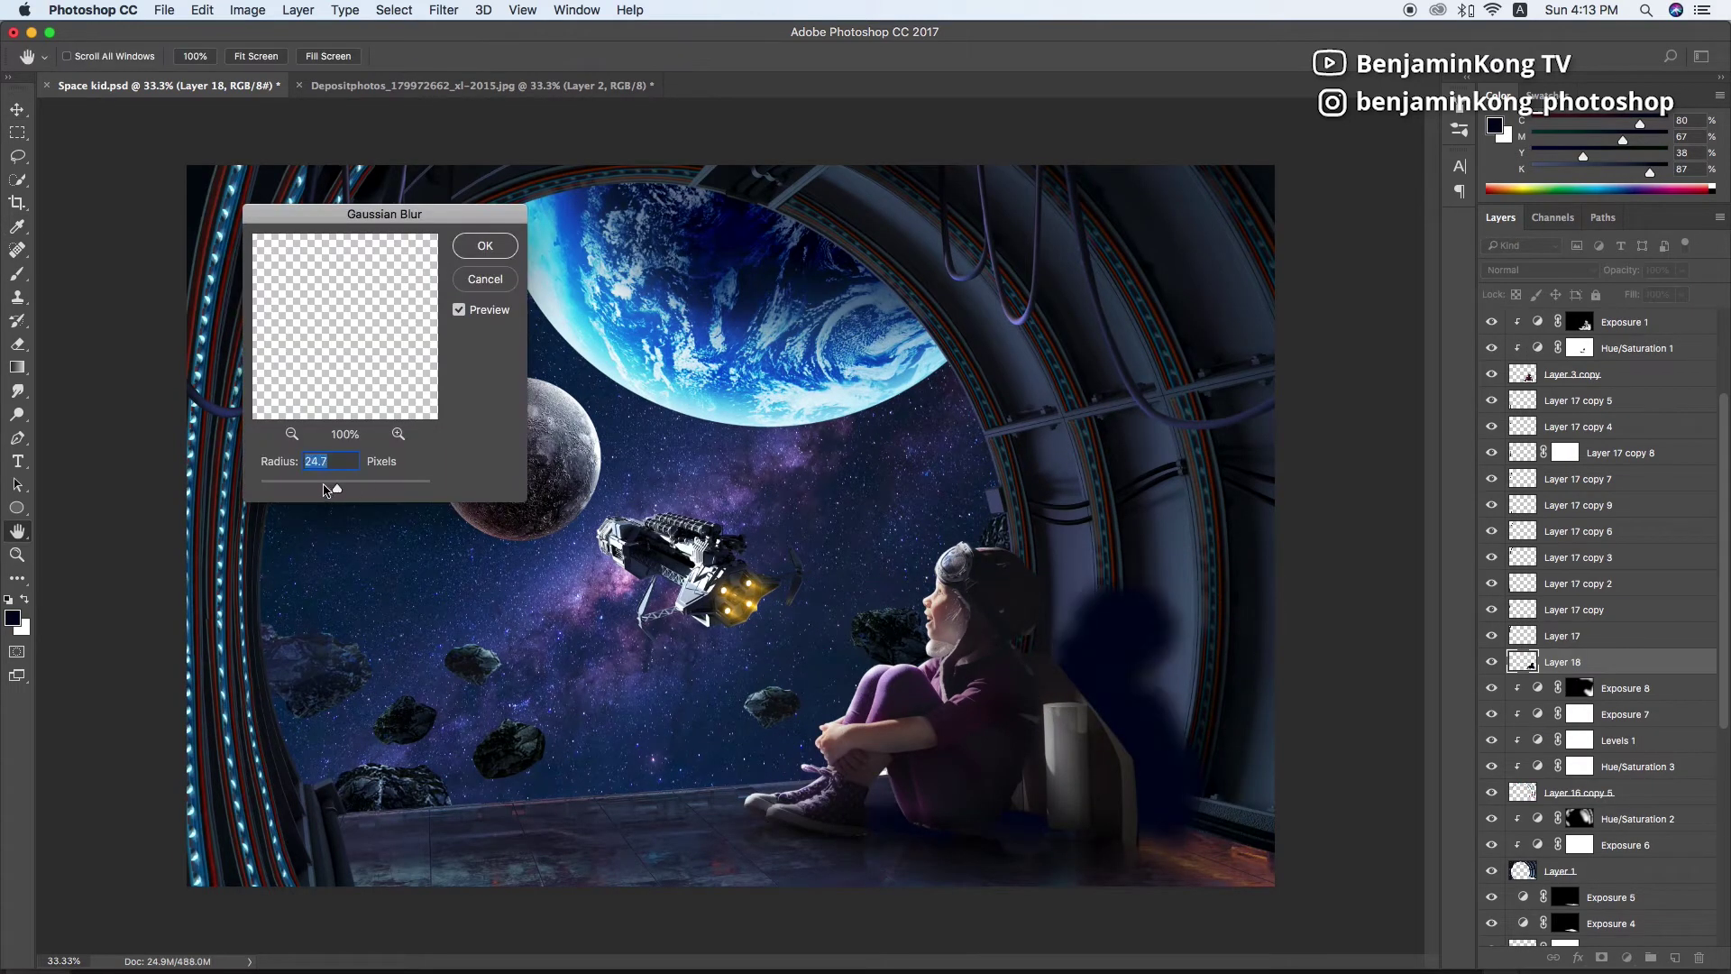
key("Return")
Set the shadow to Multiply at 59% and mask out its top with a black brush
left_click(1603, 958)
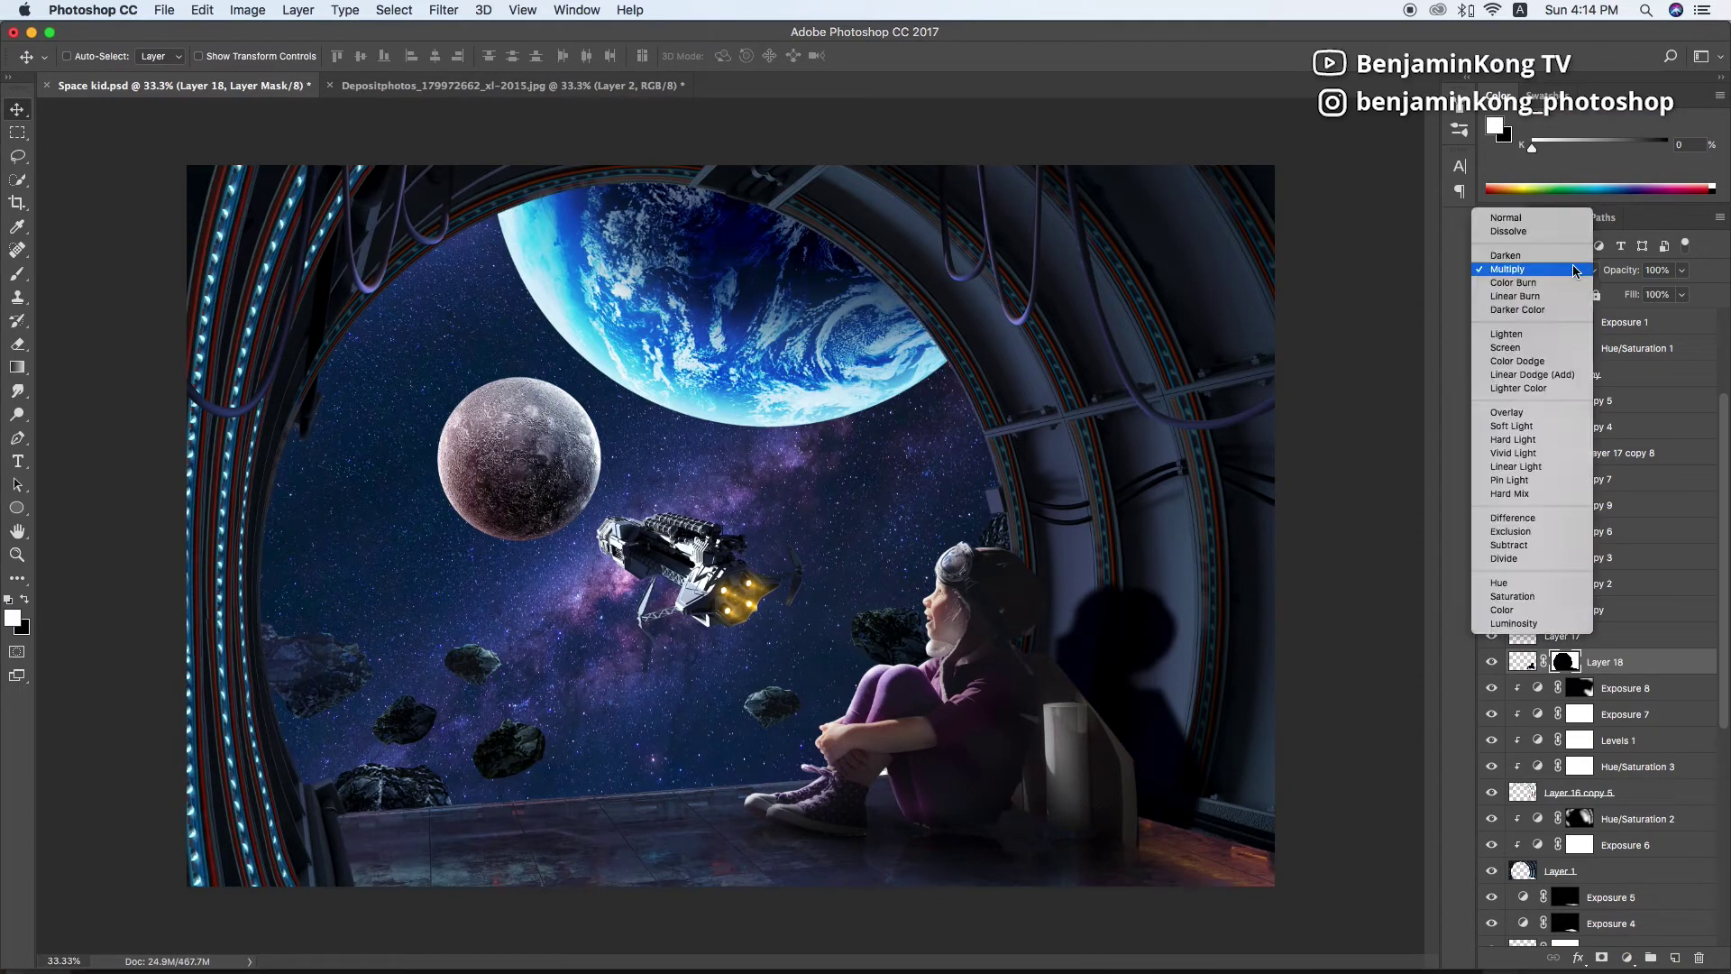
key("5")
key("9")
key("b")
key("x")
mouse_move(1199, 606)
left_mouse_down()
mouse_move(1102, 561)
mouse_move(1020, 602)
left_mouse_up()
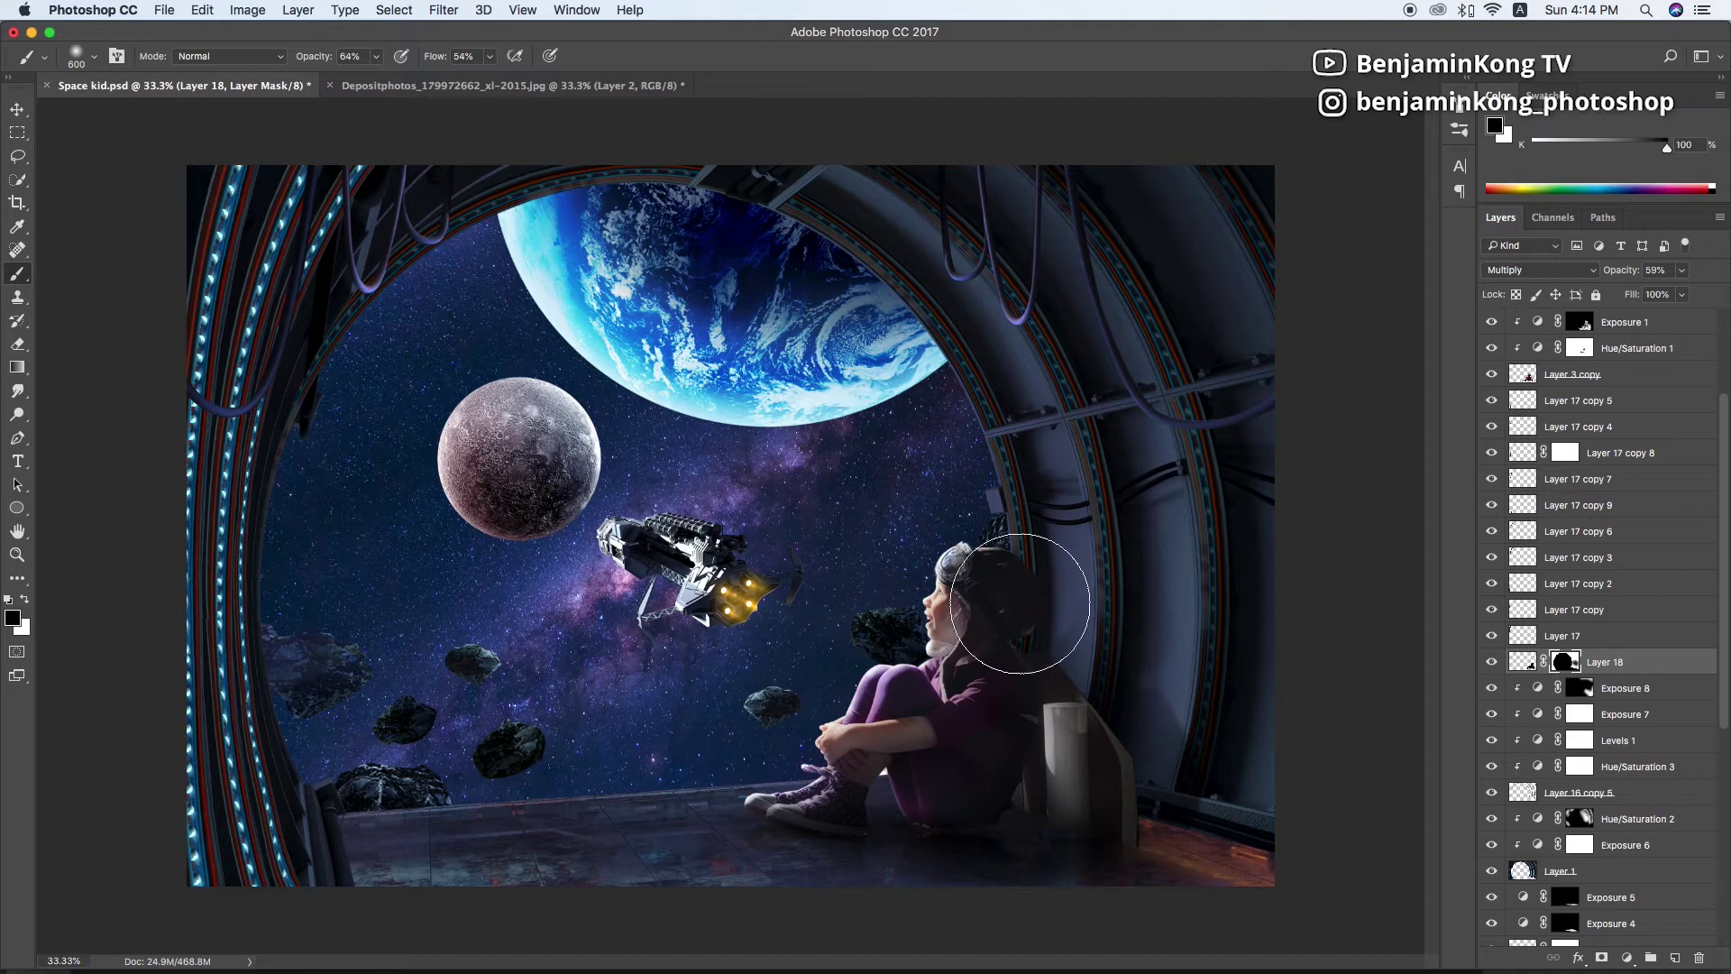
Nudge the shadow layer slightly to the right
left_click(1522, 662)
key("v")
left_click_drag(1096, 674, 1123, 674)
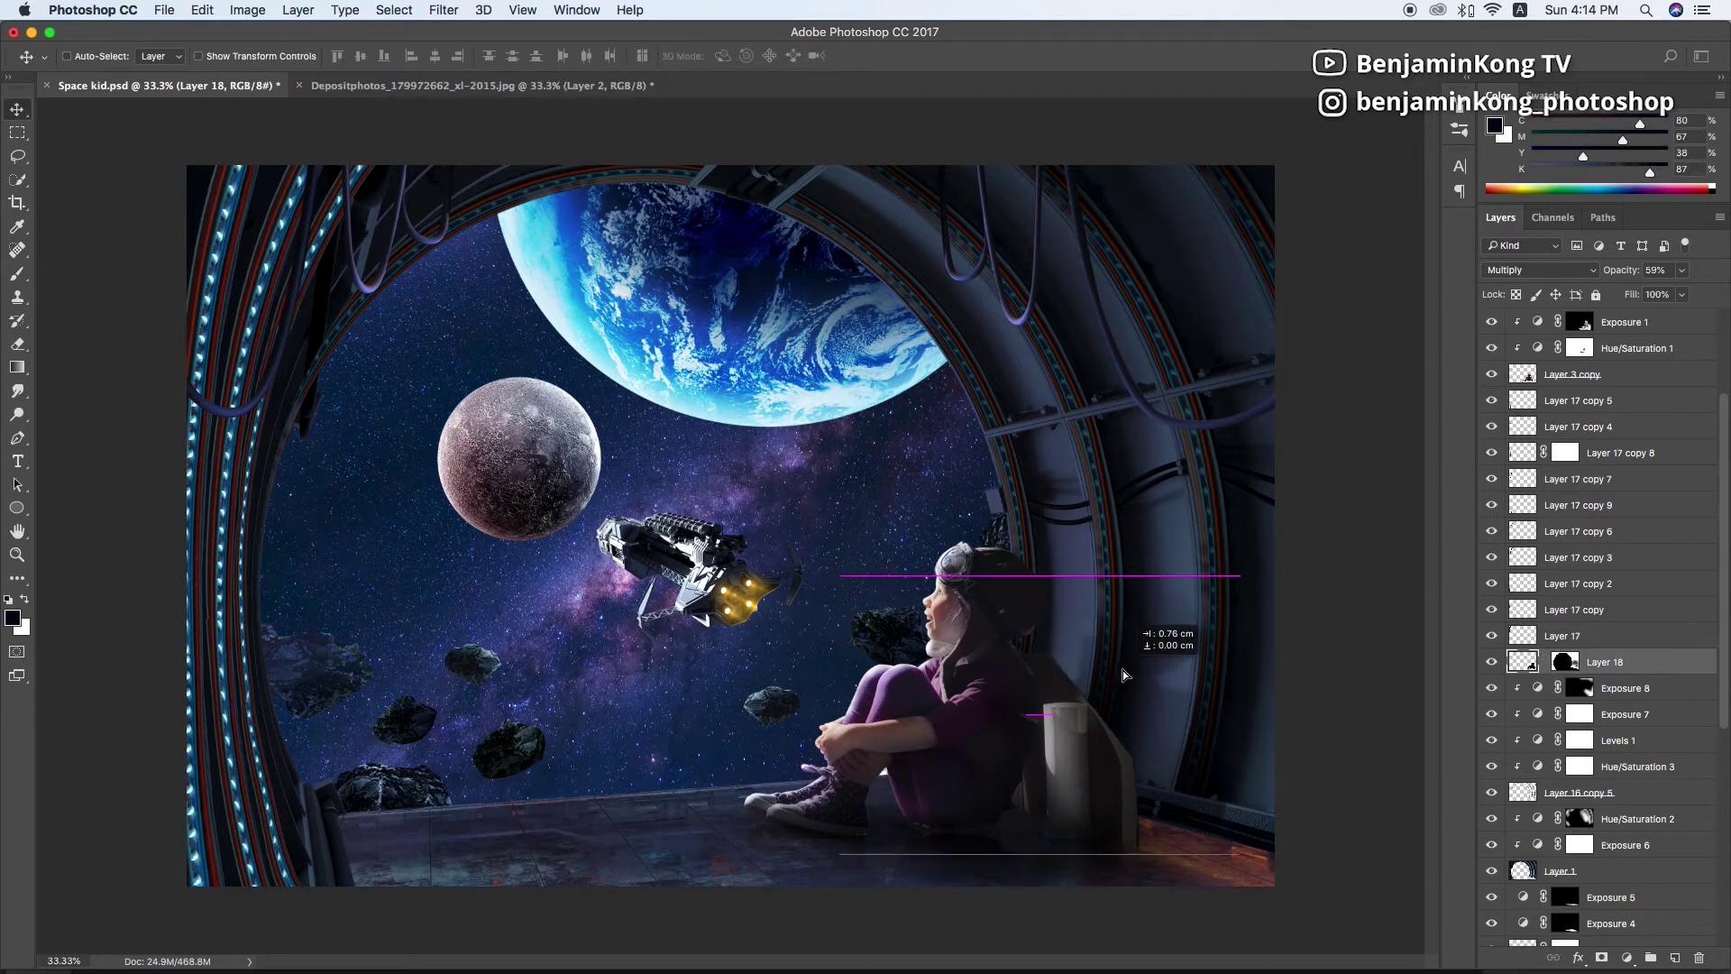
left_click(1564, 662)
key("b")
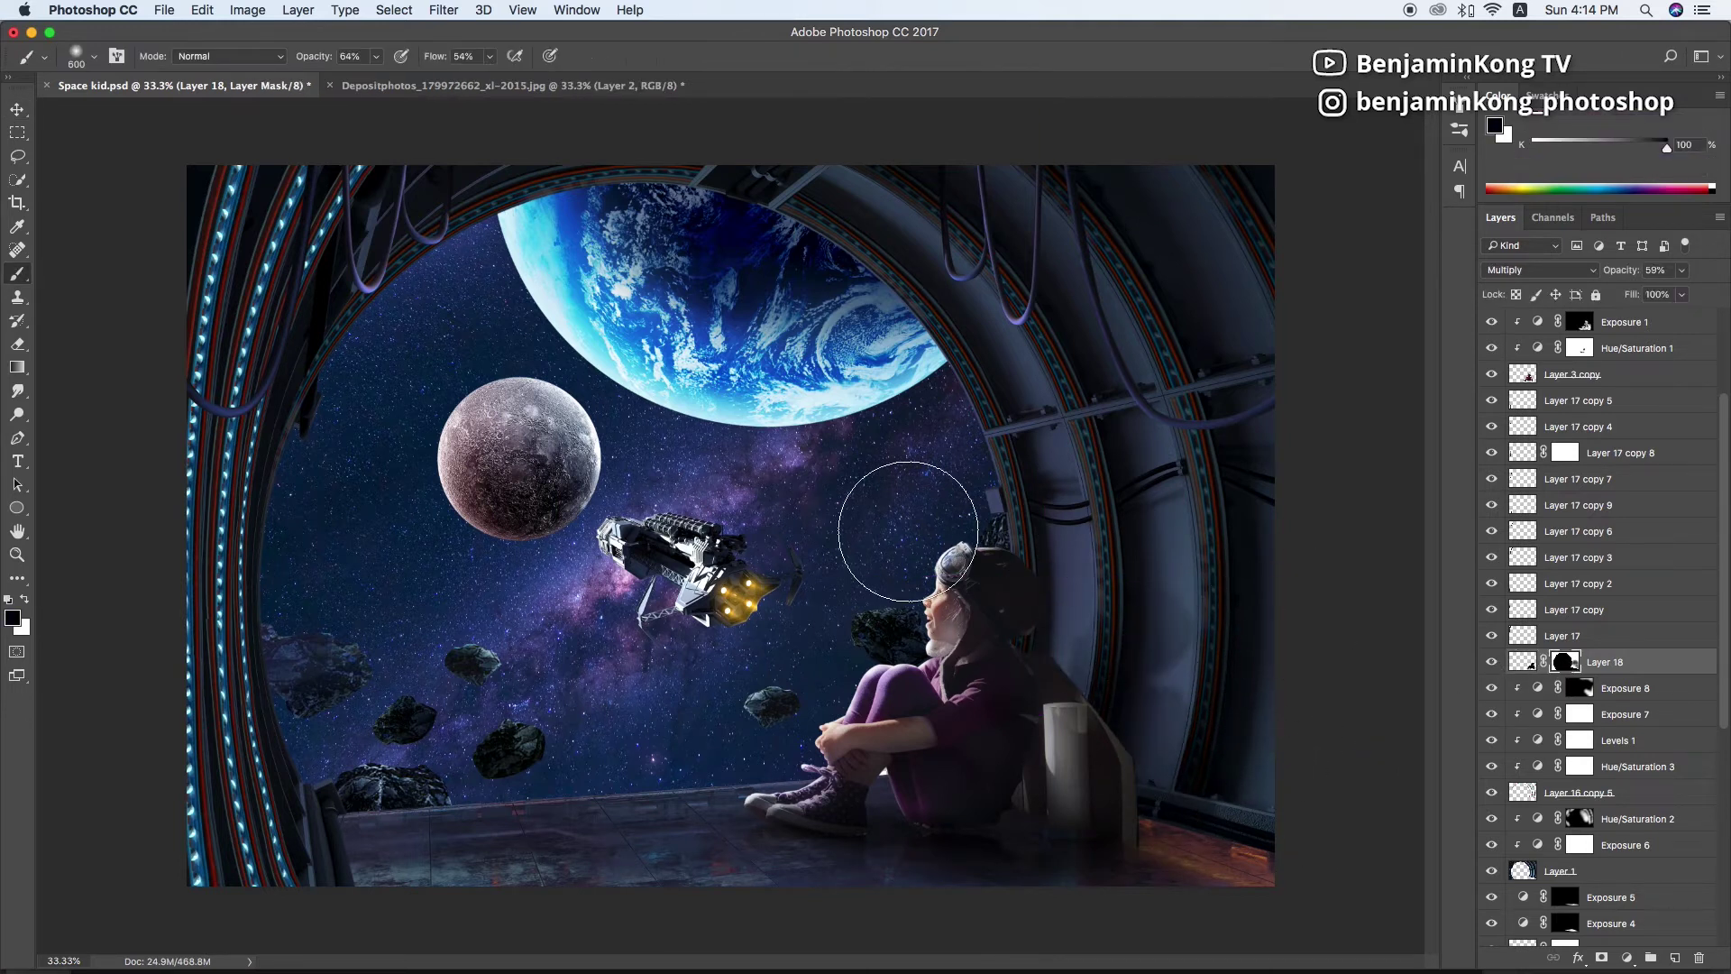
key("ctrl+minus")
left_click(1531, 662)
key("ctrl+t")
key("Return")
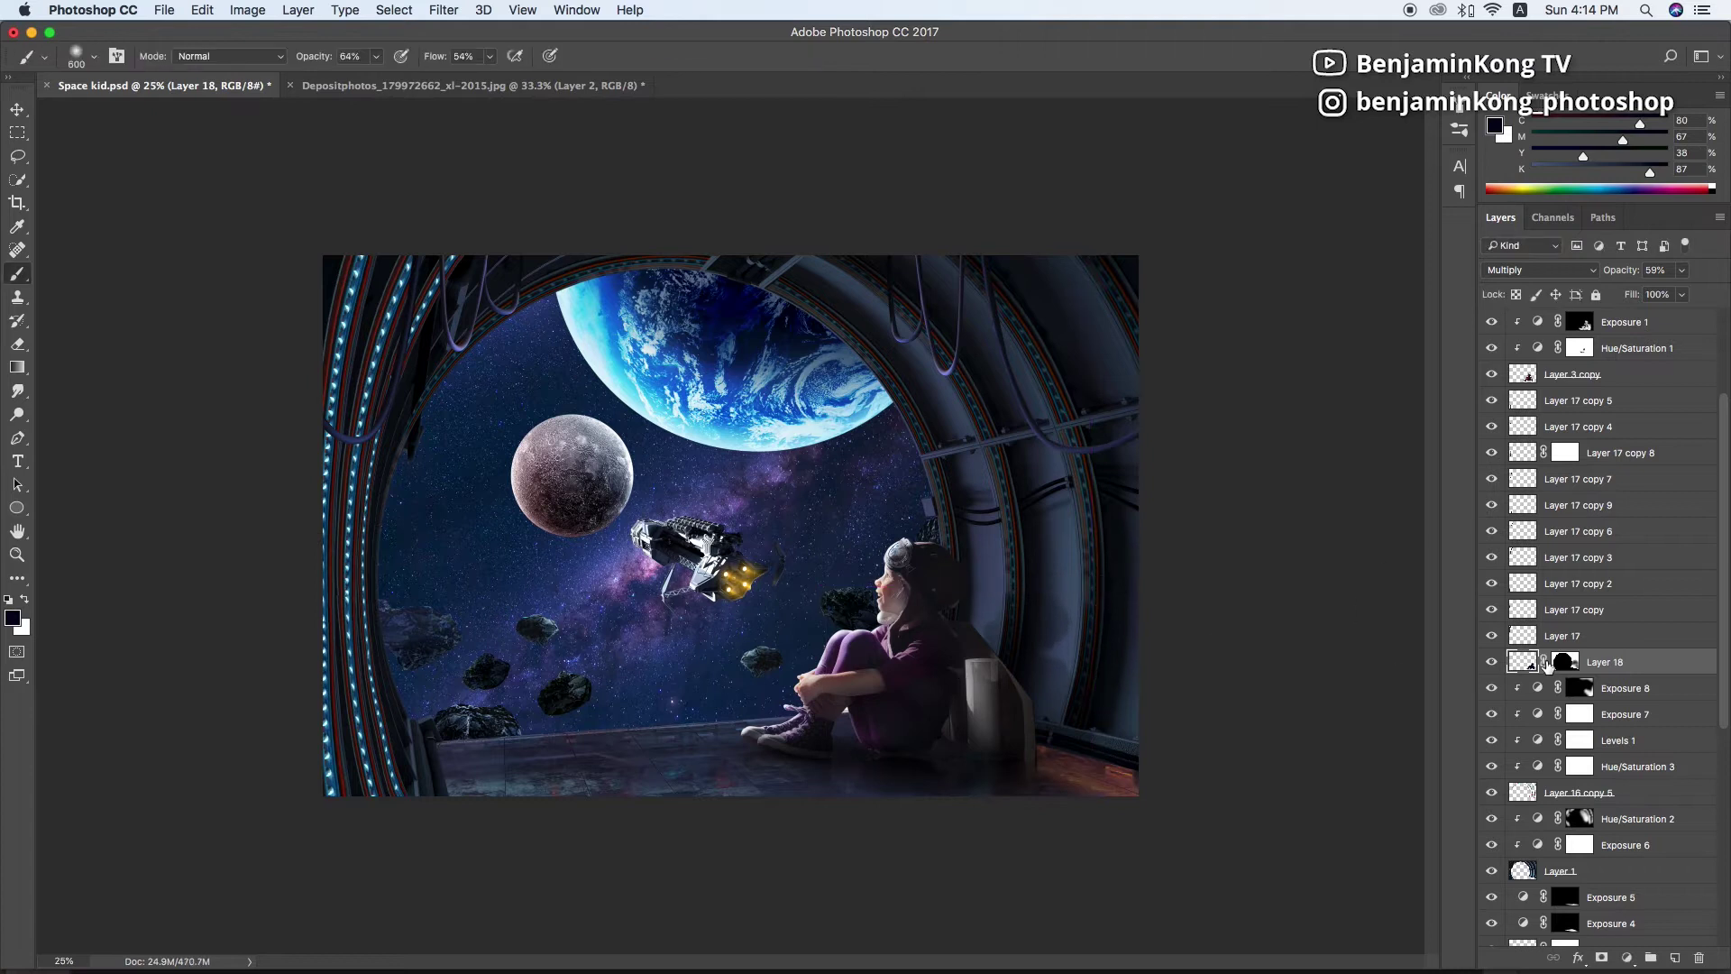
Create Layer 19, rotate it slightly, blur it and set it to Multiply
key("ctrl+v")
key("ctrl+t")
left_click_drag(1153, 494, 1150, 472)
key("Return")
key("ctrl+alt+f")
key("Return")
key("shift+alt+m")
left_click(1682, 269)
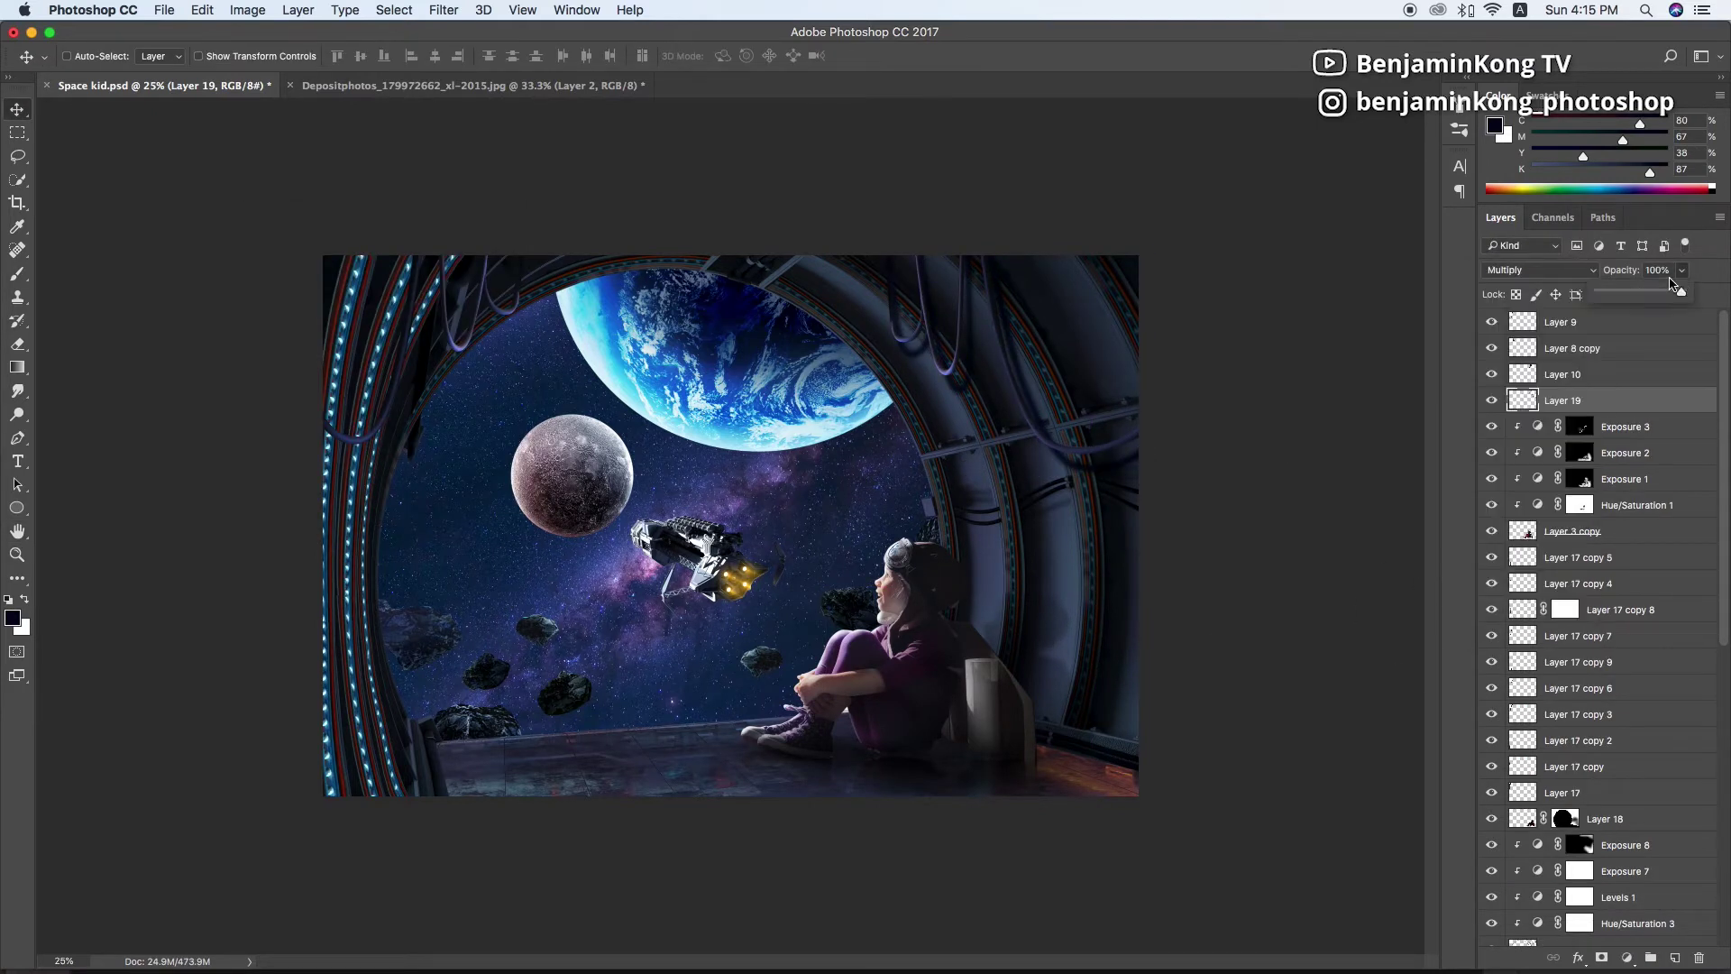
Add a mask to Layer 19 and invert it, widening the brush
left_click(1601, 958)
key("b")
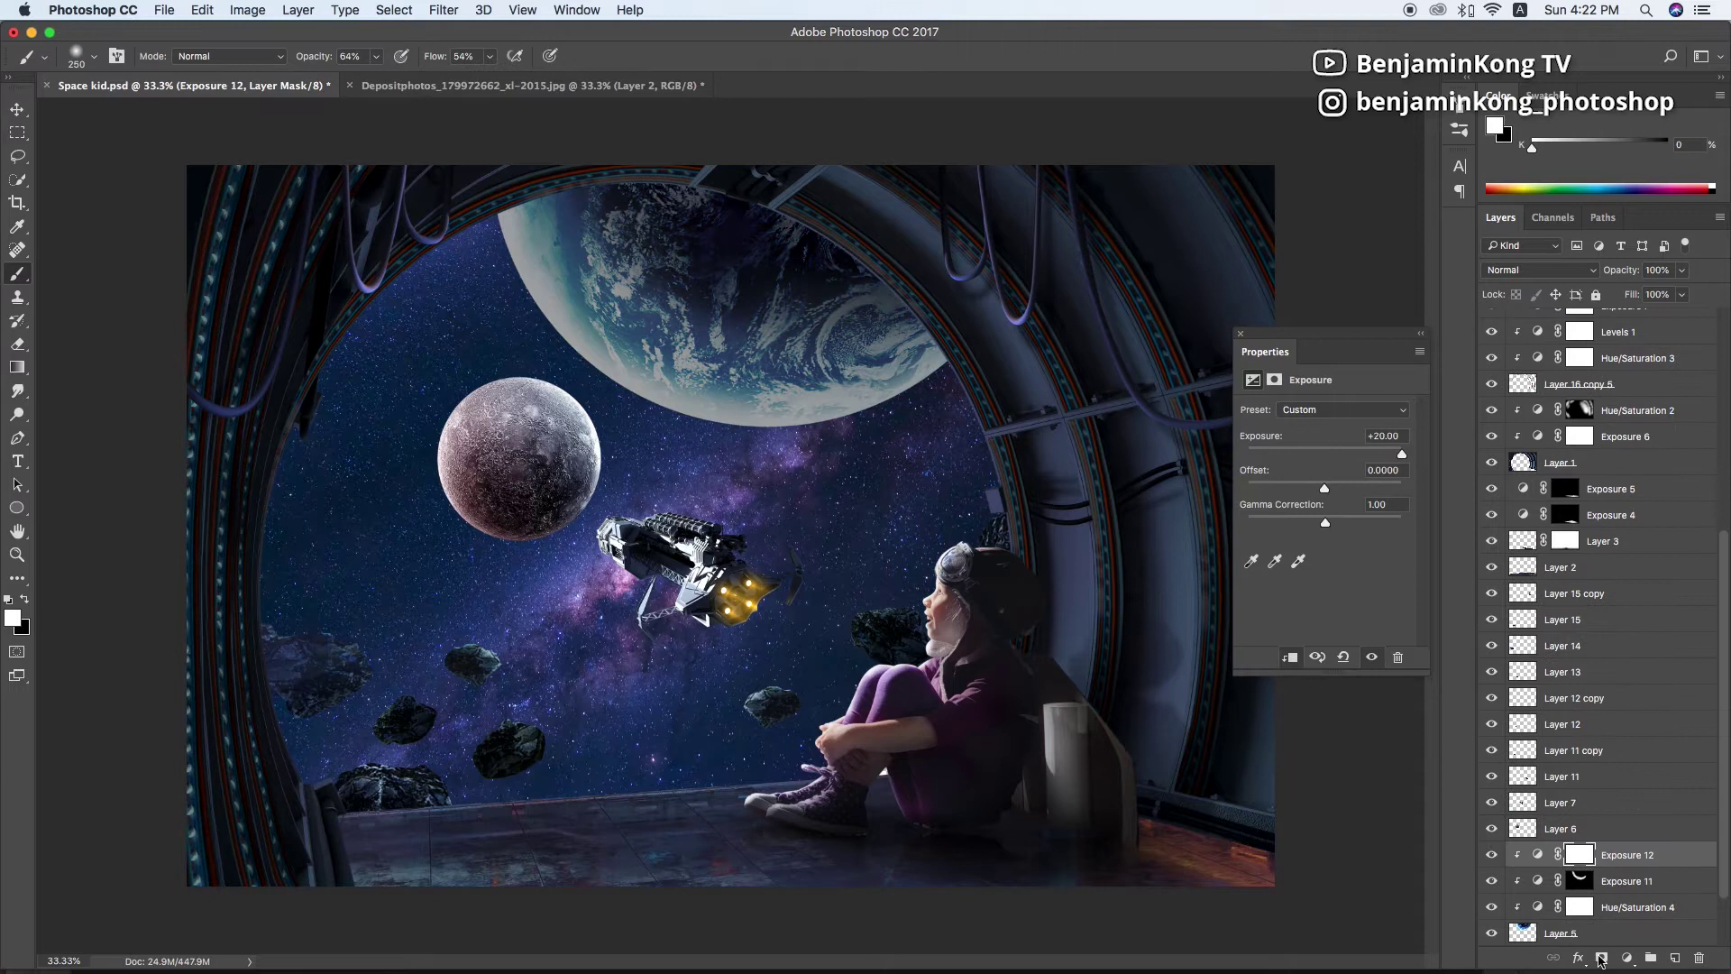
key("ctrl+i")
key("bracketright")
key("bracketright")
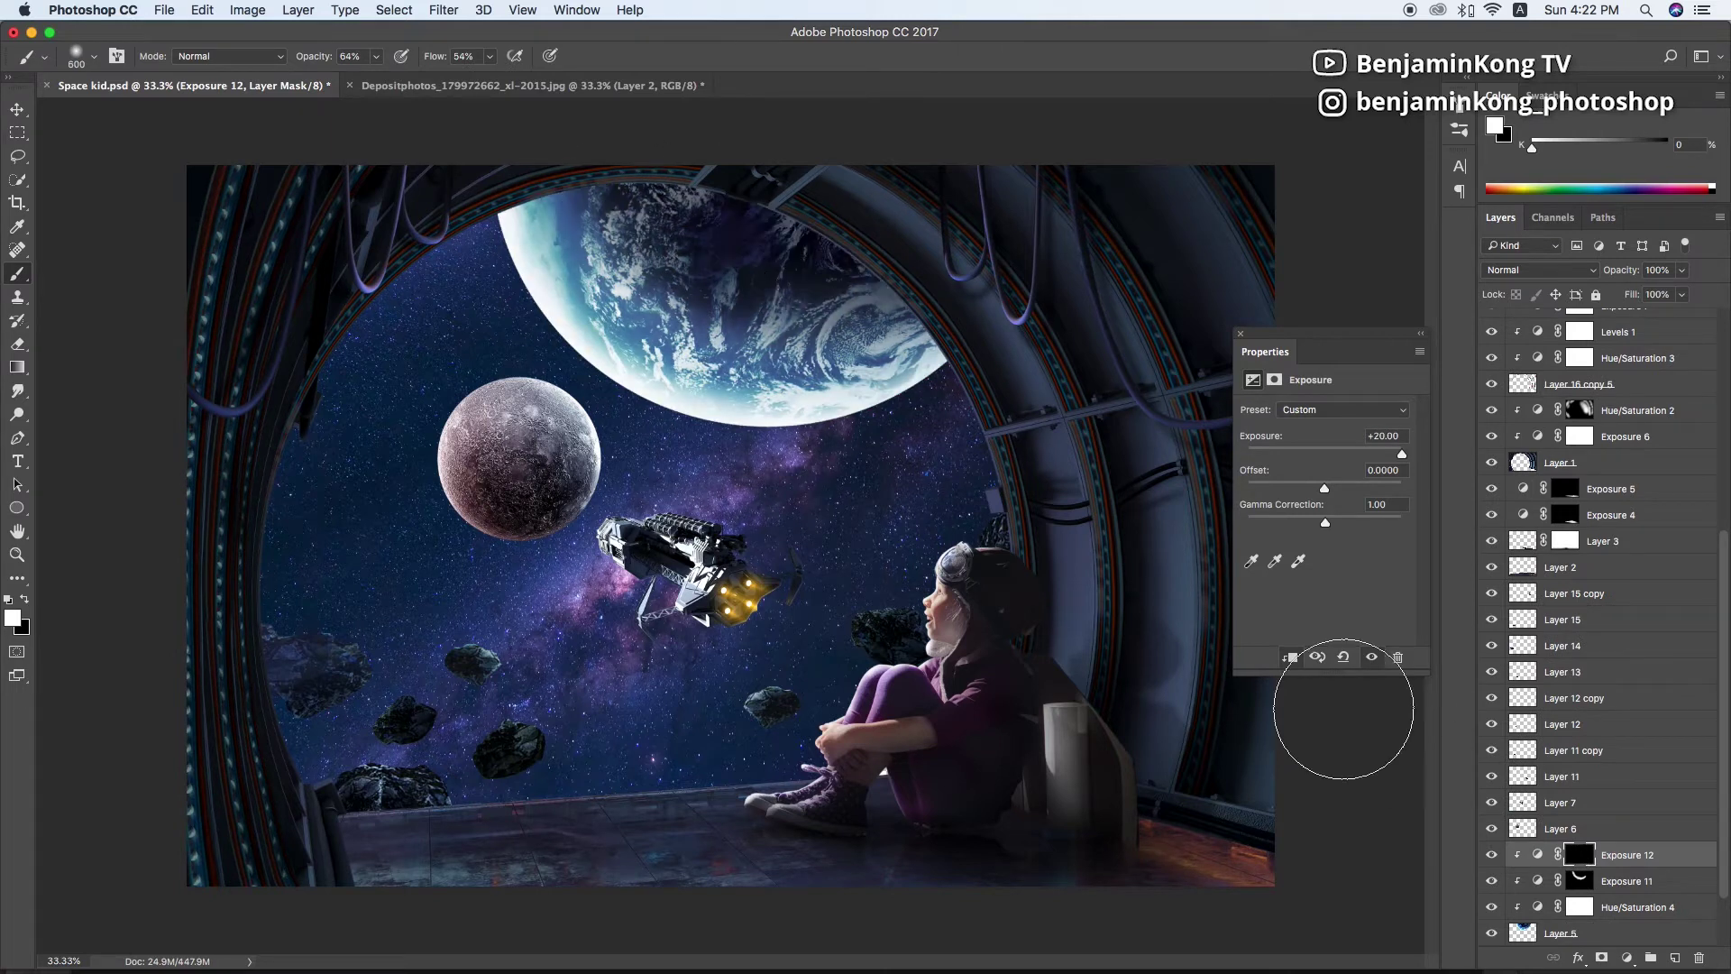
Darken Exposure 12 and paint its mask over the top of the Earth
left_click(1537, 853)
left_click_drag(1401, 454, 1304, 453)
key("x")
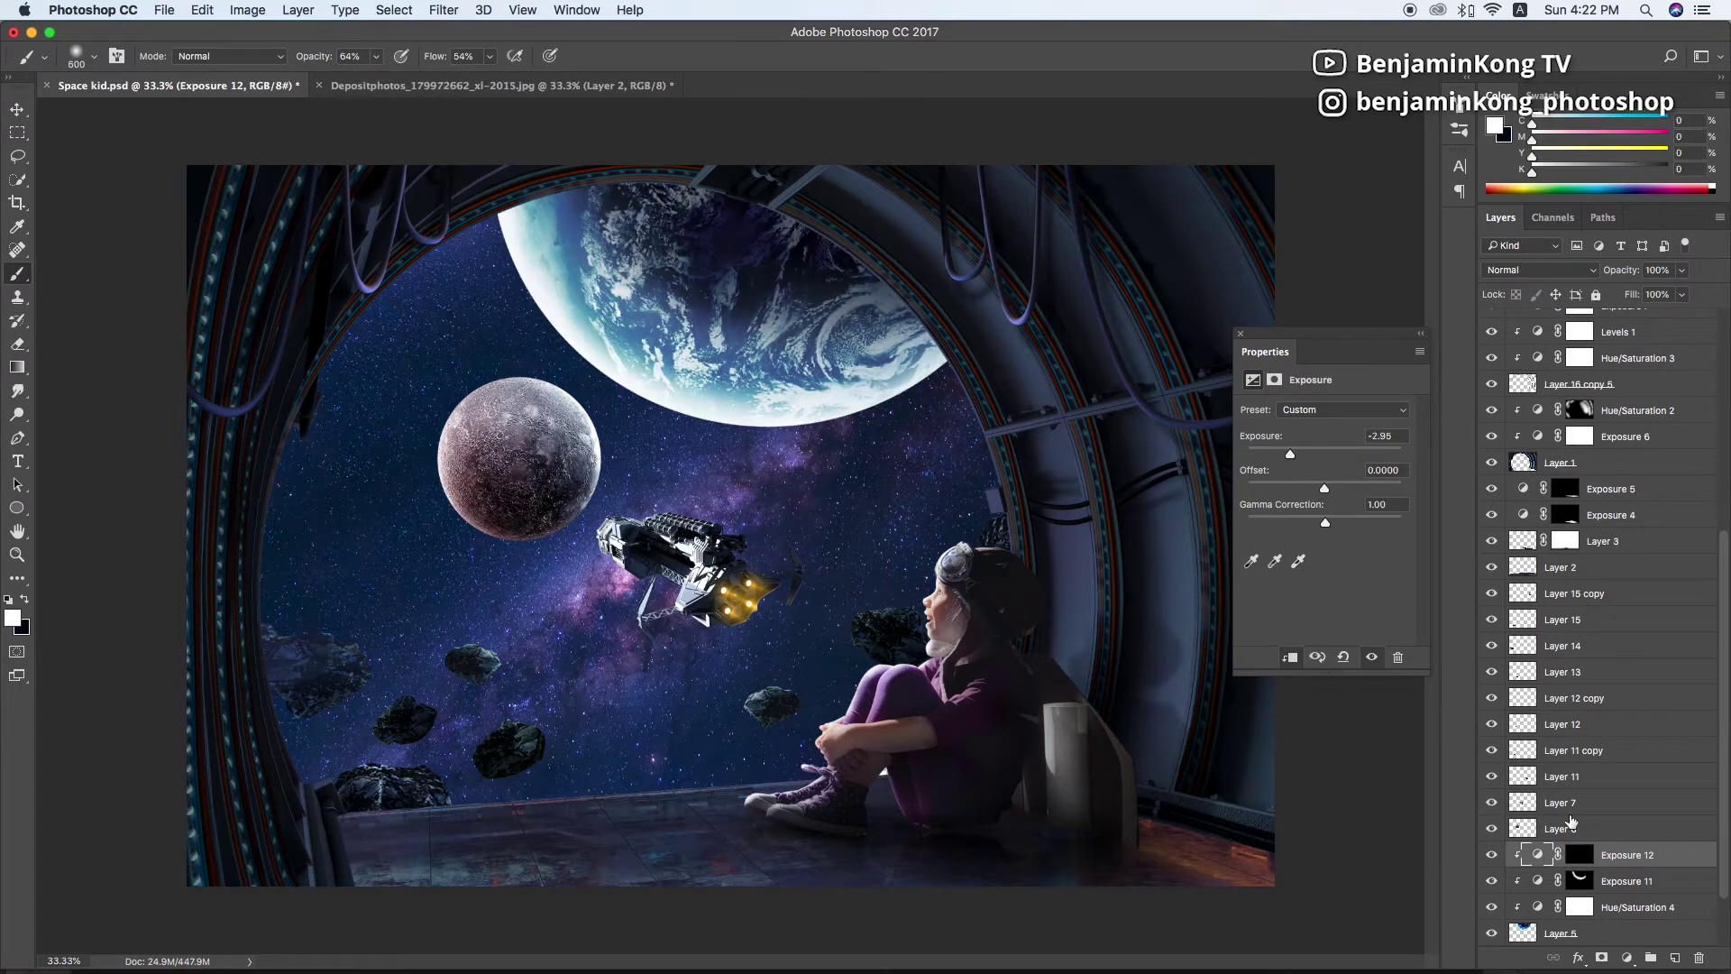
left_click(1273, 379)
key("ctrl+minus")
left_click_drag(829, 172, 1118, 496)
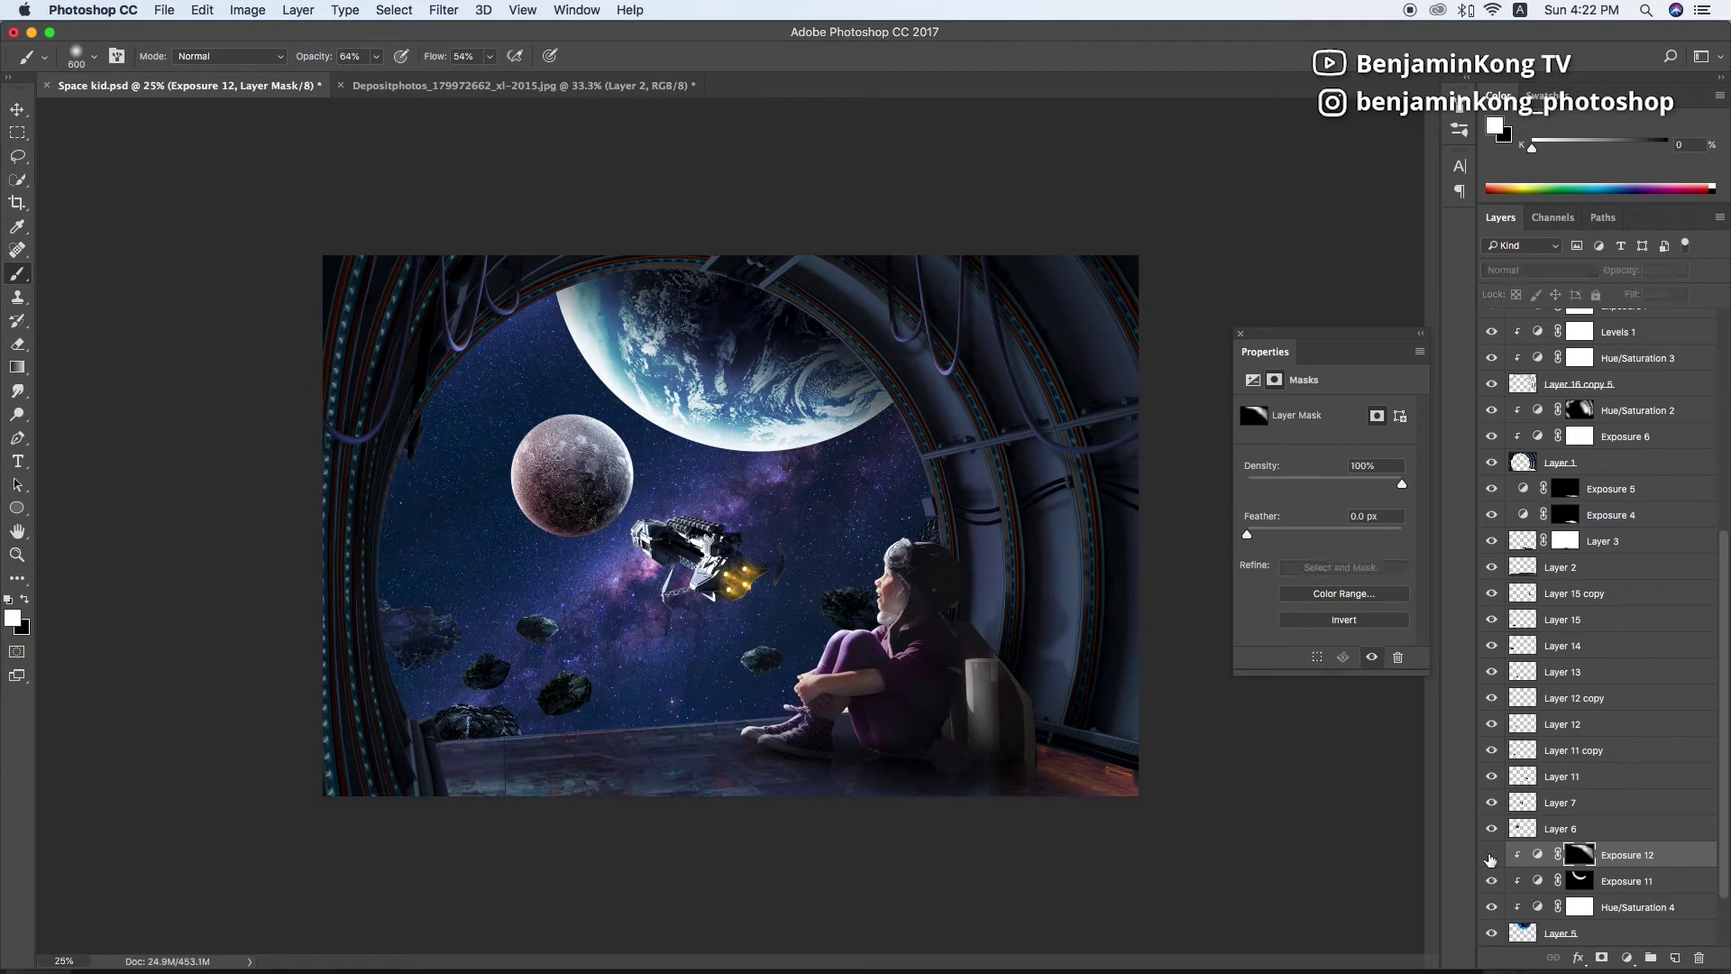
Create a new layer below Layer 5 and set white as the painting colour
left_click(1657, 924)
left_click(1674, 957, "ctrl")
key("i")
left_click(1495, 127)
key("Return")
key("b")
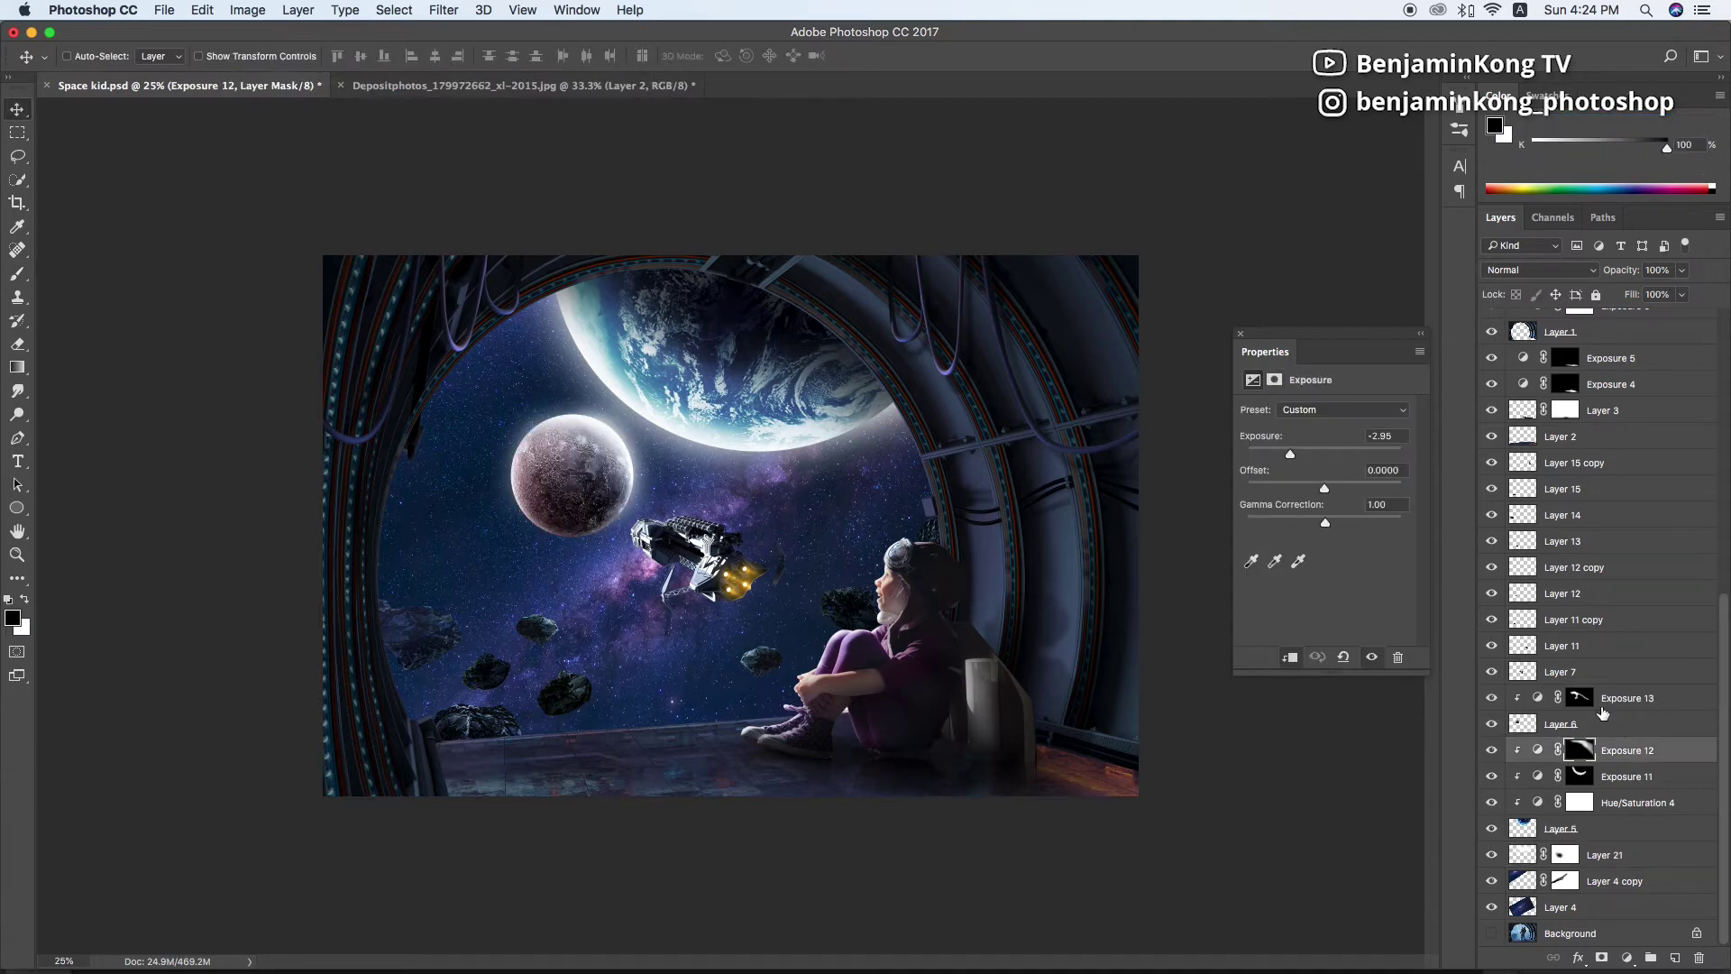
Add a red Solid Color fill in Linear Dodge with an inverted mask
left_click(1628, 958)
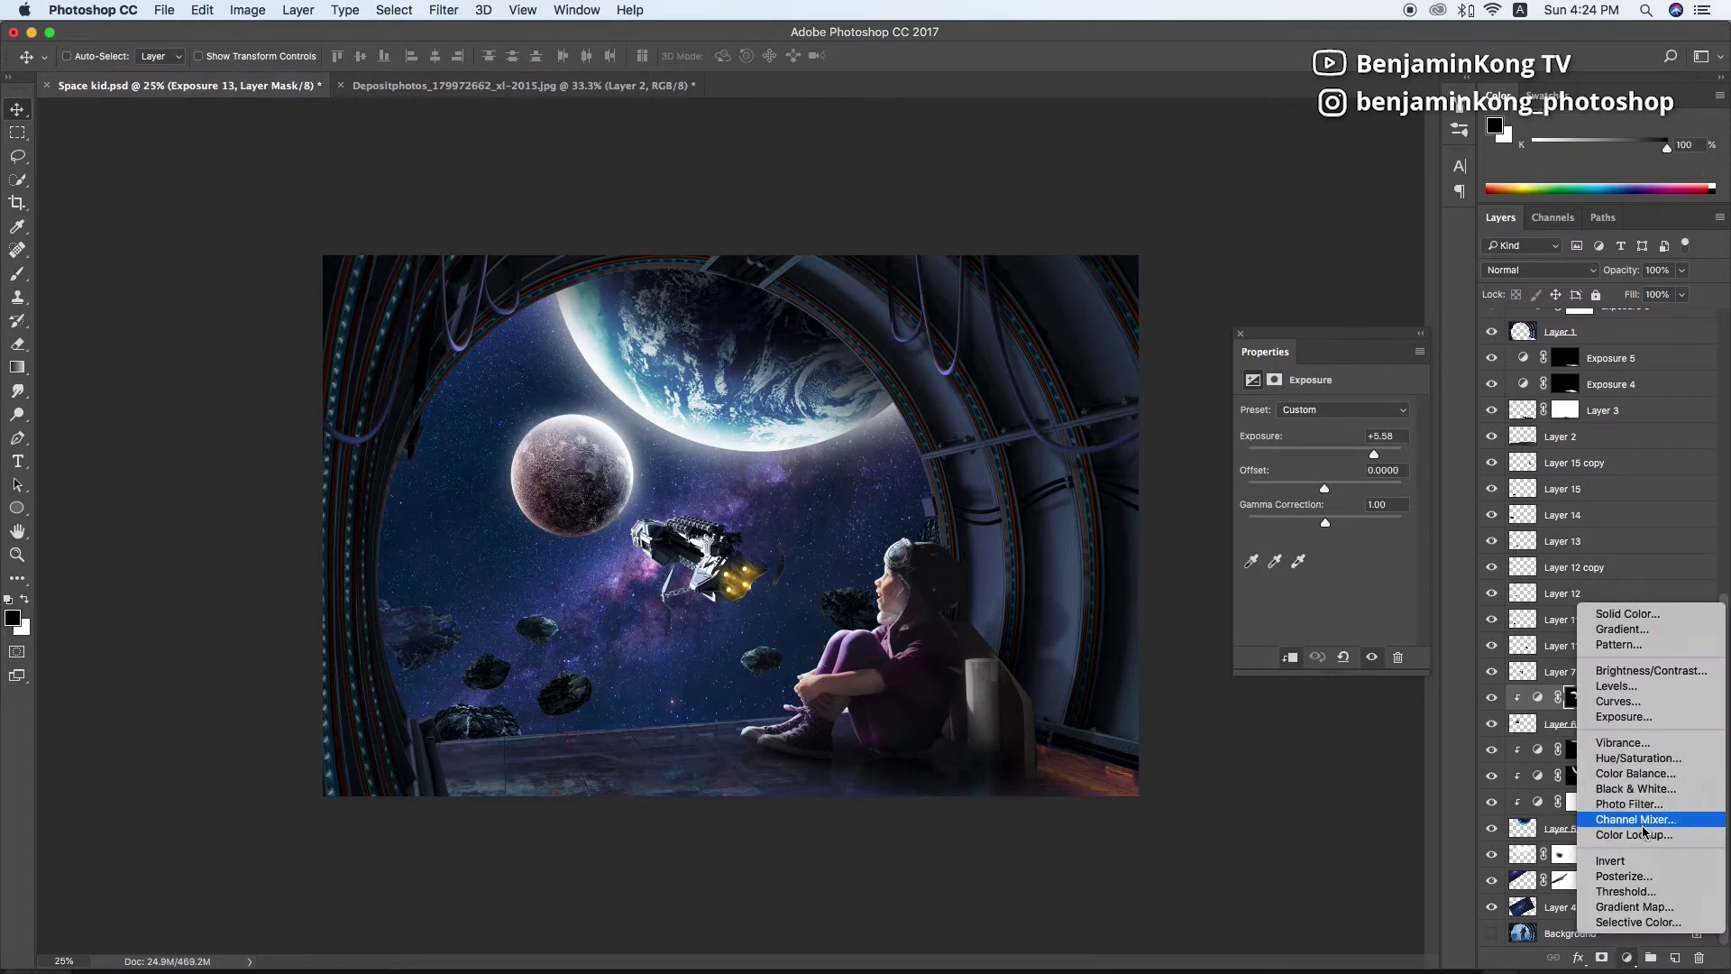
left_click(1628, 613)
left_click(1053, 293)
left_click(1403, 135)
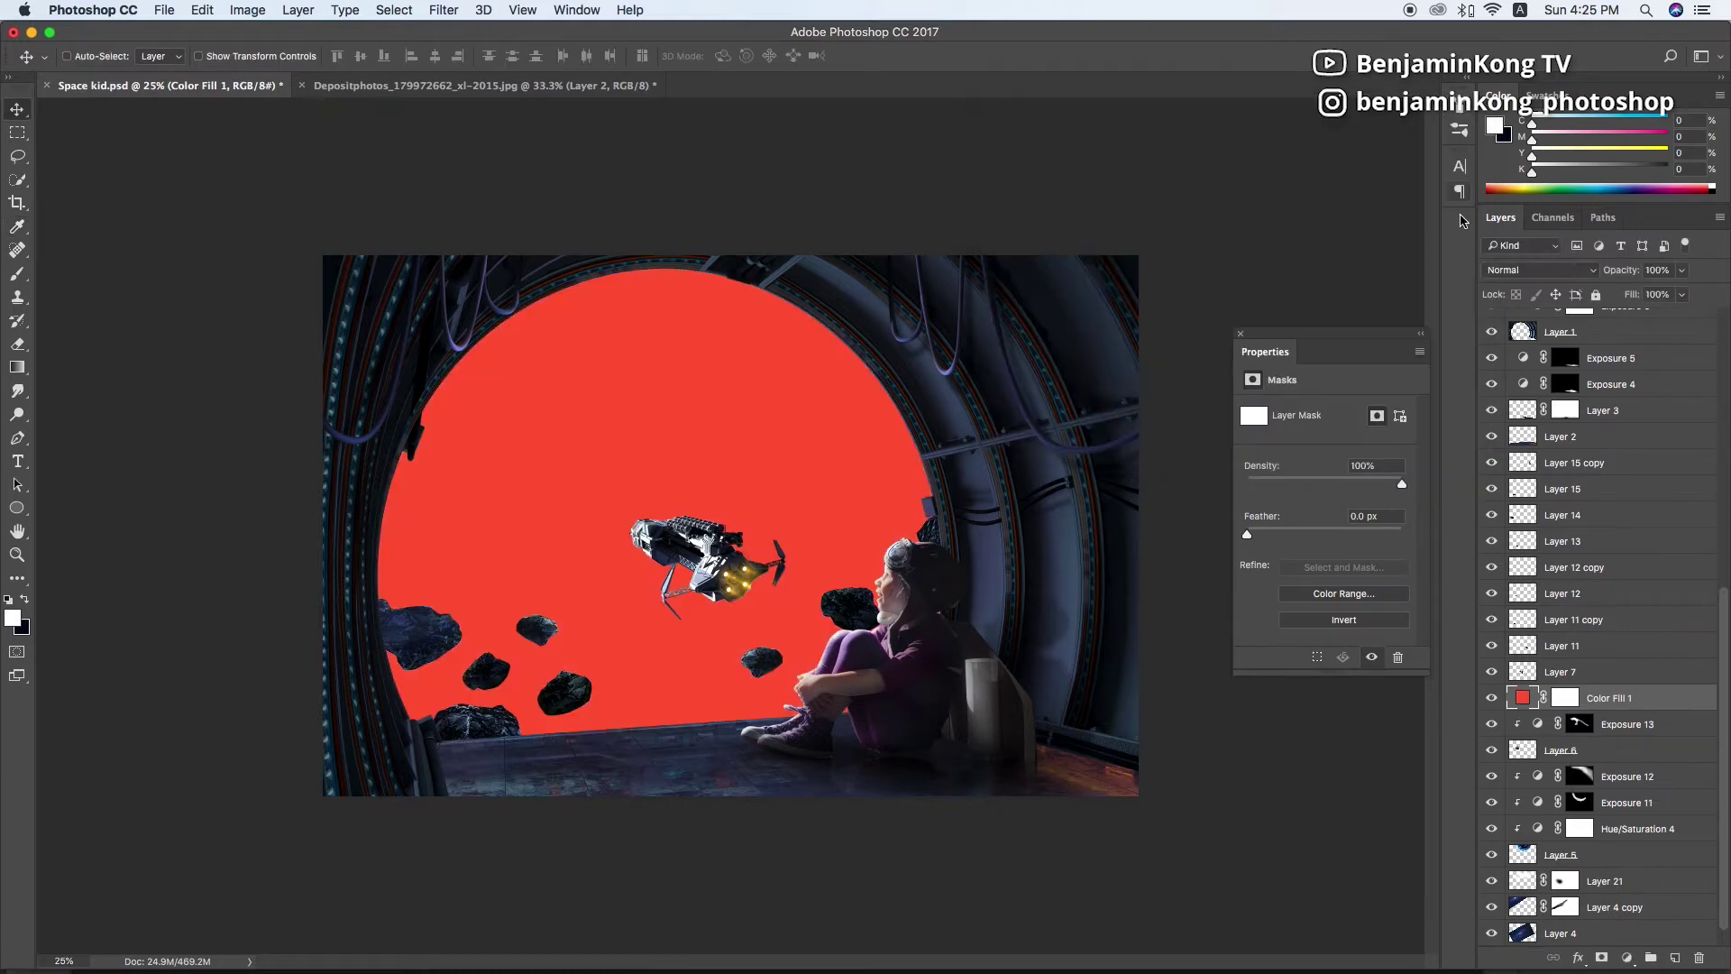
key("Return")
key("ctrl+i")
Paint the red glow around the moon and near the planets with a soft brush
key("b")
mouse_move(668, 424)
left_mouse_down()
mouse_move(539, 442)
mouse_move(631, 388)
mouse_move(674, 403)
left_mouse_up()
key("bracketleft")
key("bracketleft")
key("bracketleft")
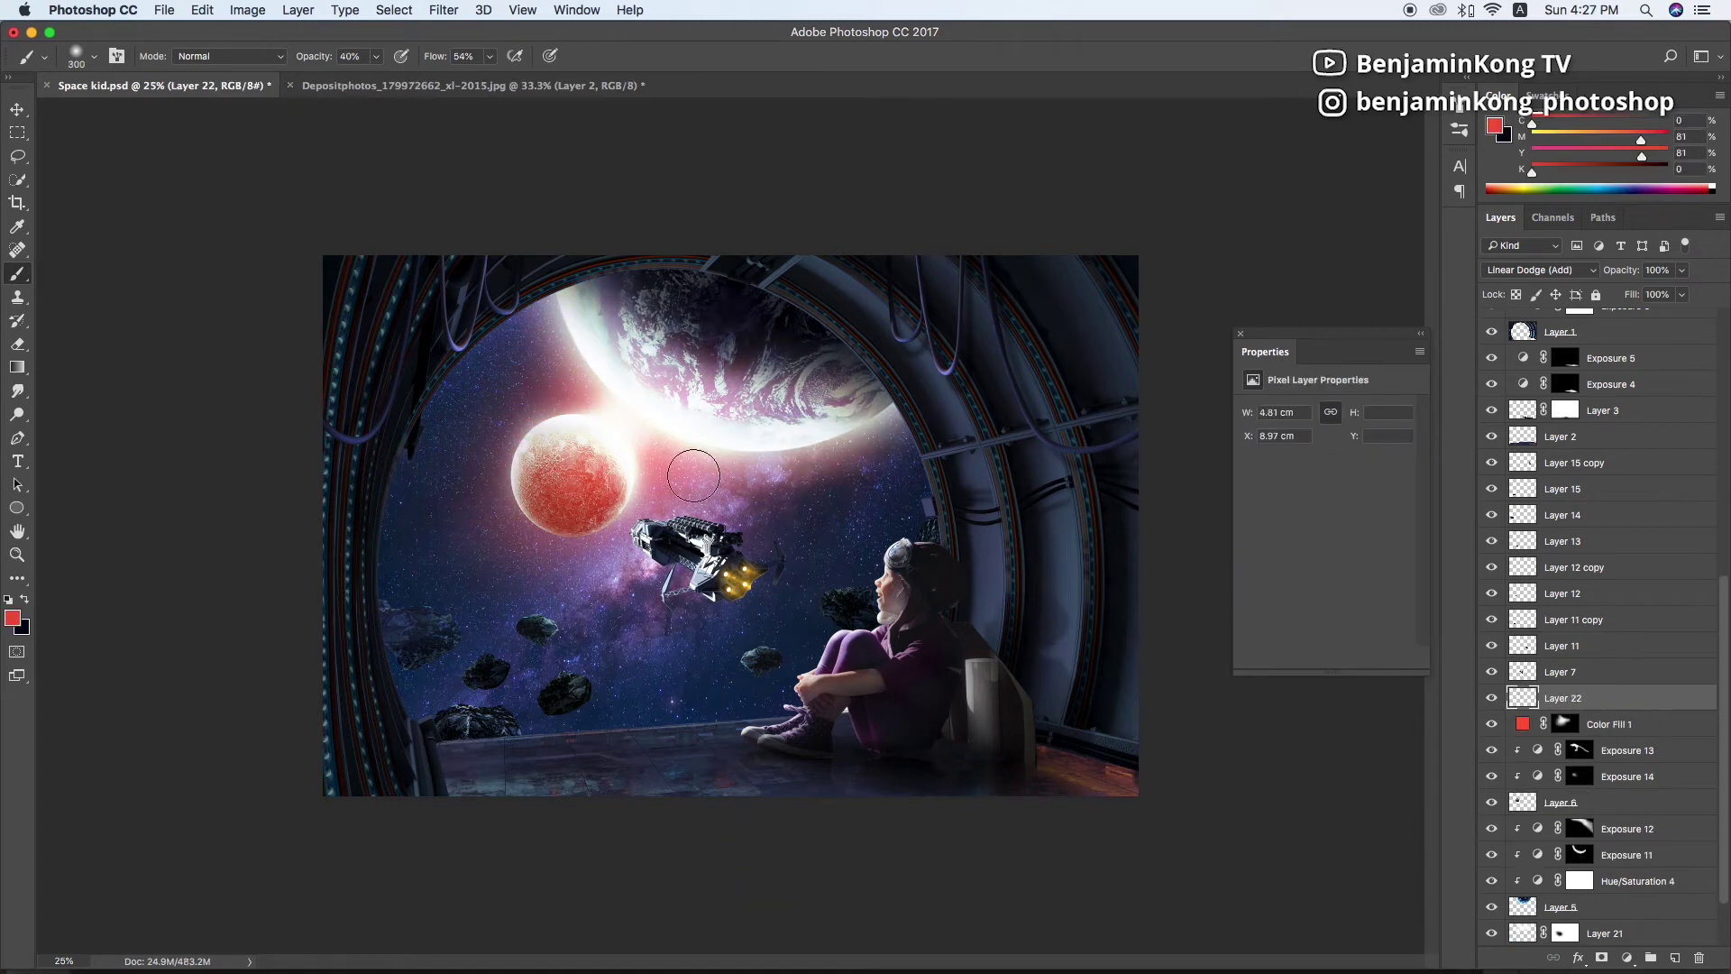
mouse_move(693, 475)
left_mouse_down()
mouse_move(631, 422)
mouse_move(656, 403)
left_mouse_up()
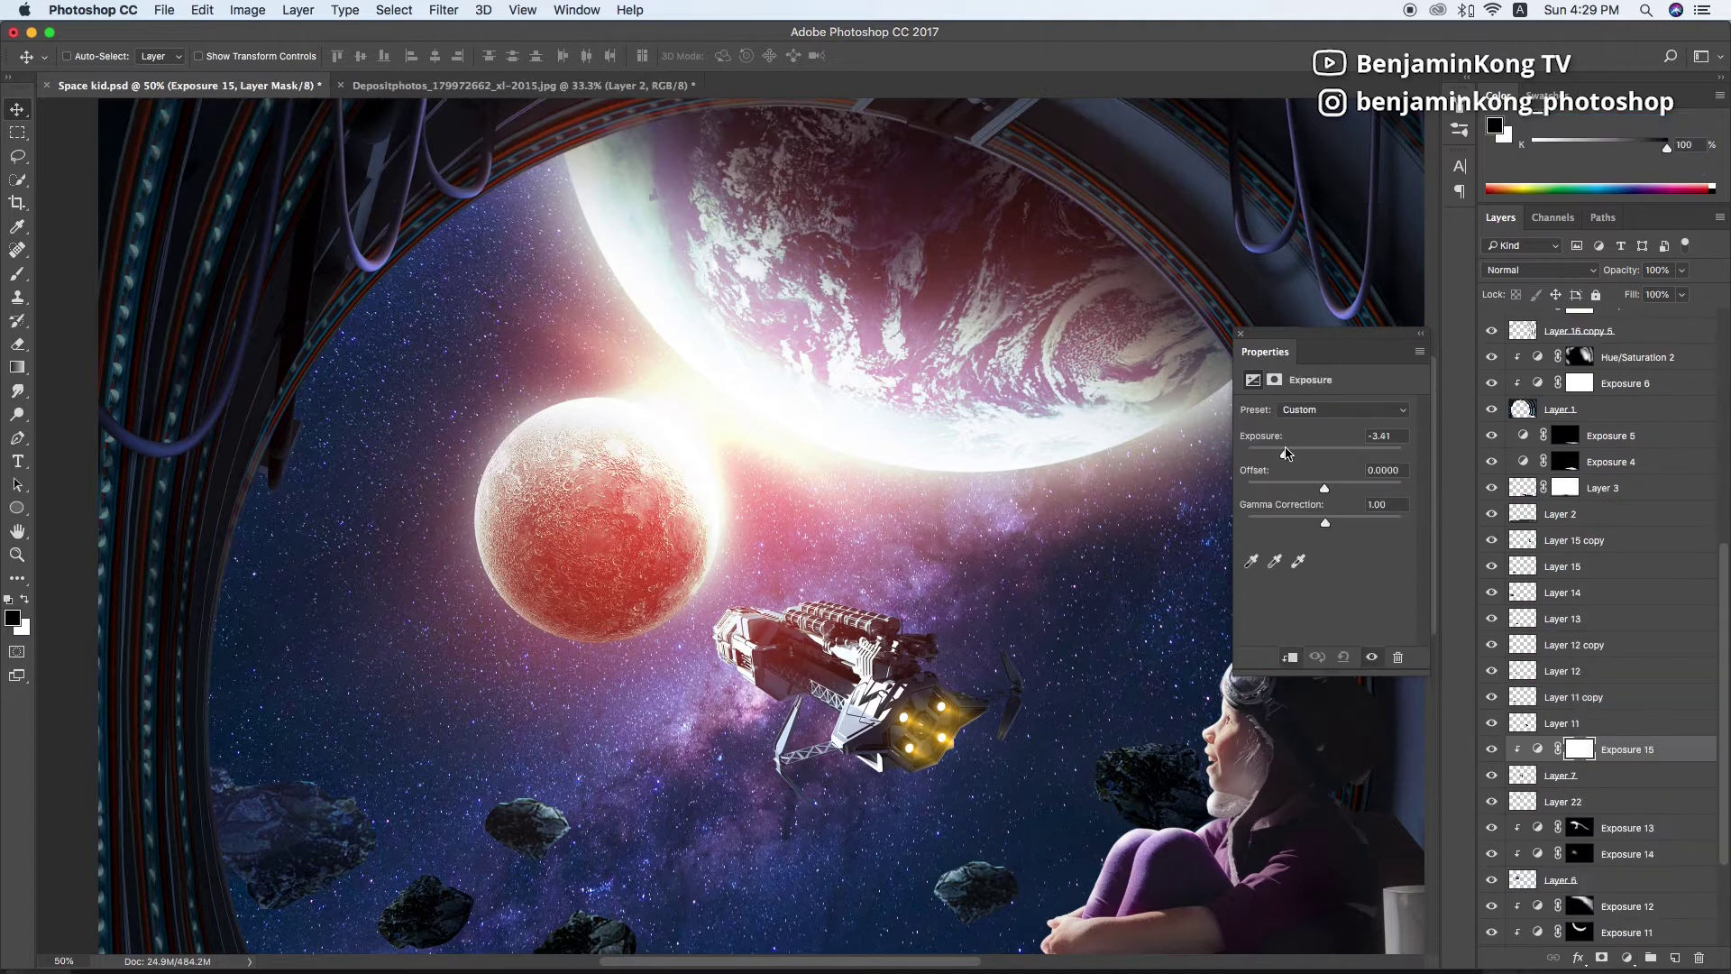
Lower Exposure 15 and paint its mask with a larger brush to shade the spaceship
left_click_drag(1291, 451, 1280, 451)
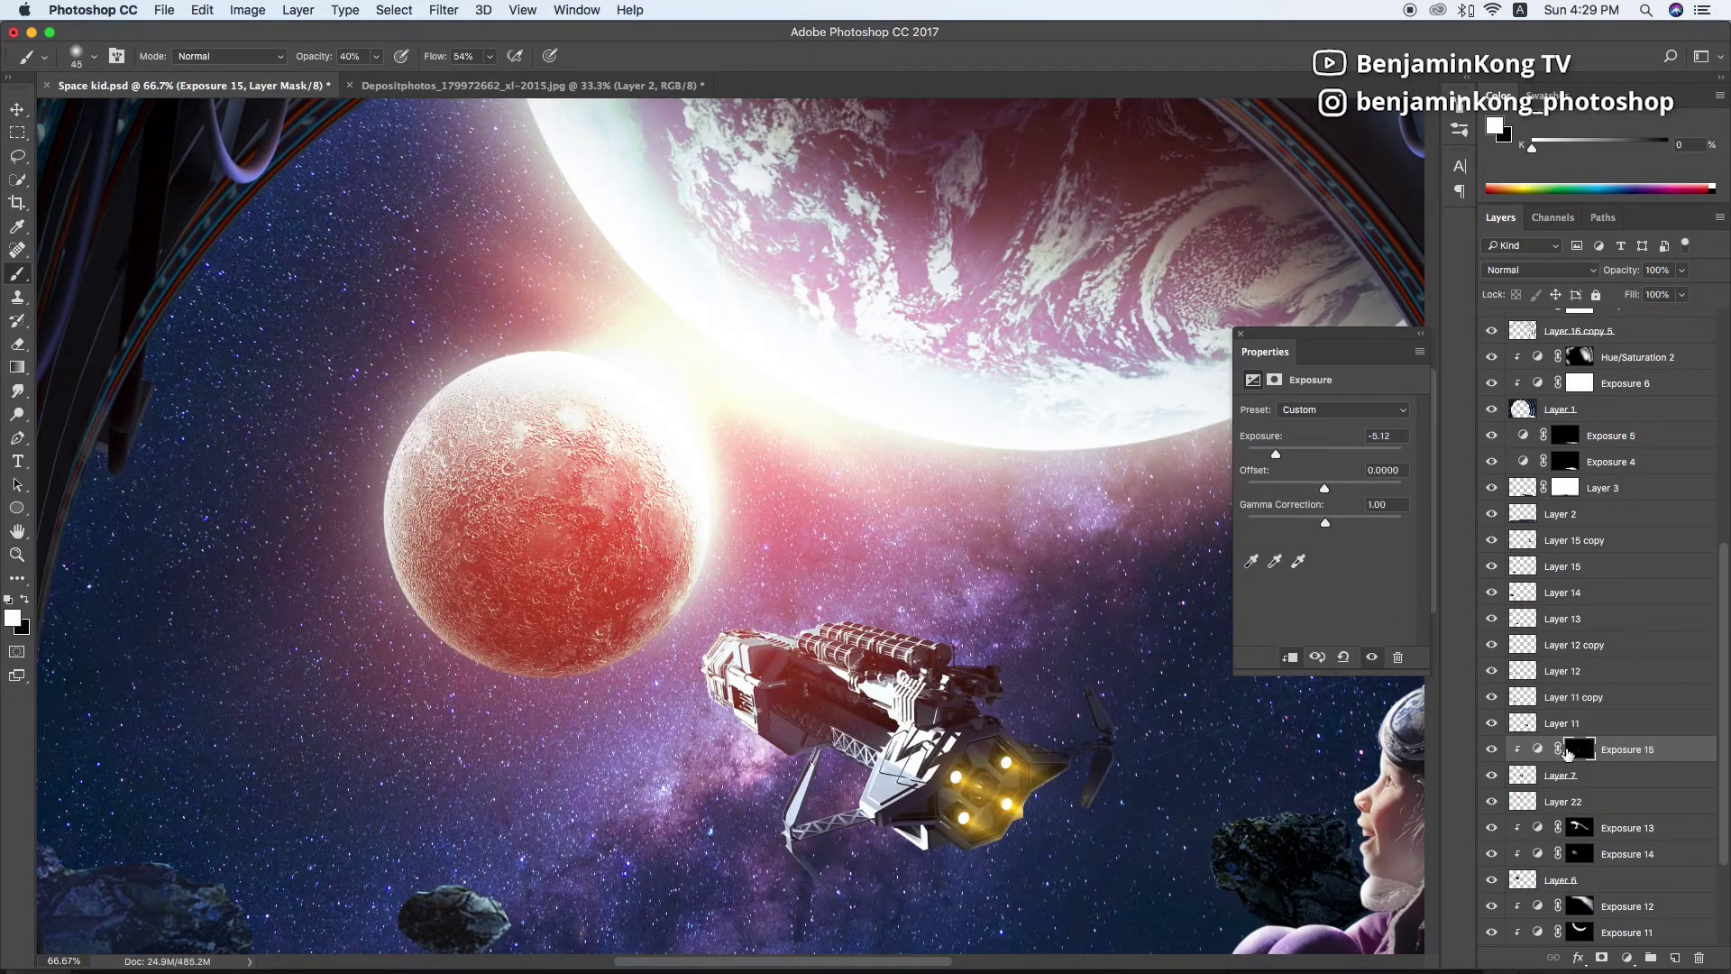
left_click(1571, 753)
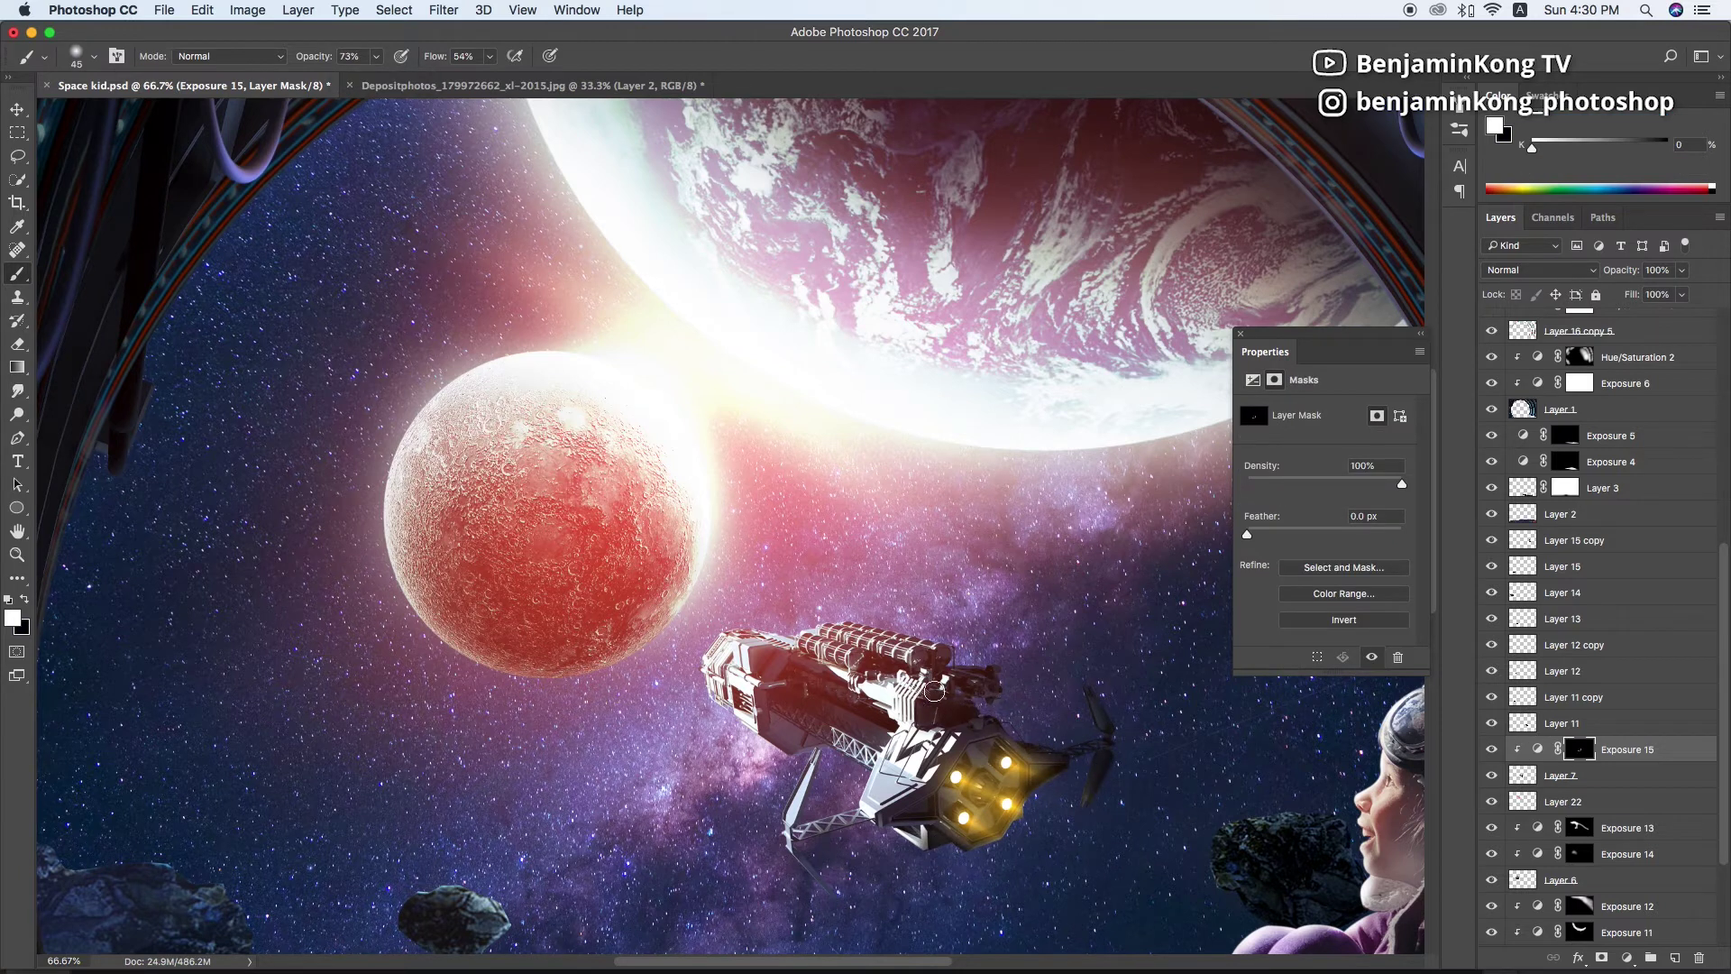
key("bracketright")
key("bracketright")
key("bracketright")
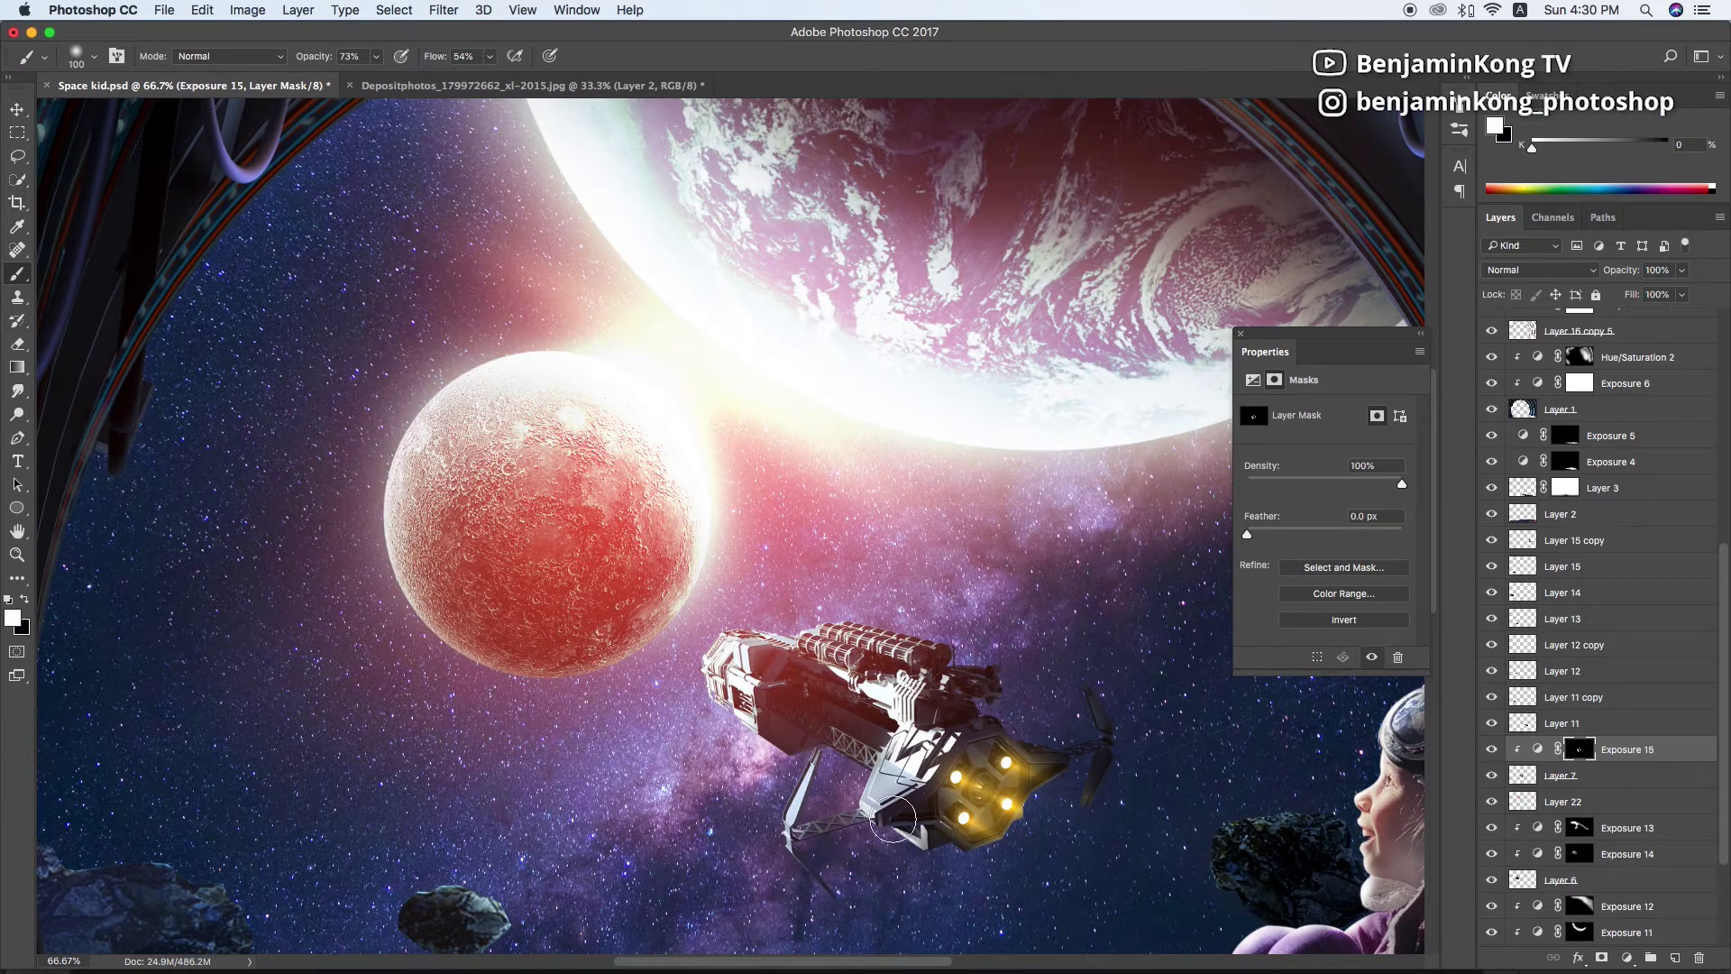
scroll(1120, 714, "down", 3)
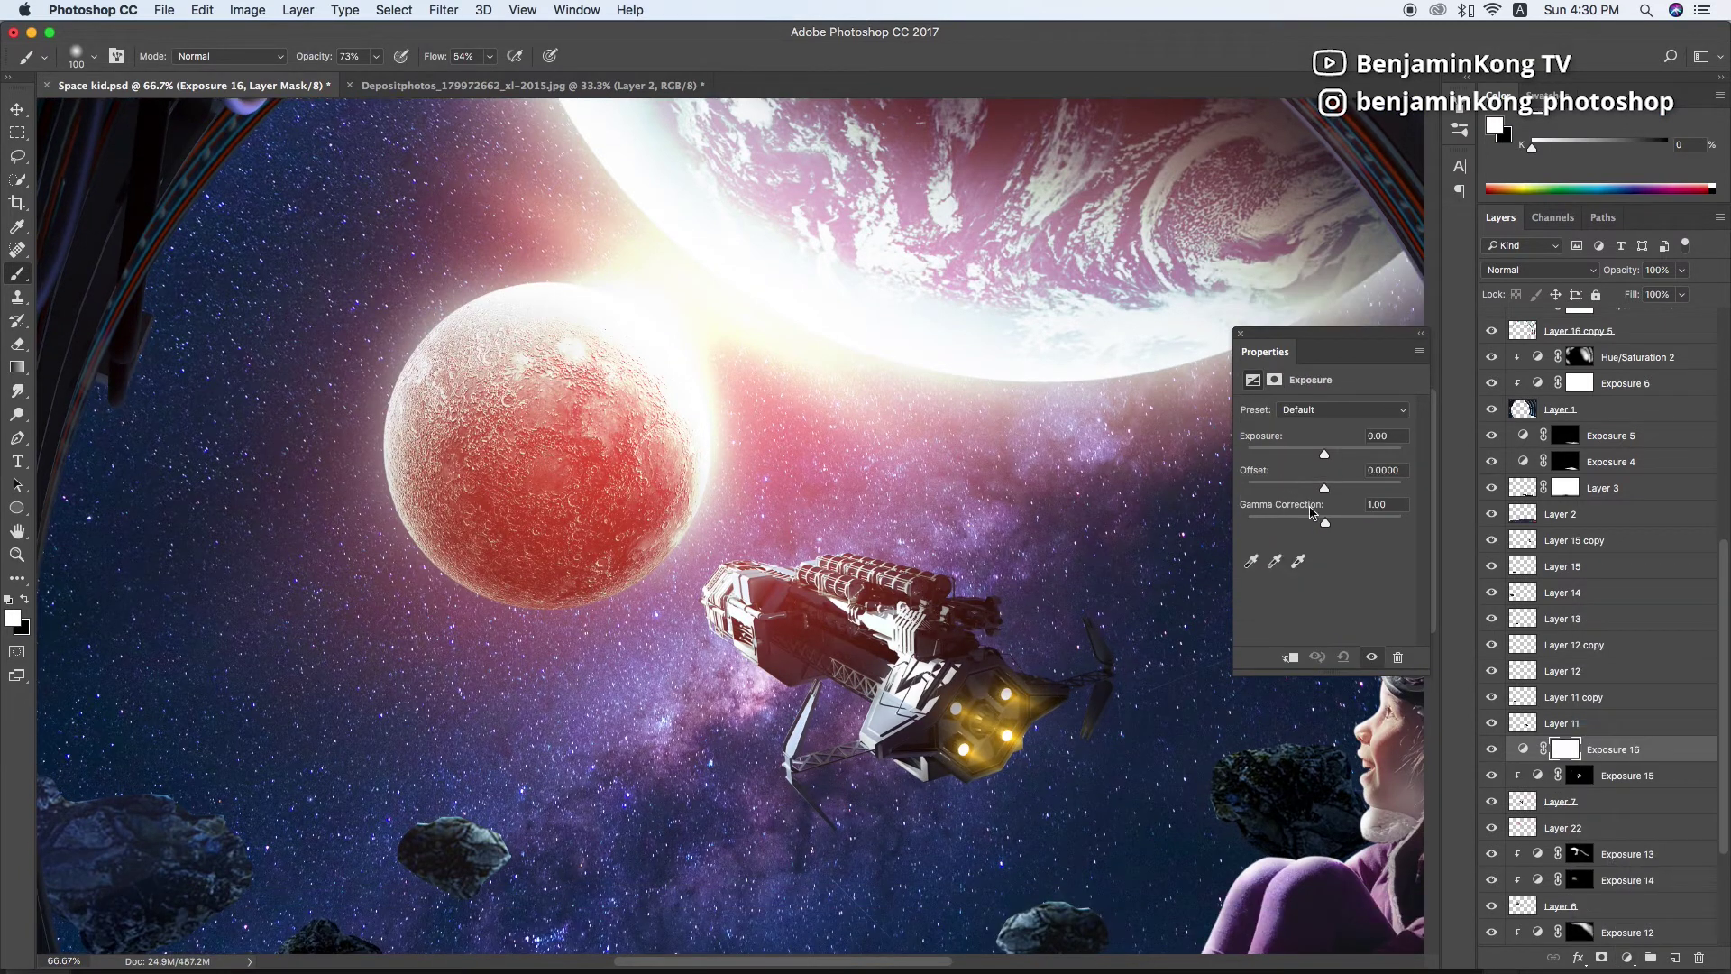
Clip Exposure 16 to the ship, raise its Exposure, and invert its mask
key("ctrl+alt+g")
left_click_drag(1325, 454, 1357, 454)
left_click(1274, 380)
key("ctrl+i")
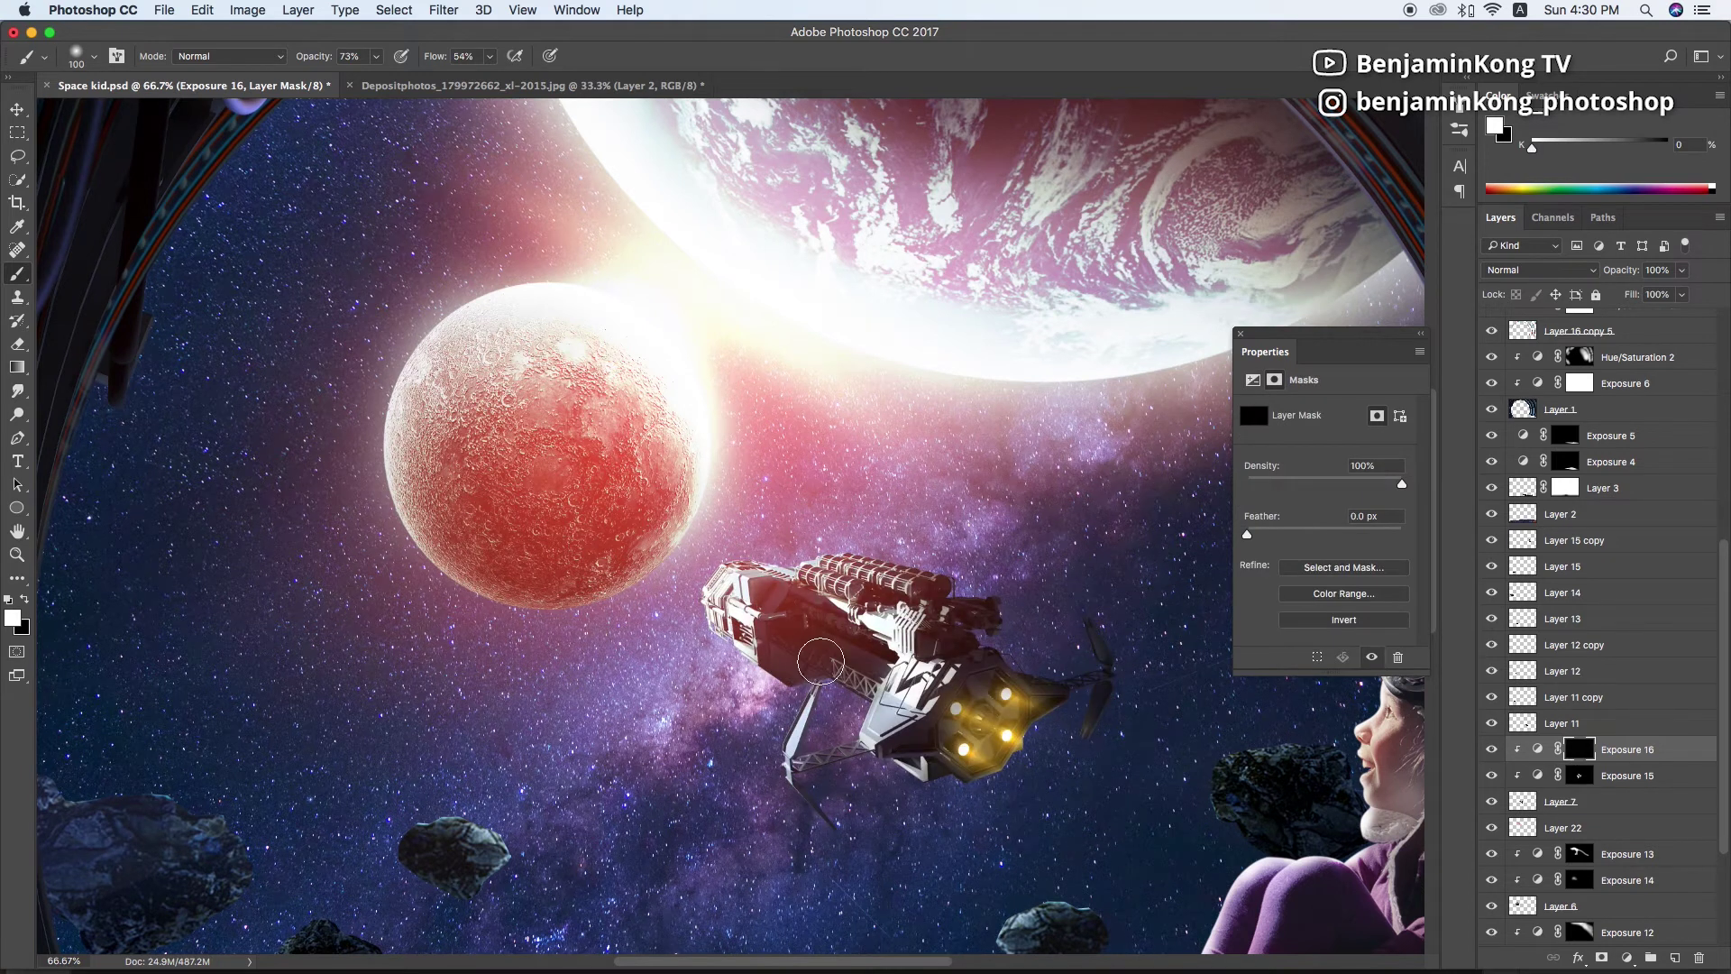
key("bracketleft")
scroll(725, 566, "up", 1)
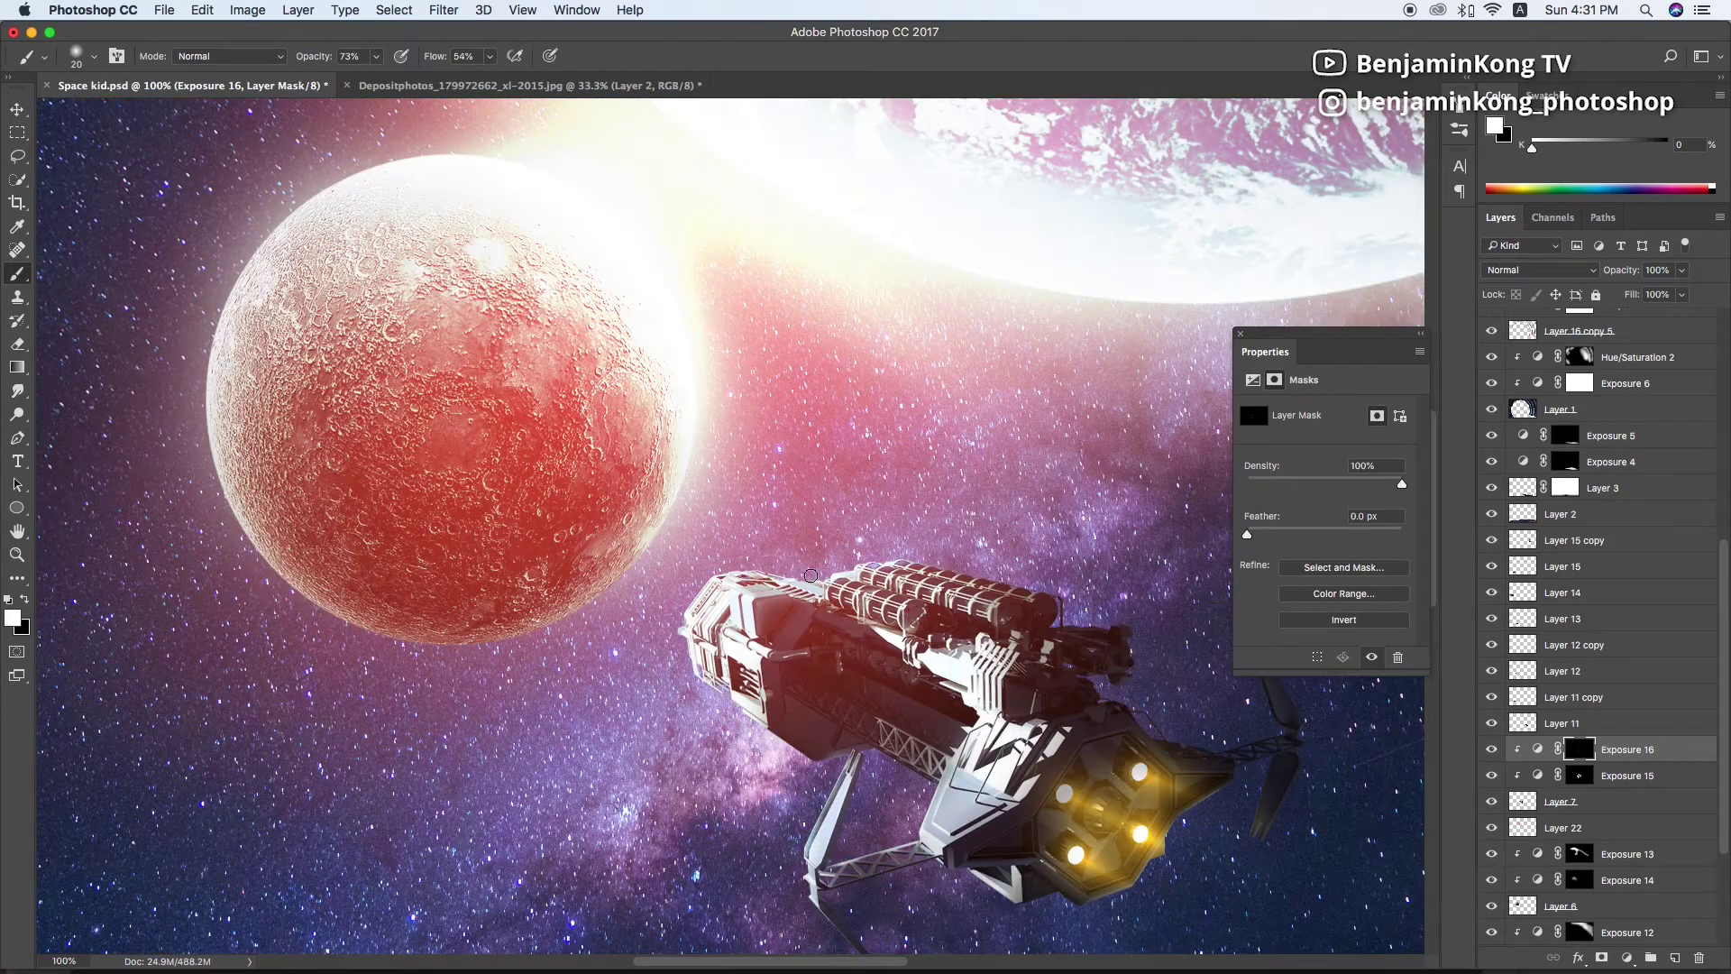
Check Exposure 15's settings and set a larger, lower-opacity brush for Exposure 16's mask
double_click(1627, 775)
left_click(1538, 760)
key("bracketright")
key("bracketright")
key("bracketright")
key("4")
key("9")
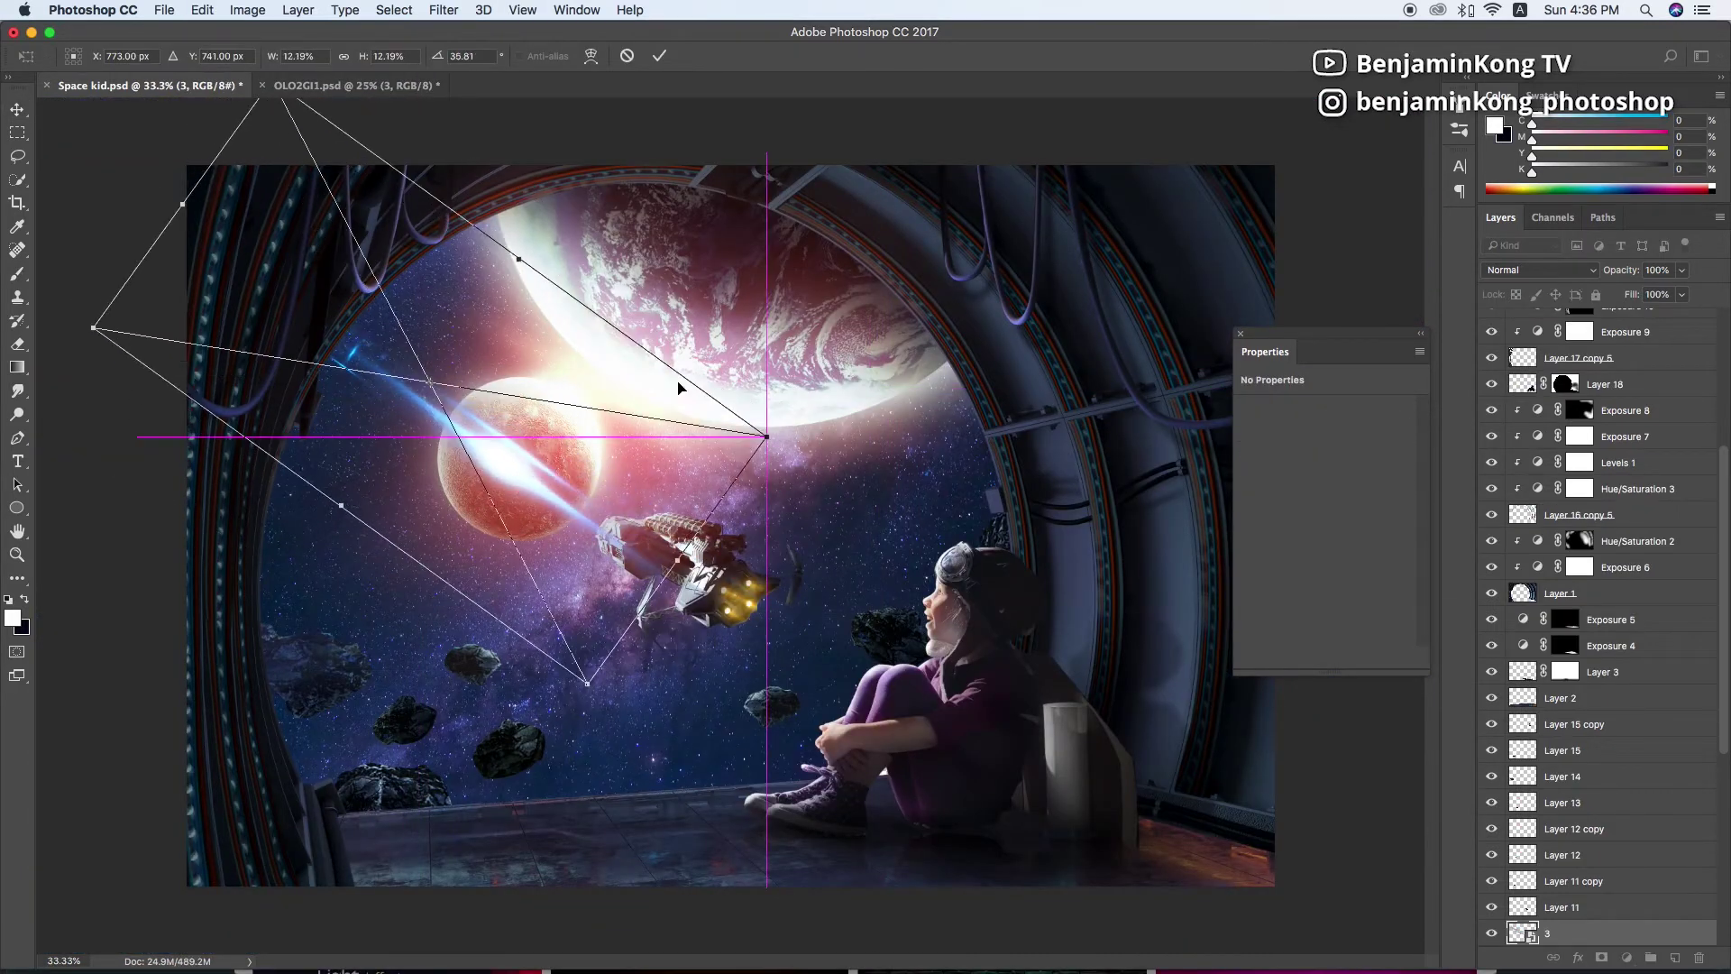
Reposition and commit the blue lens flare's transform near the moon
key("Return")
mouse_move(721, 388)
left_mouse_down()
mouse_move(766, 367)
mouse_move(967, 424)
left_mouse_up()
key("ctrl+t")
key("Return")
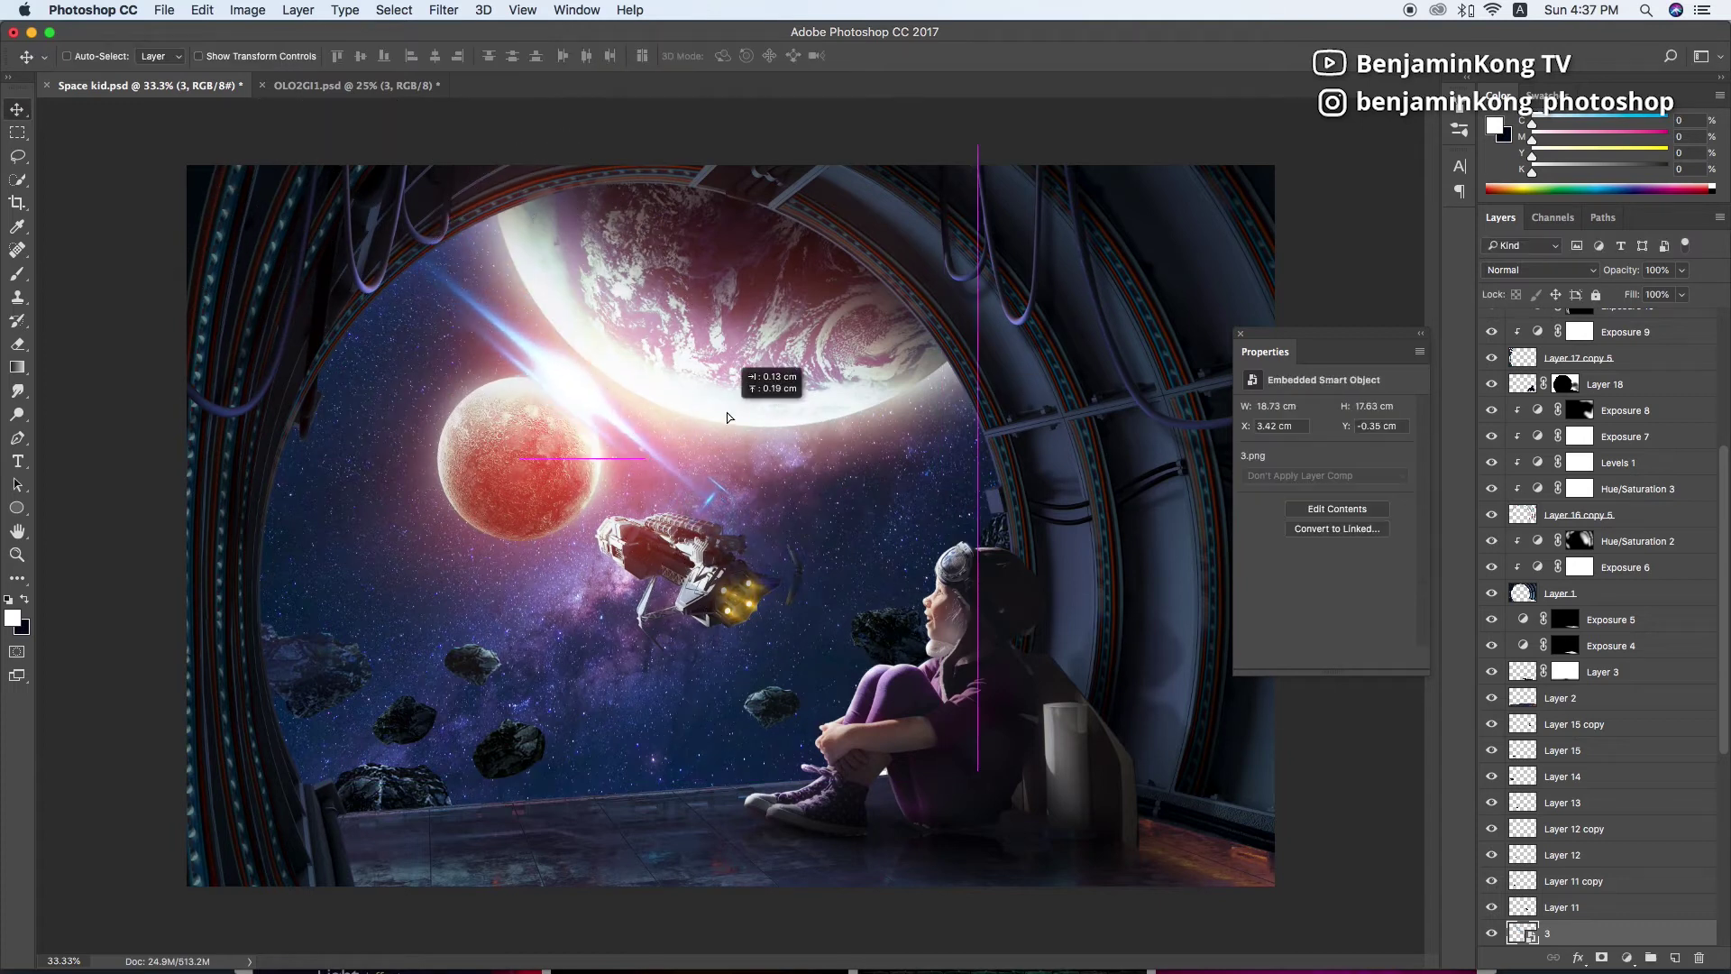
Rasterize the flare layer and blend it in Screen mode
right_click(1630, 938)
left_click(1439, 495)
left_click(1540, 269)
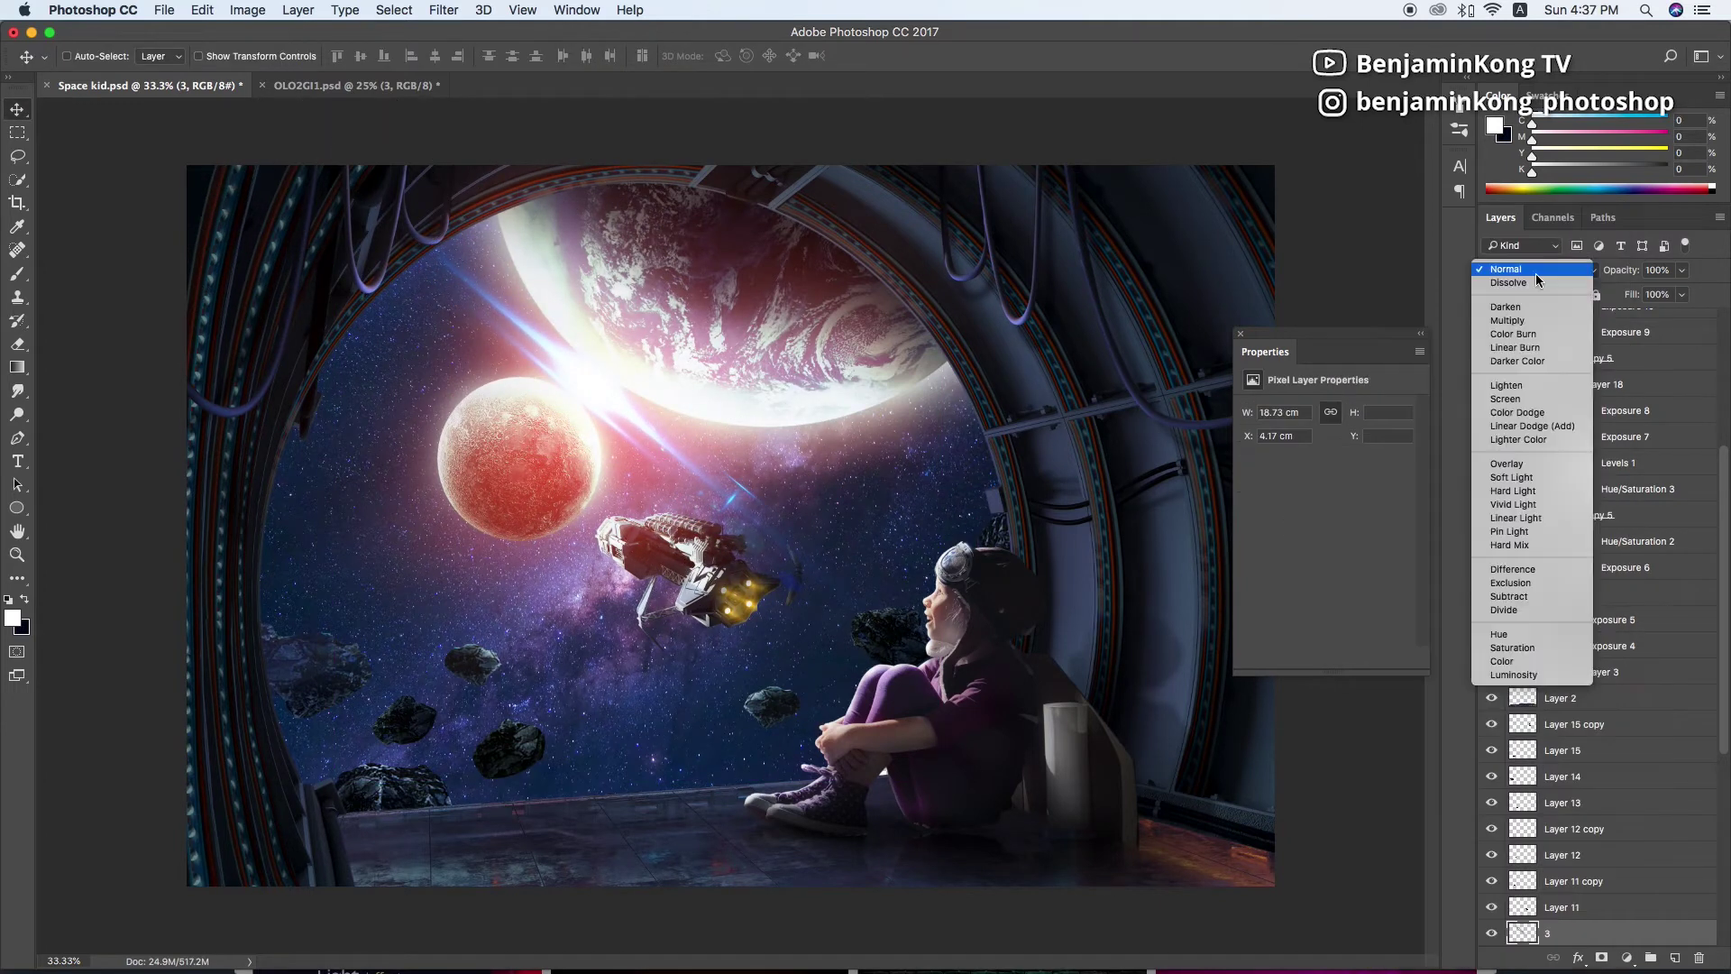
left_click(1533, 400)
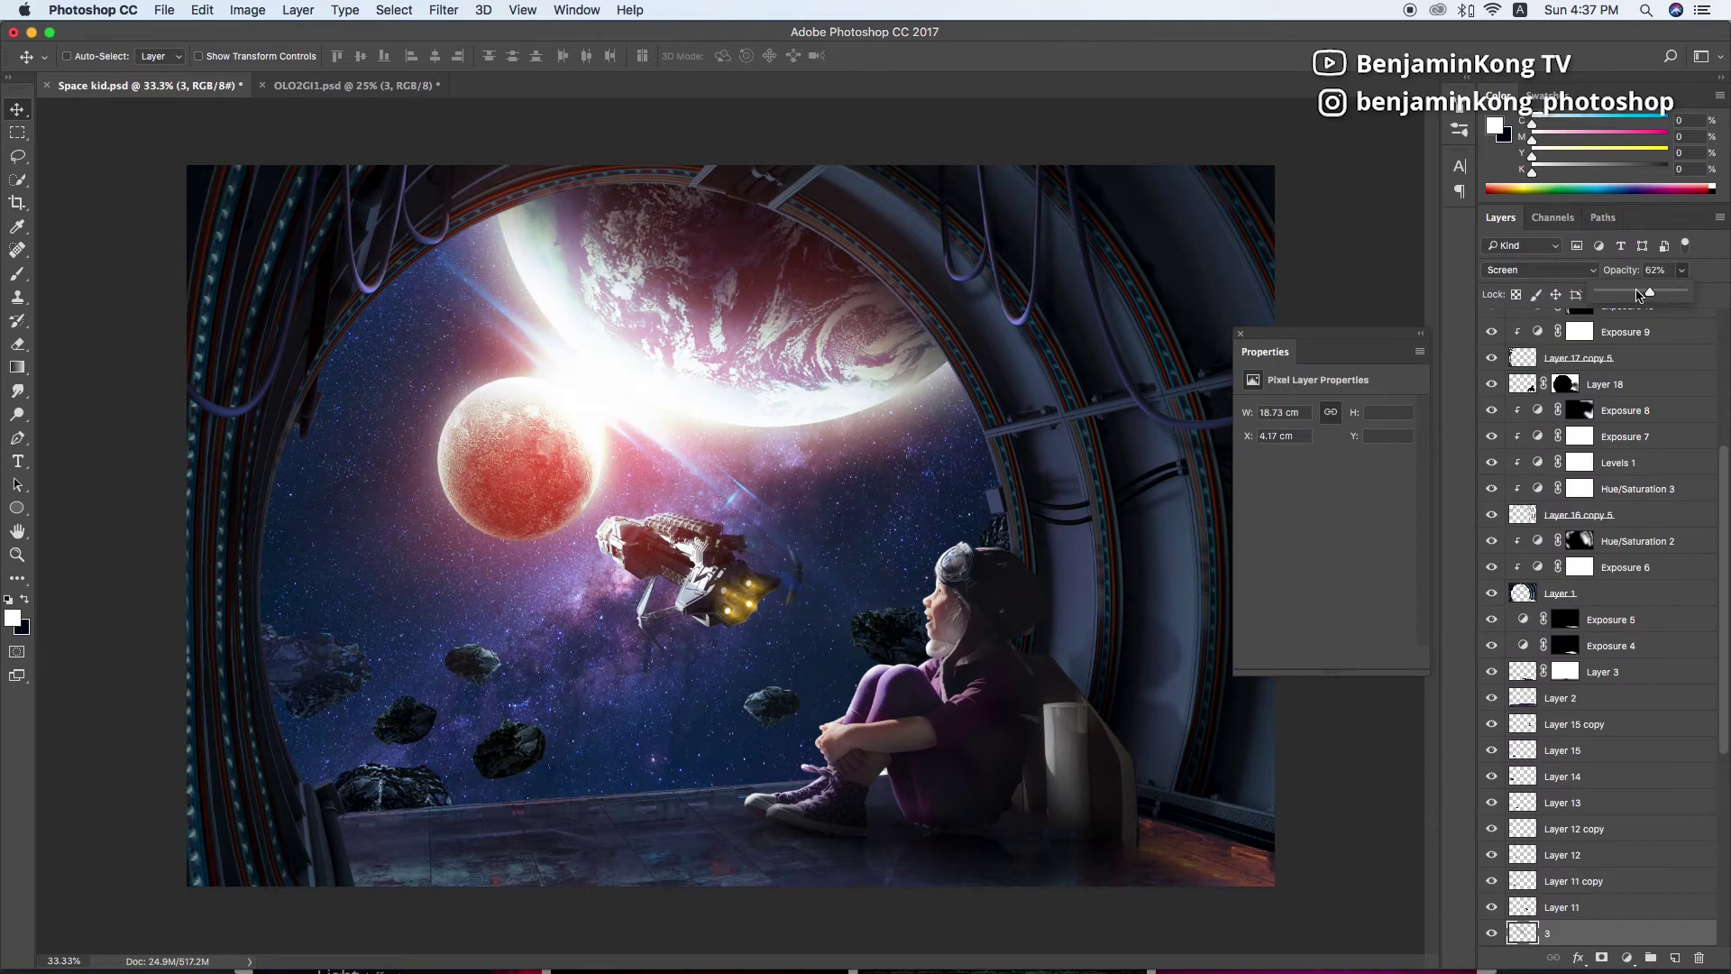
left_click_drag(1634, 294, 1686, 294)
left_click(1601, 957)
Mask the flare, zoom in on the spaceship's engines, and bring up Hue/Saturation
right_click(1622, 933)
left_click(1333, 511)
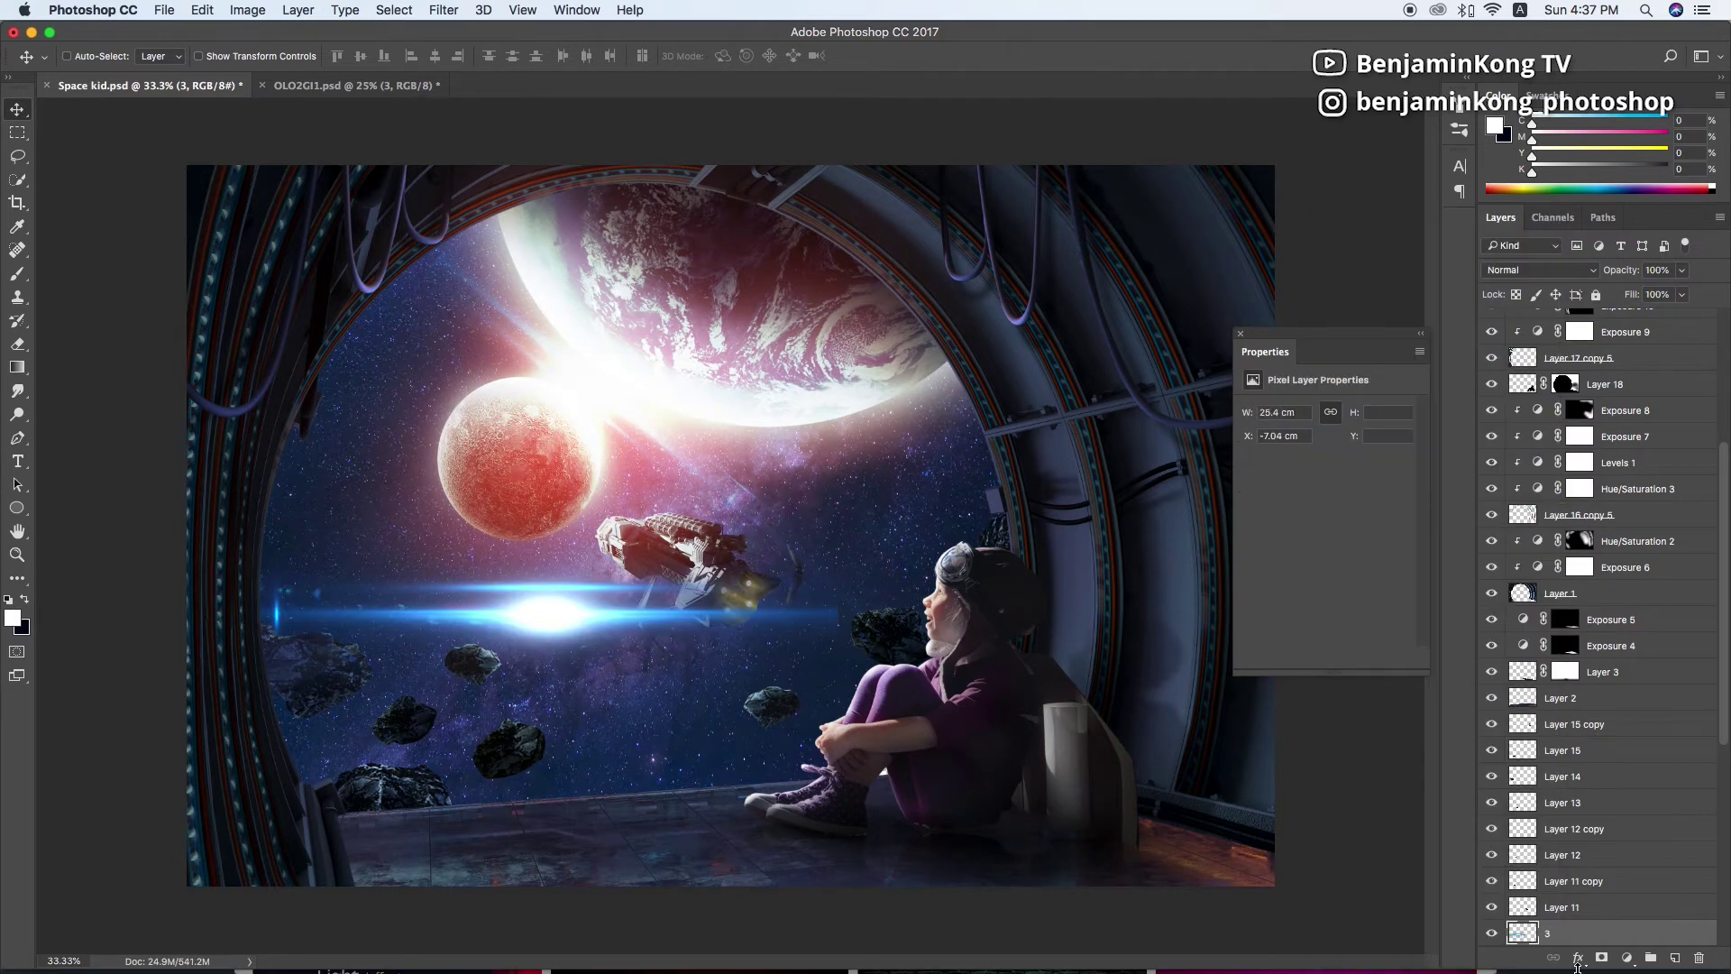
key("b")
key("v")
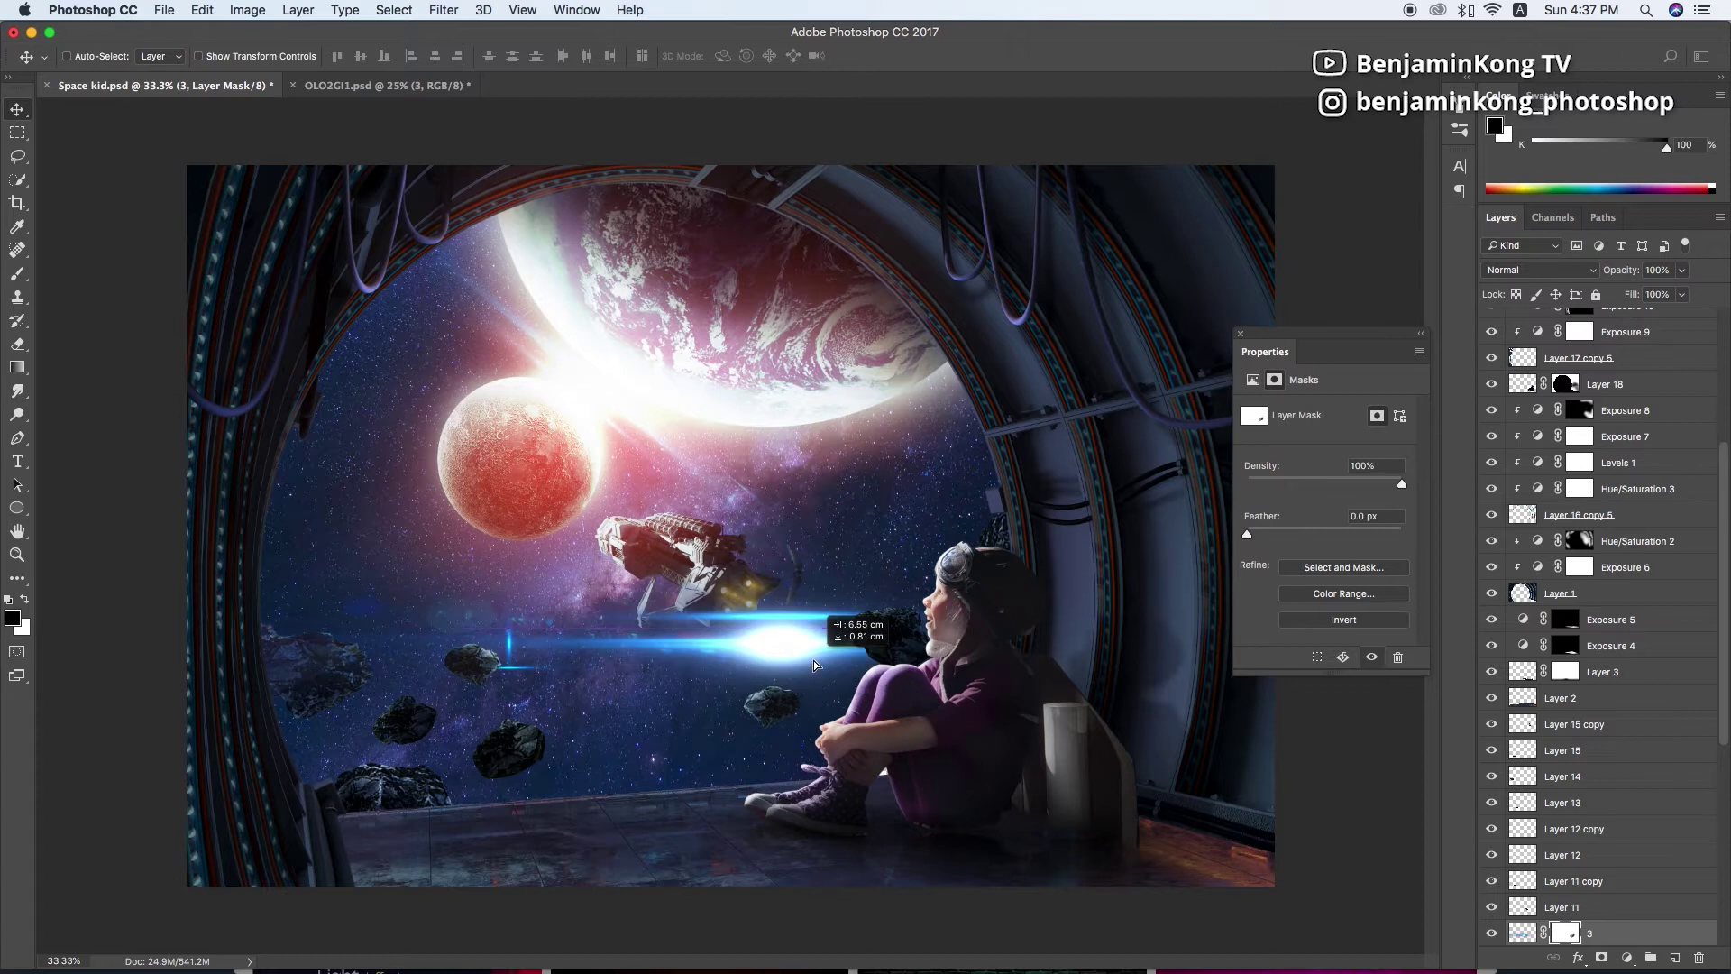
key("ctrl+plus")
key("ctrl+2")
key("ctrl+u")
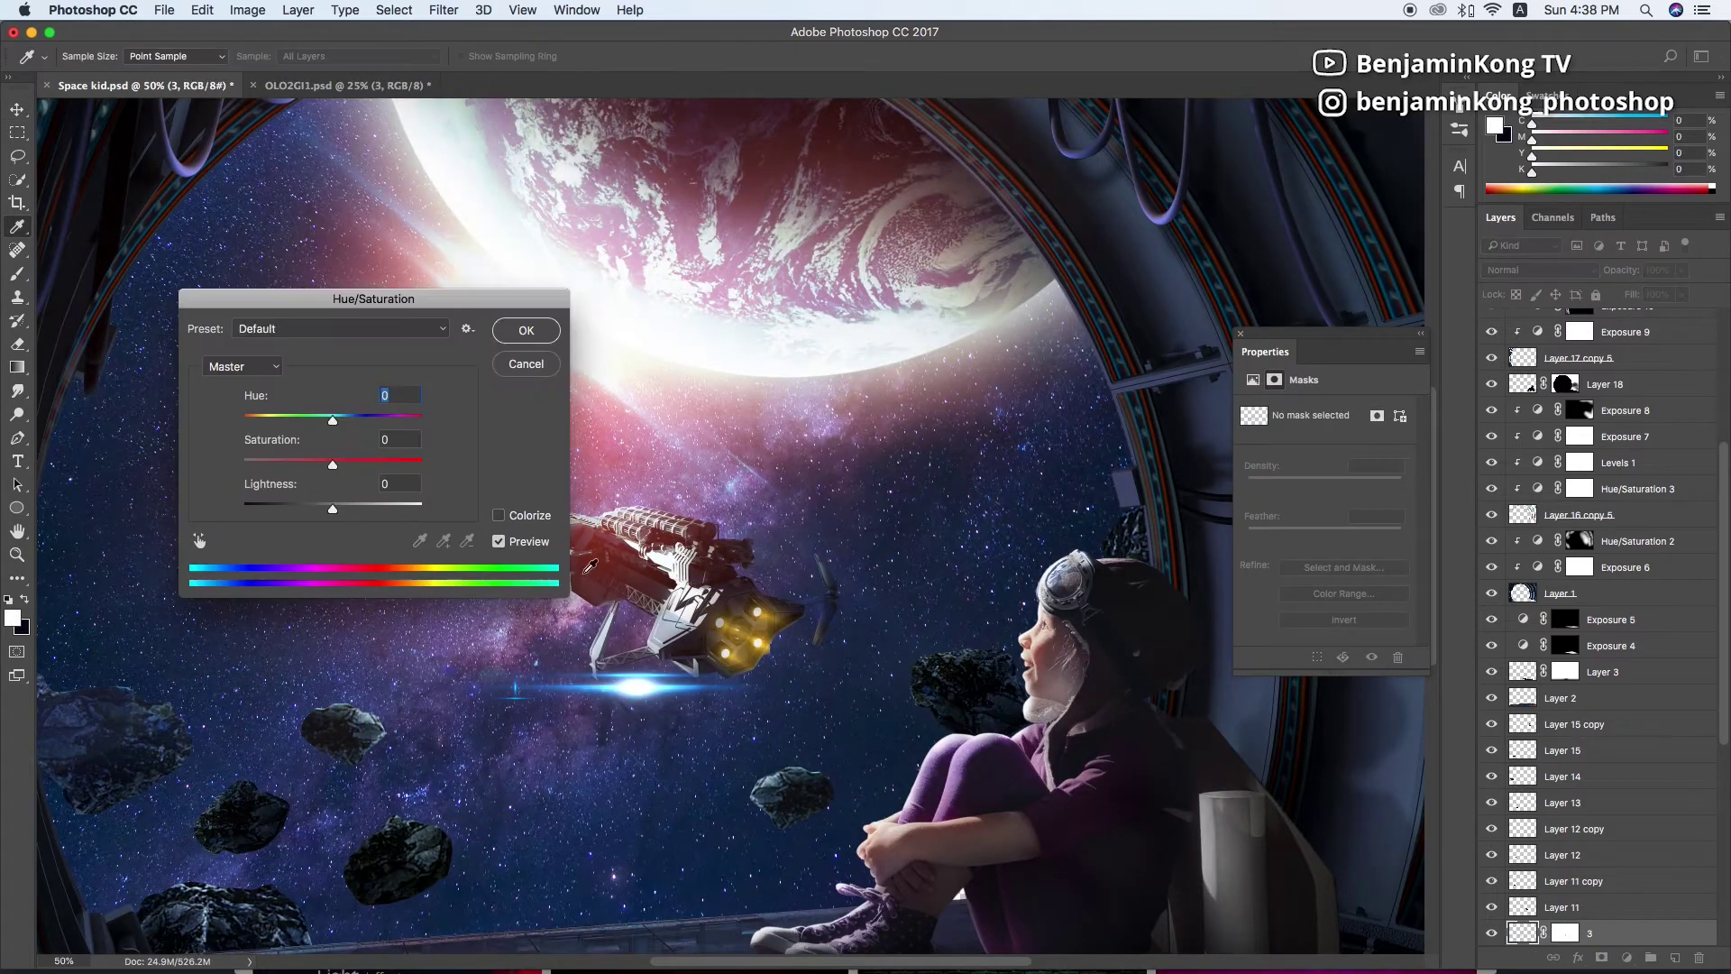
Colorize the flare at Hue 40, Saturation 61, then stretch it behind the engines
left_click(498, 514)
mouse_move(289, 464)
left_mouse_down()
mouse_move(352, 464)
mouse_move(262, 417)
left_mouse_up()
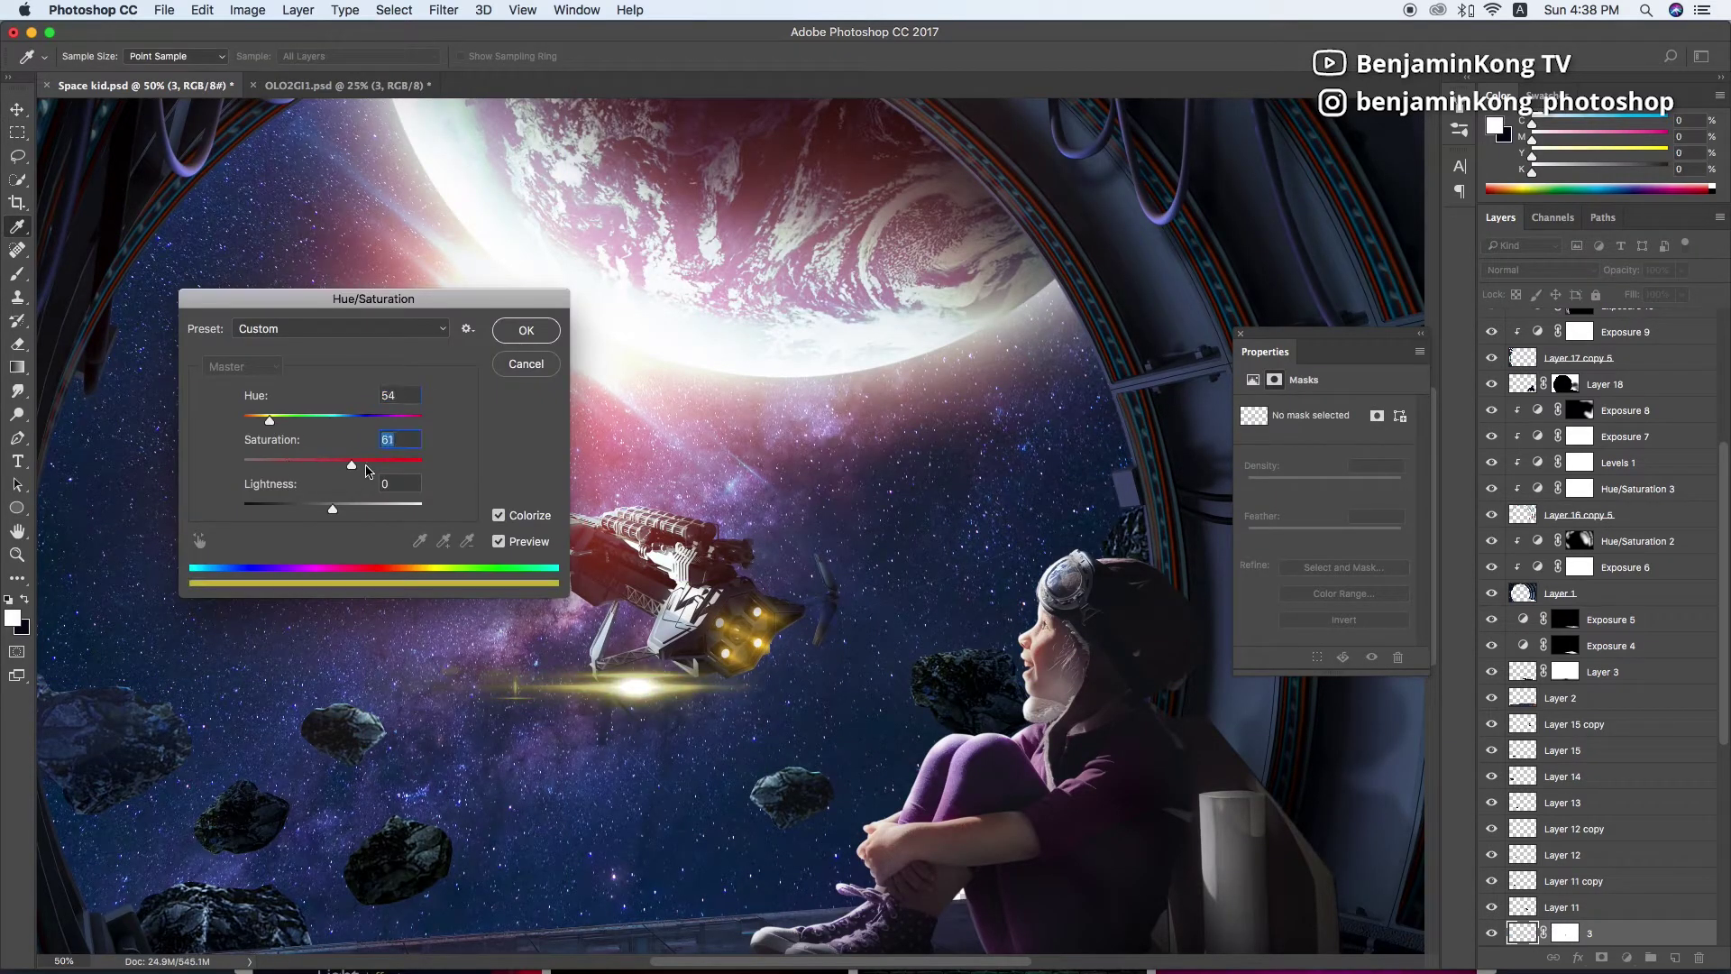
left_click(525, 330)
key("ctrl+t")
left_click_drag(791, 572, 677, 674)
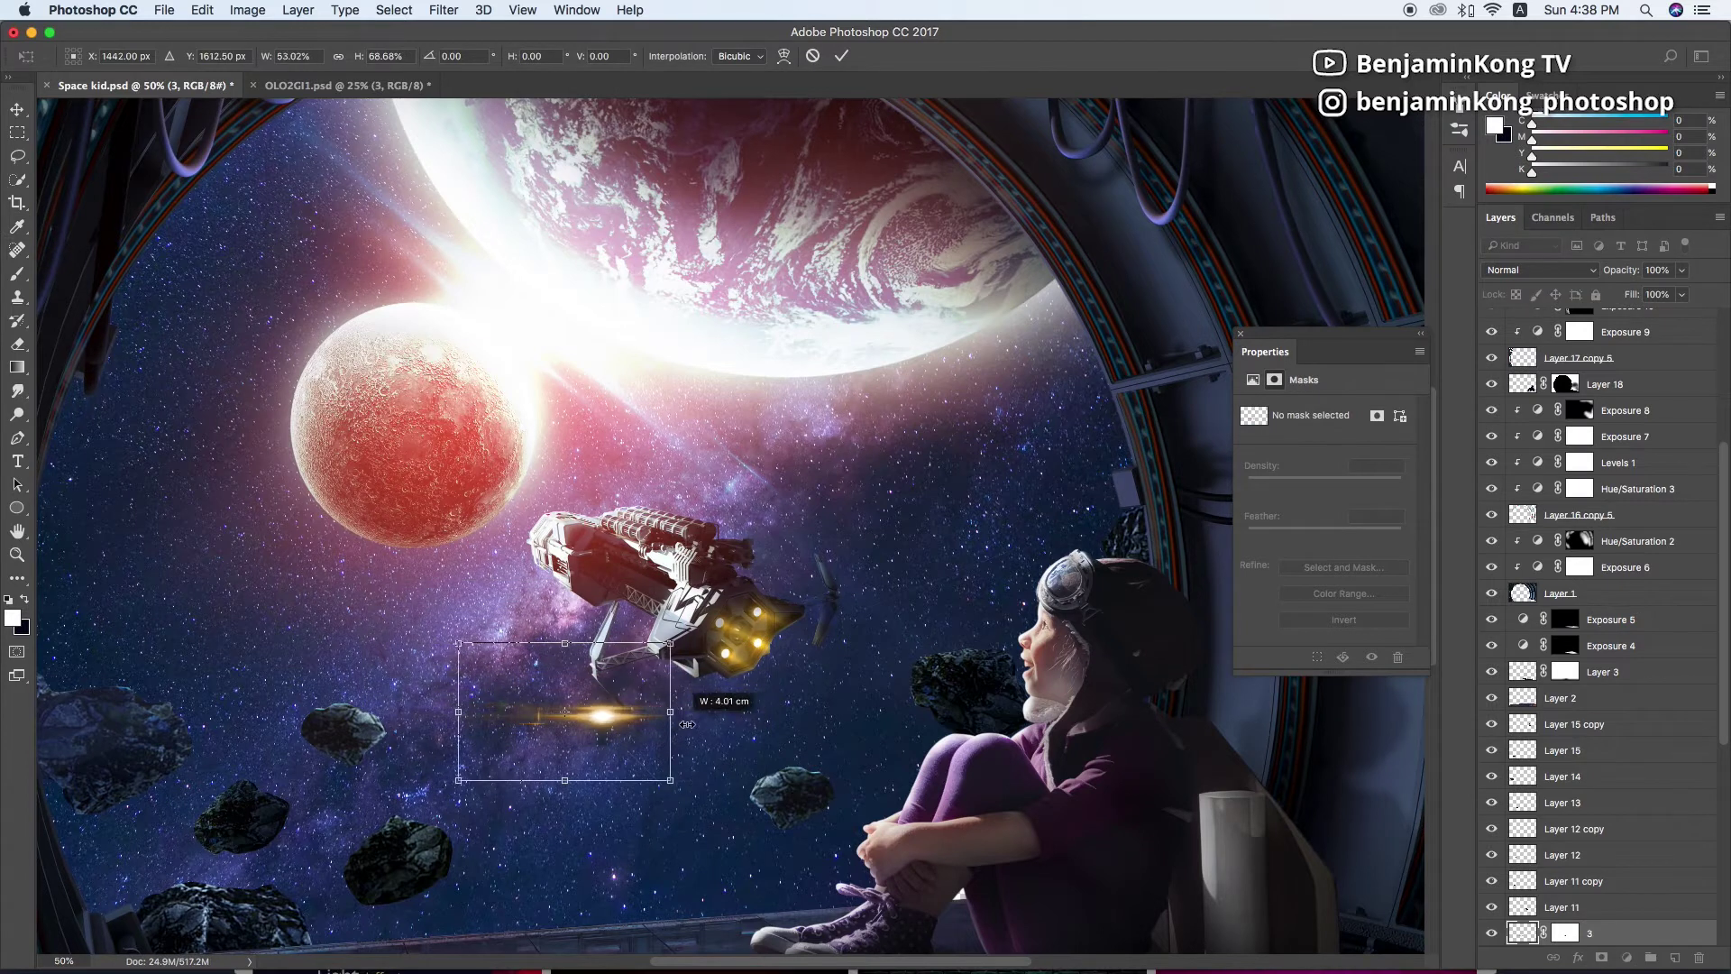
left_click_drag(676, 674, 879, 828)
key("Return")
Duplicate the flare and place the copies on the other engines
key("ctrl+plus")
mouse_move(755, 662)
left_mouse_down()
mouse_move(748, 707)
mouse_move(791, 653)
left_mouse_up()
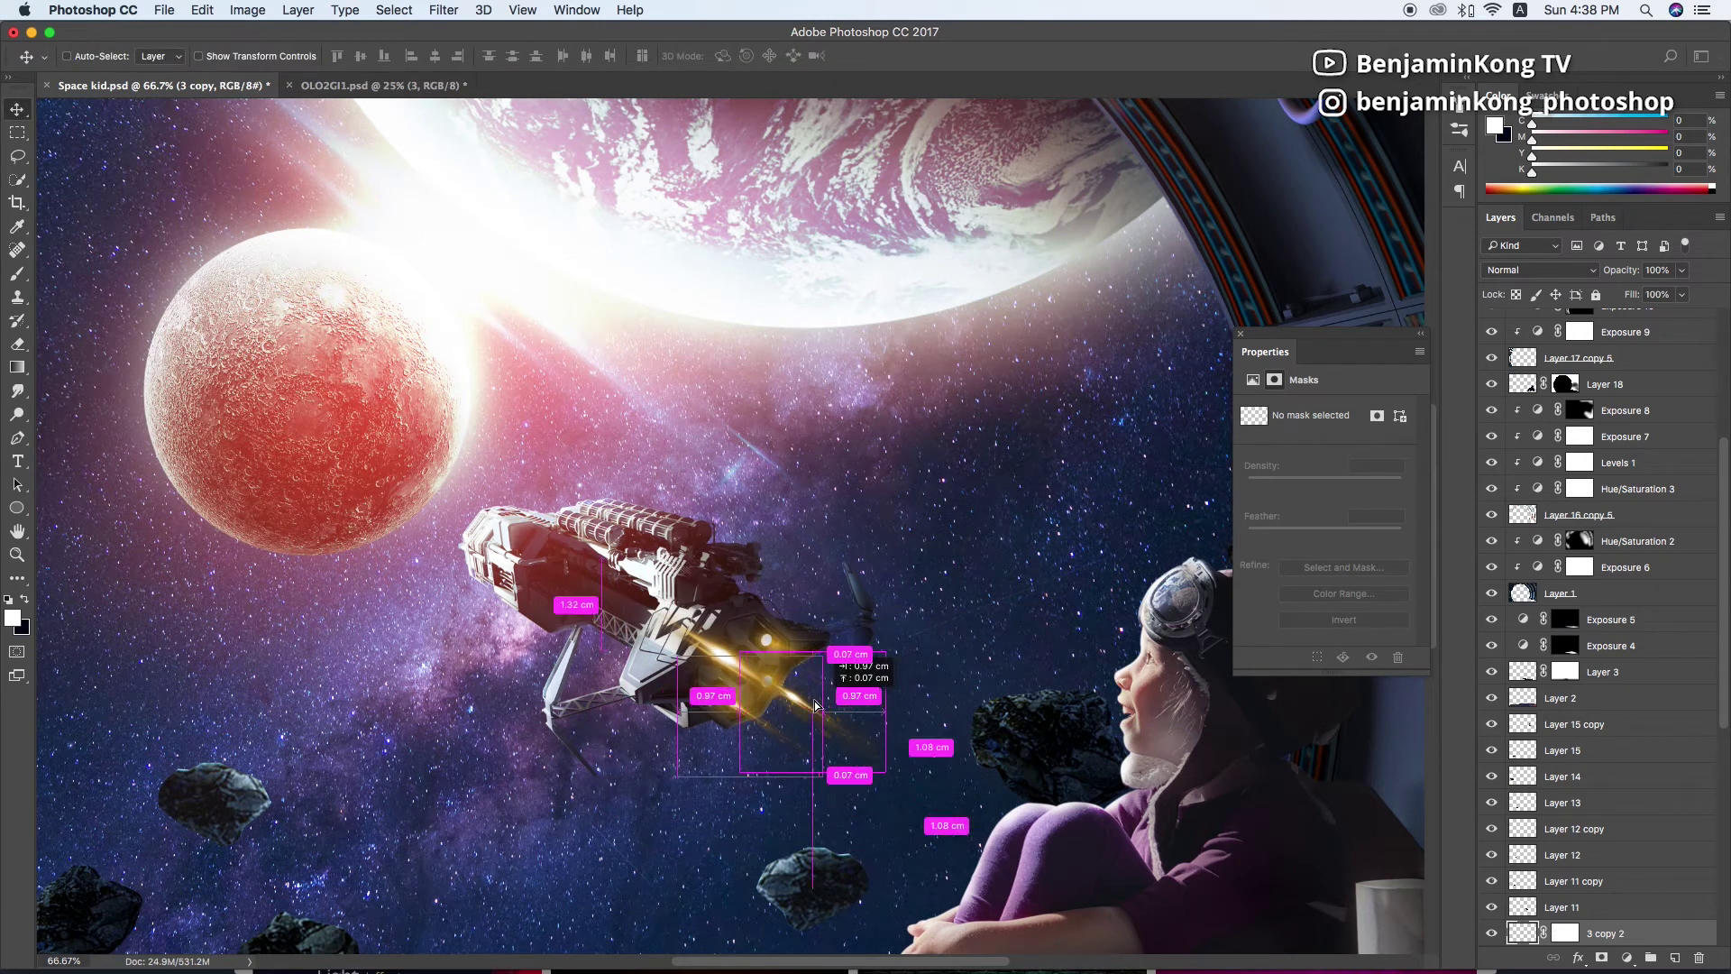
scroll(1576, 579, "down", 3)
left_click_drag(775, 667, 826, 671)
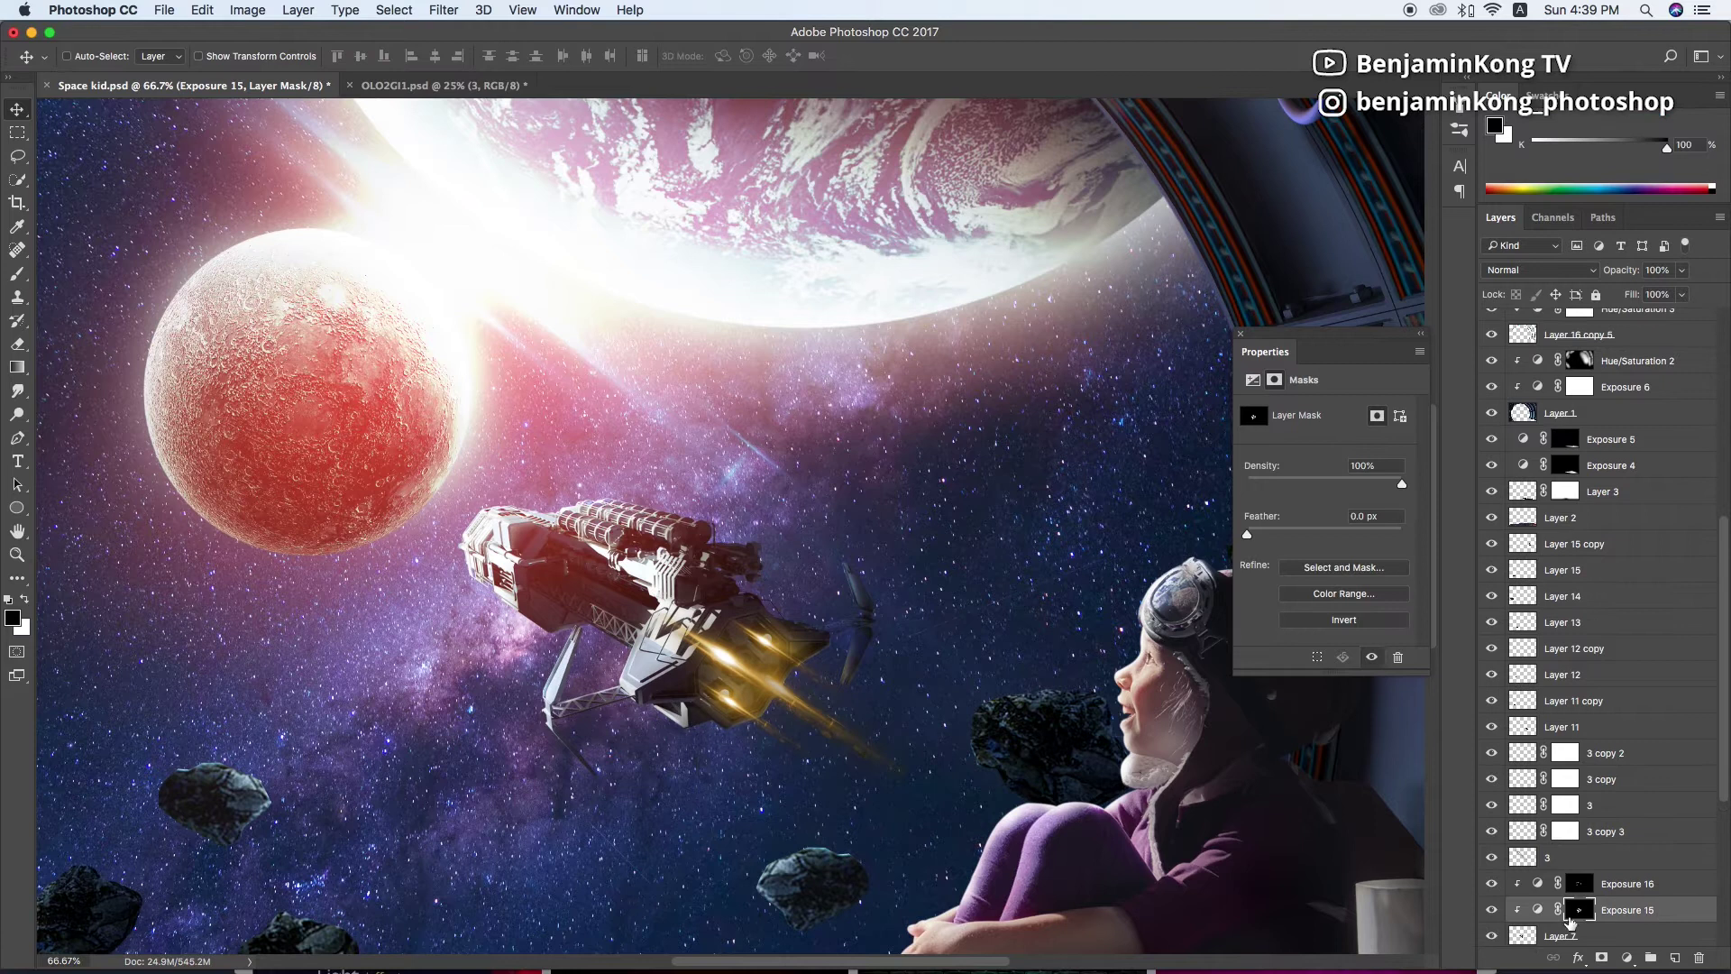
Select the red glow fill layer, clear the selection and reset paint colours
left_click(1566, 324)
key("b")
key("x")
key("ctrl+d")
key("v")
scroll(1586, 631, "down", 10)
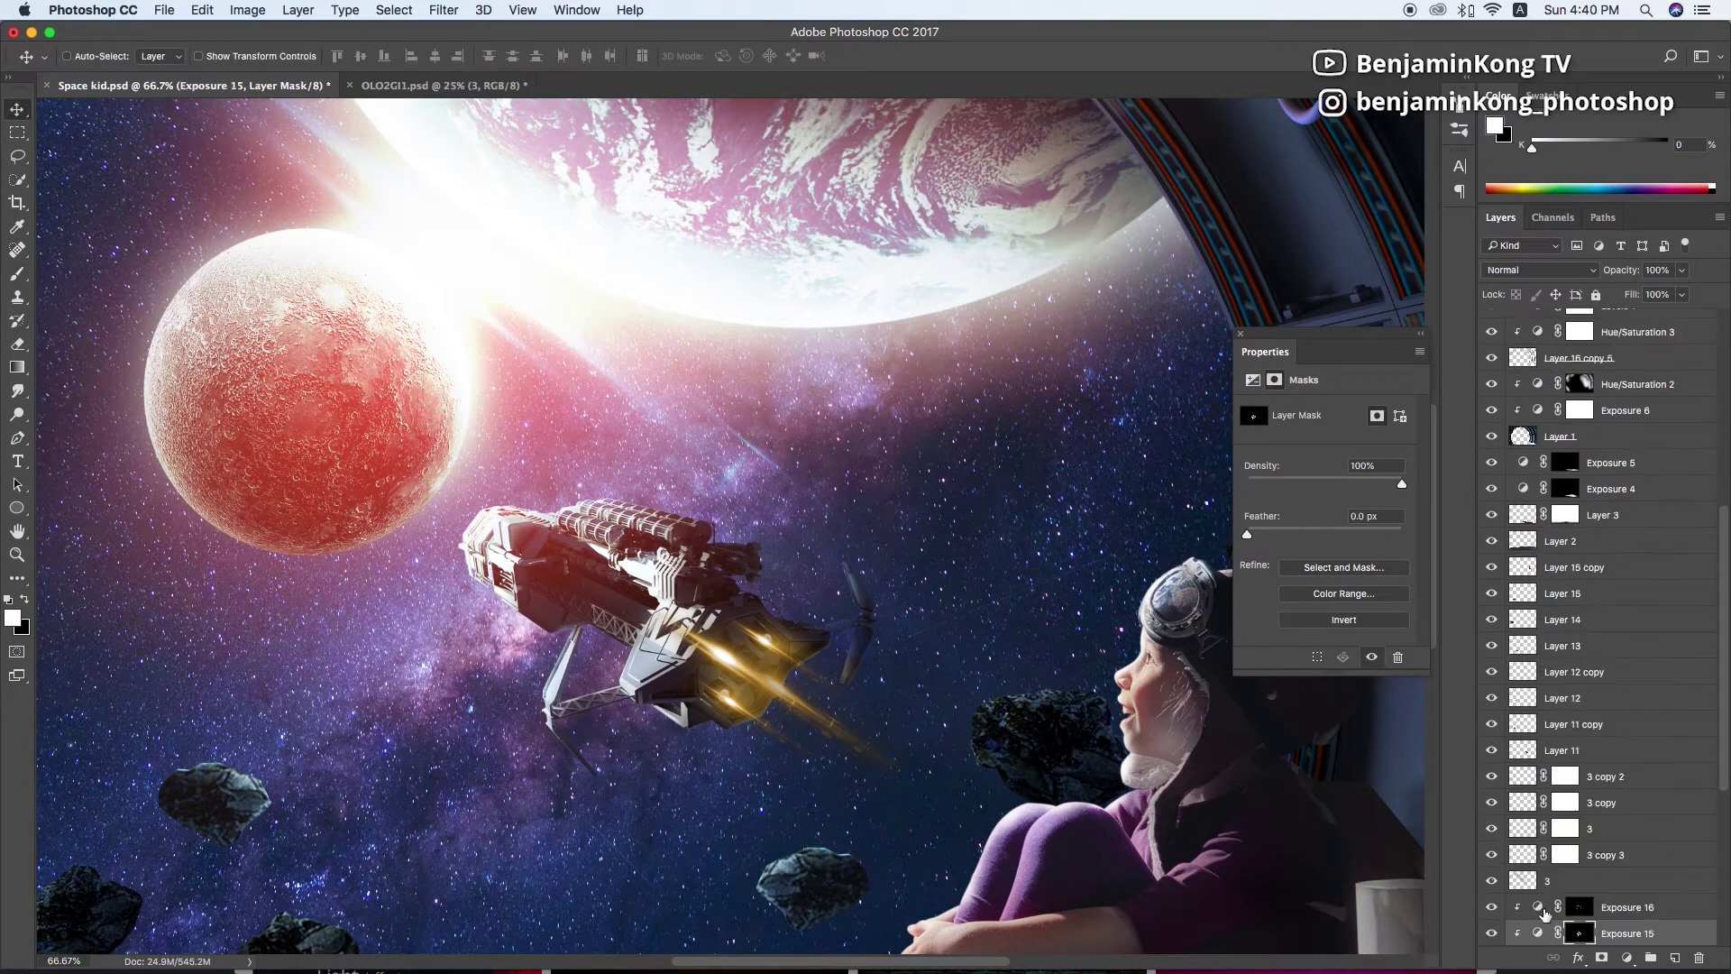
Add an orange-red Solid Color fill clipped to the spaceship
left_click(1626, 958)
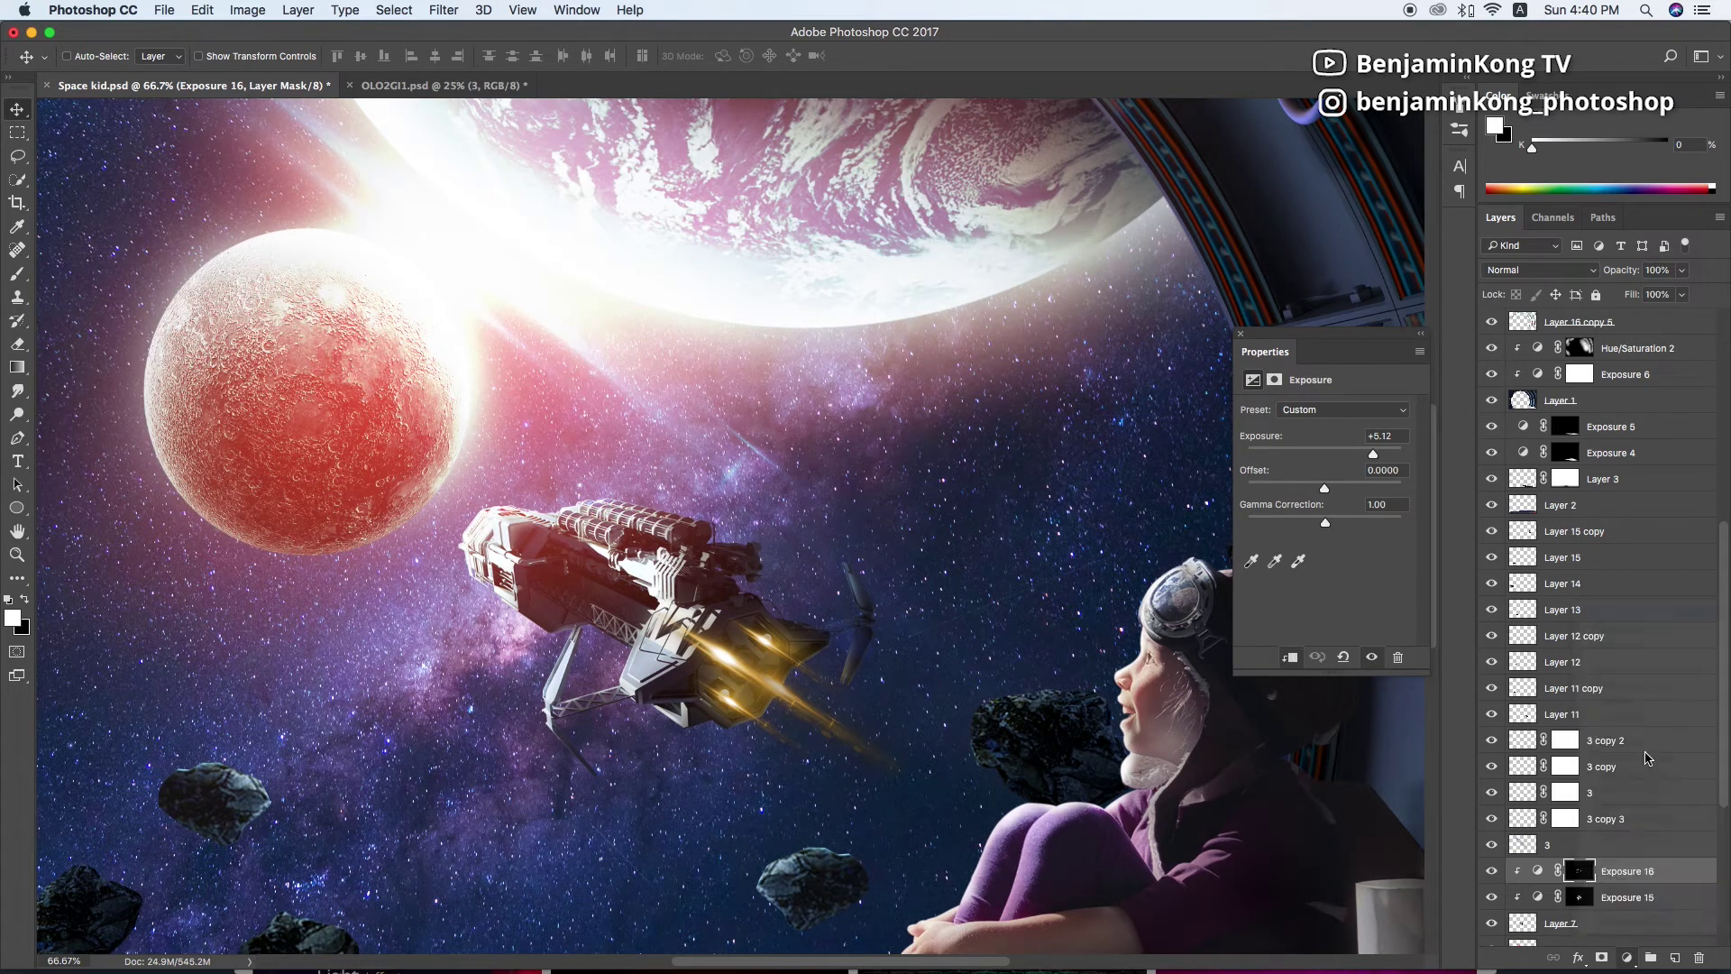
left_click(1628, 613)
left_click(1026, 297)
left_click(1446, 146)
right_click(1614, 871)
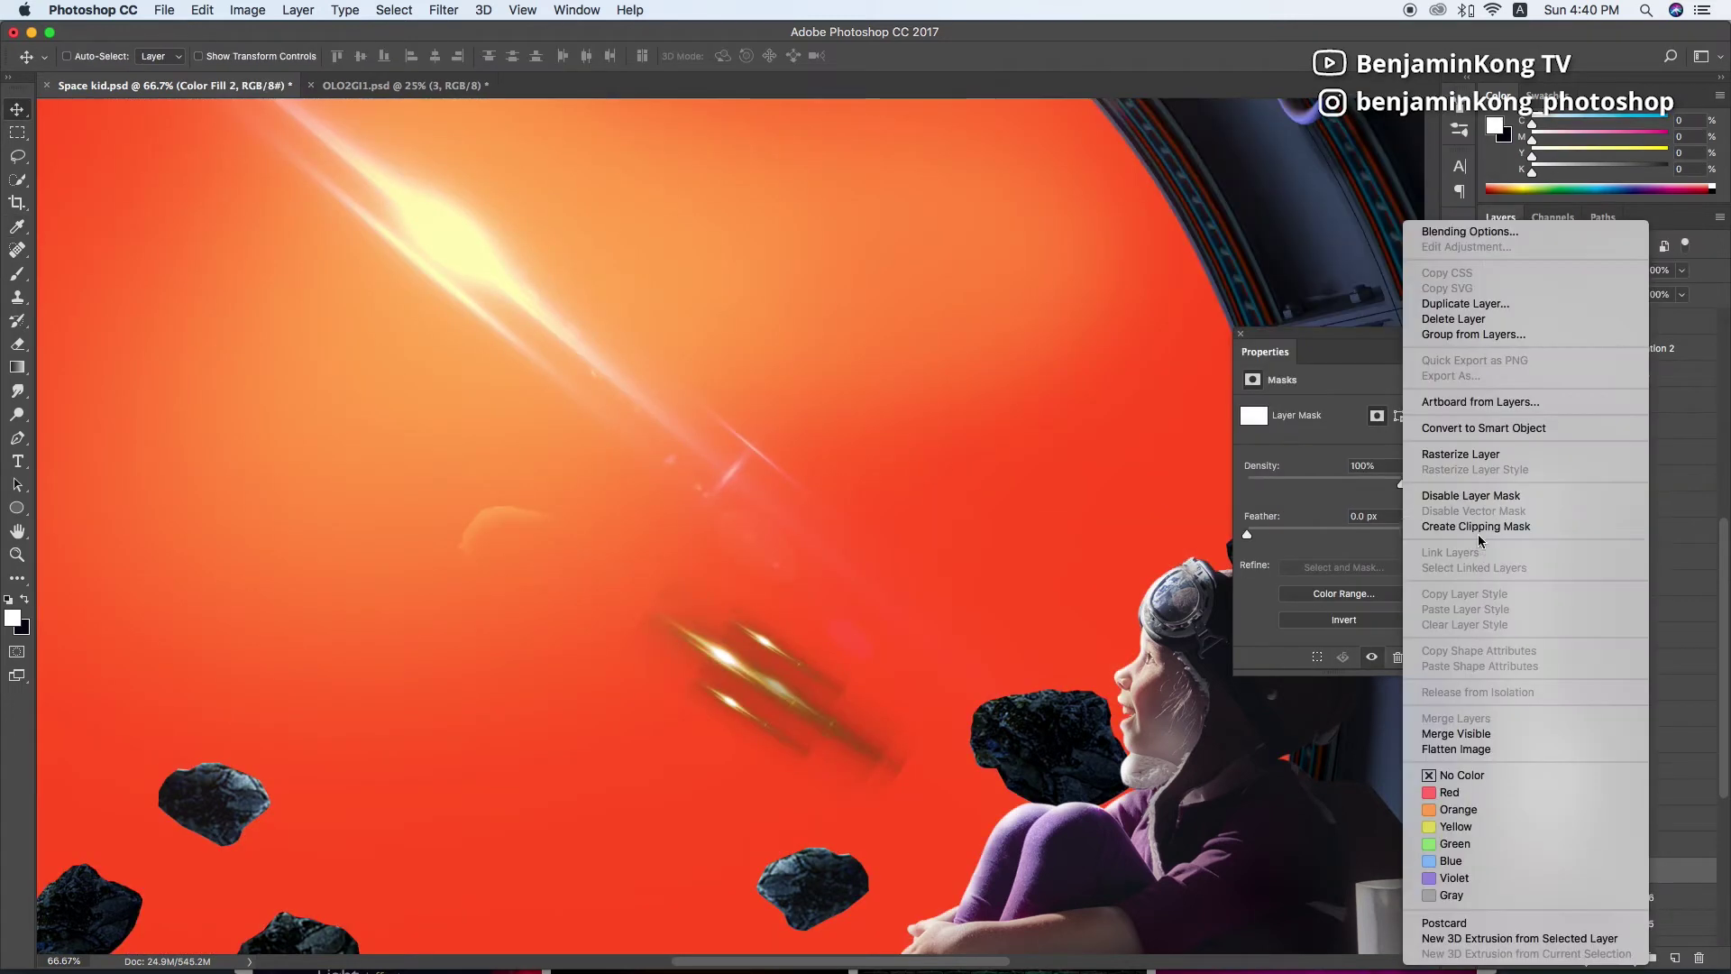
left_click(1497, 559)
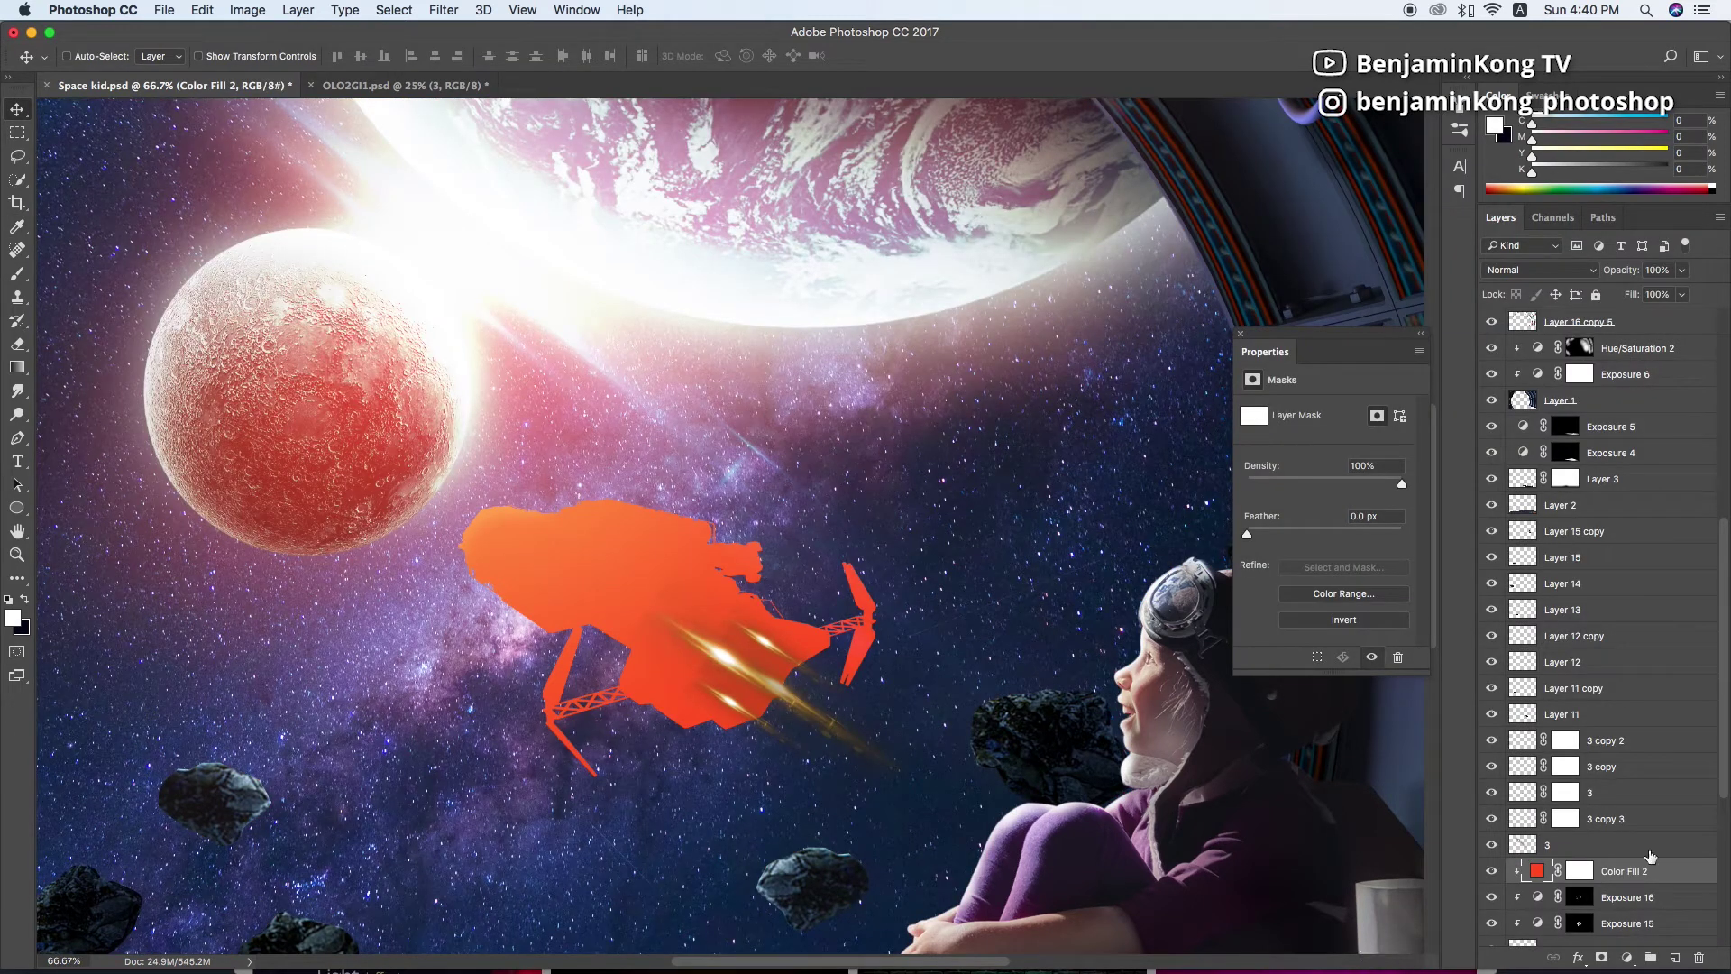
Invert the orange fill's mask and set the fill to 82% opacity
left_click(1579, 870)
key("ctrl+i")
key("b")
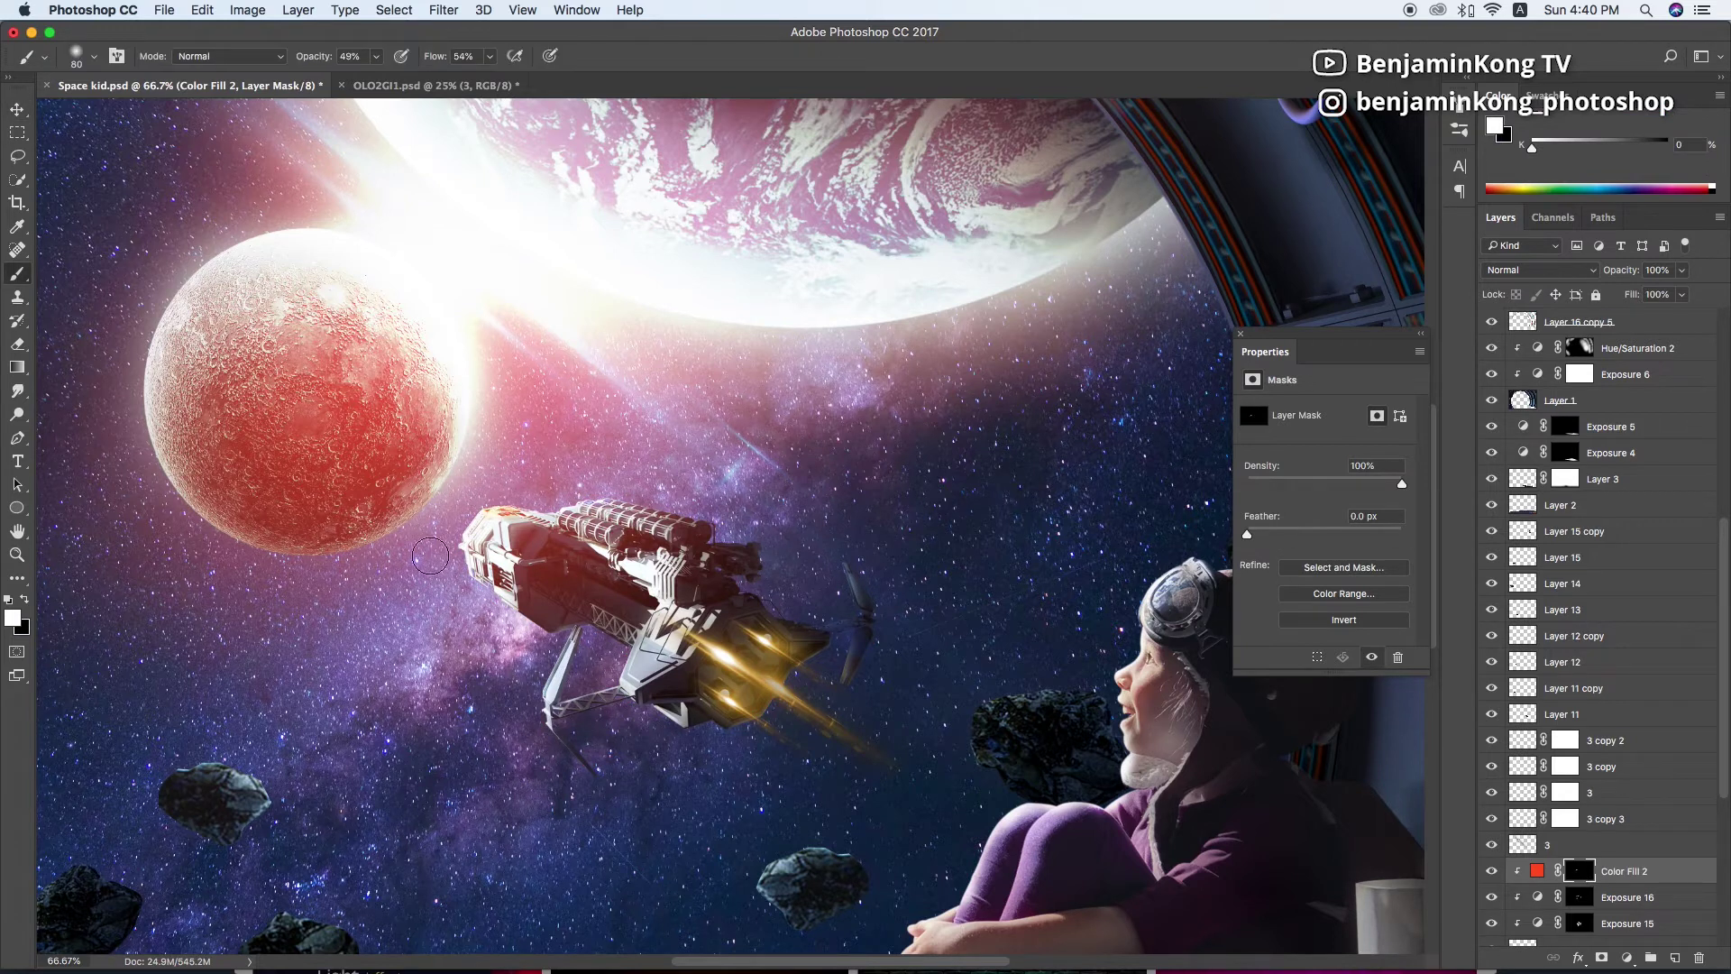
key("8")
key("2")
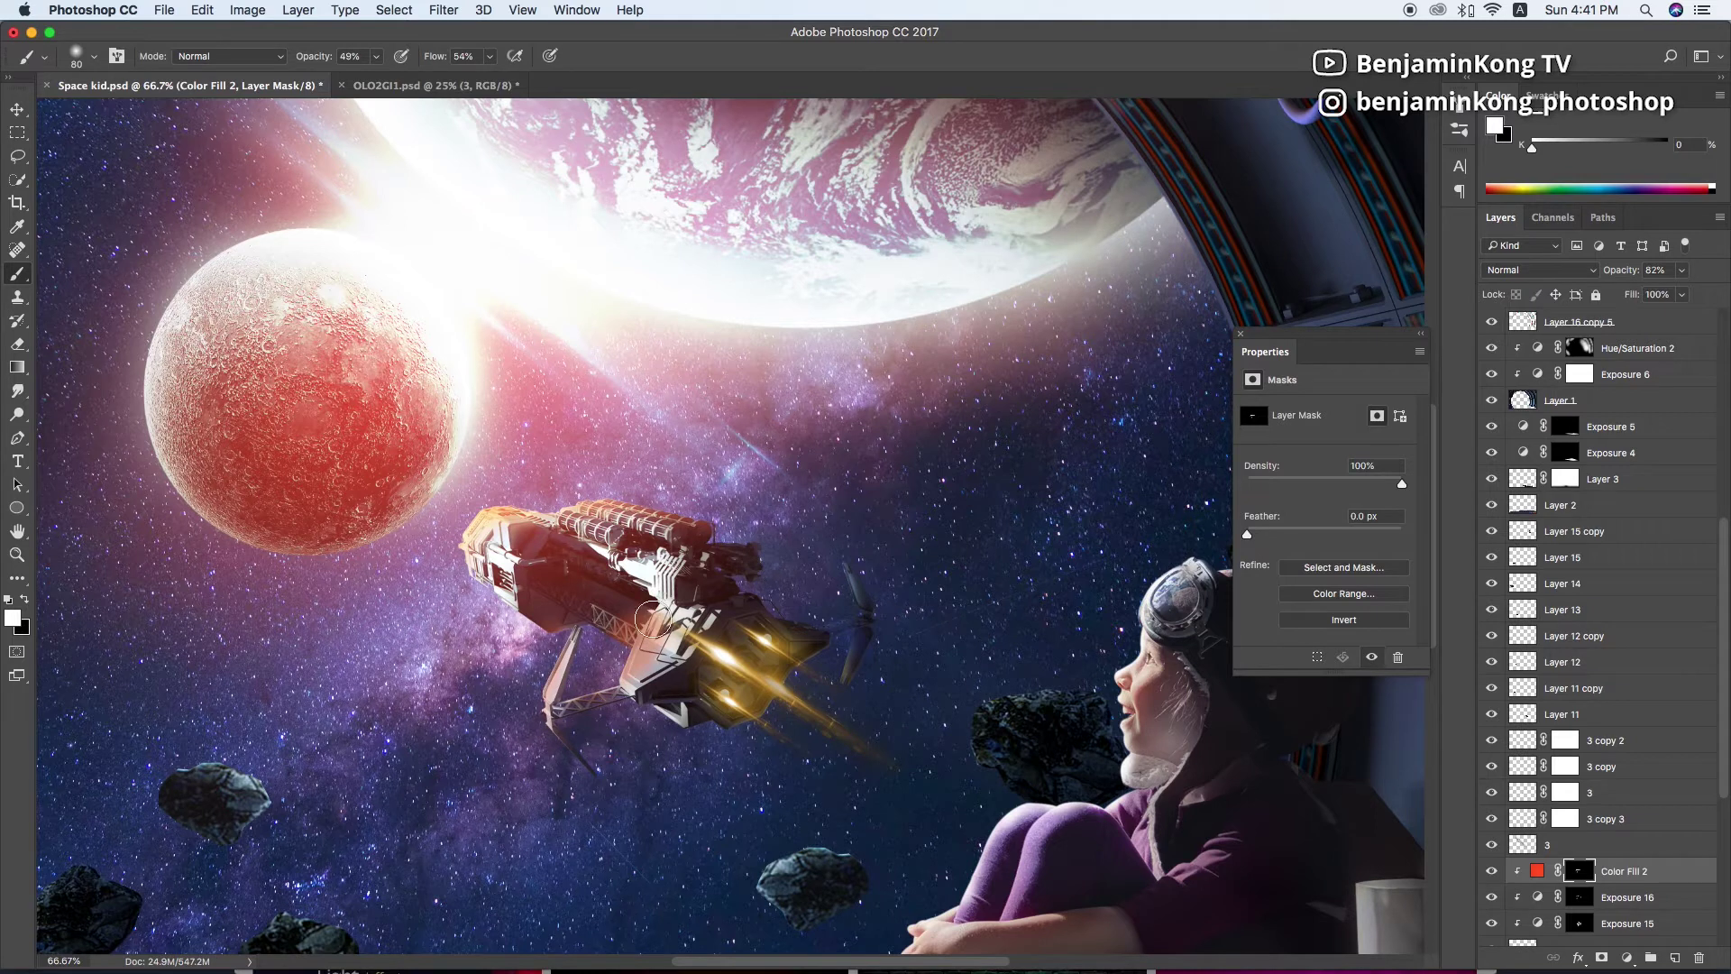
Touch up the colour fill's mask around the spaceship with black and white brushes
key("x")
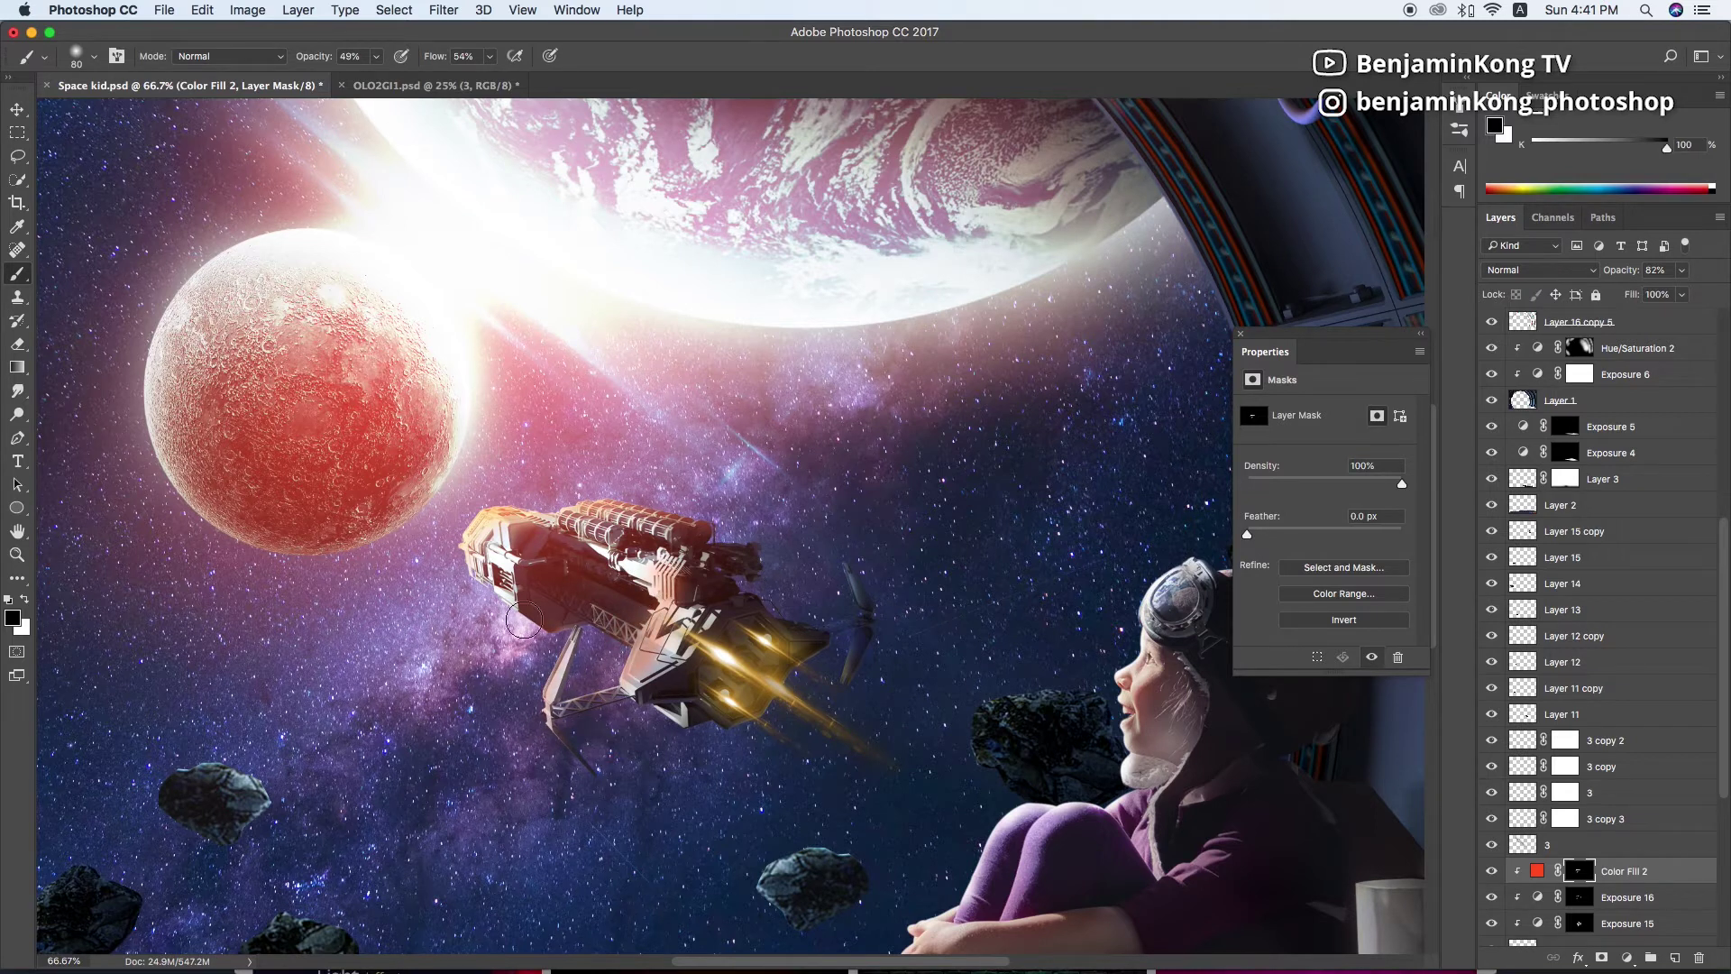
key("bracketleft")
key("bracketleft")
key("bracketleft")
key("x")
key("x")
key("ctrl+minus")
key("bracketright")
key("bracketright")
key("bracketright")
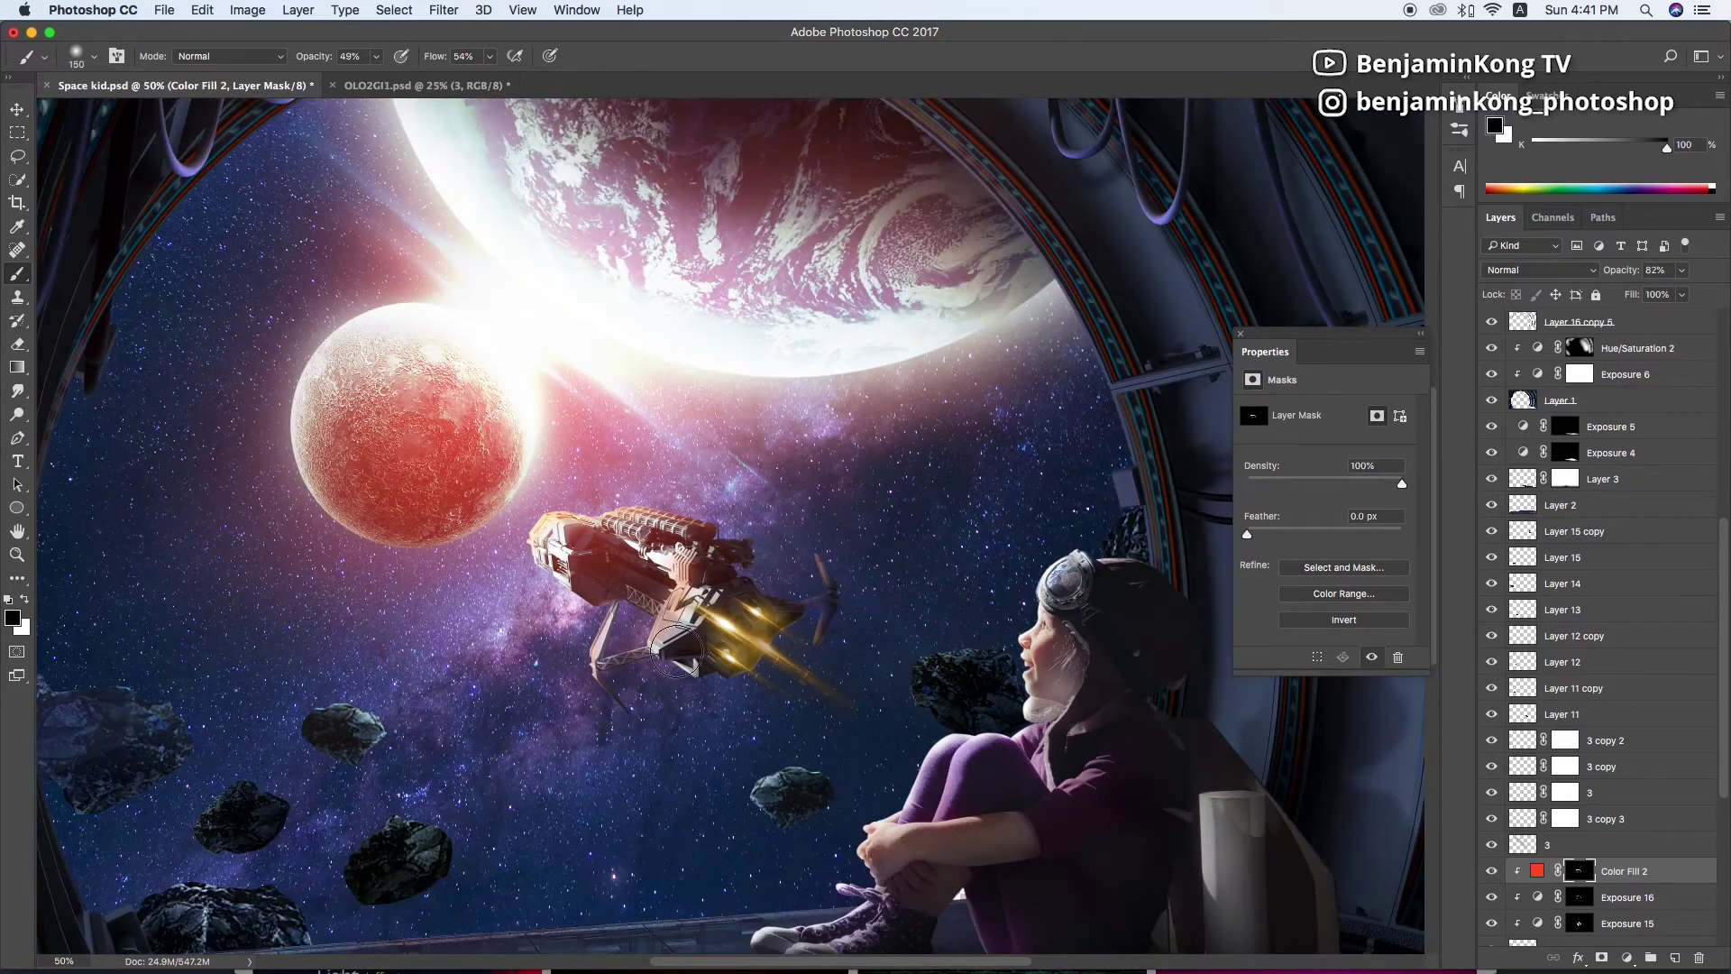
key("ctrl+minus")
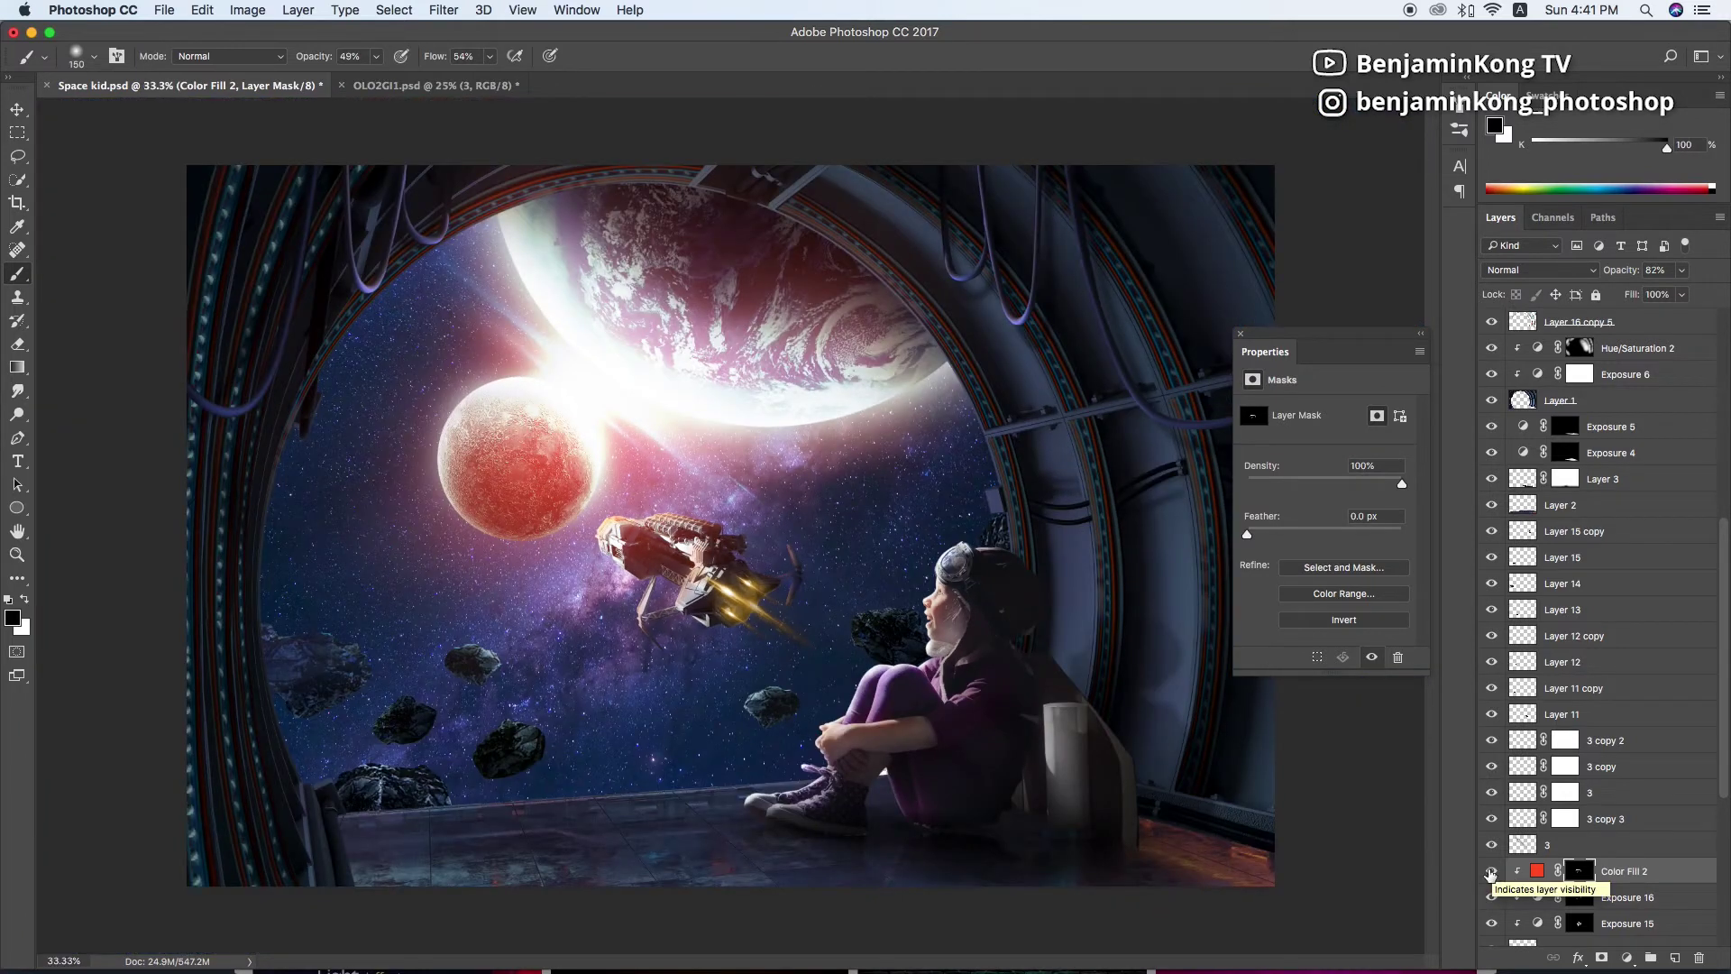
key("ctrl+plus")
key("ctrl+plus")
key("bracketleft")
key("bracketleft")
key("bracketleft")
key("x")
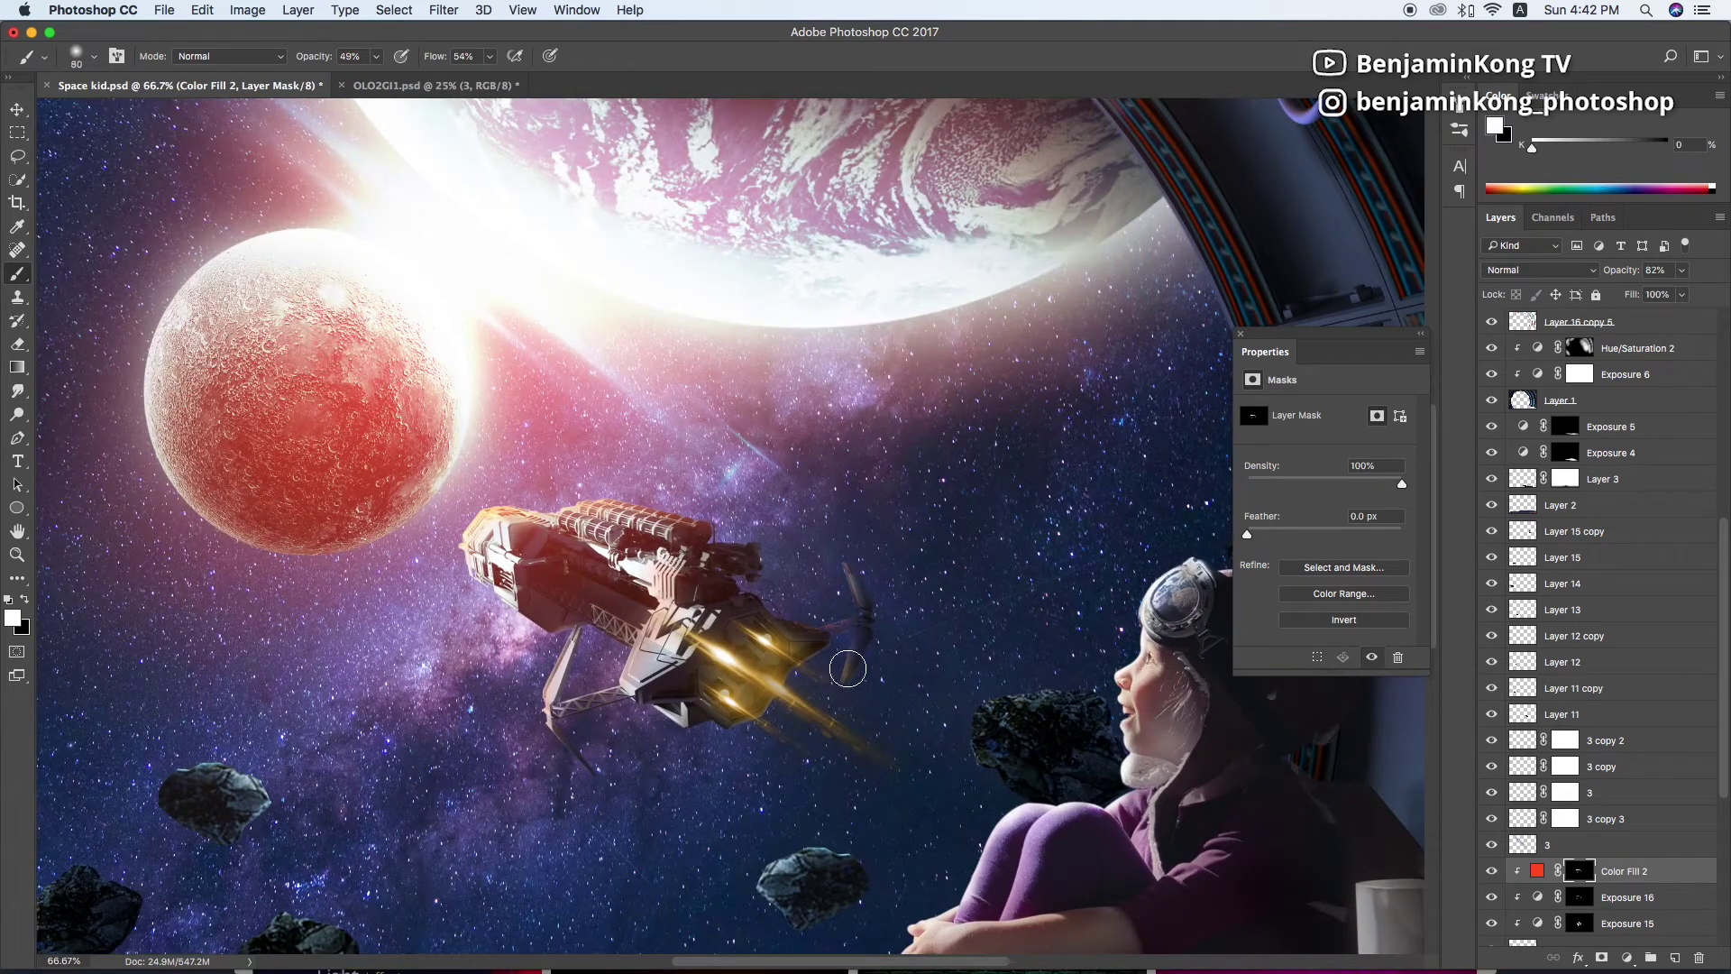
key("x")
key("ctrl+minus")
key("ctrl+minus")
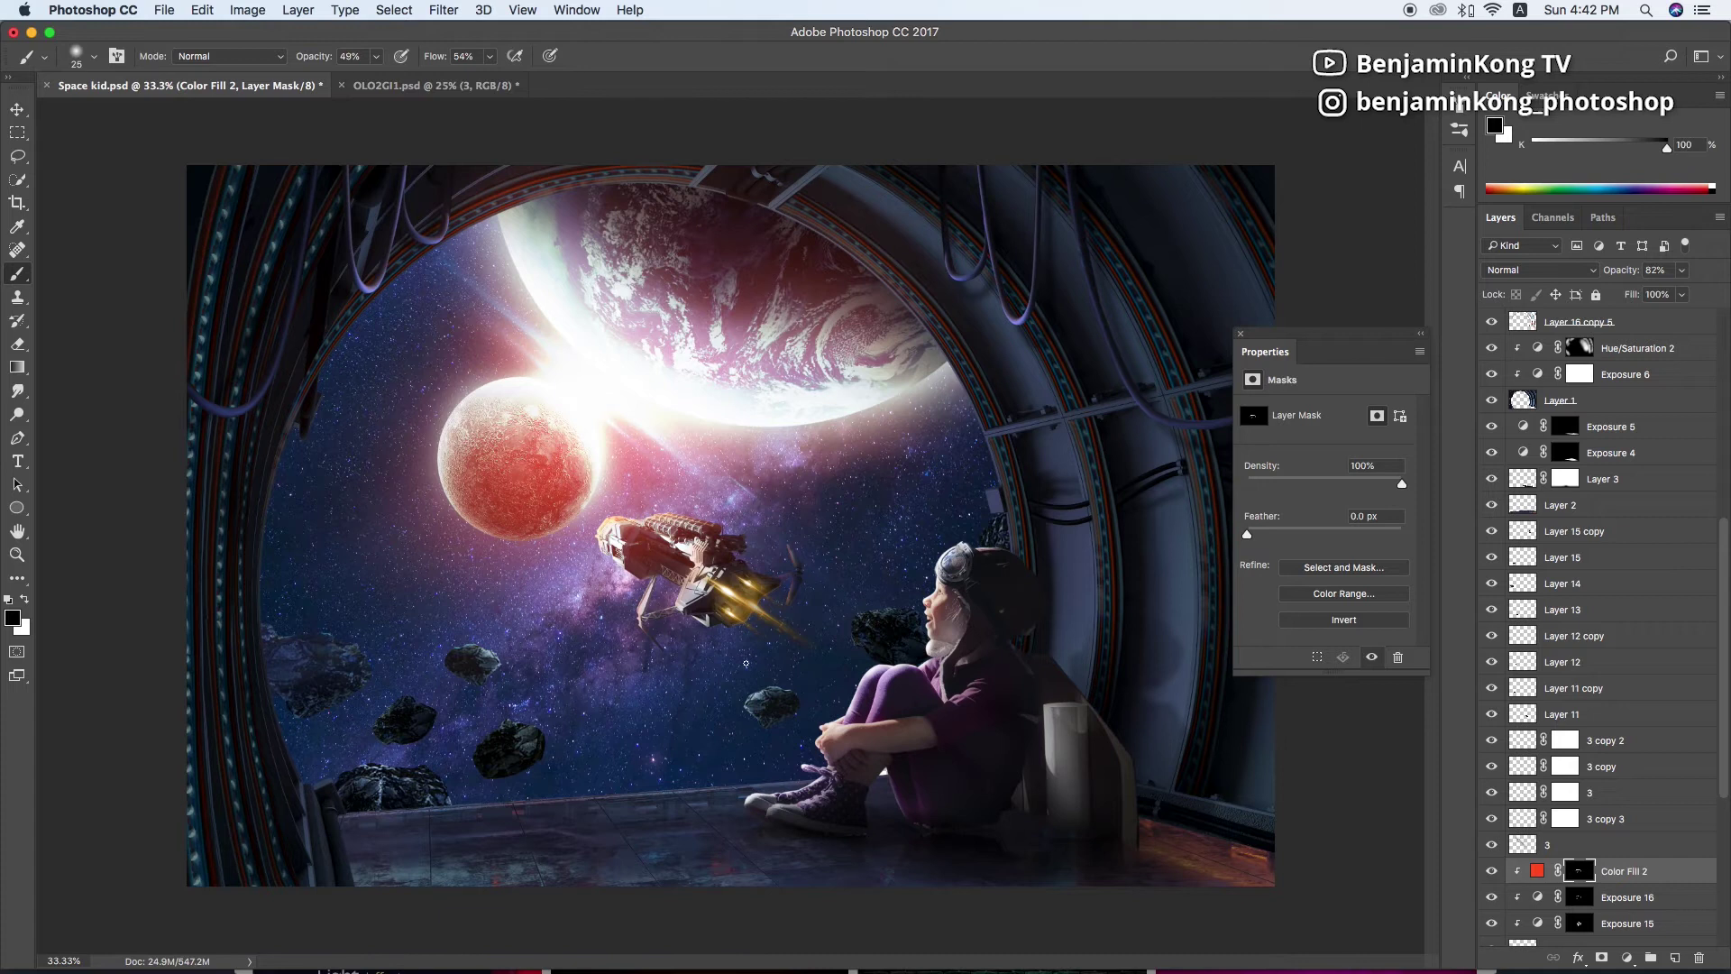
key("ctrl+plus")
Select the asteroid rock layers, Layer 11 through Layer 15, with the Move tool
key("v")
key("x")
left_click_drag(612, 731, 861, 802)
left_click(1574, 531)
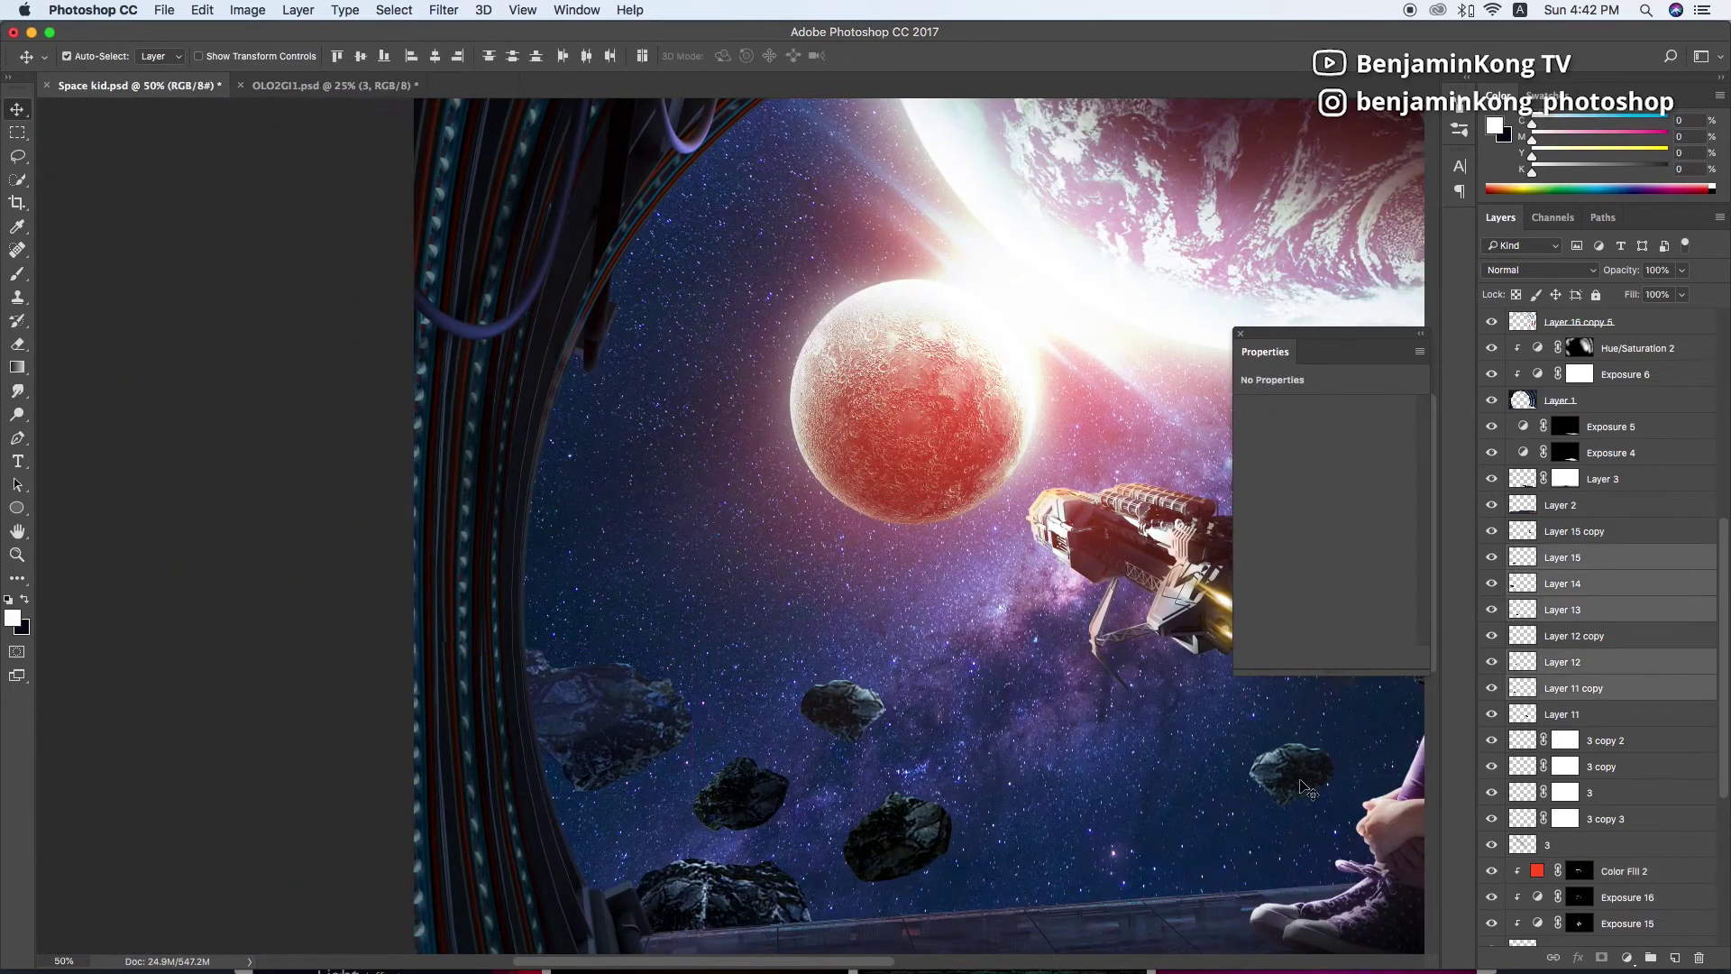
Merge the rock layers into one and clip an Exposure adjustment at -3.80 to it
left_click(1563, 714, "shift")
key("ctrl+e")
scroll(721, 541, "right", 5)
left_click(1628, 958)
left_click(1623, 717)
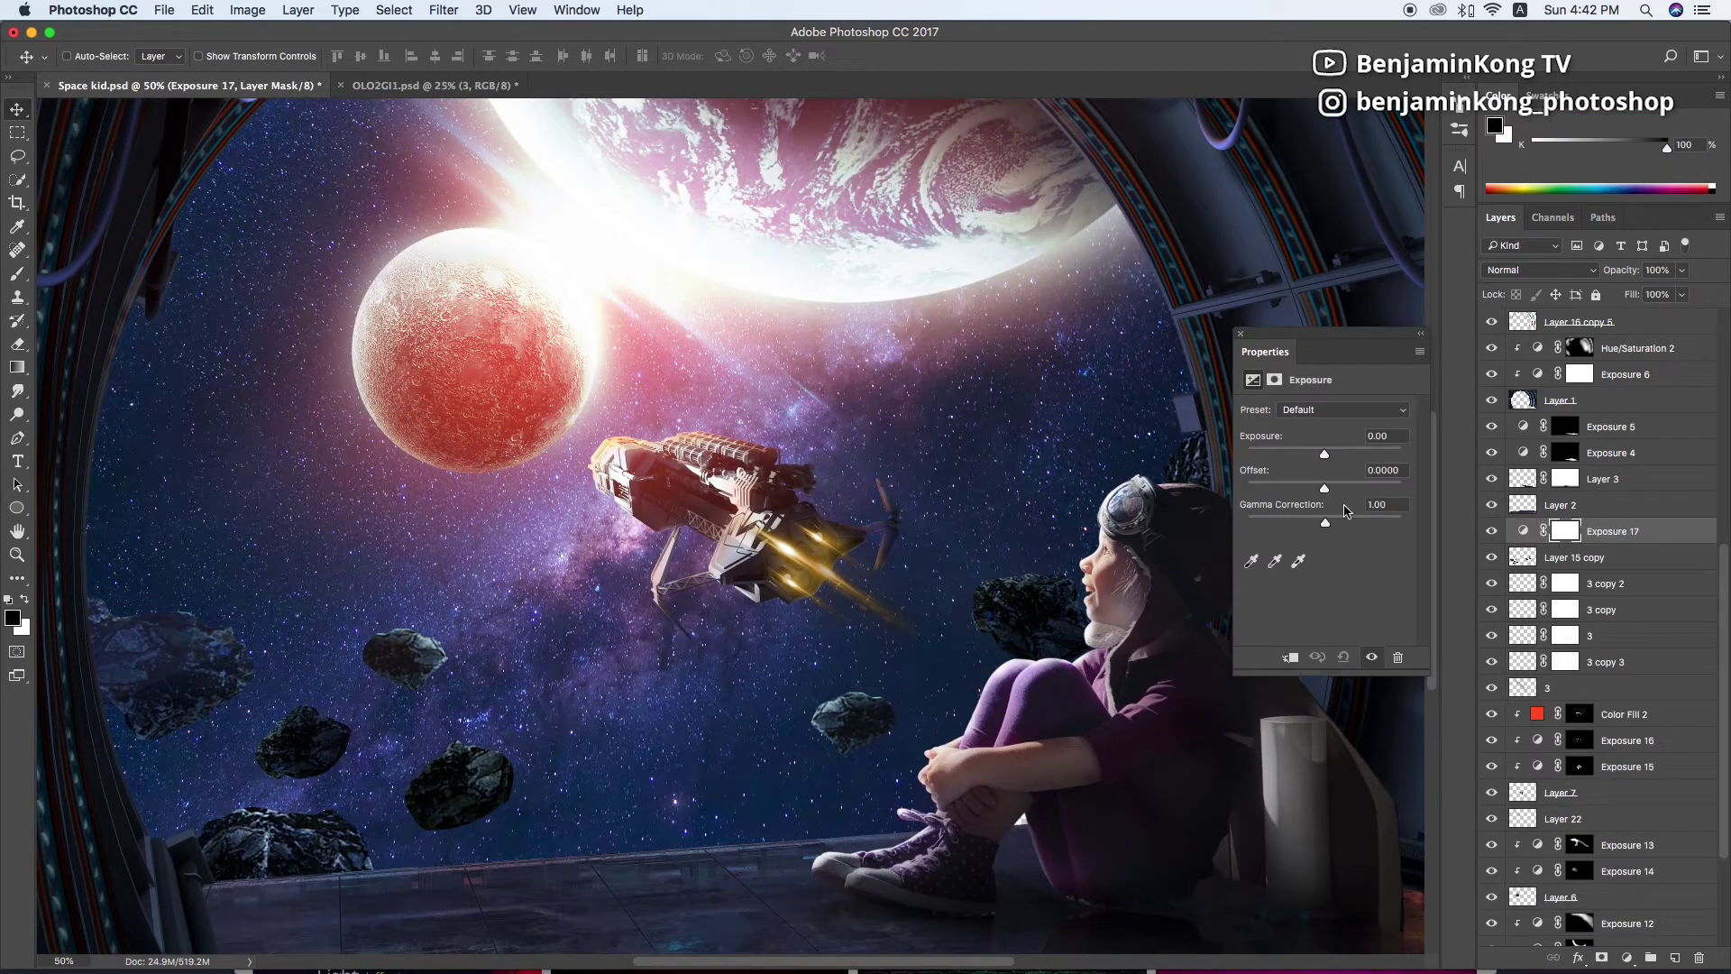
left_click_drag(1325, 448, 1281, 456)
key("ctrl+alt+g")
Invert the darkening Exposure mask and paint darkness onto the upper rock
key("ctrl+i")
key("b")
scroll(361, 721, "left", 5)
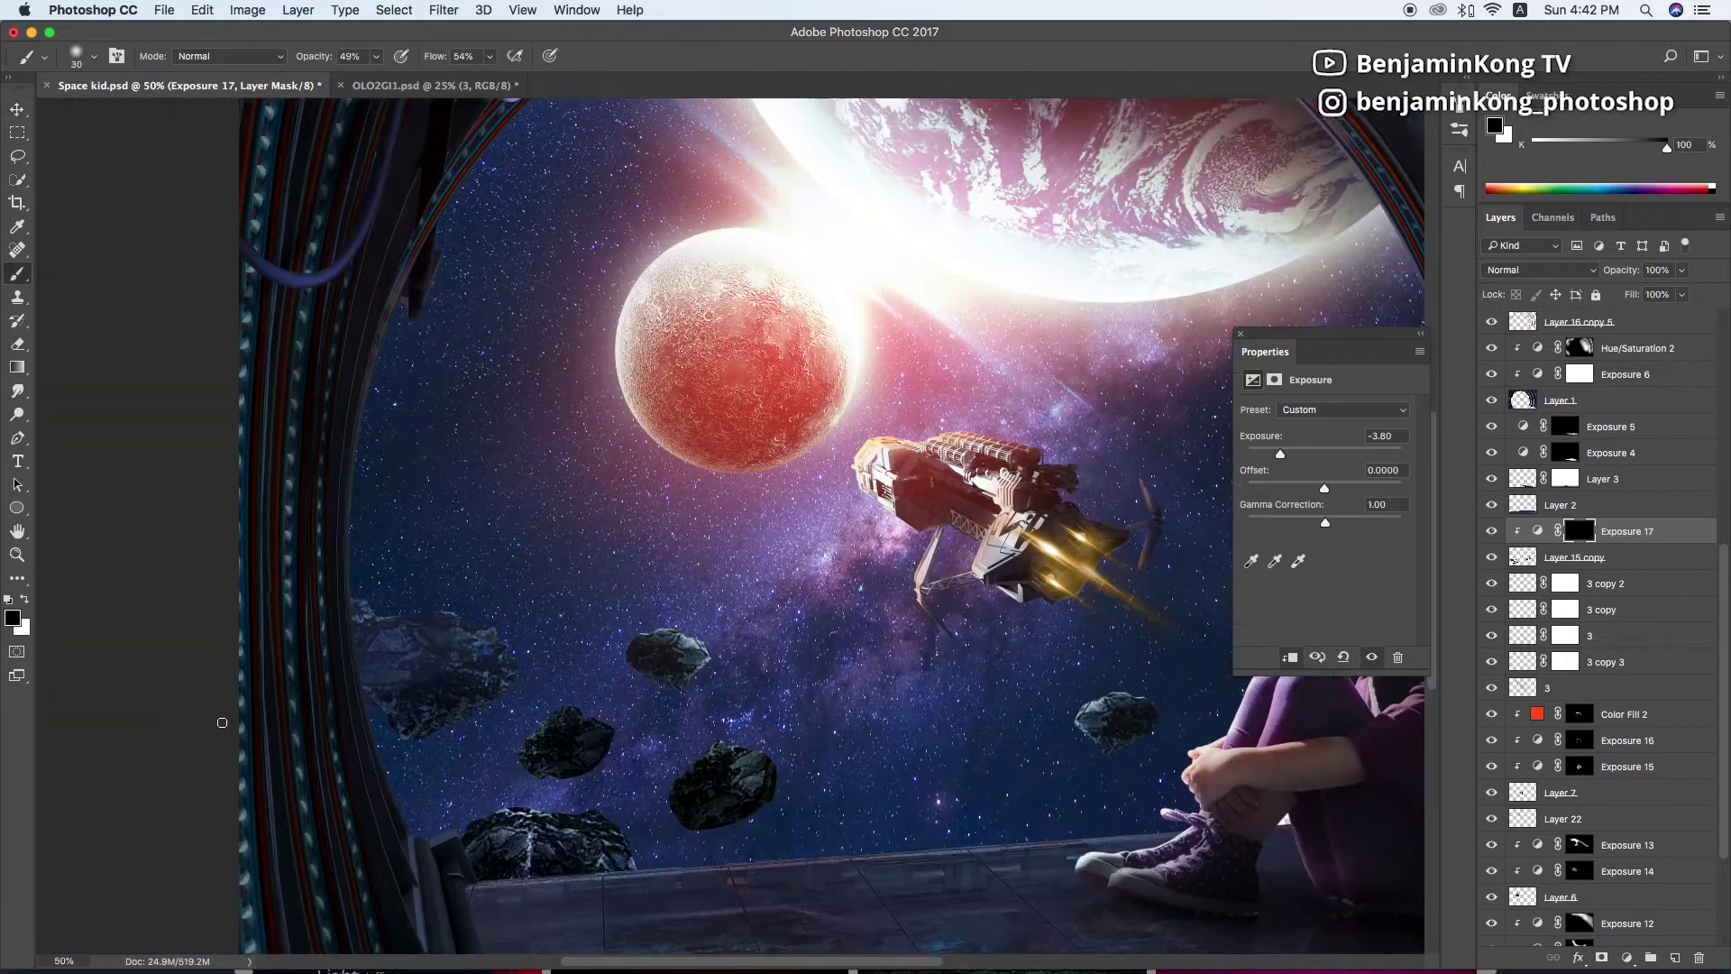
key("x")
scroll(361, 722, "up", 1)
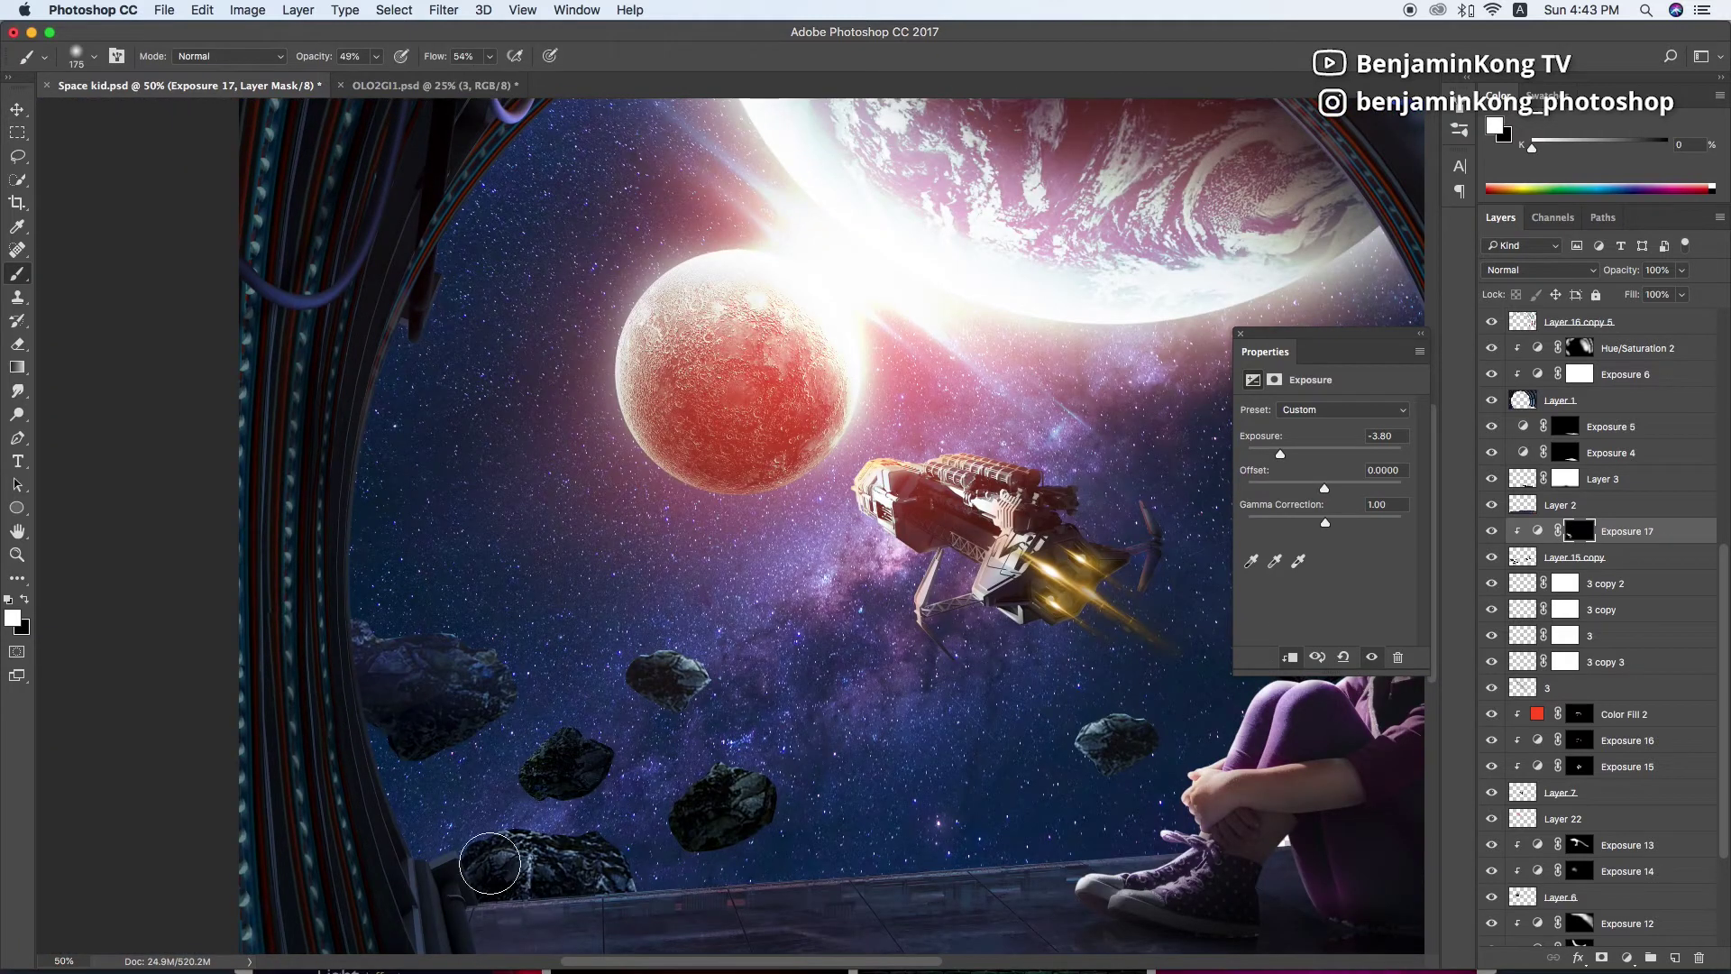
left_click_drag(726, 690, 655, 704)
Add a +3.57 Exposure with an inverted mask and paint brightness onto the rock edges
scroll(1143, 764, "right", 5)
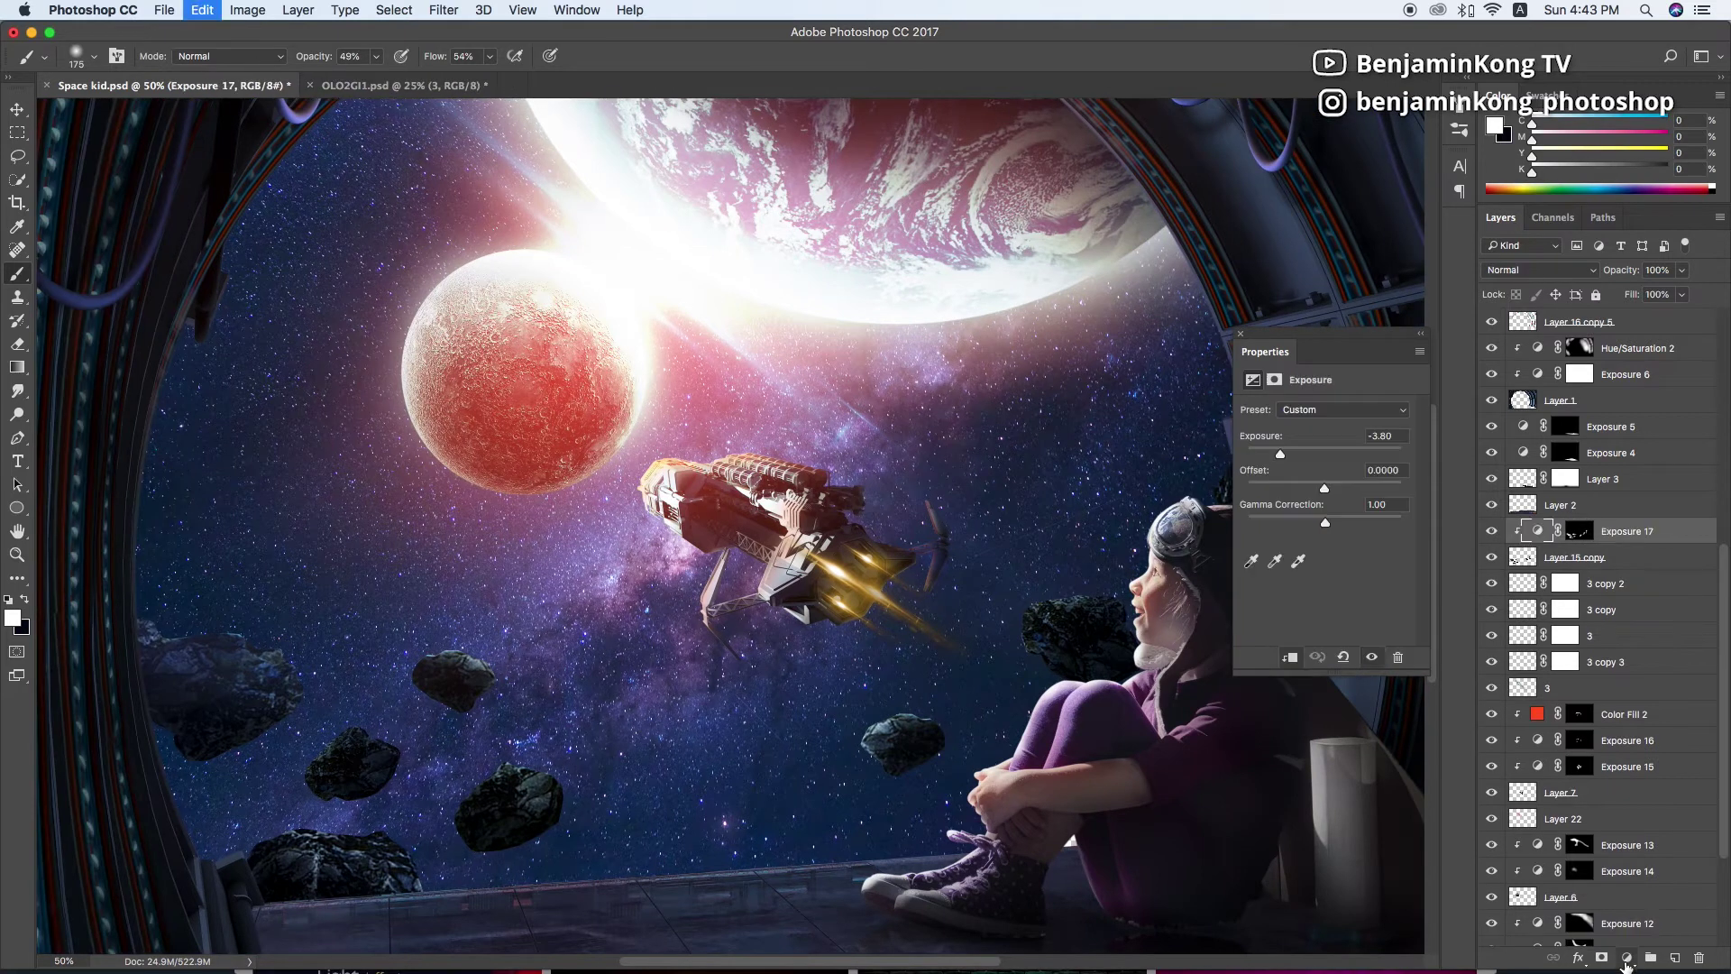
left_click(1626, 958)
left_click(1614, 721)
left_click_drag(1325, 453, 1366, 453)
key("ctrl+i")
scroll(295, 652, "down", 1)
key("bracketleft")
mouse_move(258, 607)
left_mouse_down()
mouse_move(453, 607)
mouse_move(677, 789)
left_mouse_up()
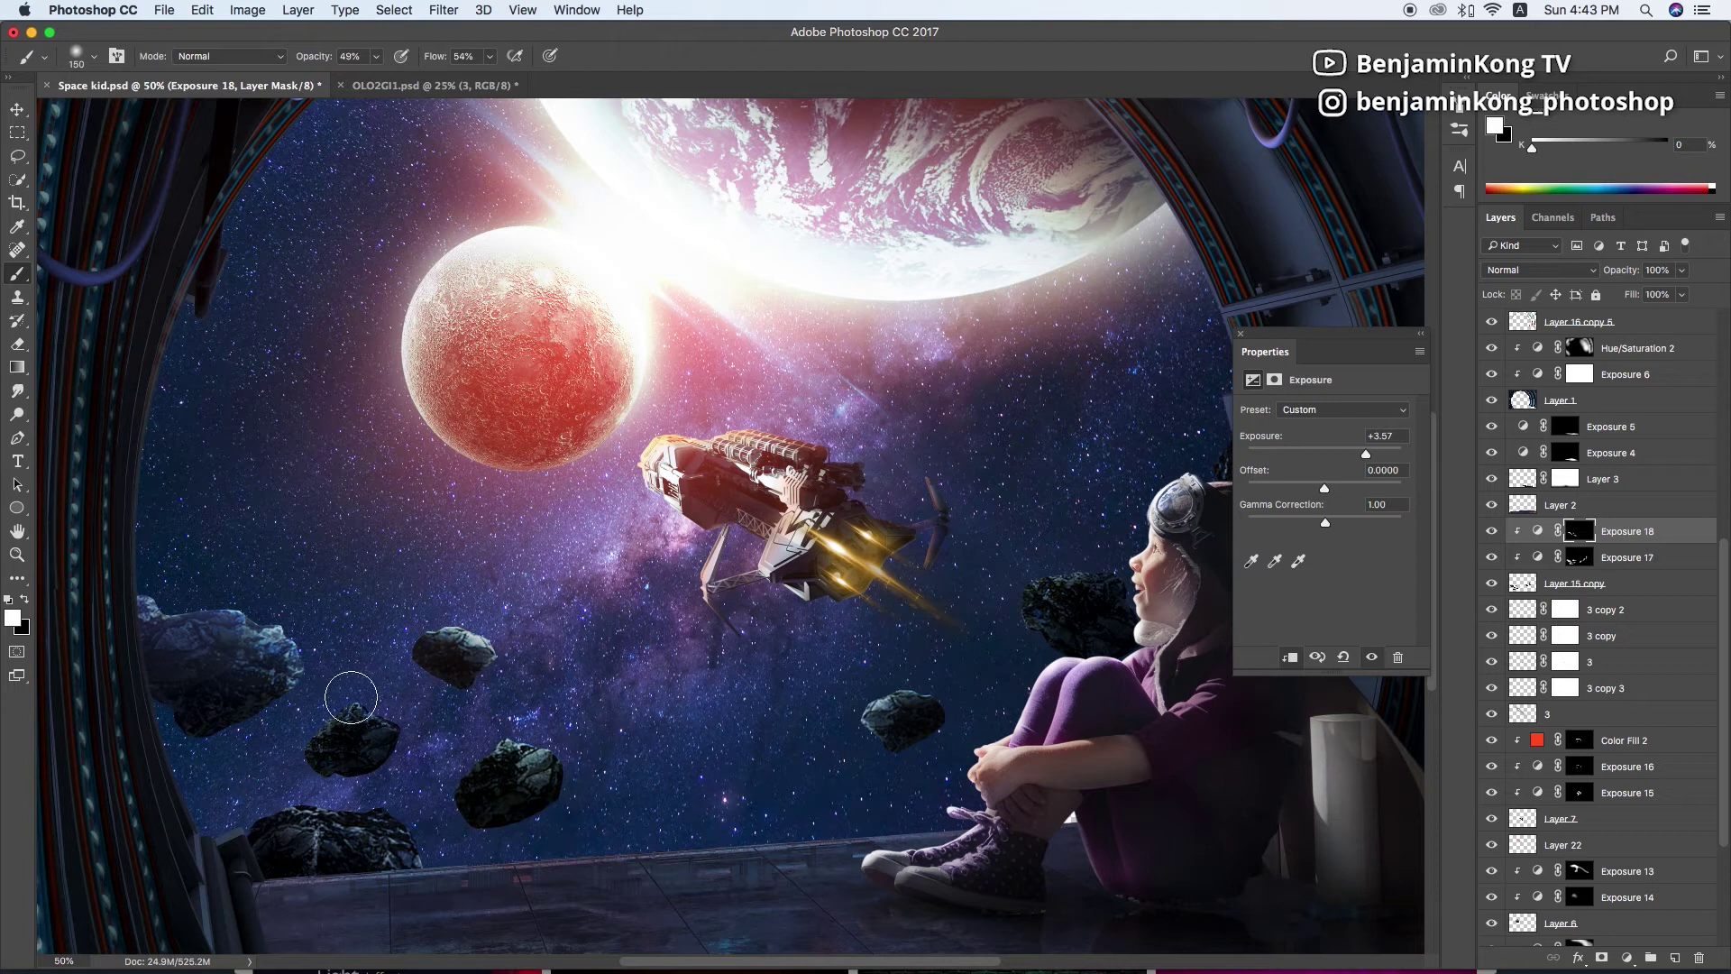
scroll(1037, 577, "right", 3)
scroll(1037, 577, "up", 1)
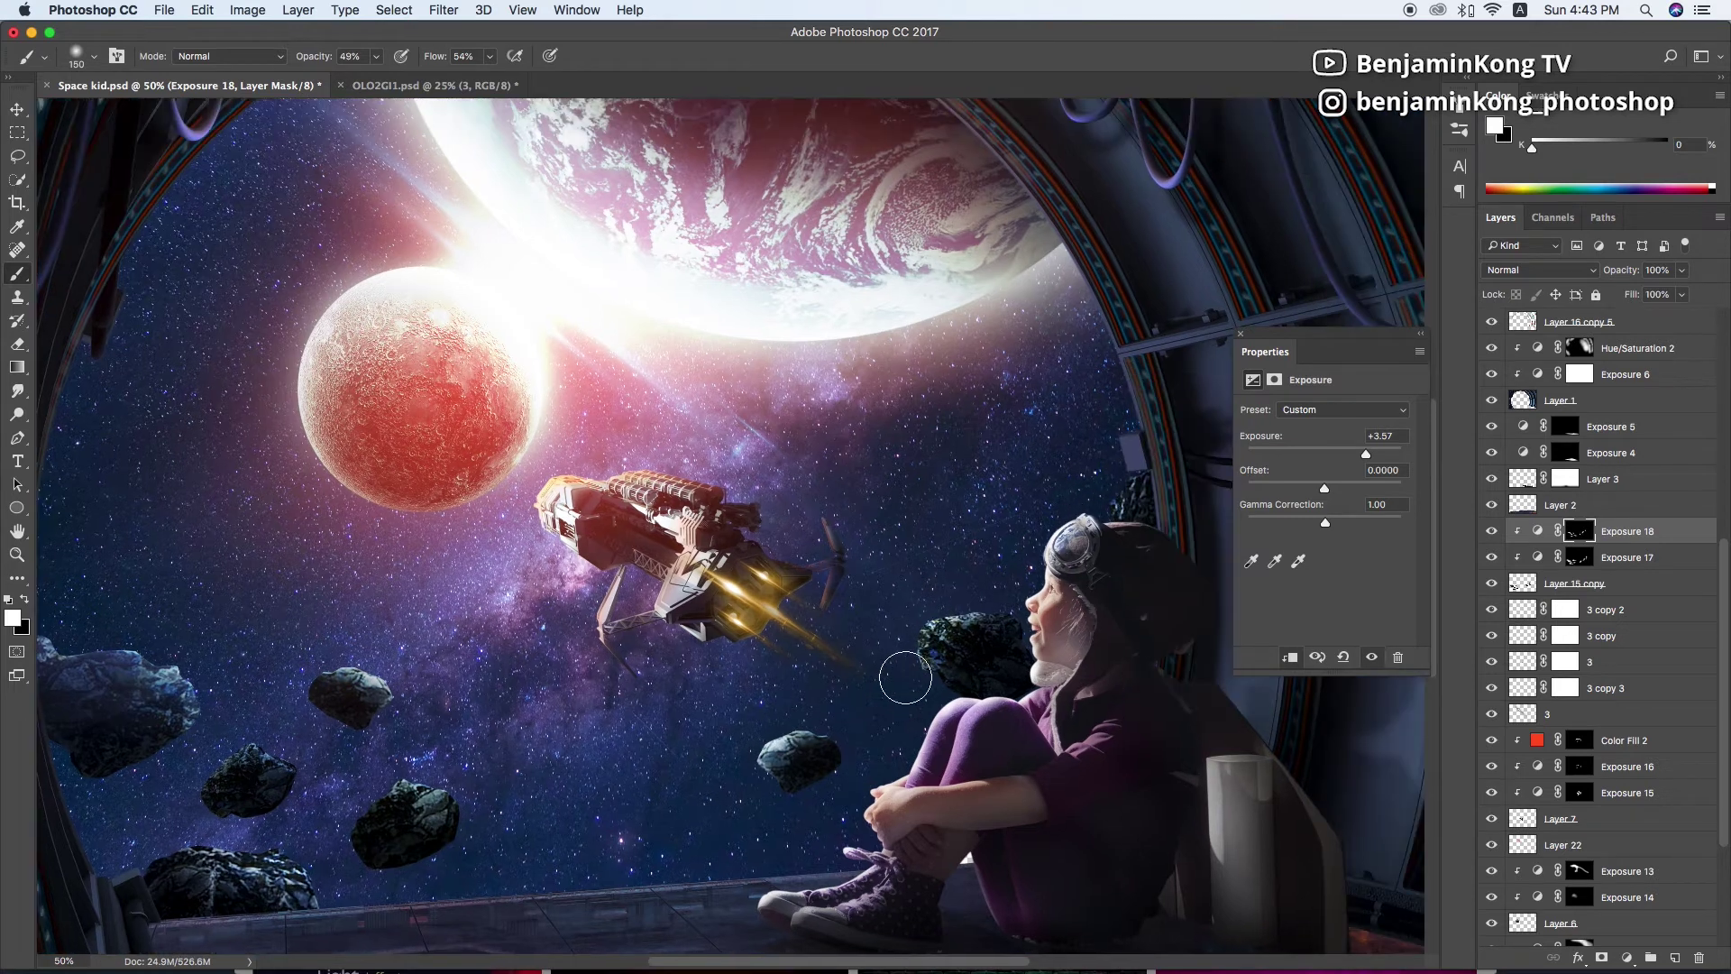
scroll(721, 581, "left", 3)
left_click(1627, 958)
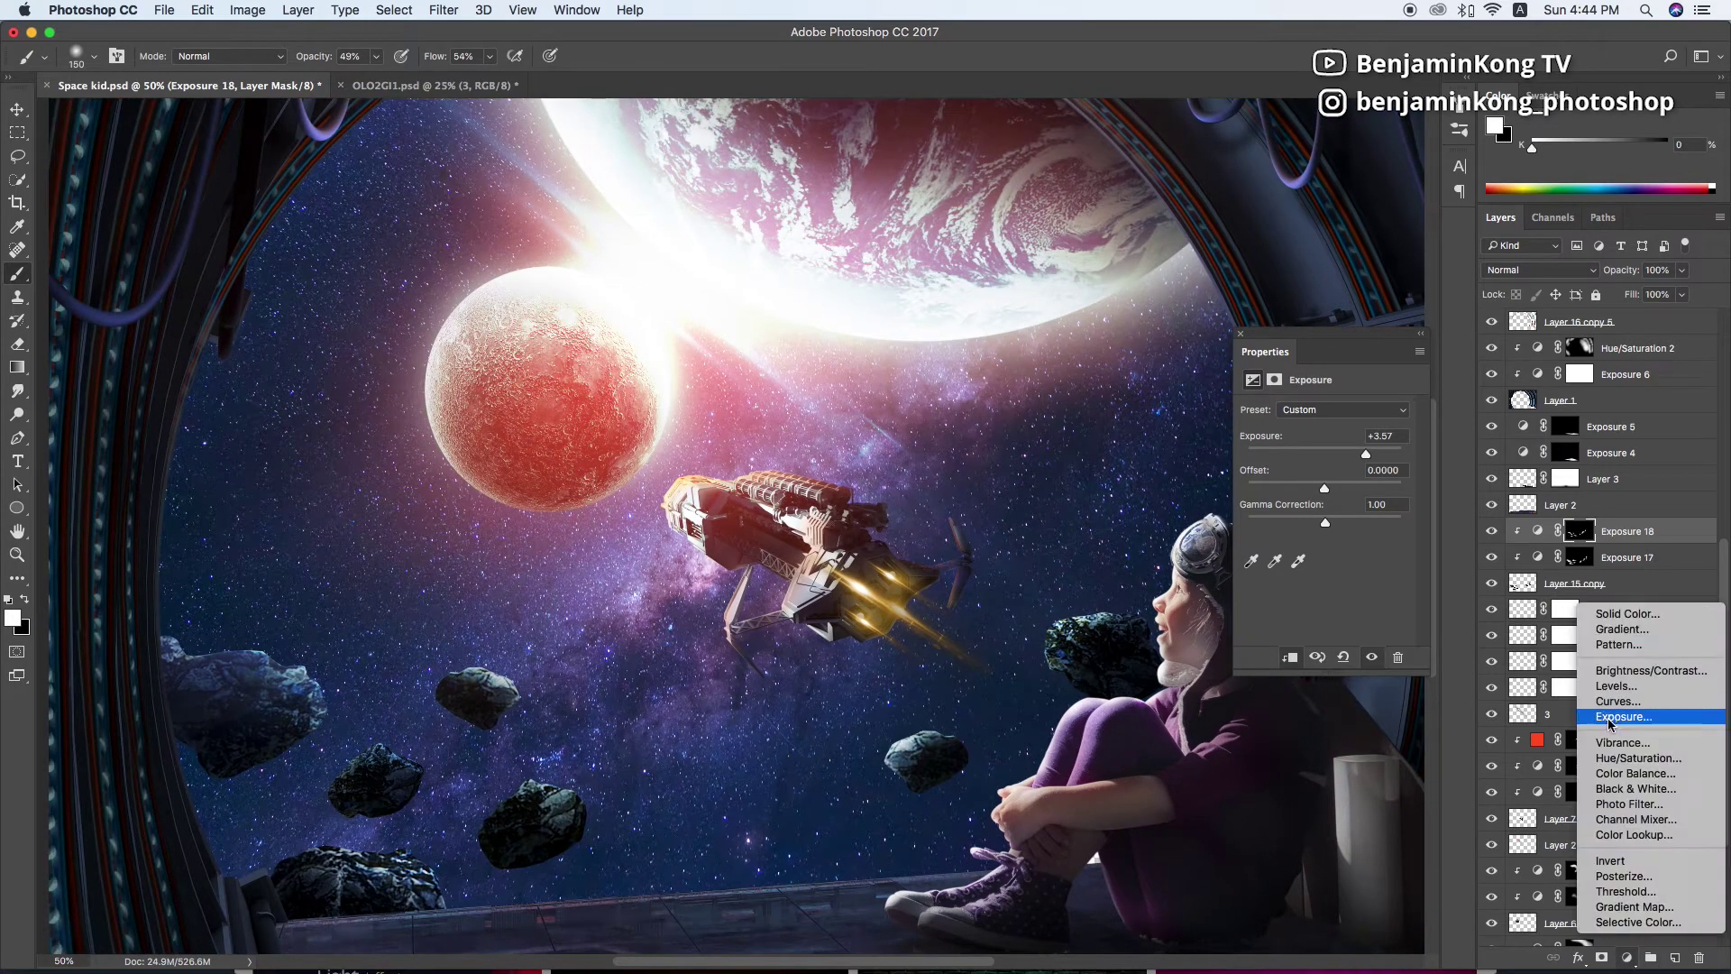
Add a third Exposure at +6.05 with an inverted black mask for rock highlights
left_click(1614, 715)
left_click_drag(1324, 454, 1375, 454)
key("ctrl+i")
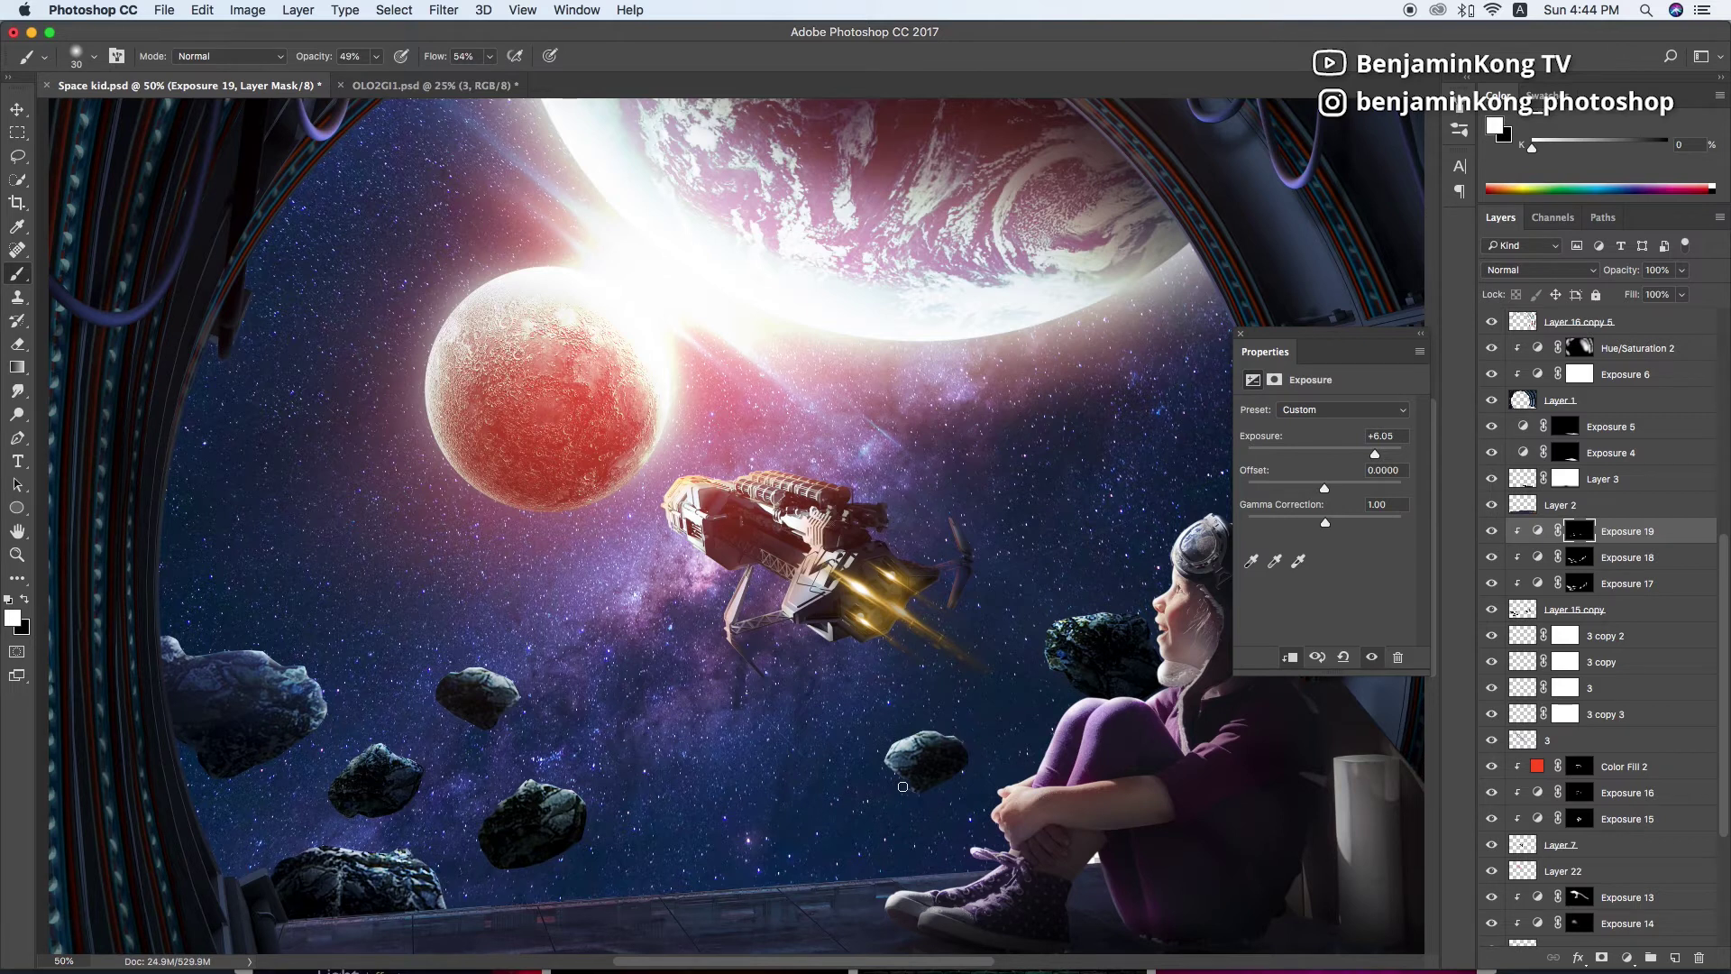
scroll(1043, 626, "right", 4)
scroll(1053, 501, "left", 2)
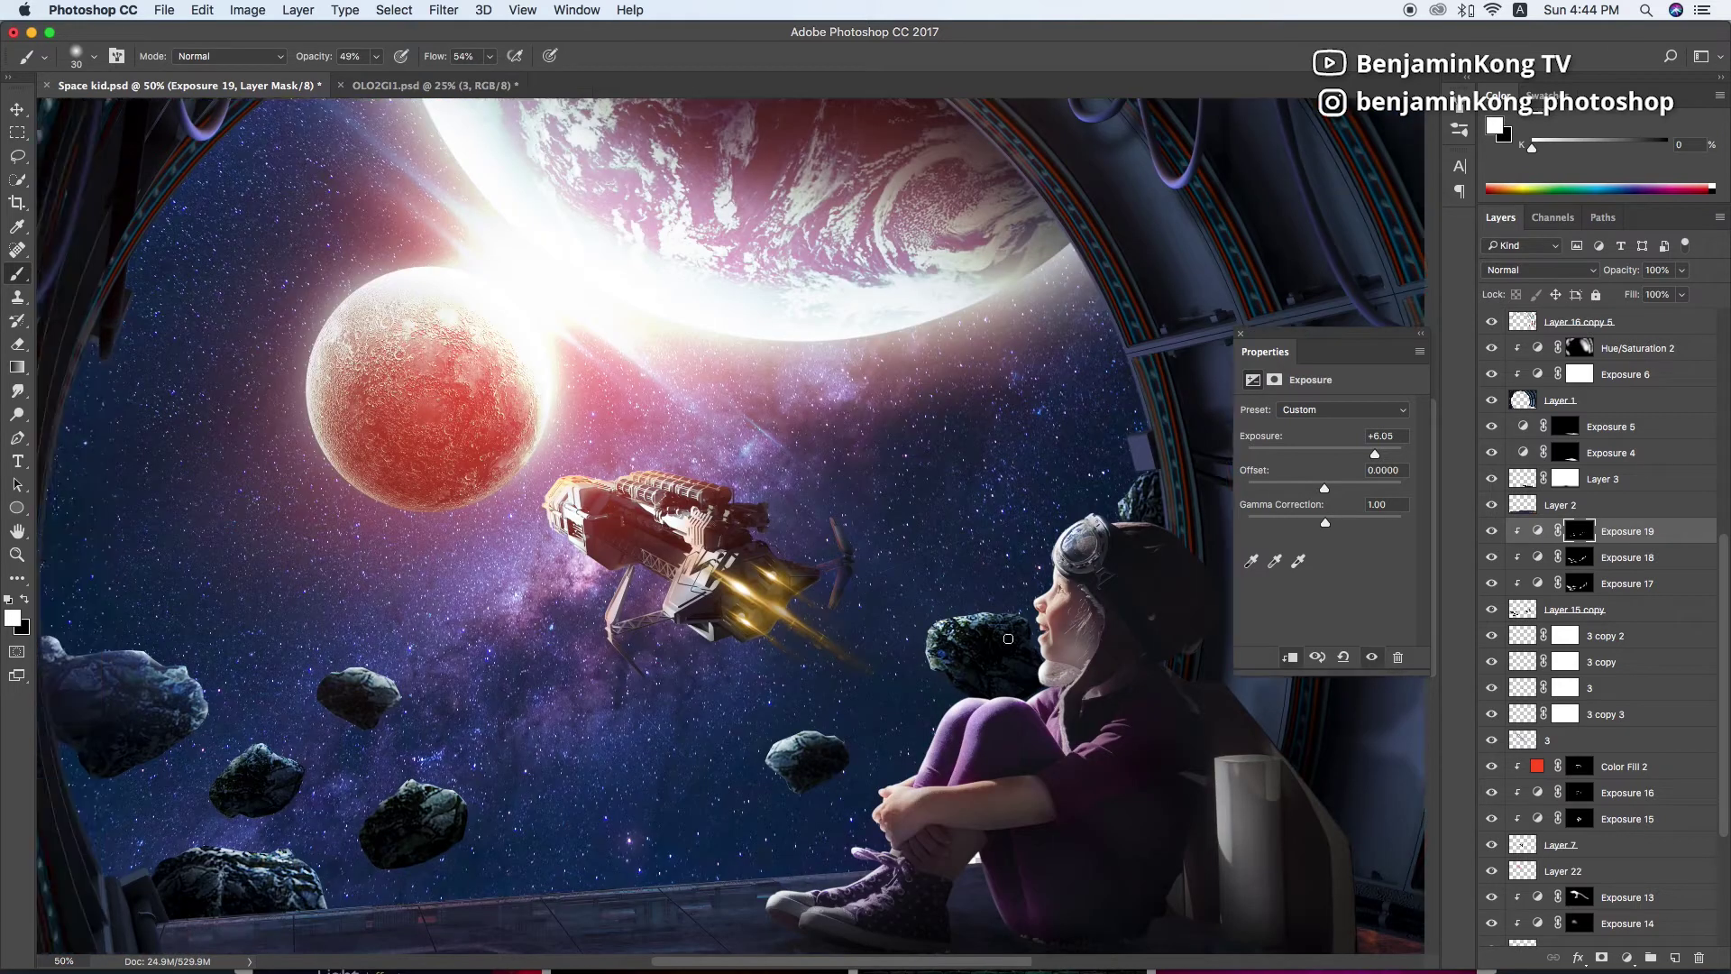
View the whole composite and check the Exposure 17 darkening layer's opacity
key("ctrl+minus")
key("ctrl+minus")
key("ctrl+plus")
key("v")
left_click(1627, 584)
left_click(1682, 270)
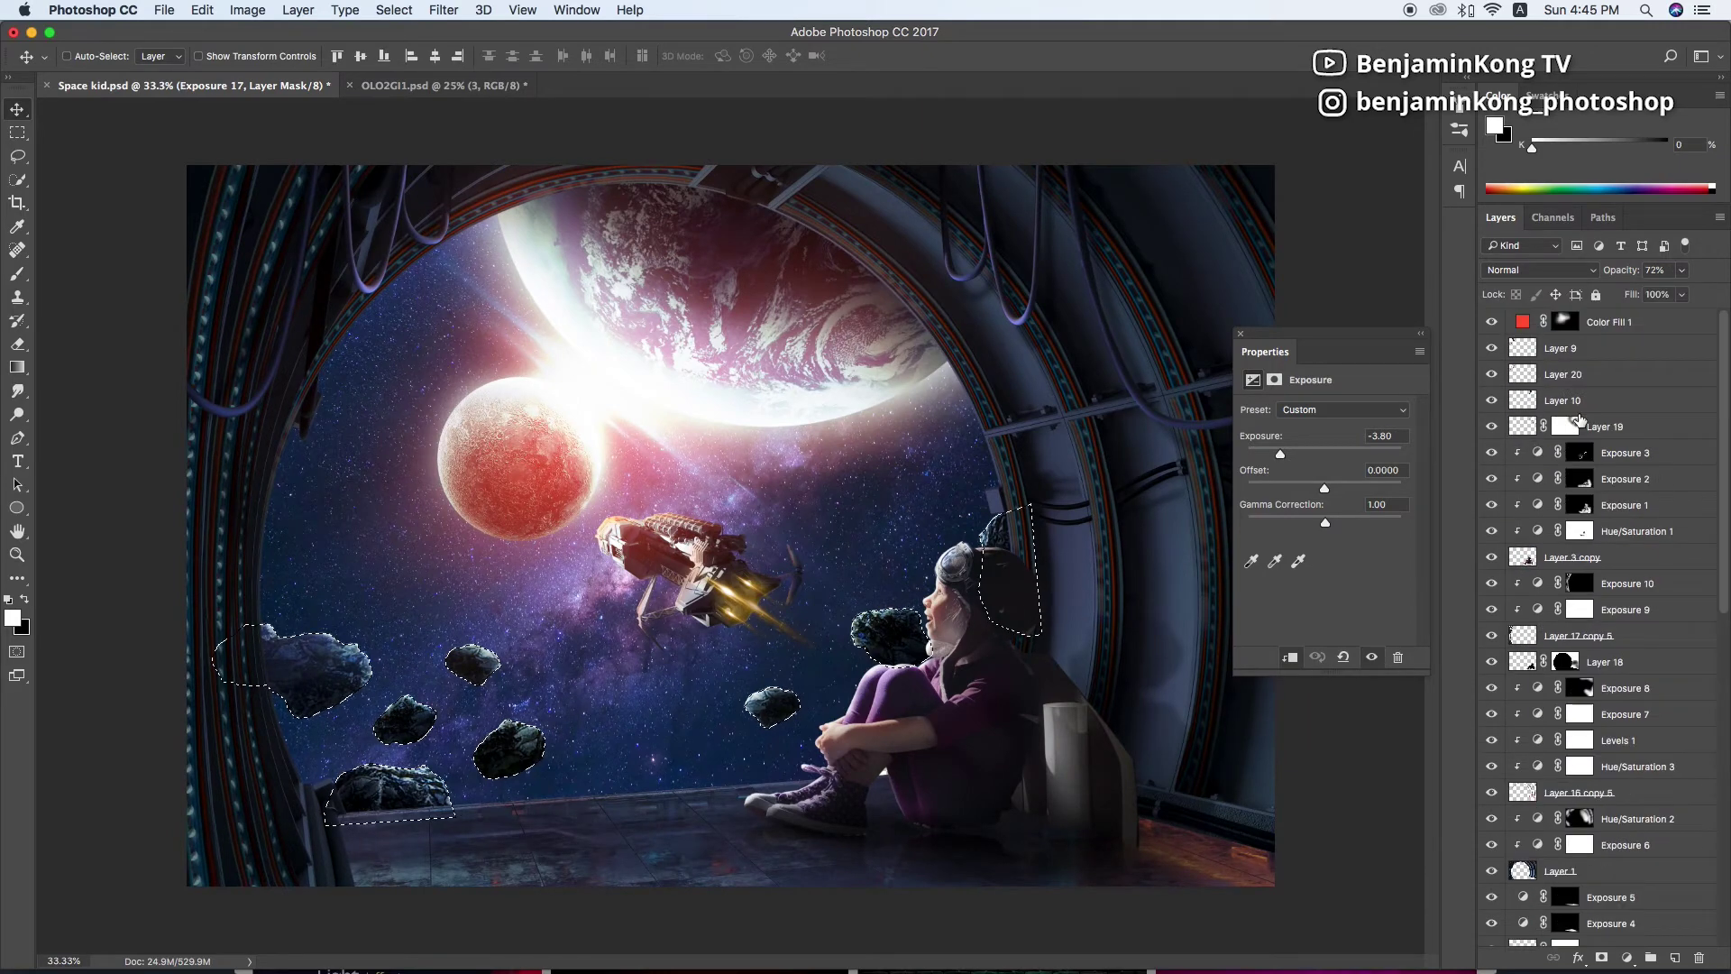
Select Color Fill 1 and paint its red glow onto the small rock top with a larger brush
scroll(1576, 451, "up", 10)
left_click(1576, 322)
key("ctrl+plus")
key("ctrl+plus")
key("b")
scroll(988, 559, "left", 5)
key("bracketright")
key("bracketright")
key("bracketright")
scroll(1082, 572, "left", 4)
left_click_drag(865, 630, 852, 700)
Refine the rock glow, drop the selection, and lower brush opacity to about 28%
key("x")
key("bracketleft")
key("bracketleft")
key("bracketleft")
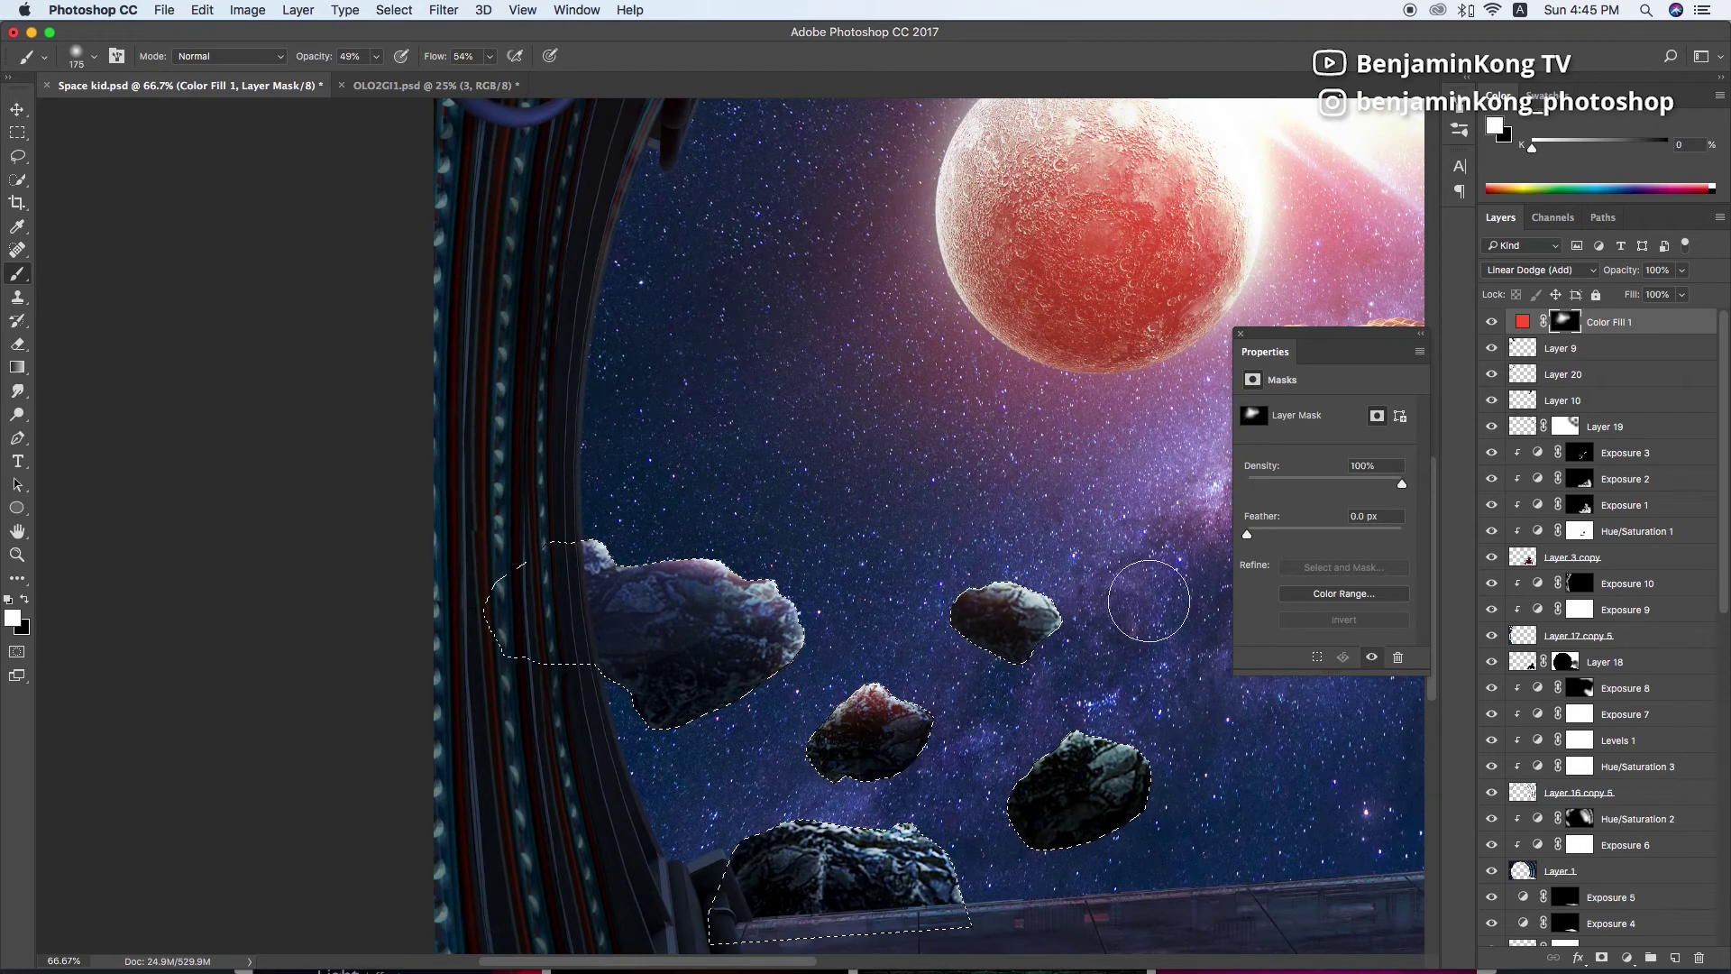
key("x")
scroll(1087, 650, "left", 5)
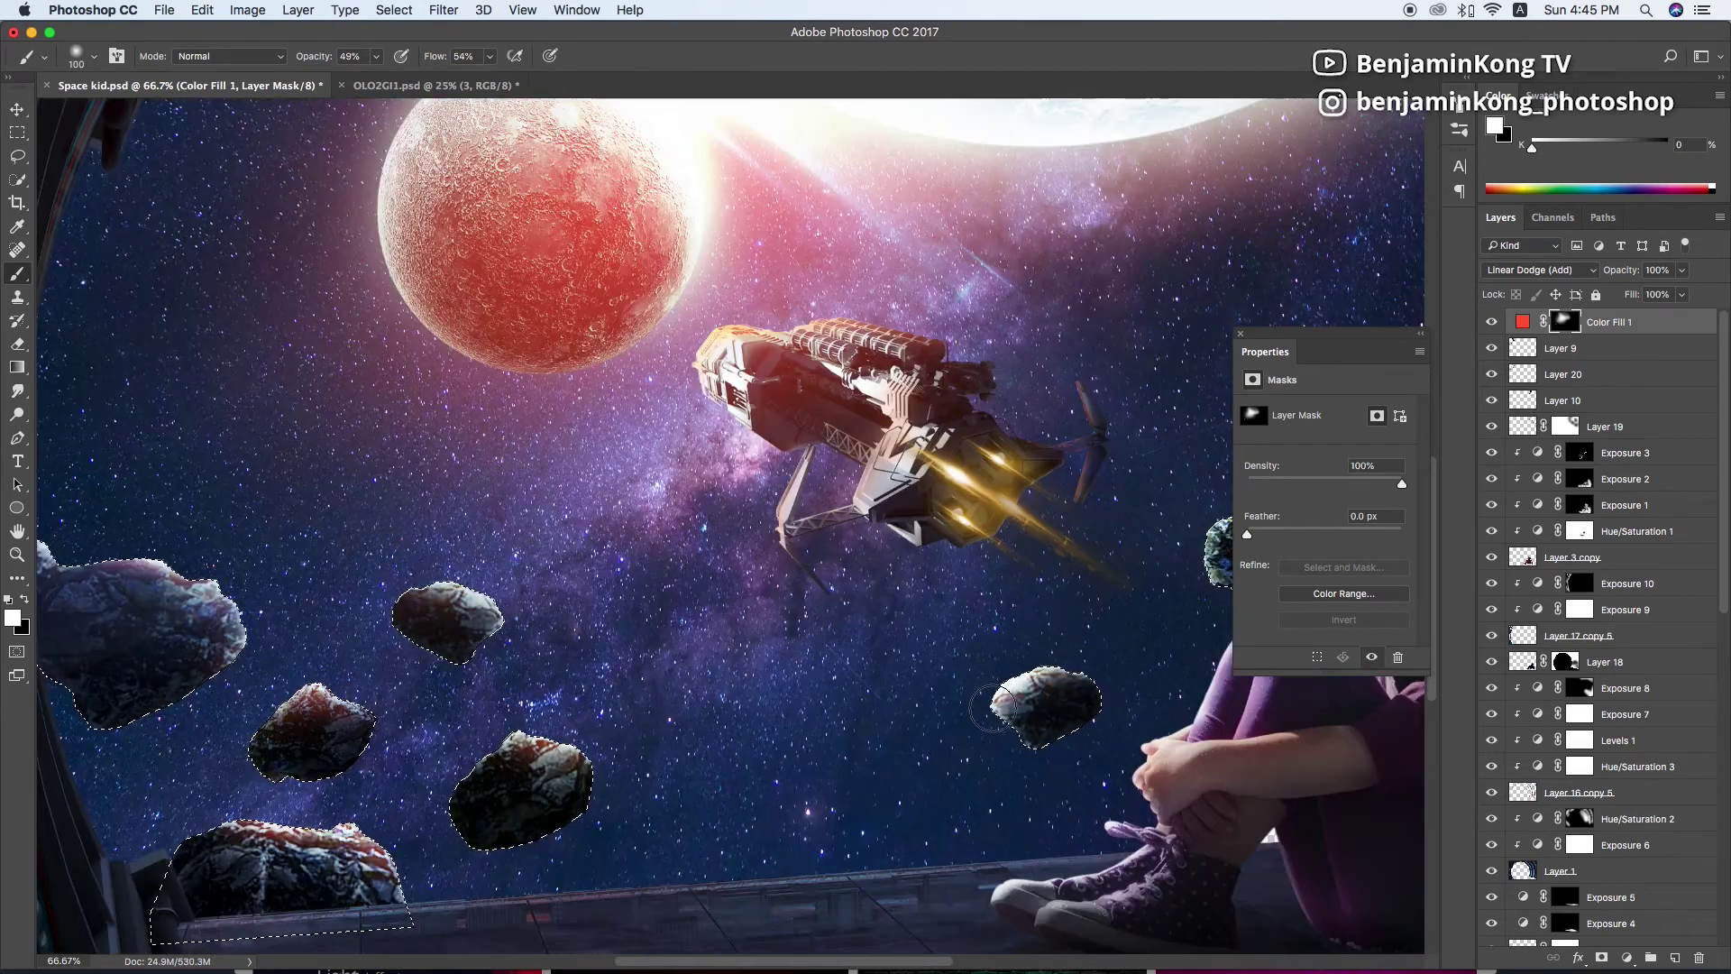
scroll(1028, 613, "left", 10)
scroll(971, 571, "right", 2)
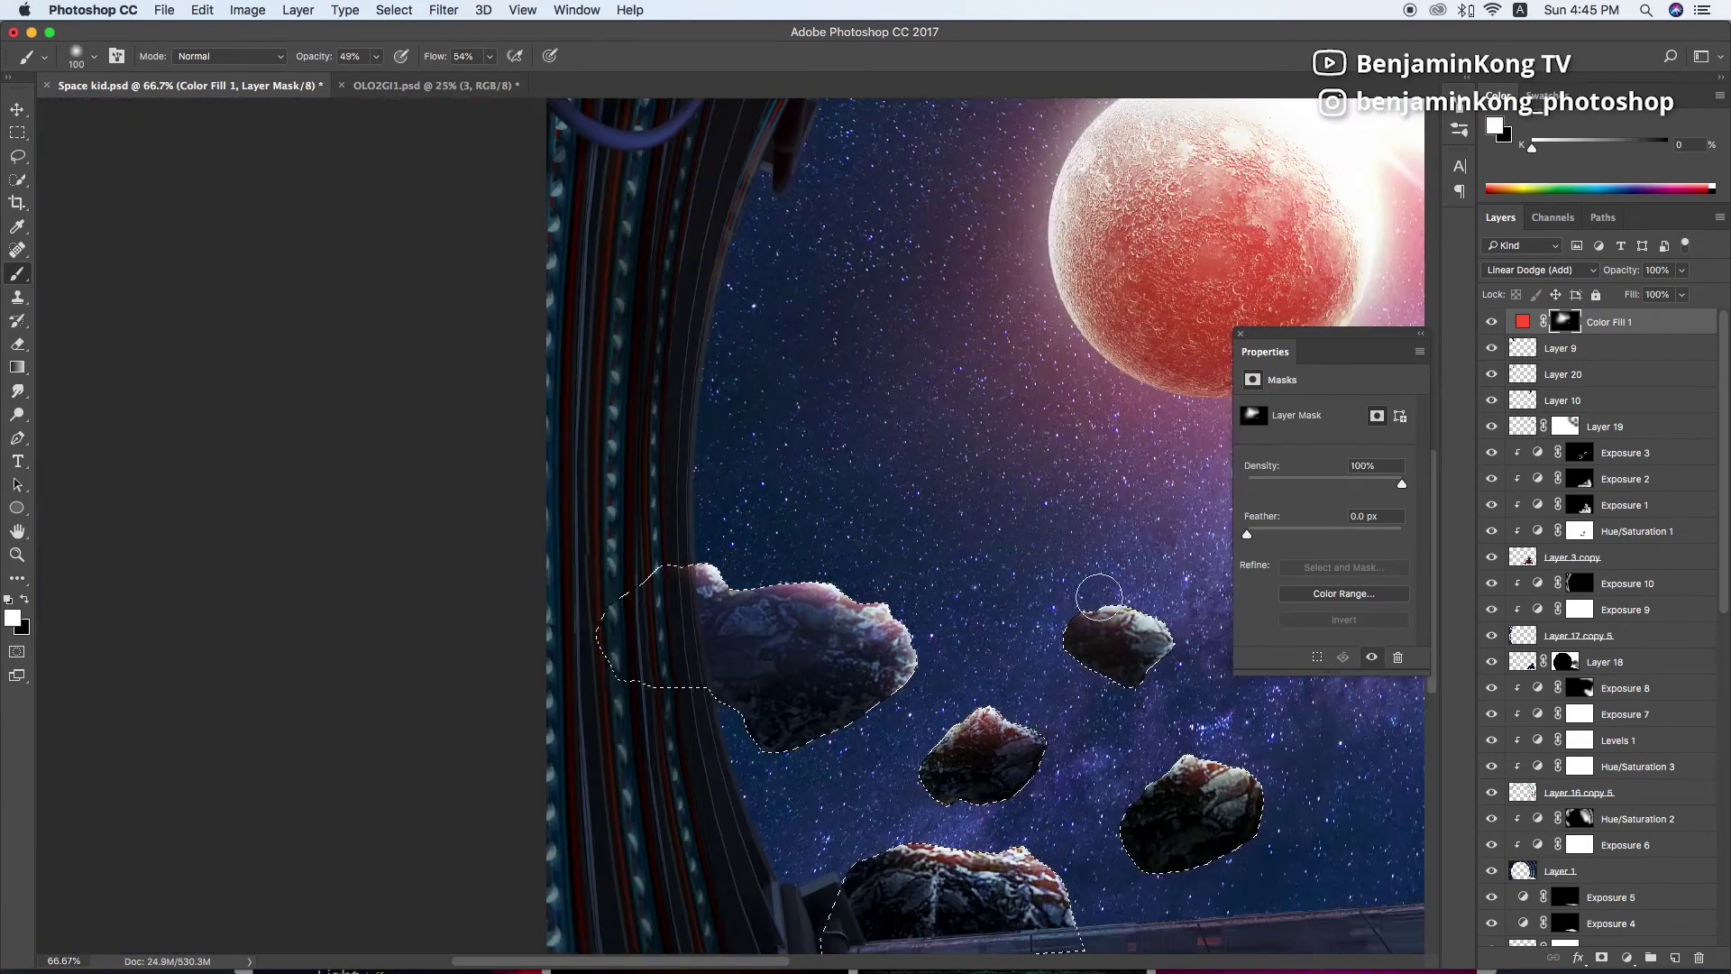
scroll(970, 571, "right", 3)
key("ctrl+minus")
key("ctrl+d")
key("ctrl+minus")
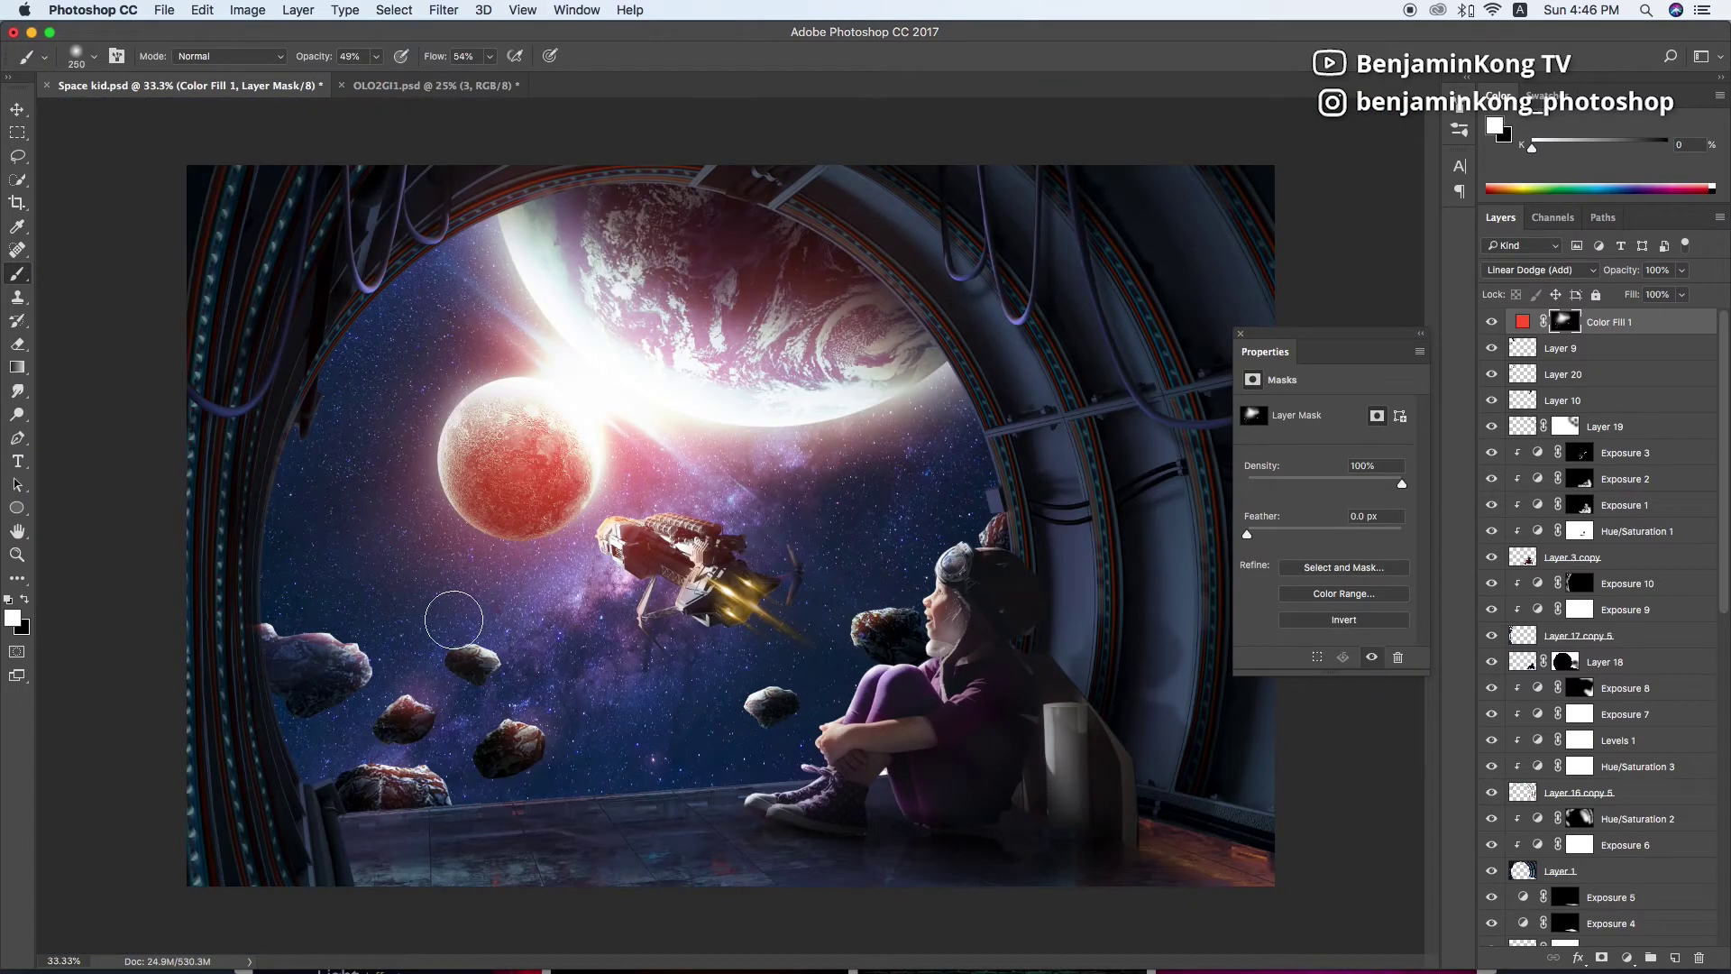
left_click_drag(376, 56, 358, 83)
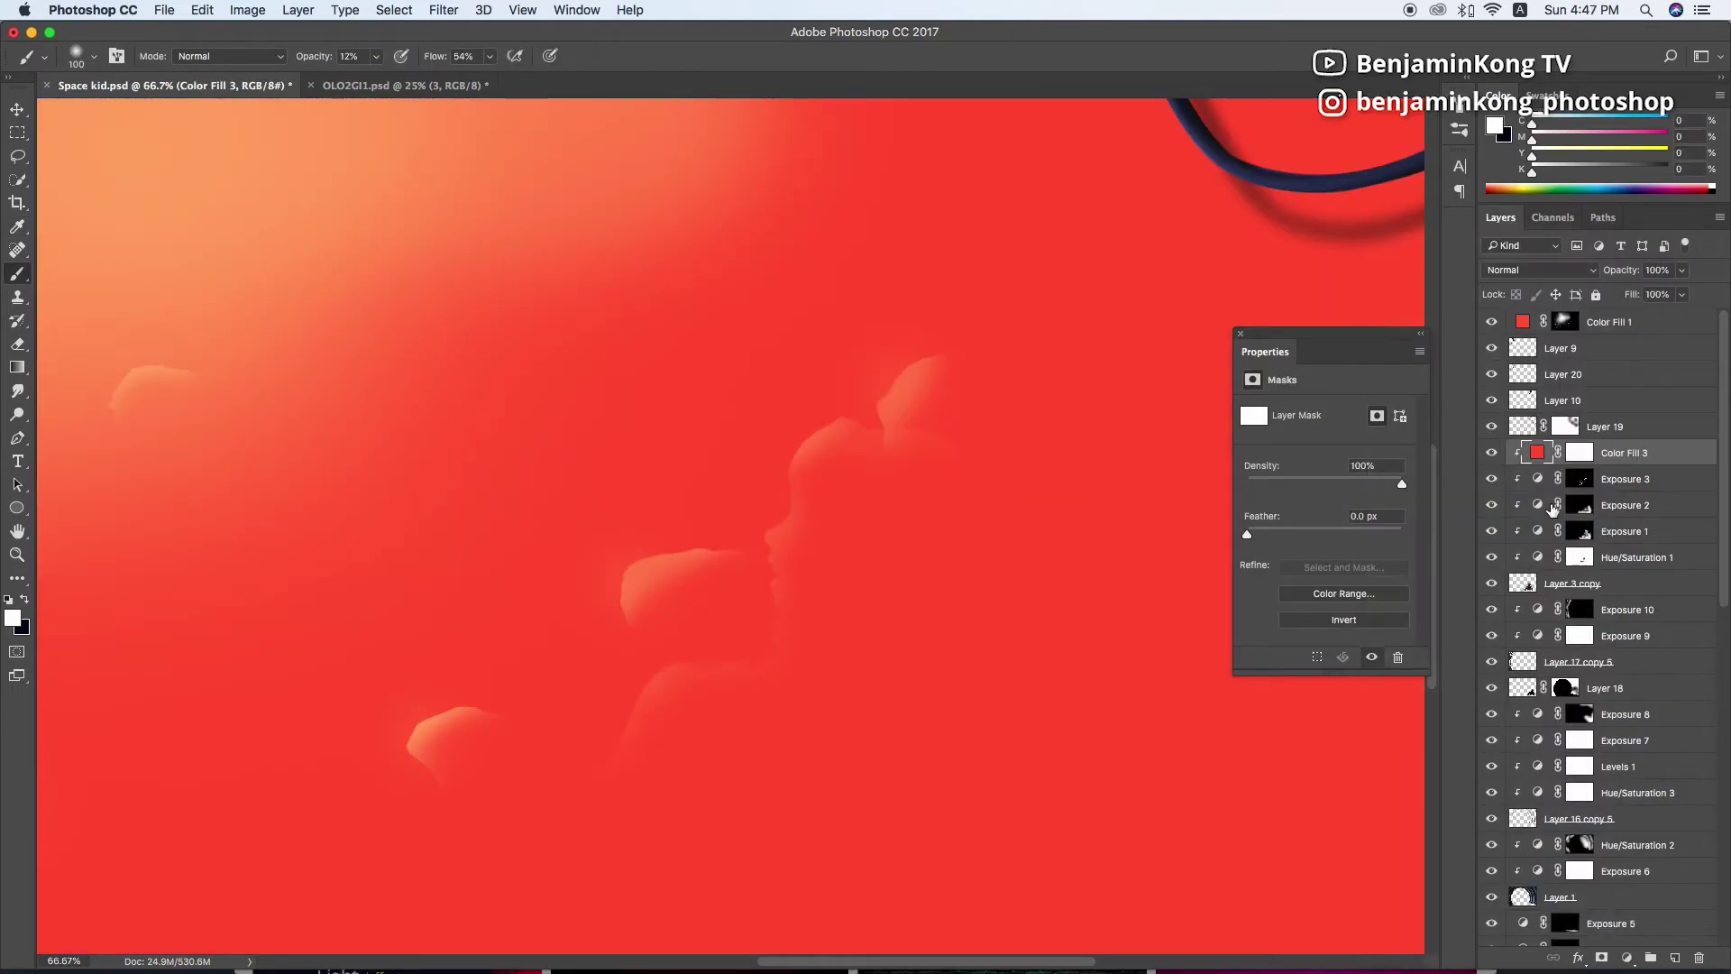
Clip the red Color Fill 3 to the girl in Screen mode, invert its mask, and tint her face
key("ctrl+alt+g")
key("alt+shift+s")
left_click(1580, 452)
key("ctrl+i")
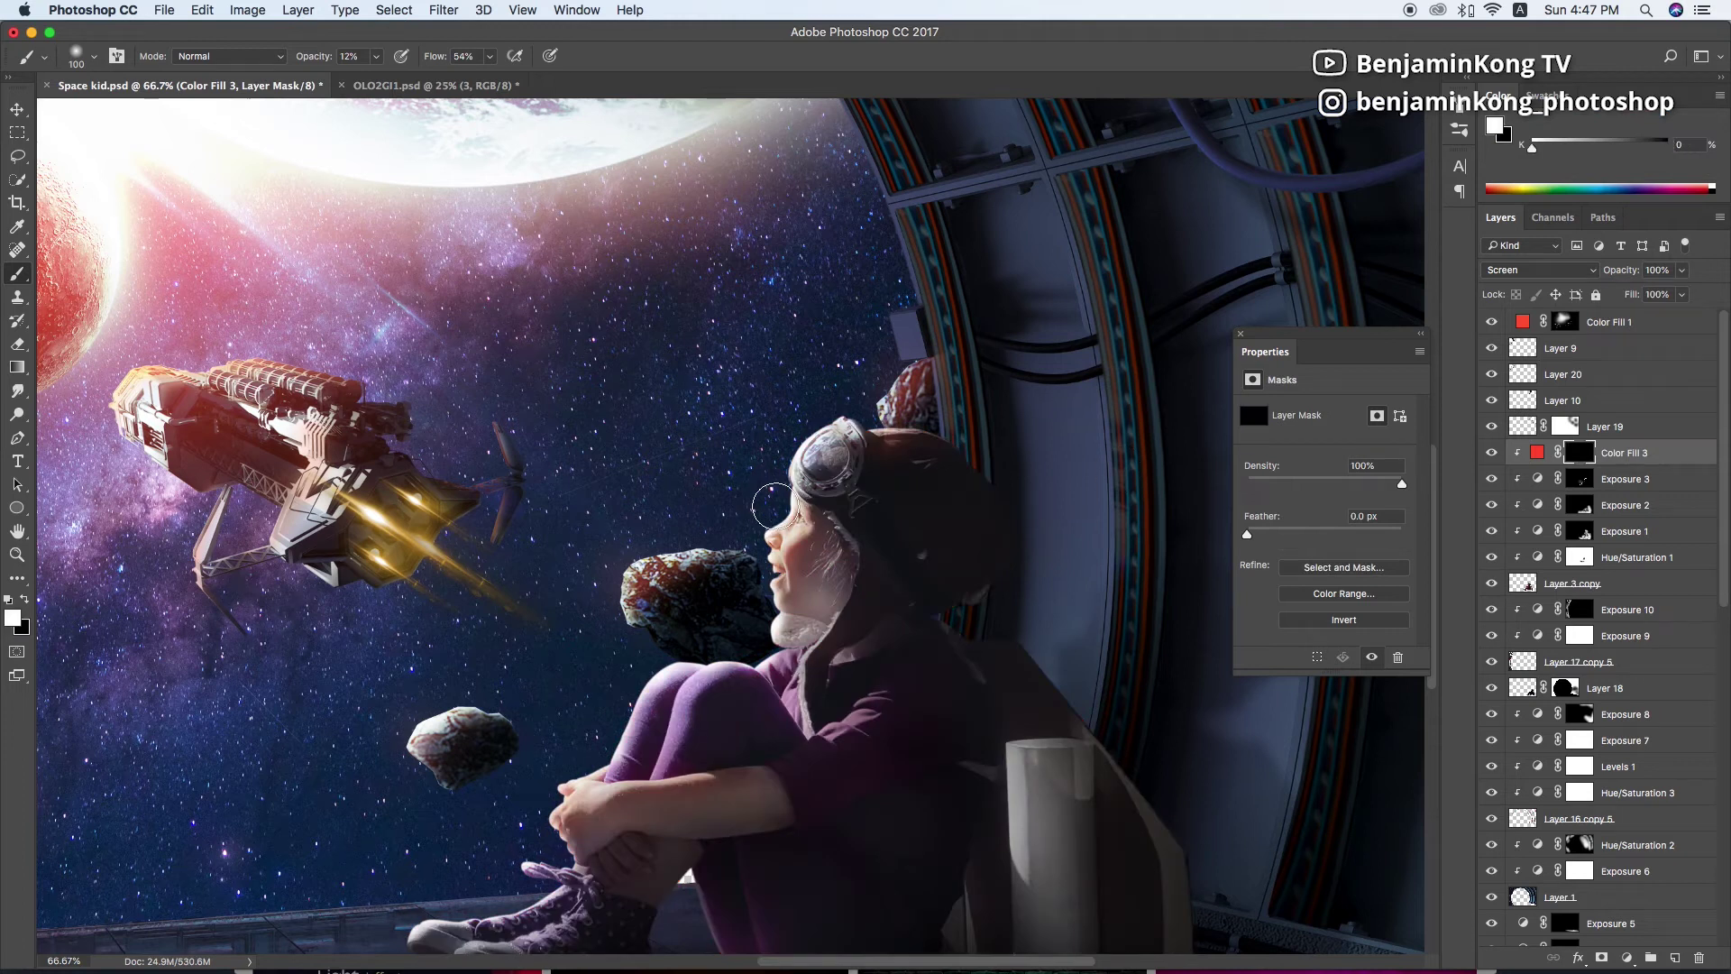
left_click_drag(765, 523, 756, 577)
At 65% brush strength, paint red glow on the girl's knee, shin and shoe
key("6")
key("5")
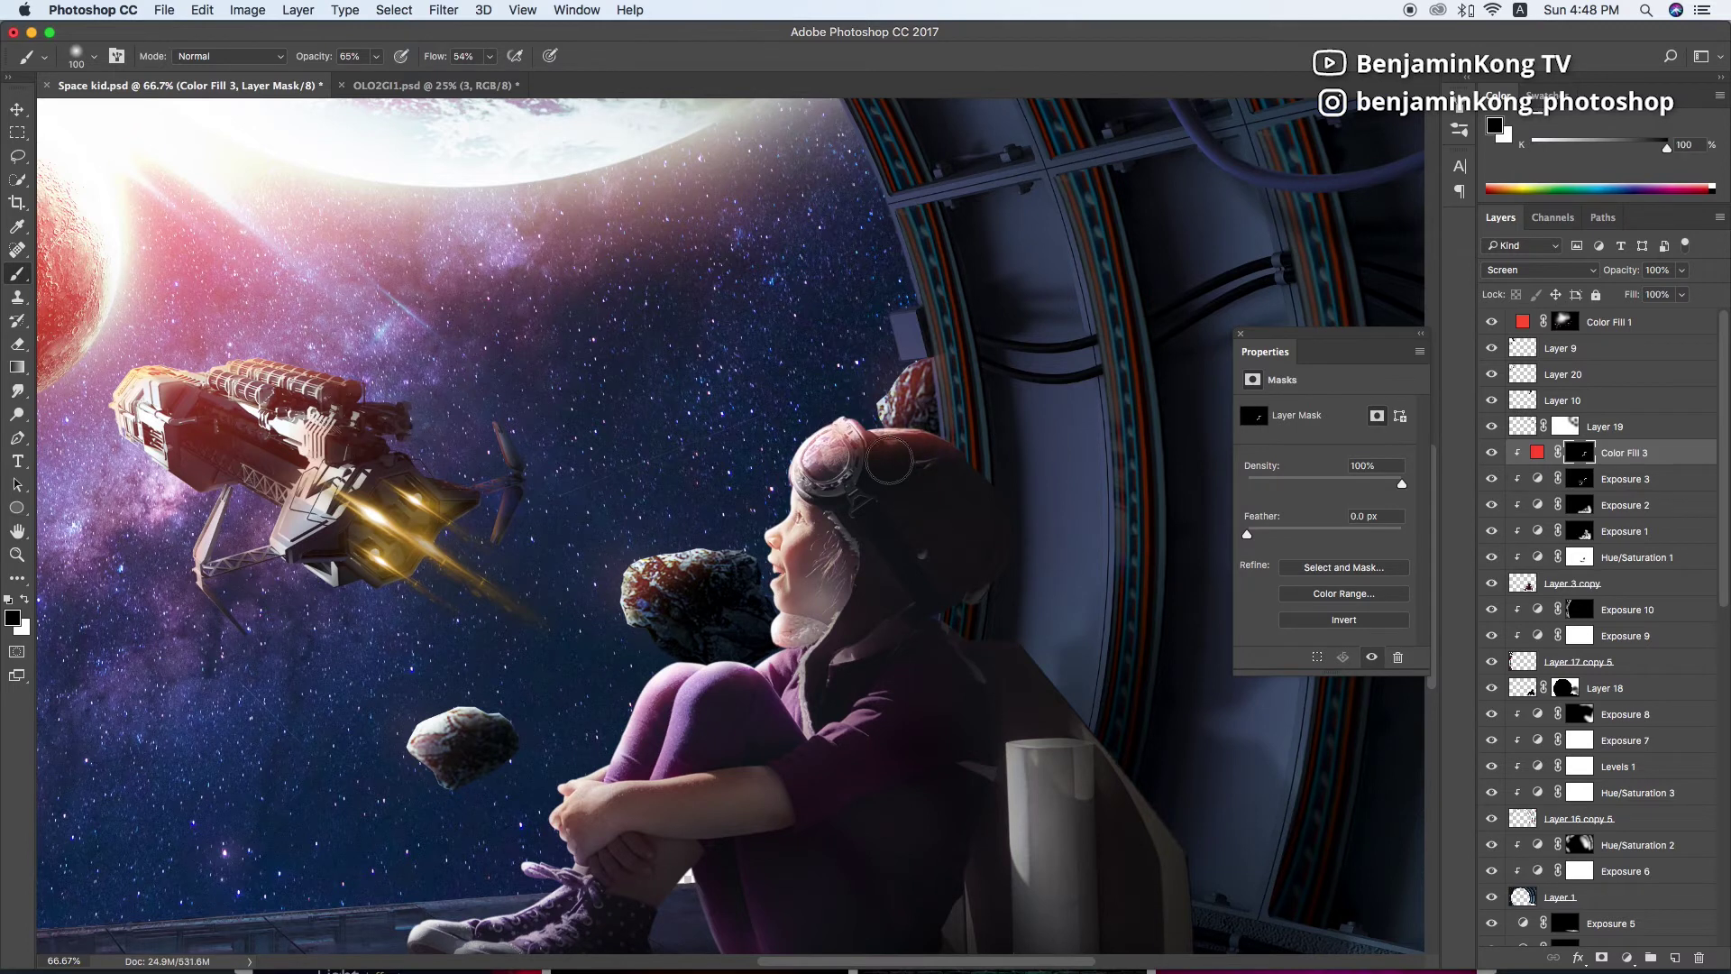
mouse_move(699, 690)
left_mouse_down()
mouse_move(633, 800)
mouse_move(566, 763)
left_mouse_up()
key("x")
key("x")
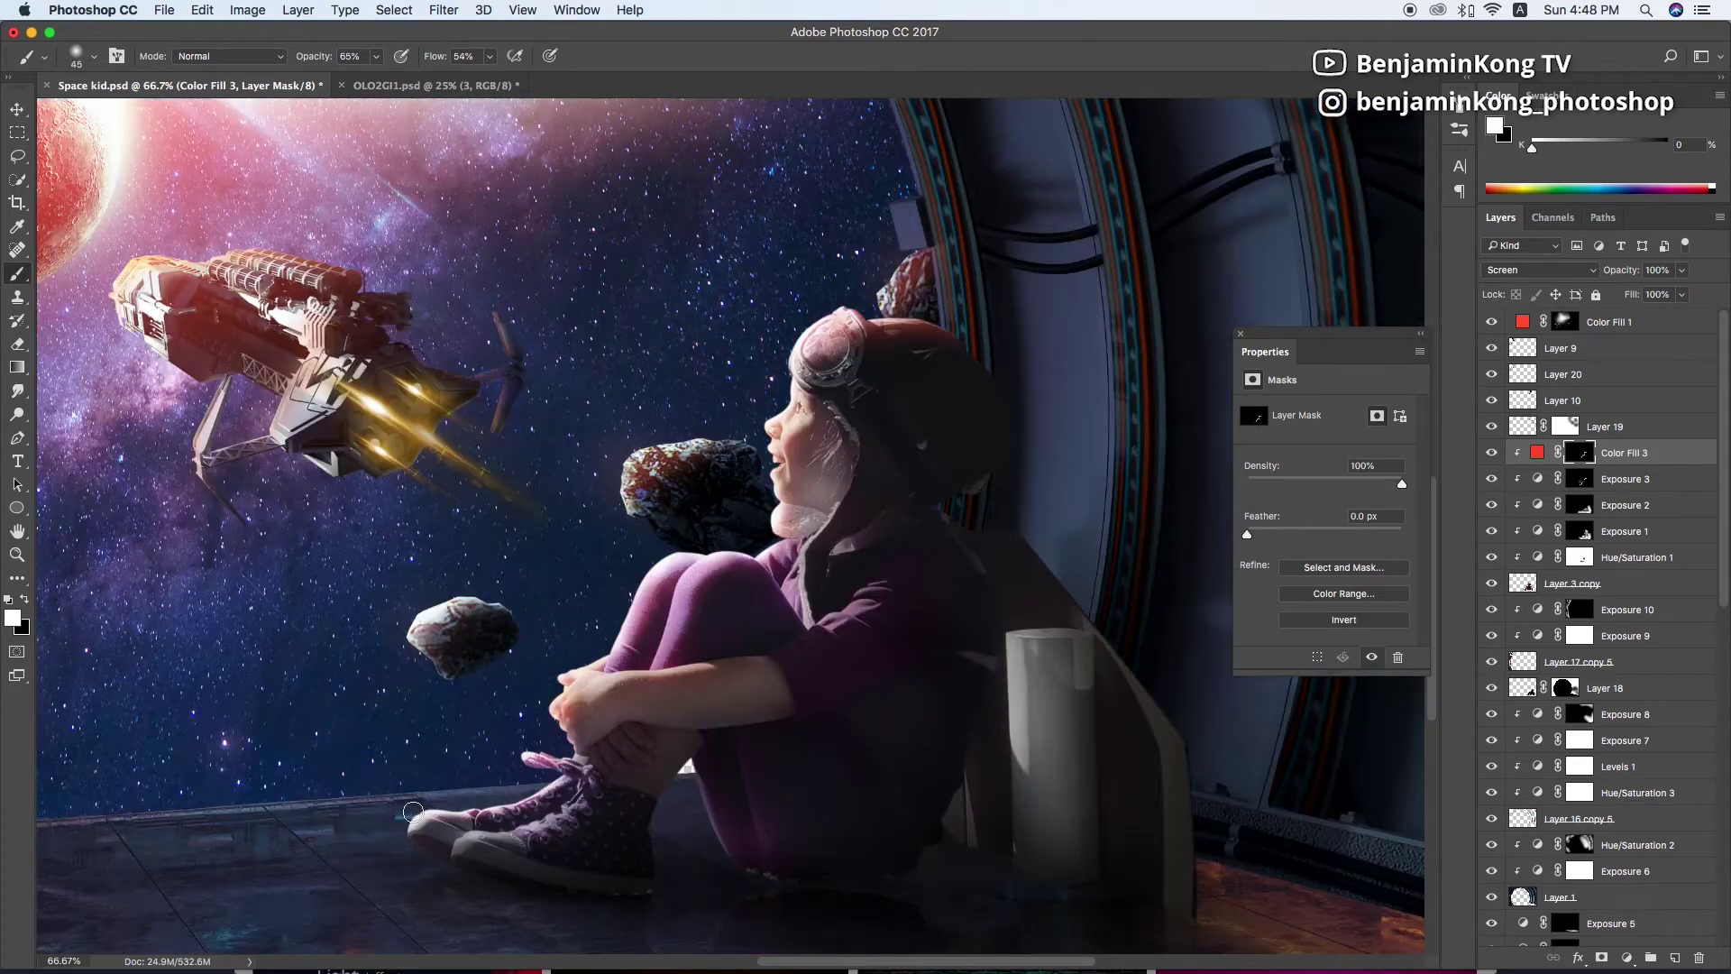
key("bracketright")
key("bracketright")
key("bracketright")
left_click_drag(413, 811, 539, 777)
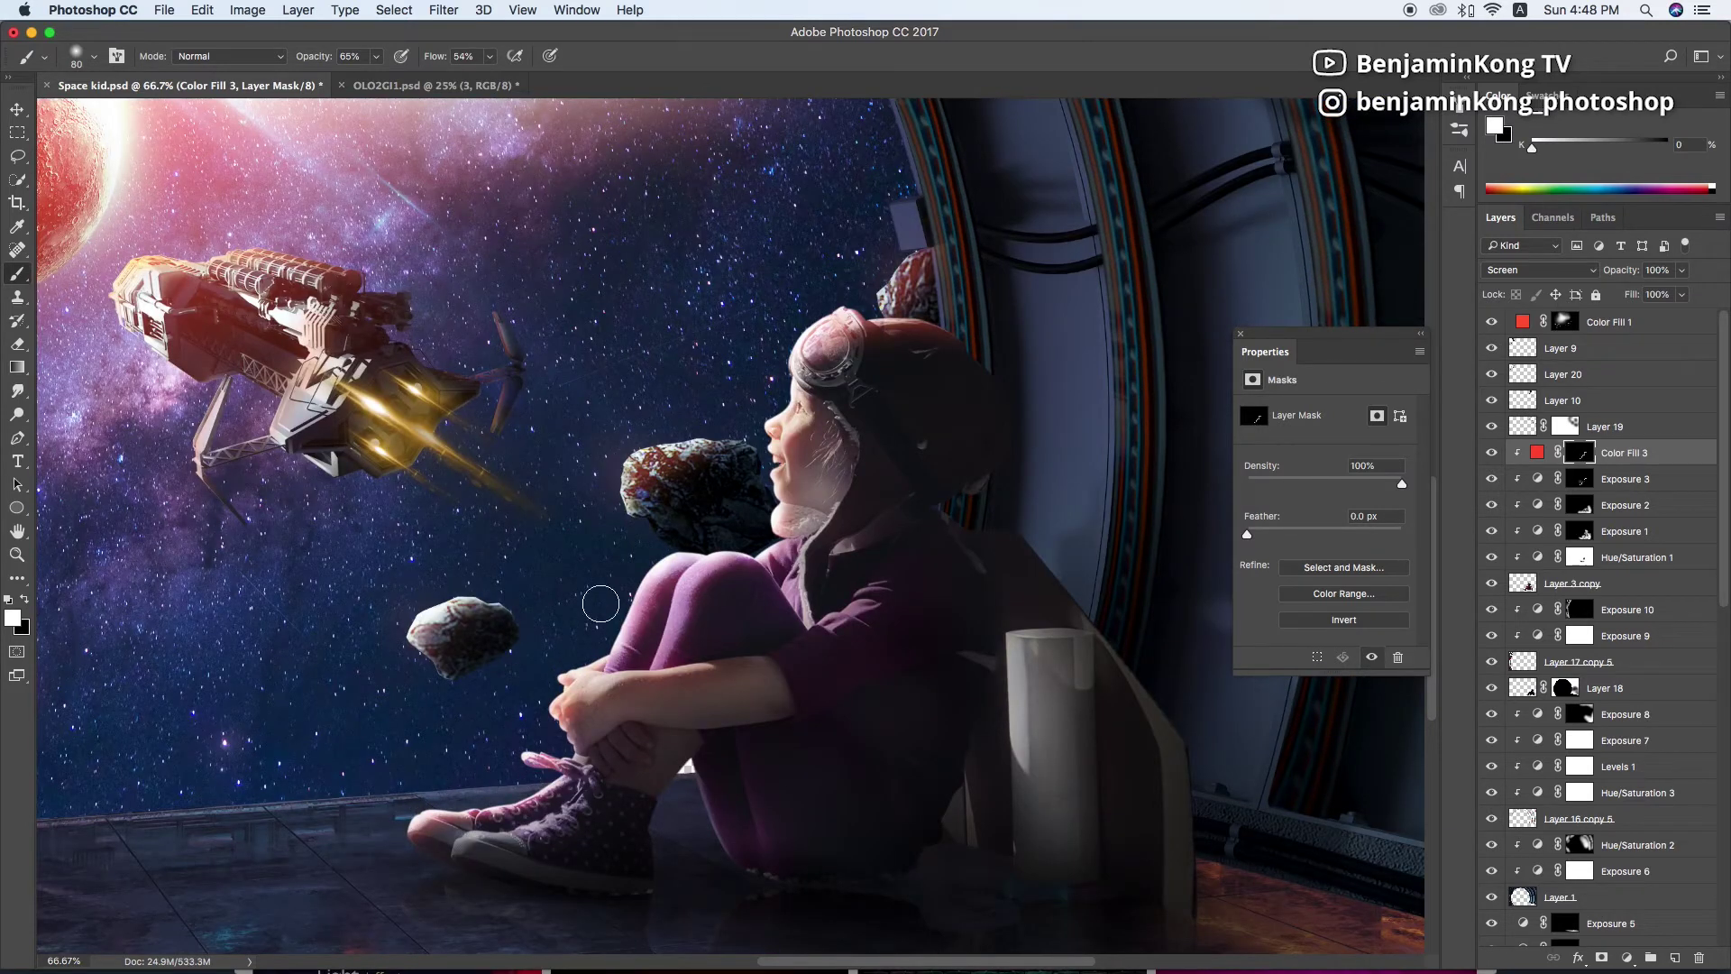
key("super+minus")
Try Overlay, then set Color Fill 3 back to Normal at 49% opacity
left_click(1539, 269)
left_click(1581, 349)
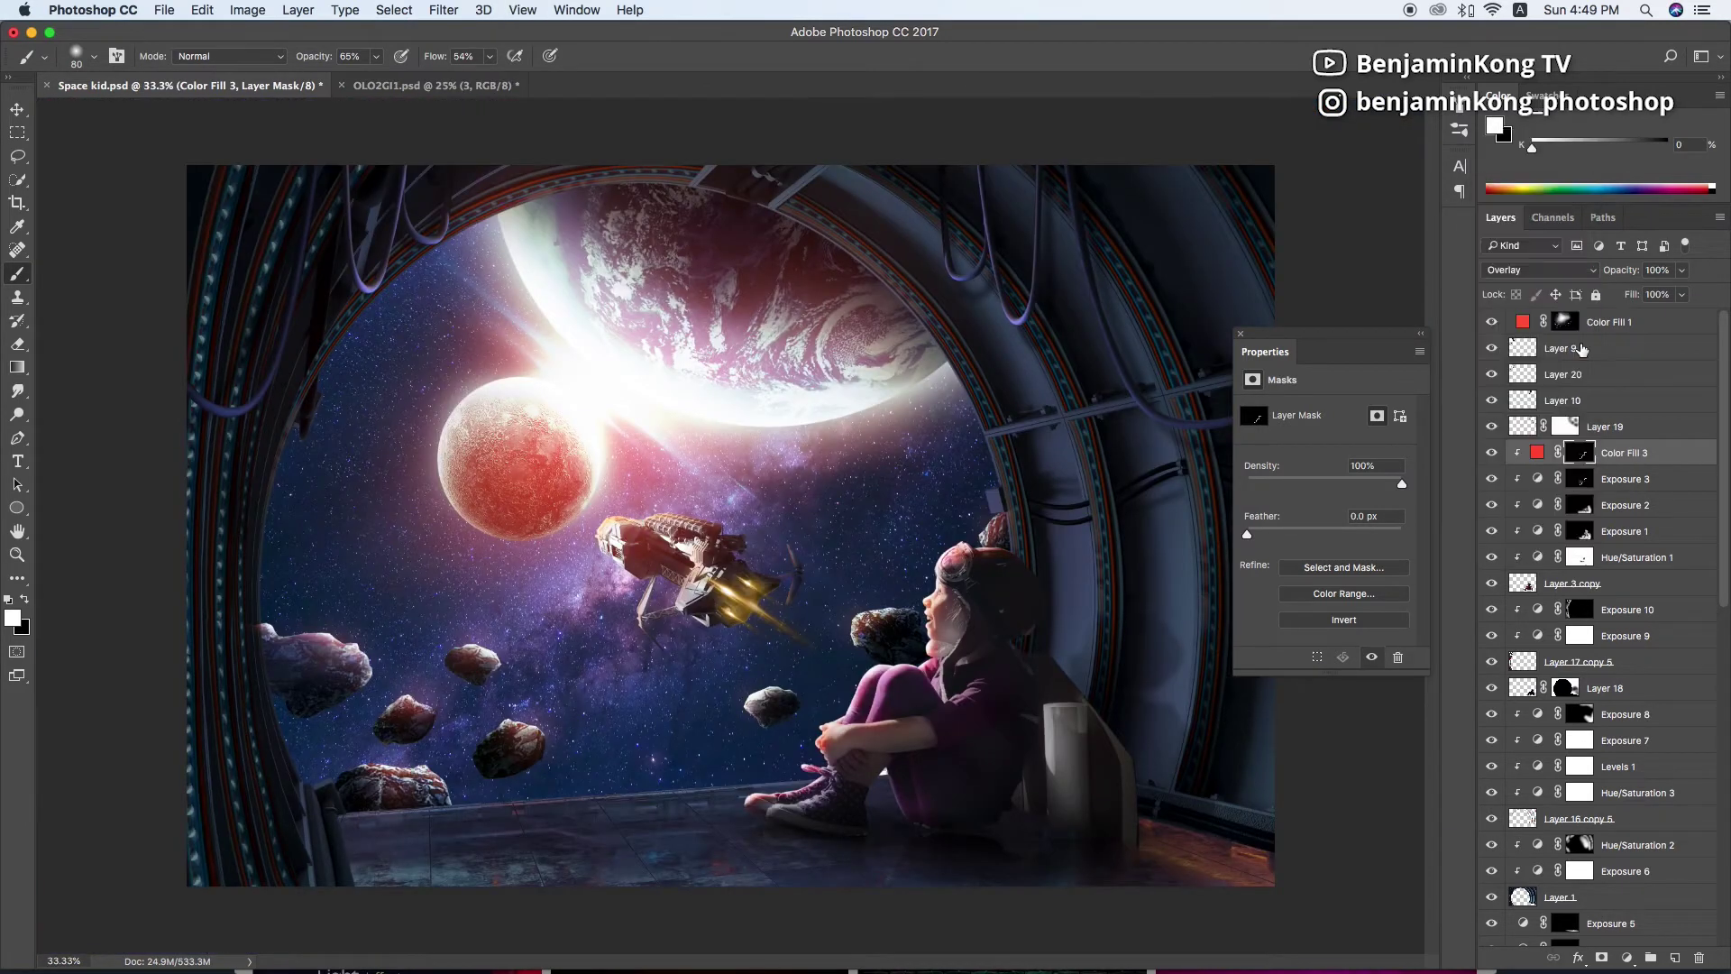
left_click(1539, 270)
left_click(1515, 74)
left_click_drag(1620, 270, 1574, 270)
key("super+plus")
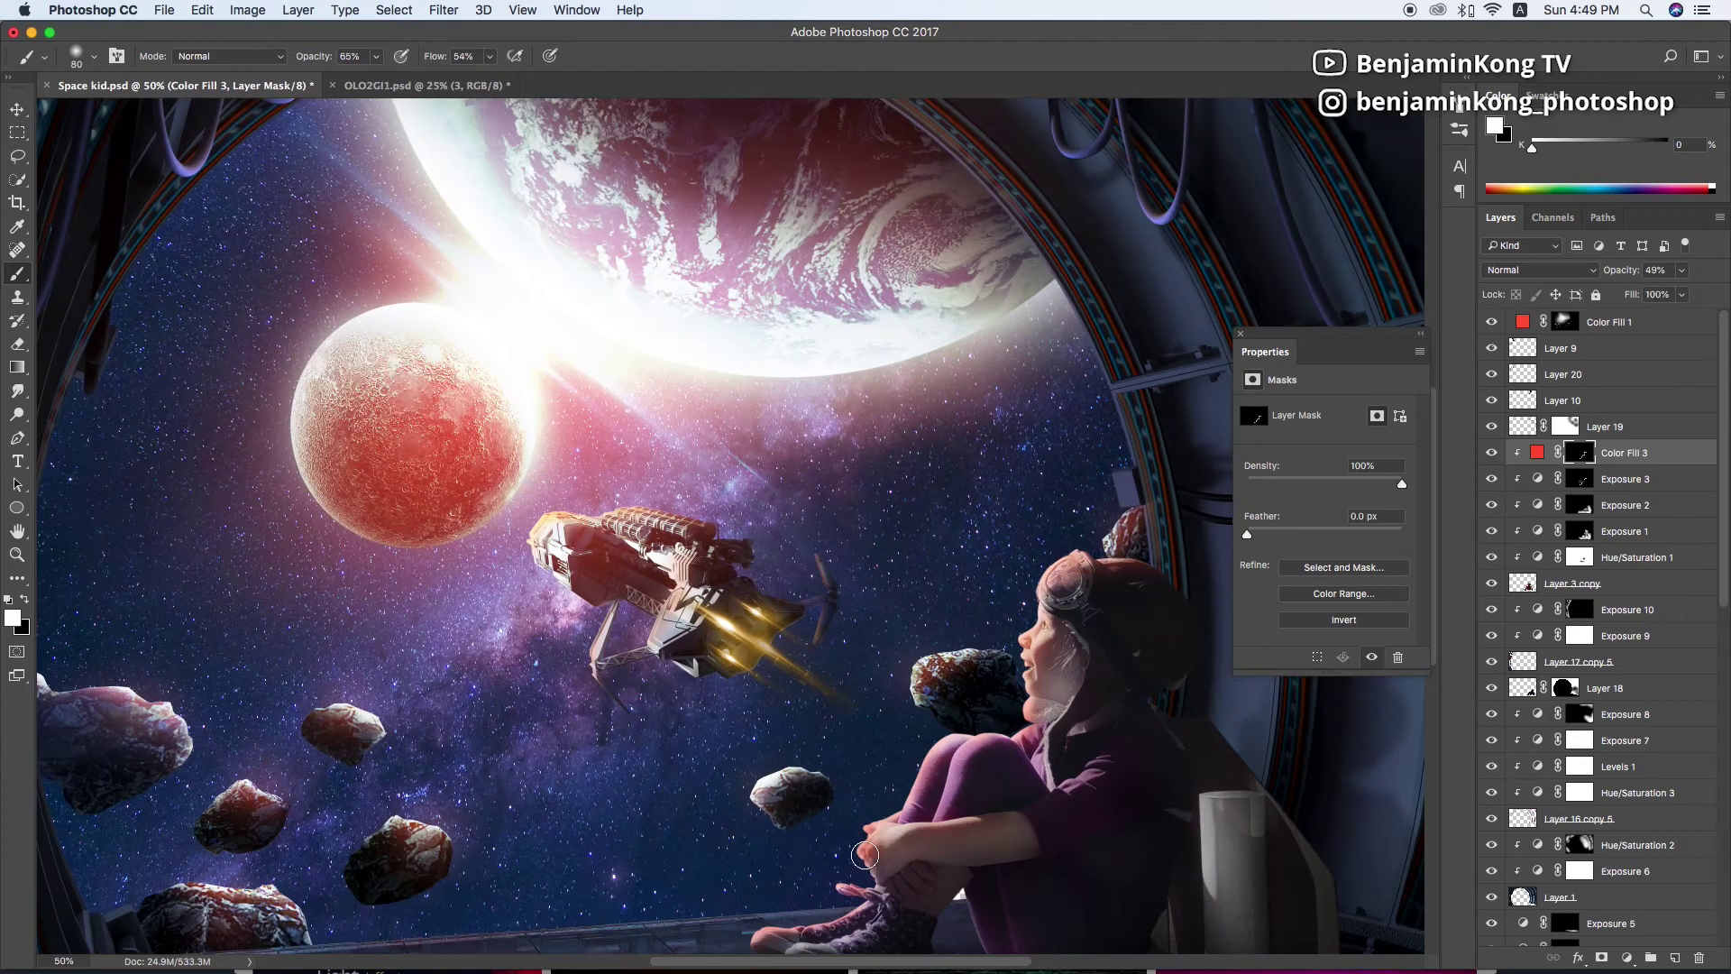
Touch up Color Fill 3's mask and toggle Exposure 3 to compare the girl
scroll(865, 857, "down", 3)
scroll(879, 856, "down", 3)
key("x")
key("x")
key("x")
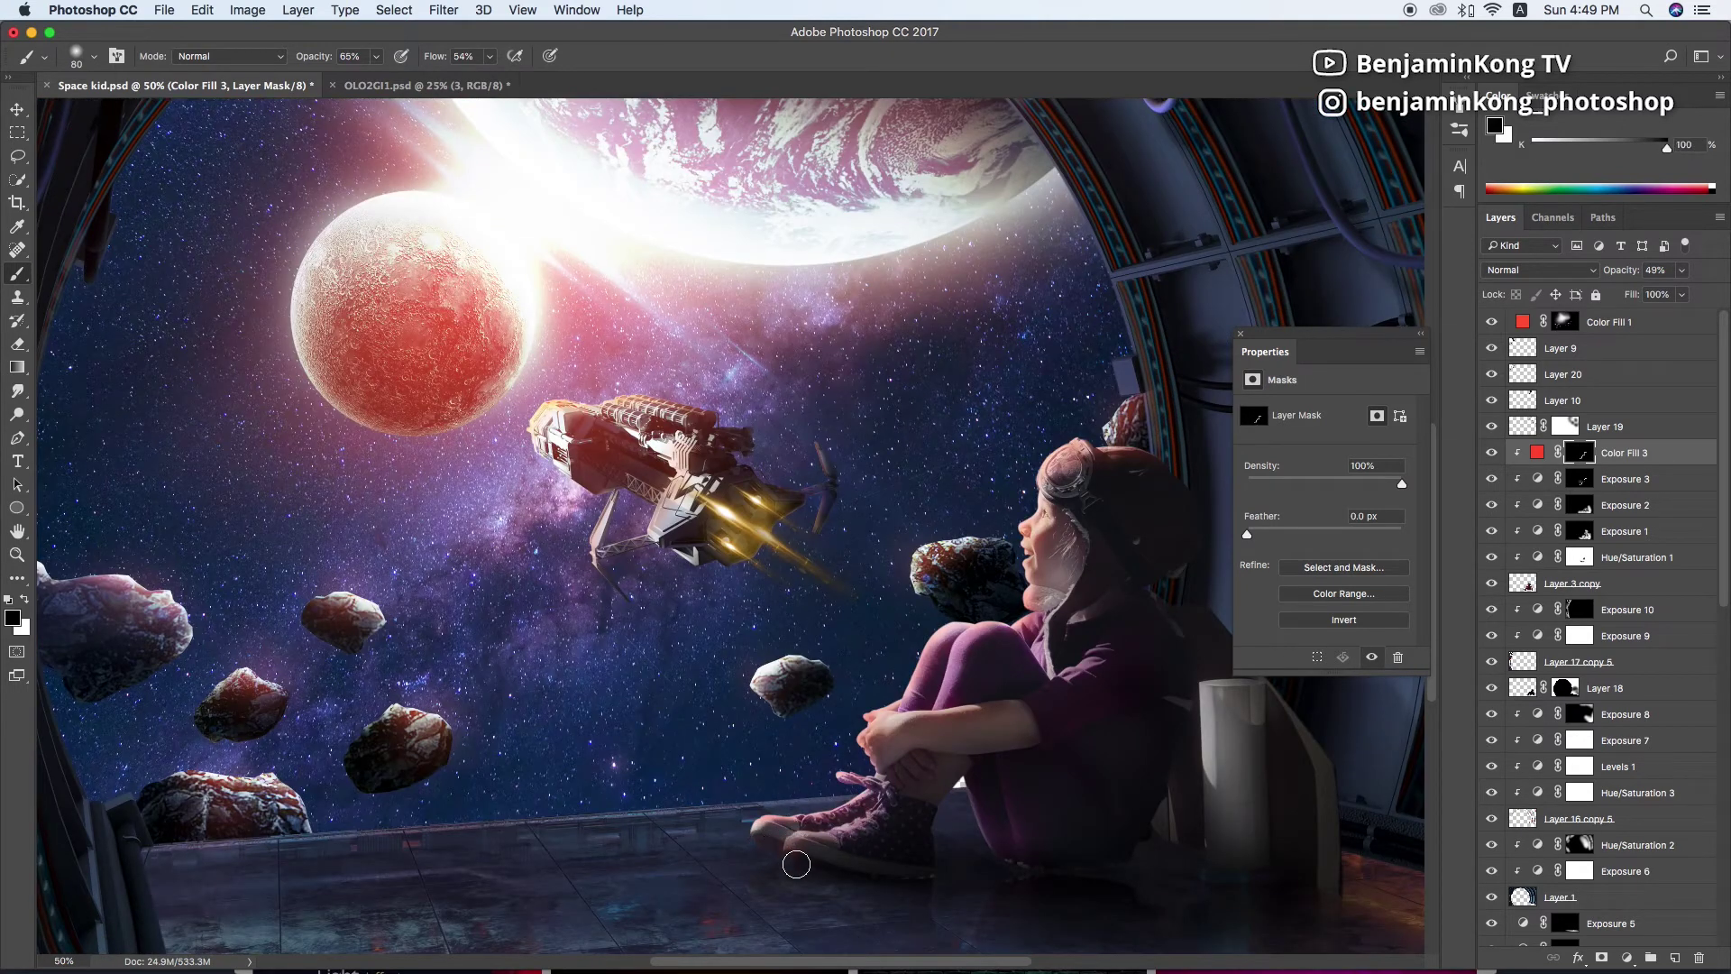
scroll(835, 716, "right", 2)
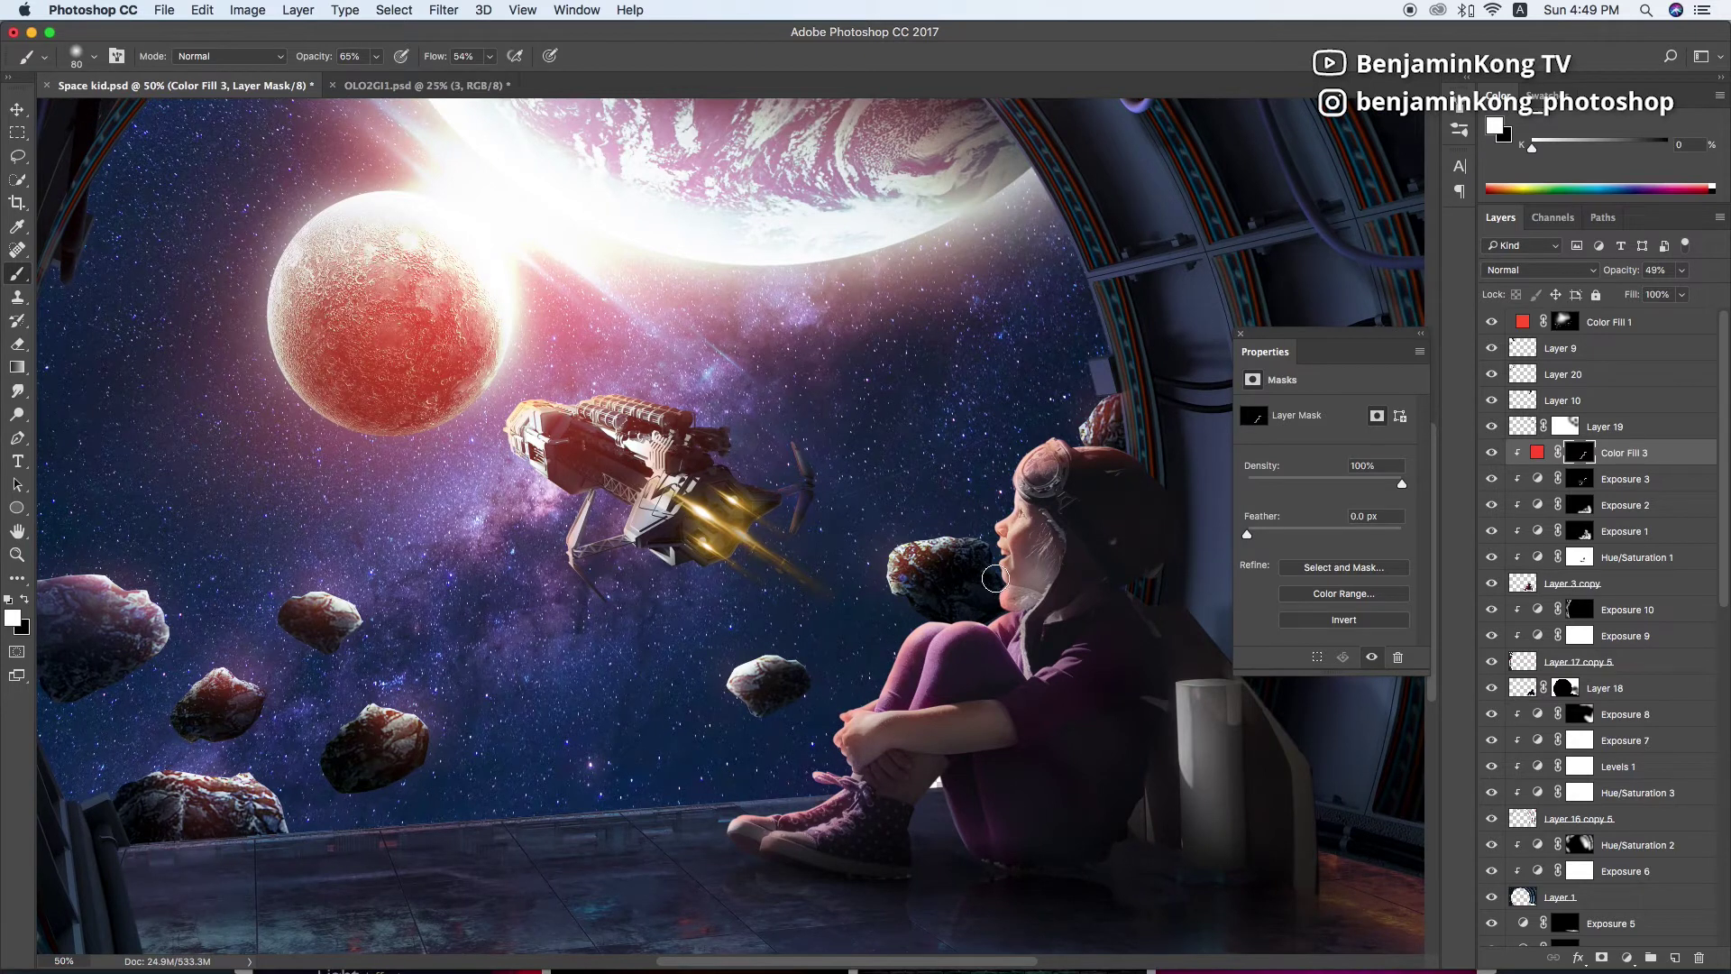
key("x")
key("super+minus")
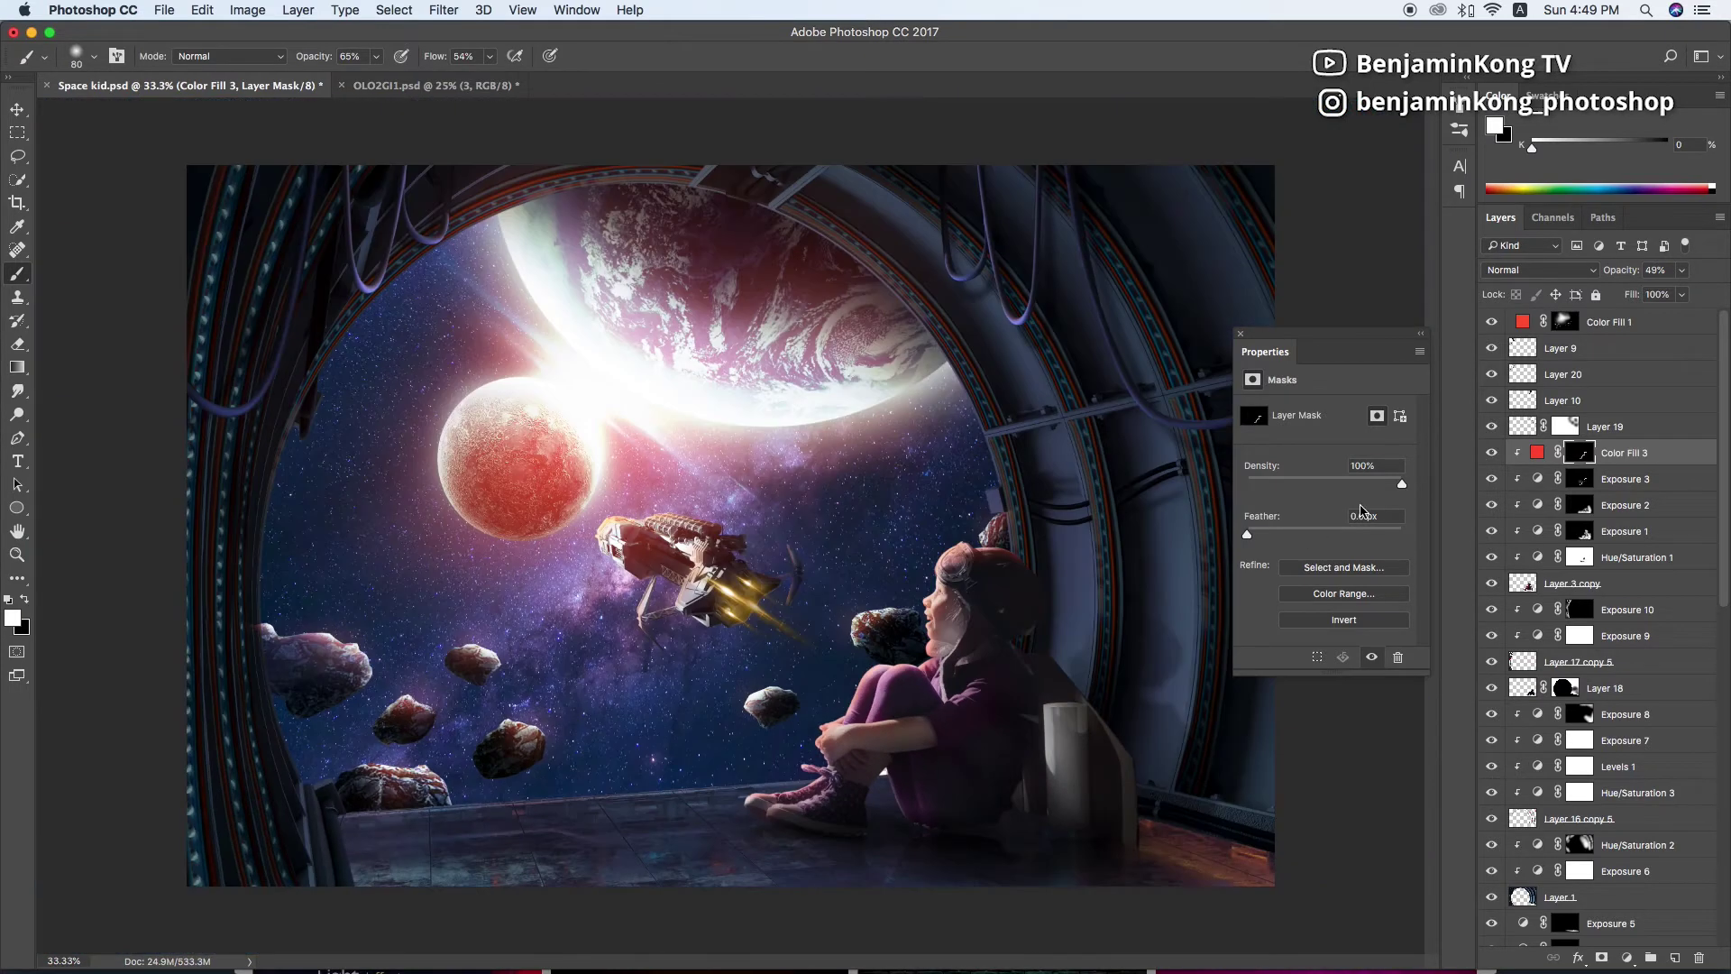
left_click(1492, 479)
left_click(1580, 479)
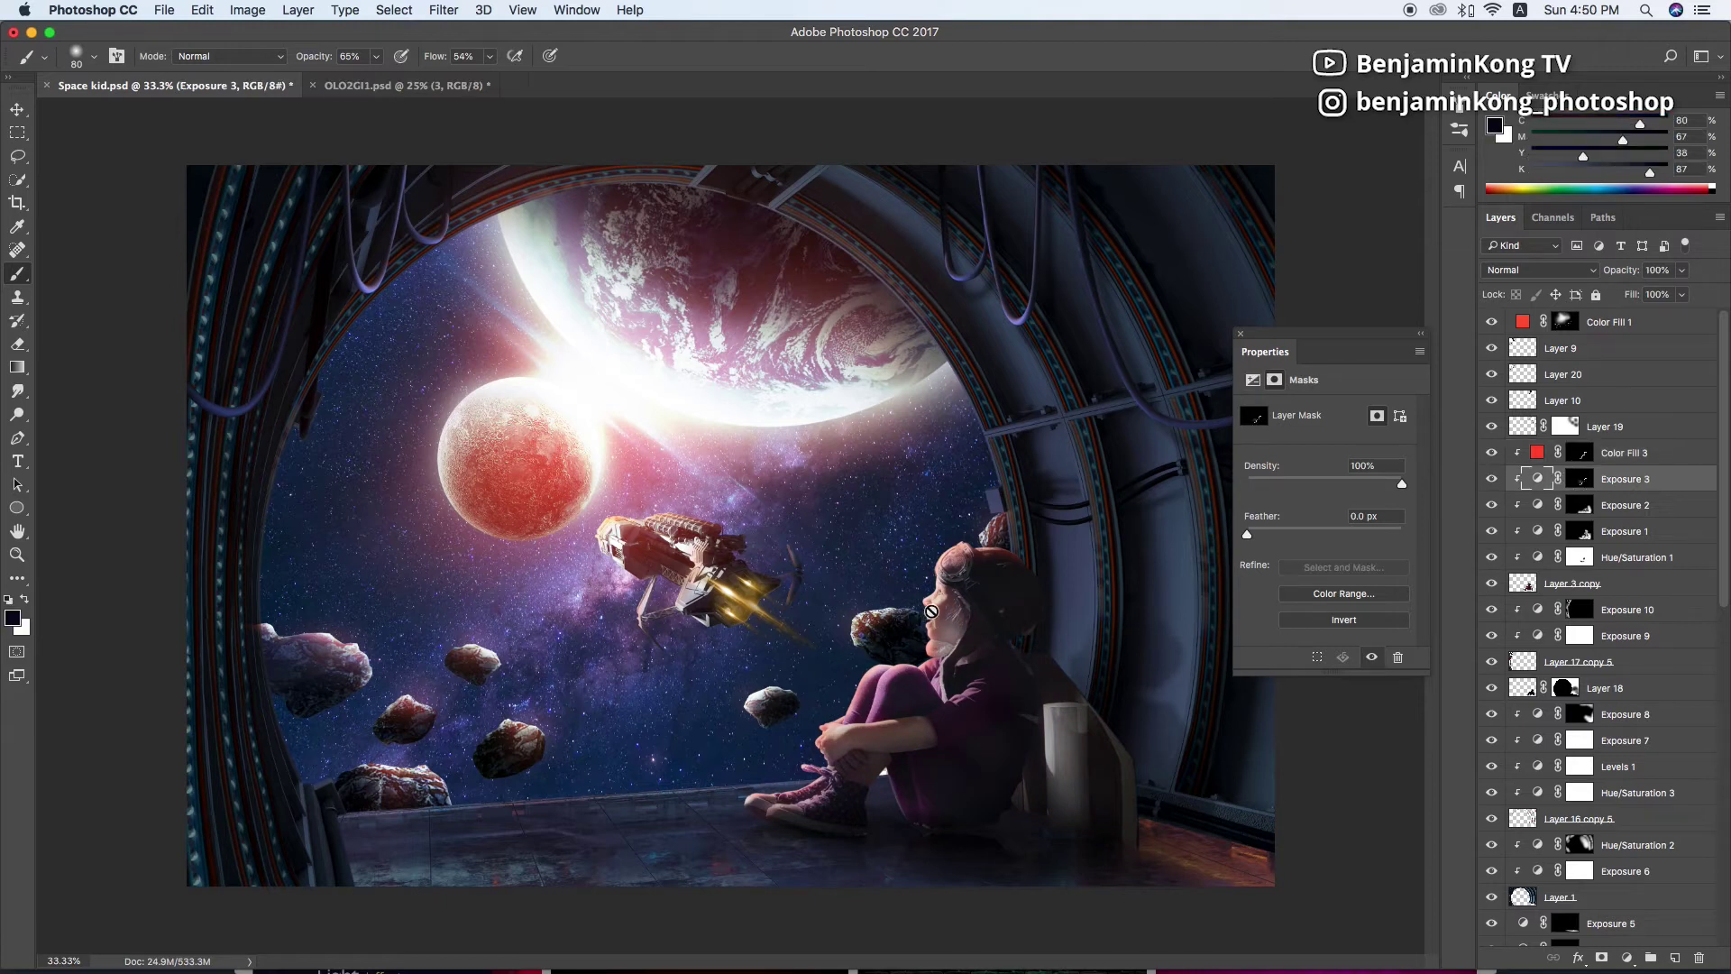
Switch the brush to black and review the scene zoomed in and out
key("x")
key("alt+bracketright")
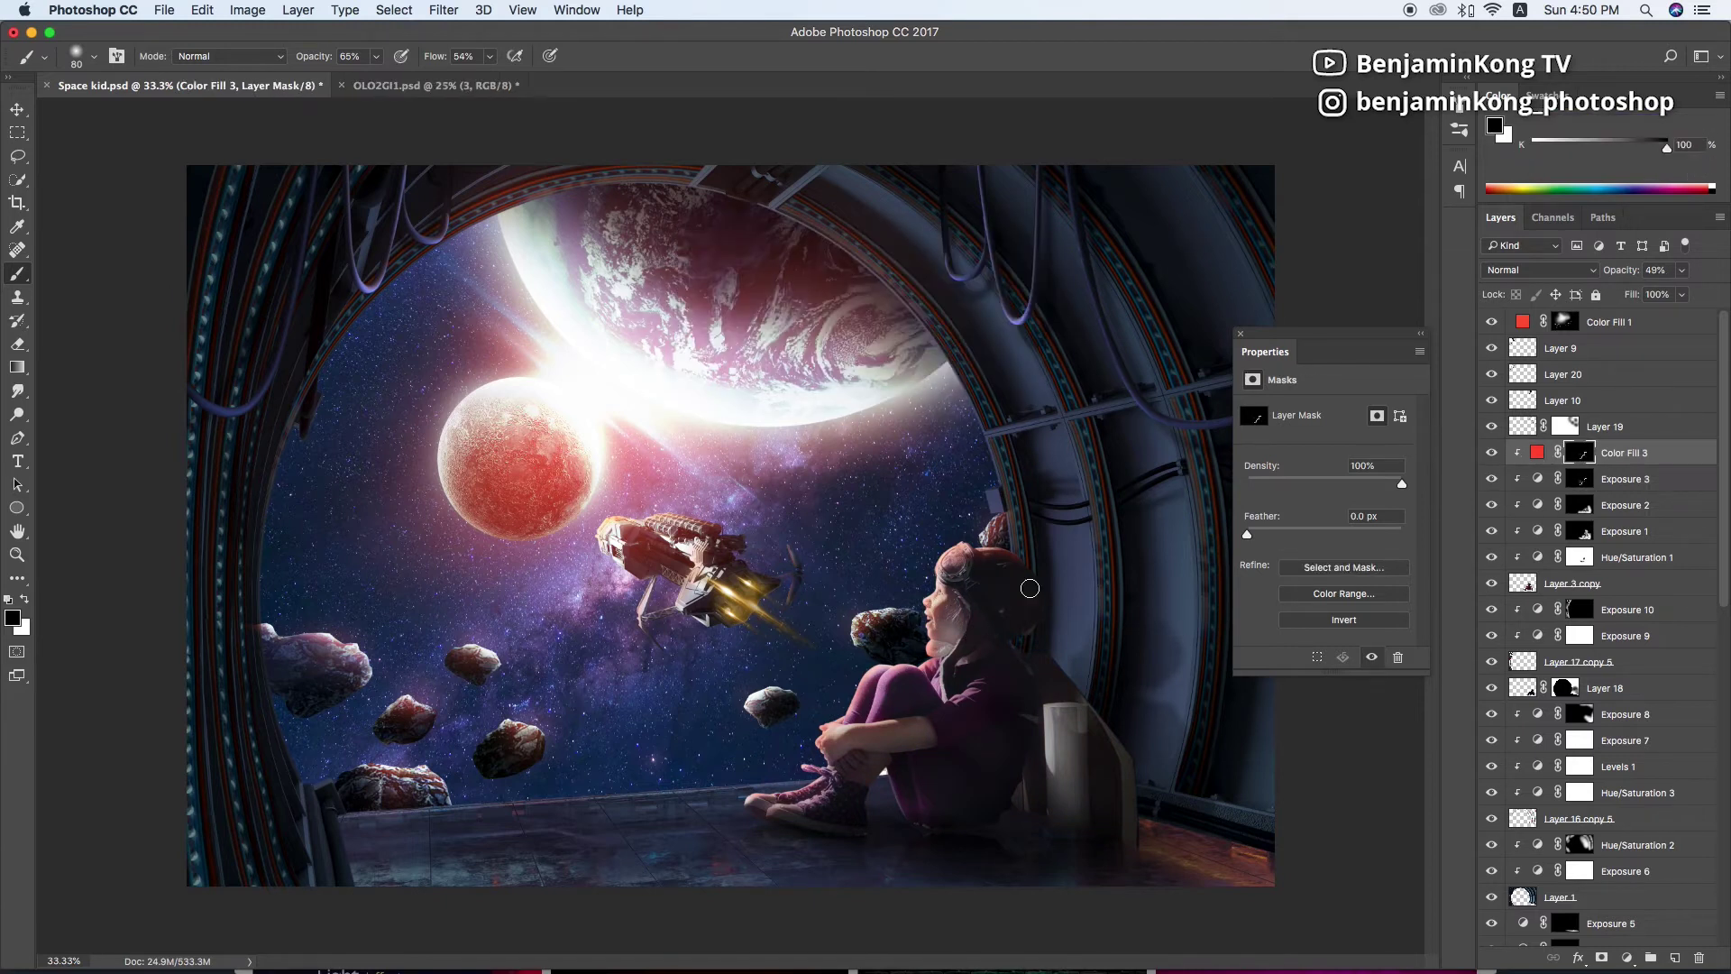
key("ctrl+plus")
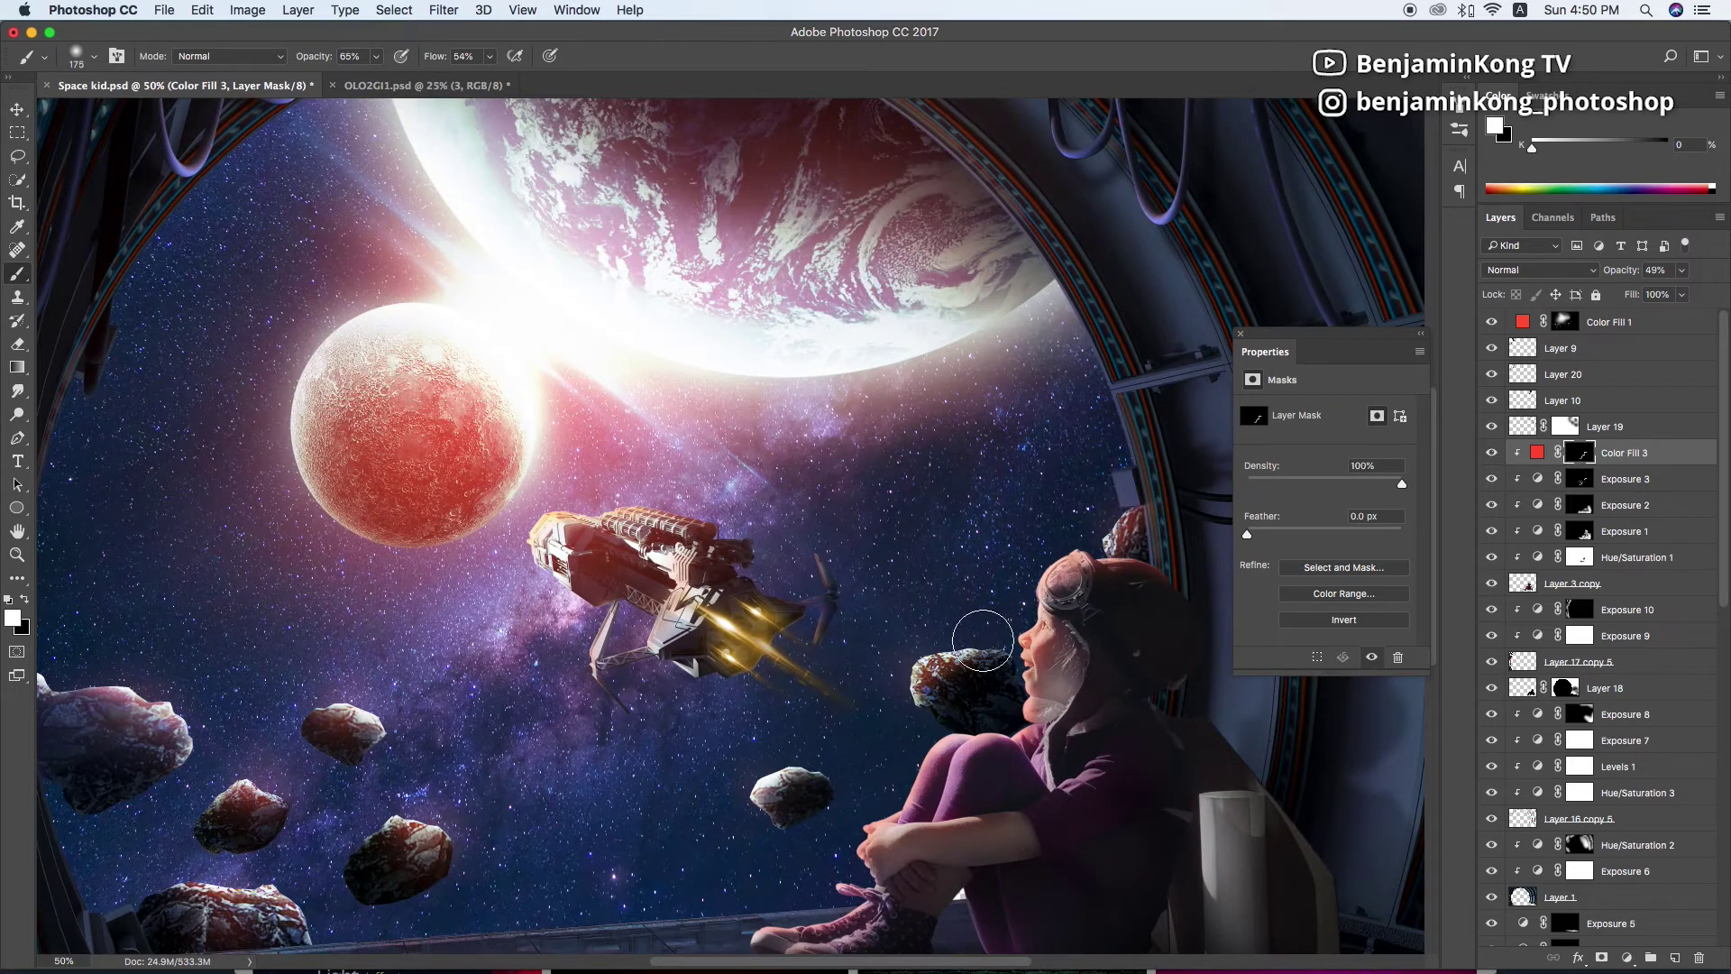
scroll(874, 802, "down", 3)
key("x")
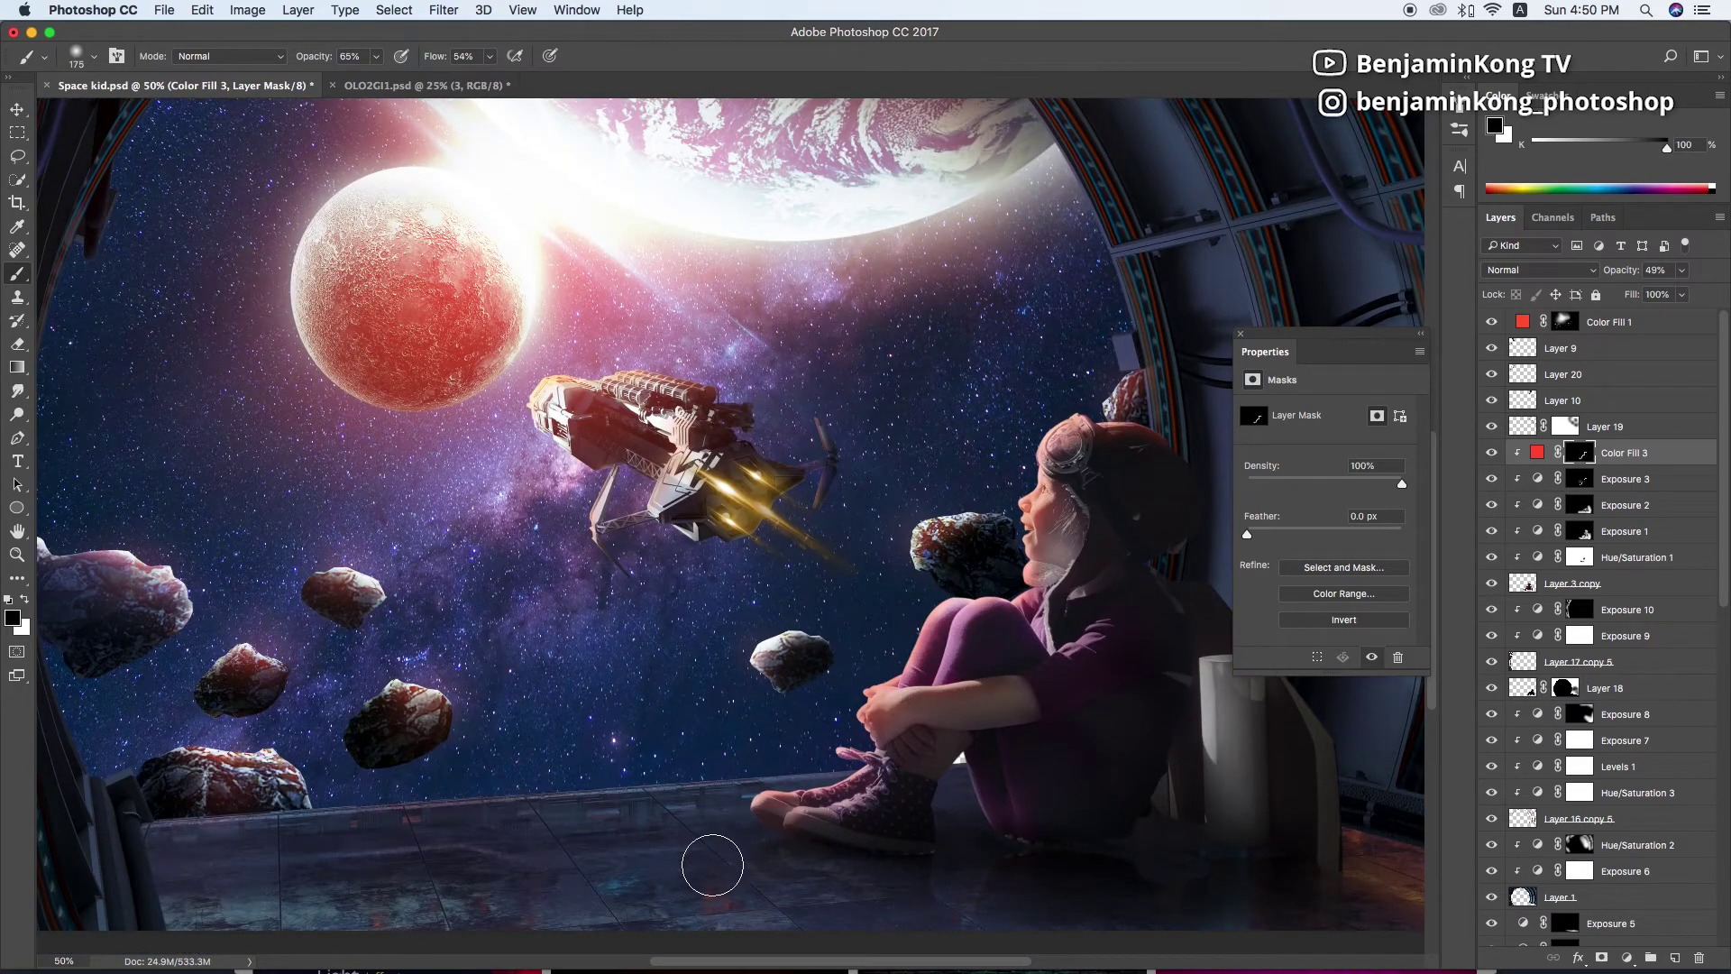
key("ctrl+minus")
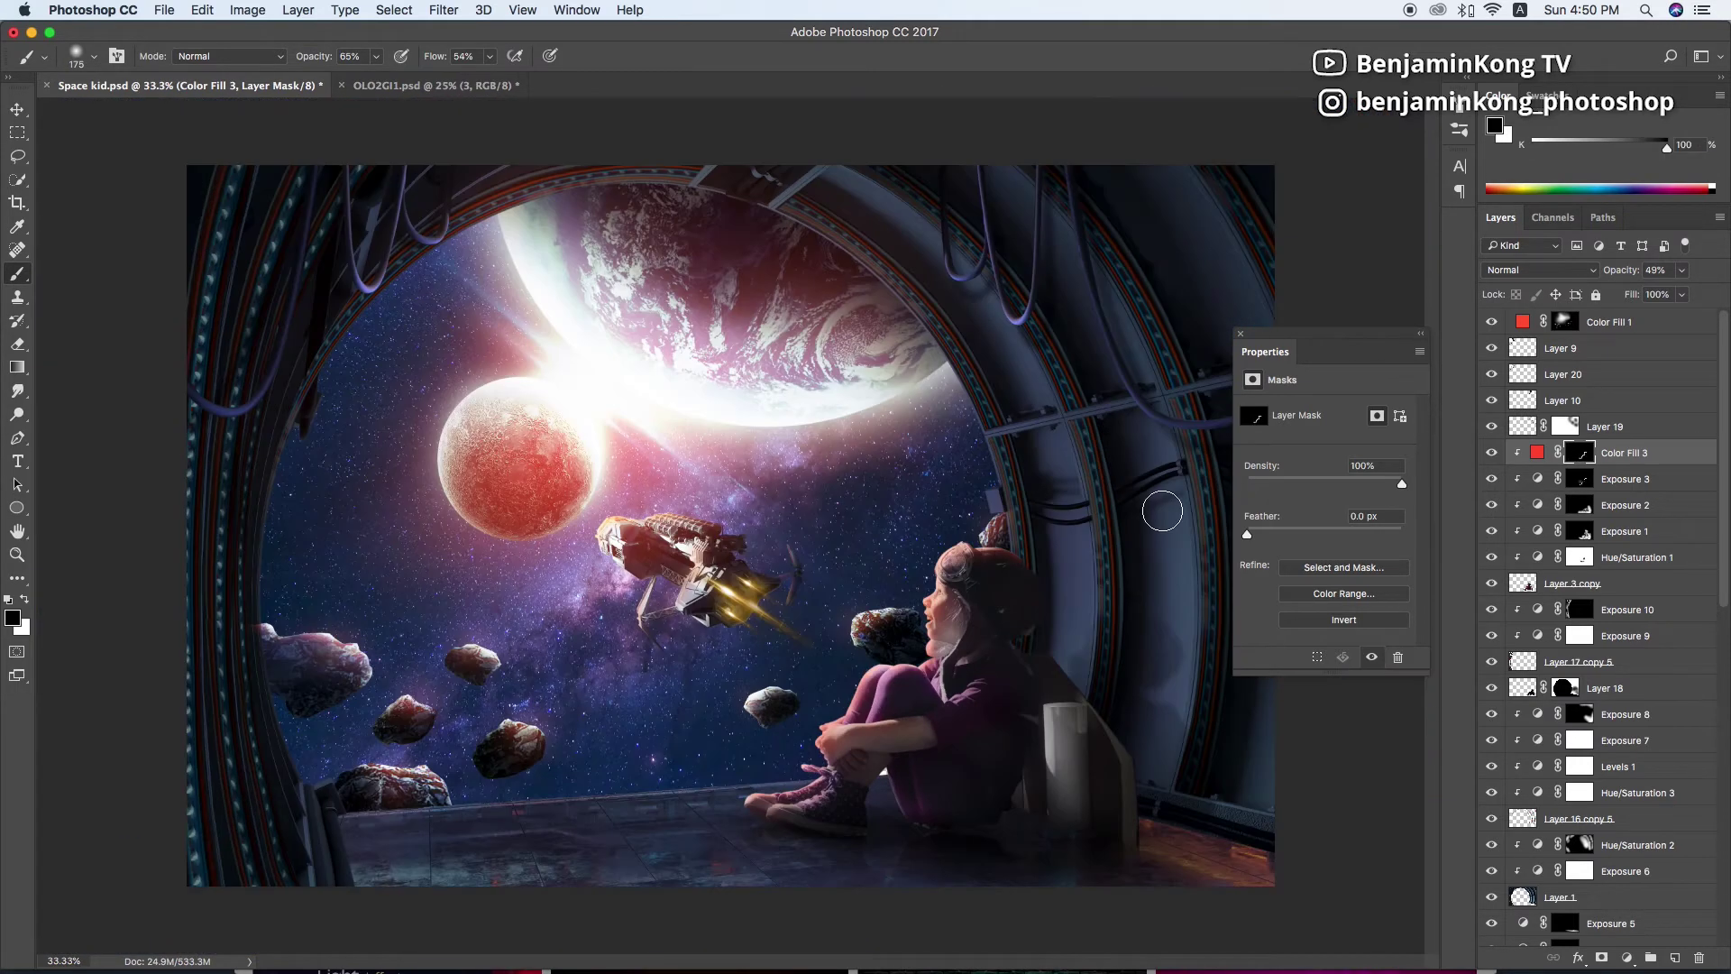
left_click(1564, 329)
Load the window opening as a selection and set up a large white brush
key("x")
key("bracketright")
key("bracketright")
key("bracketright")
scroll(1577, 560, "down", 5)
left_click(1577, 352, "ctrl")
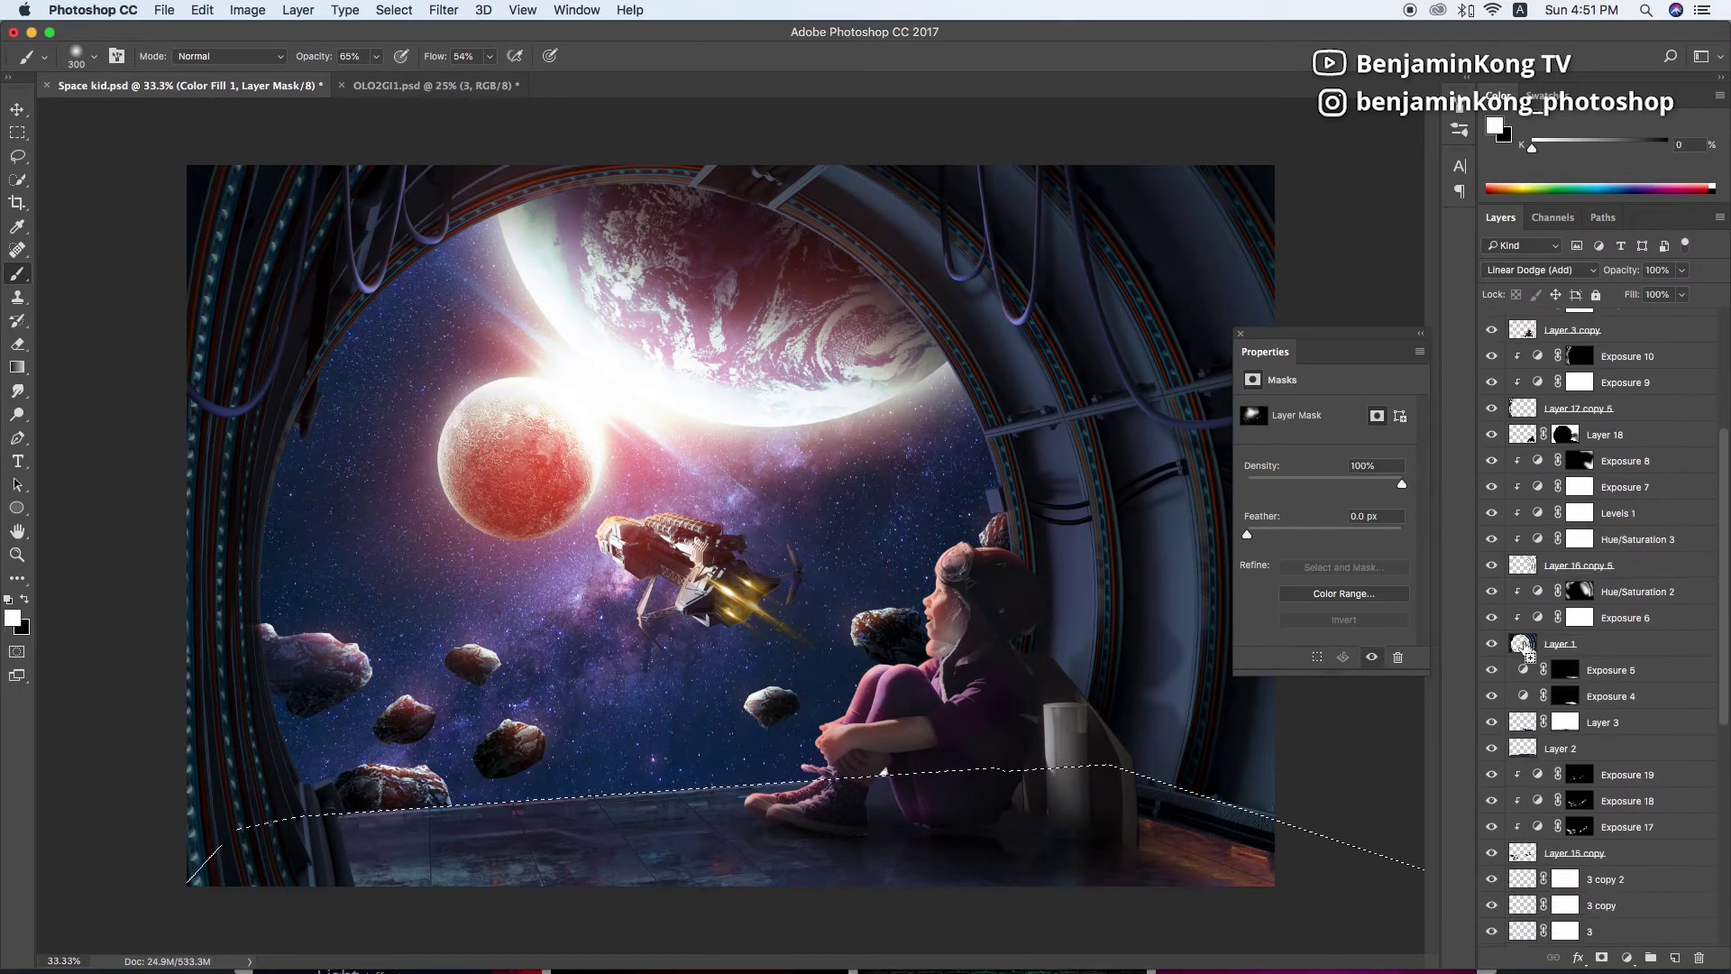
scroll(1576, 424, "up", 5)
key("bracketright")
key("bracketright")
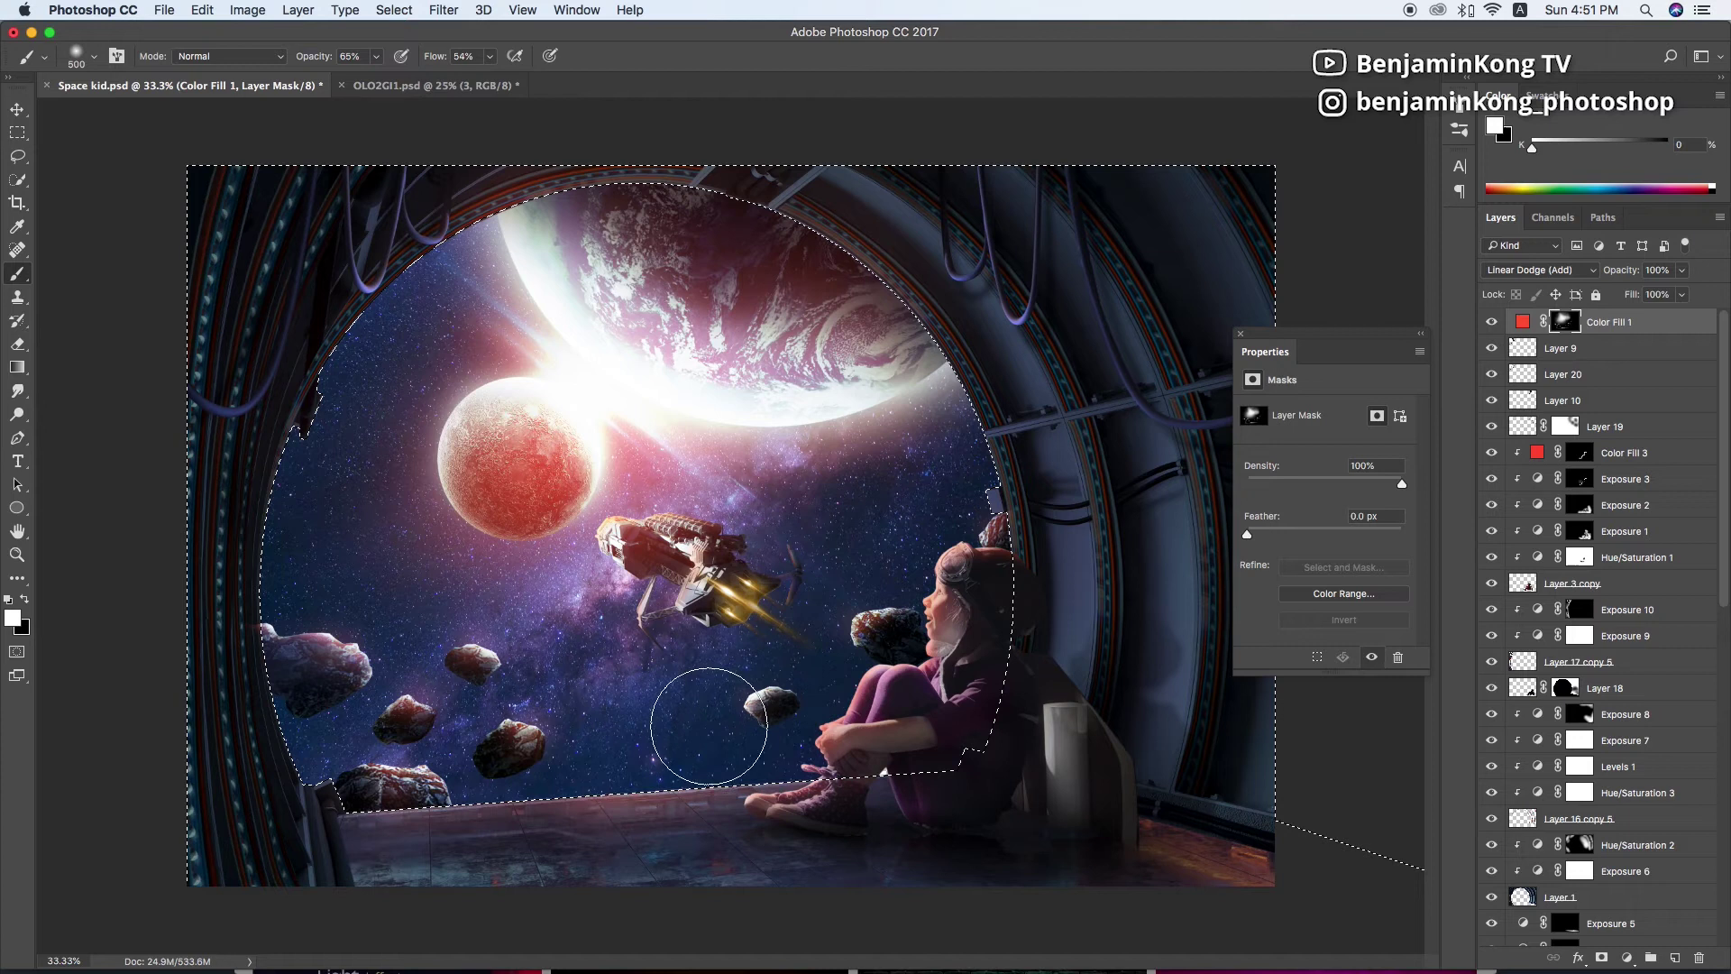
key("bracketleft")
key("bracketleft")
key("bracketleft")
key("x")
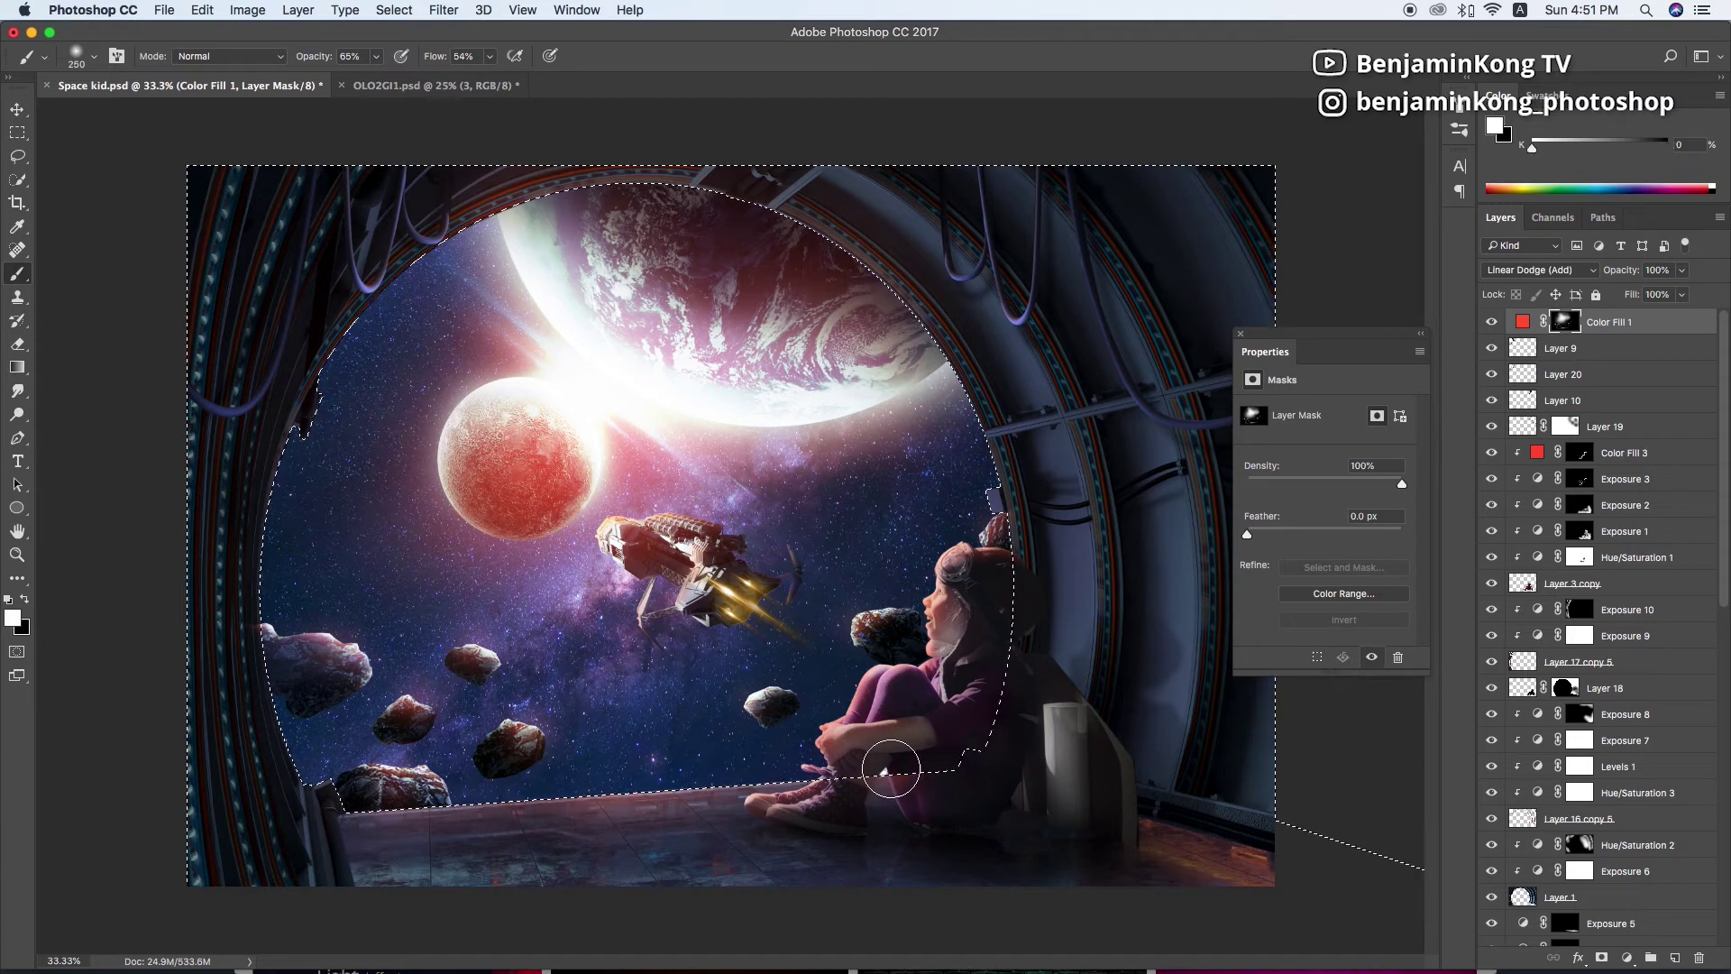
key("bracketright")
key("bracketright")
key("bracketright")
key("x")
Paint red glow on the lower-left asteroids and, at 35% opacity, along the window rim
left_click_drag(349, 732, 307, 668)
key("bracketleft")
key("bracketleft")
key("3")
key("5")
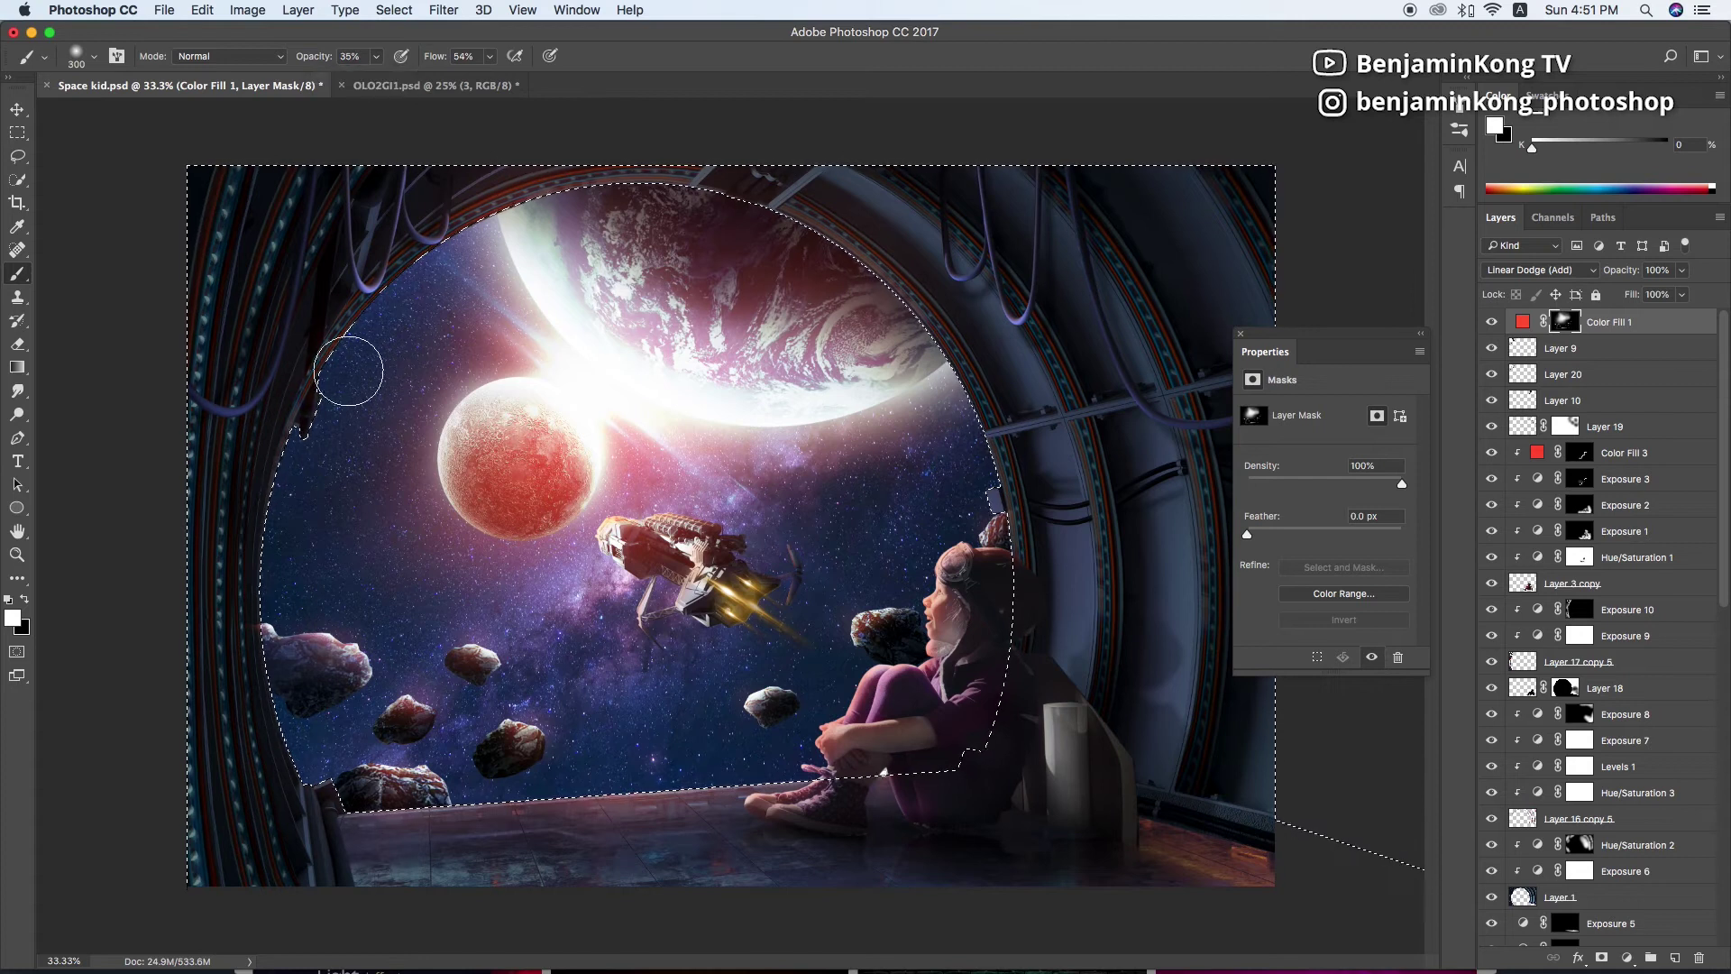
mouse_move(696, 217)
left_mouse_down()
mouse_move(929, 360)
mouse_move(989, 572)
mouse_move(329, 777)
mouse_move(306, 472)
left_mouse_up()
key("ctrl+d")
Switch to a smaller black brush, review the glow, and close the mask properties
key("x")
key("bracketleft")
key("bracketleft")
key("bracketleft")
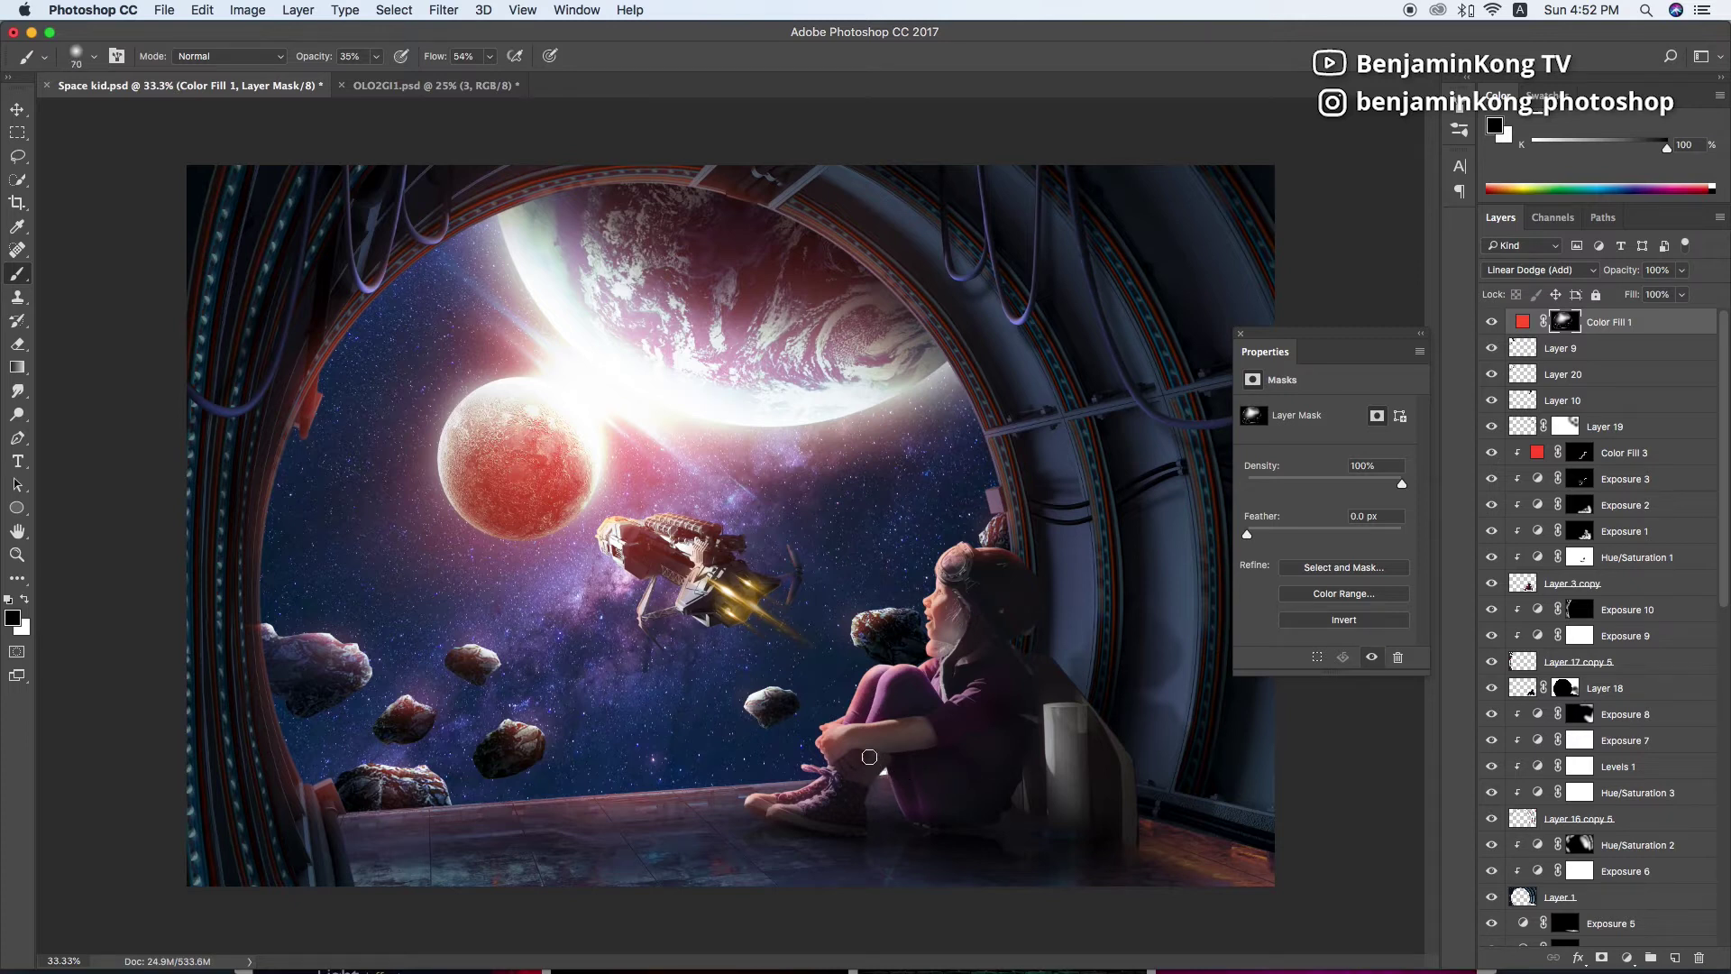
scroll(378, 388, "up", 1)
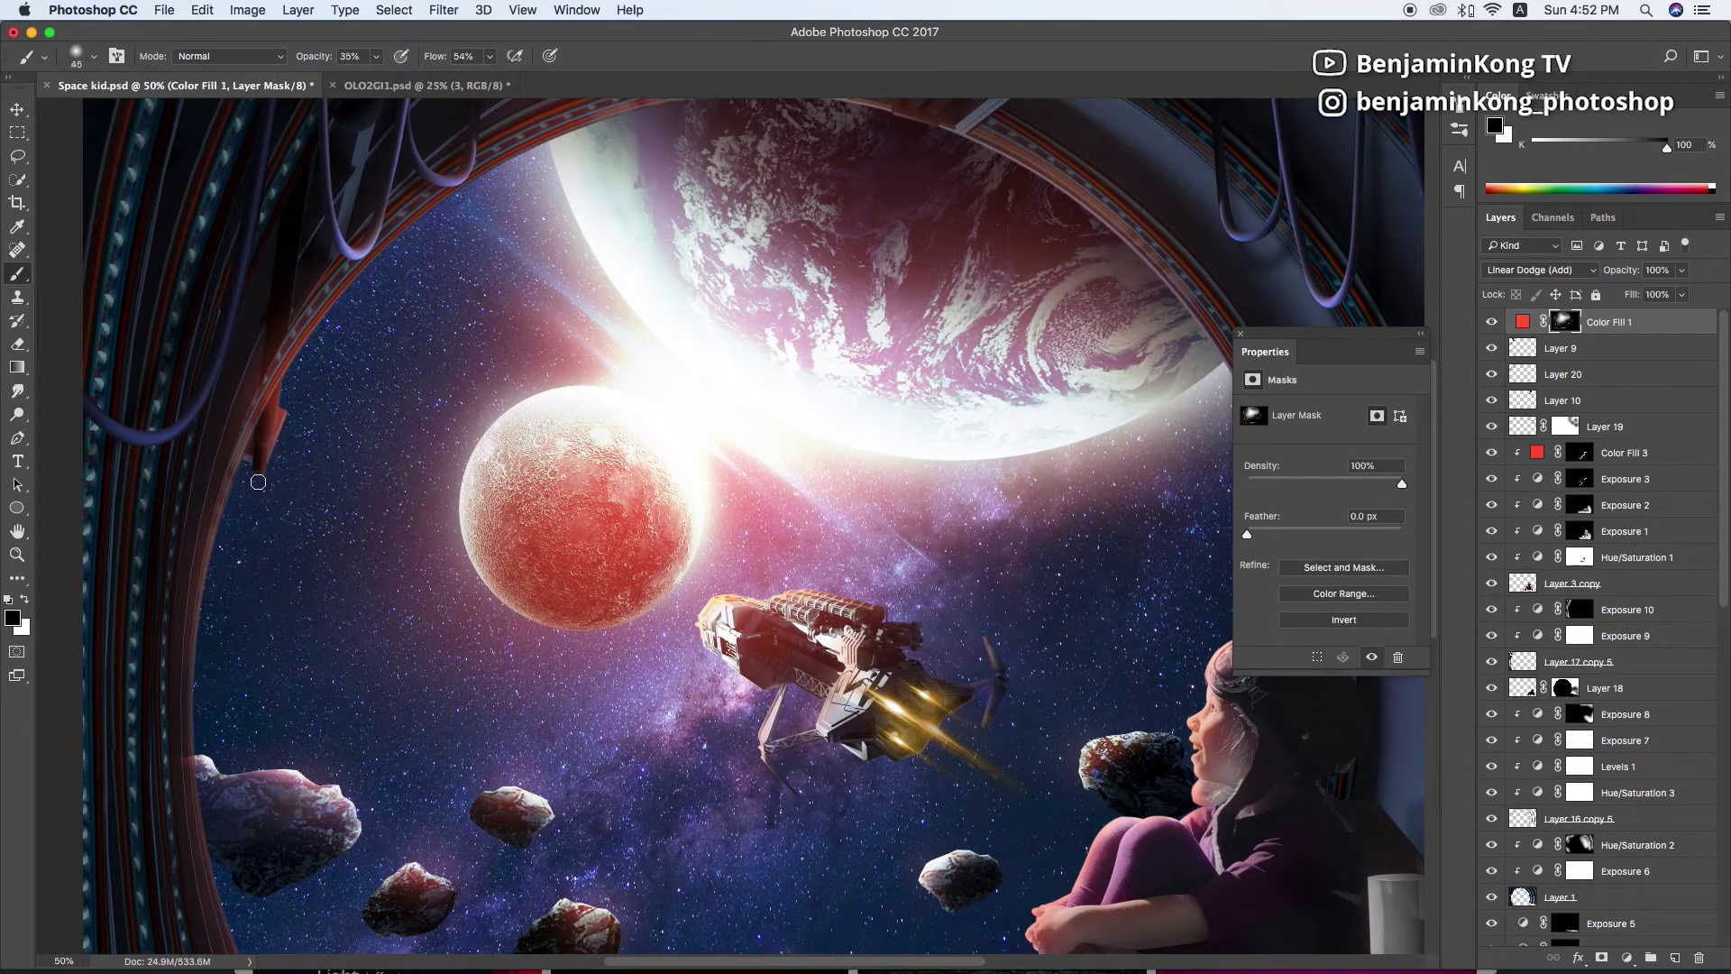
scroll(388, 500, "down", 1)
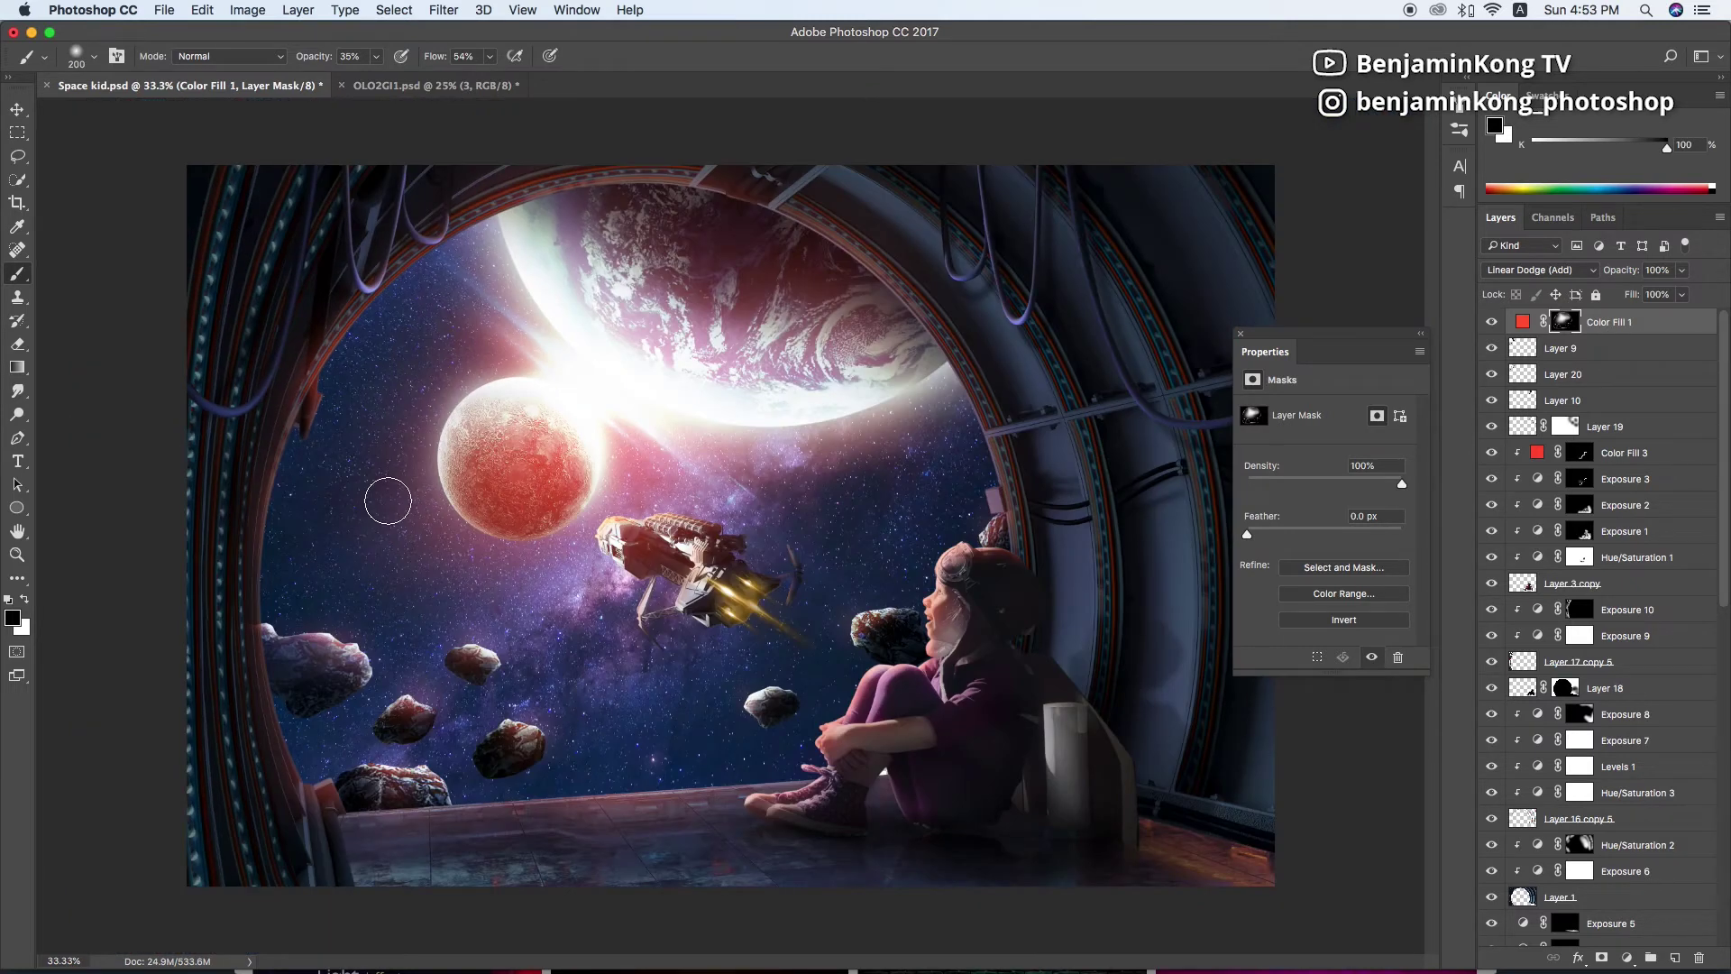
left_click(1240, 333)
key("v")
scroll(1010, 248, "up", 1)
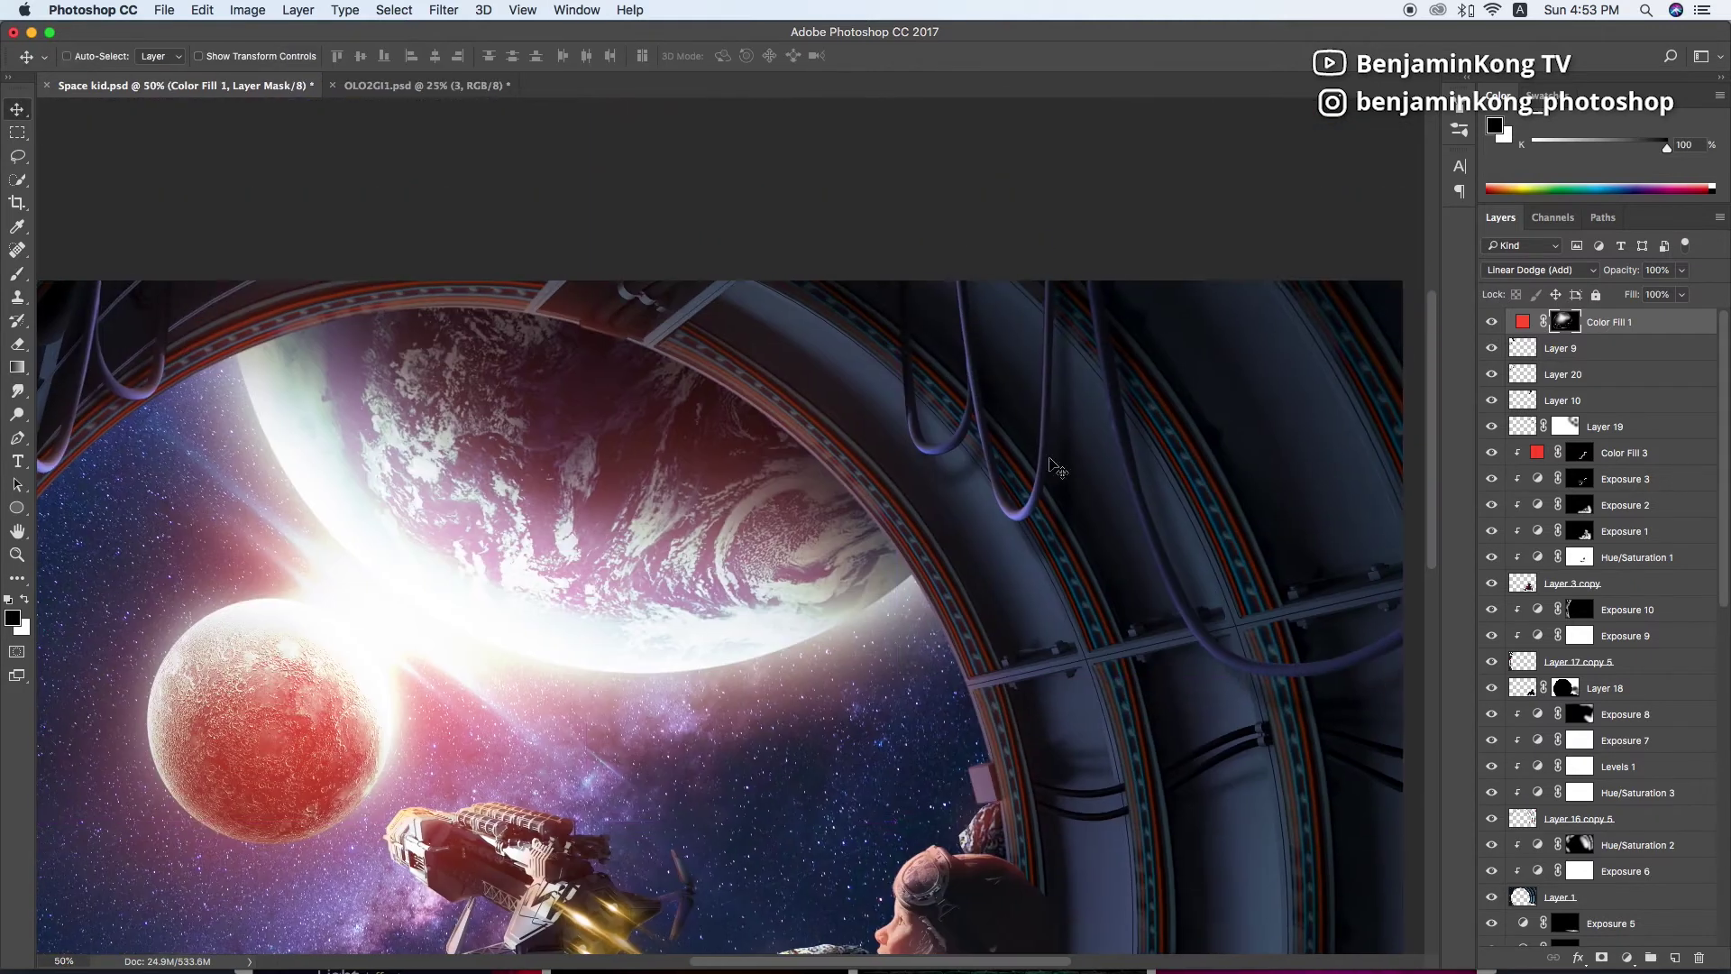
Create a new empty layer, Layer 23
left_click(1562, 374)
key("ctrl+alt+shift+n")
right_click(1569, 403)
key("Escape")
Load the cables as a selection and paint red glow over them on Color Fill 1's mask
left_click(1522, 453, "ctrl")
left_click(1564, 321)
key("b")
key("x")
scroll(914, 444, "down", 1)
left_click_drag(1127, 526, 1199, 600)
left_click_drag(1095, 262, 1117, 446)
key("x")
key("ctrl+h")
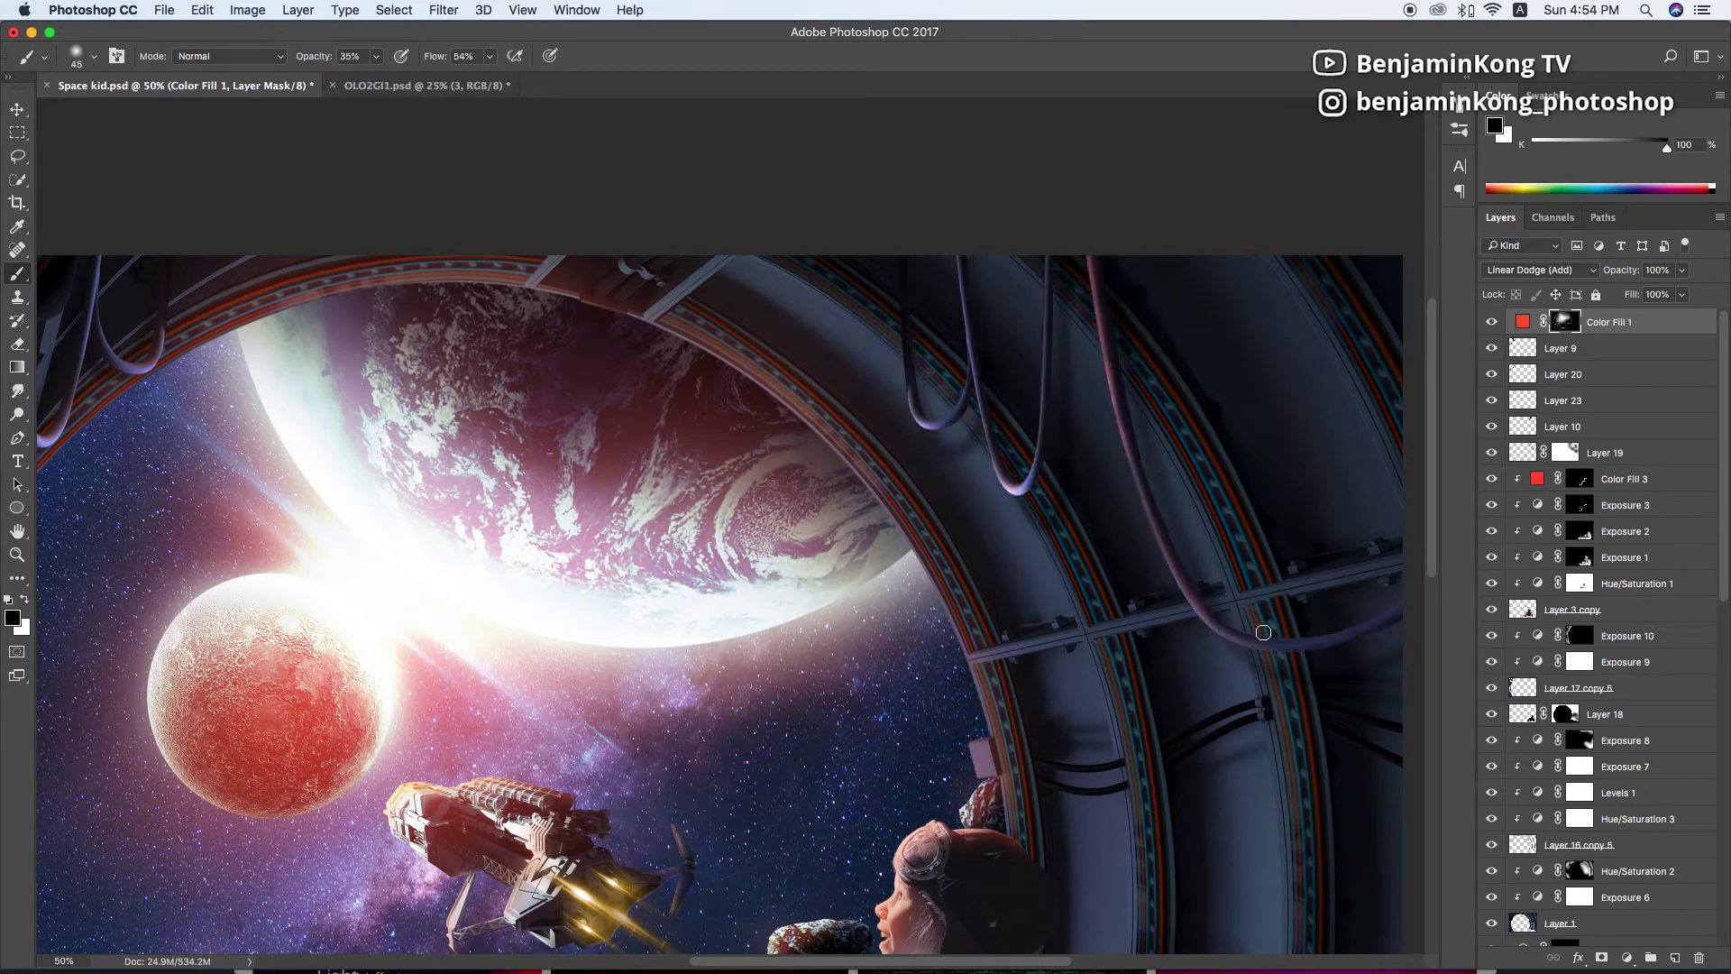
Enlarge the brush and zoom out to review the glowing cables
scroll(1263, 632, "down", 3)
scroll(1263, 632, "left", 4)
key("bracketright")
key("bracketright")
key("bracketright")
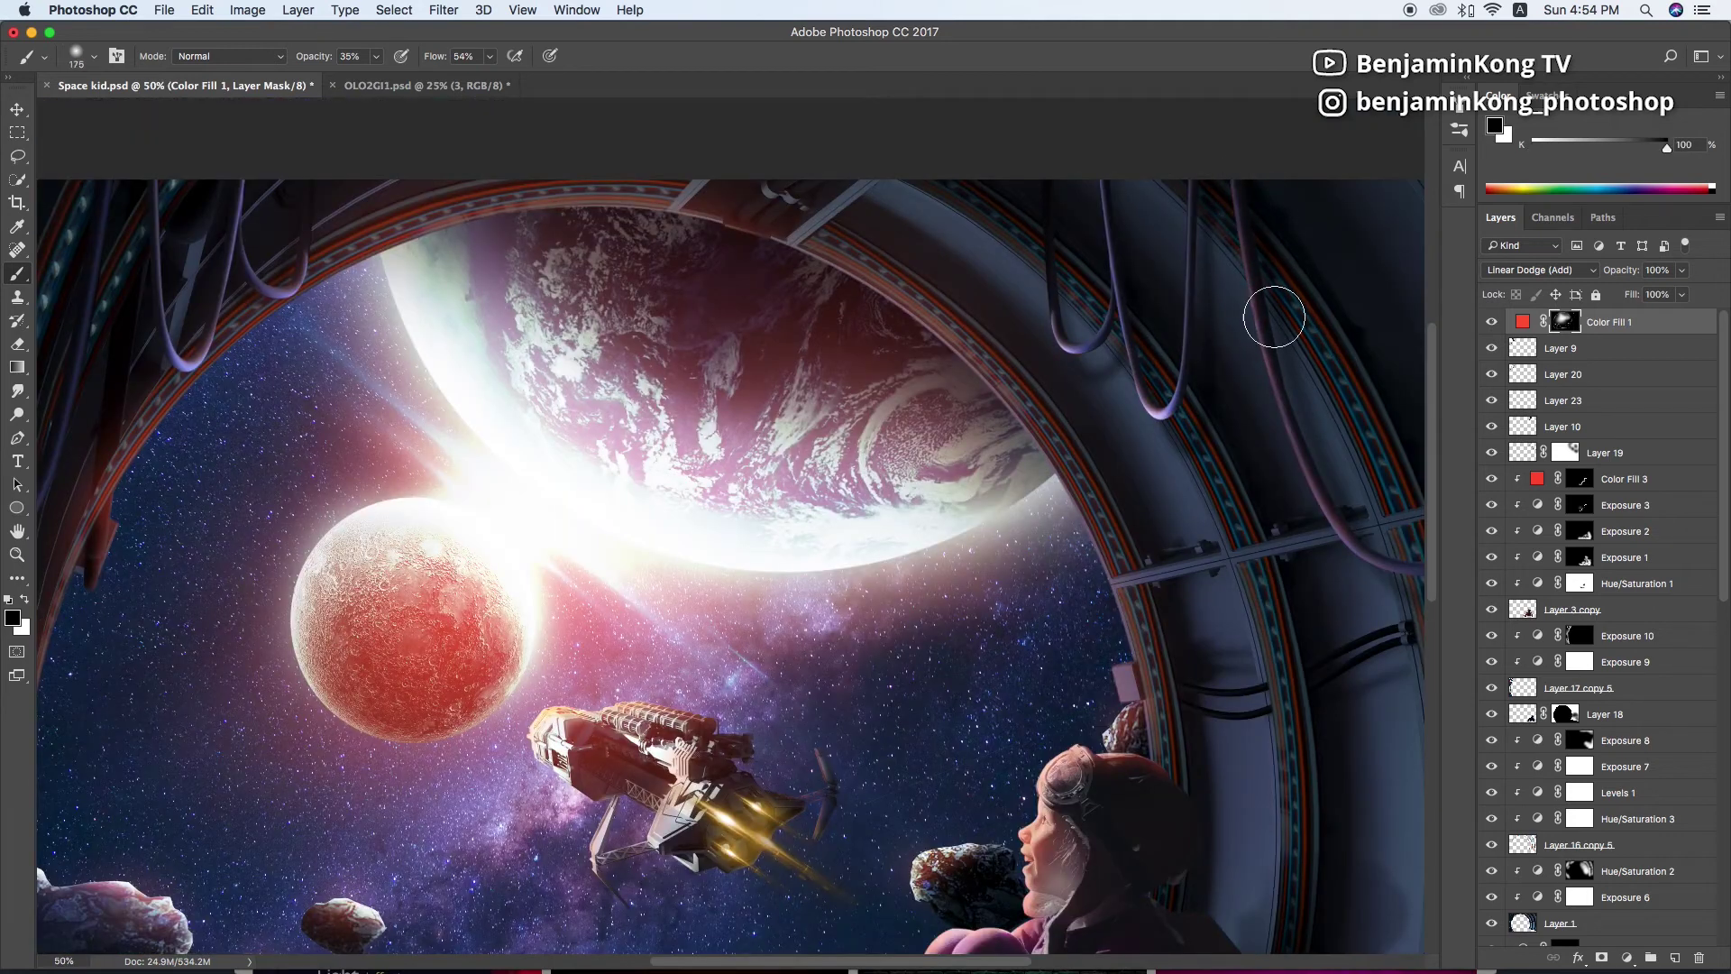
key("ctrl+minus")
key("ctrl+minus")
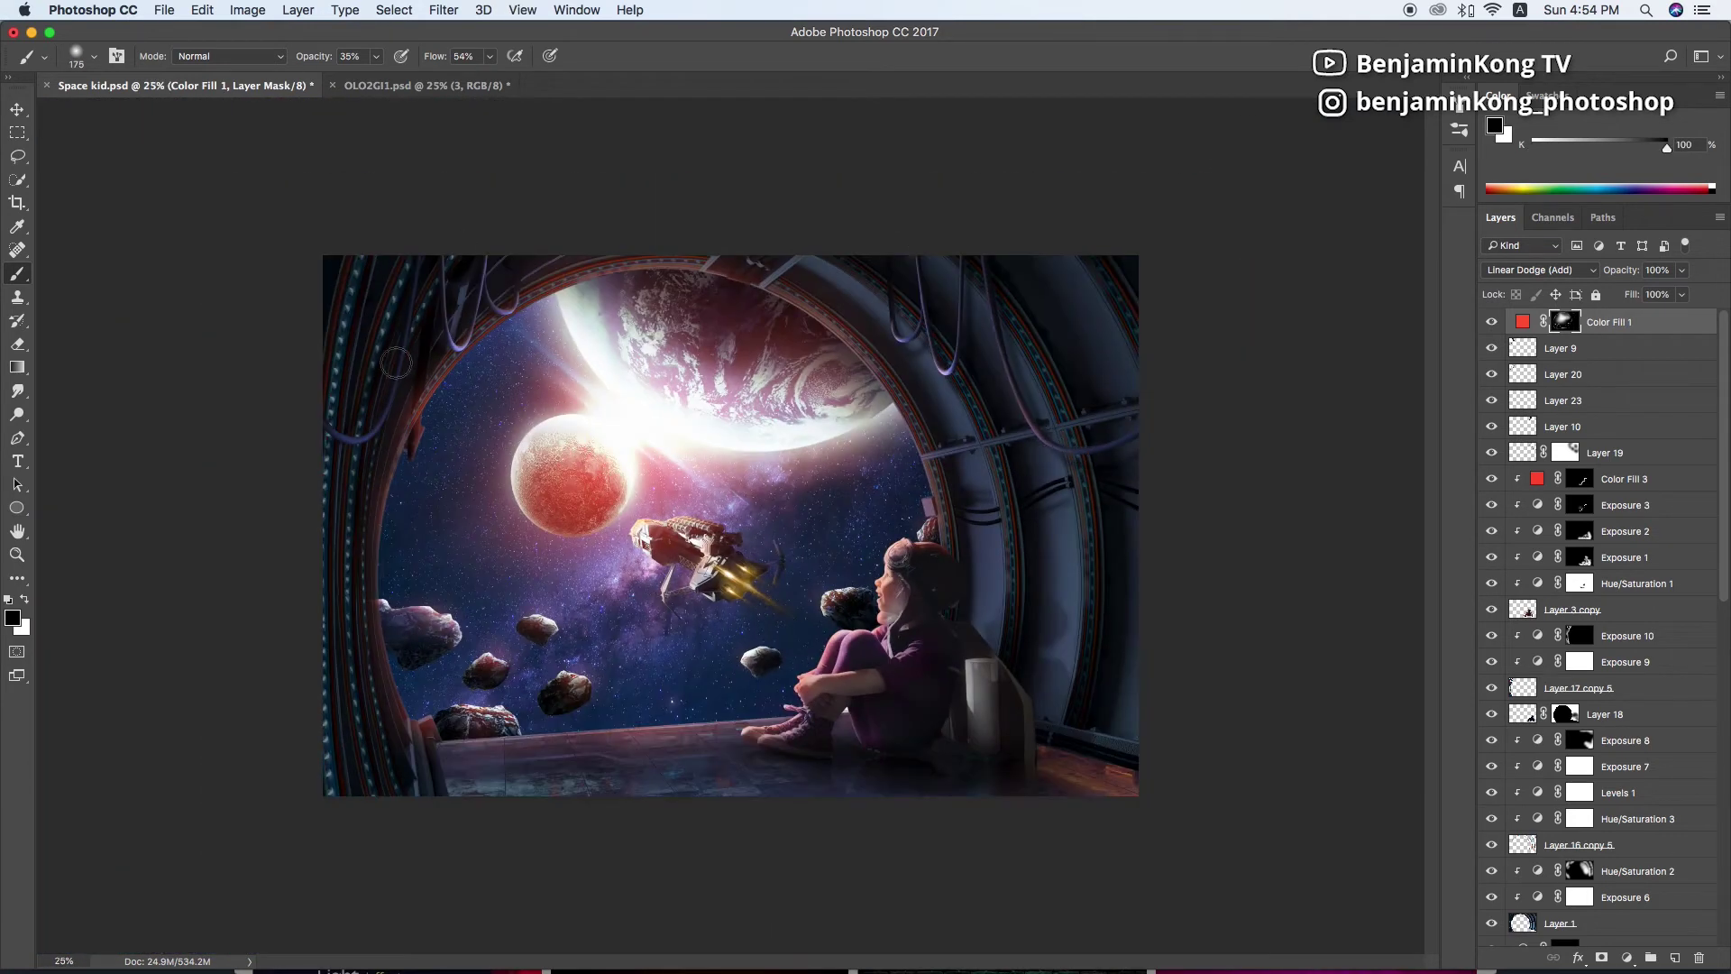
key("ctrl+plus")
key("v")
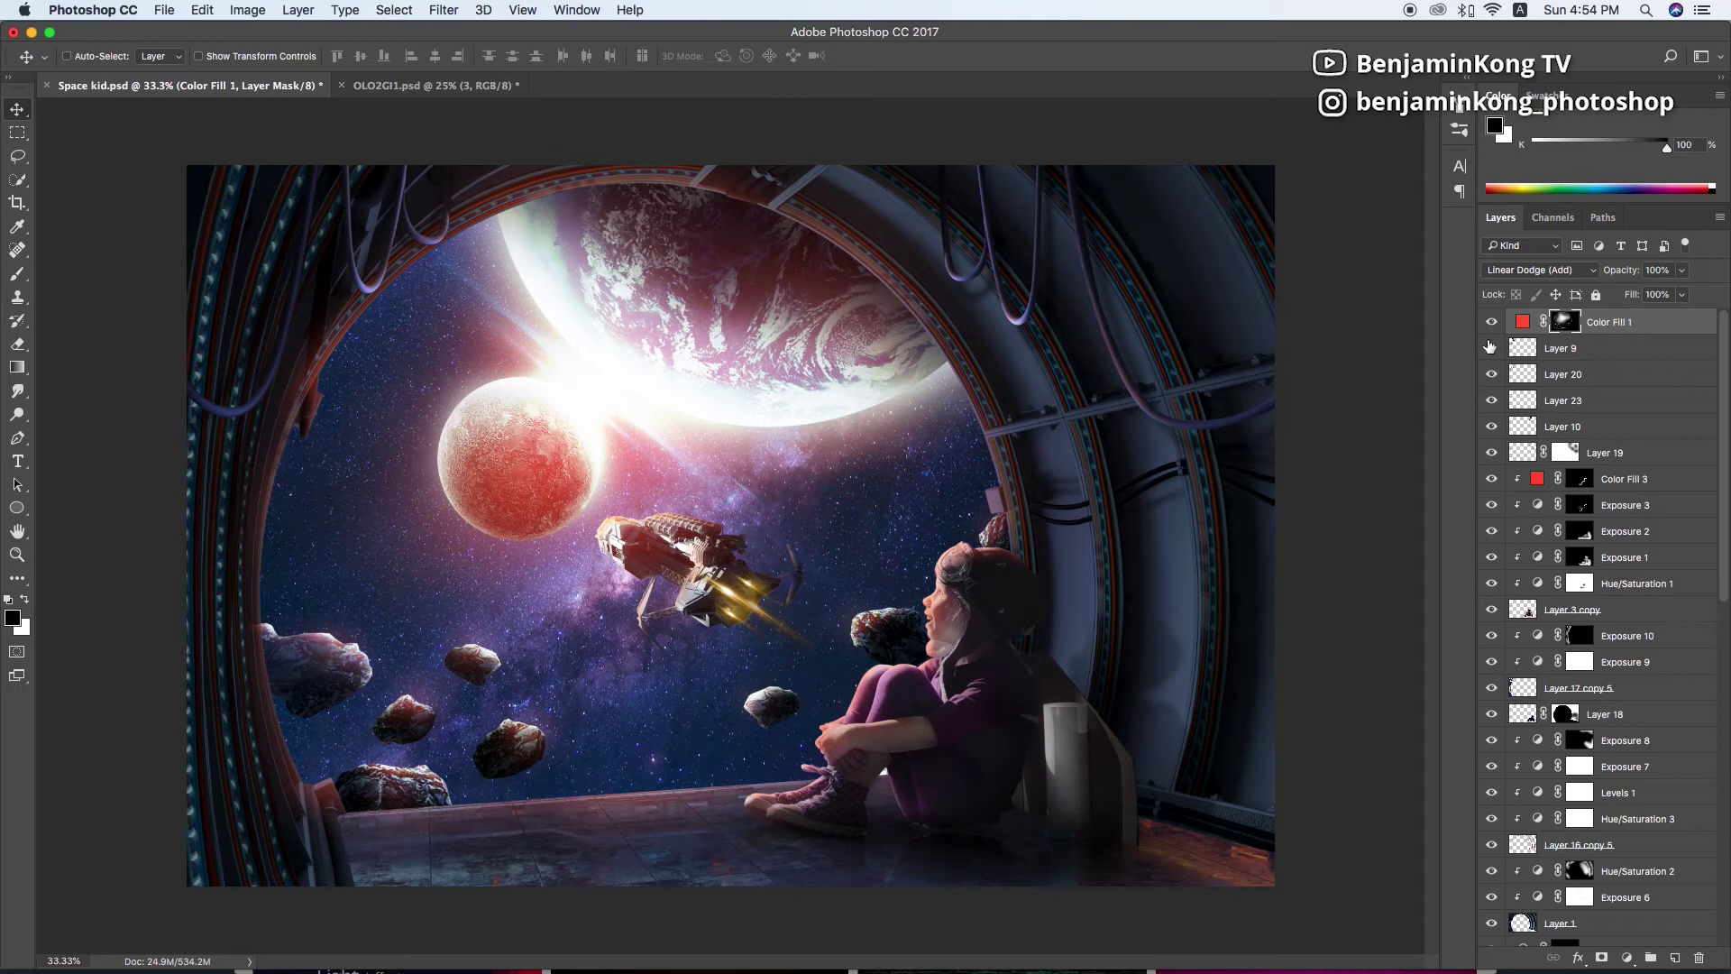
Add empty Layer 24 and set up the brush for the upper-left cables
key("ctrl+shift+alt+n")
key("b")
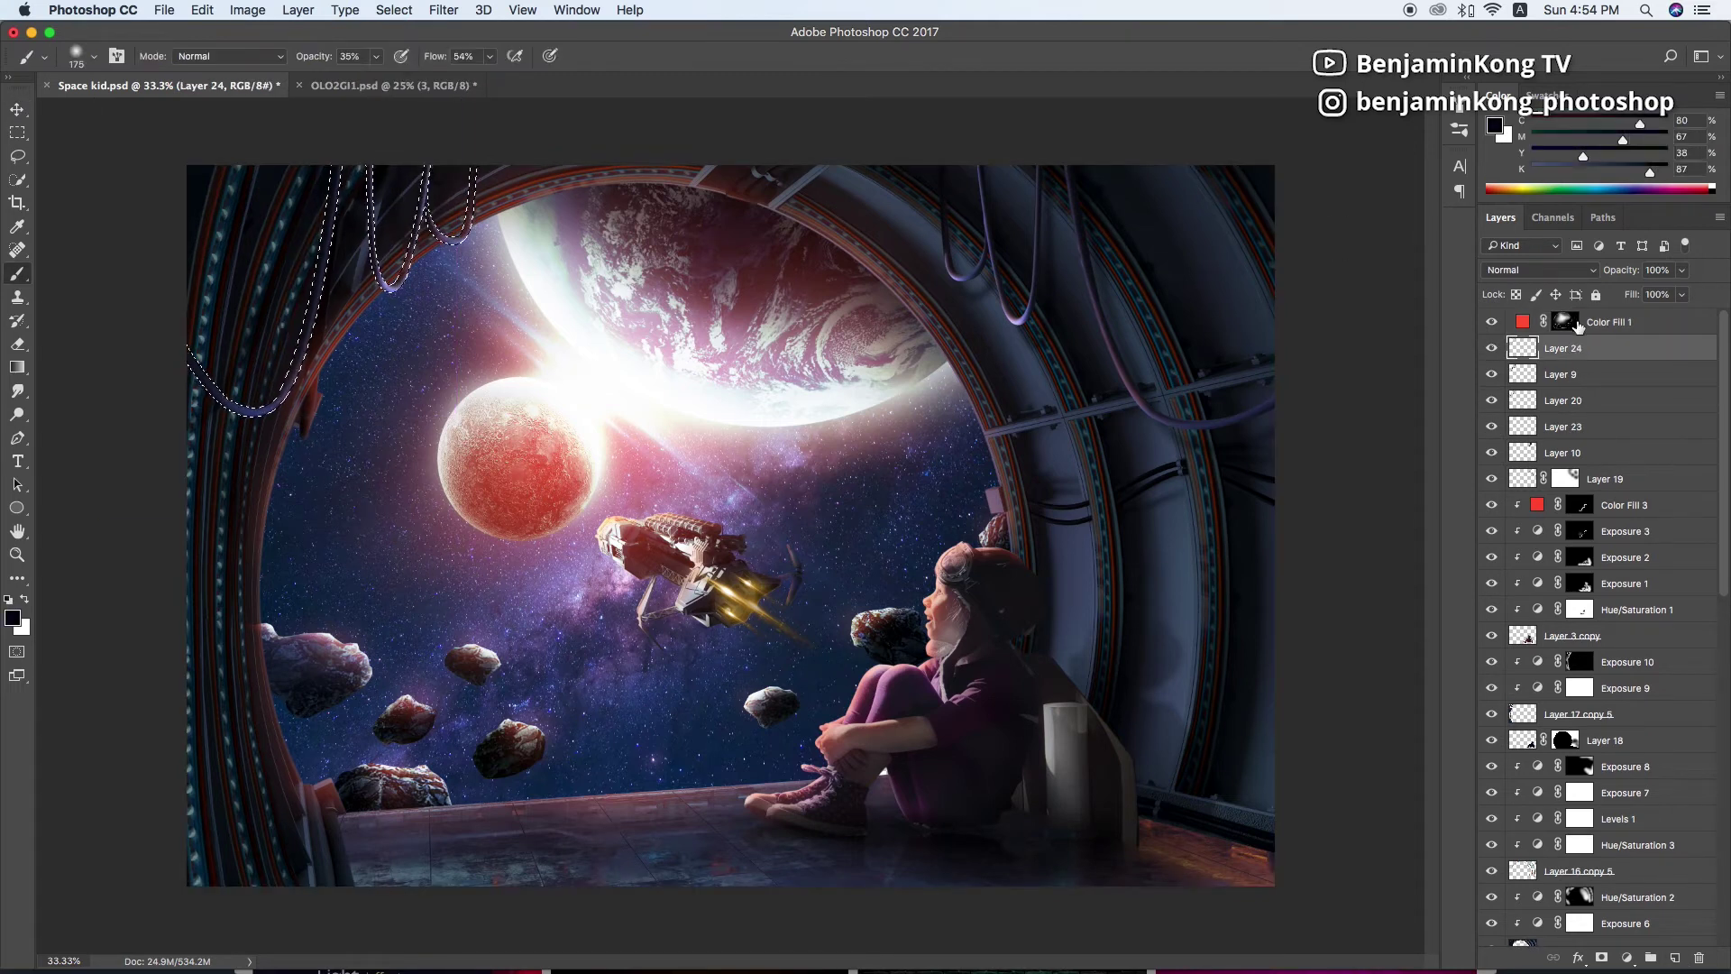
key("x")
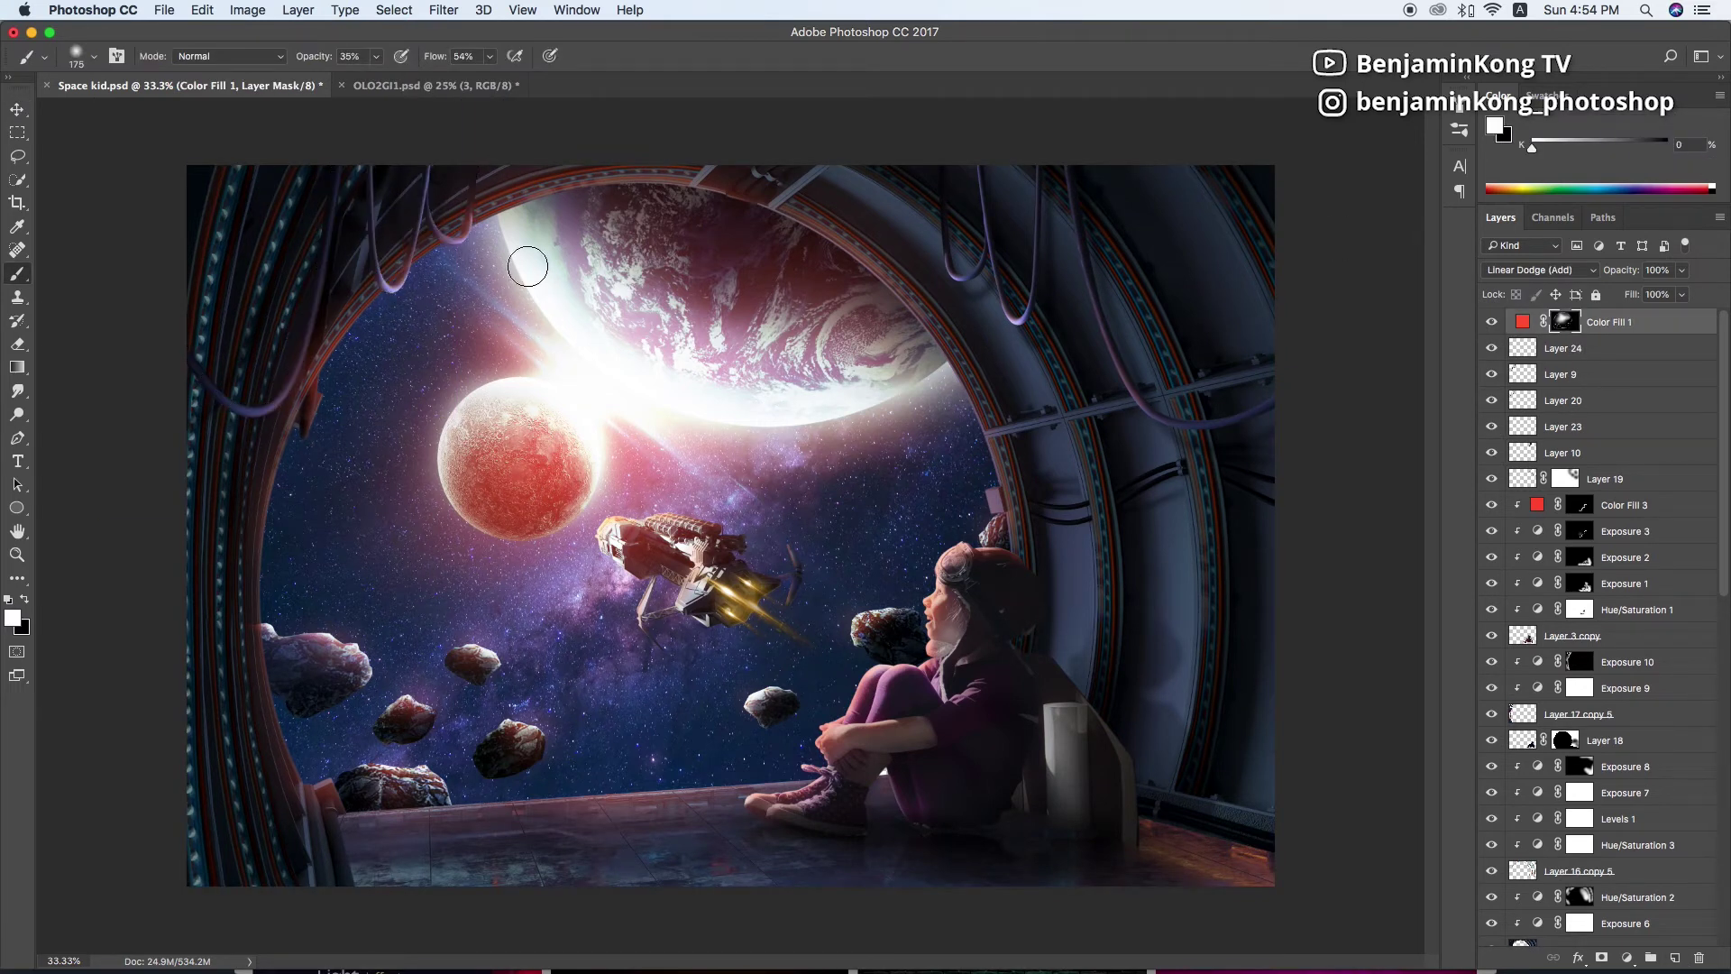
key("ctrl+plus")
scroll(522, 264, "left", 2)
key("x")
key("alt+bracketleft")
key("alt+bracketleft")
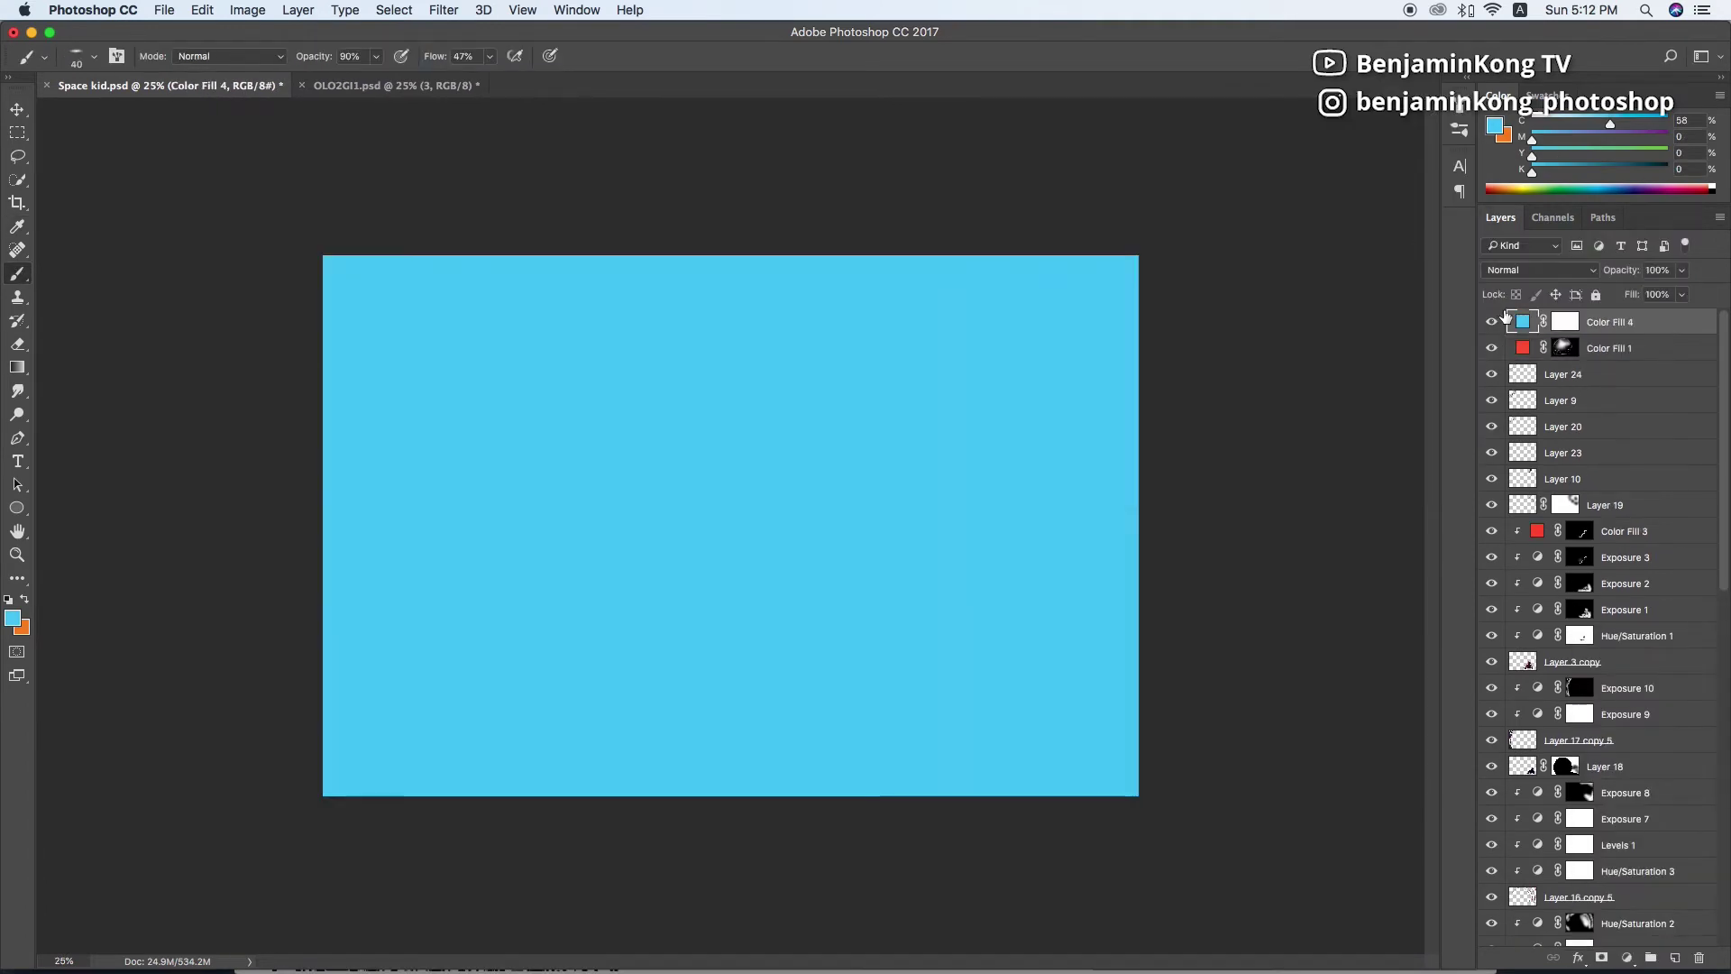
Invert Color Fill 4's mask to black and set the cyan fill to Linear Dodge (Add)
left_click(1565, 322)
key("ctrl+i")
key("ctrl+plus")
key("ctrl+plus")
key("ctrl+plus")
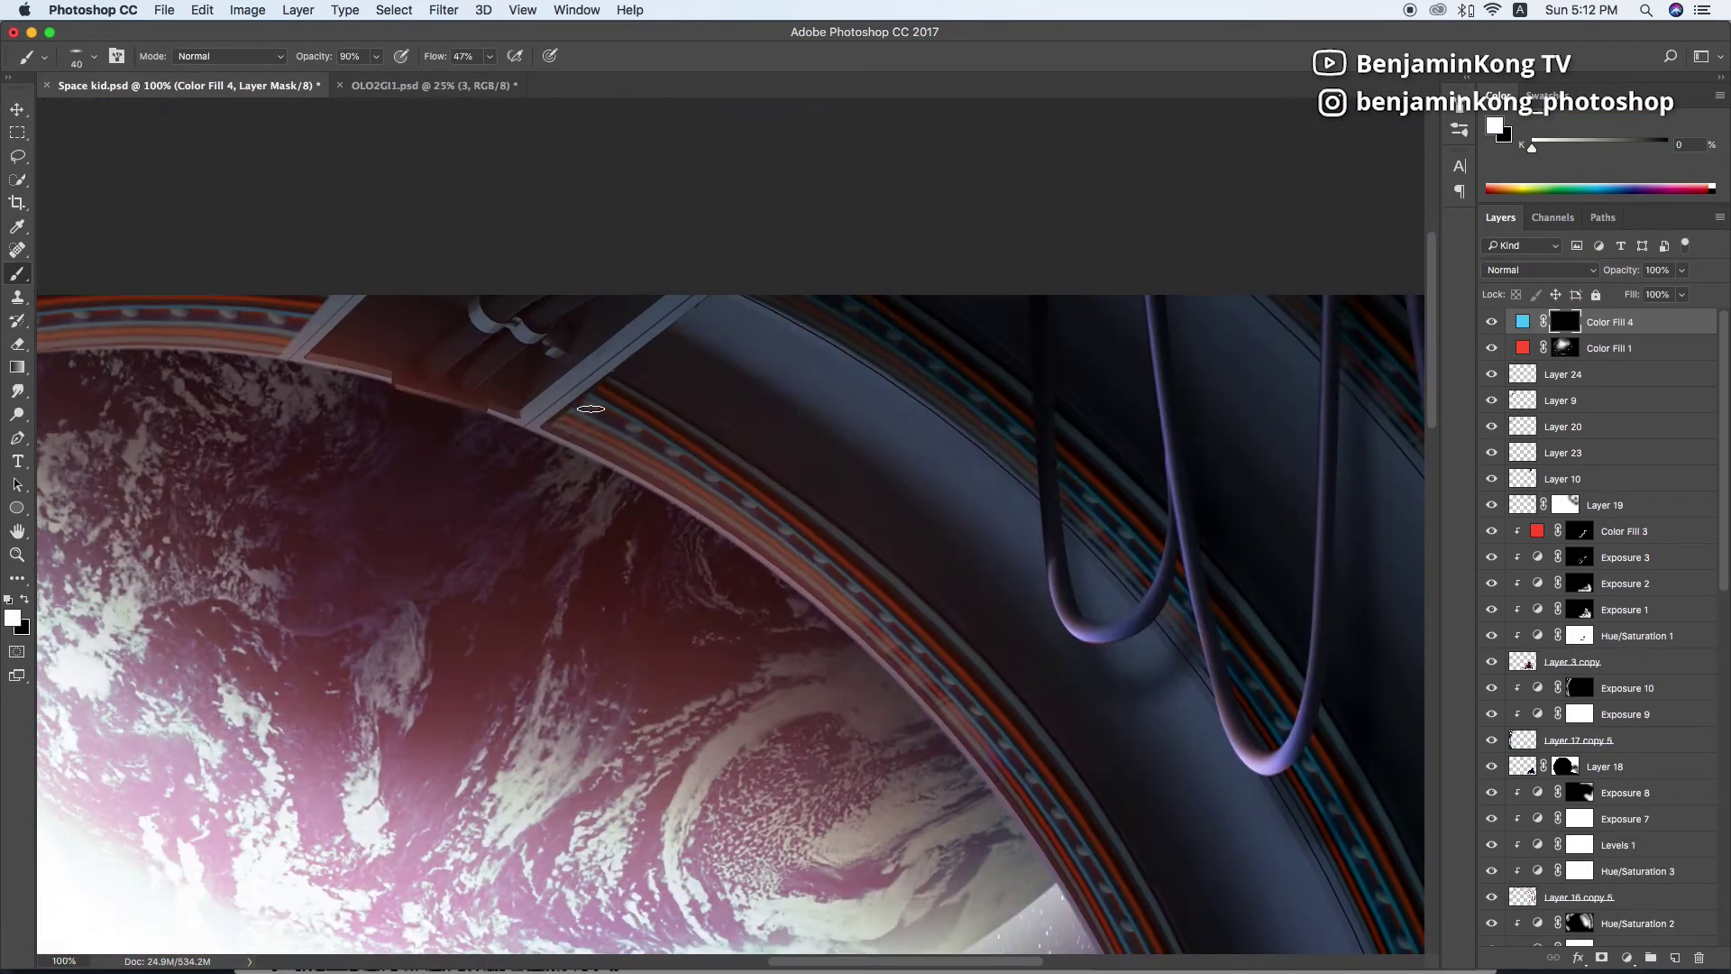
left_click(1522, 322)
left_click(1539, 269)
left_click(1533, 456)
left_click(1565, 322)
key("d")
Paint white on the mask to add small cyan lights along the window rim
left_click(593, 407)
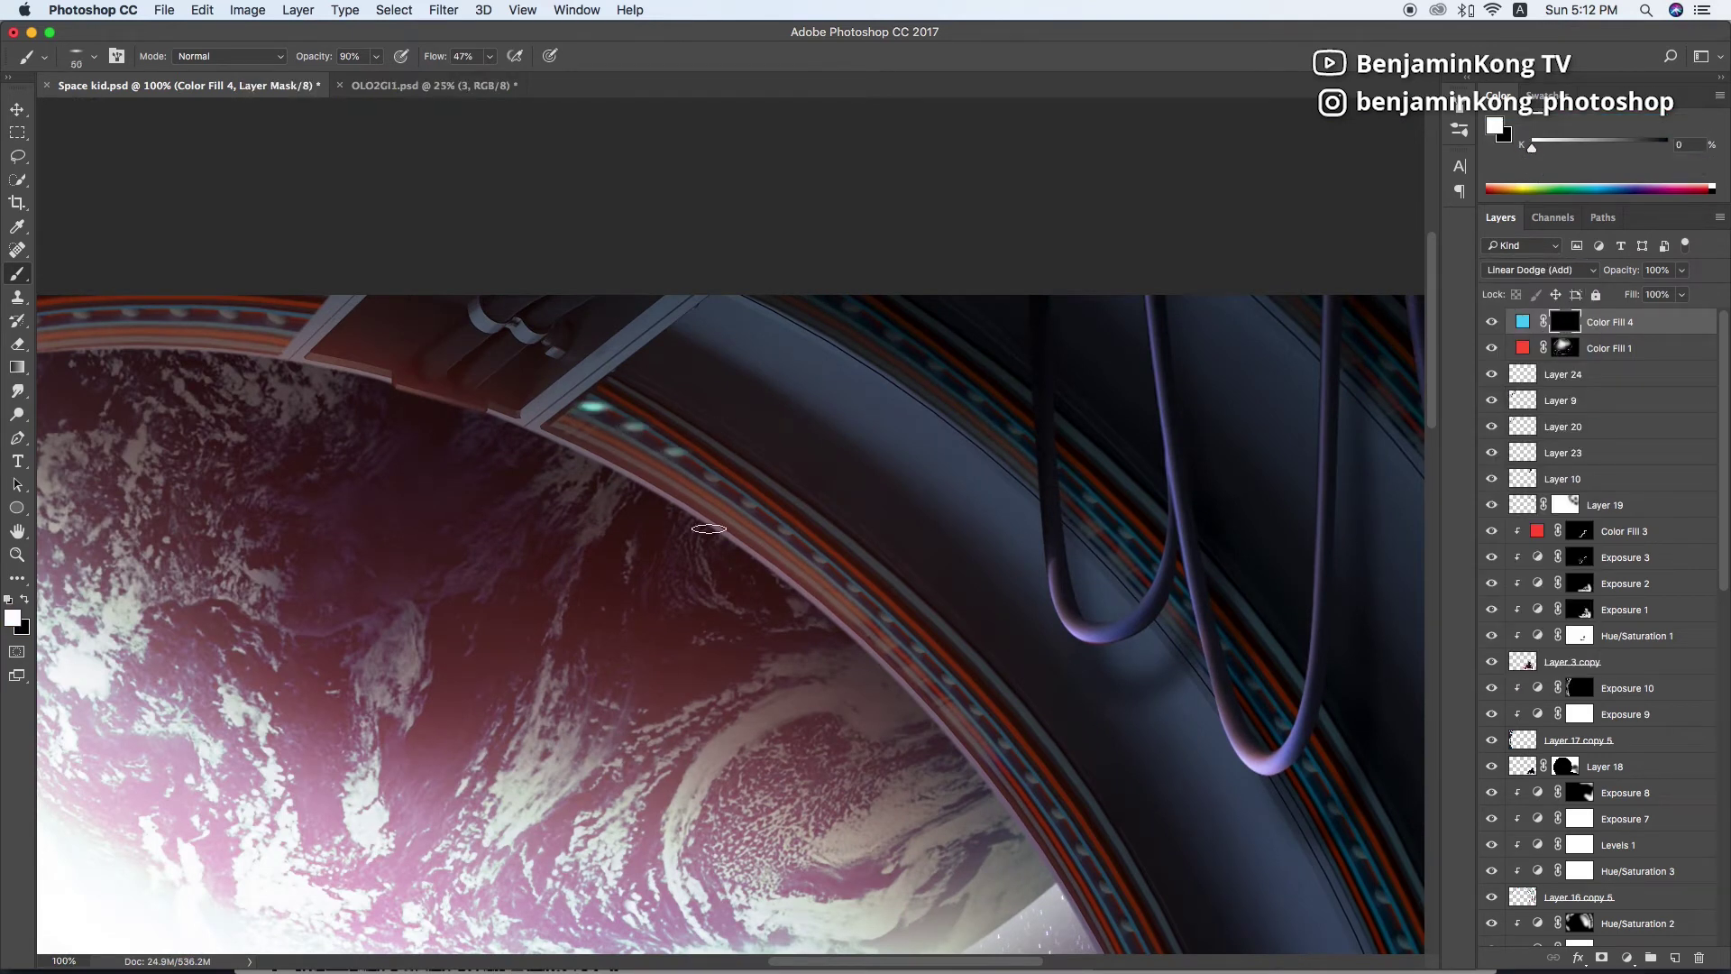
key("bracketleft")
scroll(882, 633, "down", 3)
scroll(815, 494, "right", 2)
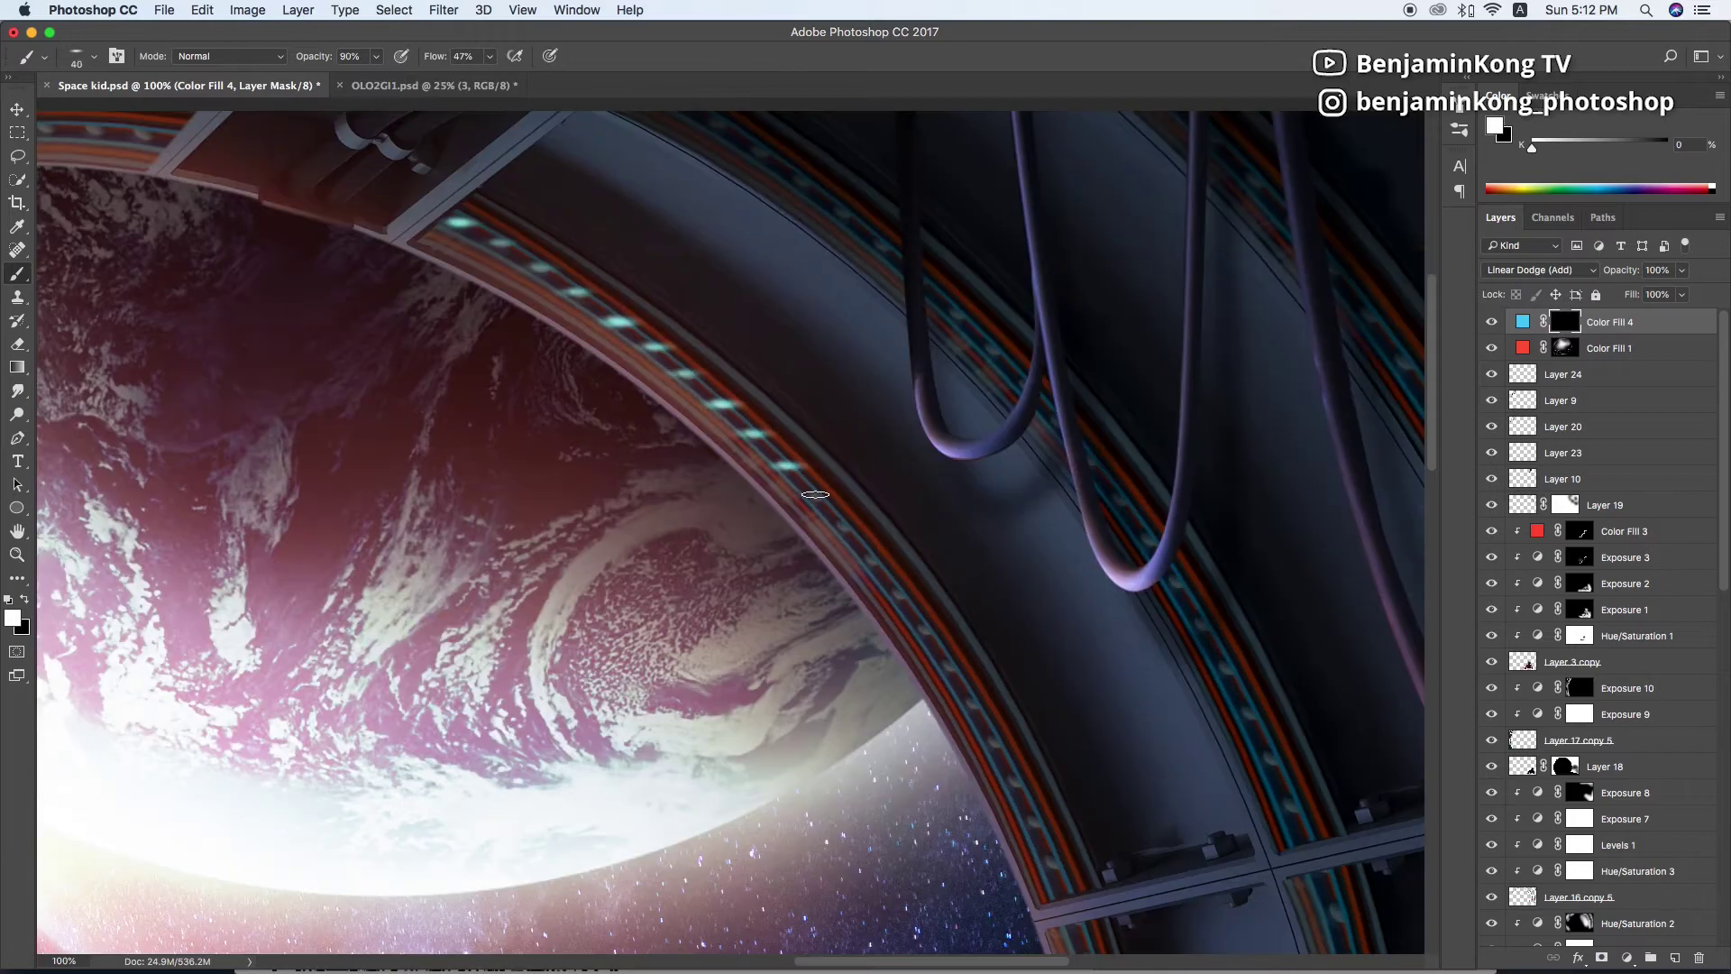
scroll(965, 706, "down", 5)
scroll(964, 706, "down", 5)
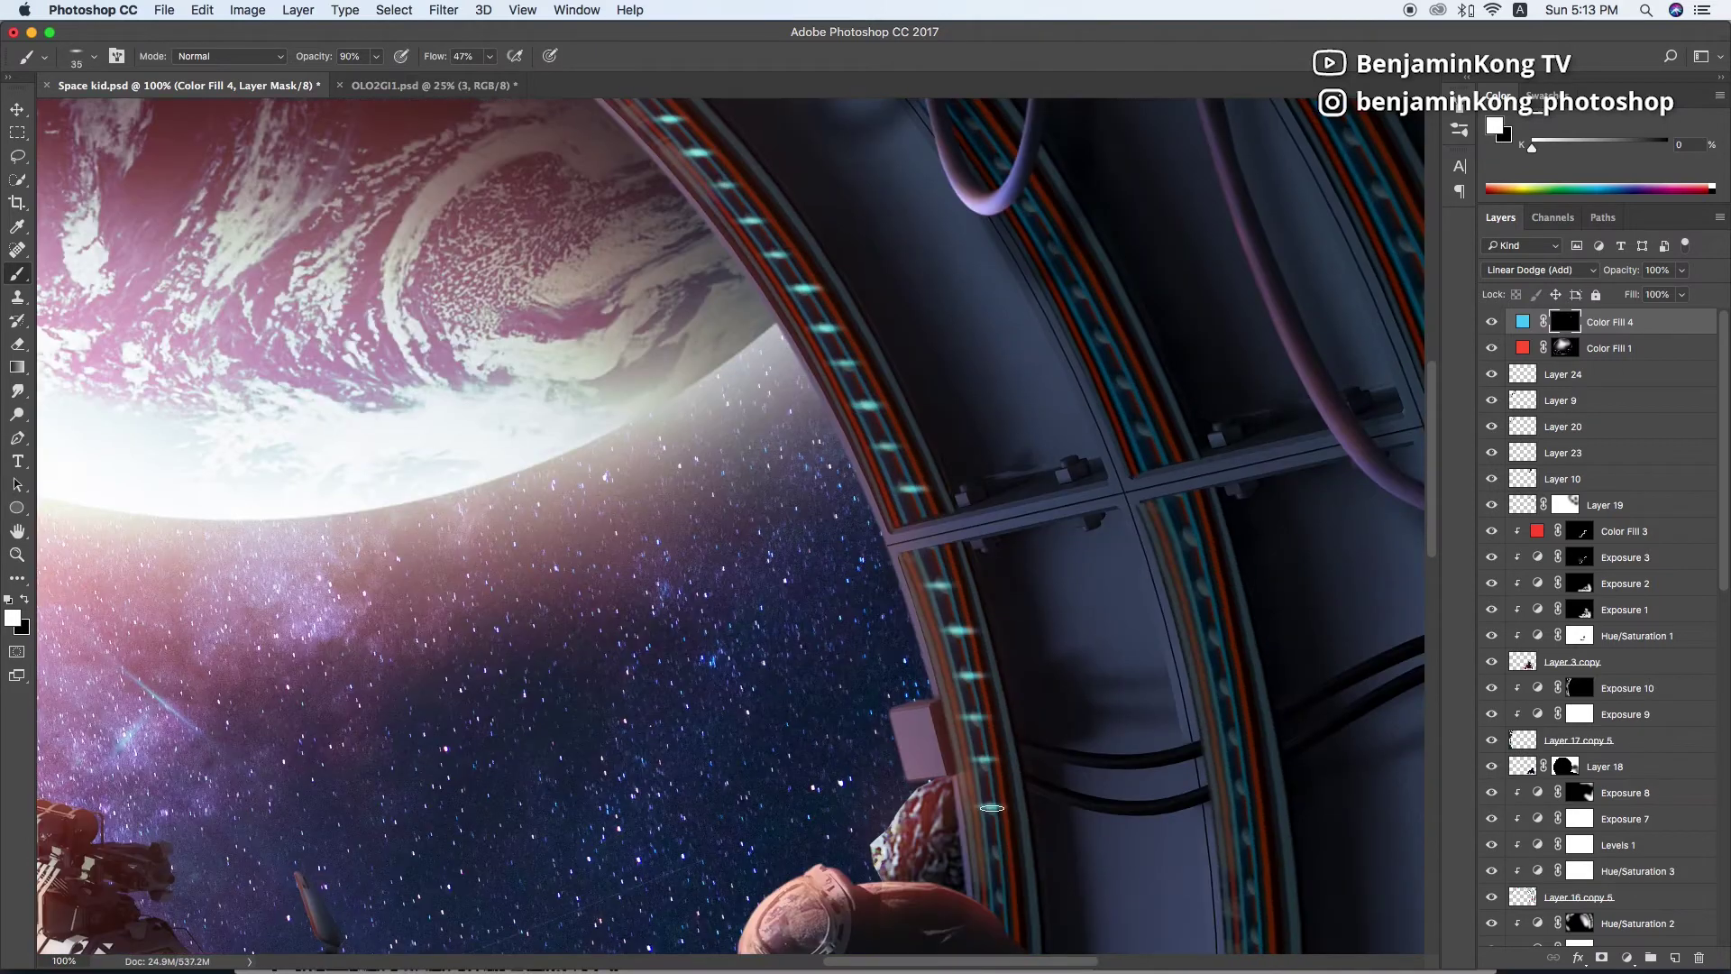
scroll(965, 706, "down", 5)
key("ctrl+minus")
key("ctrl+minus")
key("ctrl+minus")
key("ctrl+plus")
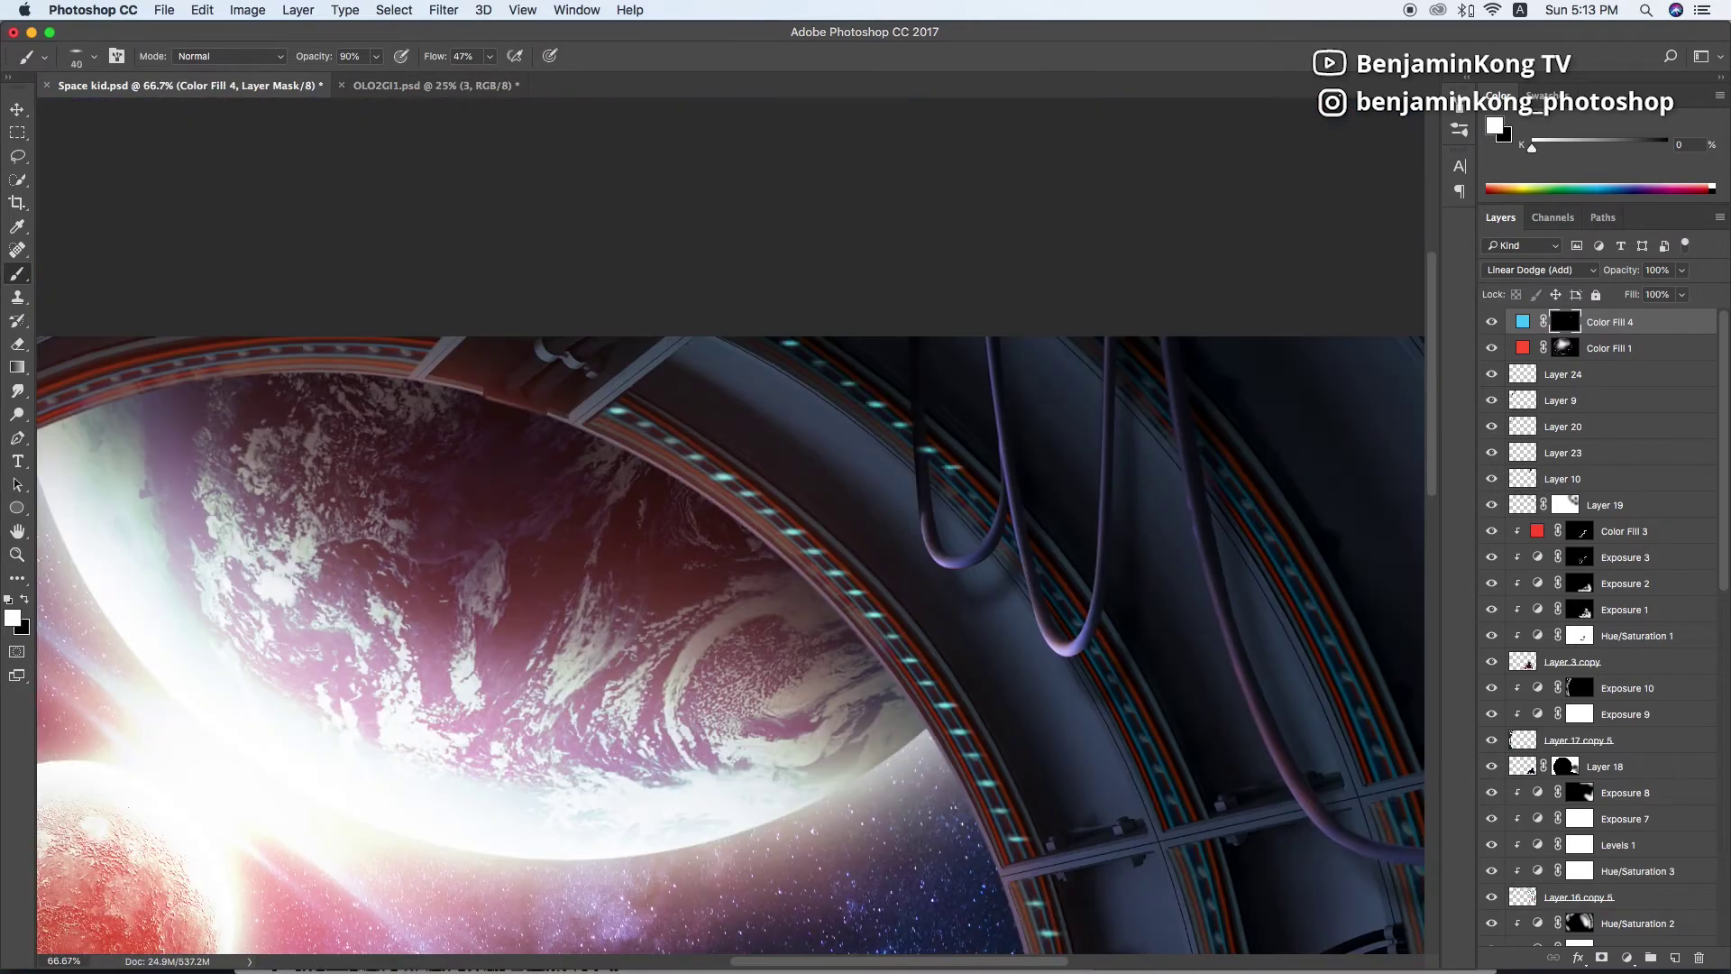
key("bracketright")
scroll(991, 586, "down", 3)
scroll(973, 631, "down", 3)
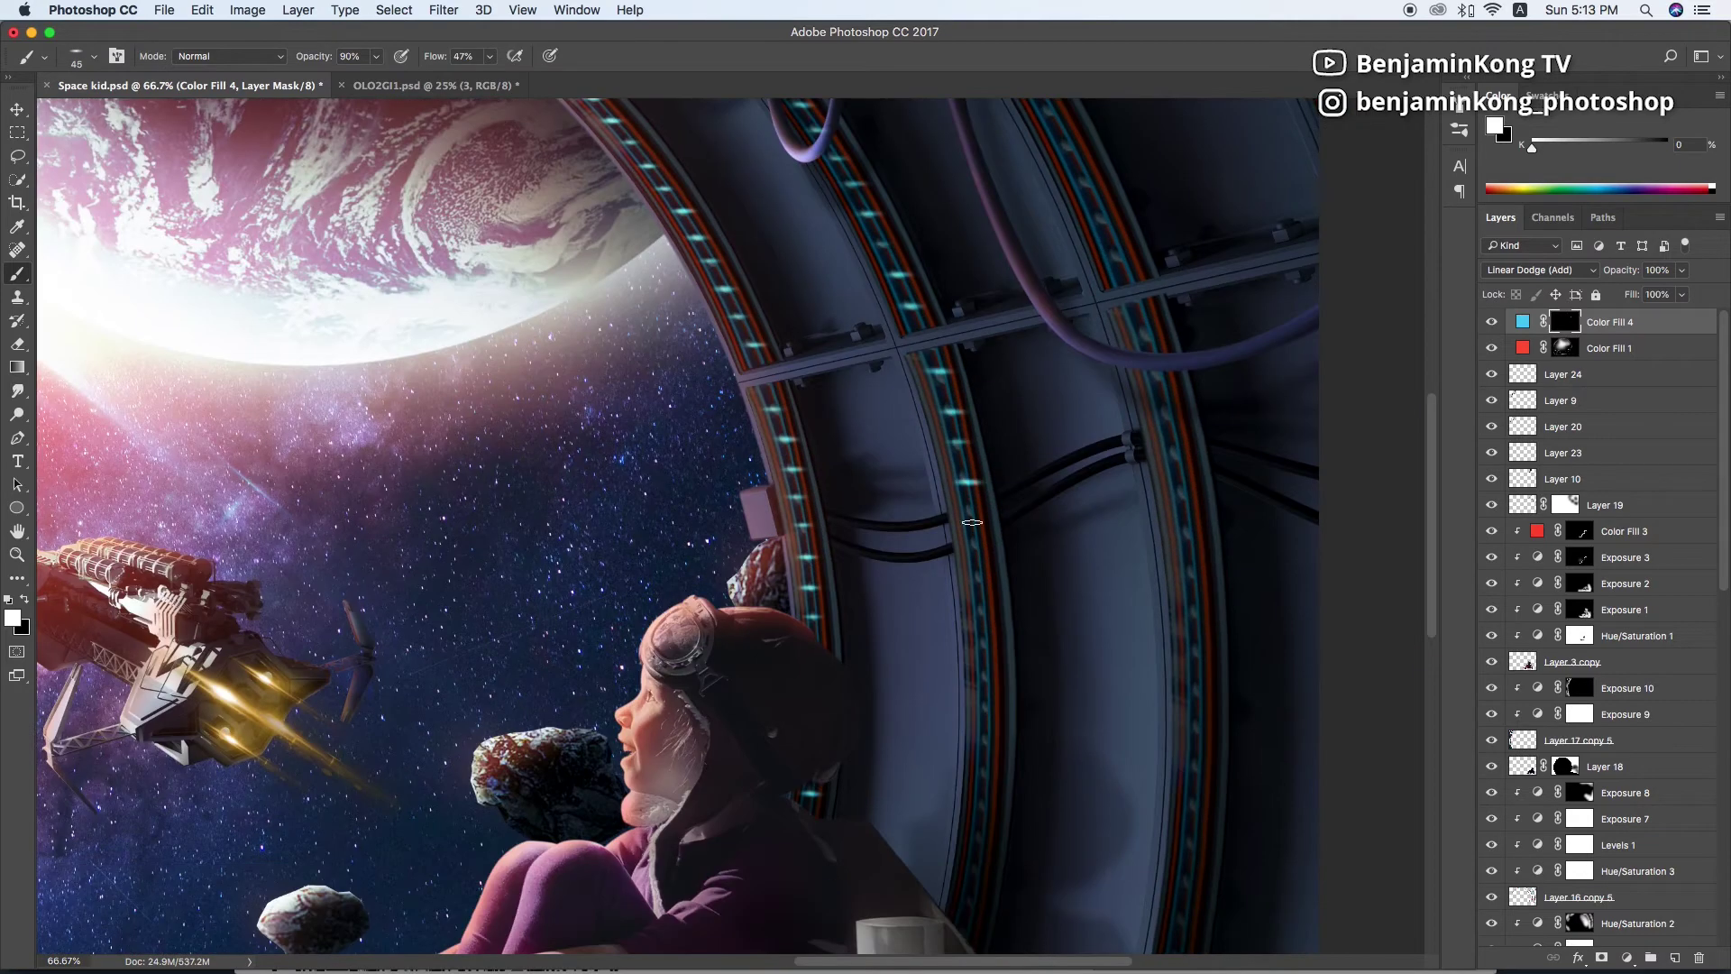
scroll(960, 680, "down", 3)
scroll(961, 680, "up", 5)
scroll(811, 586, "up", 5)
scroll(812, 586, "right", 3)
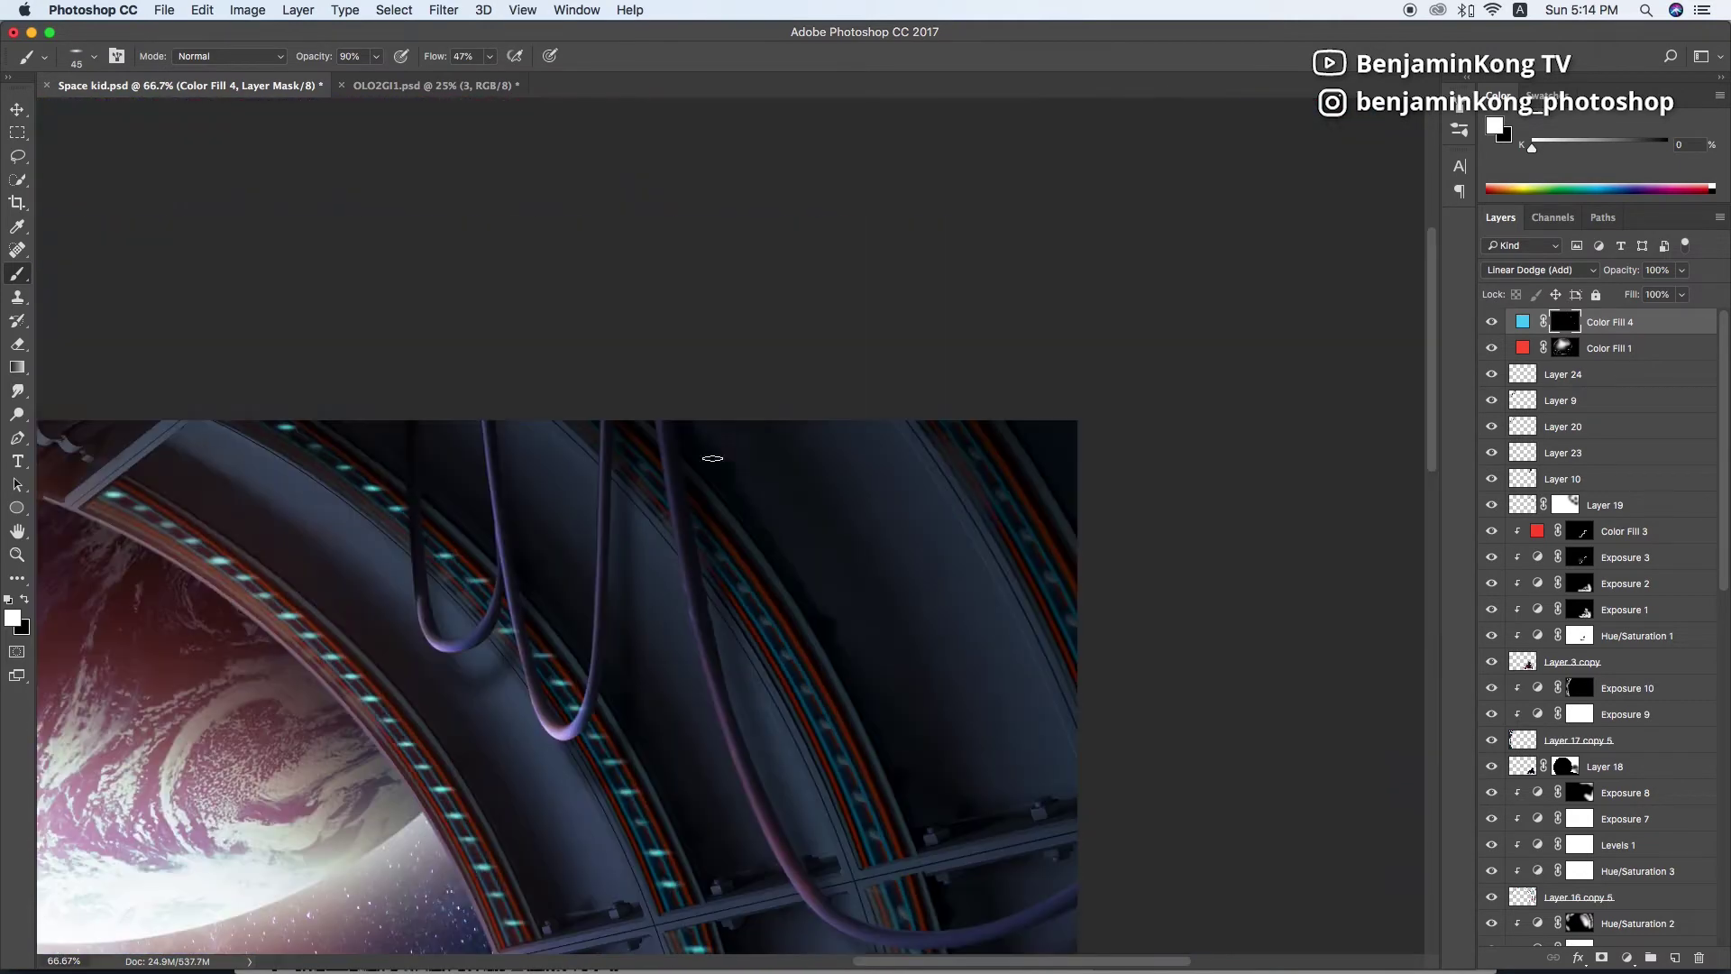
scroll(676, 496, "down", 3)
scroll(676, 495, "right", 1)
scroll(748, 541, "down", 2)
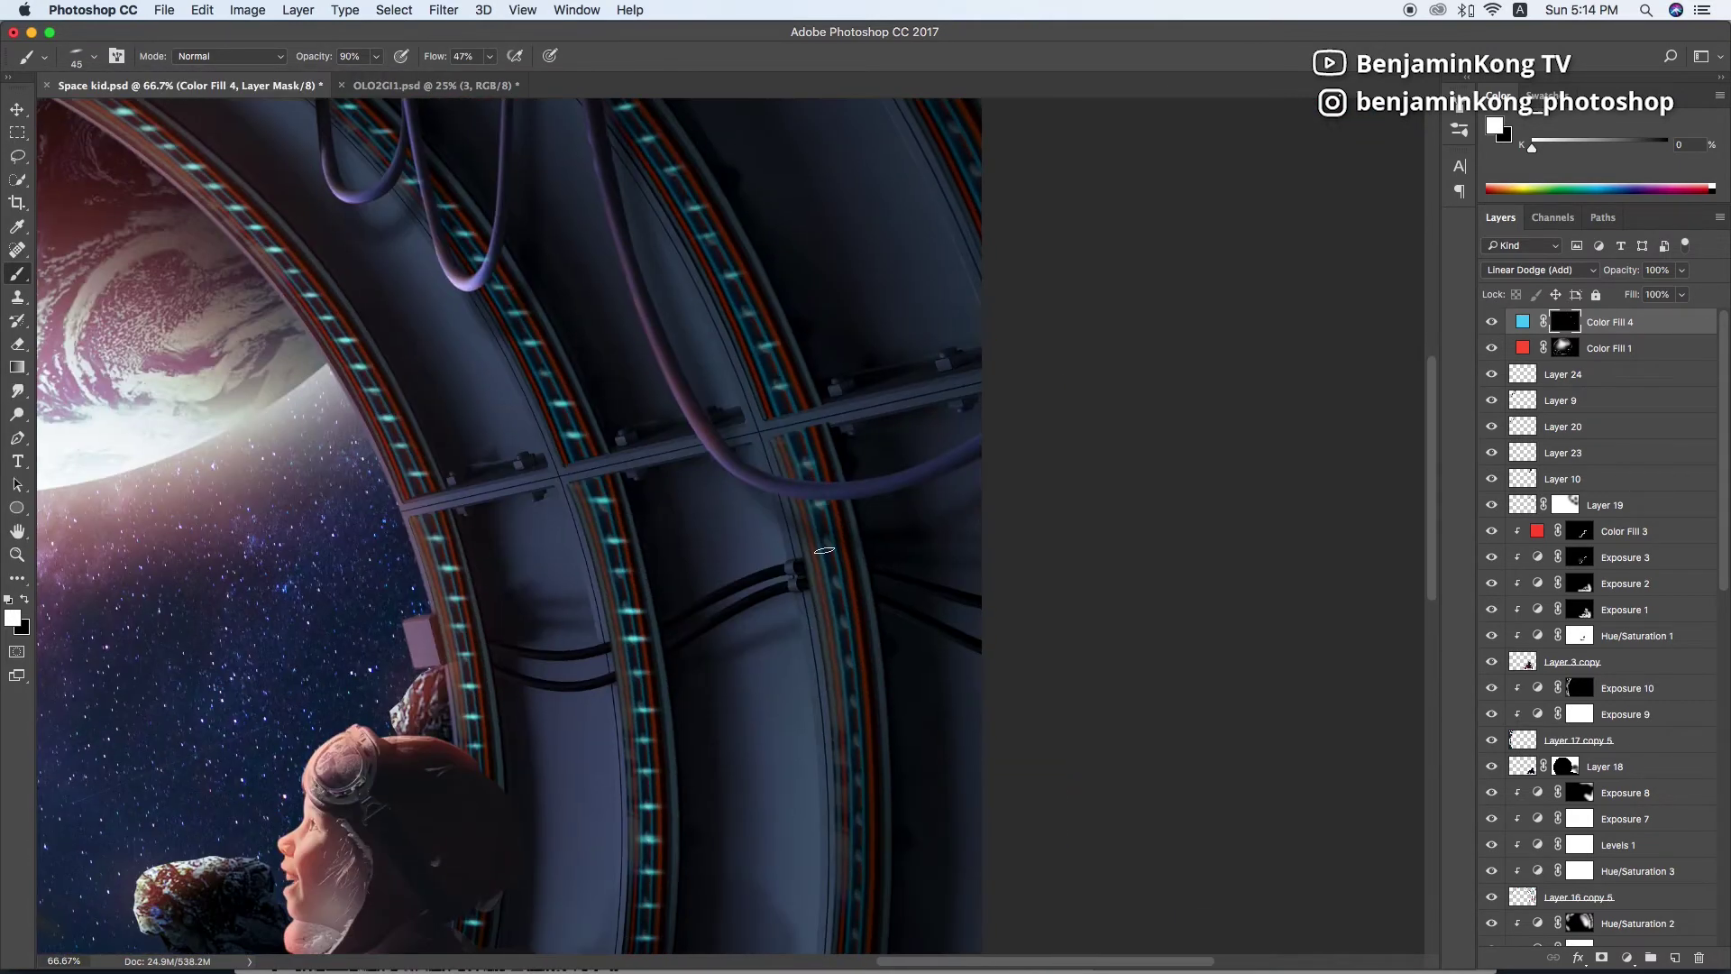
scroll(813, 599, "down", 2)
scroll(813, 600, "up", 3)
scroll(902, 505, "up", 5)
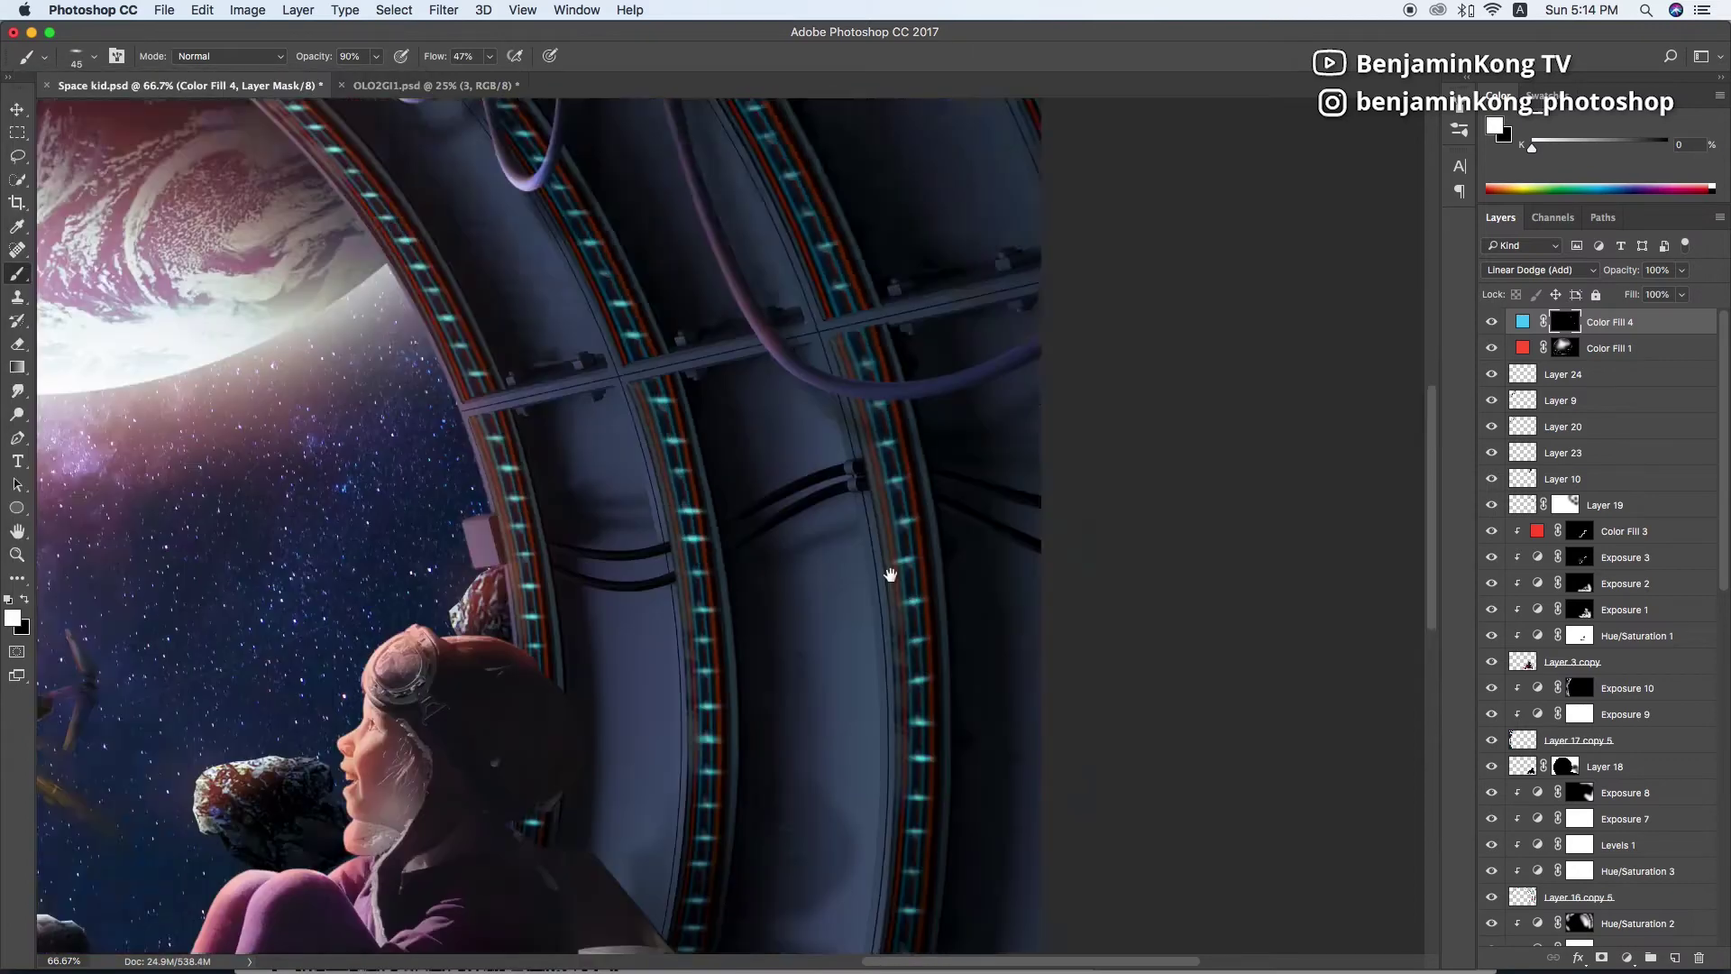
scroll(989, 408, "up", 5)
scroll(988, 409, "left", 2)
scroll(989, 408, "down", 5)
scroll(721, 541, "up", 5)
scroll(721, 541, "left", 3)
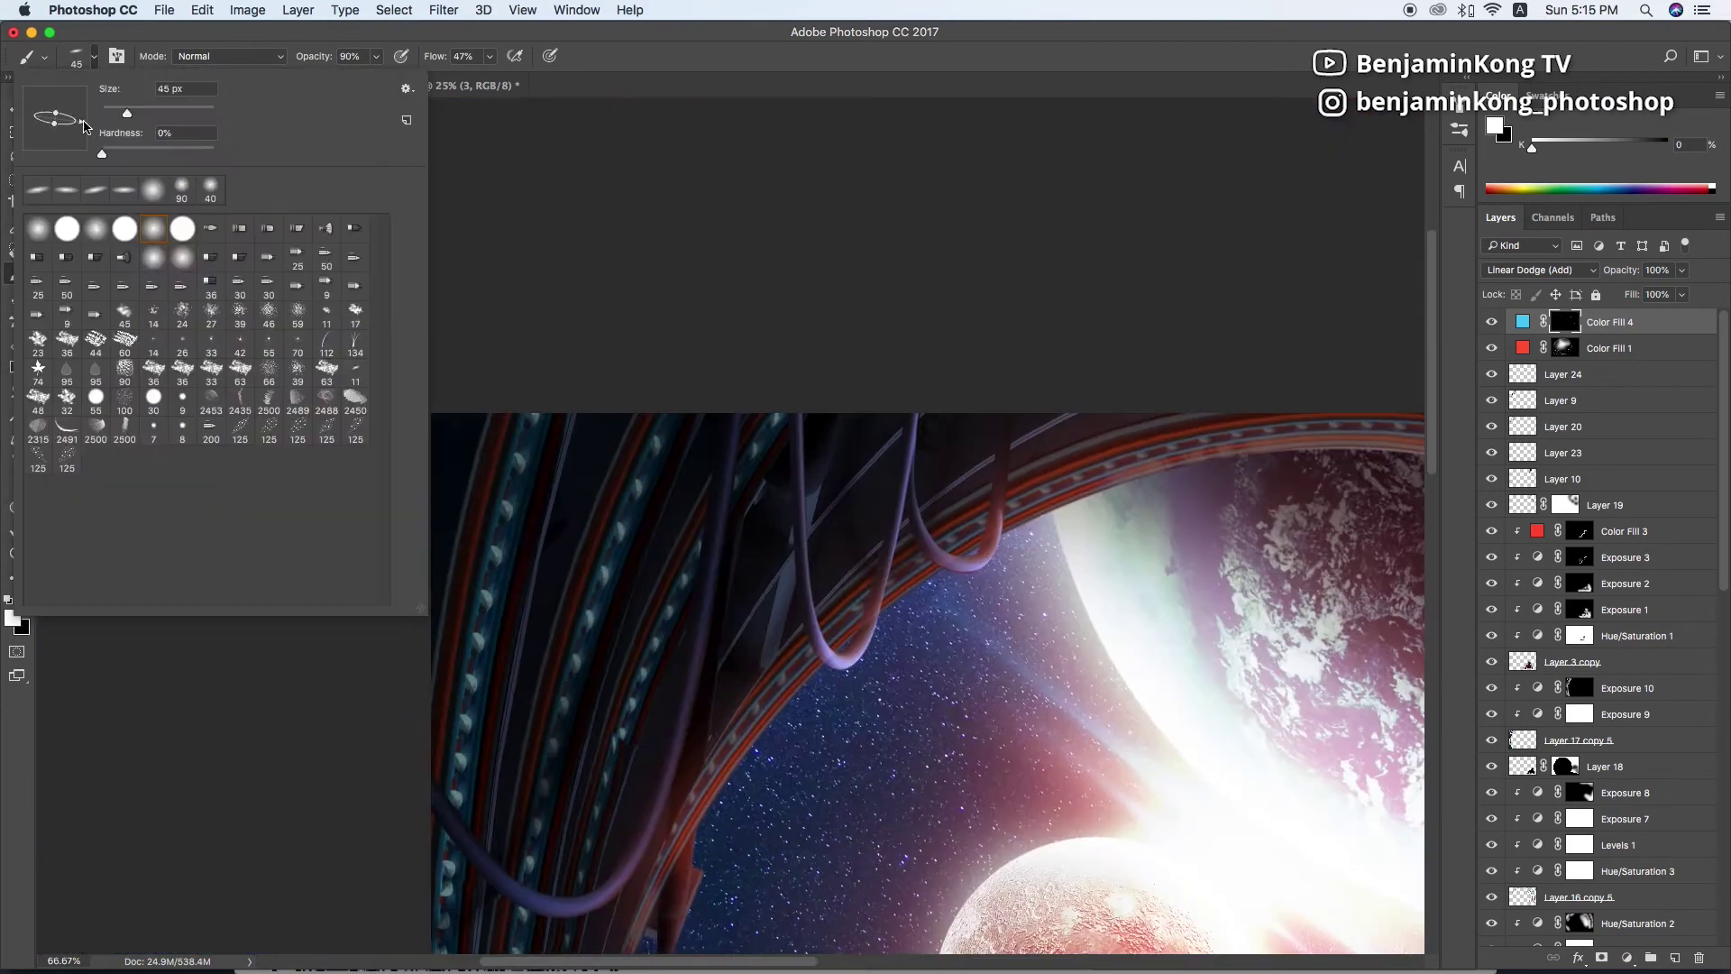
Paint soft cyan glow over the light strips on the ring's left side
key("bracketright")
key("bracketright")
key("bracketright")
scroll(485, 635, "down", 2)
key("bracketright")
scroll(482, 540, "down", 5)
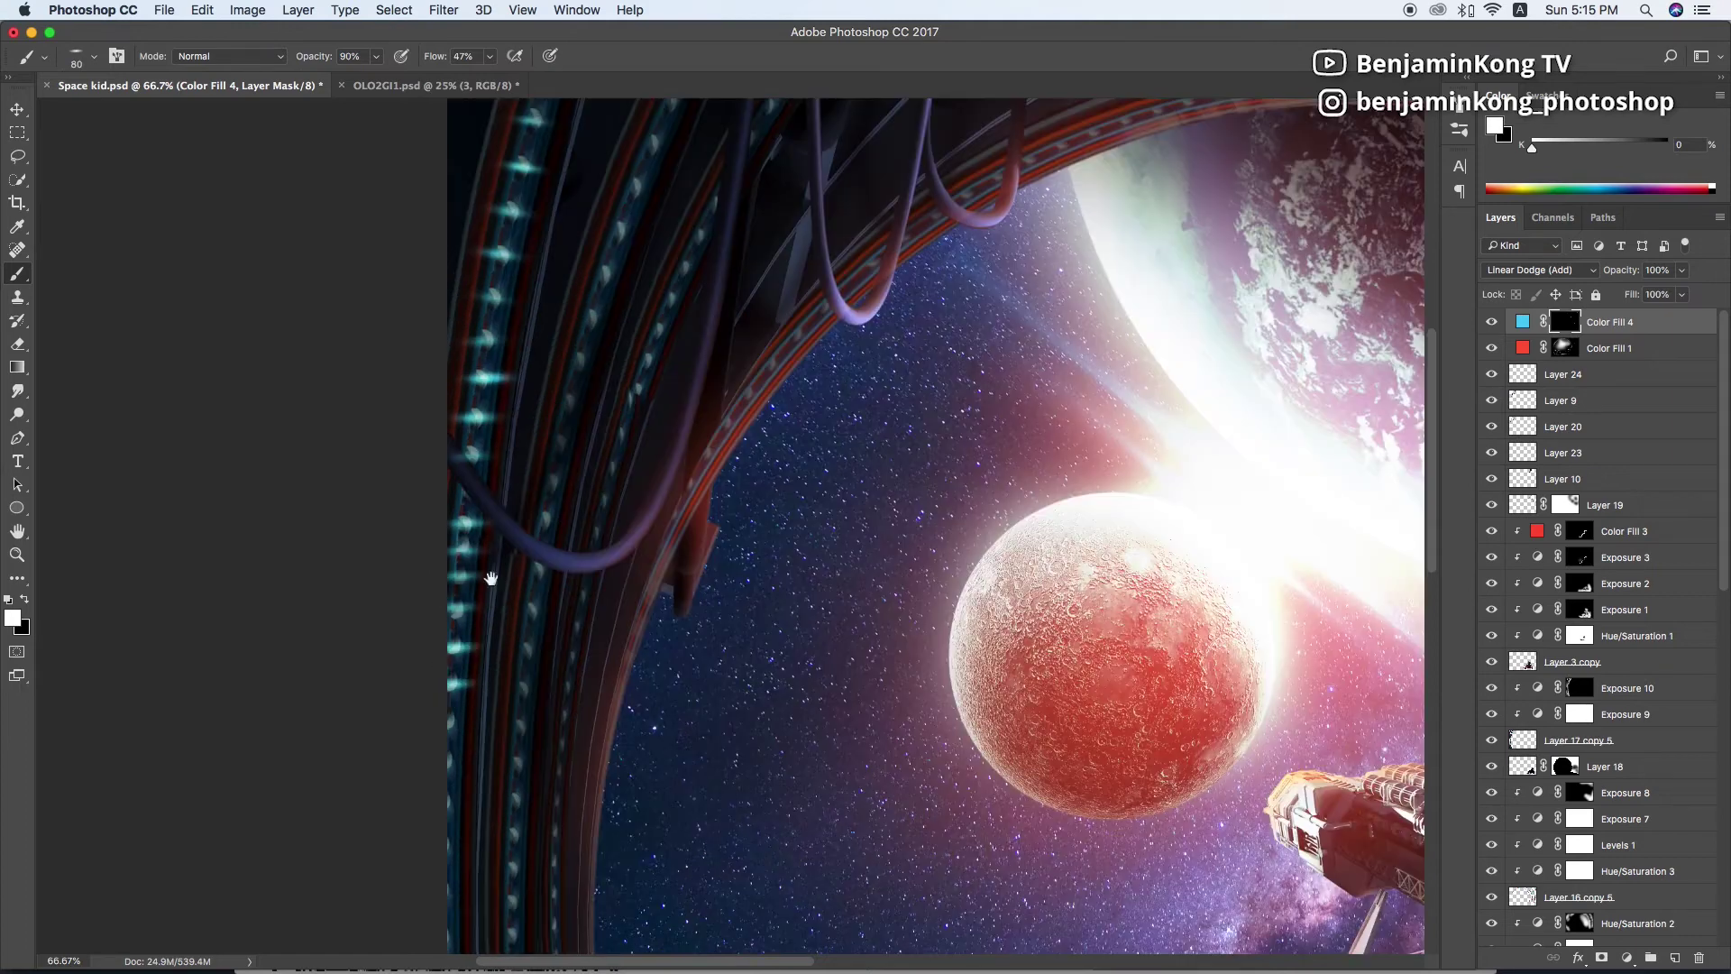
scroll(478, 420, "down", 5)
scroll(478, 420, "left", 1)
key("bracketleft")
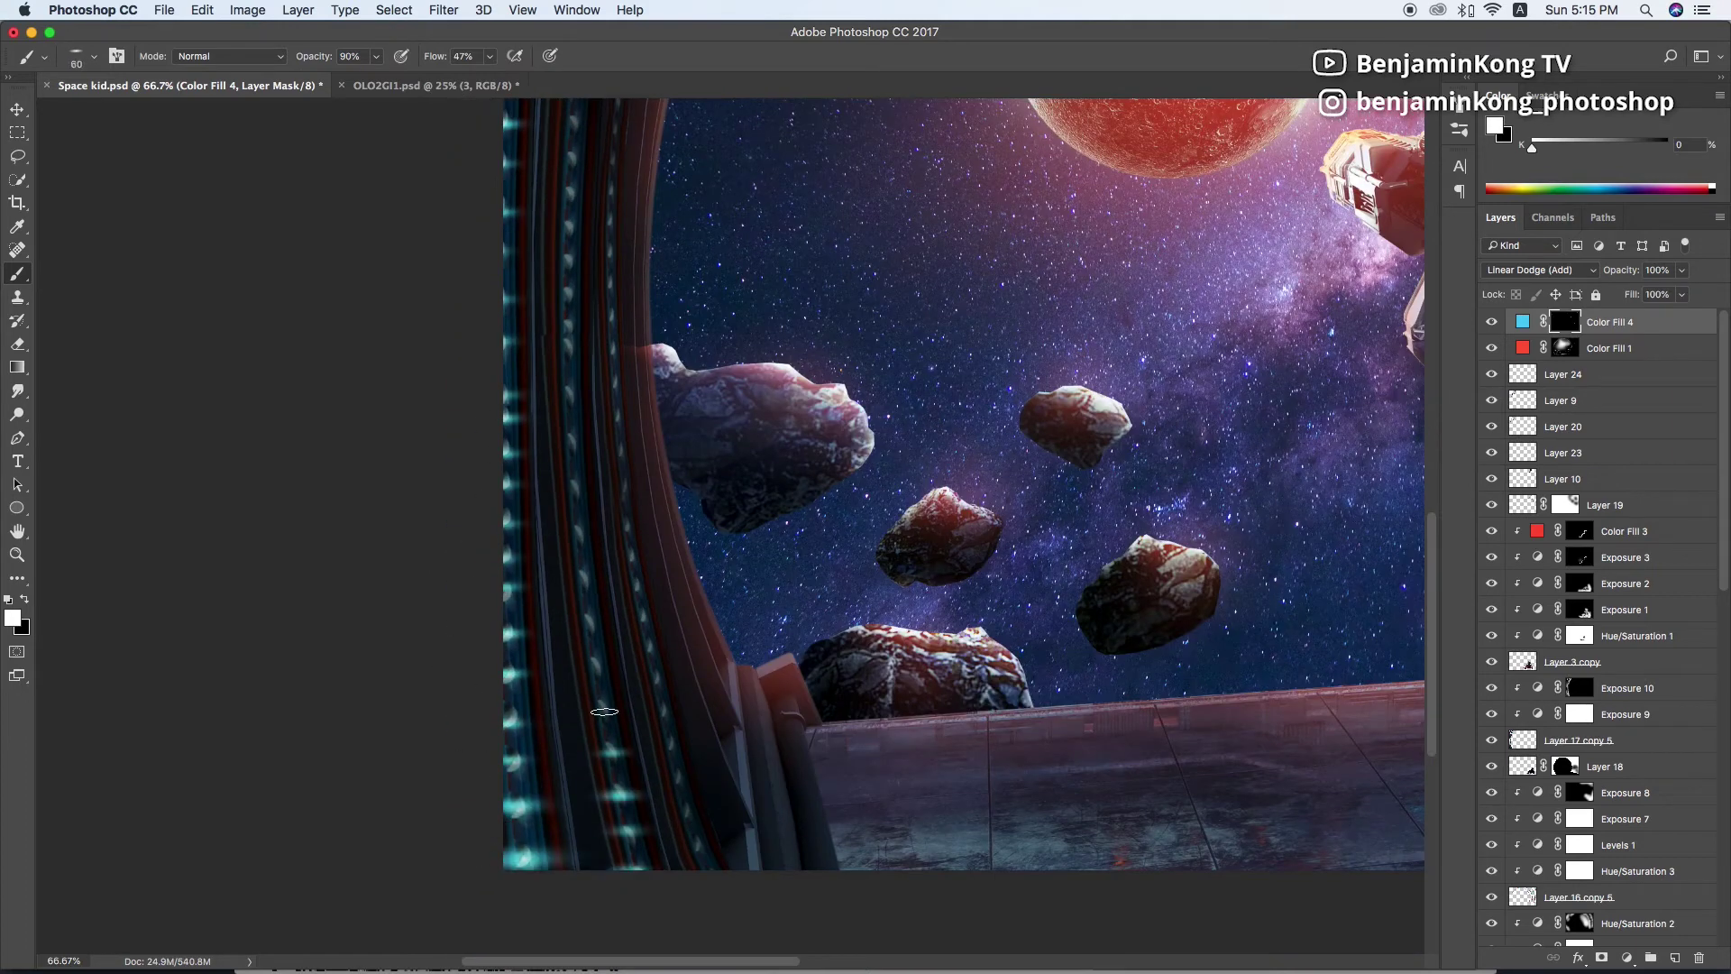
scroll(573, 685, "up", 3)
scroll(572, 686, "up", 3)
scroll(559, 552, "up", 6)
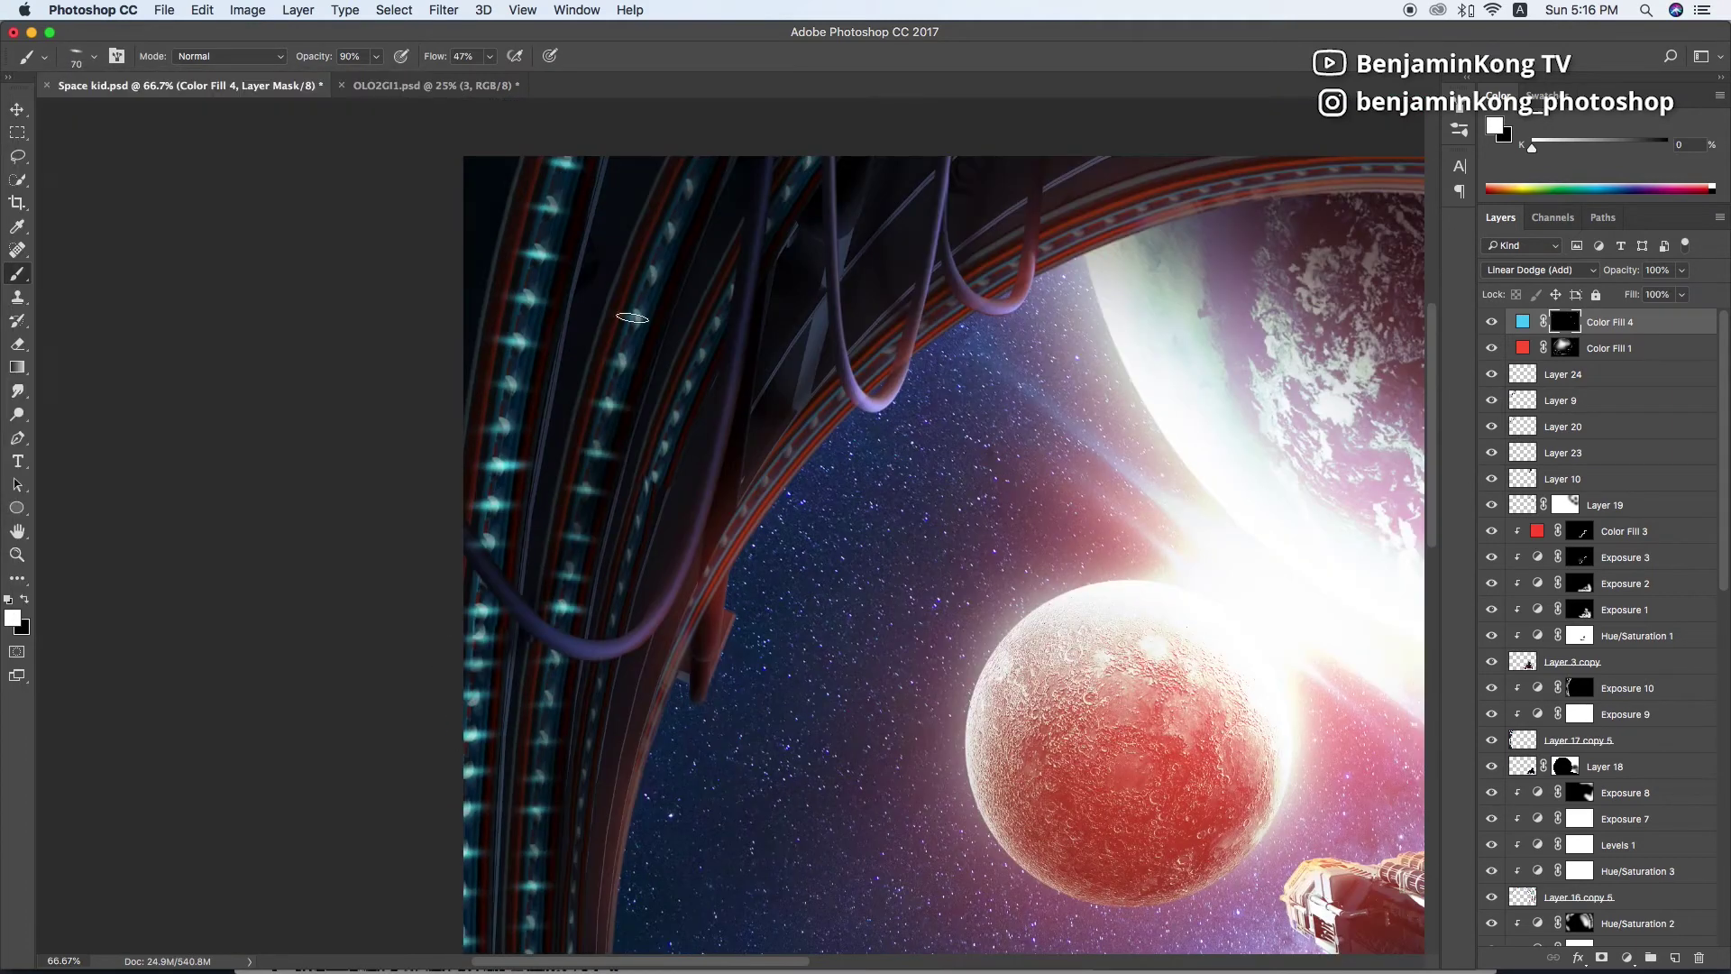
key("bracketleft")
key("bracketleft")
scroll(555, 450, "down", 5)
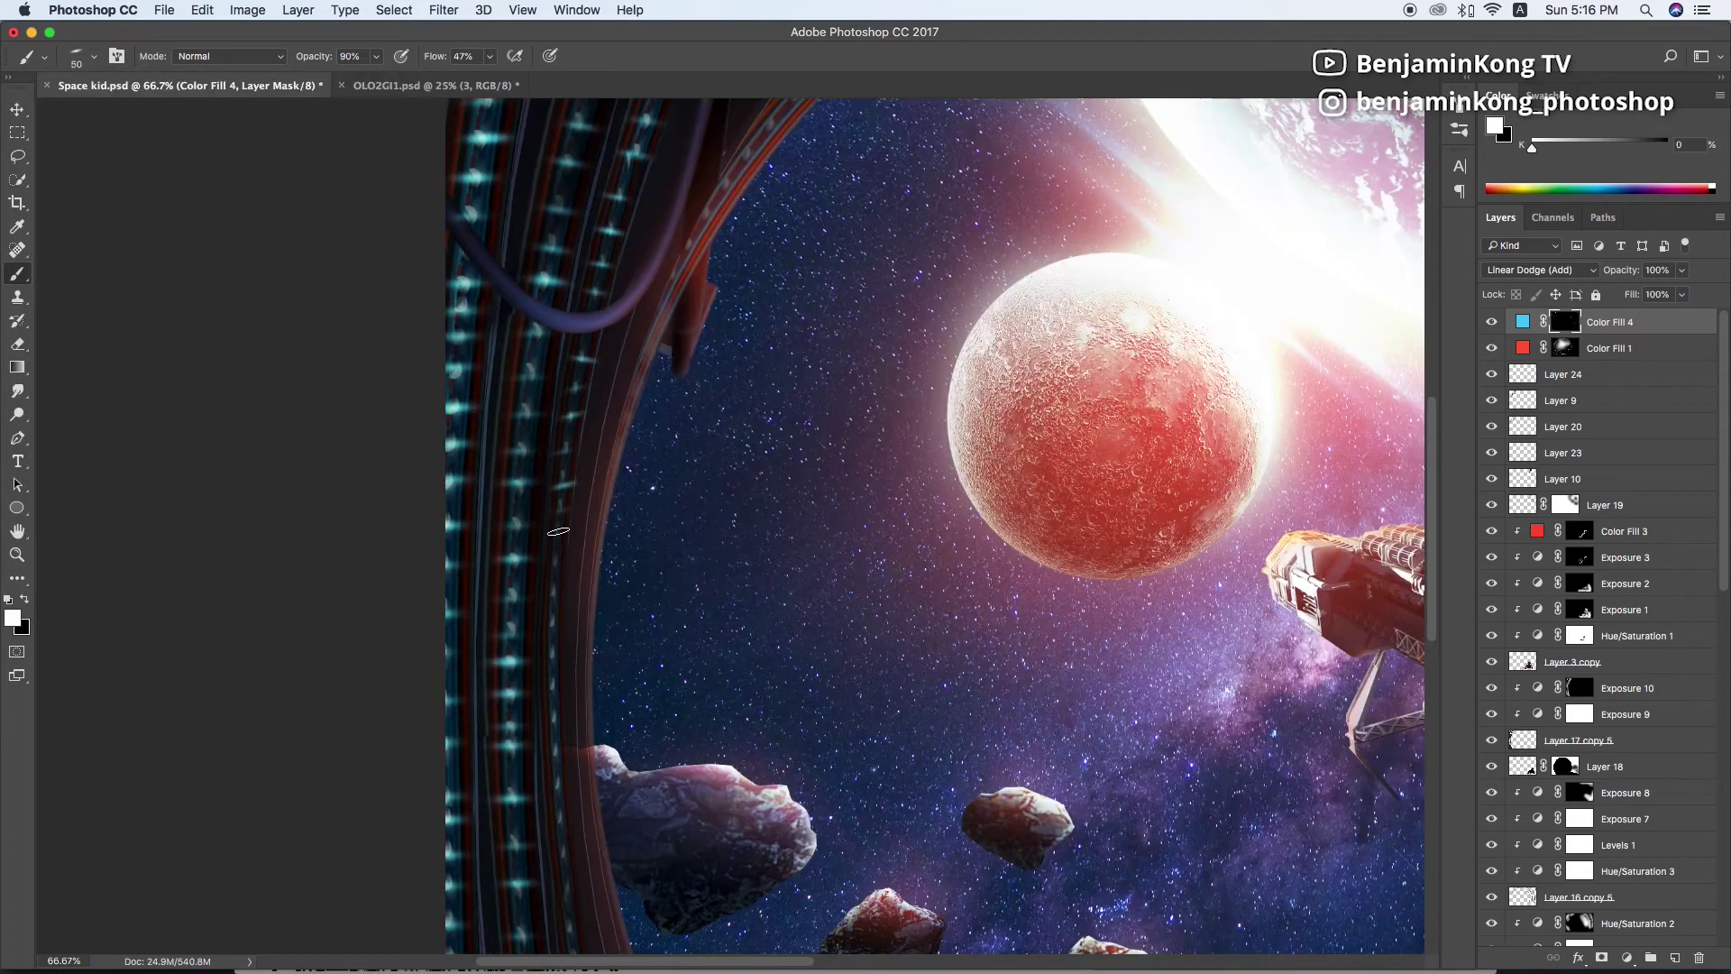
scroll(546, 541, "down", 2)
scroll(549, 564, "down", 3)
mouse_move(549, 563)
left_mouse_down()
mouse_move(748, 514)
mouse_move(698, 519)
left_mouse_up()
left_click_drag(577, 526, 480, 545)
mouse_move(528, 412)
left_mouse_down()
mouse_move(619, 359)
mouse_move(595, 268)
left_mouse_up()
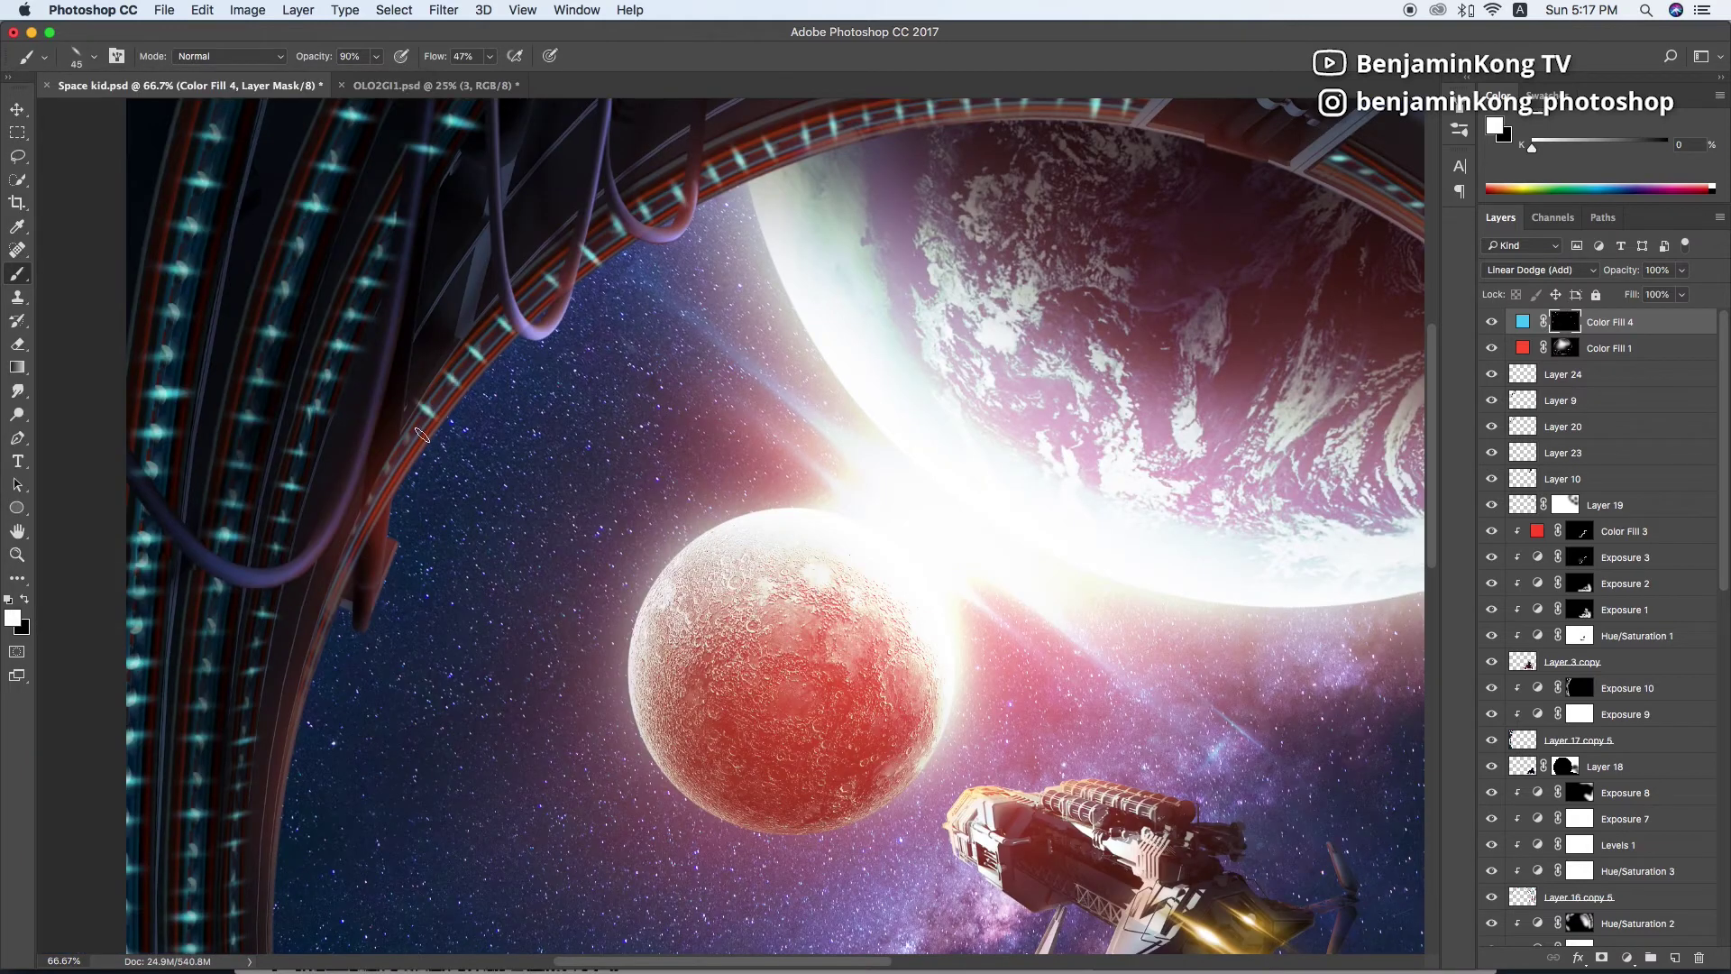
key("super+minus")
key("super+minus")
left_click(94, 56)
left_click(661, 73)
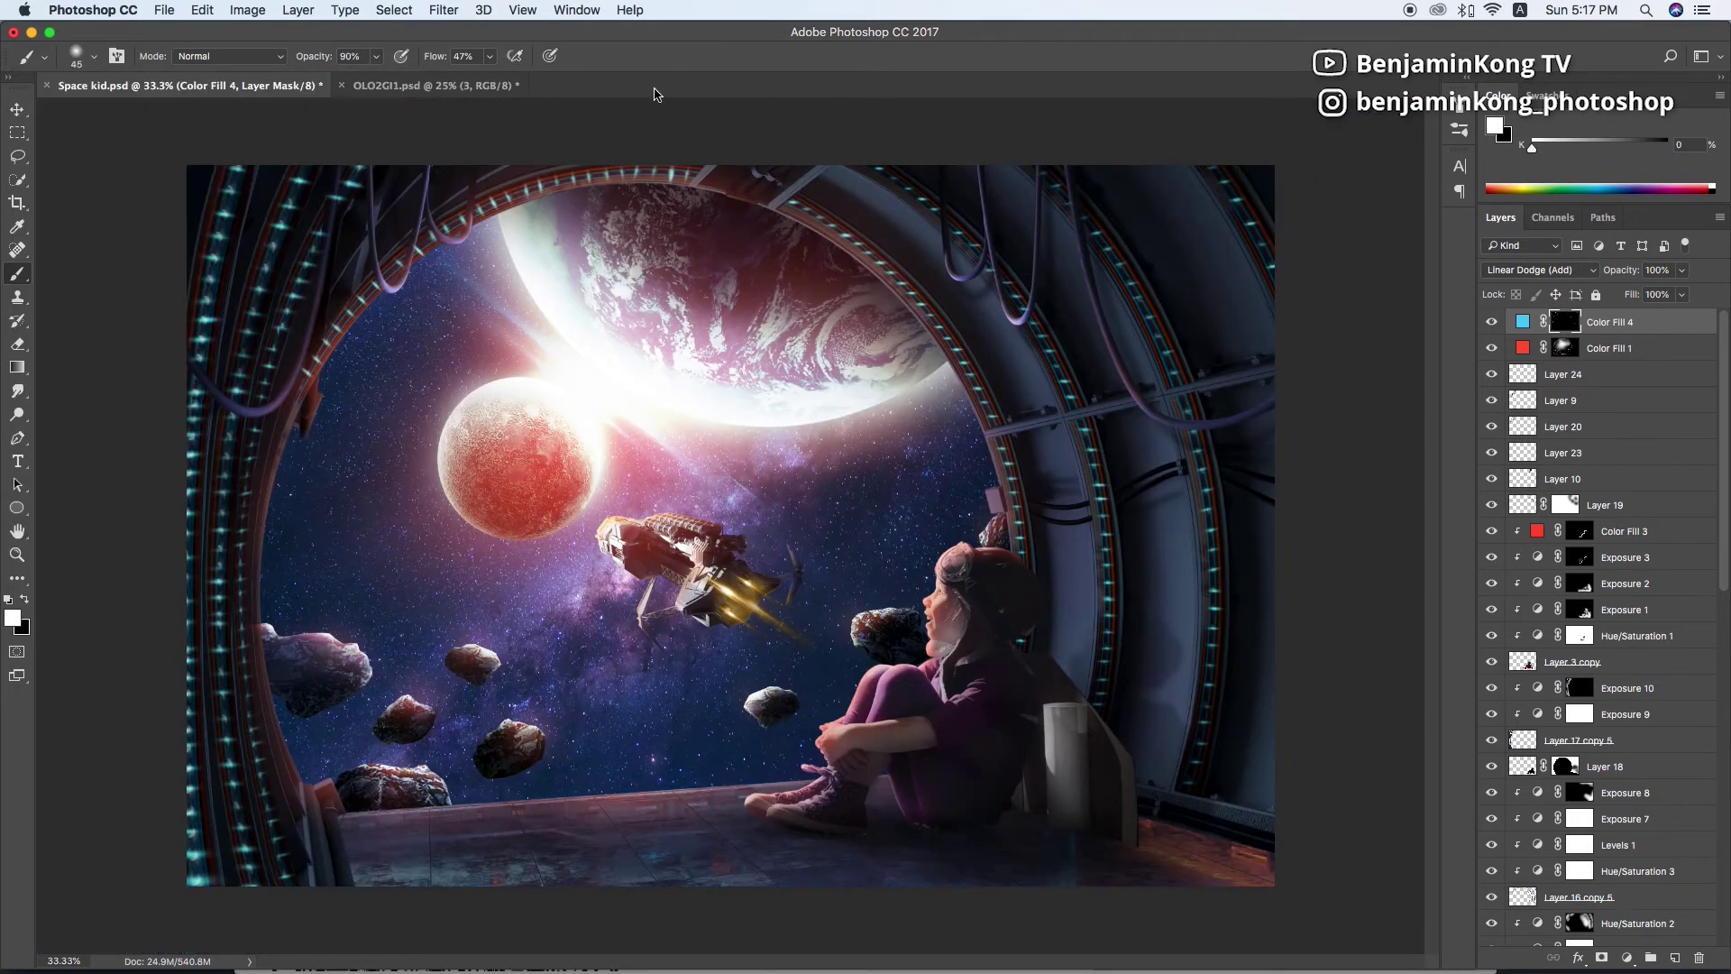
Load the girl's outline as a selection and target Color Fill 4's mask
scroll(912, 514, "up", 2)
scroll(912, 514, "up", 1)
key("v")
left_click(1580, 584)
left_click(1524, 745, "ctrl")
left_click(1560, 323)
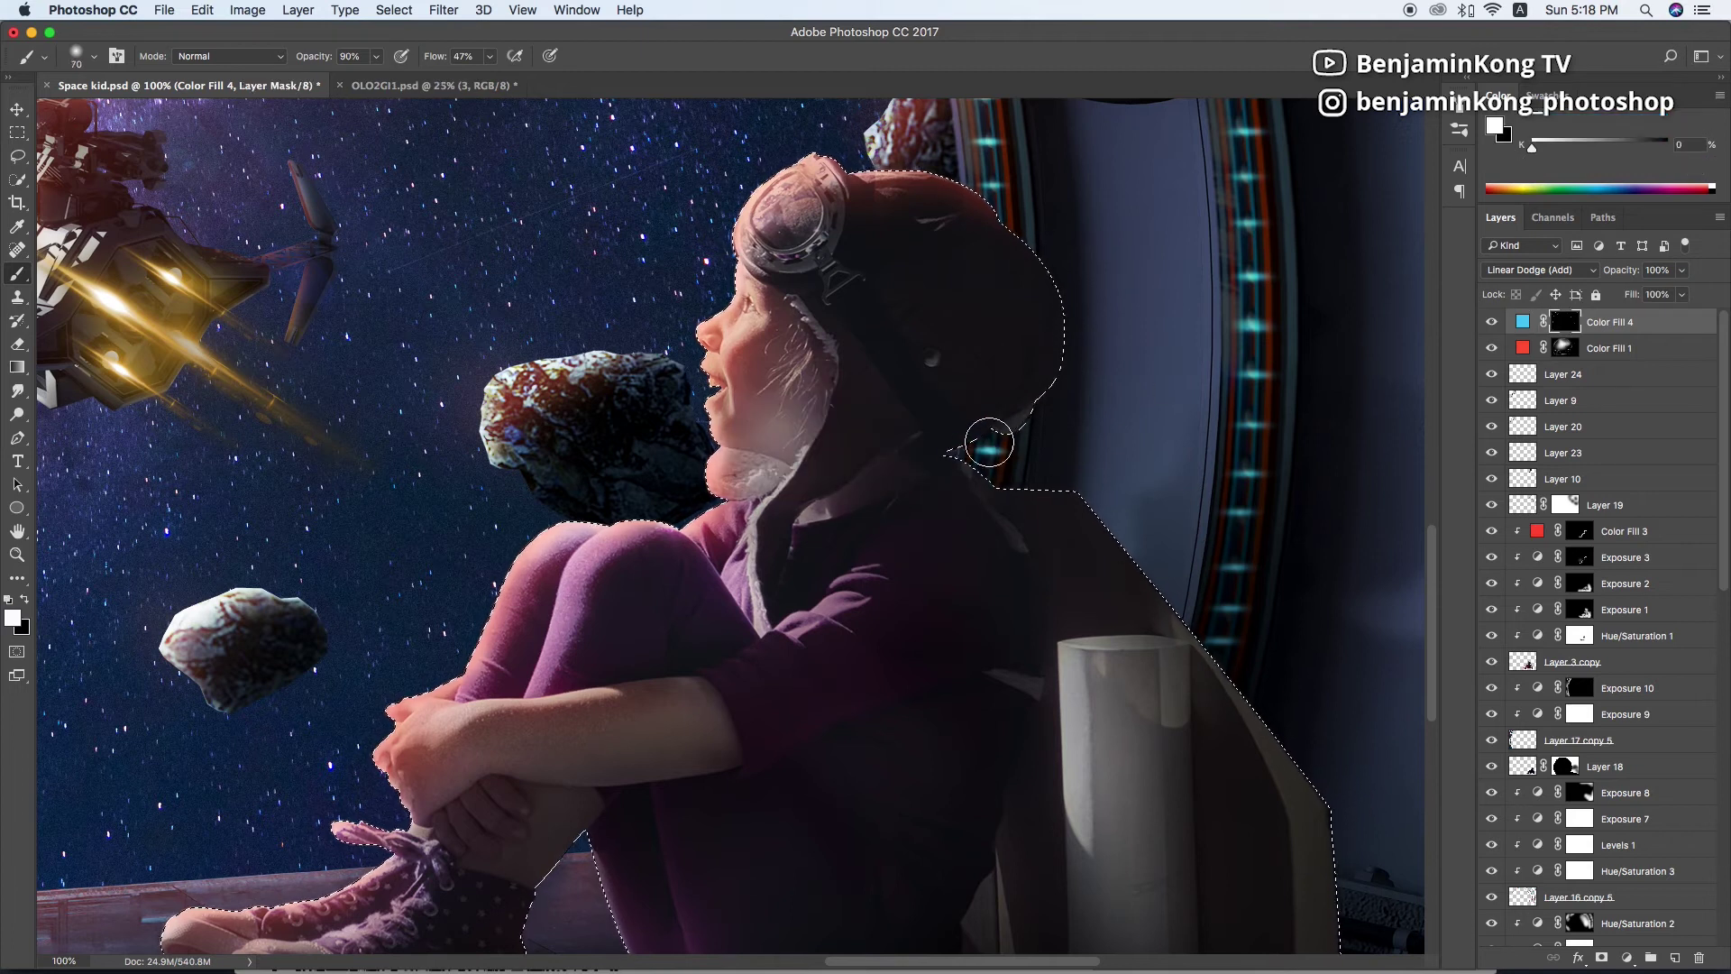
Paint a cyan rim glow along the girl's hat and back edge, then deselect
left_click_drag(1023, 433, 938, 463)
key("bracketright")
key("x")
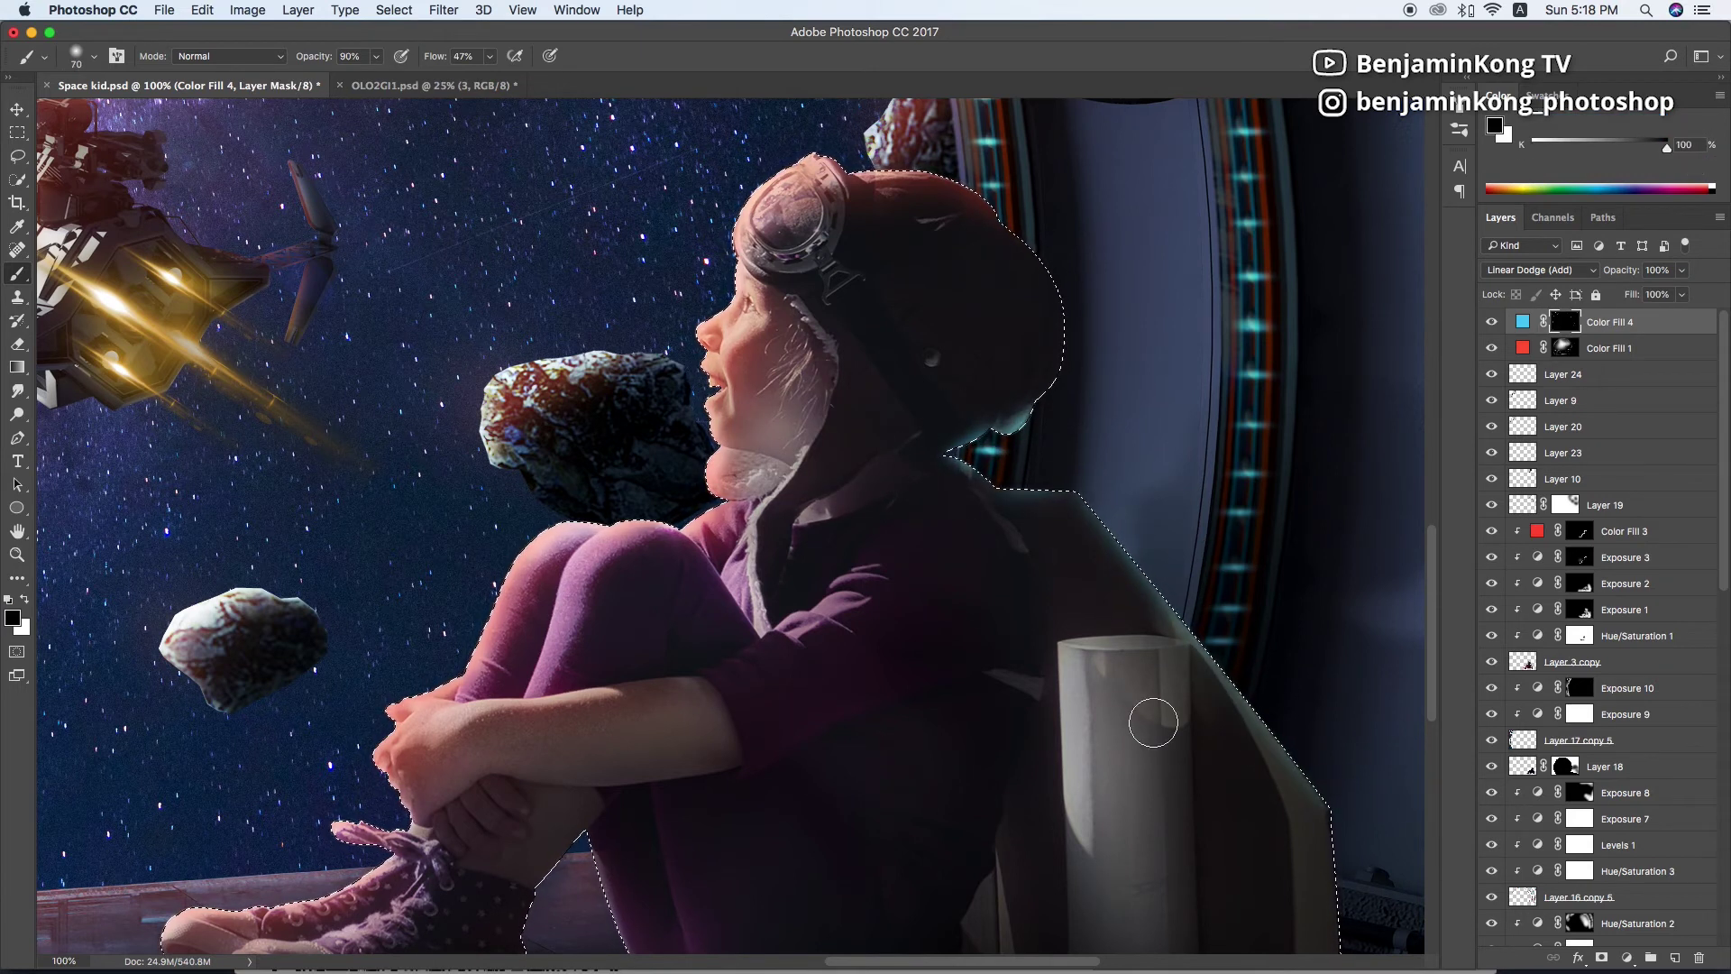
key("ctrl+d")
key("ctrl+minus")
key("bracketright")
key("bracketright")
key("bracketright")
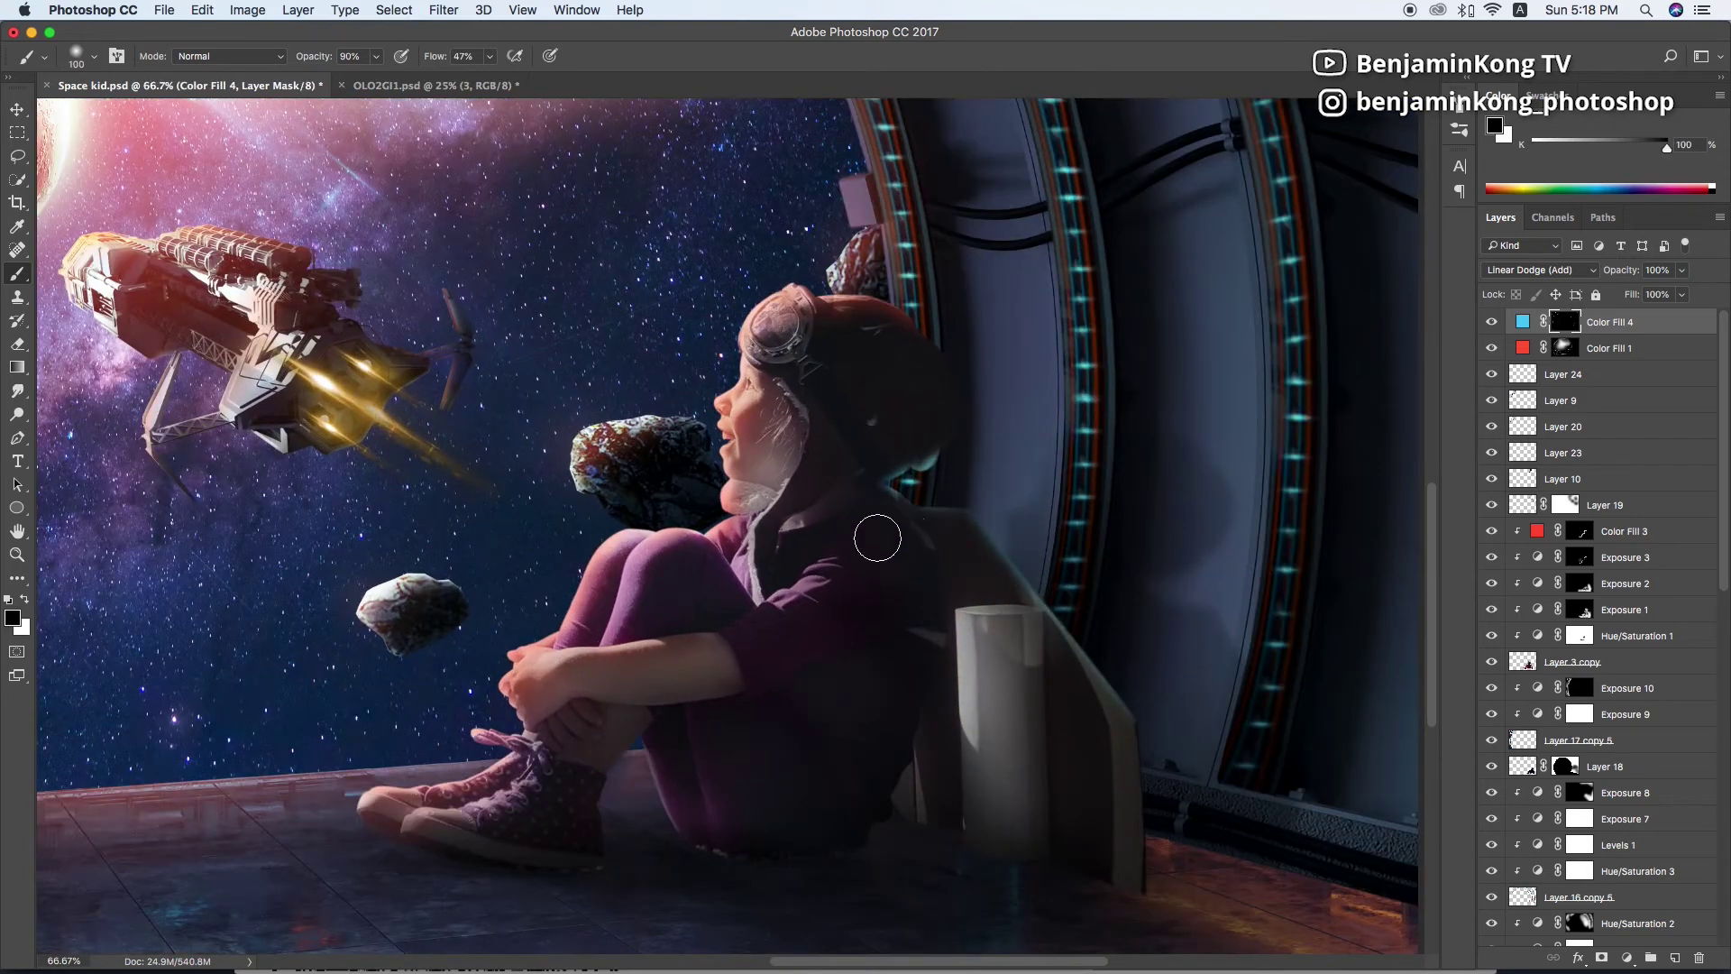
key("x")
key("bracketleft")
left_click(1579, 636, "ctrl")
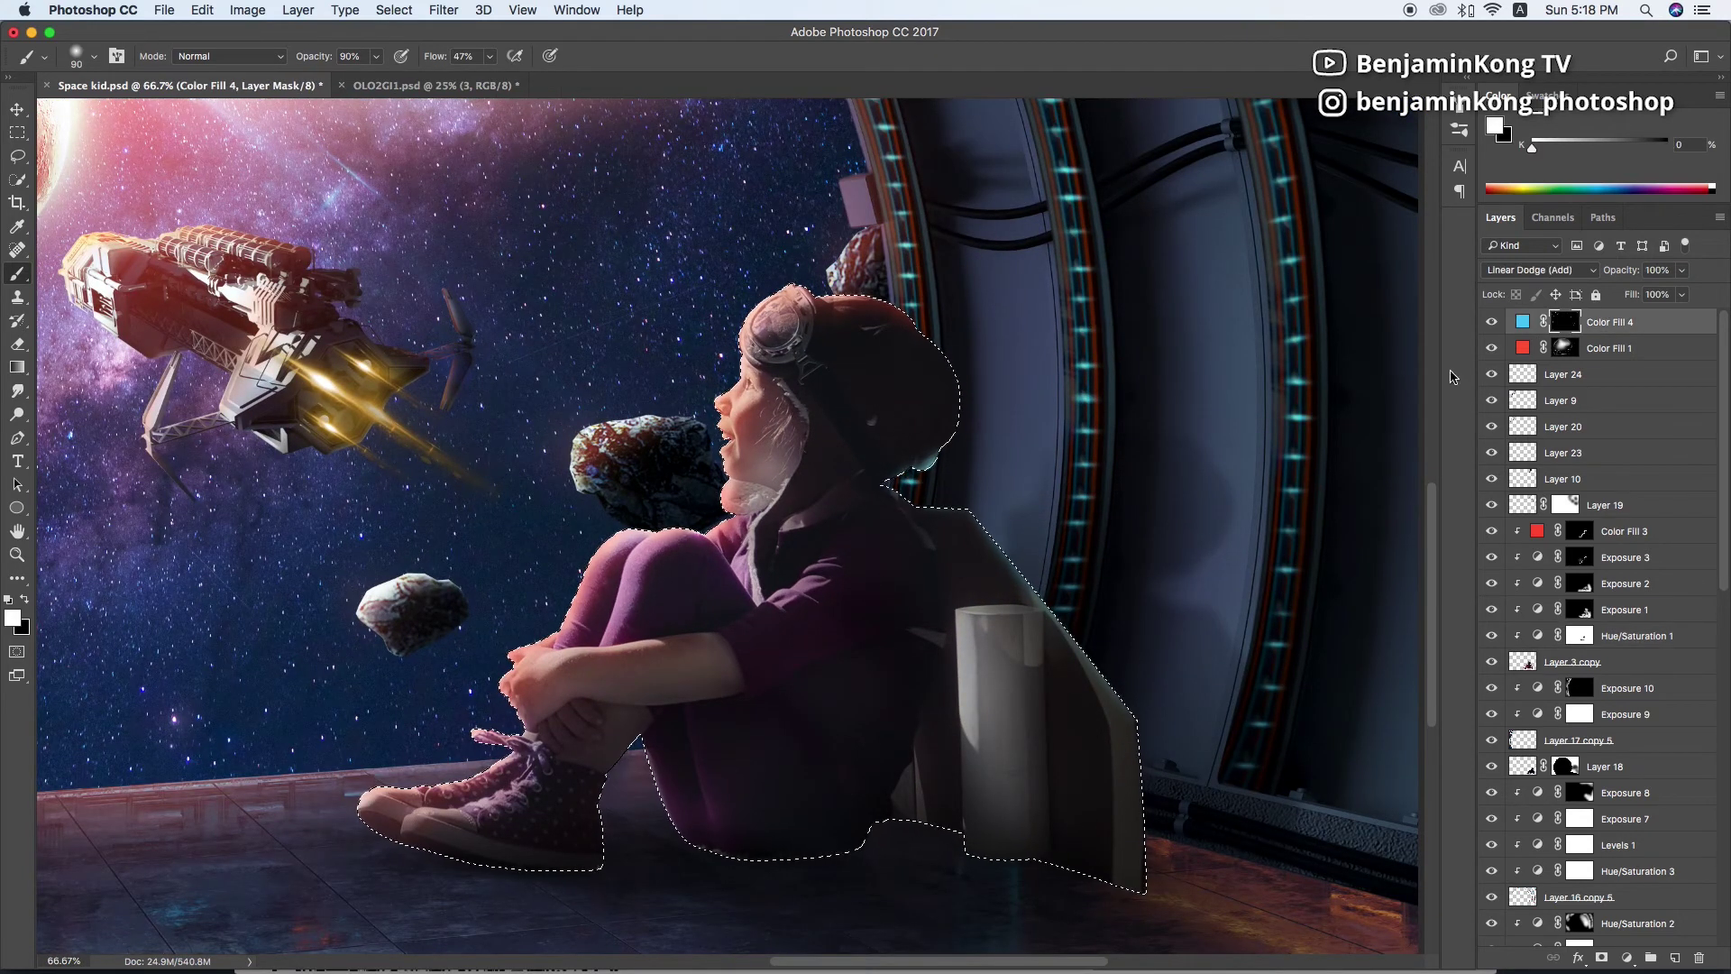
key("ctrl+h")
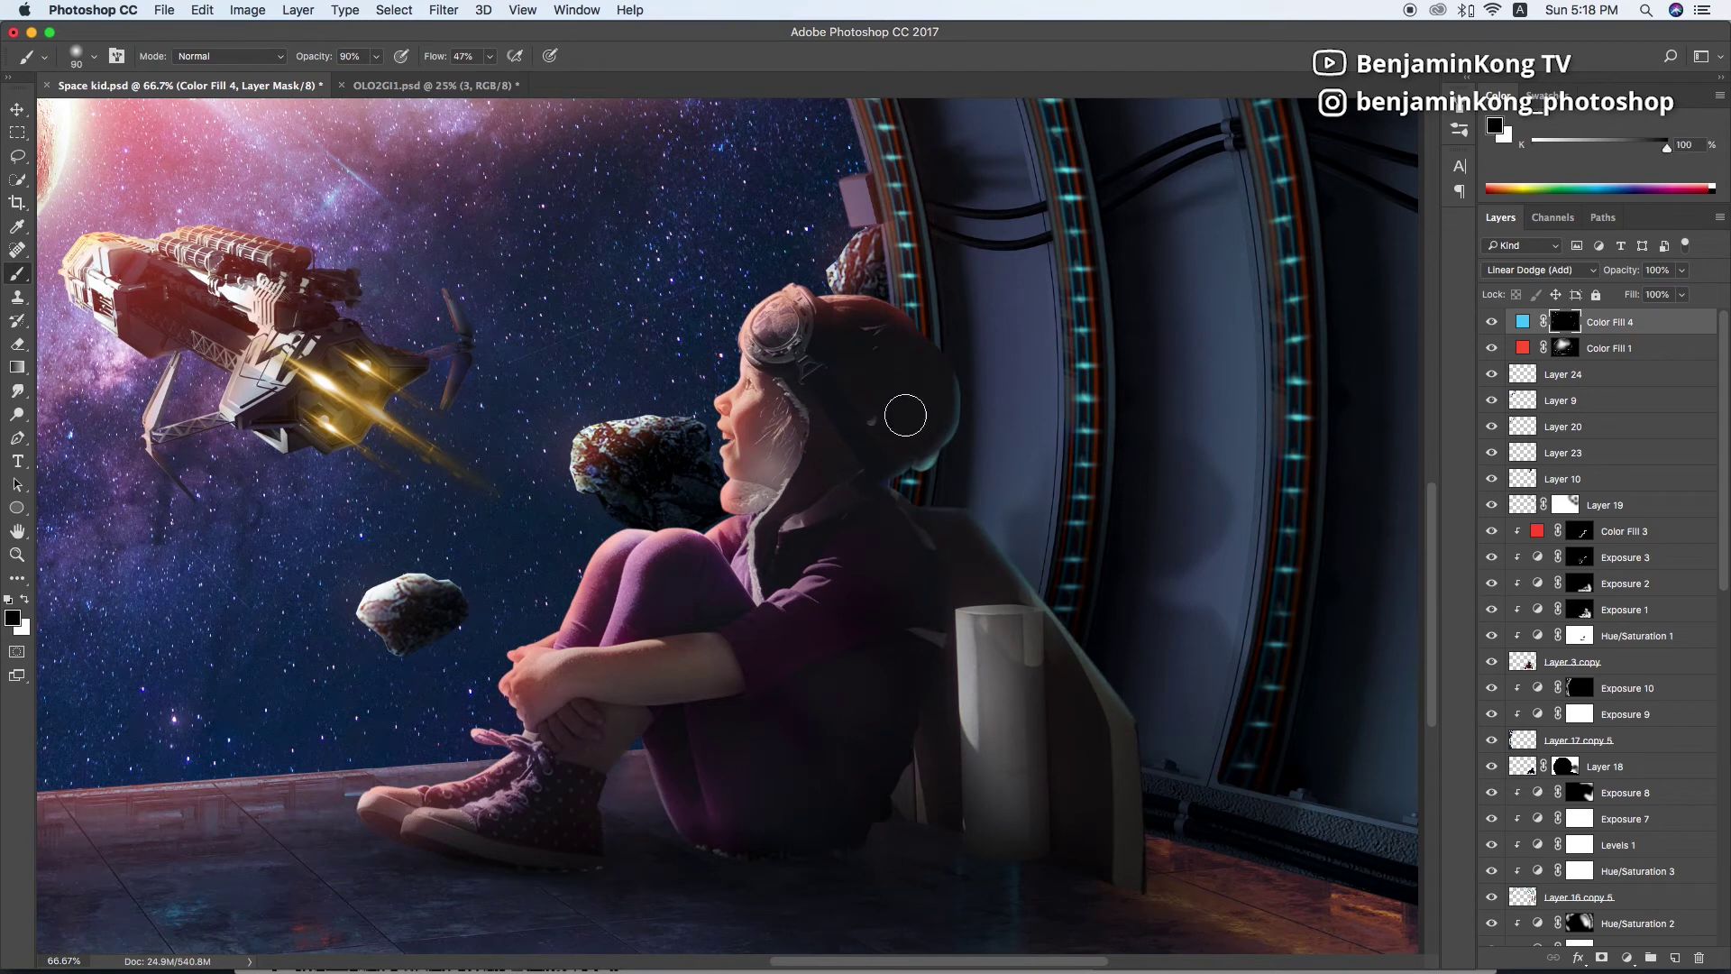
key("ctrl+minus")
key("ctrl+minus")
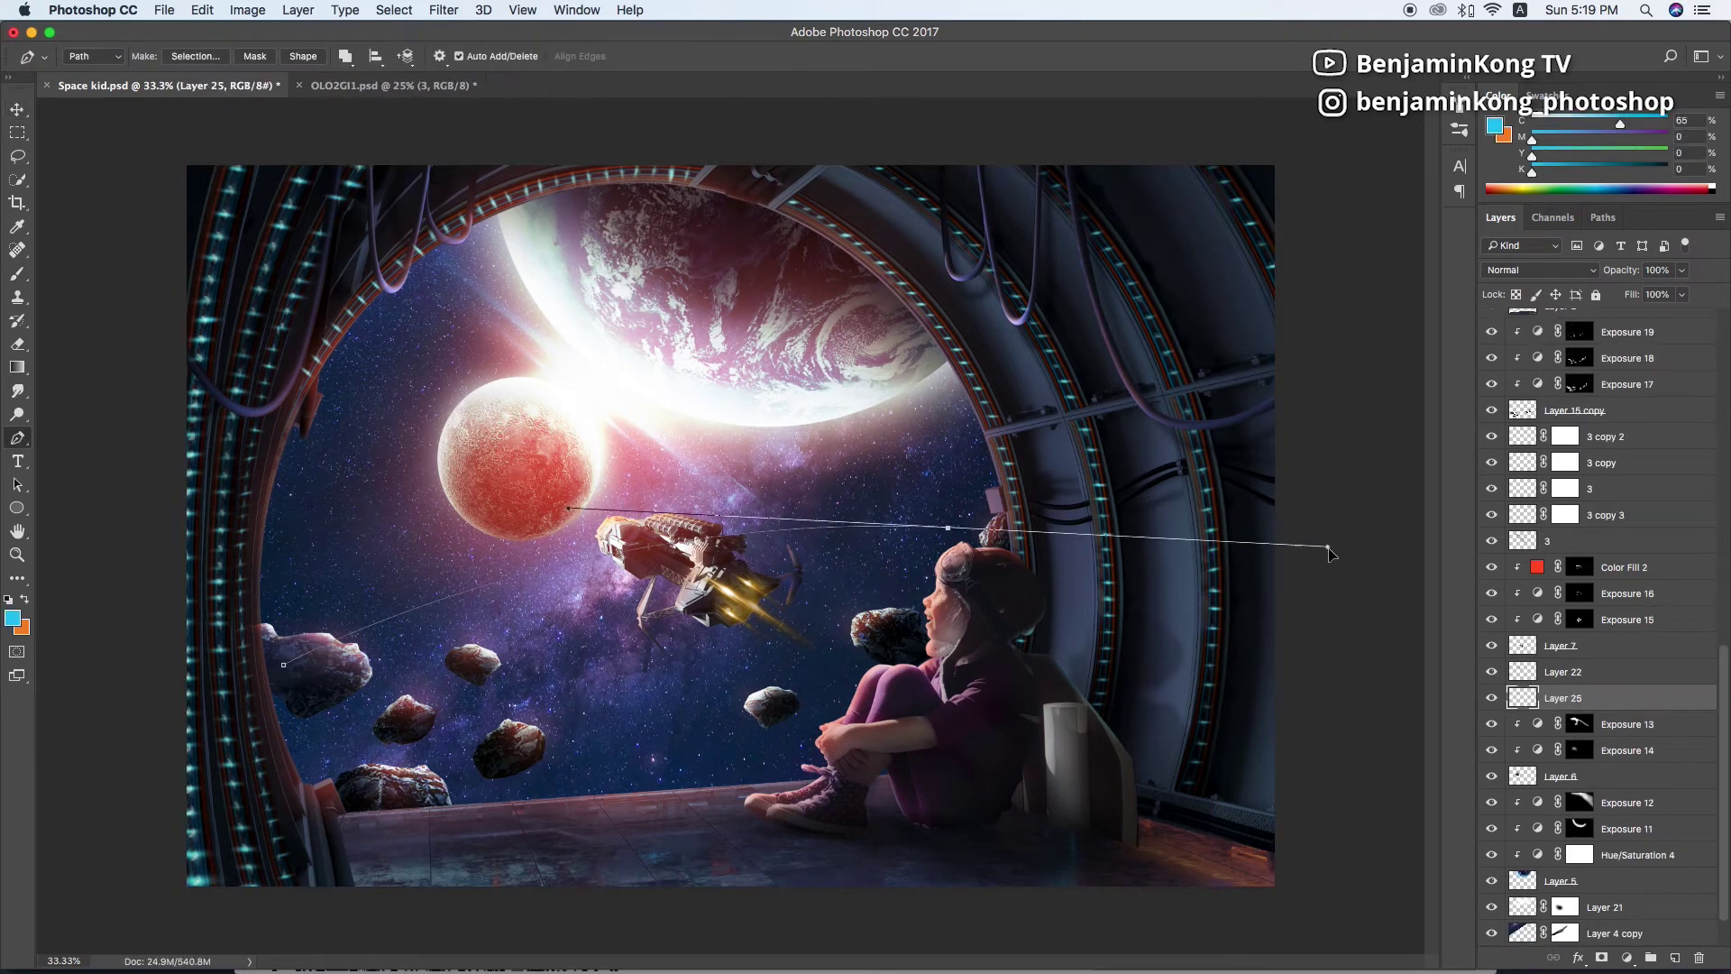
Paint dark blue haze inside a Pen-path sky selection on Layer 25, blur it, and deselect
left_click(1071, 563)
left_click(1032, 785)
key("ctrl+Return")
key("b")
mouse_move(469, 586)
left_mouse_down()
mouse_move(618, 502)
mouse_move(424, 618)
left_mouse_up()
left_click(1636, 187)
left_click_drag(558, 577, 631, 541)
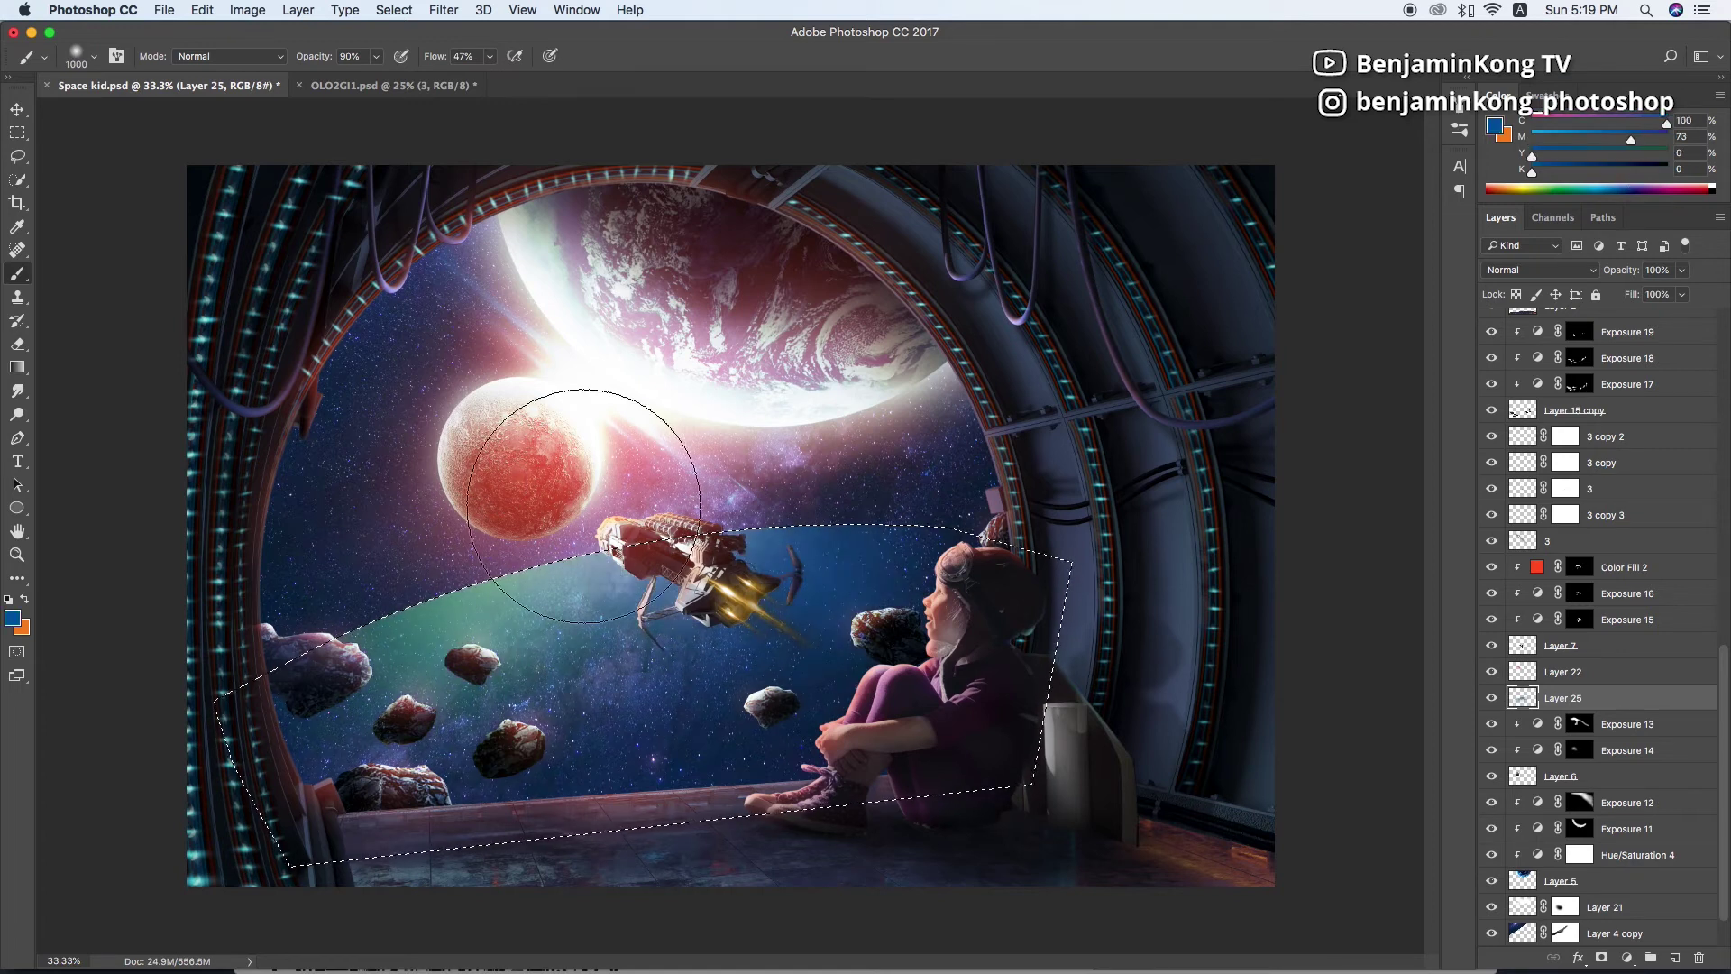
key("ctrl+alt+f")
key("Return")
key("ctrl+d")
Set the haze to 37% opacity below Layer 15 copy and mask it away near Earth
left_click_drag(1639, 294, 1620, 299)
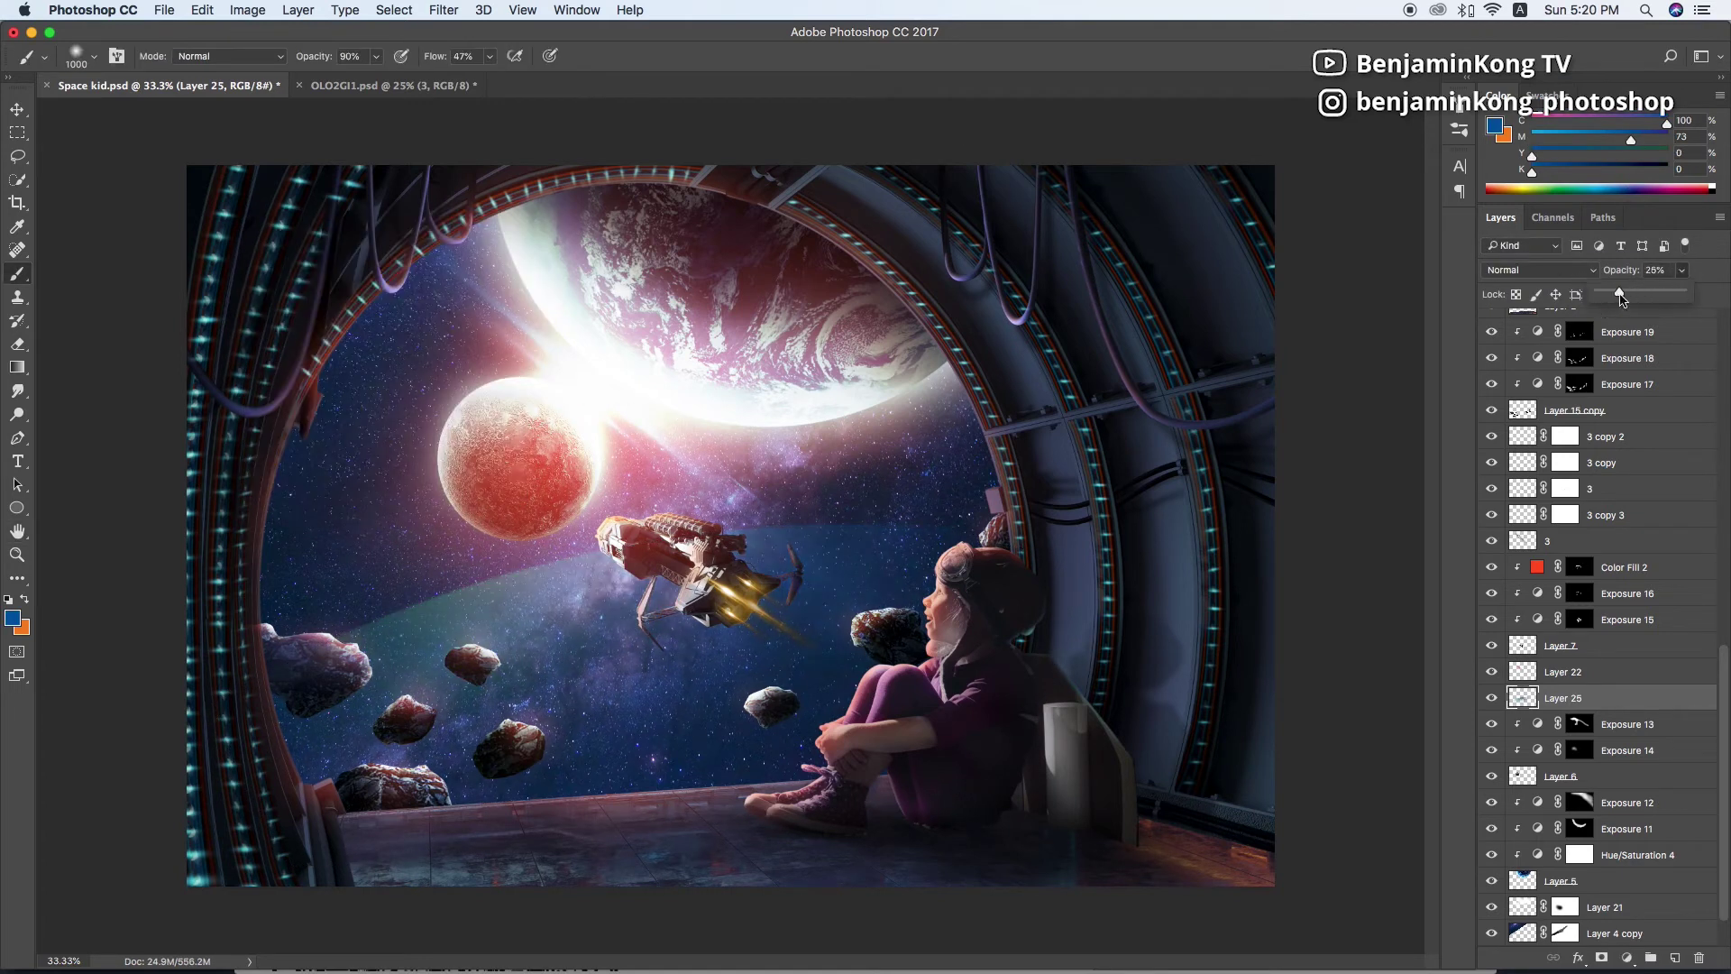
left_click_drag(1563, 698, 1561, 431)
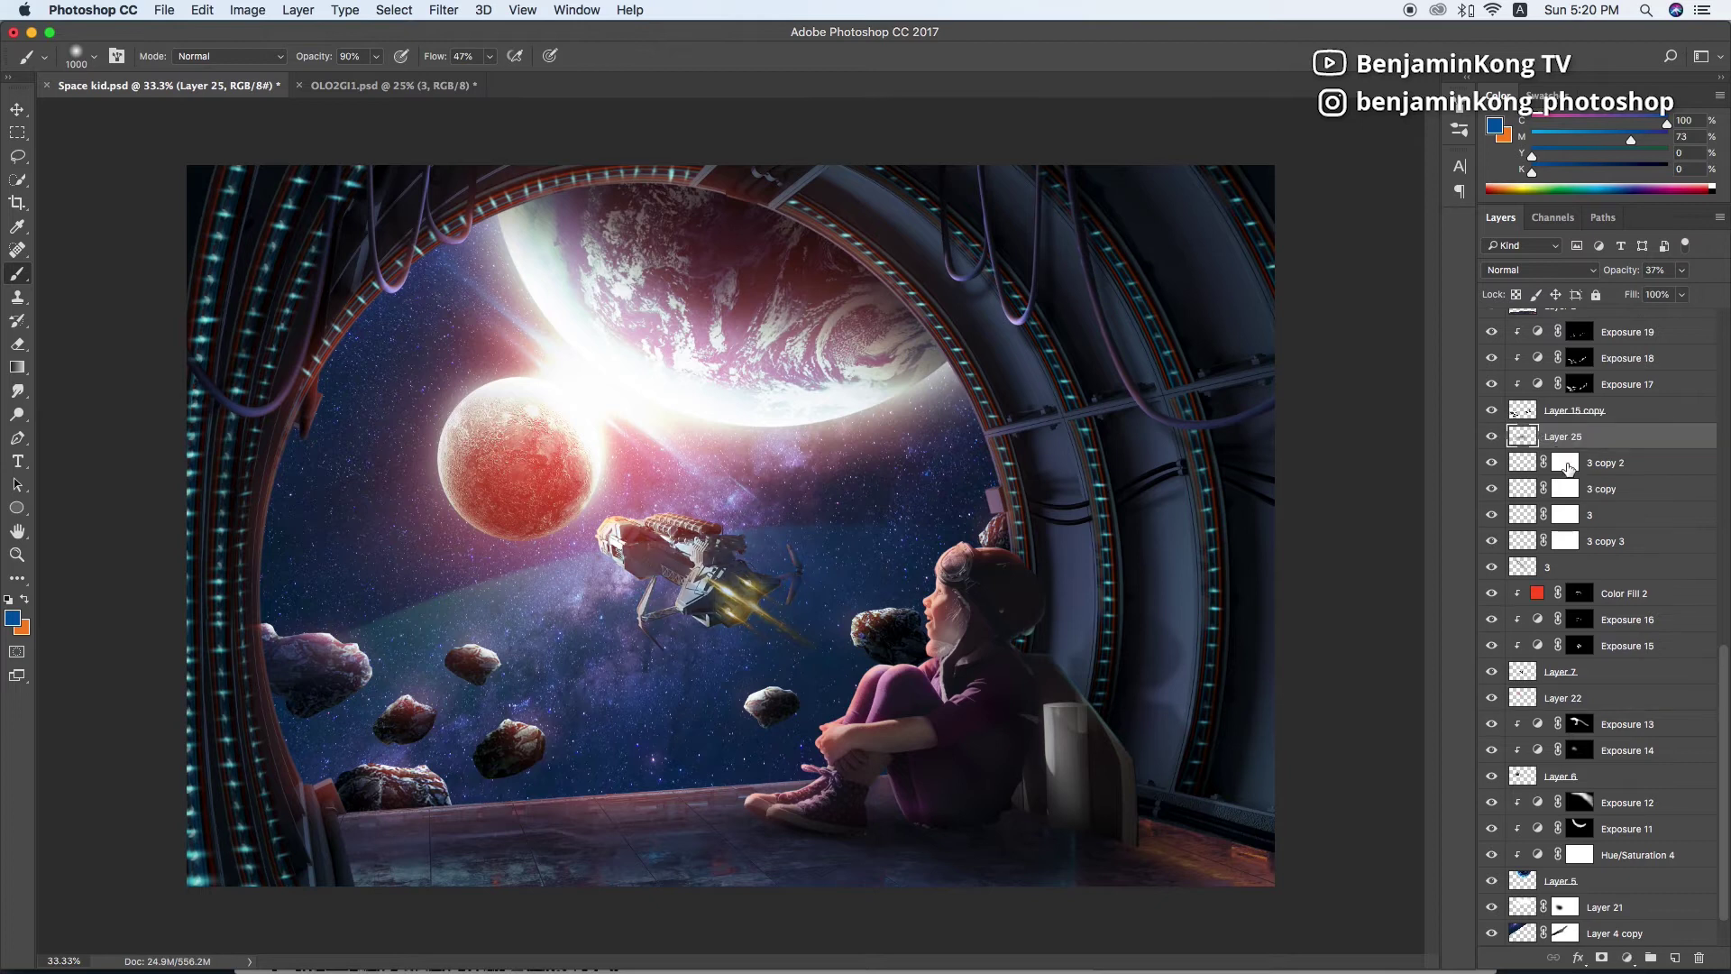
scroll(1562, 431, "up", 3)
left_click(1602, 957)
left_click_drag(907, 553, 715, 502)
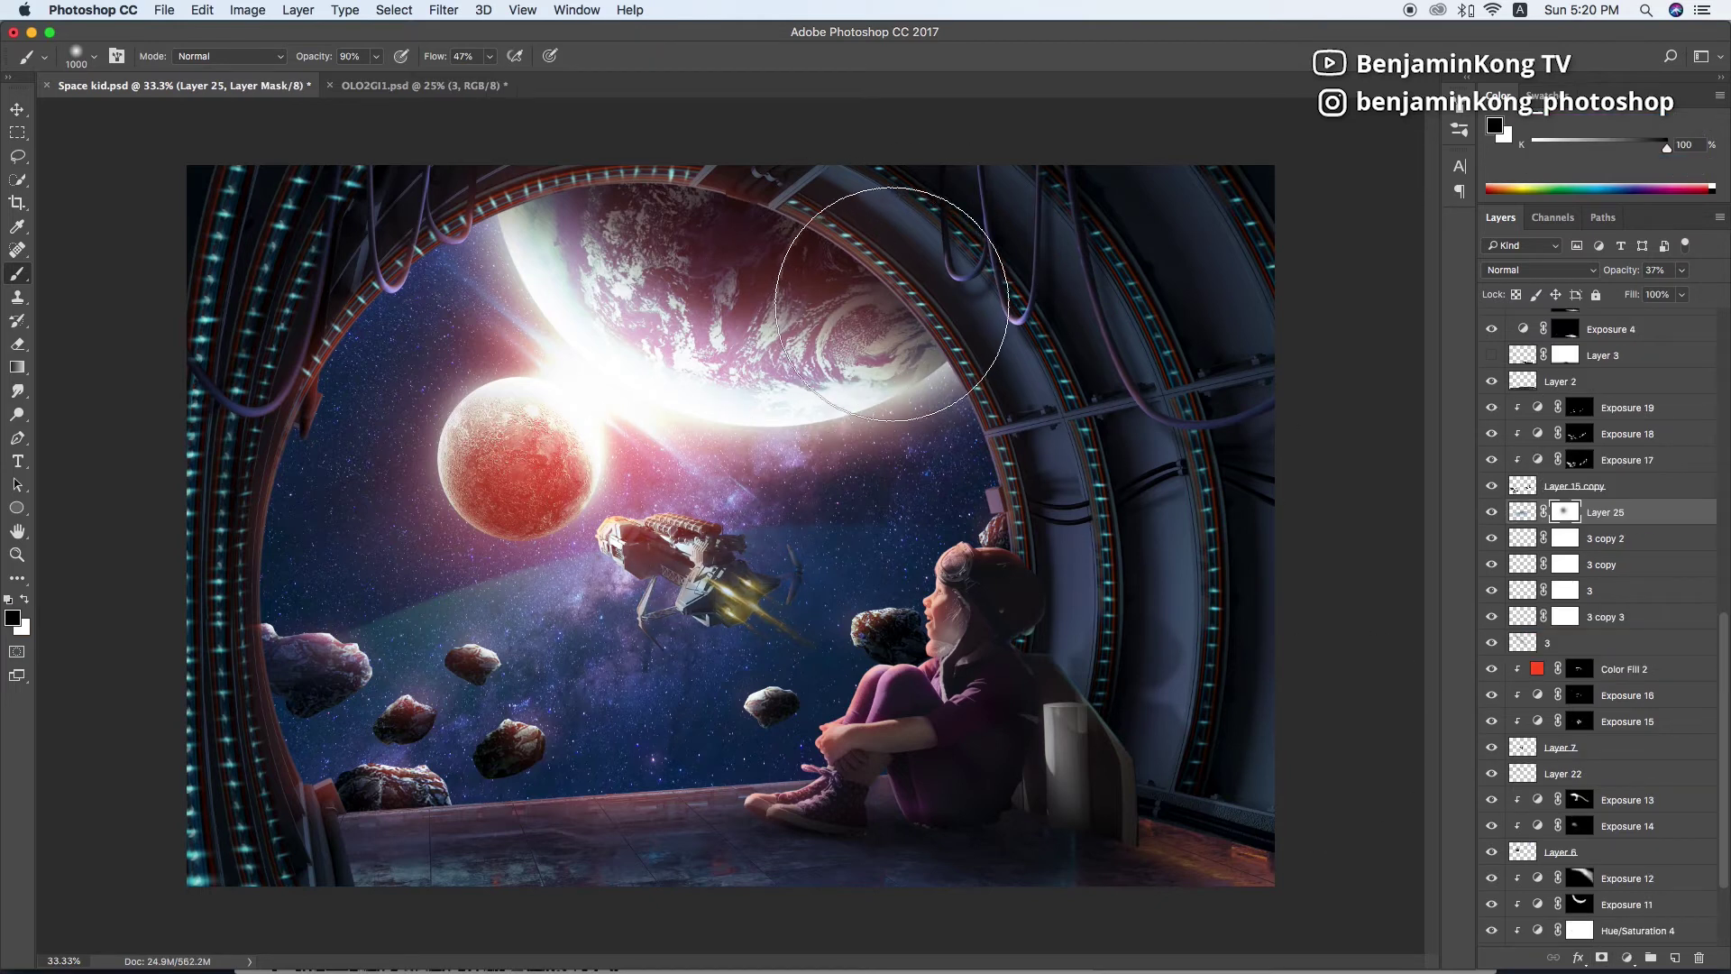
key("cmd+s")
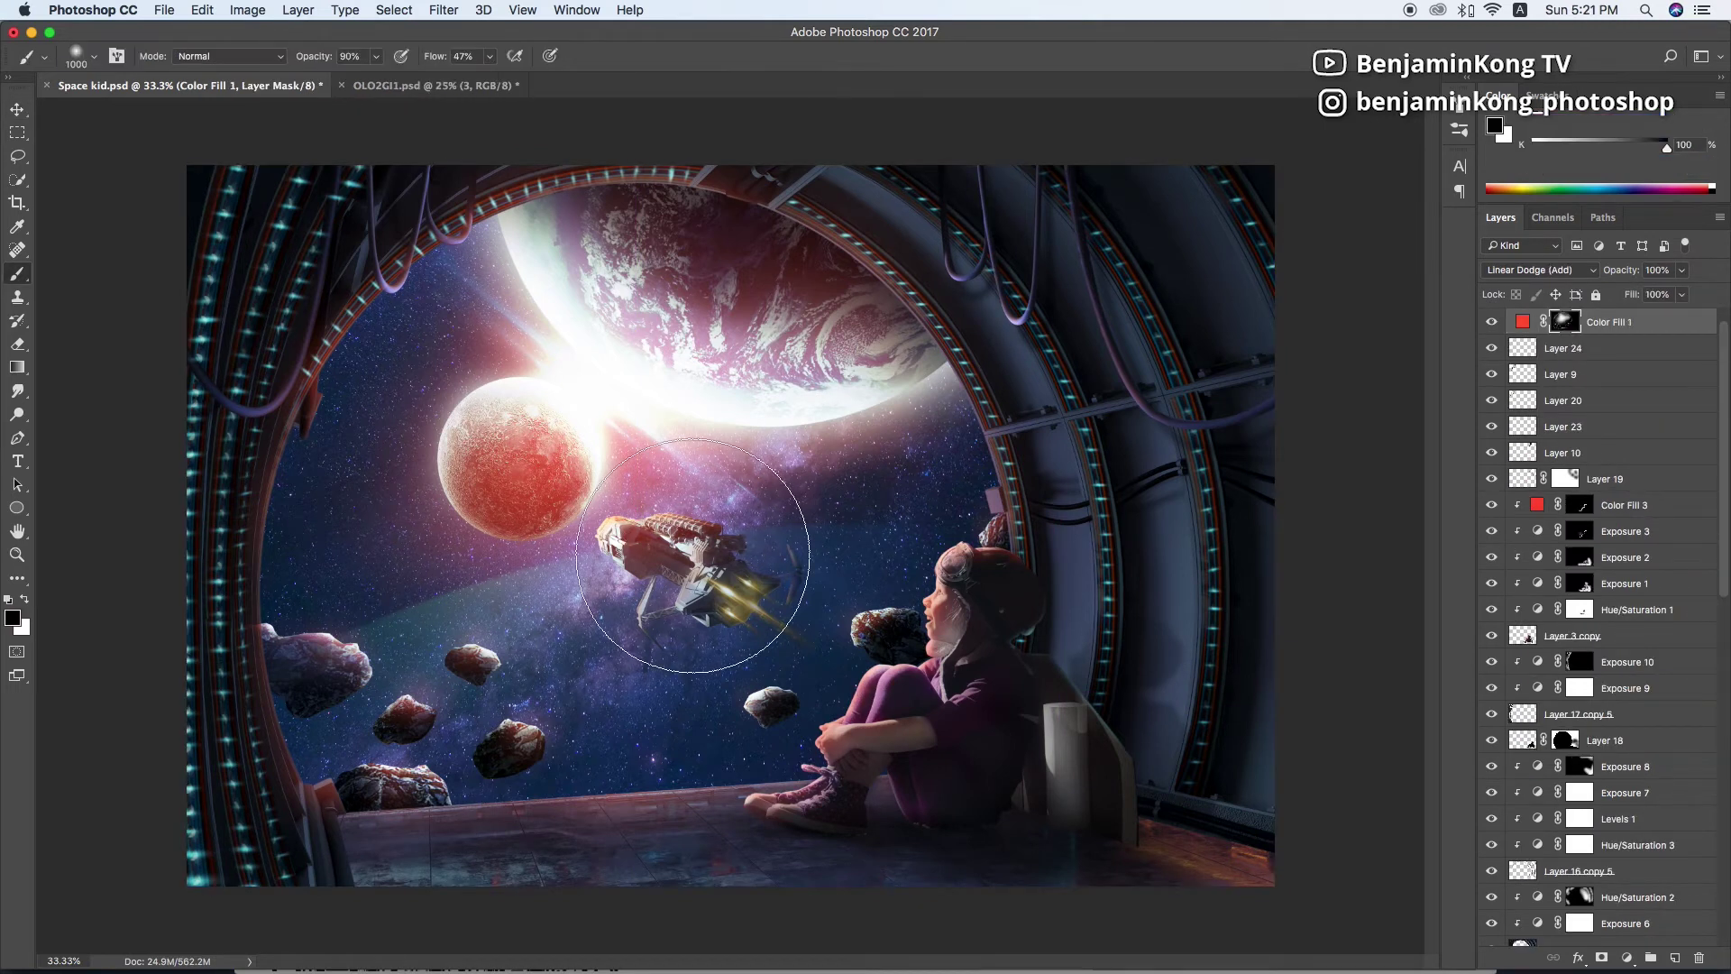
Adjust the brush colours and opacity, then select the asteroid exposure layer
key("x")
key("3")
key("3")
key("bracketleft")
key("bracketleft")
key("bracketleft")
right_click(759, 715)
key("Escape")
key("v")
scroll(1605, 631, "down", 10)
left_click(1654, 625)
Add a red Solid Color fill clipped to the asteroids, blended in Screen mode
left_click(1626, 958)
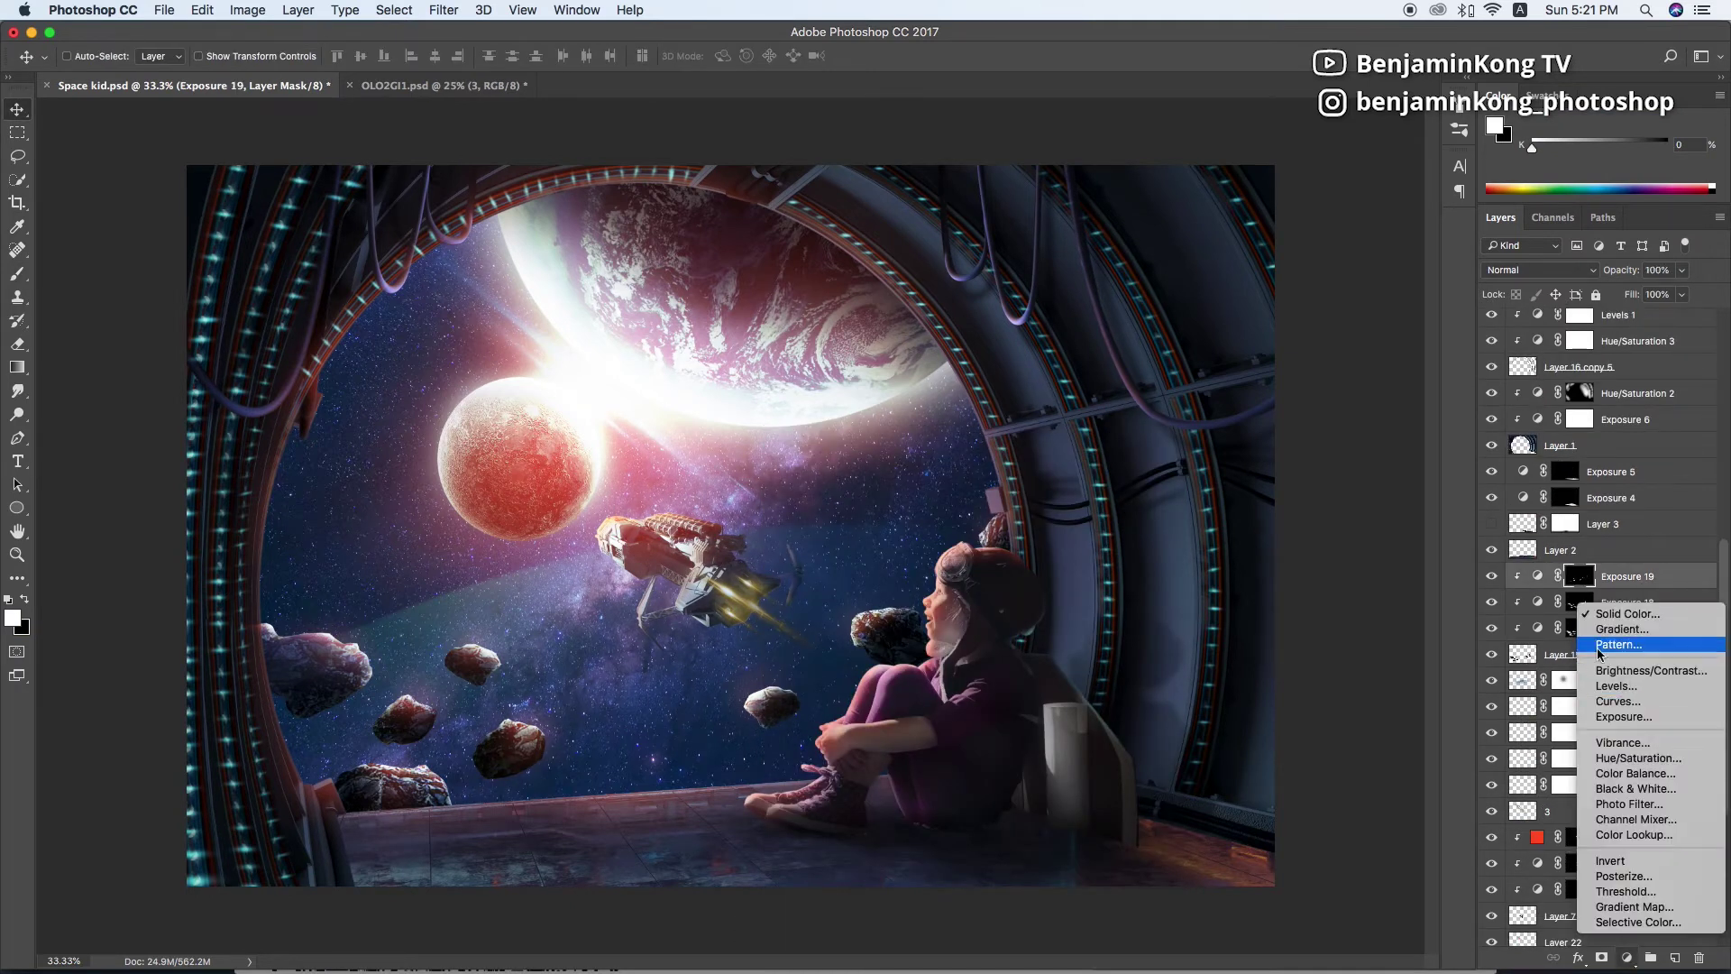
left_click(1614, 611)
mouse_move(1097, 315)
left_mouse_down()
mouse_move(1093, 298)
mouse_move(1012, 316)
left_mouse_up()
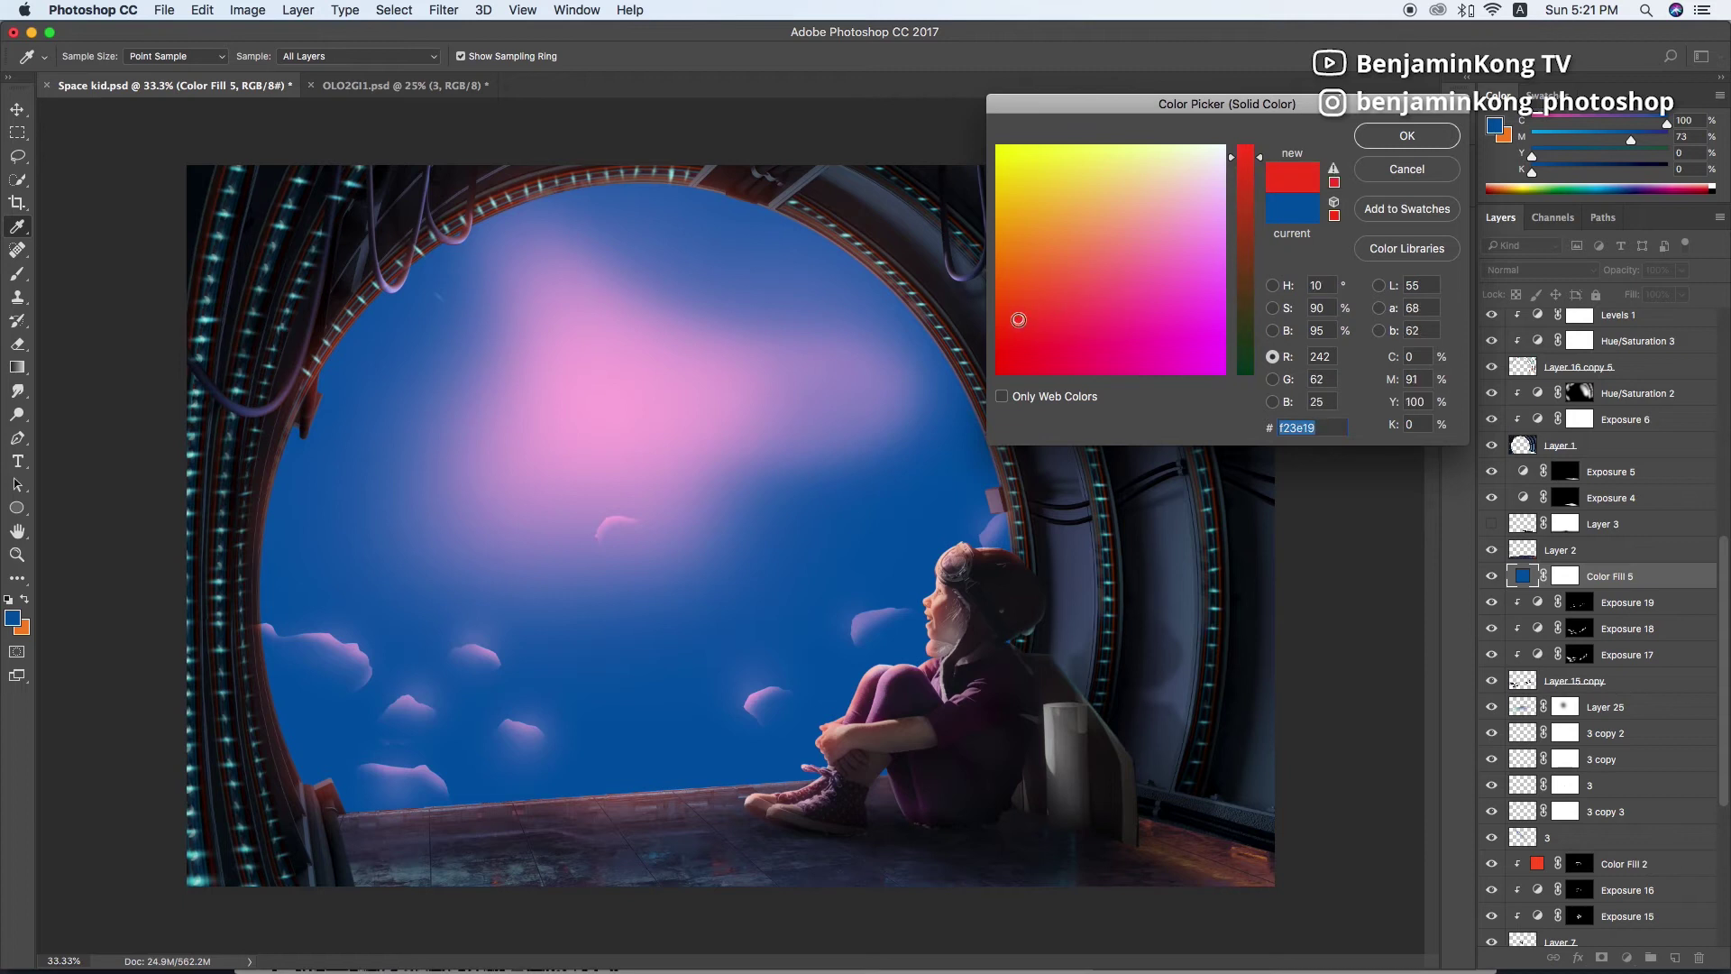
key("Return")
right_click(1633, 576)
left_click(1562, 529)
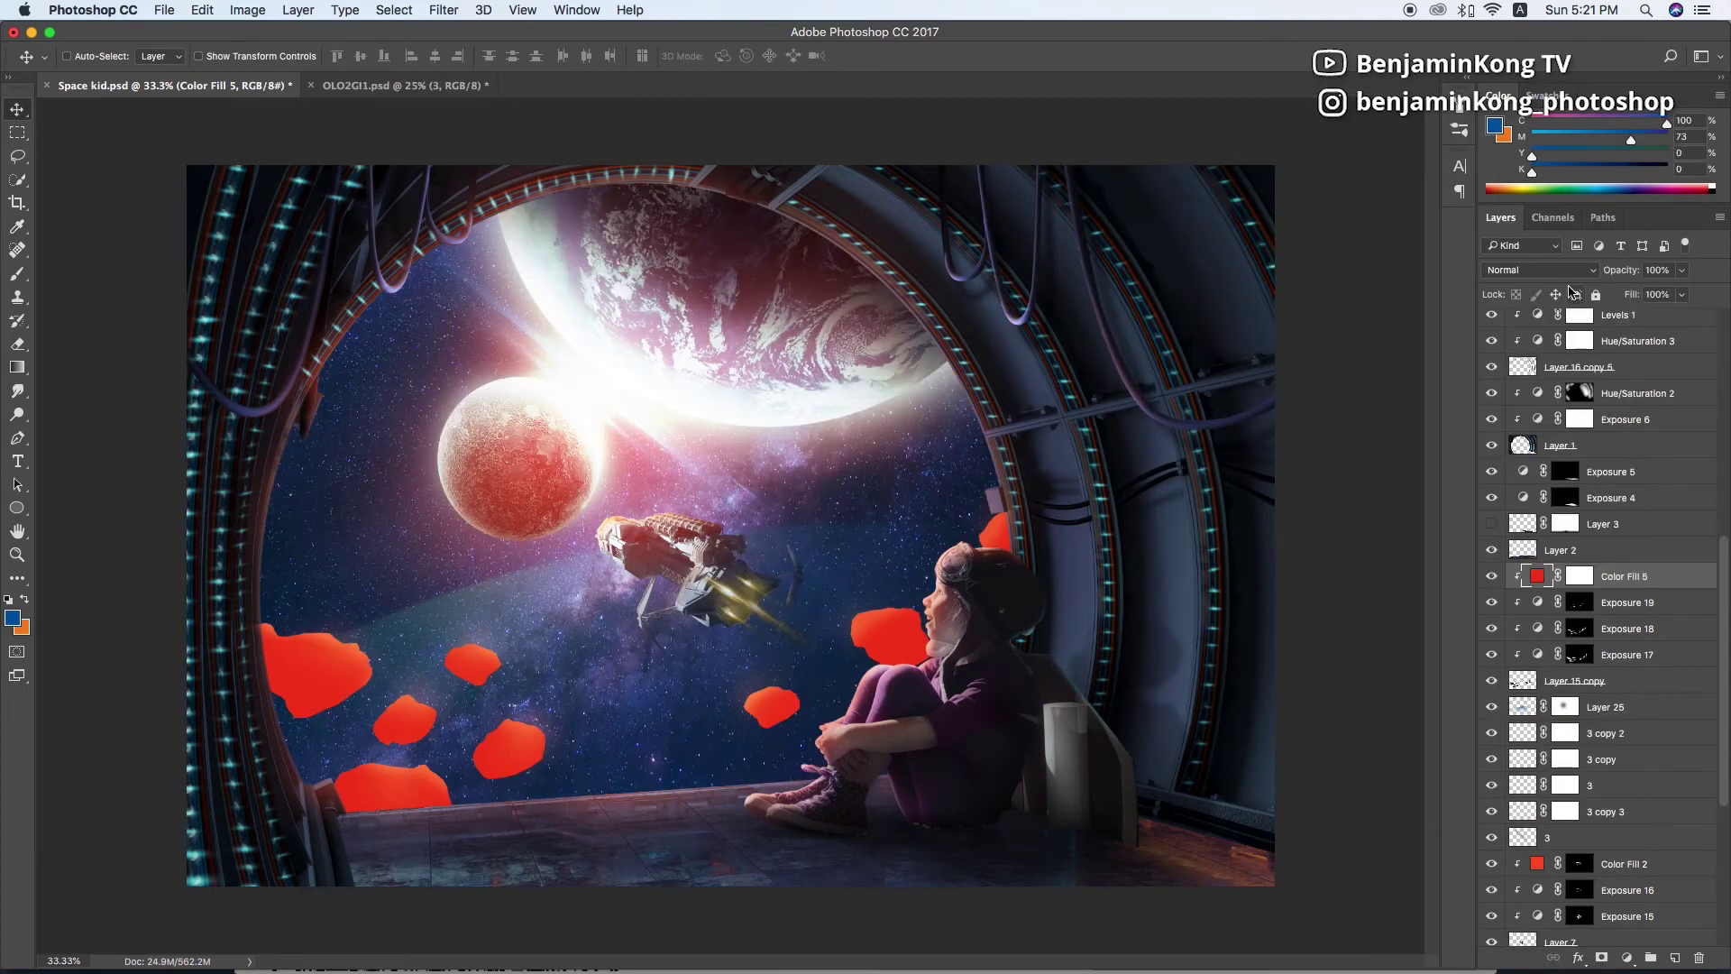
left_click(1539, 269)
left_click(1557, 210)
Invert the red fill's mask and prepare a full-opacity white brush for the rocks
left_click(1579, 576)
key("ctrl+i")
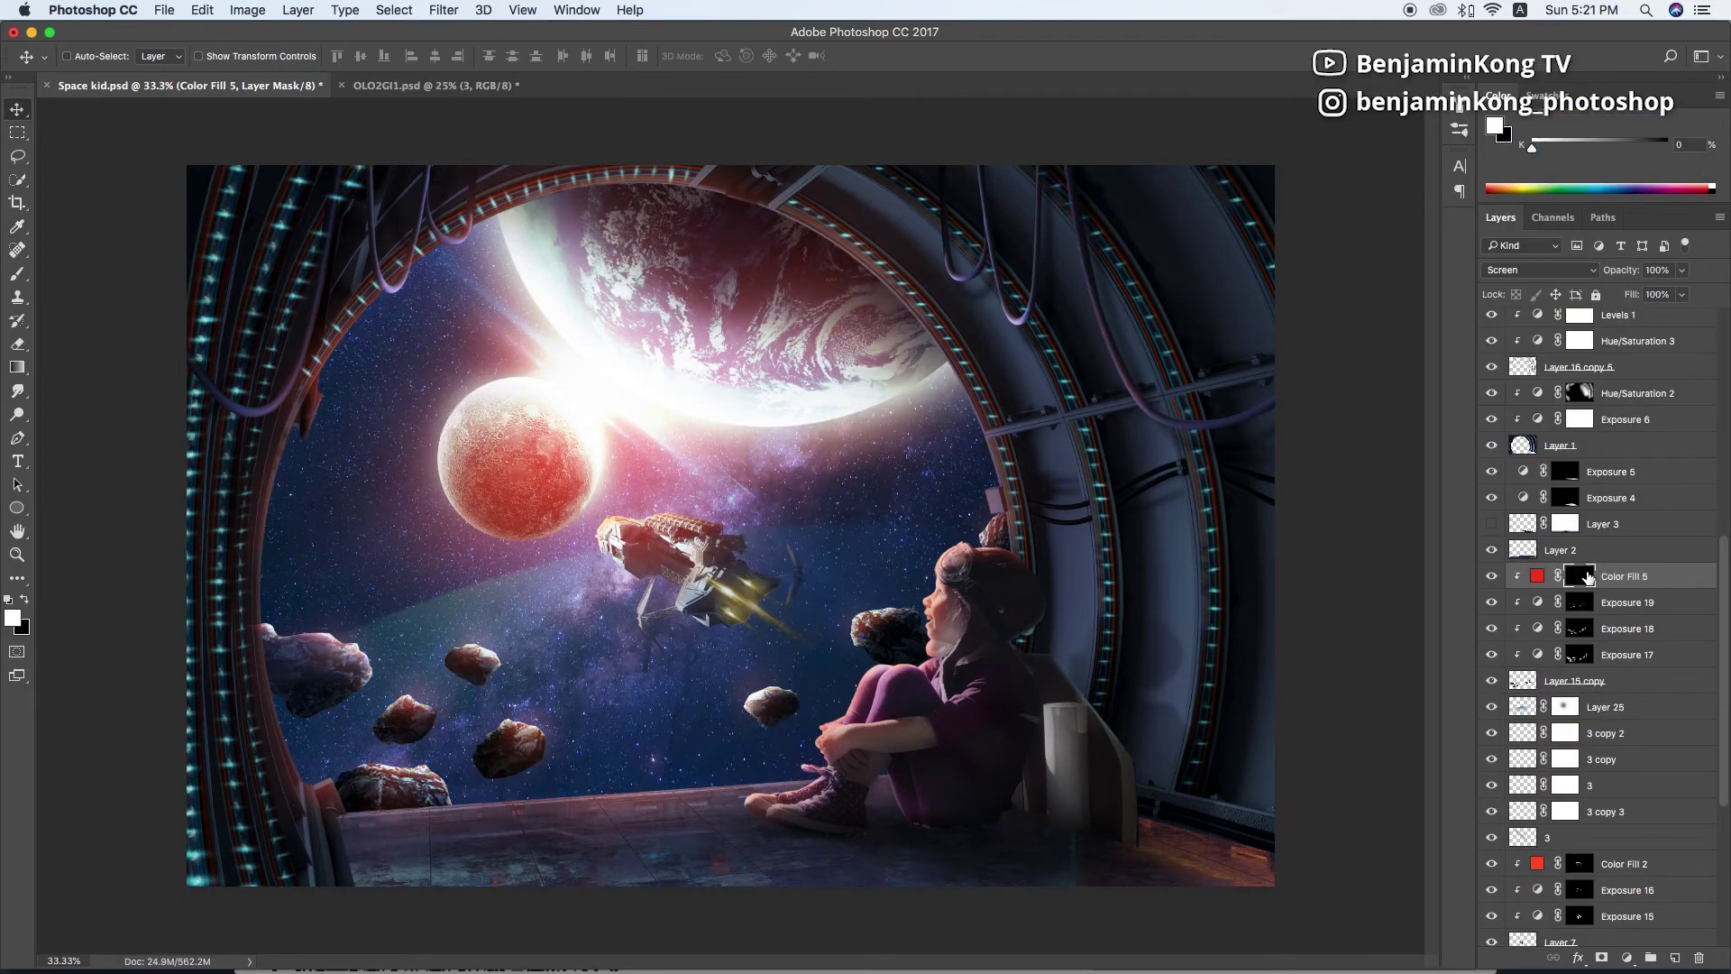
key("b")
key("ctrl+plus")
key("ctrl+plus")
key("d")
key("x")
key("bracketleft")
key("bracketleft")
key("bracketleft")
key("0")
Set the red fill to Normal at 58% and load the Hue/Saturation 2 mask as a selection
left_click(1539, 269)
left_click(1514, 132)
key("5")
key("8")
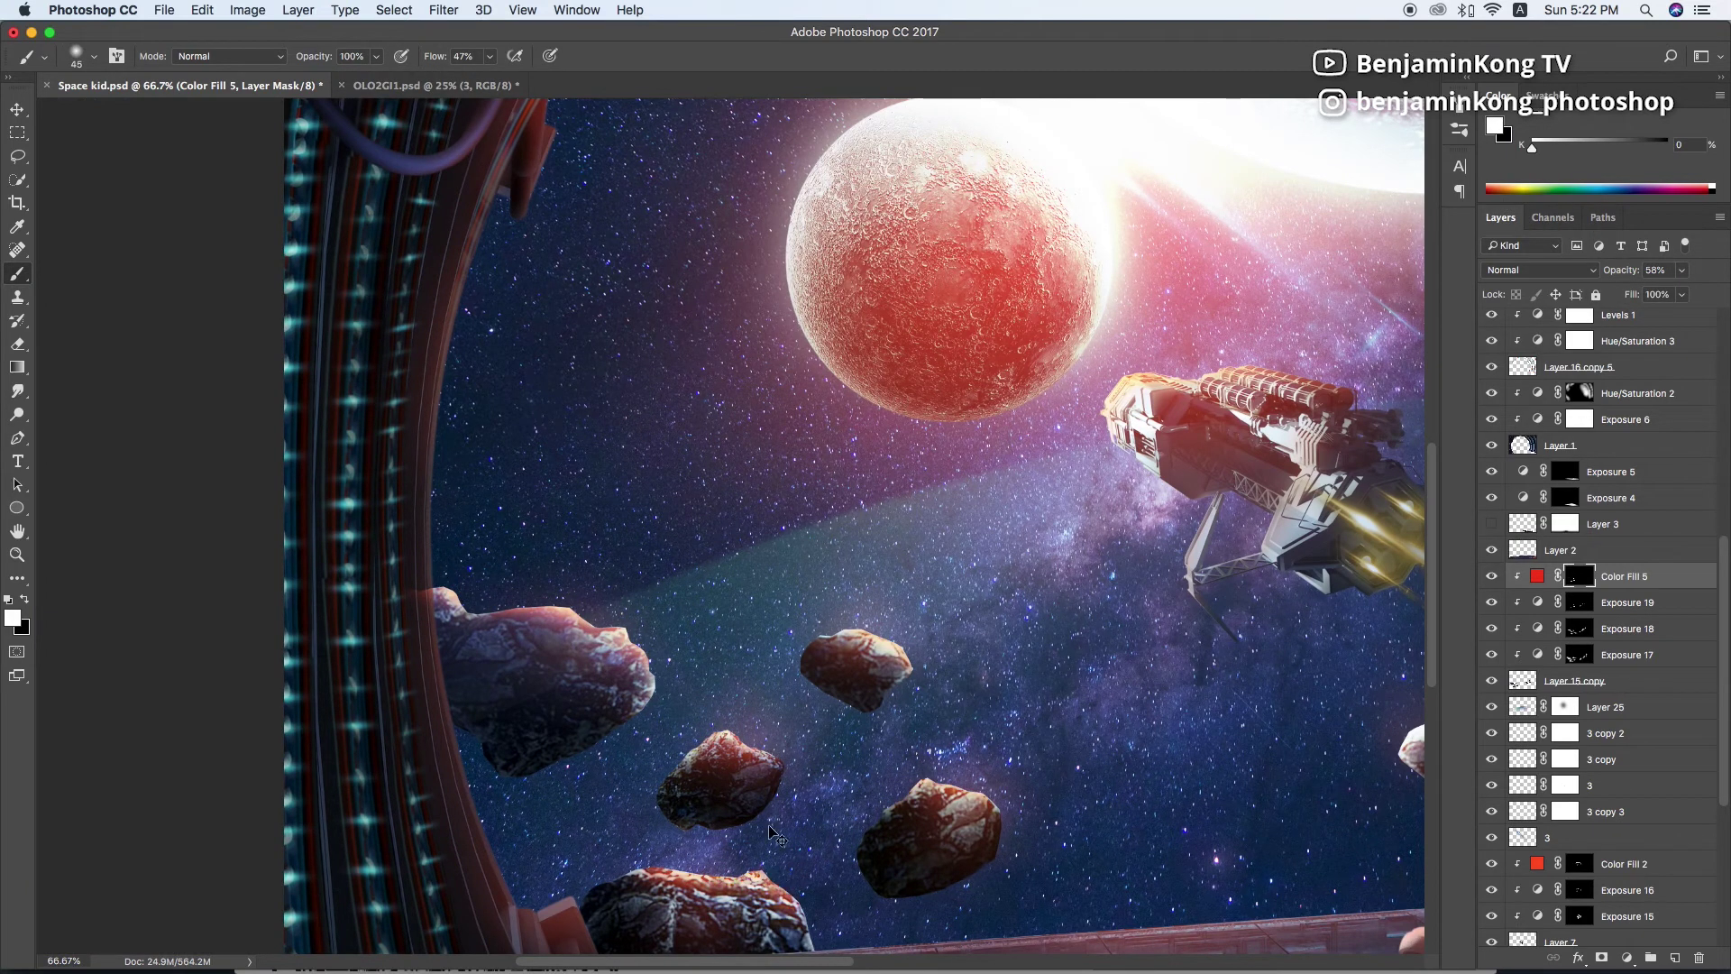
key("ctrl+minus")
scroll(1172, 631, "right", 5)
scroll(1384, 508, "up", 2)
key("ctrl+minus")
scroll(1586, 541, "up", 5)
left_click(1580, 685, "ctrl")
scroll(1587, 631, "up", 3)
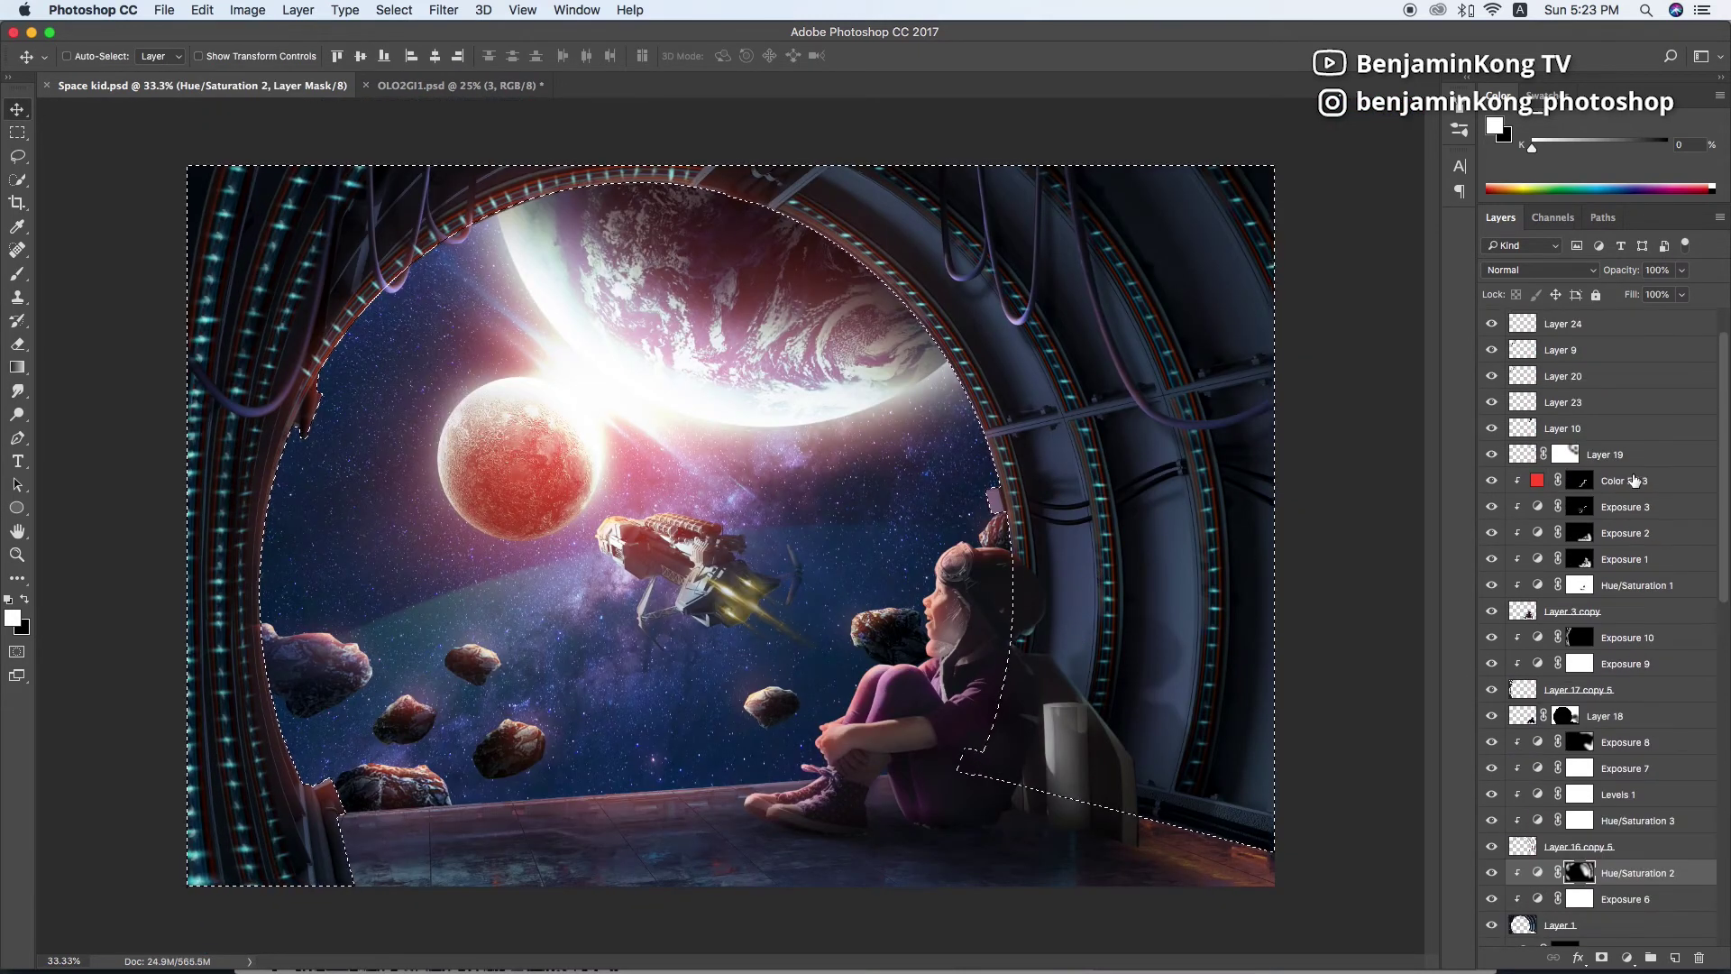
Add a new Layer 26 filled with orange, hidden behind an inverted mask
left_click(1614, 481)
left_click_drag(1618, 142, 1623, 141)
key("ctrl+shift+alt+n")
key("alt+BackSpace")
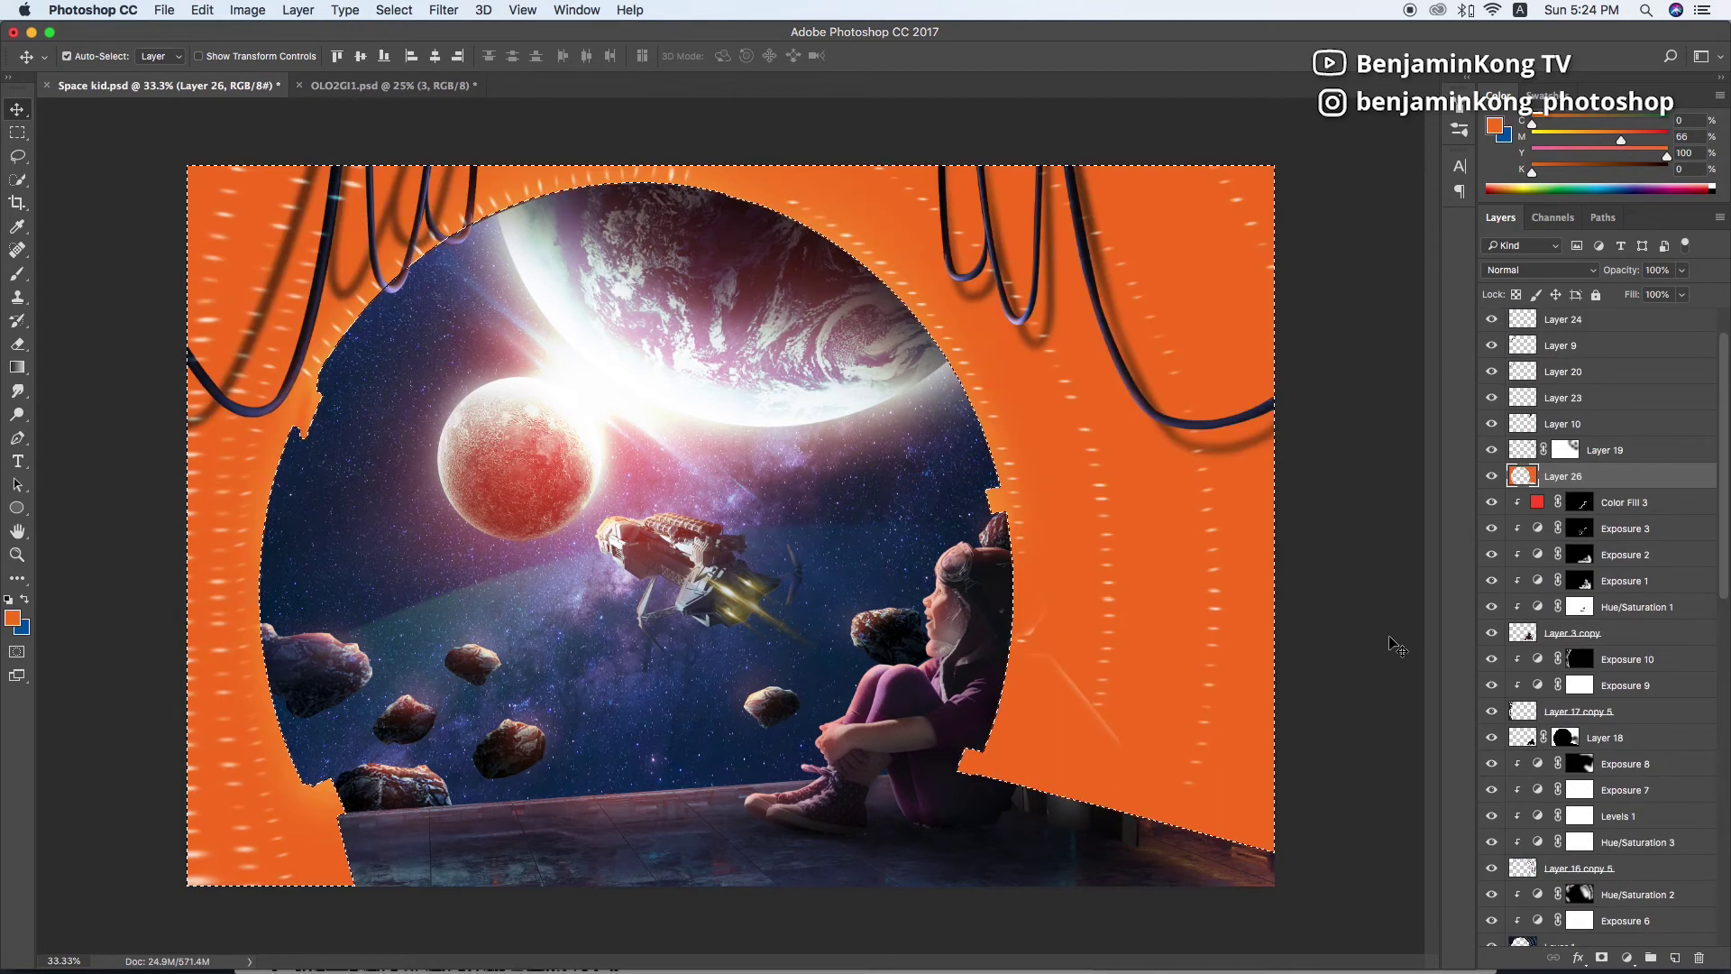
key("ctrl+i")
key("ctrl+plus")
key("b")
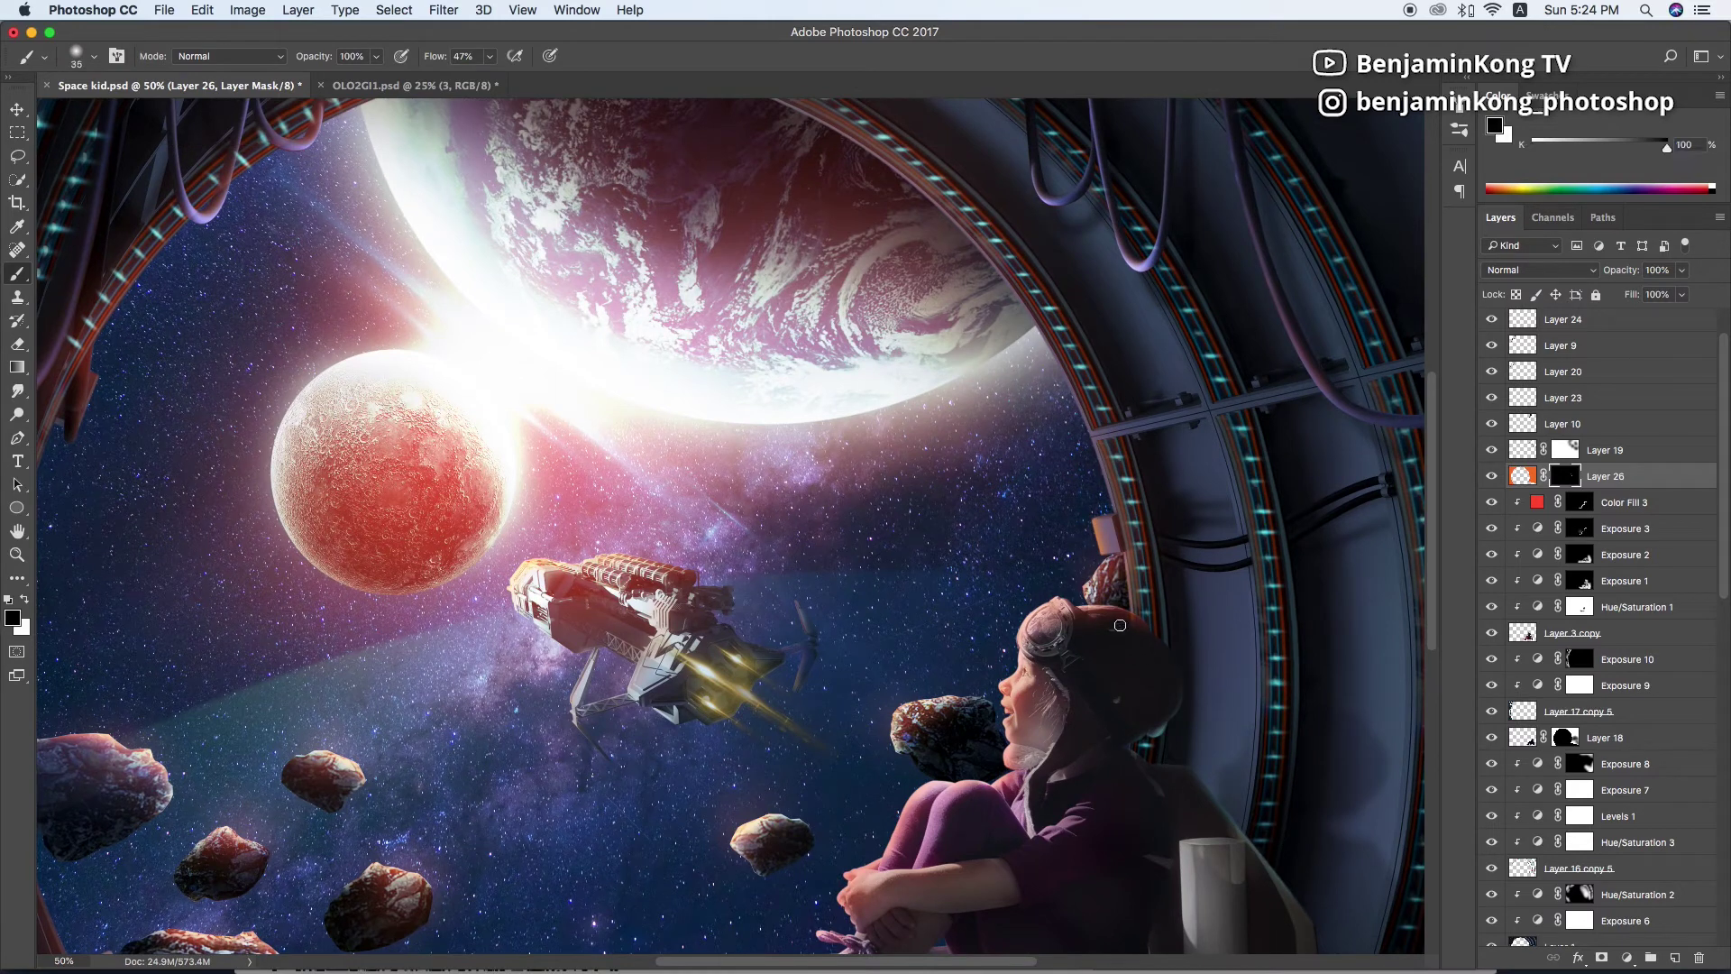
Lower Layer 26 to about 68% opacity and paint orange glow along the upper window ring
left_click_drag(1096, 476, 1122, 603)
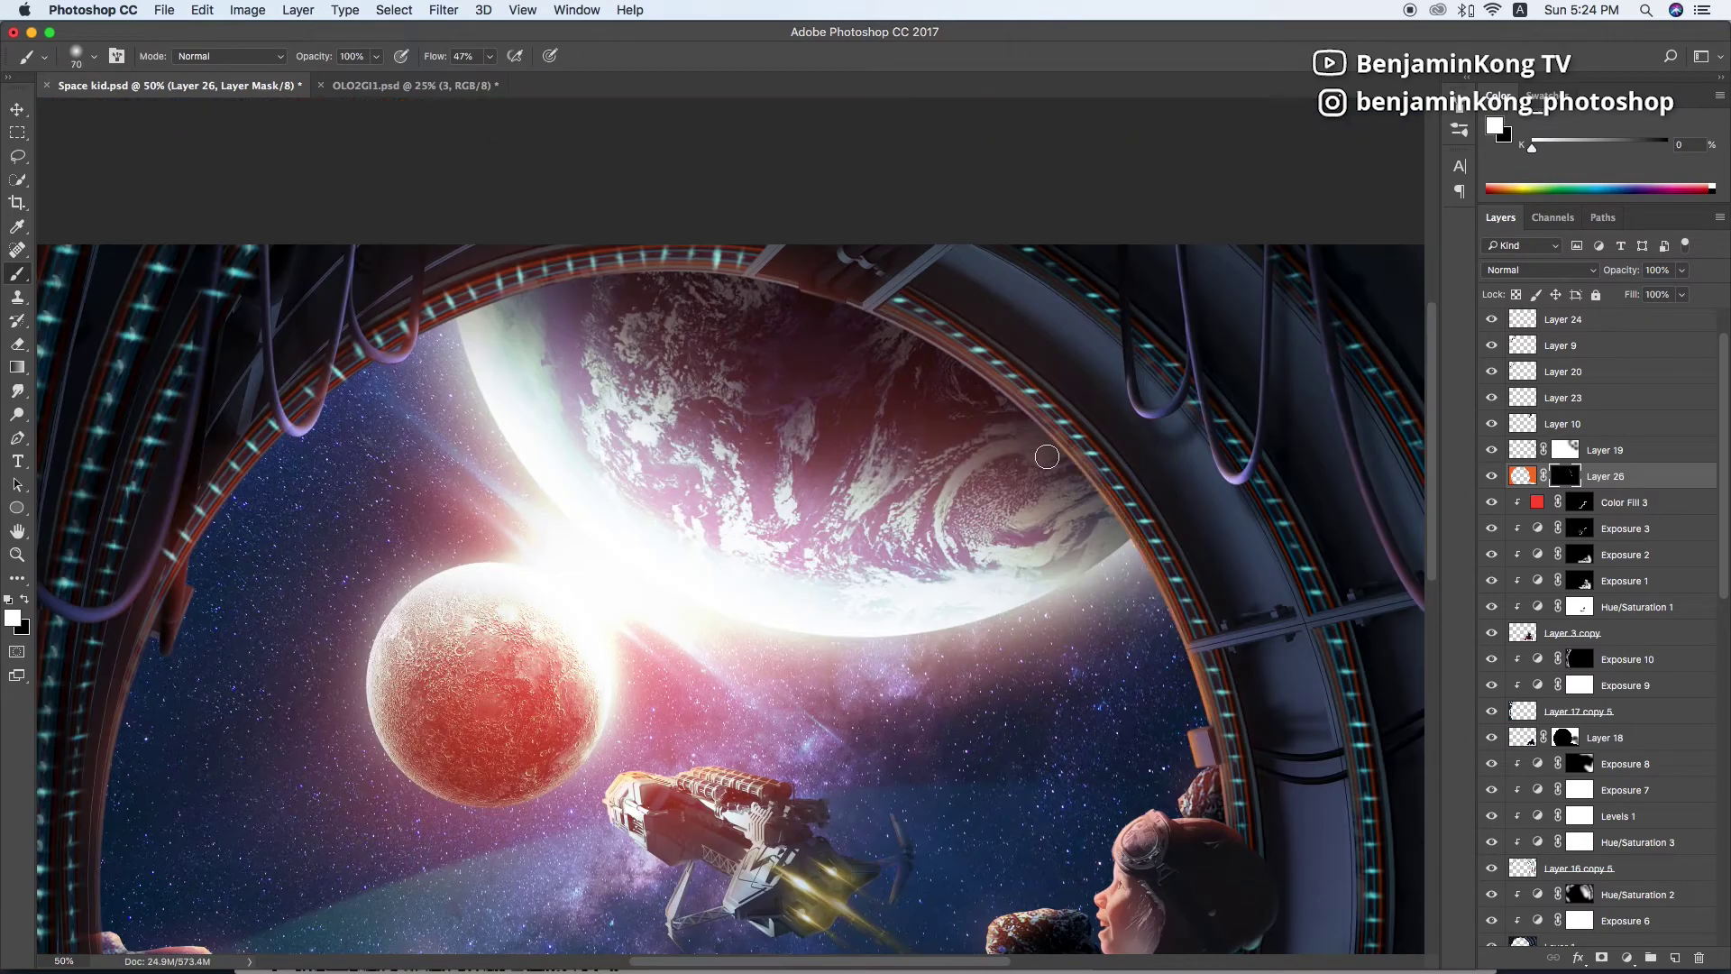
key("ctrl+minus")
left_click_drag(1669, 293, 1657, 294)
key("ctrl+plus")
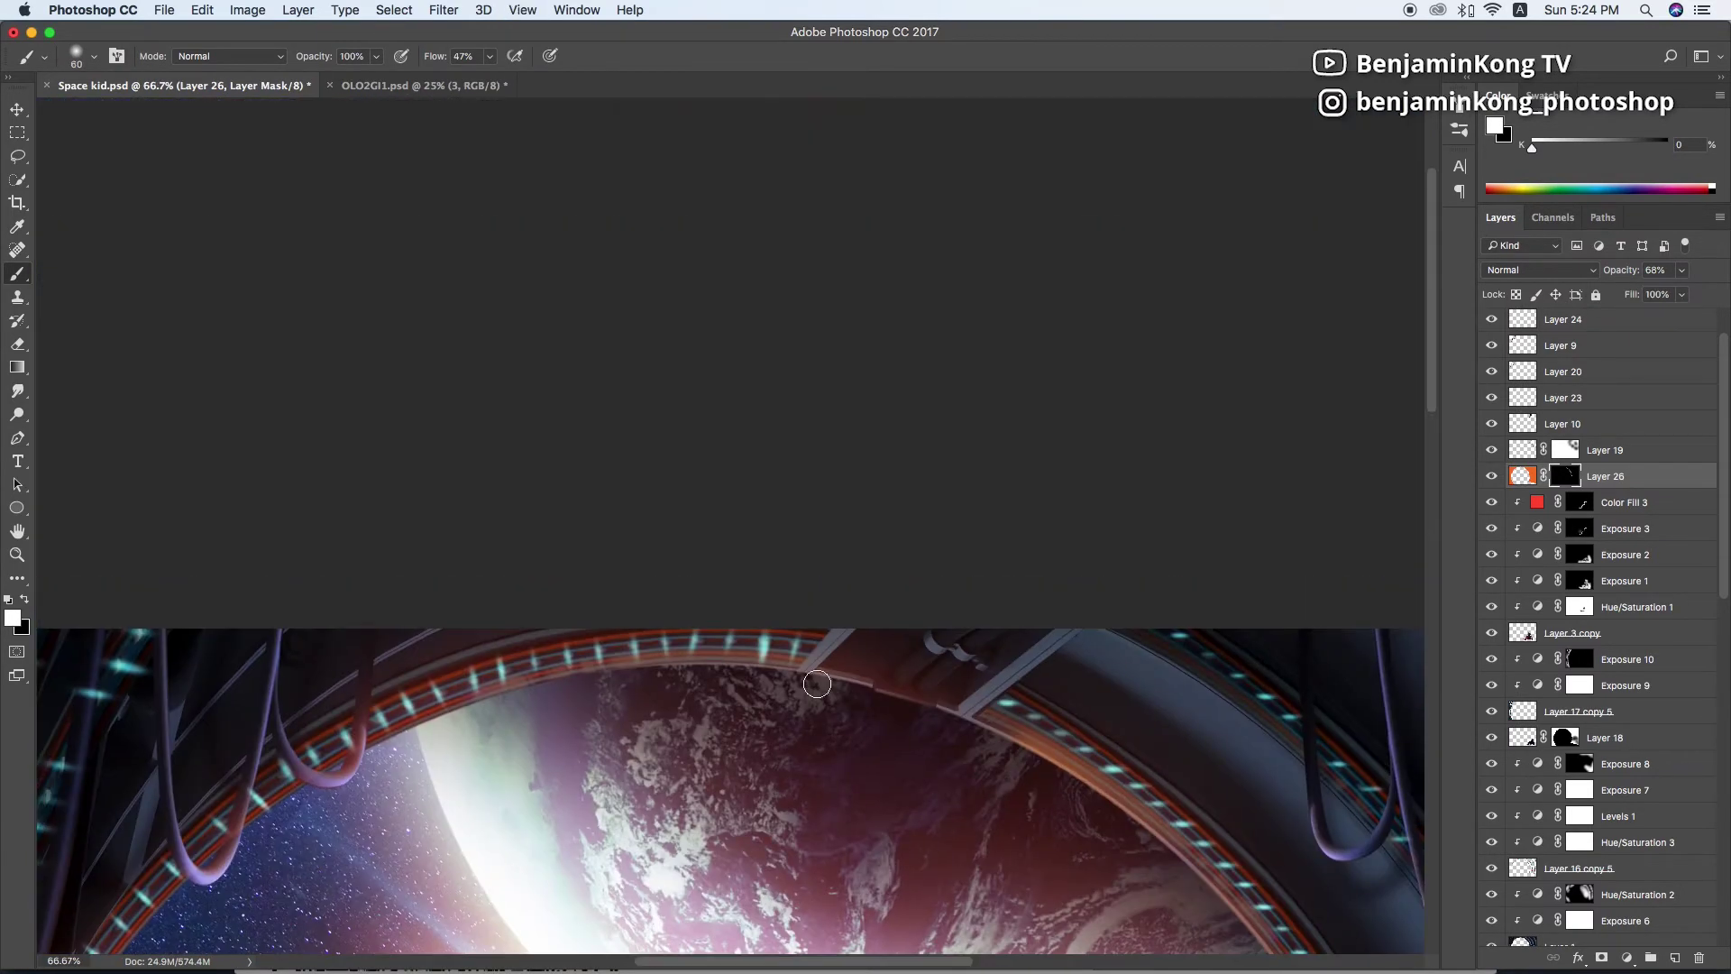
left_click_drag(765, 680, 882, 556)
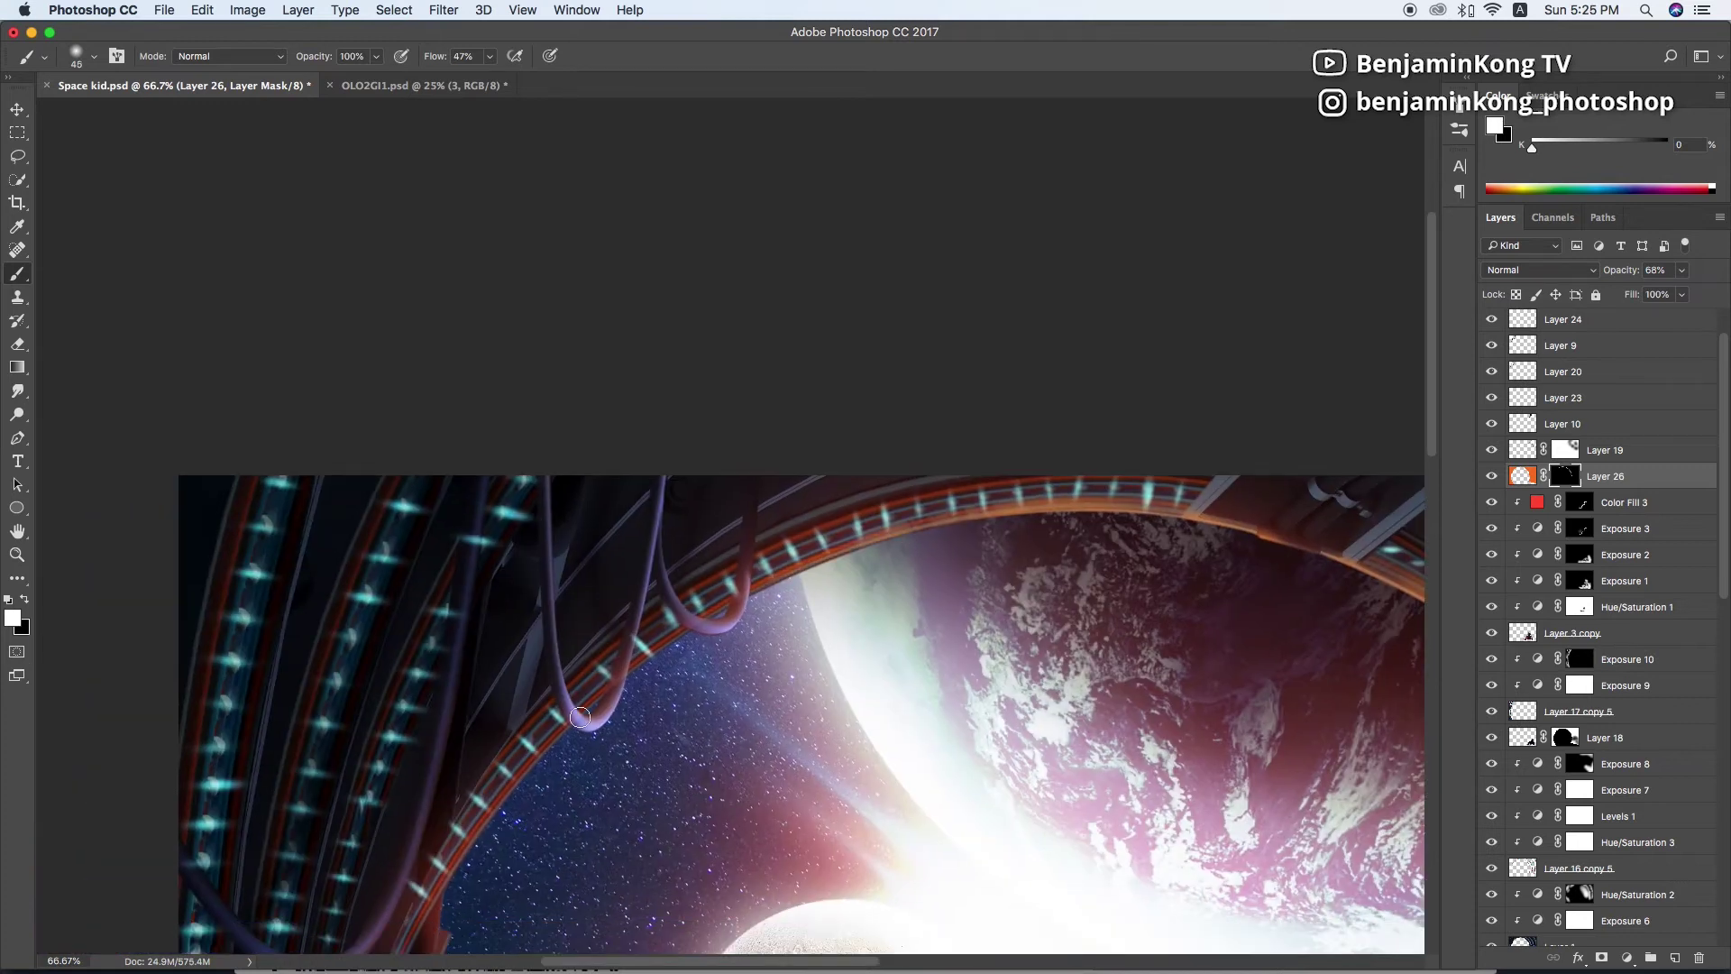
left_click_drag(667, 672, 923, 257)
key("bracketright")
left_click_drag(712, 505, 679, 623)
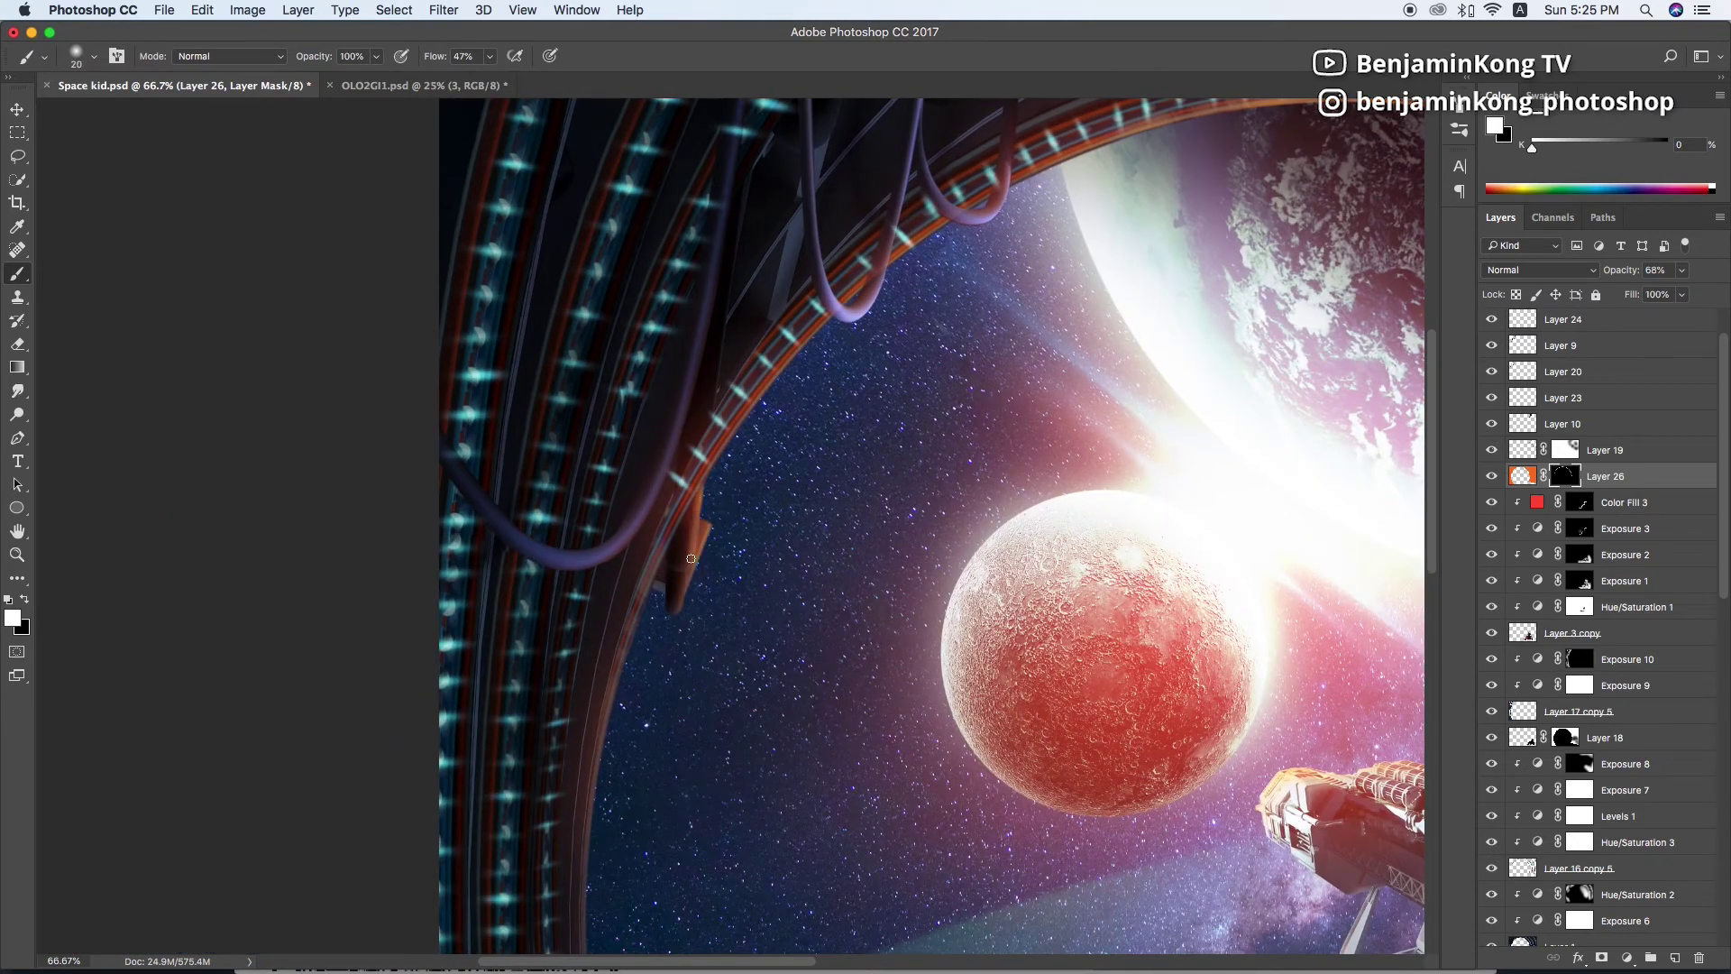
key("6")
key("5")
Reveal more glow on Layer 26's mask near the window rim and red moon
key("x")
left_click_drag(712, 856, 646, 665)
key("bracketright")
key("bracketright")
key("bracketright")
left_click_drag(645, 550, 660, 310)
left_click_drag(691, 748, 675, 609)
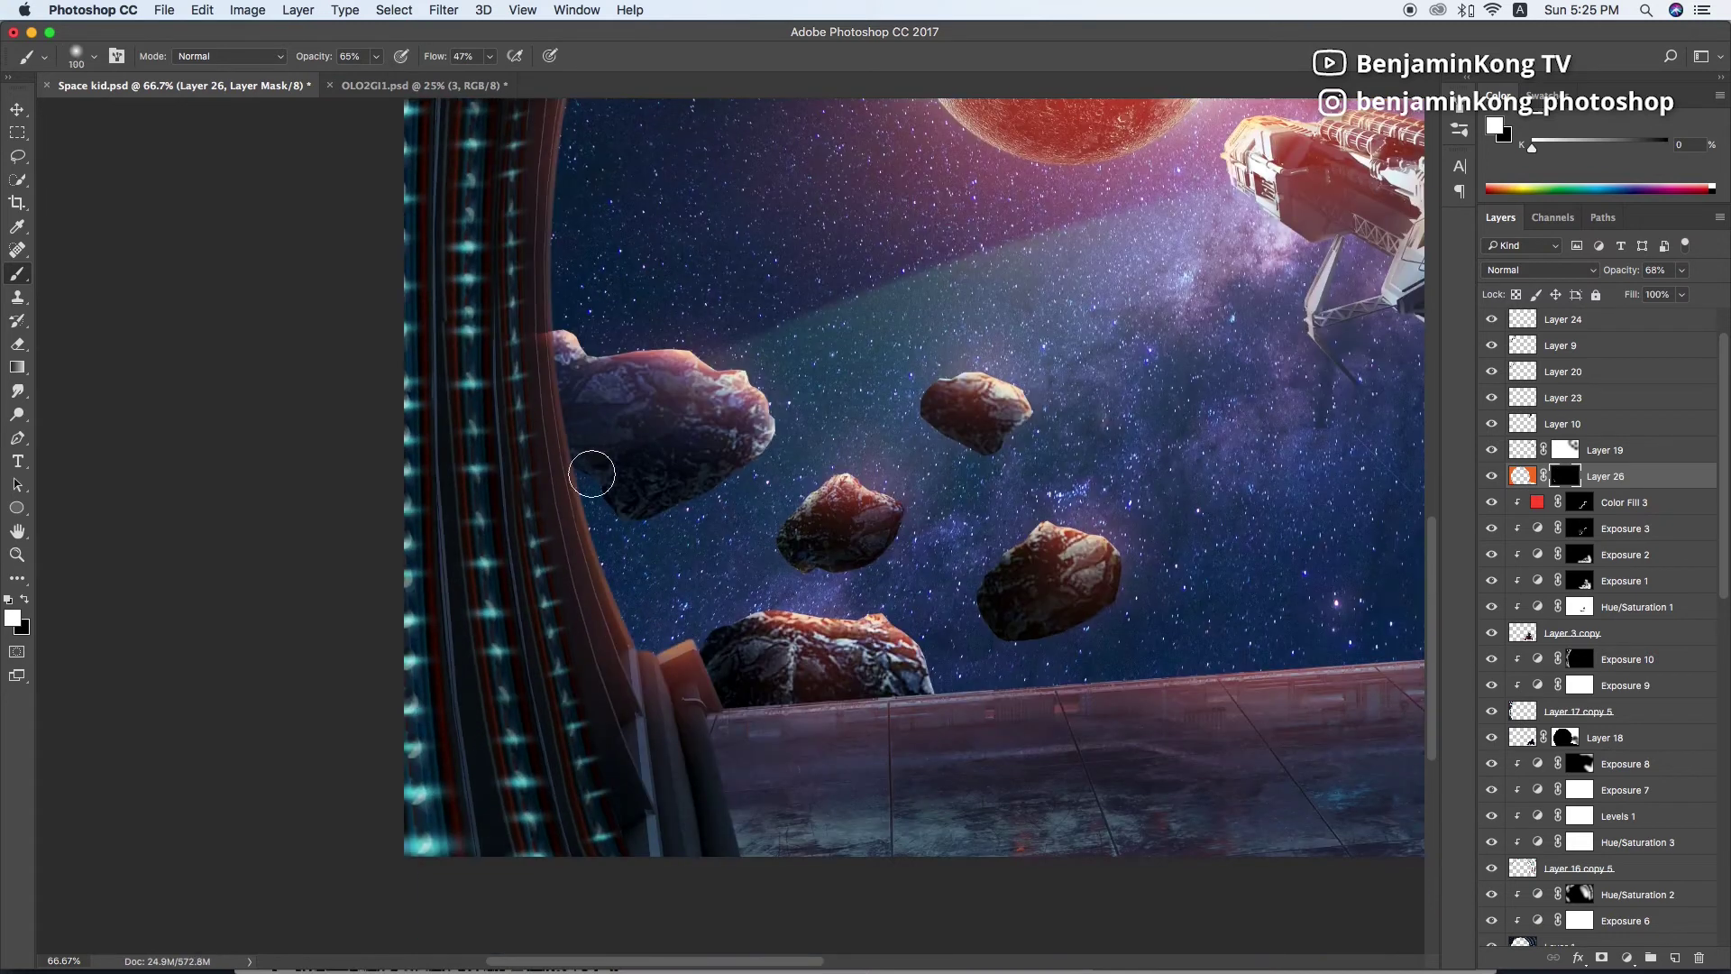
left_click_drag(650, 360, 649, 453)
left_click_drag(688, 312, 688, 483)
left_click_drag(783, 202, 747, 437)
key("bracketright")
key("bracketright")
key("x")
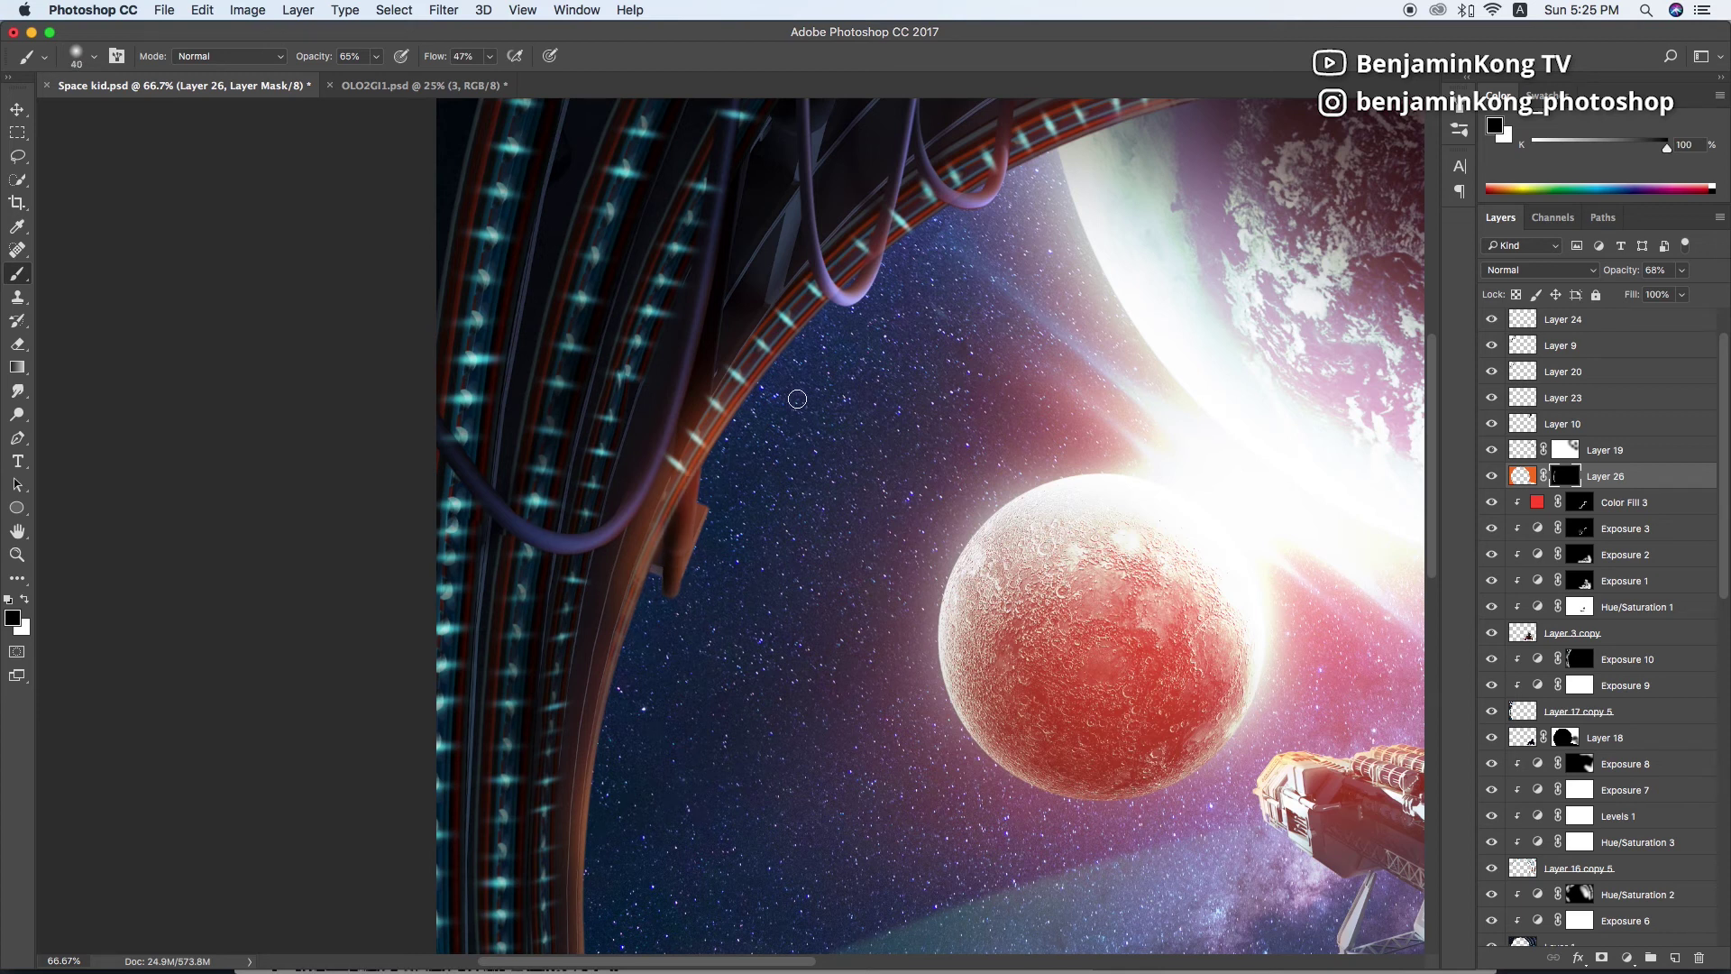
Paint a wide white glow arc along the window rim and around the planet's edge
left_click_drag(735, 443, 825, 307)
left_click_drag(870, 321, 599, 619)
key("bracketright")
key("bracketright")
left_click_drag(1140, 455, 676, 338)
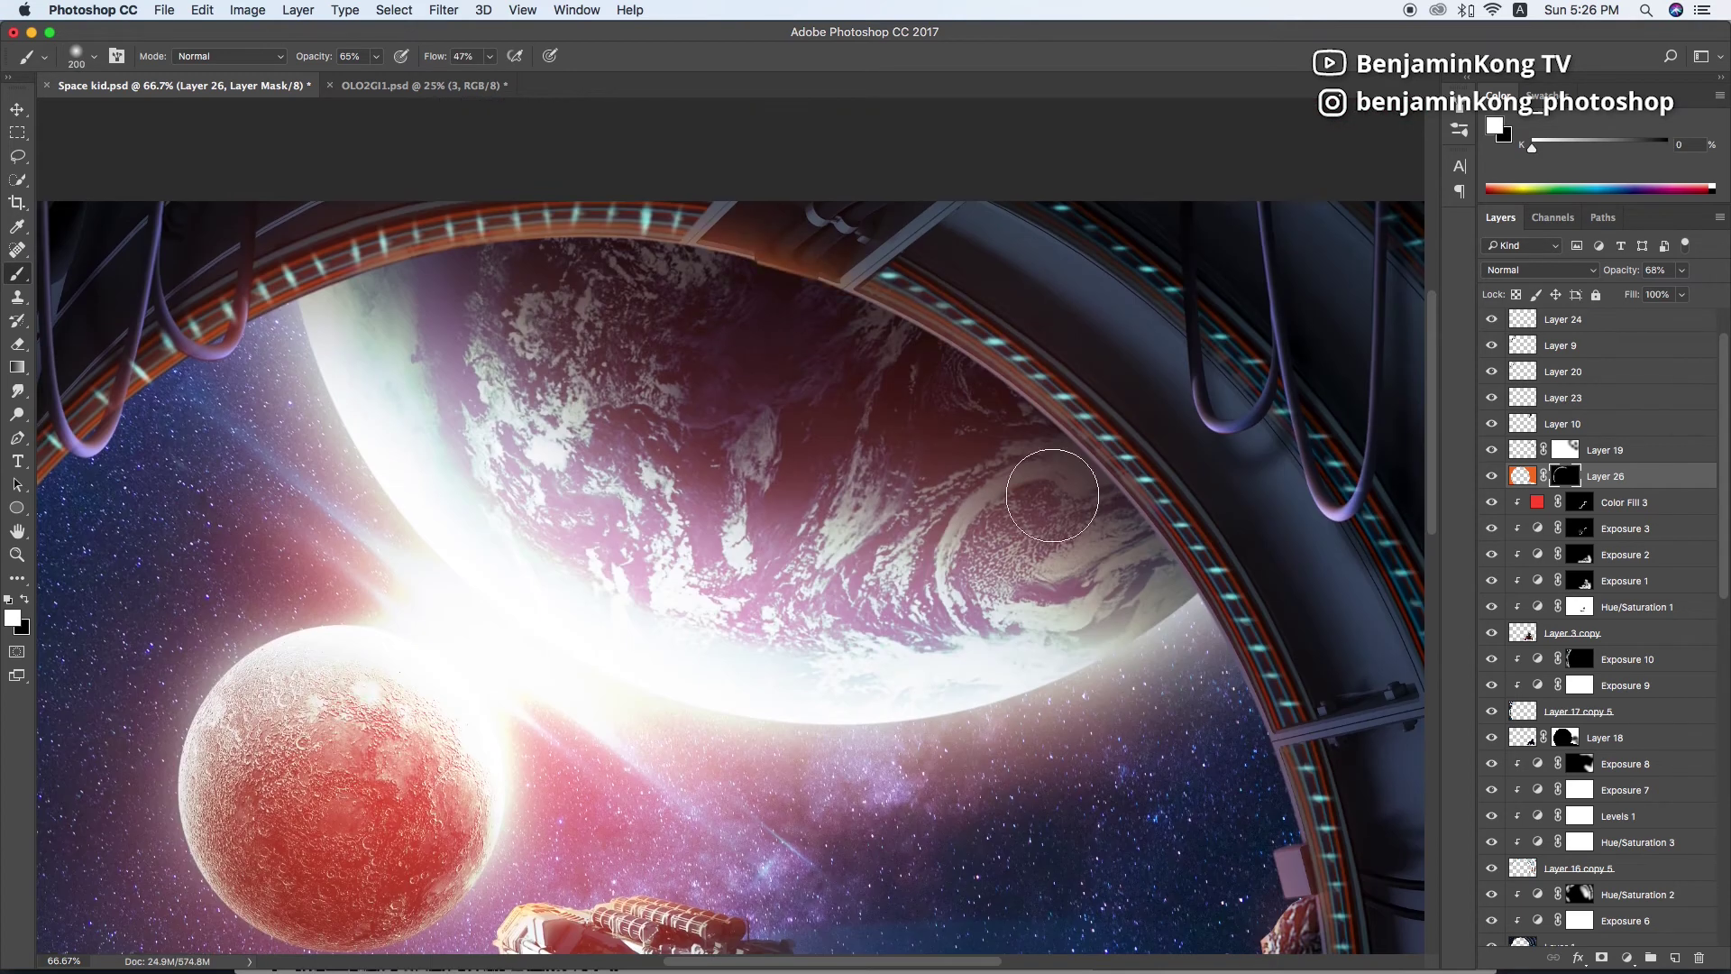
left_click_drag(1222, 807, 945, 466)
left_click_drag(1028, 760, 997, 580)
key("bracketleft")
key("bracketleft")
key("bracketleft")
key("x")
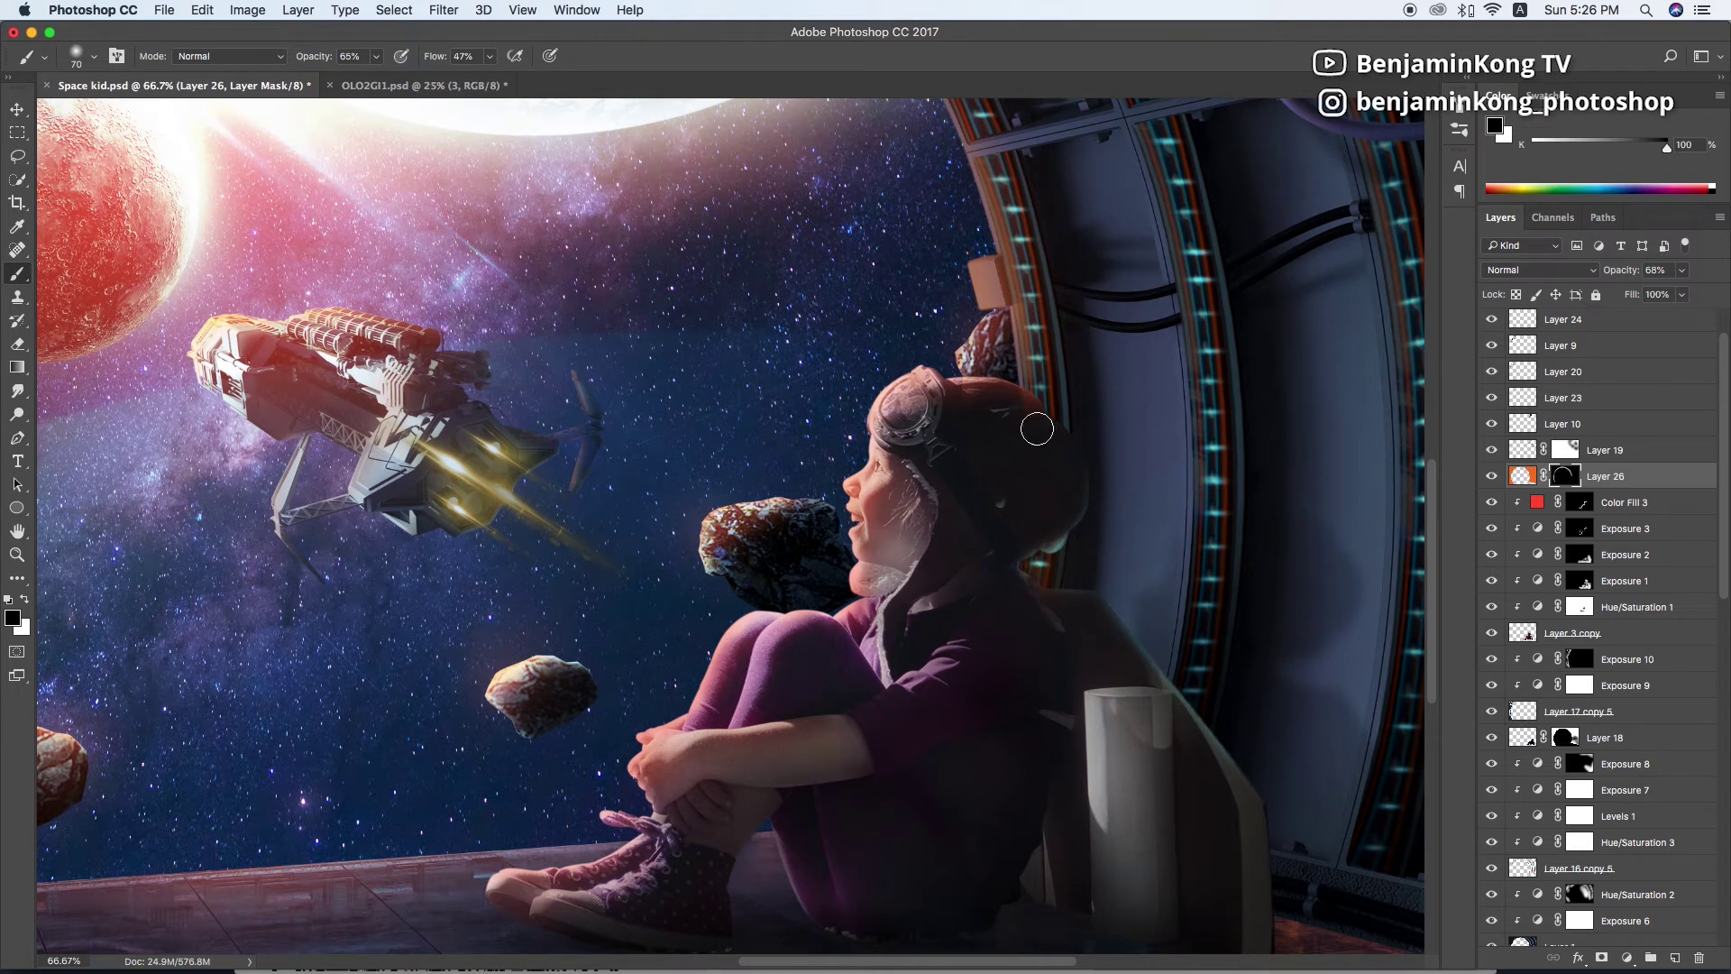
scroll(1533, 484, "up", 2)
left_click(1610, 348)
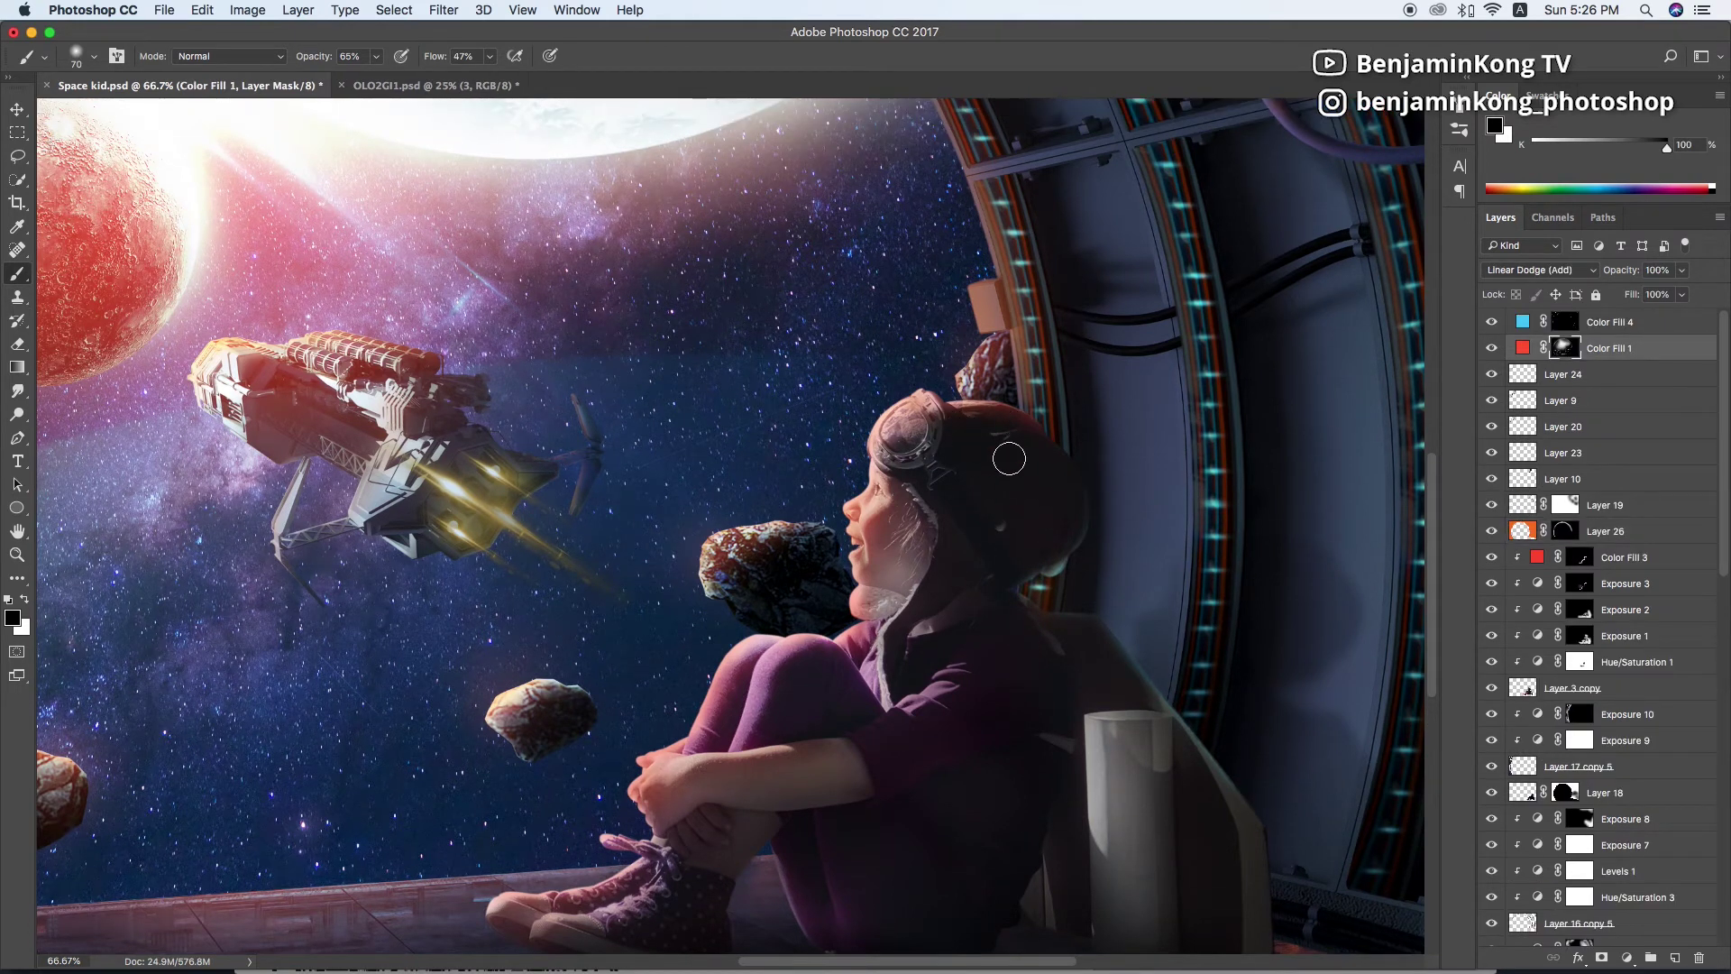
Brighten the wall right of the girl's seat with glow on Layer 26's mask
key("ctrl+minus")
key("ctrl+minus")
key("ctrl+minus")
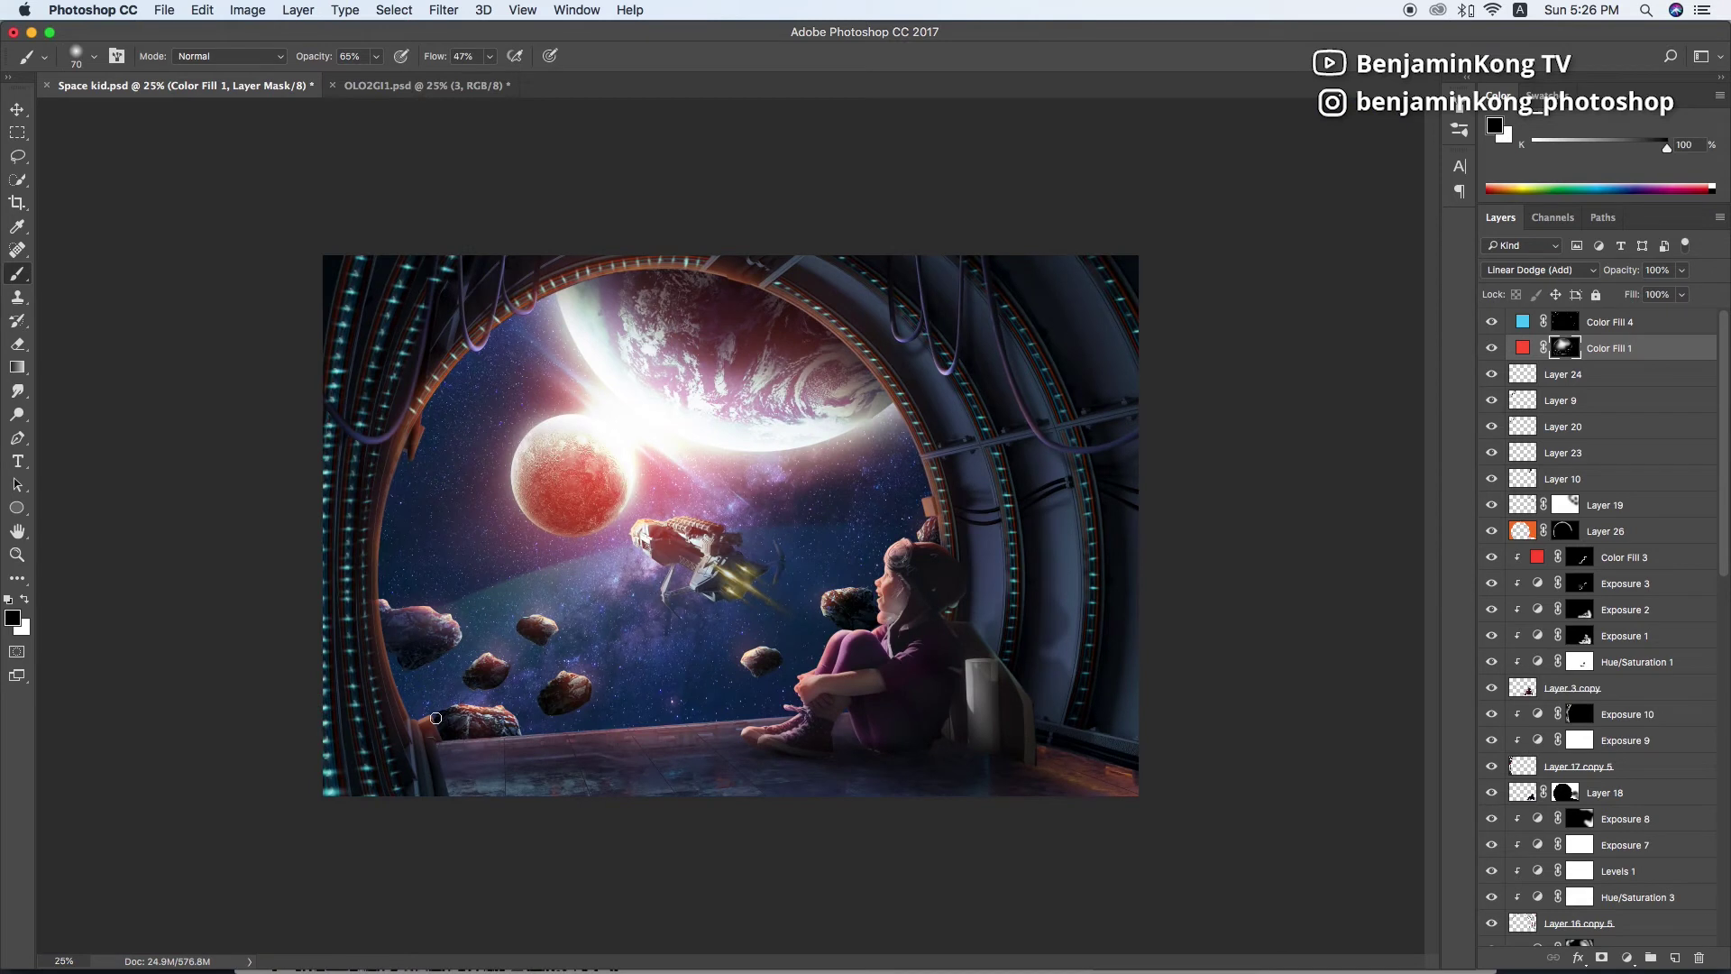
left_click(906, 331, "ctrl")
left_click_drag(1017, 531, 996, 674)
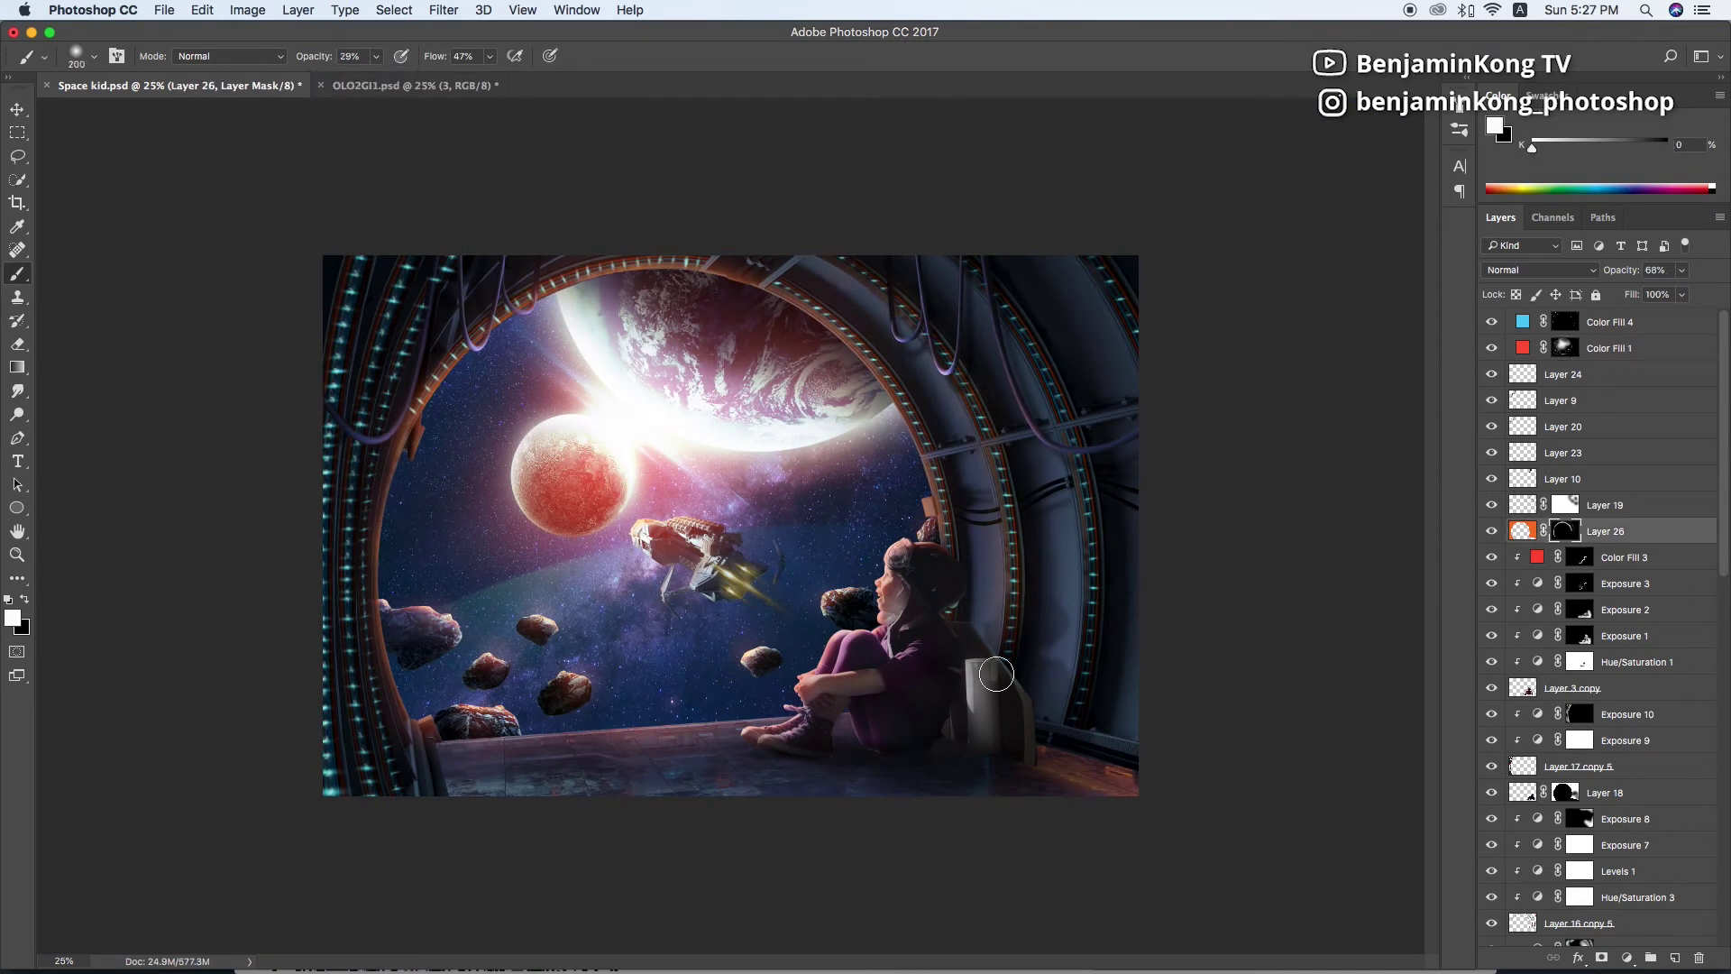
left_click_drag(1052, 410, 1082, 712)
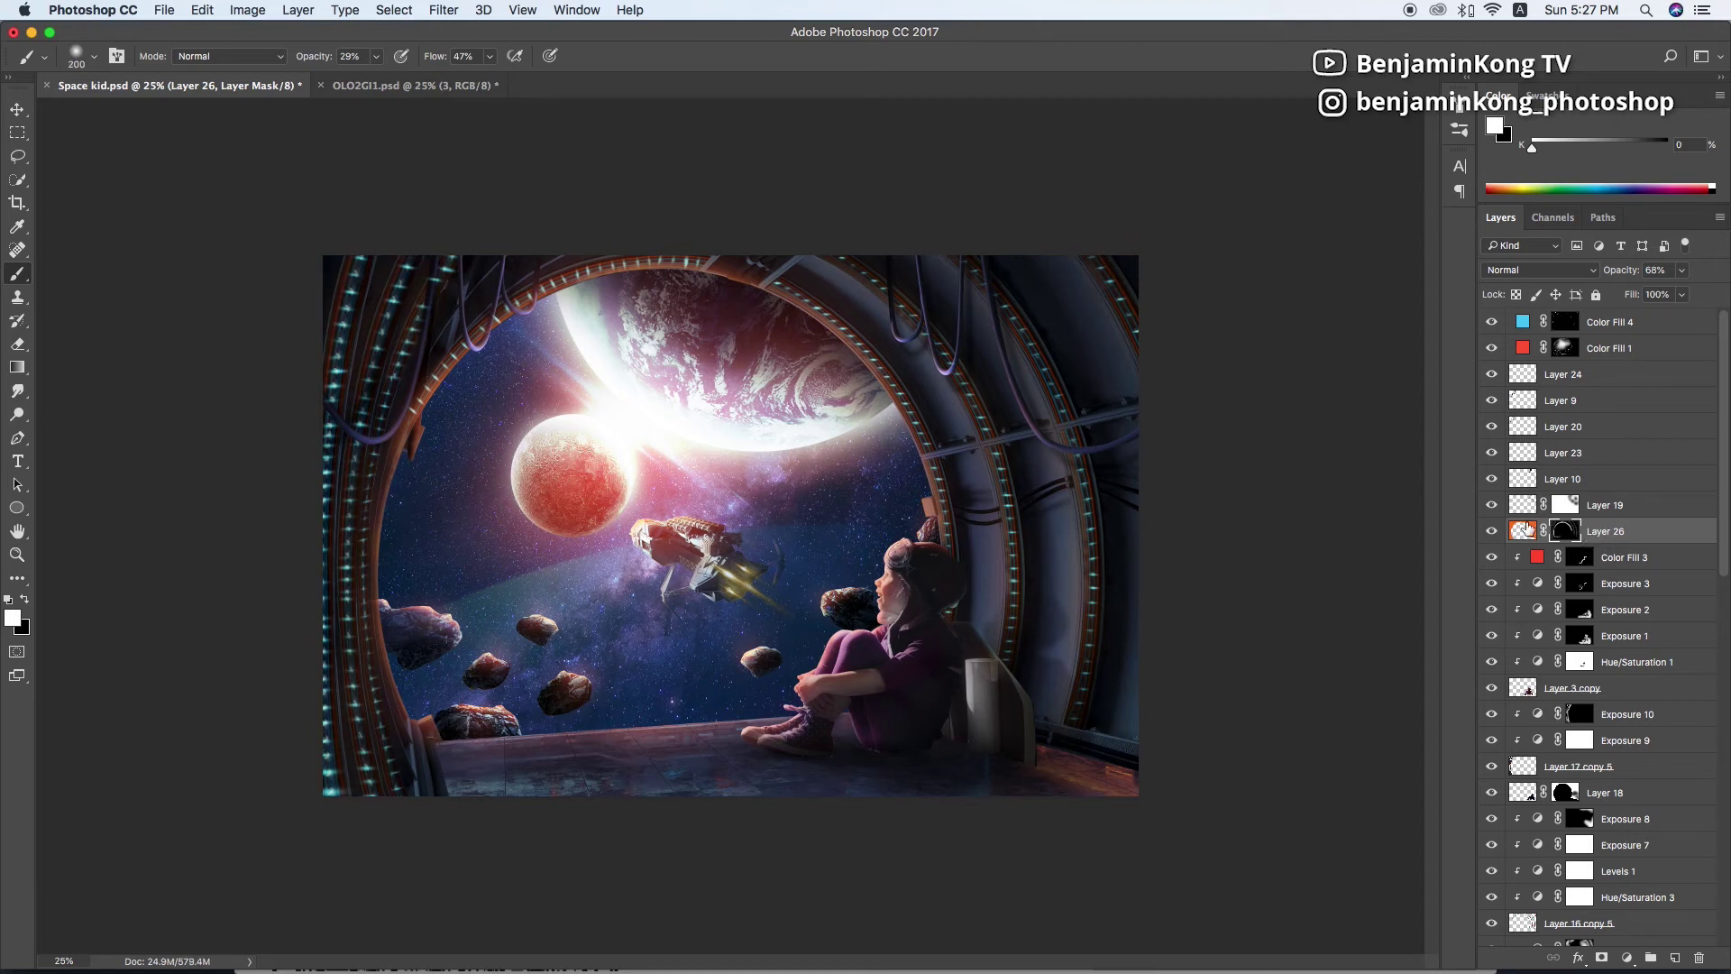
Sample the orange glow as the paint colour and set Layer 26 to 68% opacity
key("i")
left_click(929, 498)
key("ctrl+2")
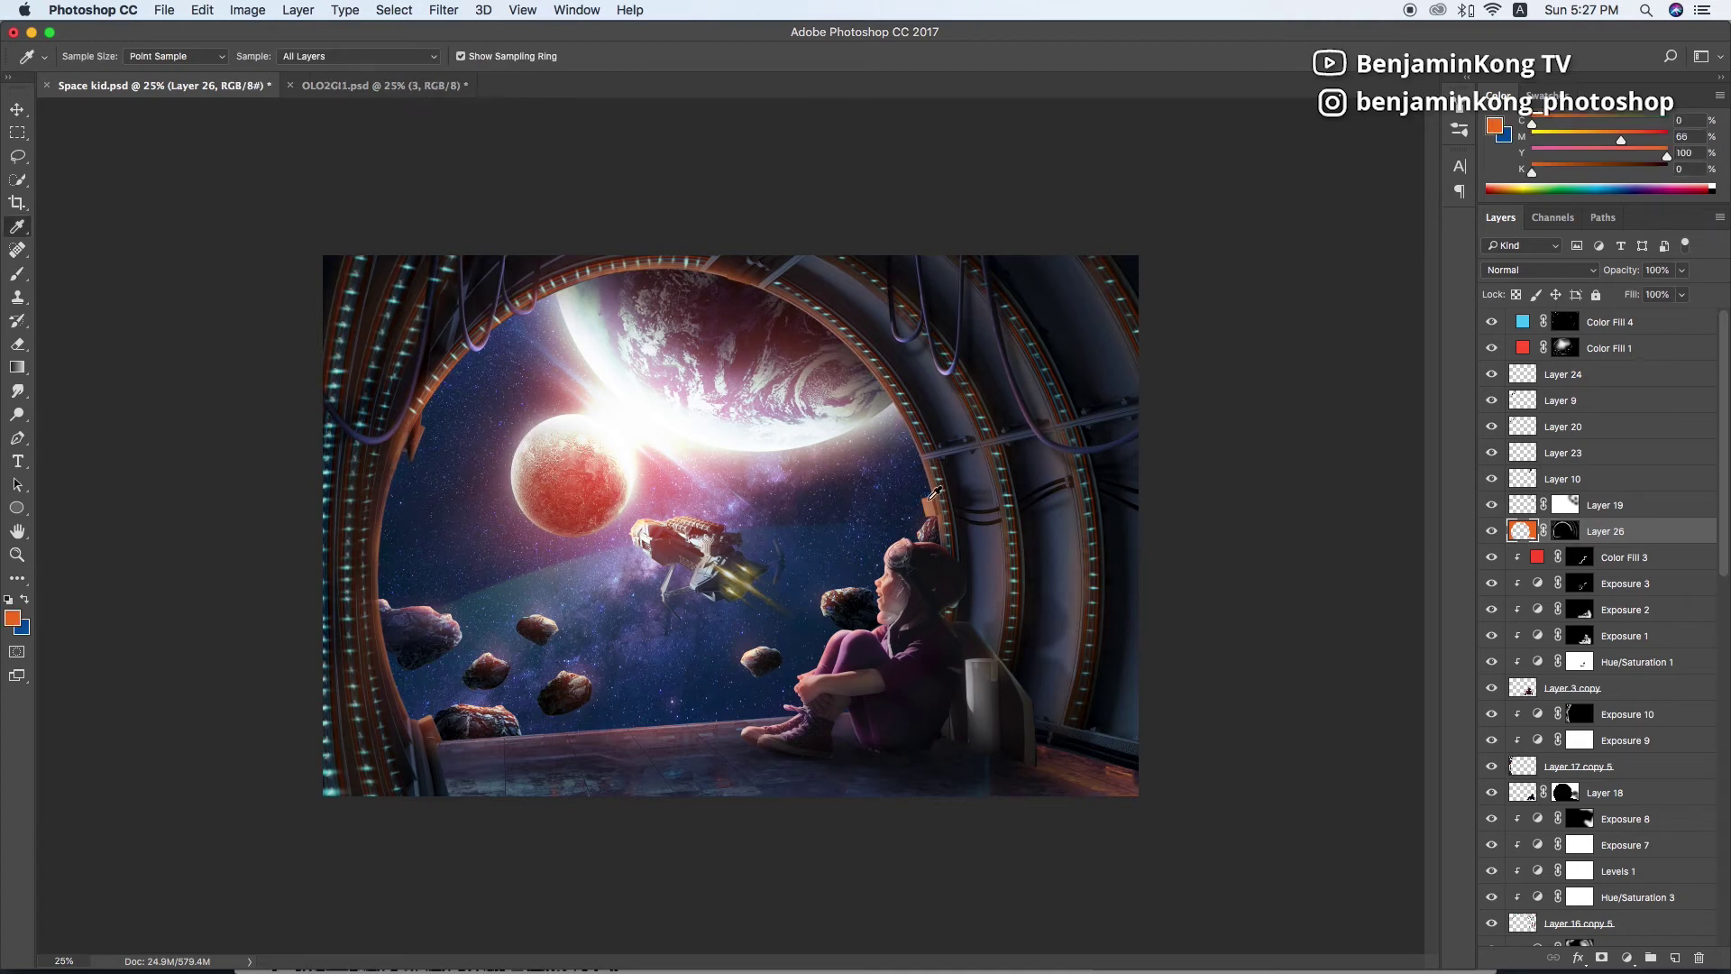
key("6")
key("8")
scroll(1627, 829, "down", 5)
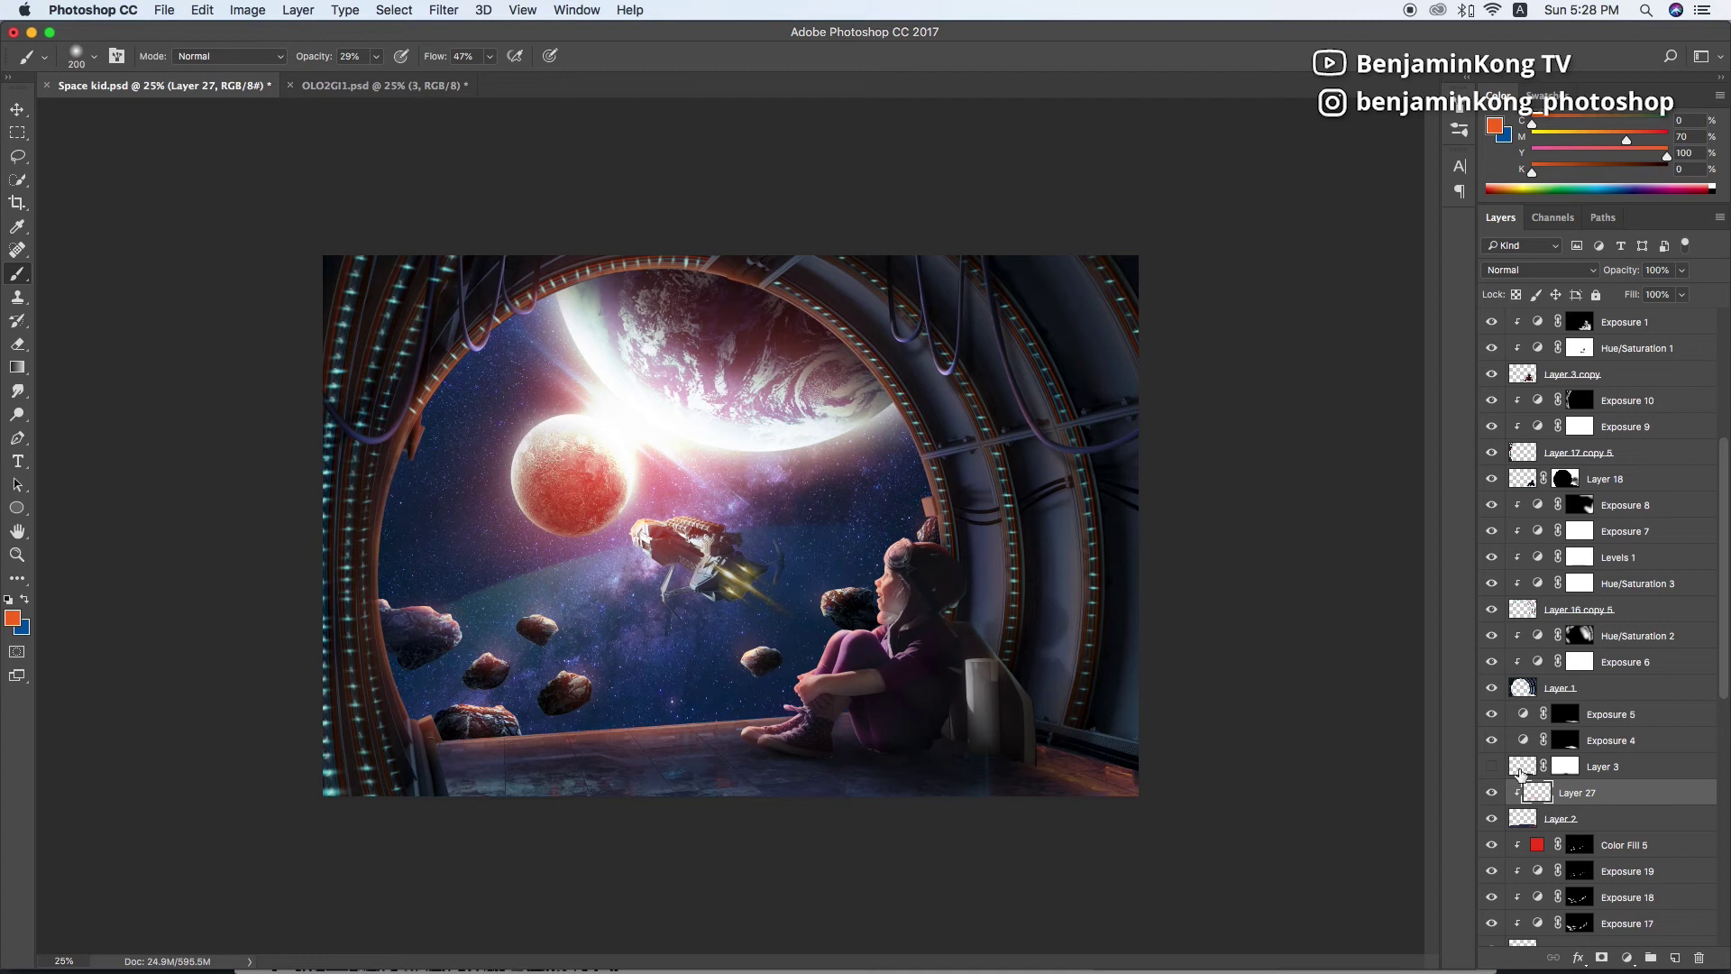
Create a merged copy of the girl, move it down the stack and offset it left
scroll(1494, 808, "up", 3)
left_click(1564, 322)
key("d")
key("bracketright")
key("bracketright")
key("bracketright")
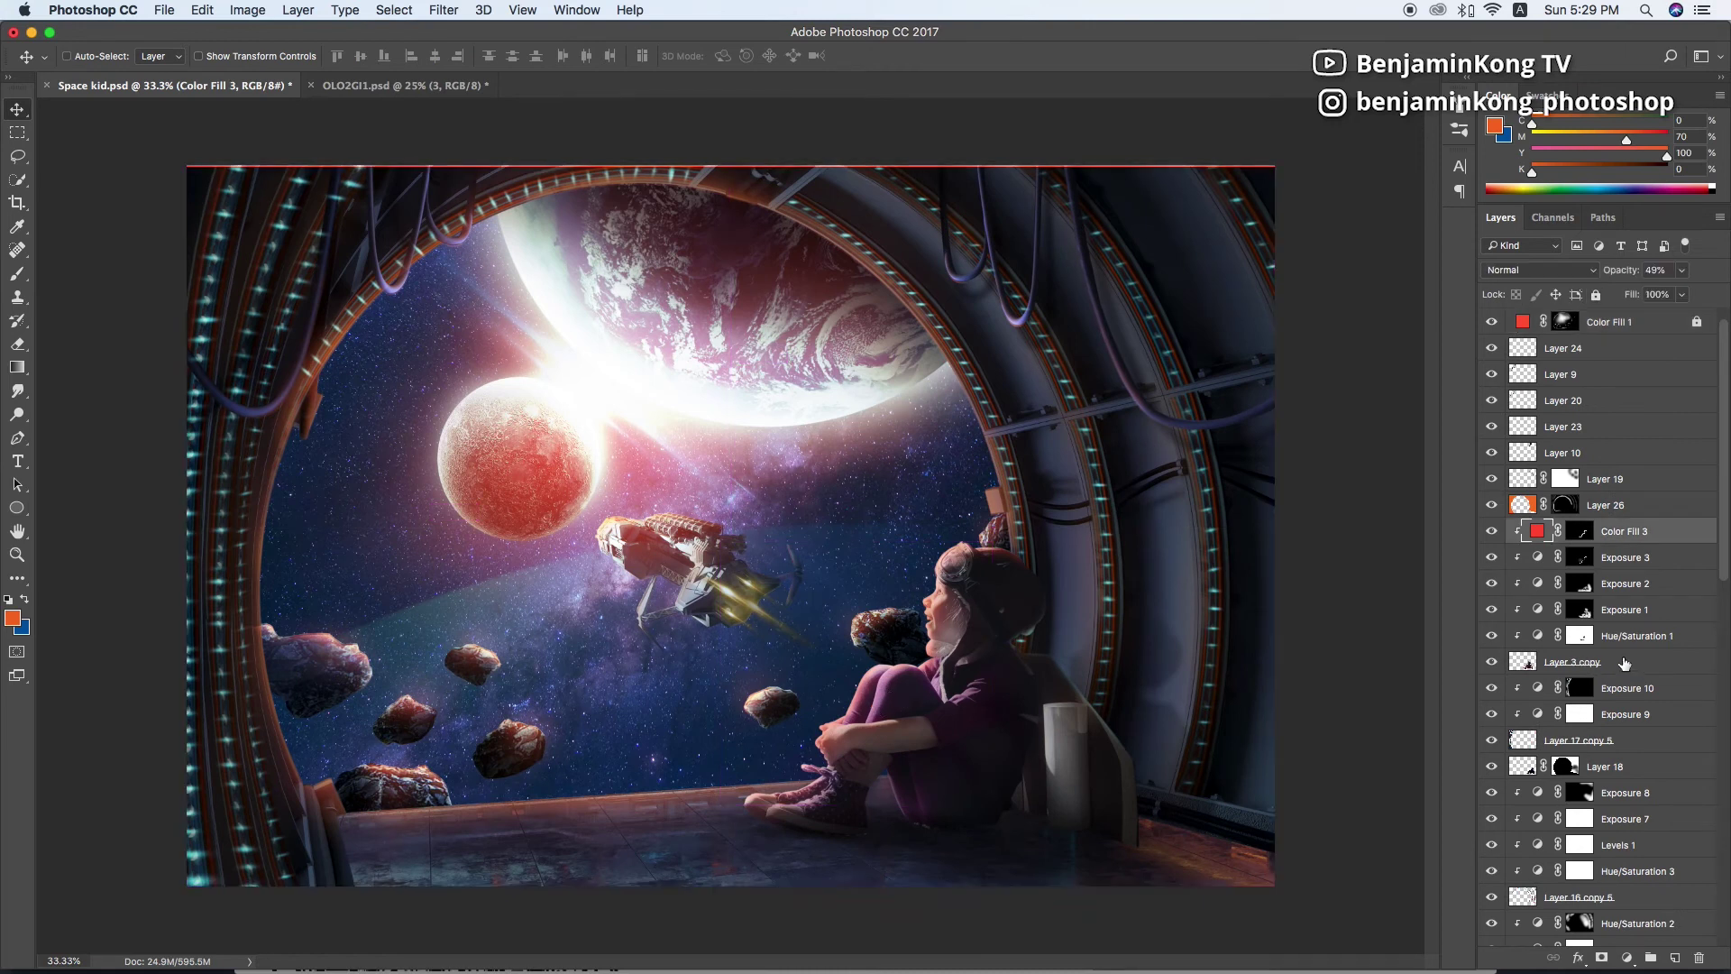
left_click(1577, 662, "shift")
key("ctrl+alt+e")
left_click_drag(1577, 531, 1600, 909)
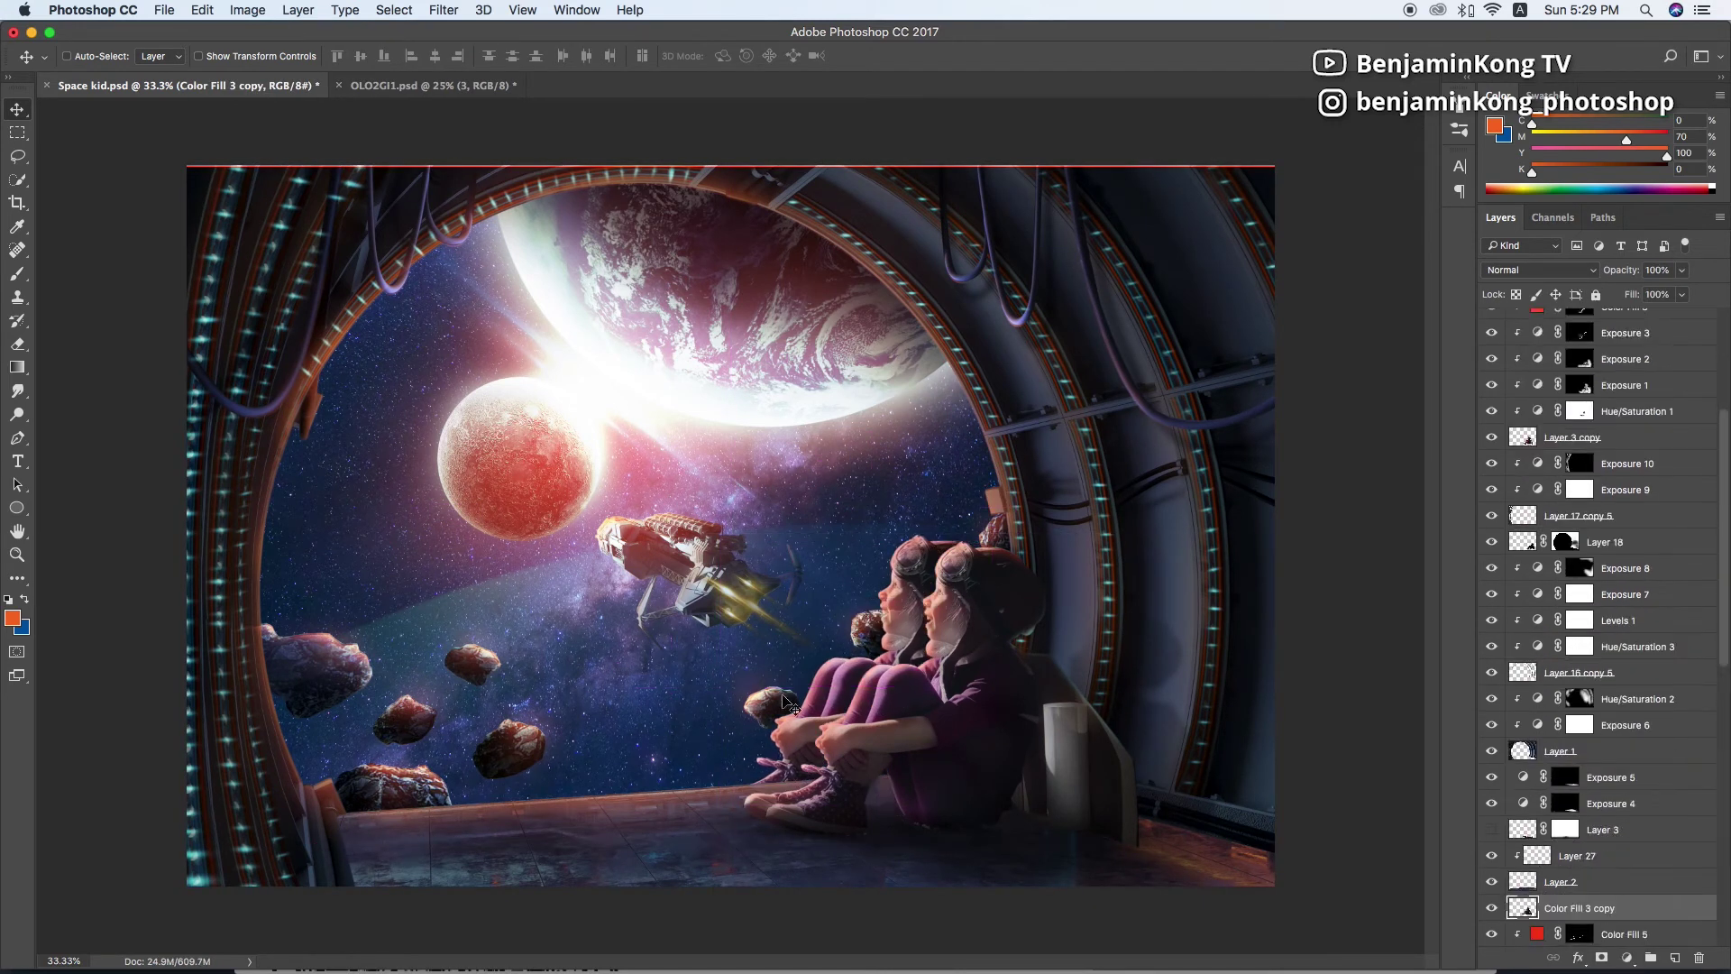
left_click_drag(947, 631, 920, 631)
Gaussian-blur the girl copy and set it to Normal blending at 27% opacity
key("ctrl+alt+f")
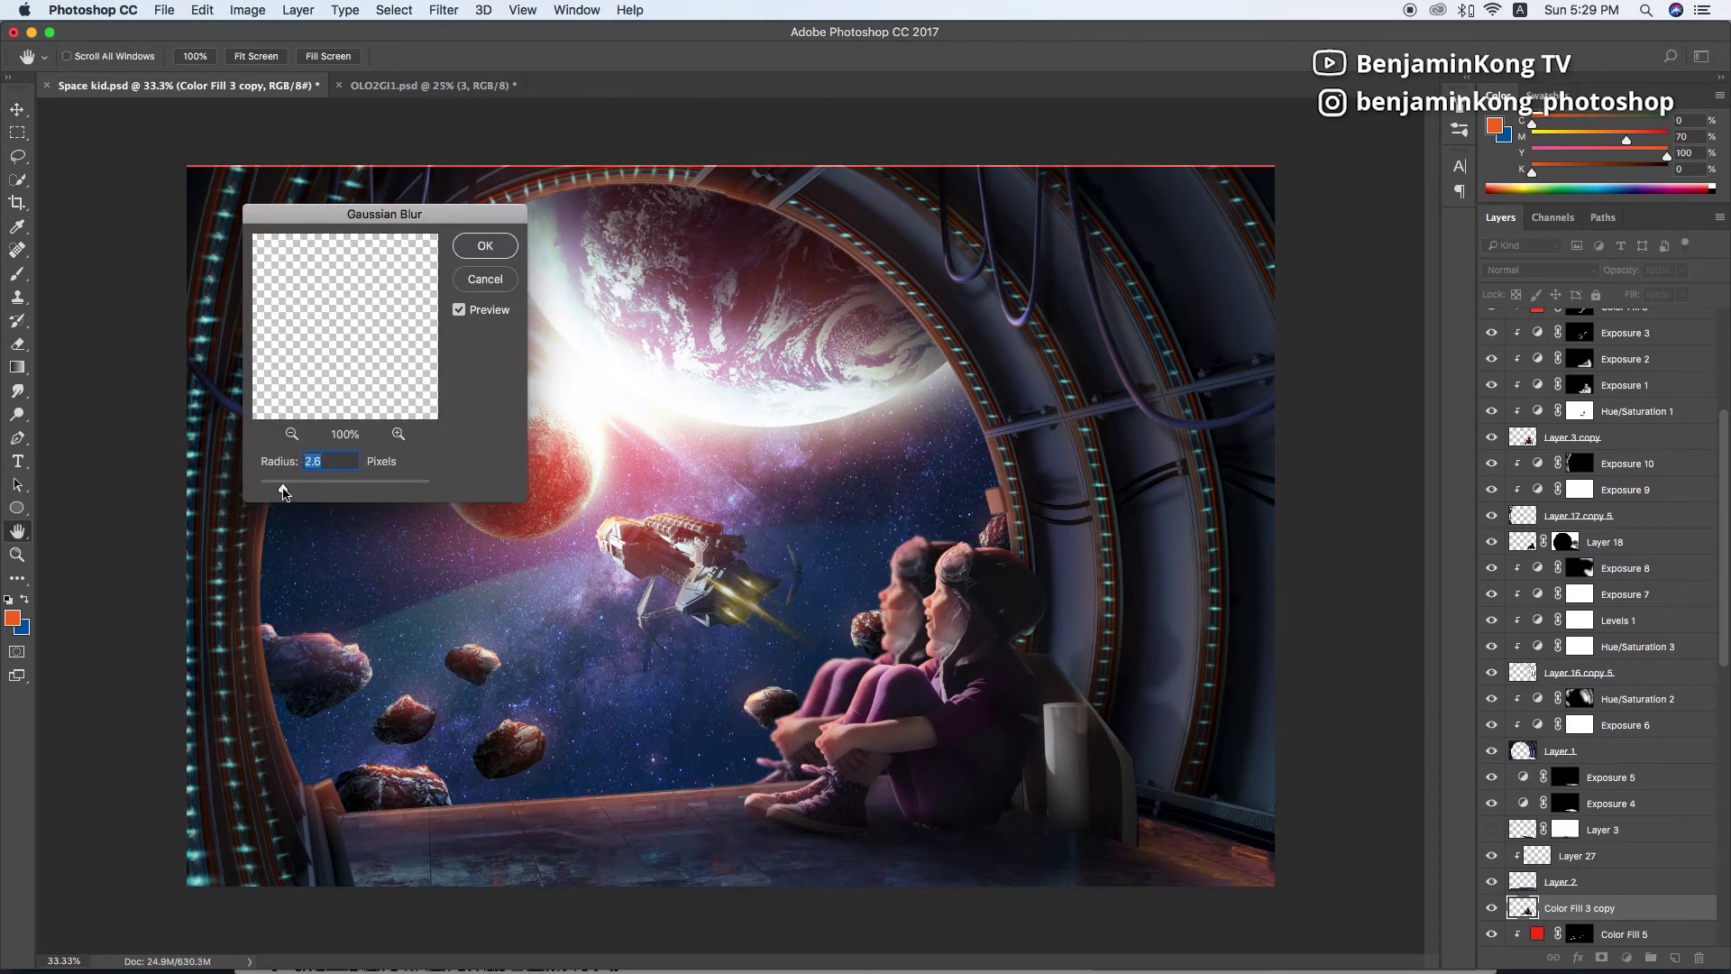
key("Return")
left_click(1532, 270)
left_click(1524, 465)
left_click(1532, 269)
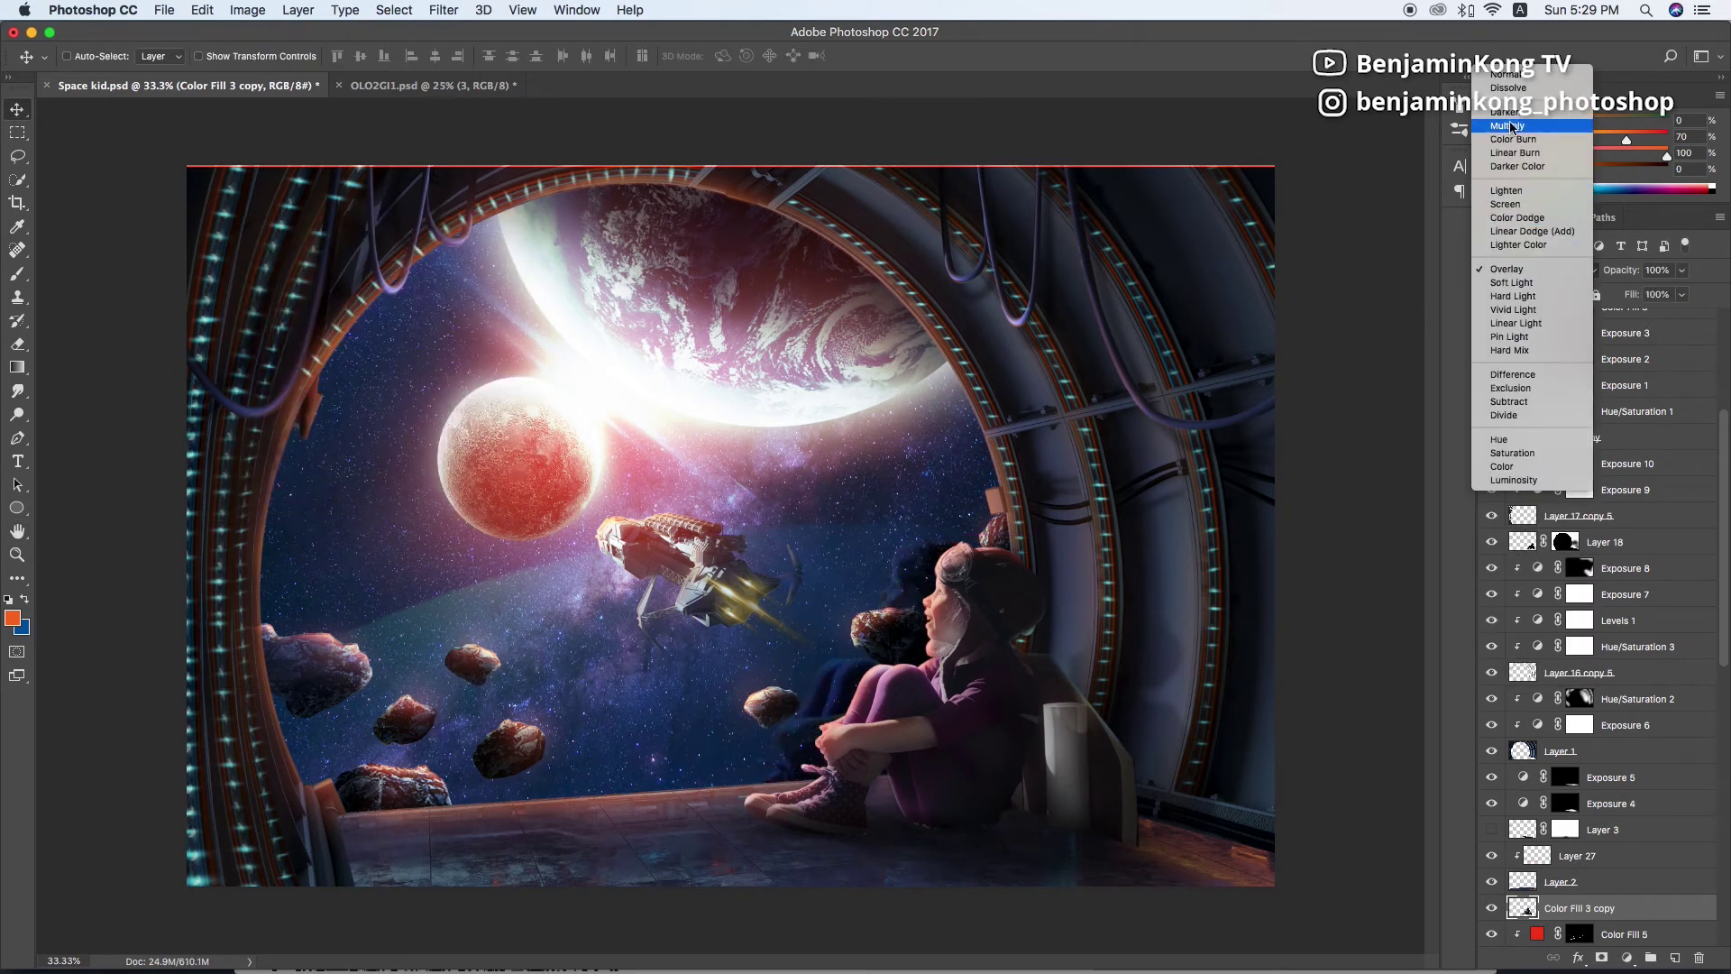
left_click(1506, 203)
left_click(1533, 270)
left_click(1505, 153)
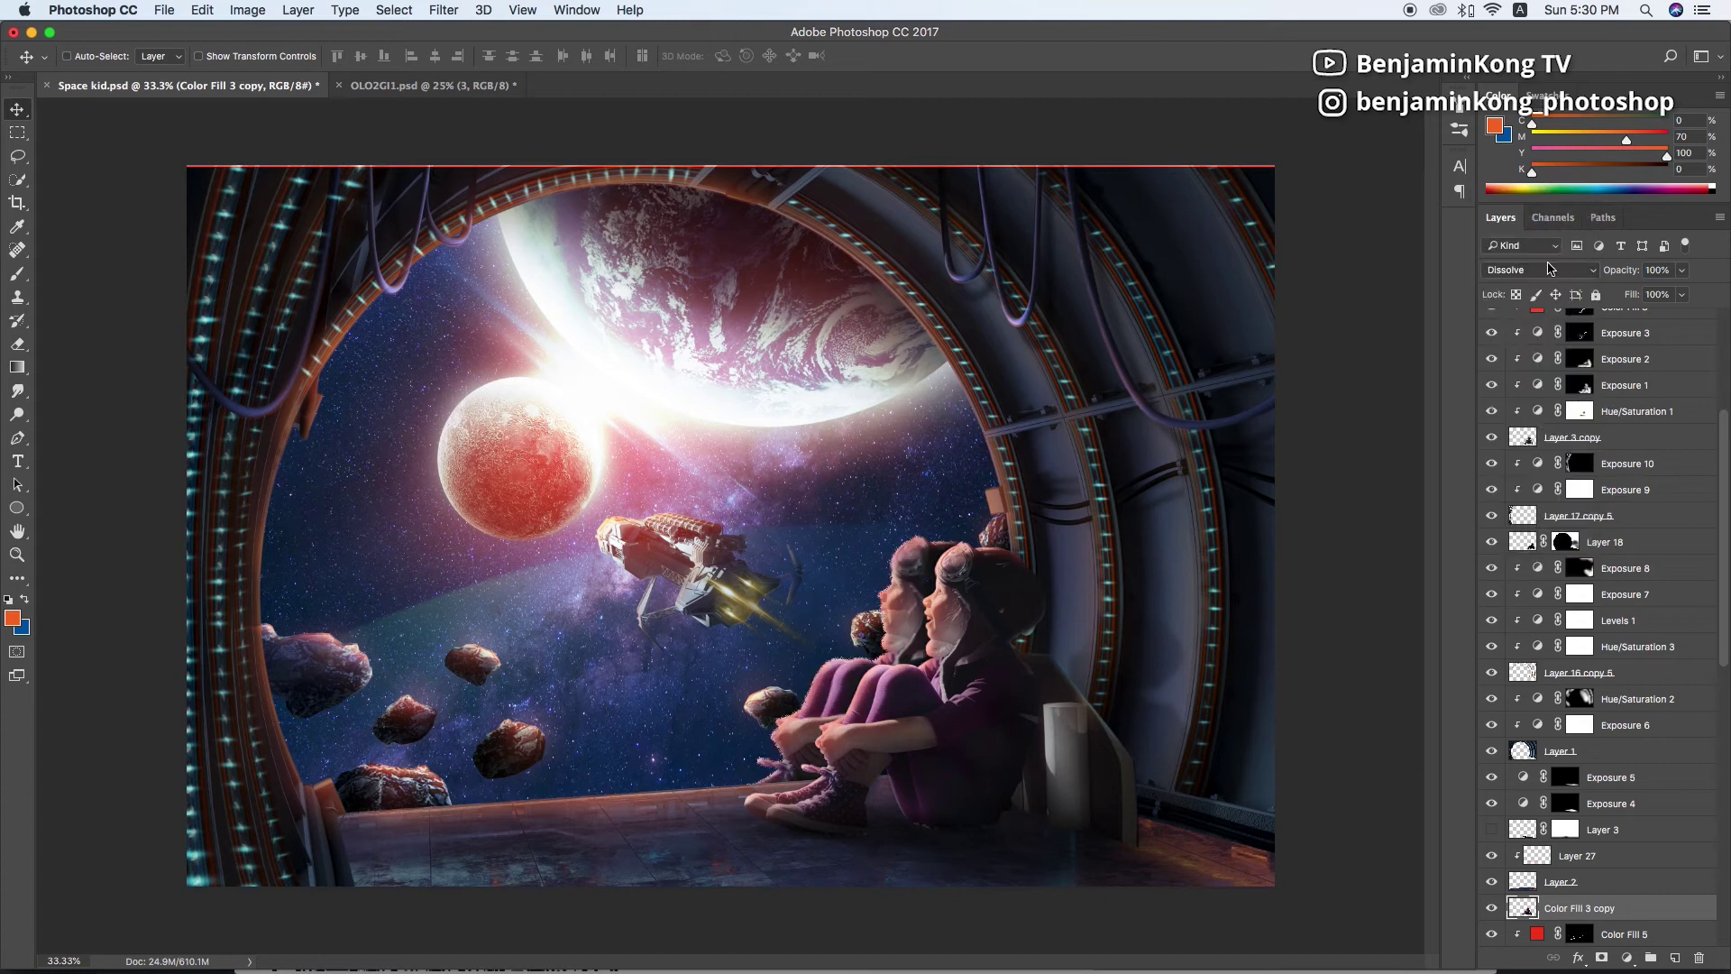
left_click(1549, 267)
left_click(1523, 252)
left_click(1681, 269)
left_click_drag(1684, 291, 1621, 291)
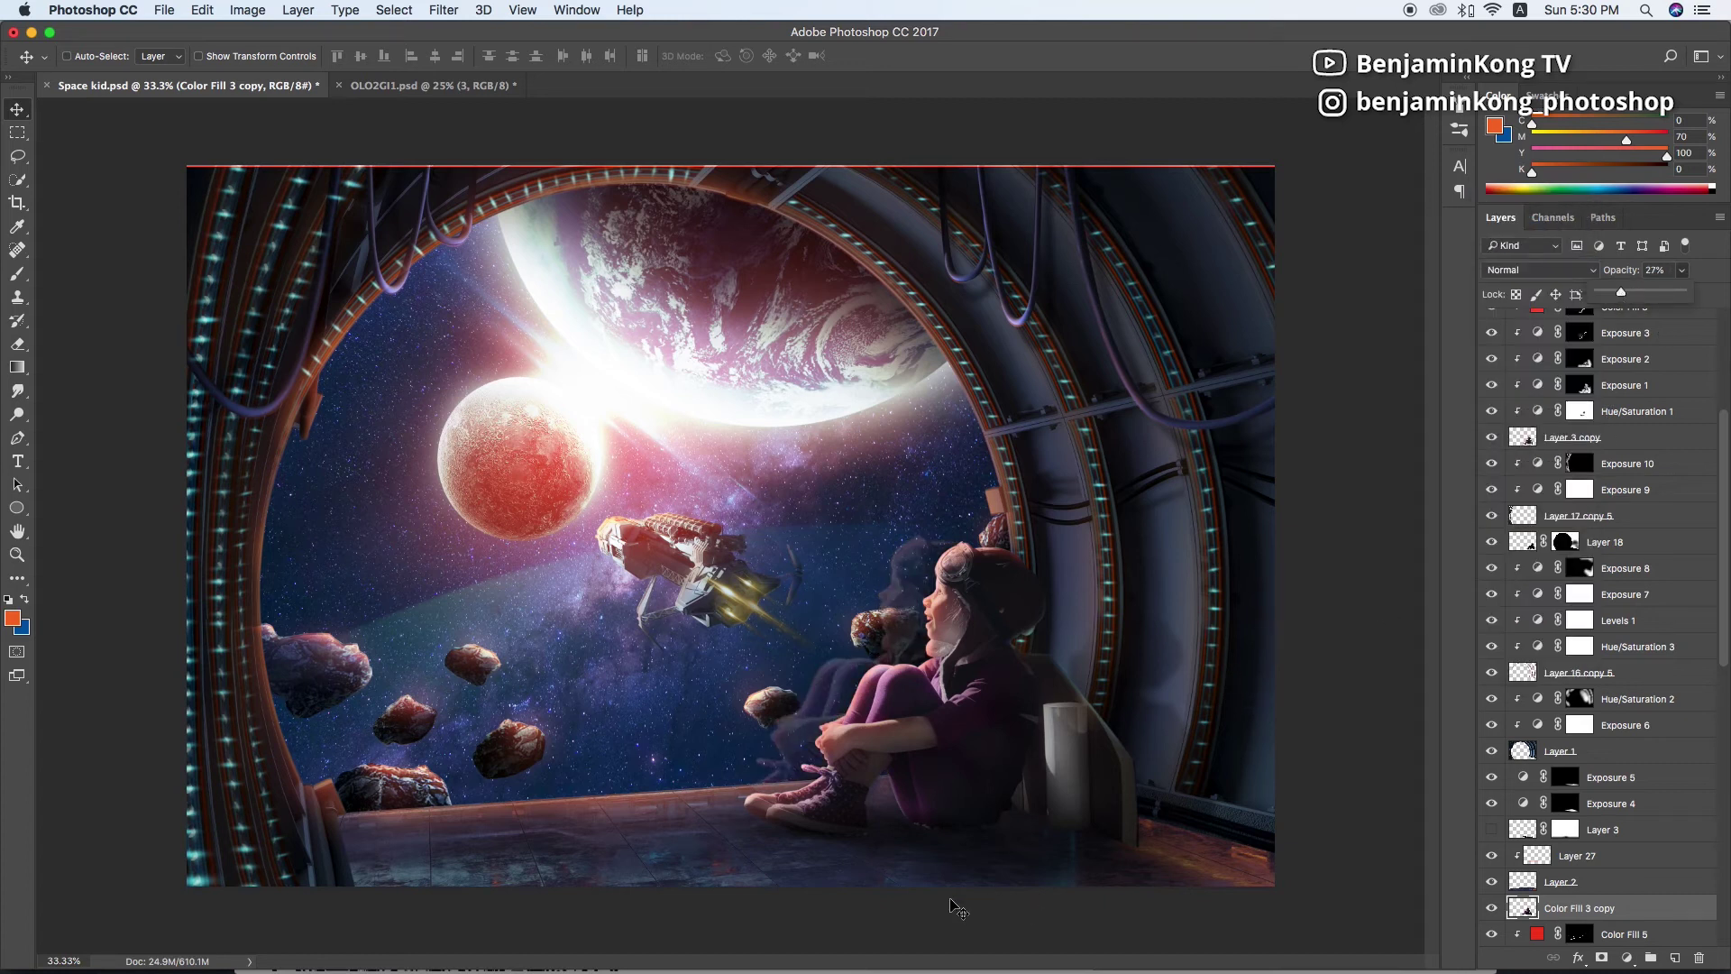
Add a mask to the girl copy and paint parts of it away in black
left_click(1602, 957)
key("d")
key("b")
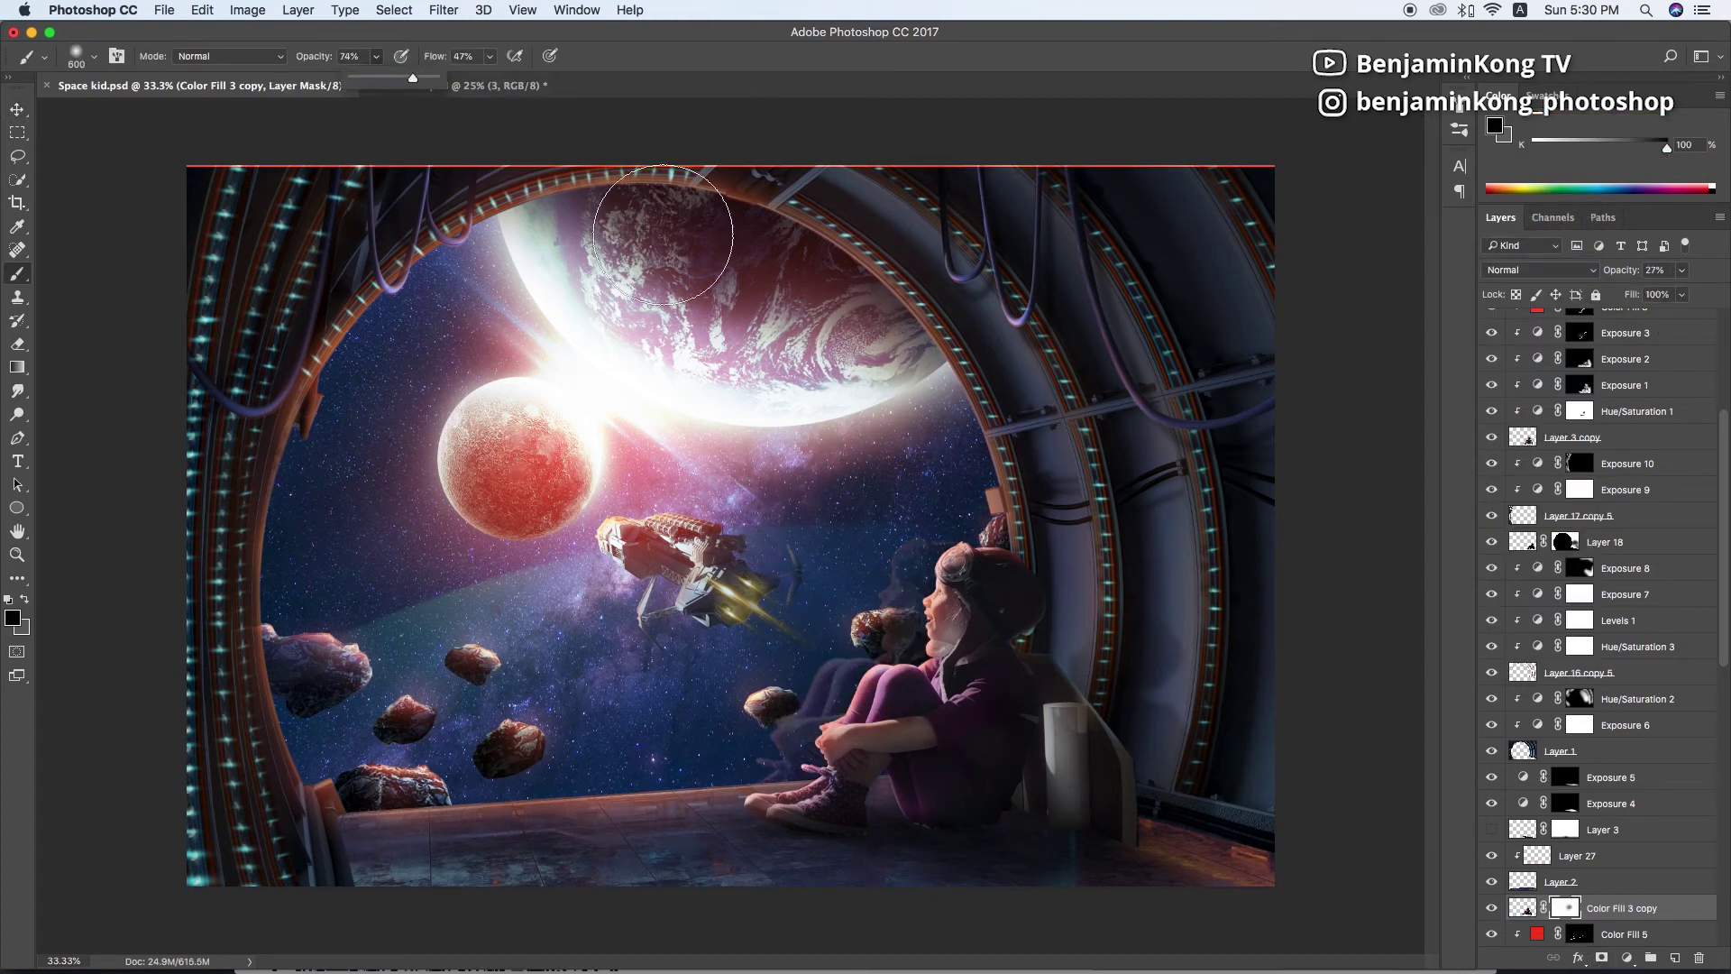
key("x")
left_click(1715, 186)
key("bracketleft")
key("bracketleft")
key("x")
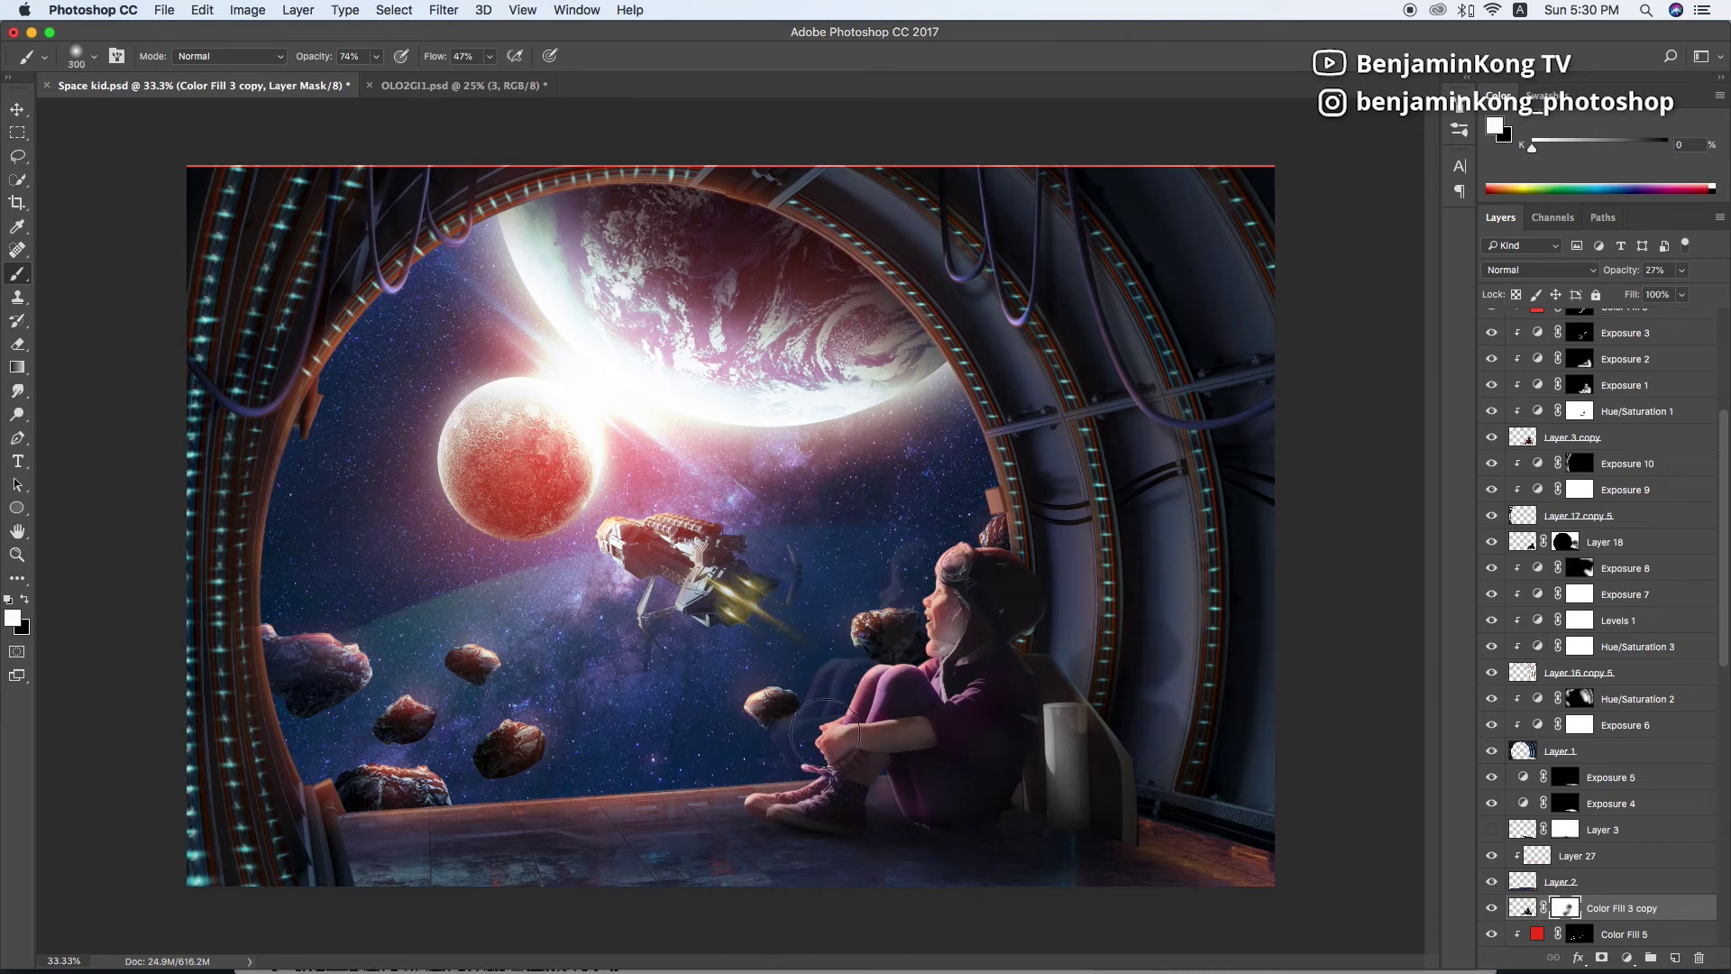
Blur the girl copy again and raise its opacity to about 36%
key("ctrl+2")
key("ctrl+alt+f")
key("Return")
left_click(1682, 269)
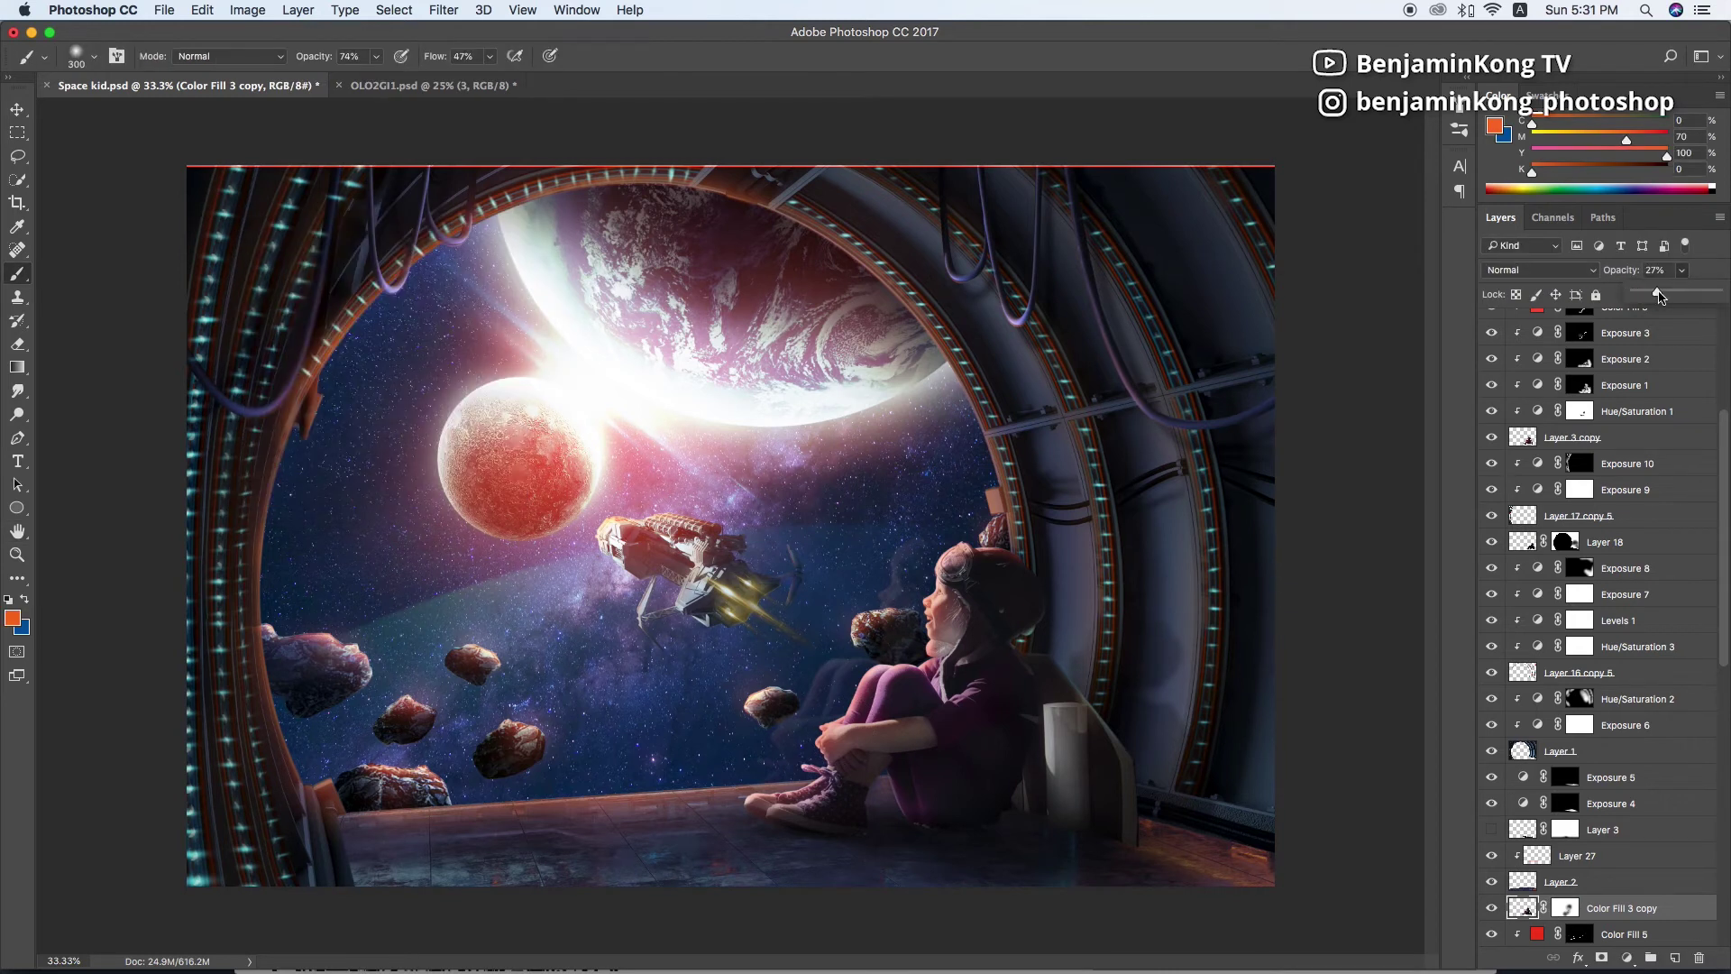
left_click_drag(1659, 295, 1664, 292)
key("v")
left_click(1618, 791)
left_click(1627, 635, "shift")
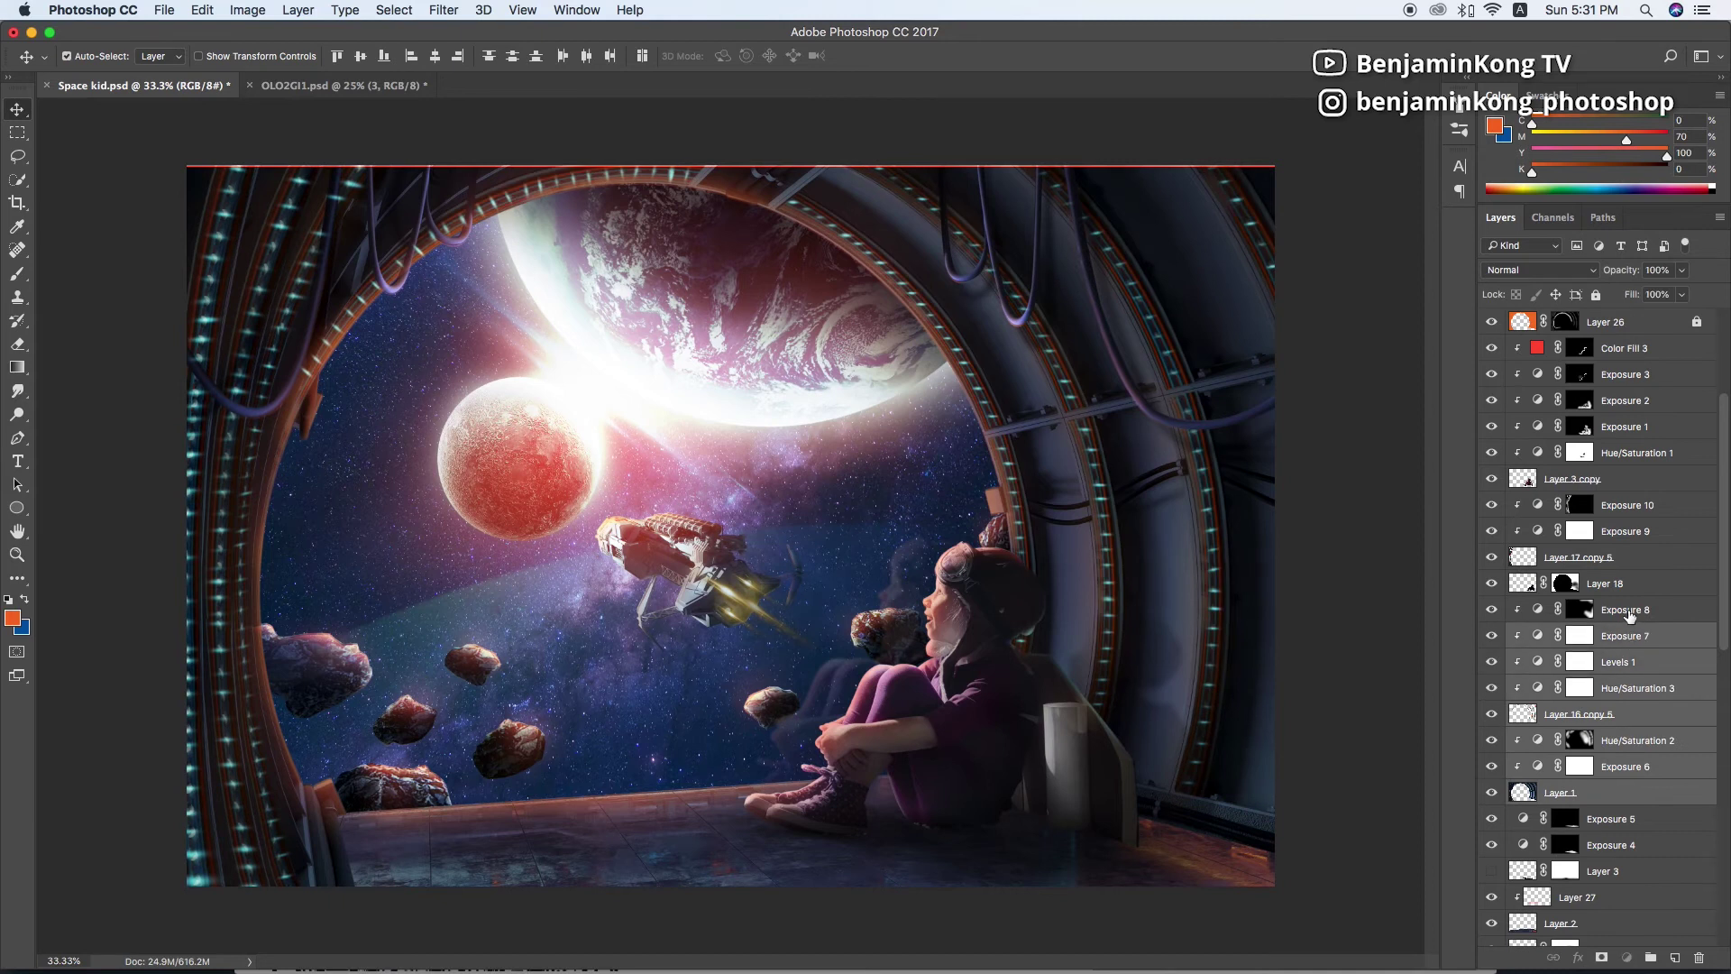
Stamp the selected layers into a merged copy and move it below Layer 2
left_click(1623, 531, "shift")
scroll(1605, 541, "up", 4)
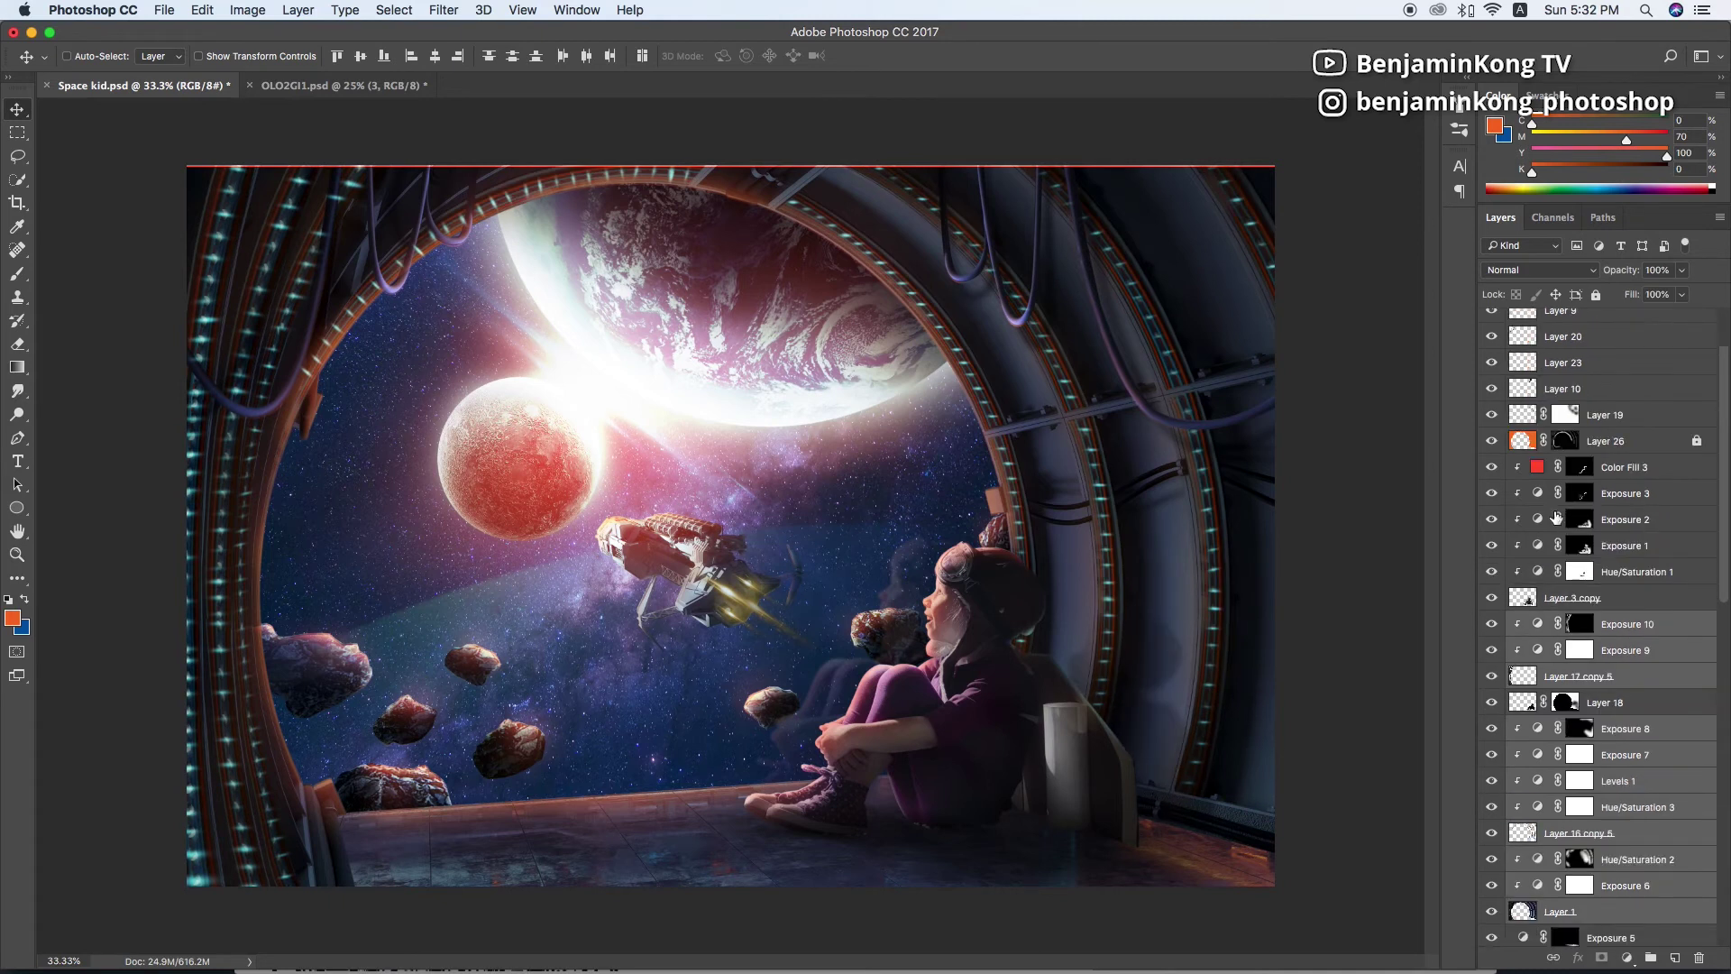
left_click(1609, 321, "ctrl")
key("ctrl+alt+e")
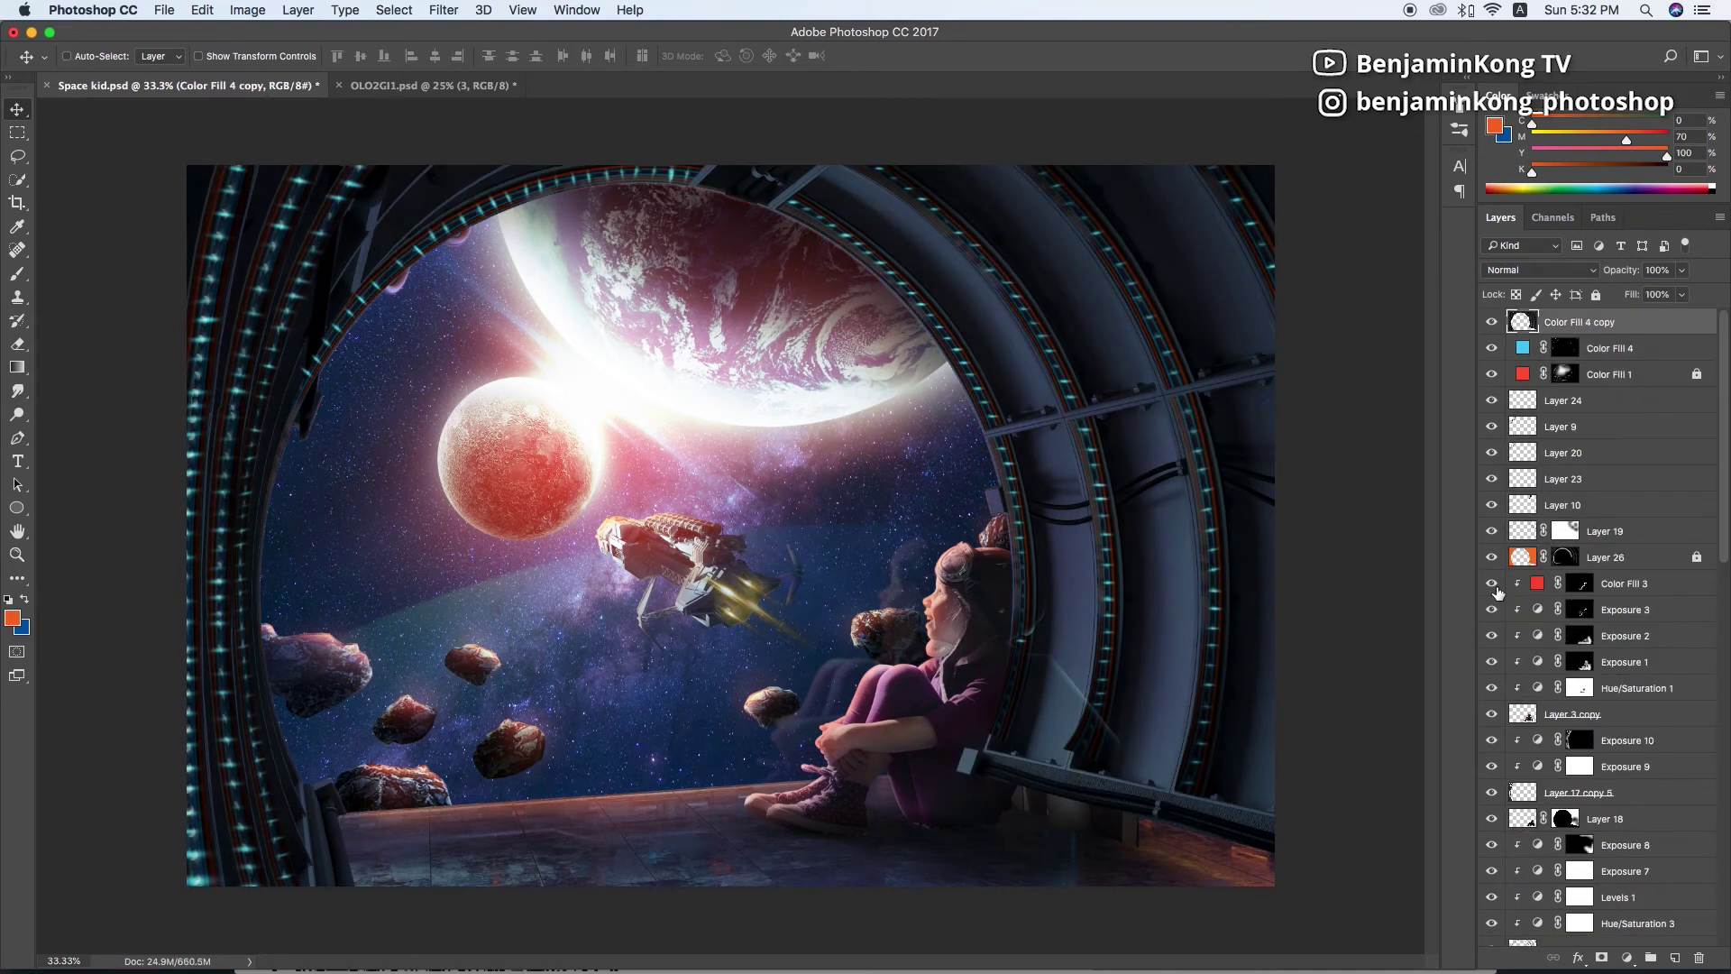
left_click_drag(1586, 322, 1578, 740)
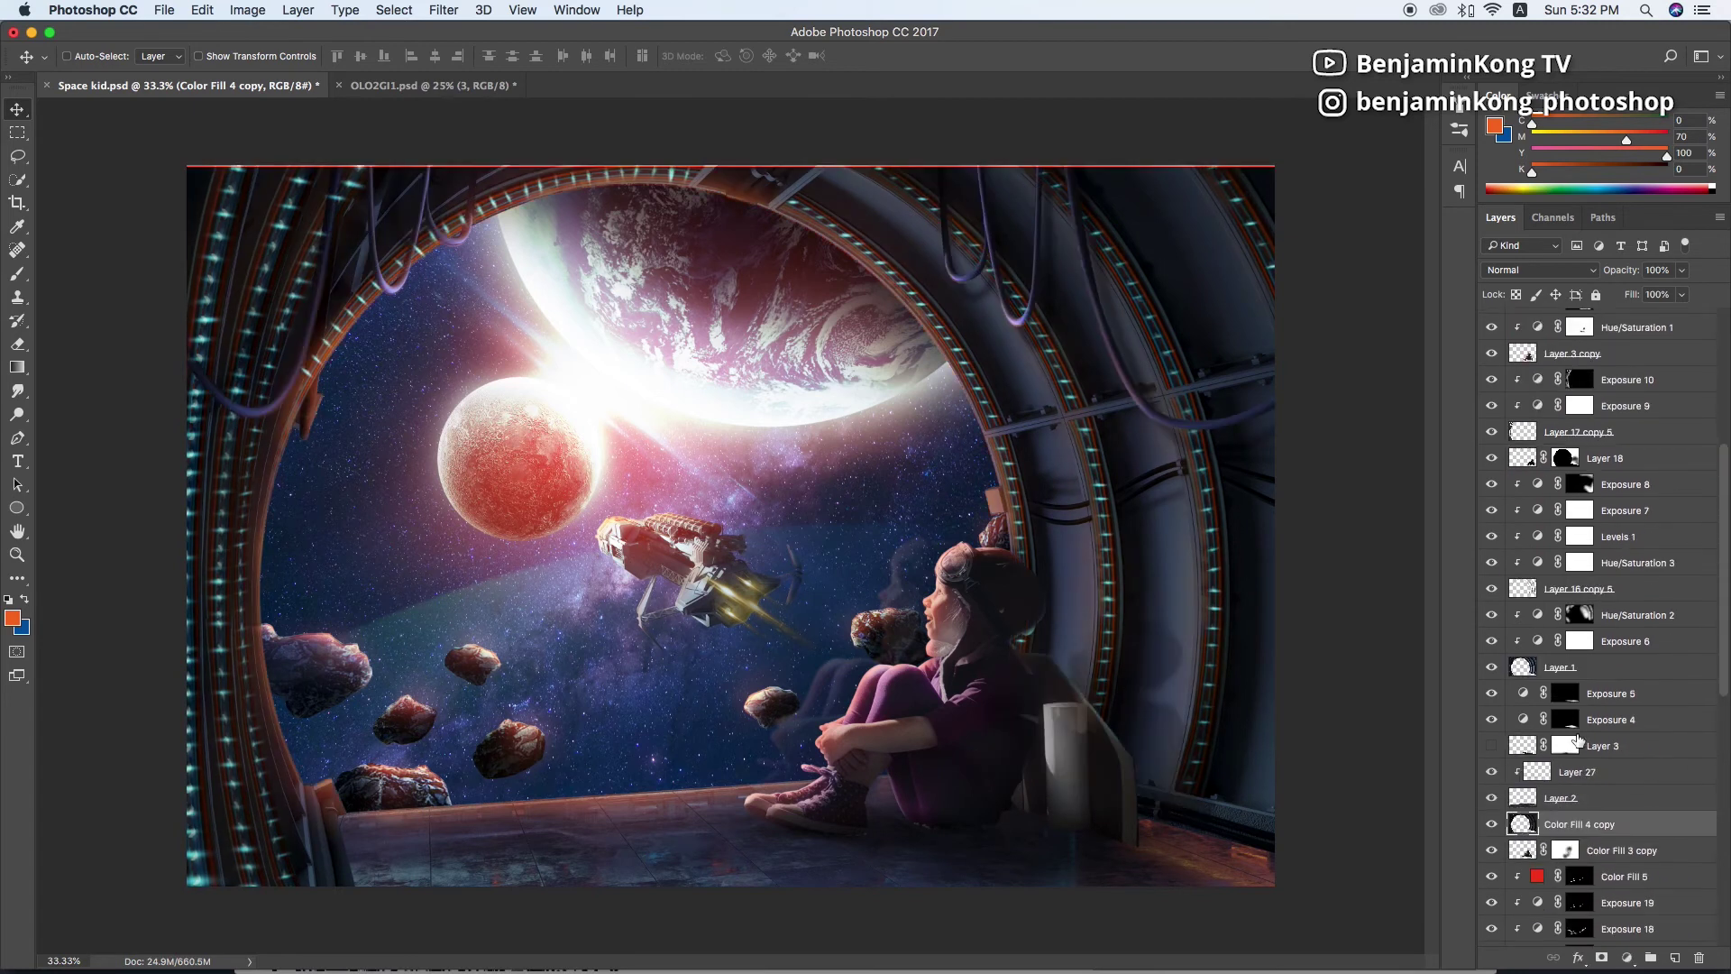
Scale the merged copy down to about 82% of its size
key("ctrl+t")
left_click_drag(1325, 919, 1262, 865)
key("super+minus")
left_click_drag(984, 291, 978, 290)
key("Return")
key("super+plus")
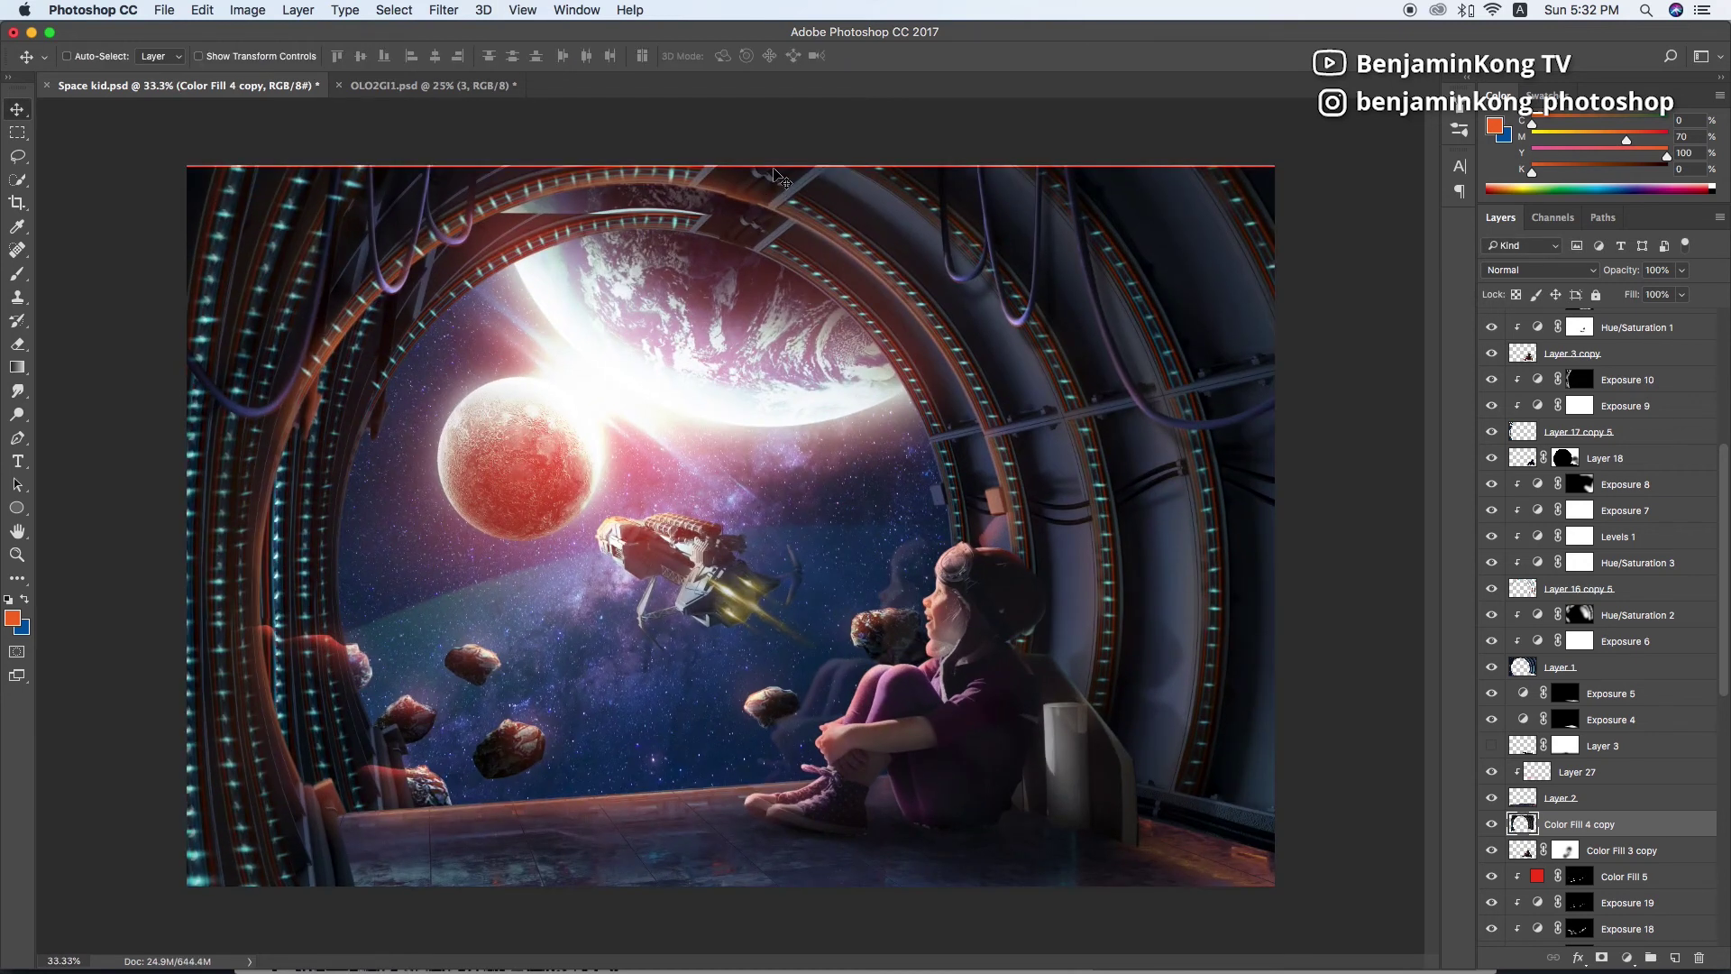
Blur the merged copy and add a mask, ready to paint in black
left_click(1539, 269)
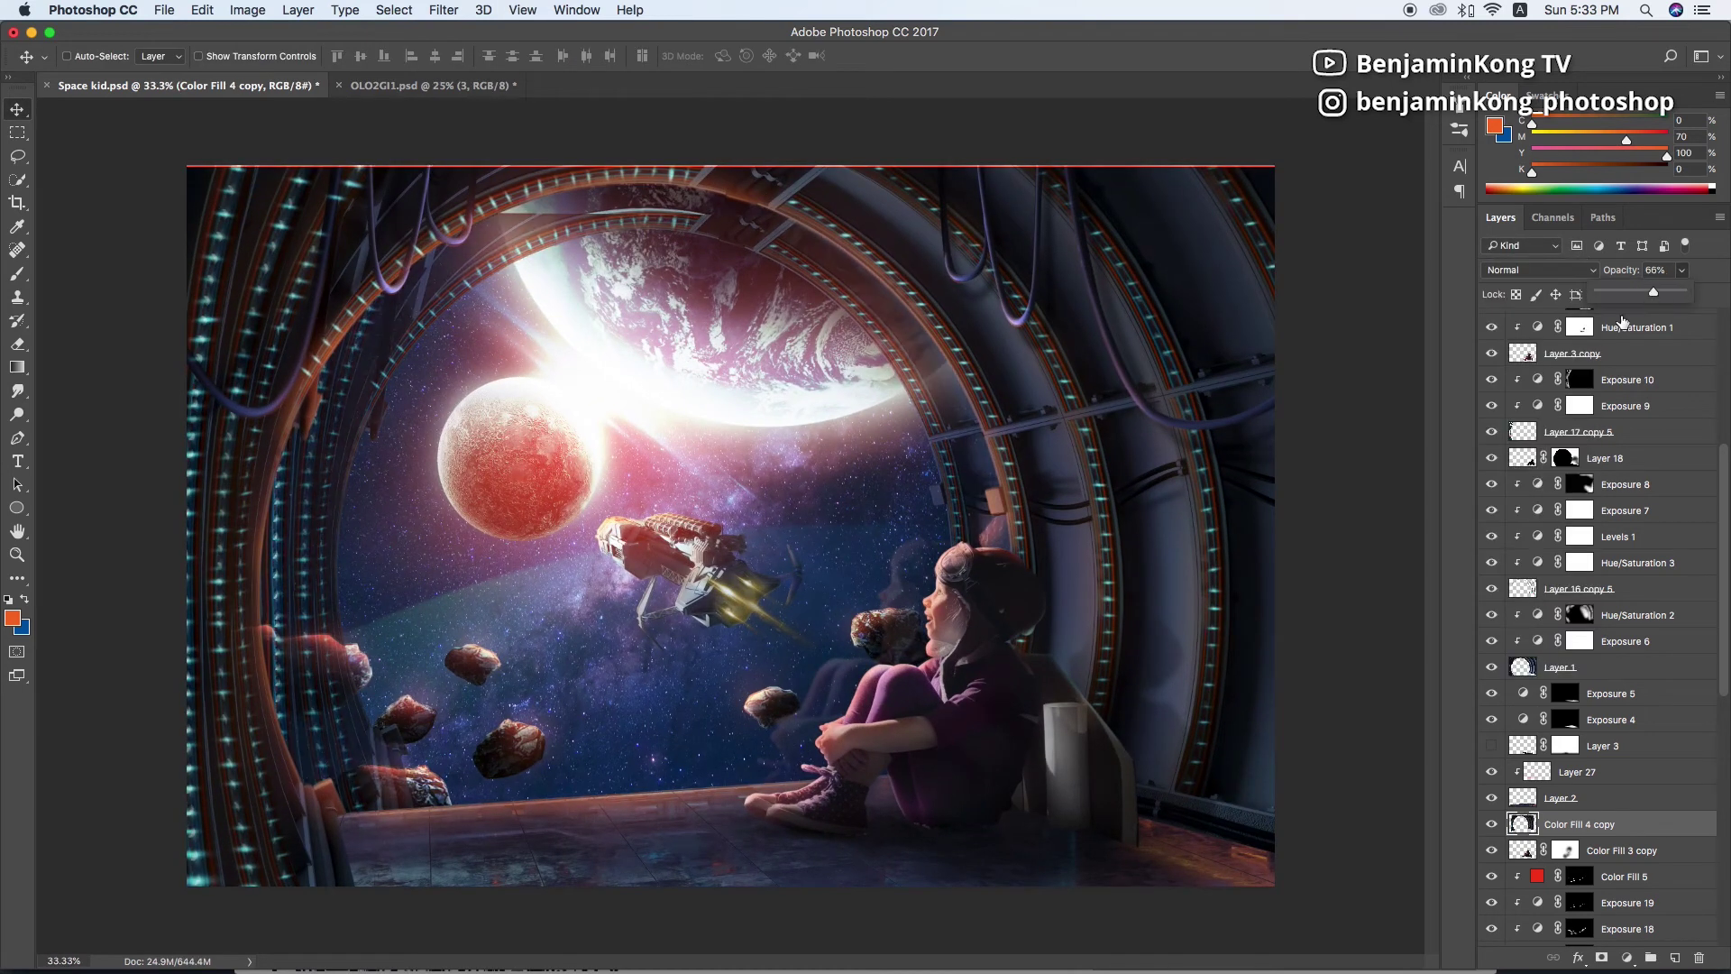
key("super+alt+f")
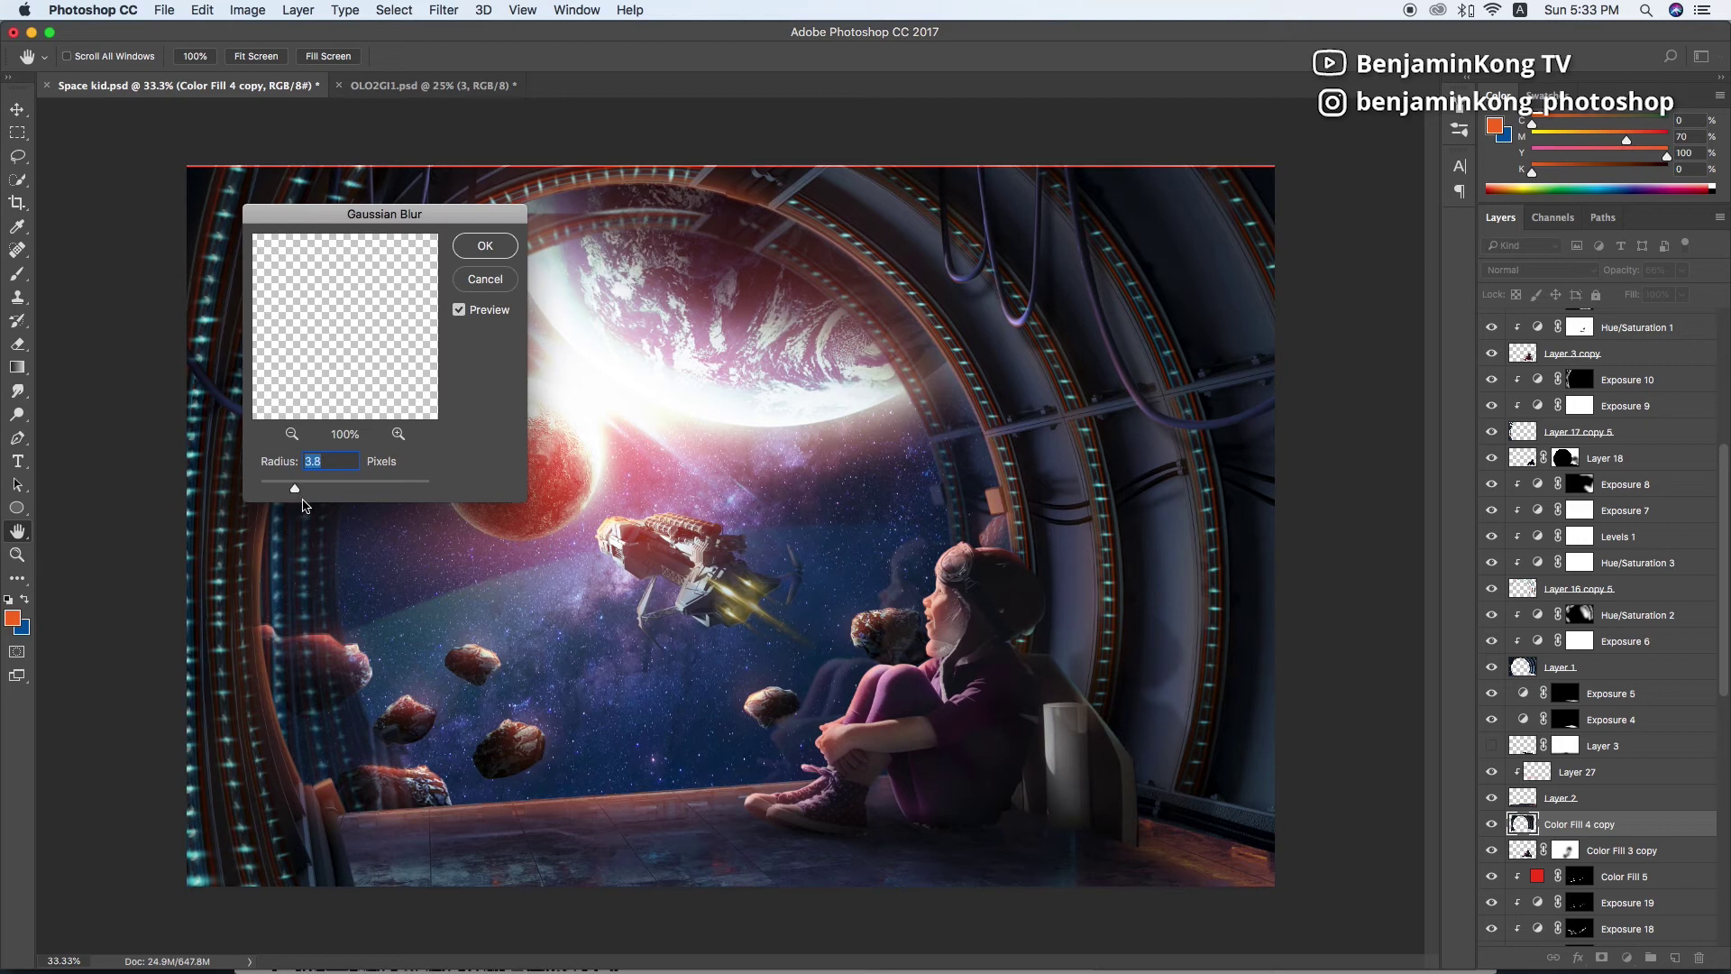
key("Return")
left_click(1601, 957)
key("d")
key("b")
key("x")
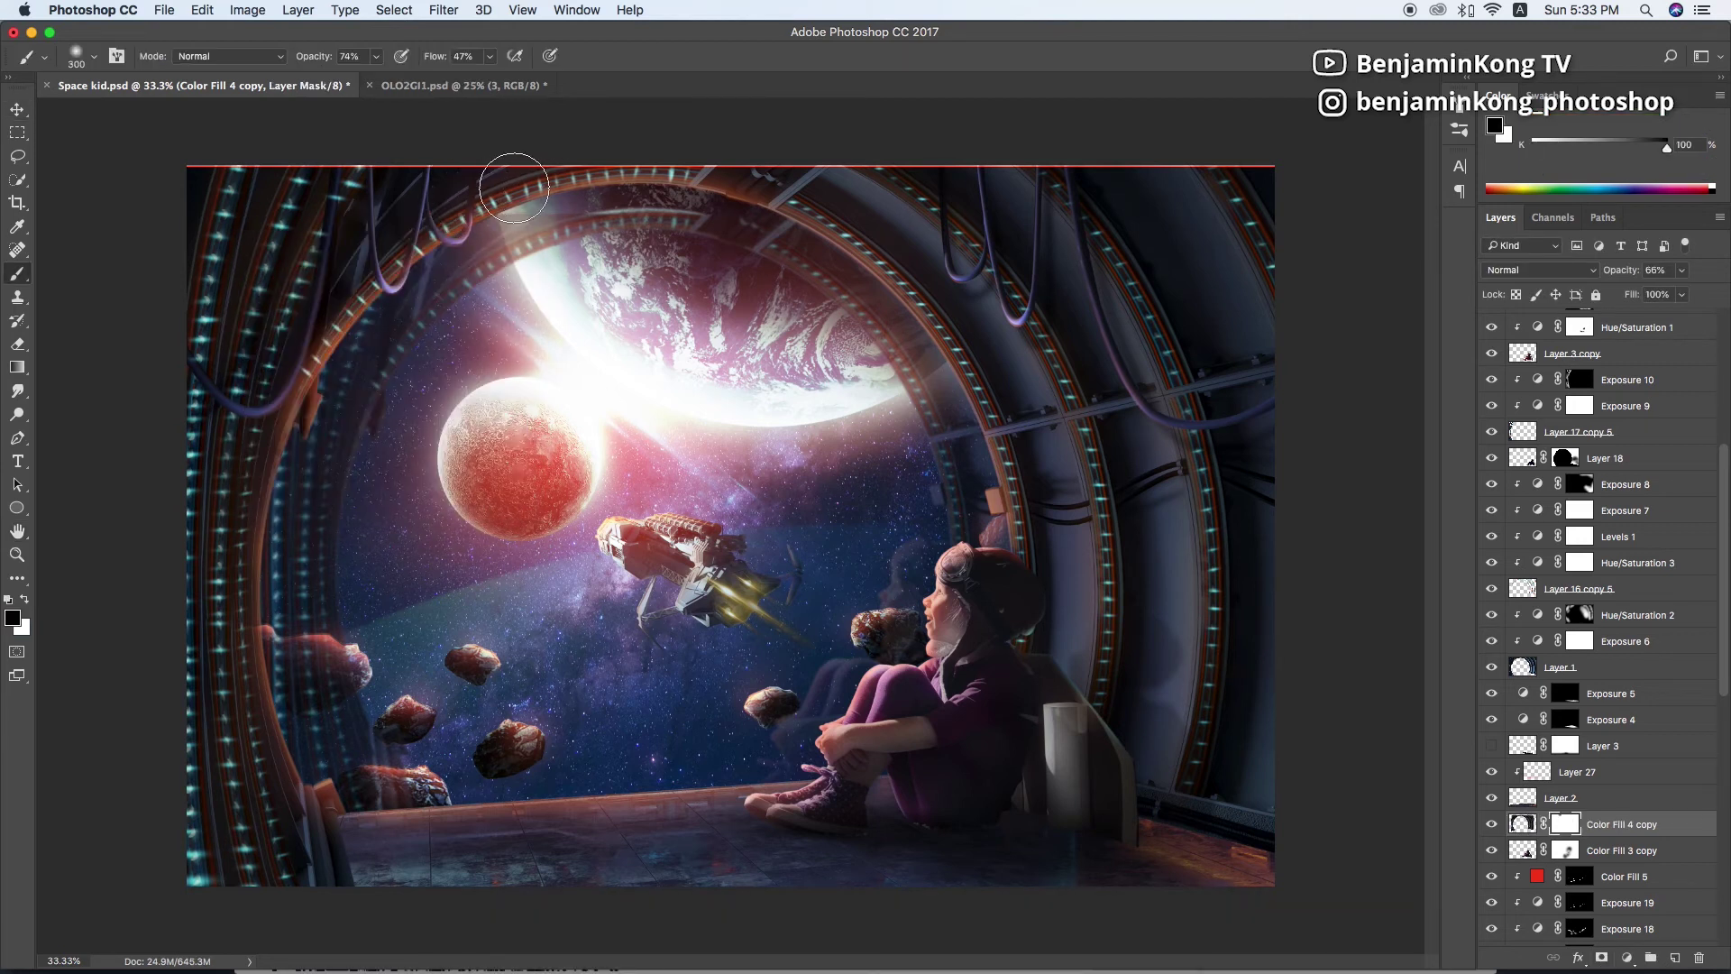
key("bracketright")
key("bracketright")
Mask out the copy along the left window rim, near the girl's head and across the floor
left_click_drag(275, 343, 302, 758)
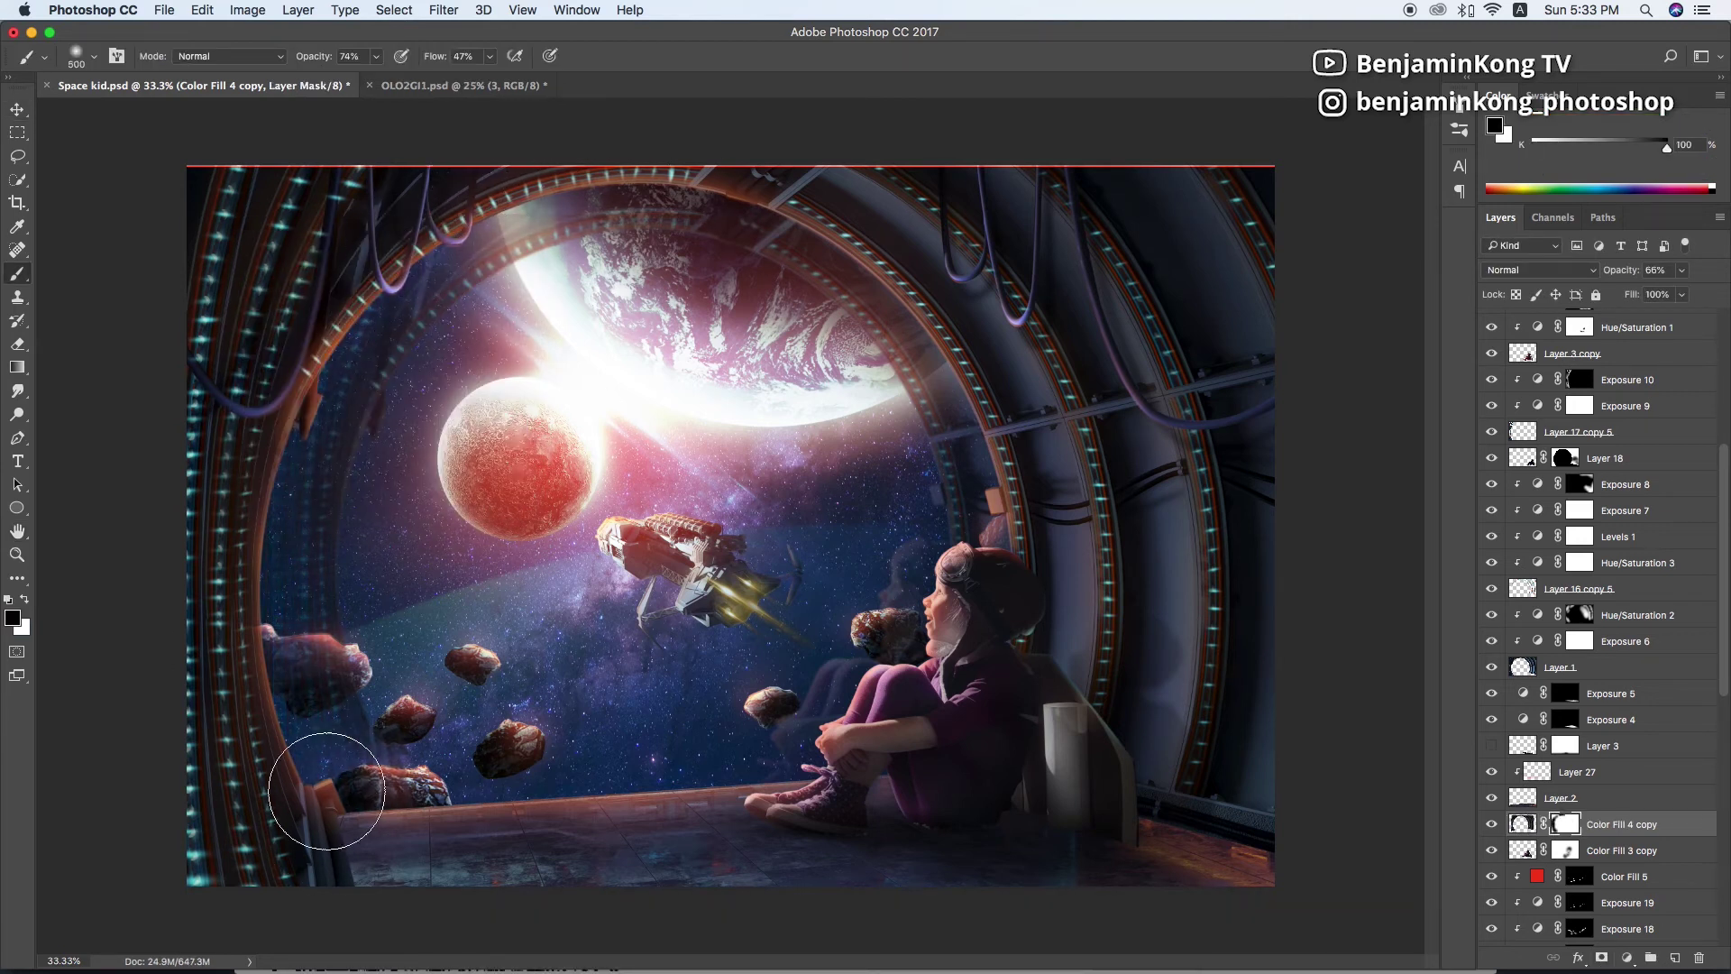
left_click_drag(767, 271, 947, 414)
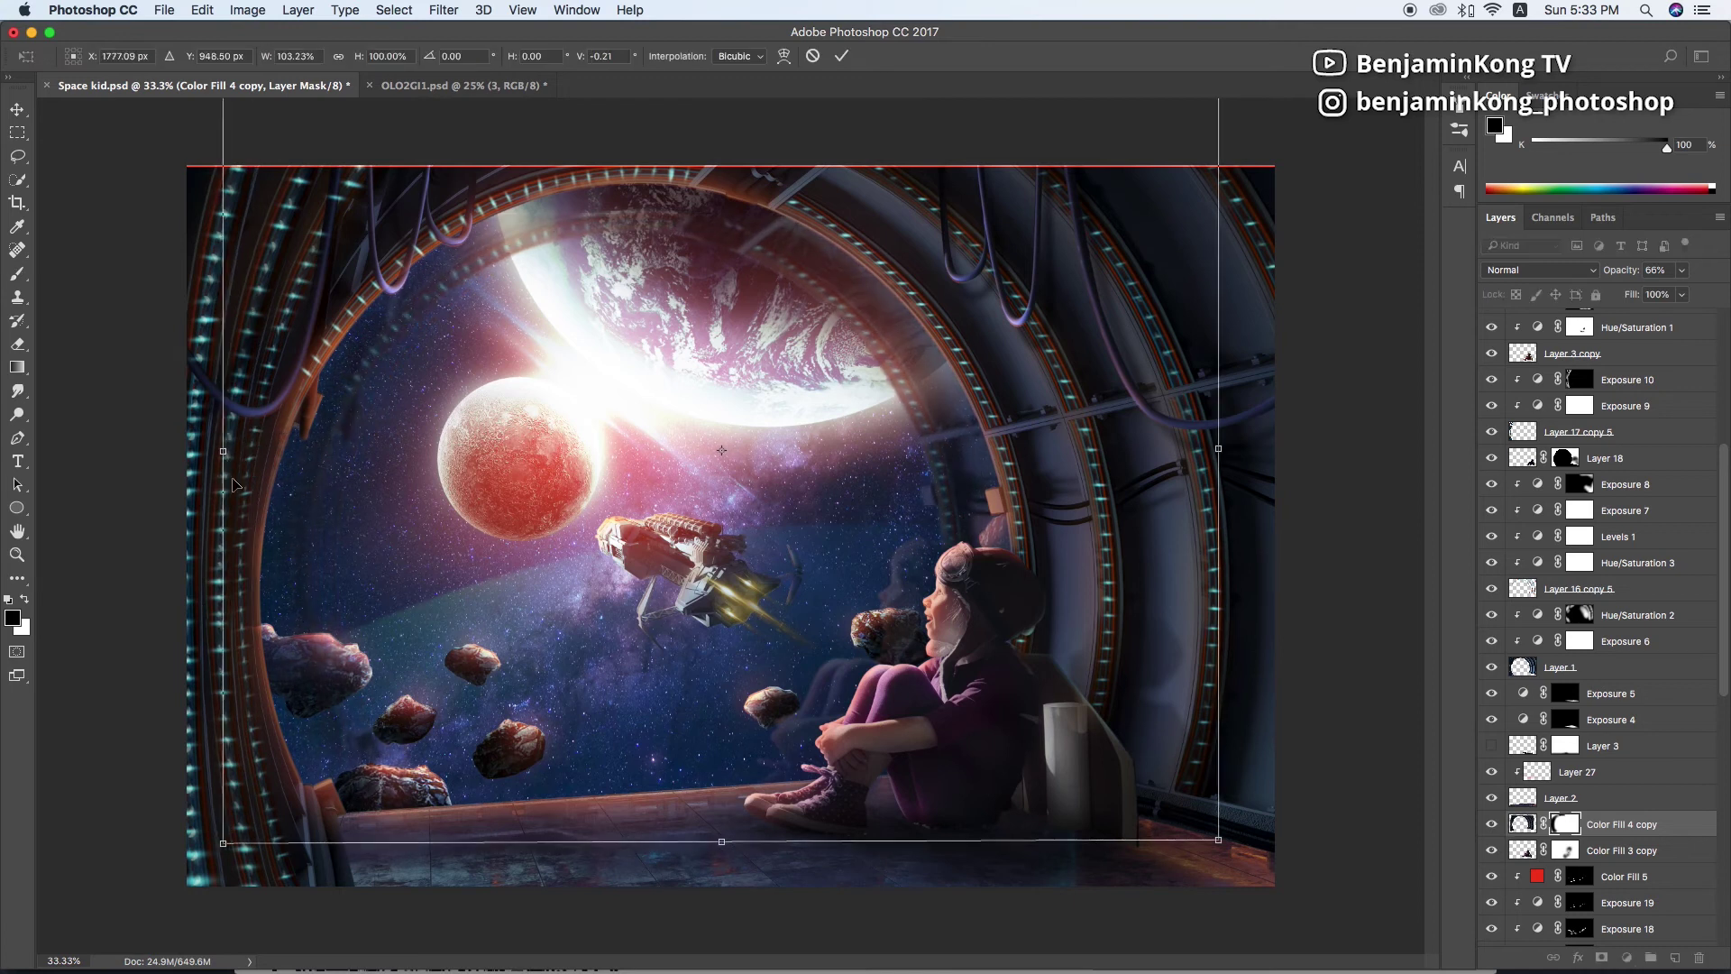
key("ctrl+minus")
key("bracketright")
key("bracketright")
key("bracketright")
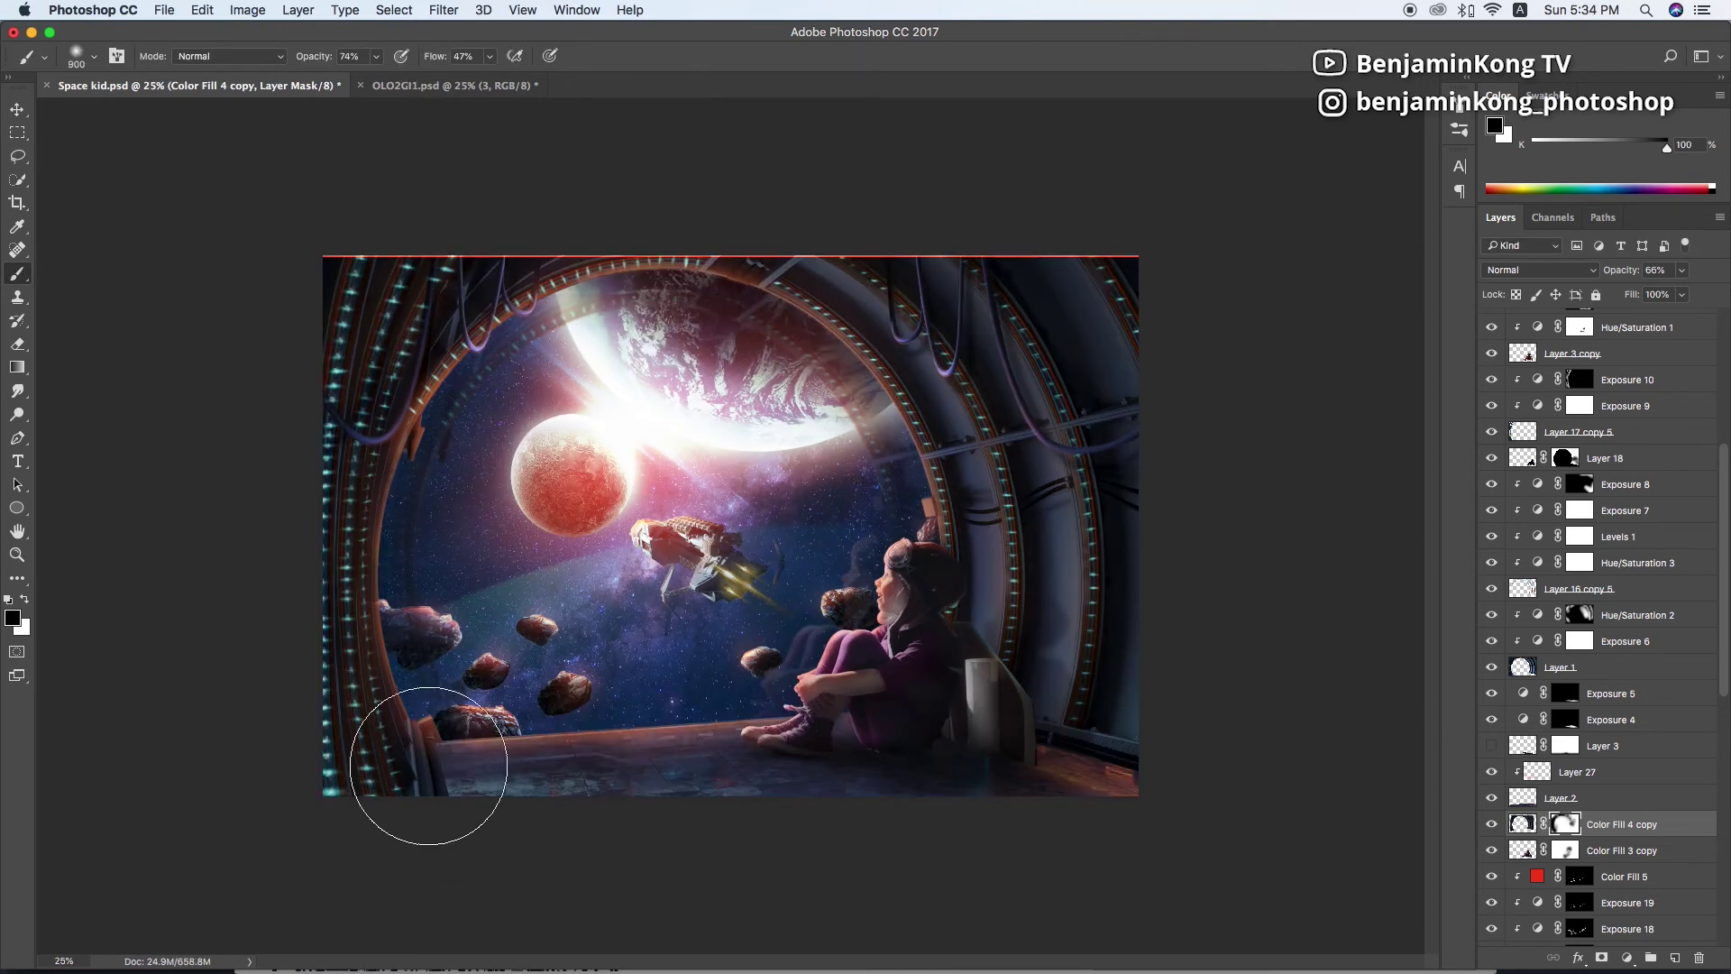
left_click_drag(521, 734, 773, 758)
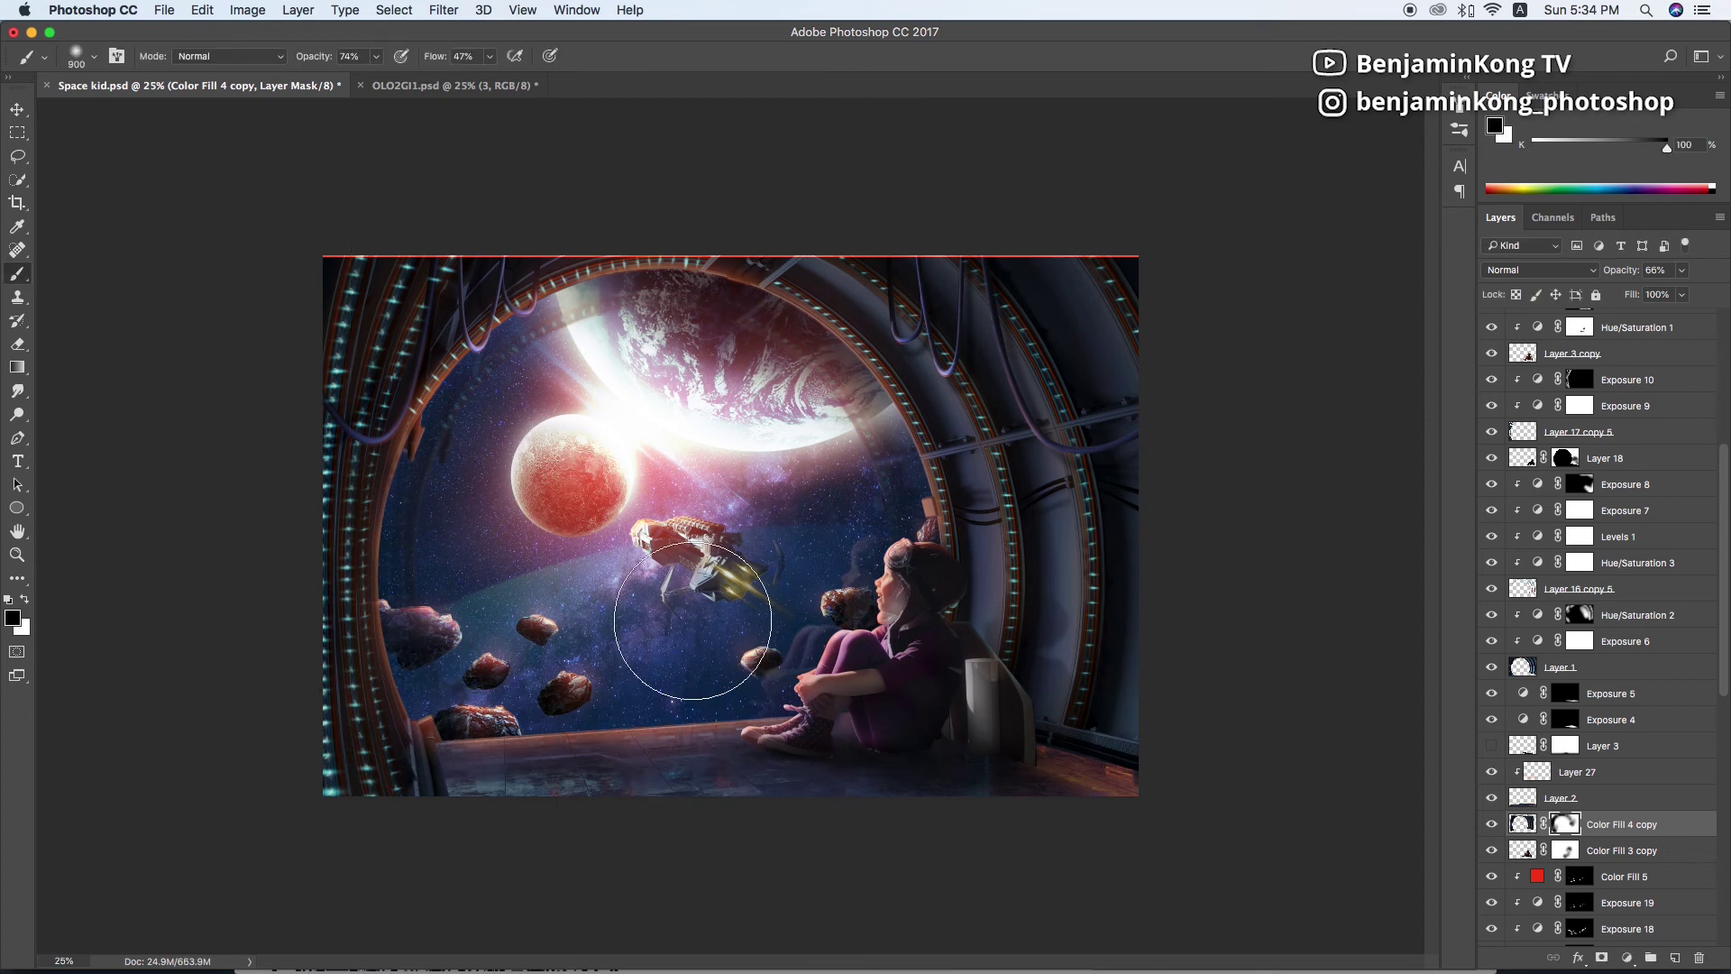
key("x")
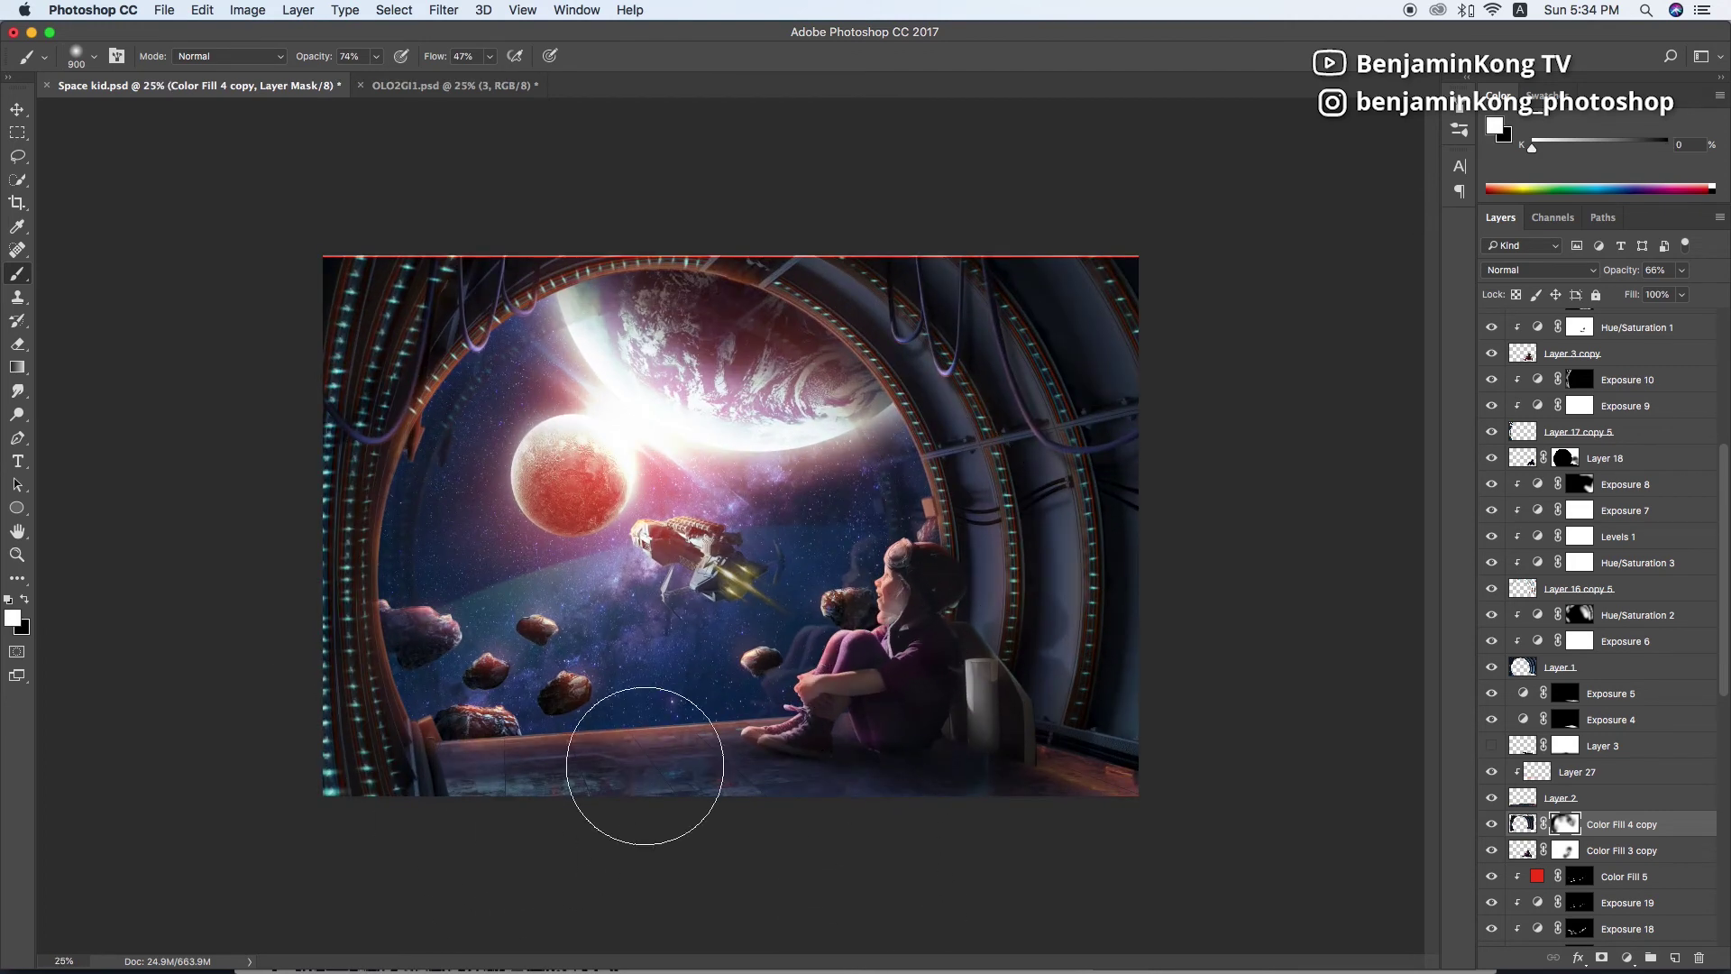
left_click_drag(1588, 772, 1590, 826)
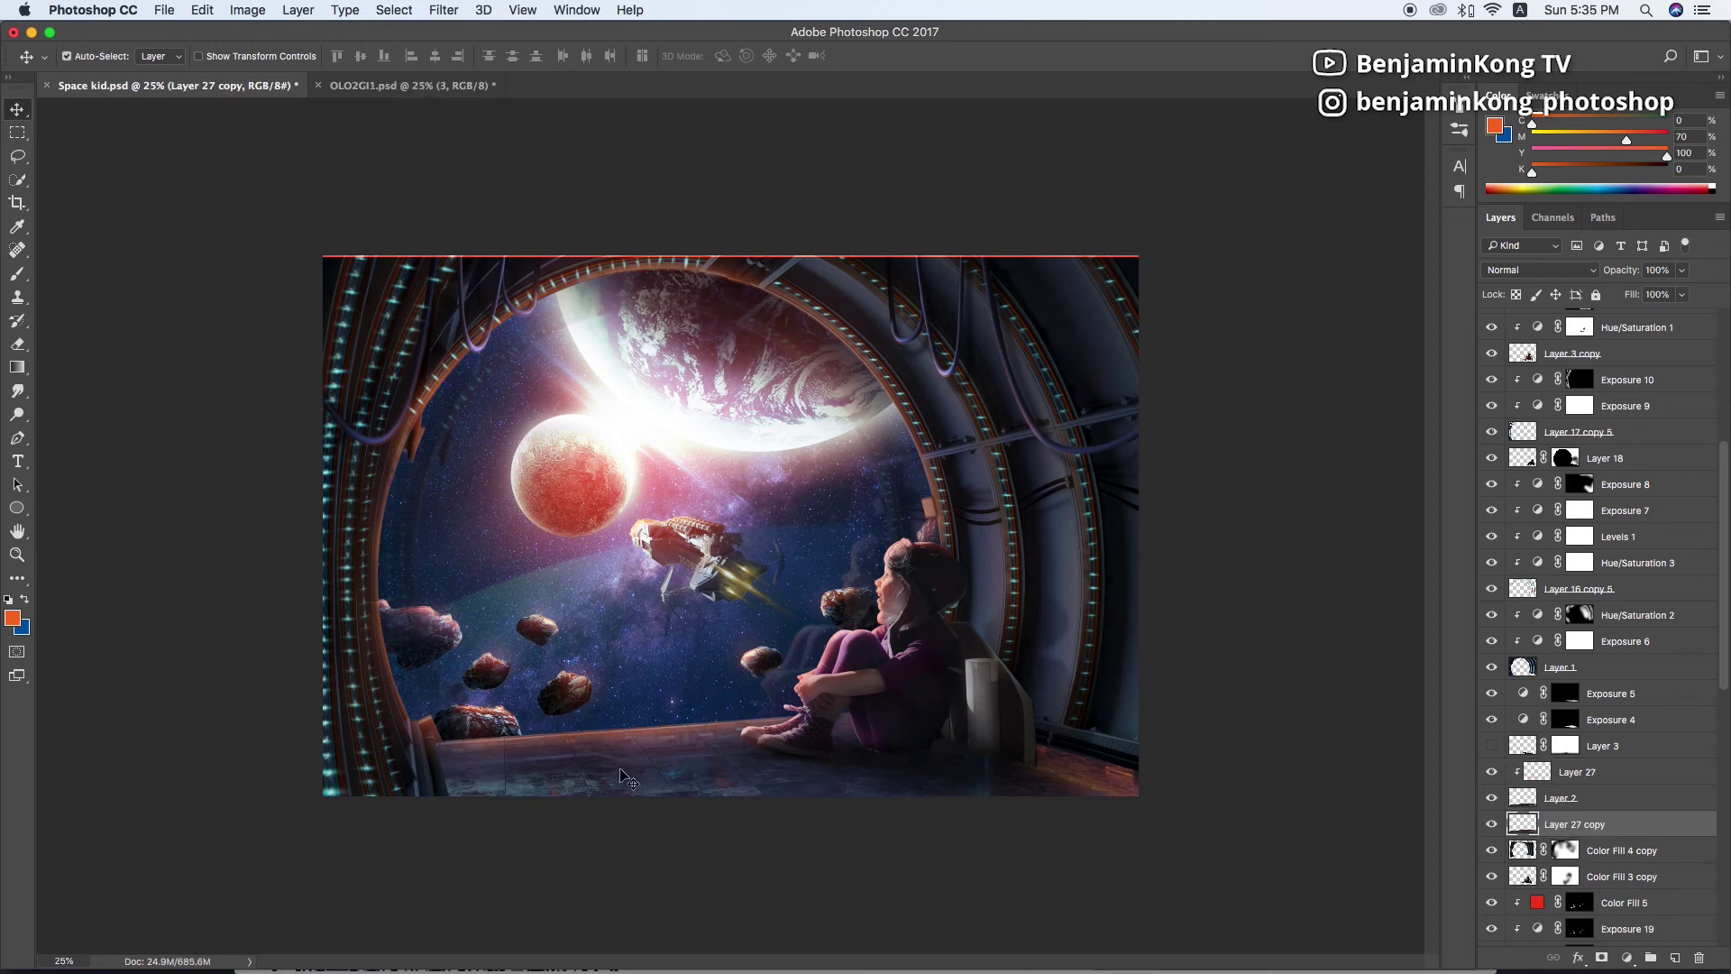
Flip and skew Layer 27 copy so it lies flat across the floor
key("ctrl+t")
left_click_drag(1281, 801, 1220, 673)
left_click_drag(684, 740, 664, 697)
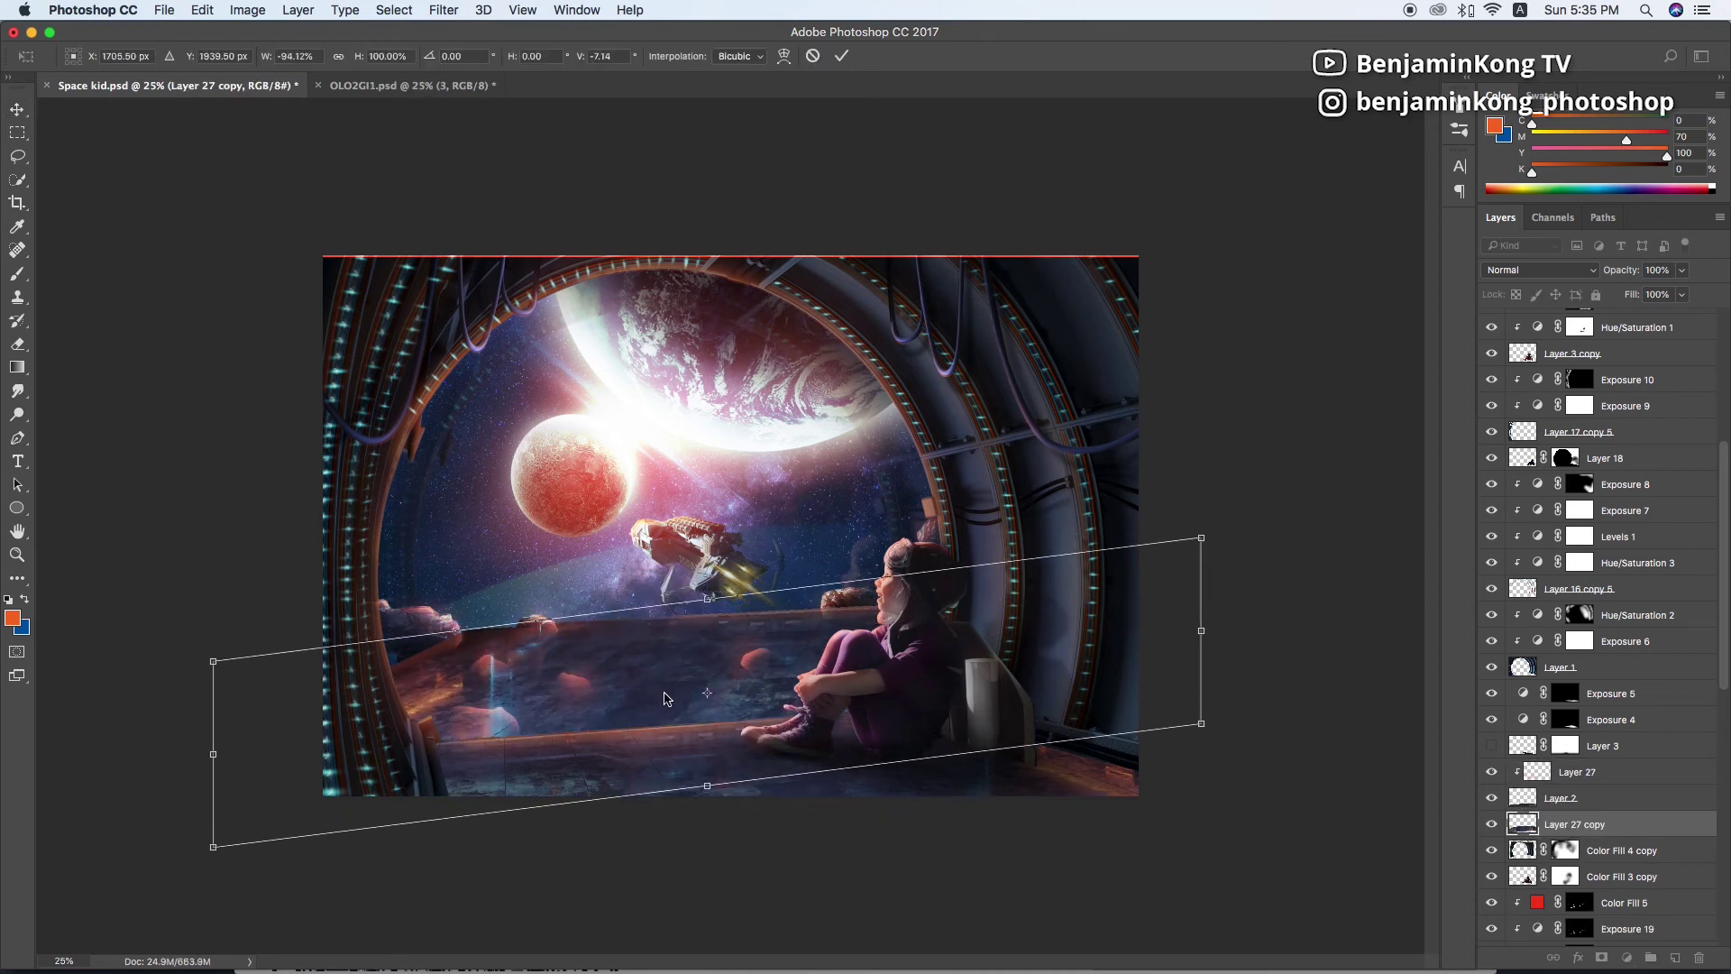
mouse_move(1201, 630)
left_mouse_down()
mouse_move(1161, 631)
mouse_move(1162, 566)
left_mouse_up()
key("Return")
key("ctrl+t")
mouse_move(505, 599)
left_mouse_down()
mouse_move(494, 578)
mouse_move(706, 551)
left_mouse_up()
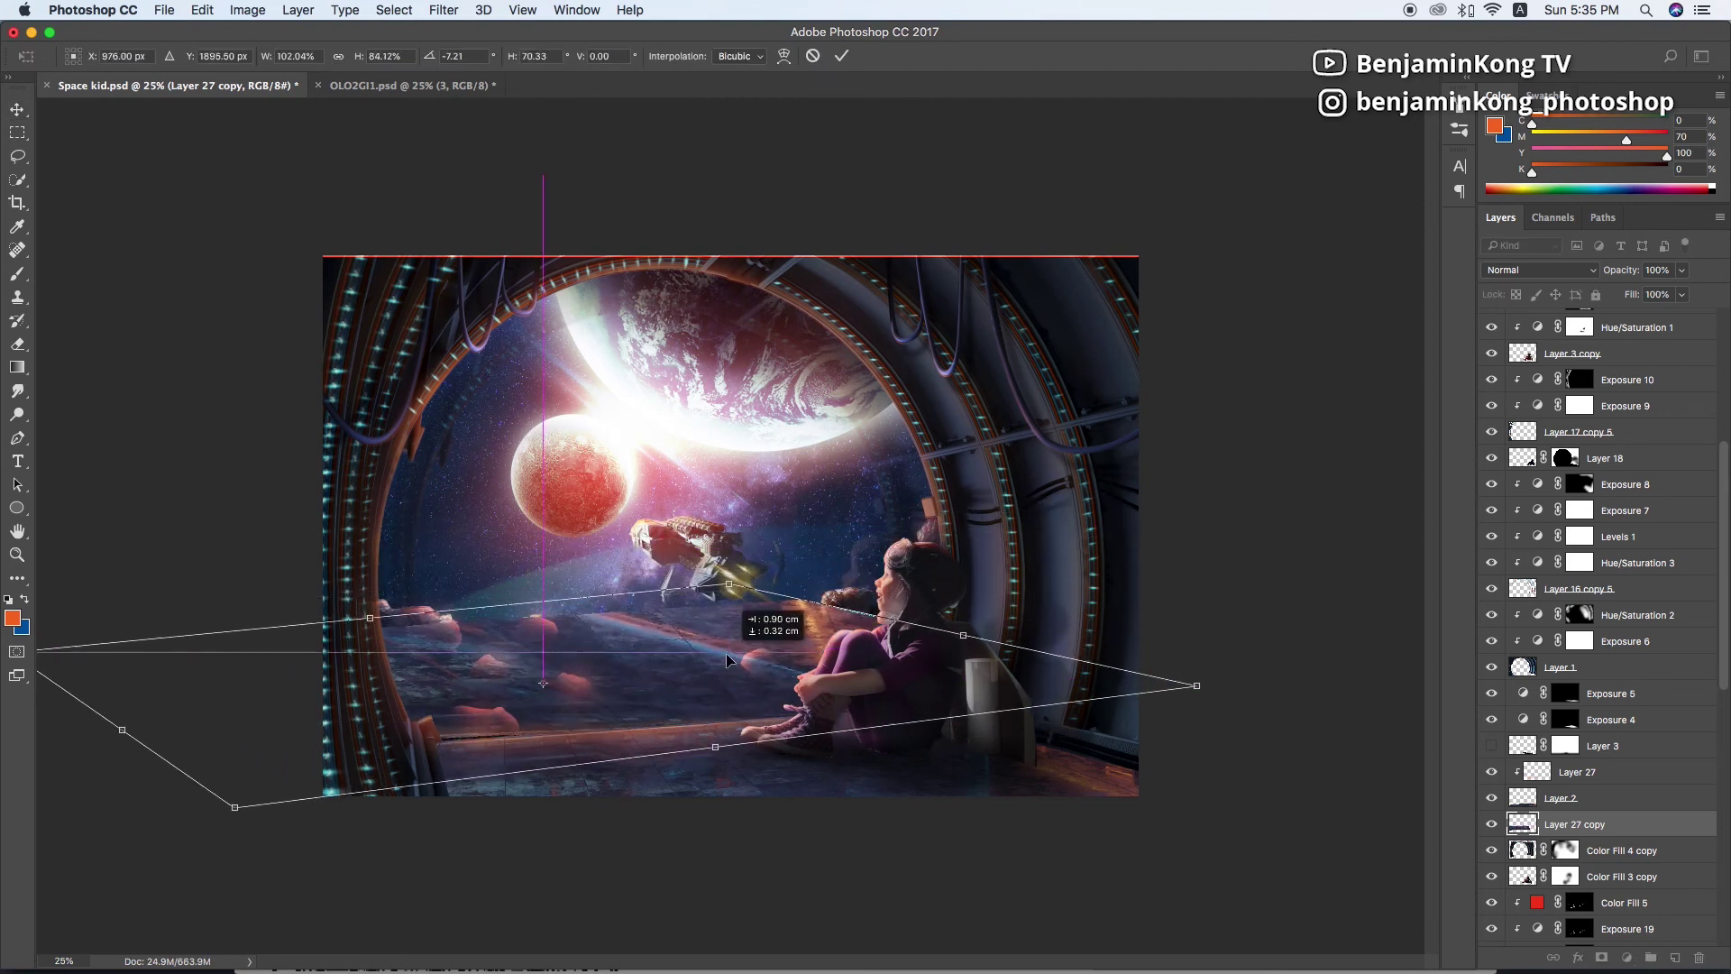
key("Return")
Add a mask, fade the reflection out with a gradient, and lower its opacity
left_click(1602, 957)
key("g")
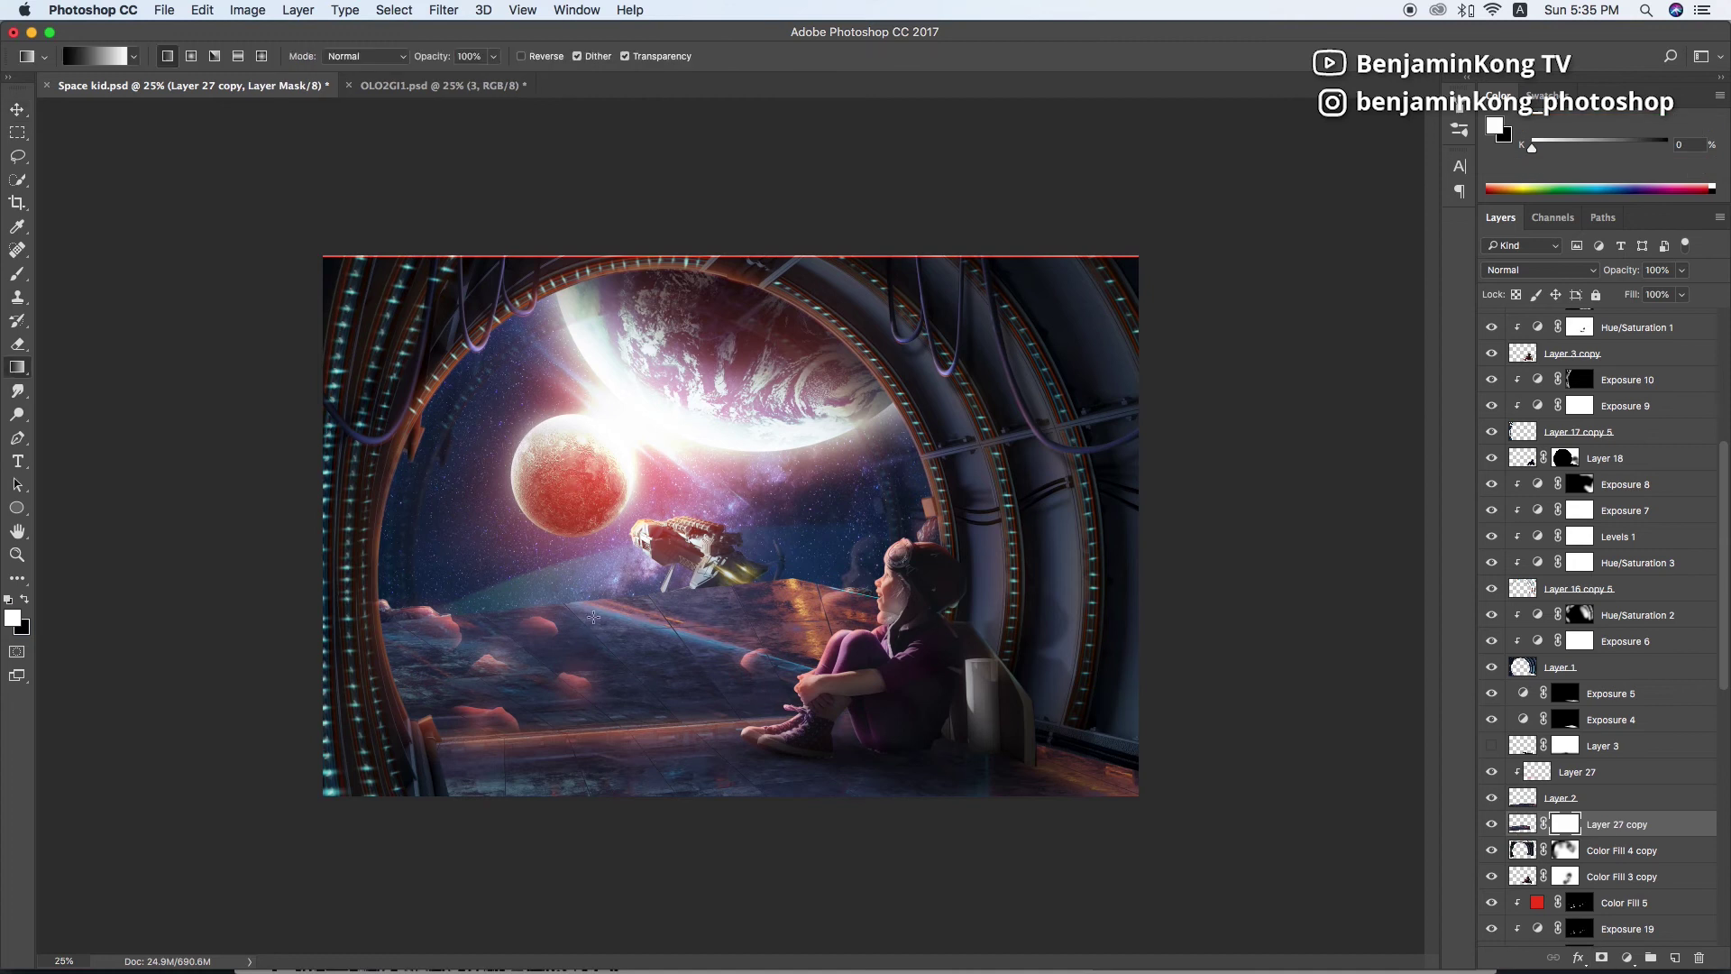
left_click_drag(685, 721, 716, 622)
left_click(1542, 270)
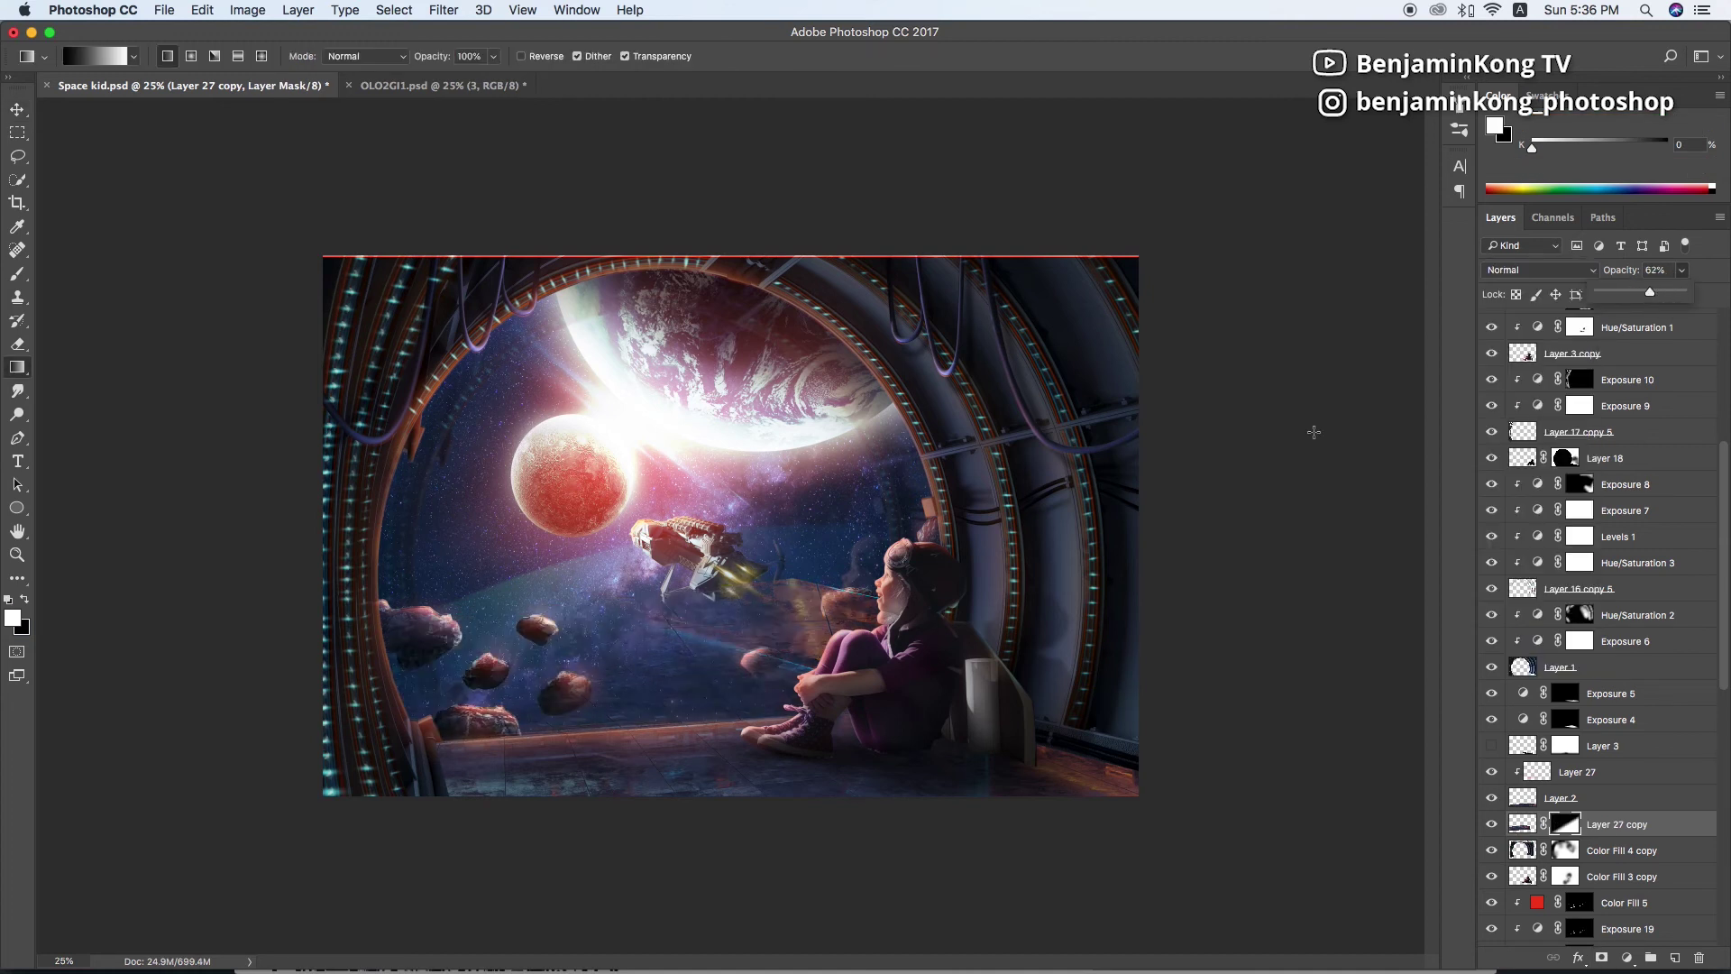
Brush the floor reflection away around the girl on its mask
key("b")
key("x")
left_click_drag(859, 587, 748, 568)
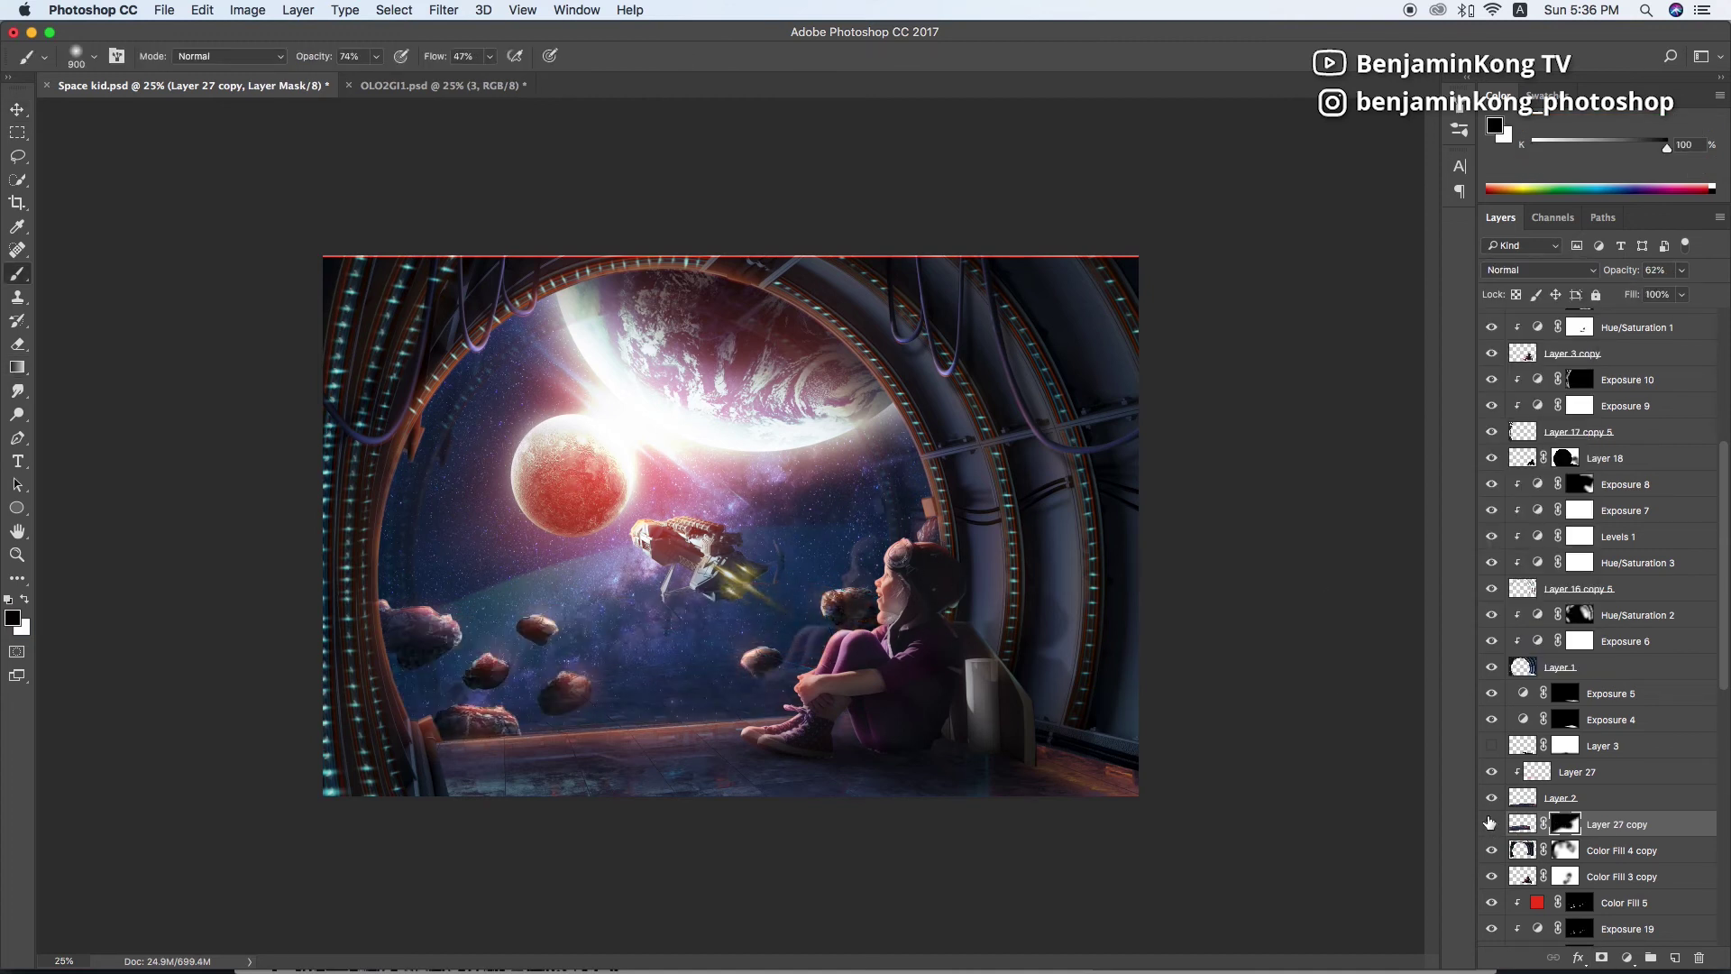
key("bracketleft")
key("bracketleft")
key("bracketleft")
key("x")
key("bracketright")
key("bracketright")
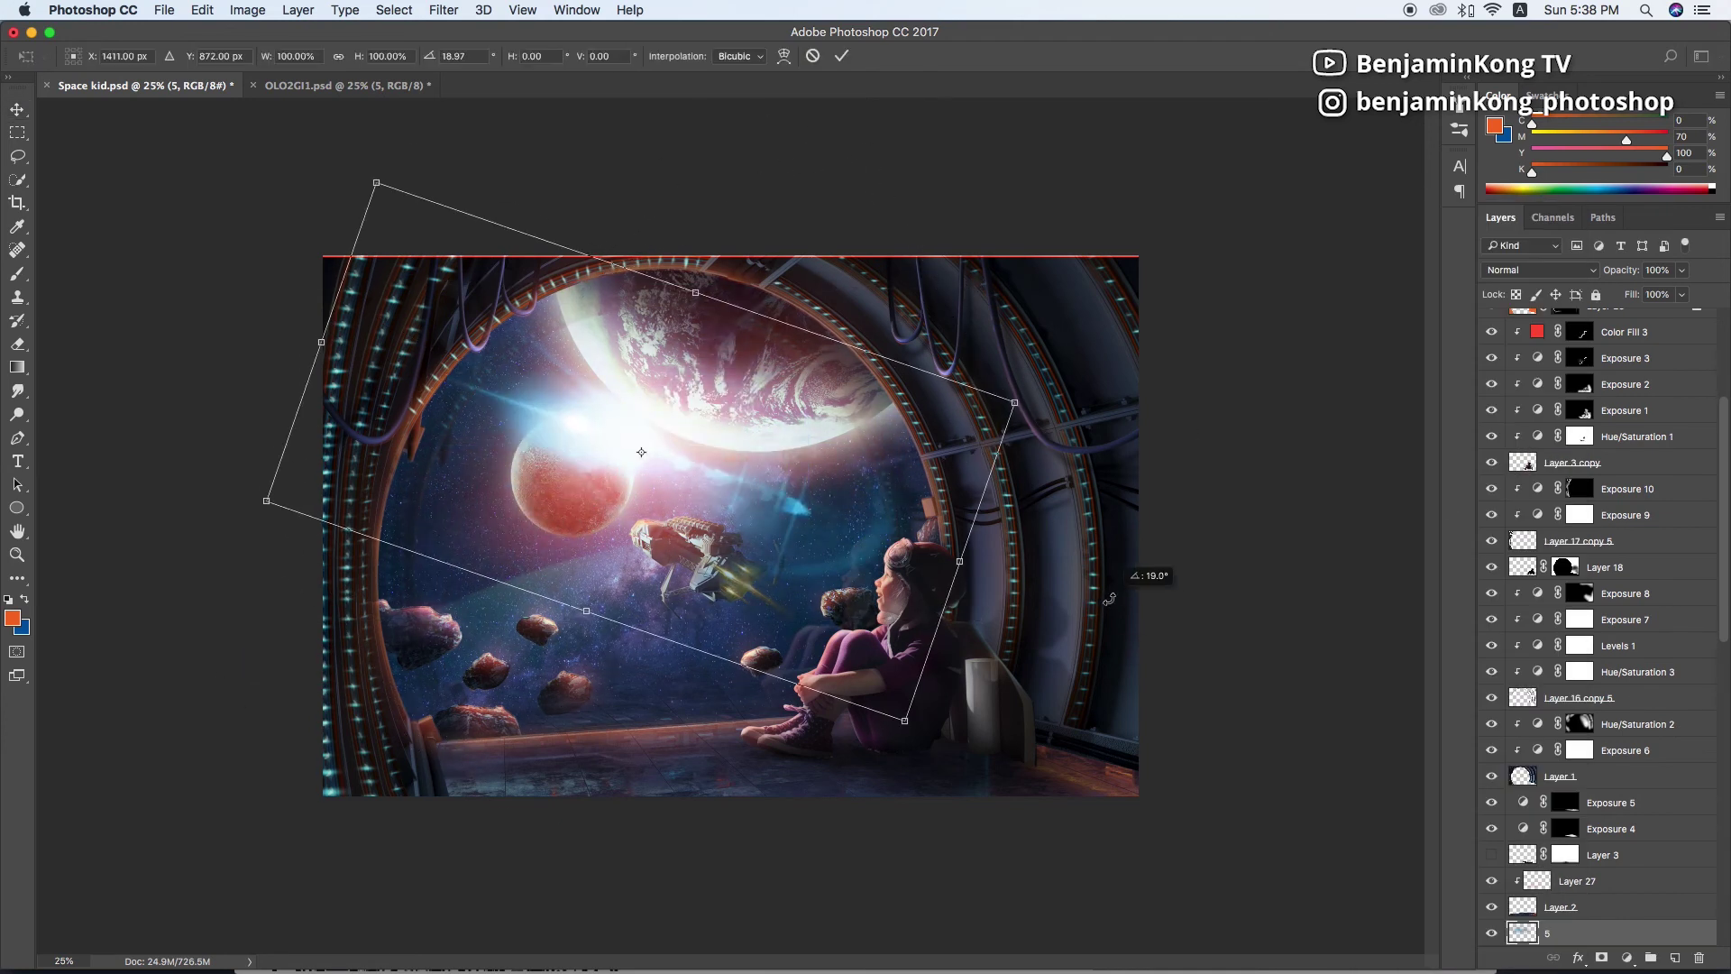
Rotate layer 5's glow and position it over the spaceship
mouse_move(747, 377)
left_mouse_down()
mouse_move(478, 243)
mouse_move(505, 297)
left_mouse_up()
key("Return")
mouse_move(523, 360)
left_mouse_down()
mouse_move(551, 395)
mouse_move(767, 341)
left_mouse_up()
key("ctrl+t")
left_click_drag(541, 136, 494, 14)
key("Return")
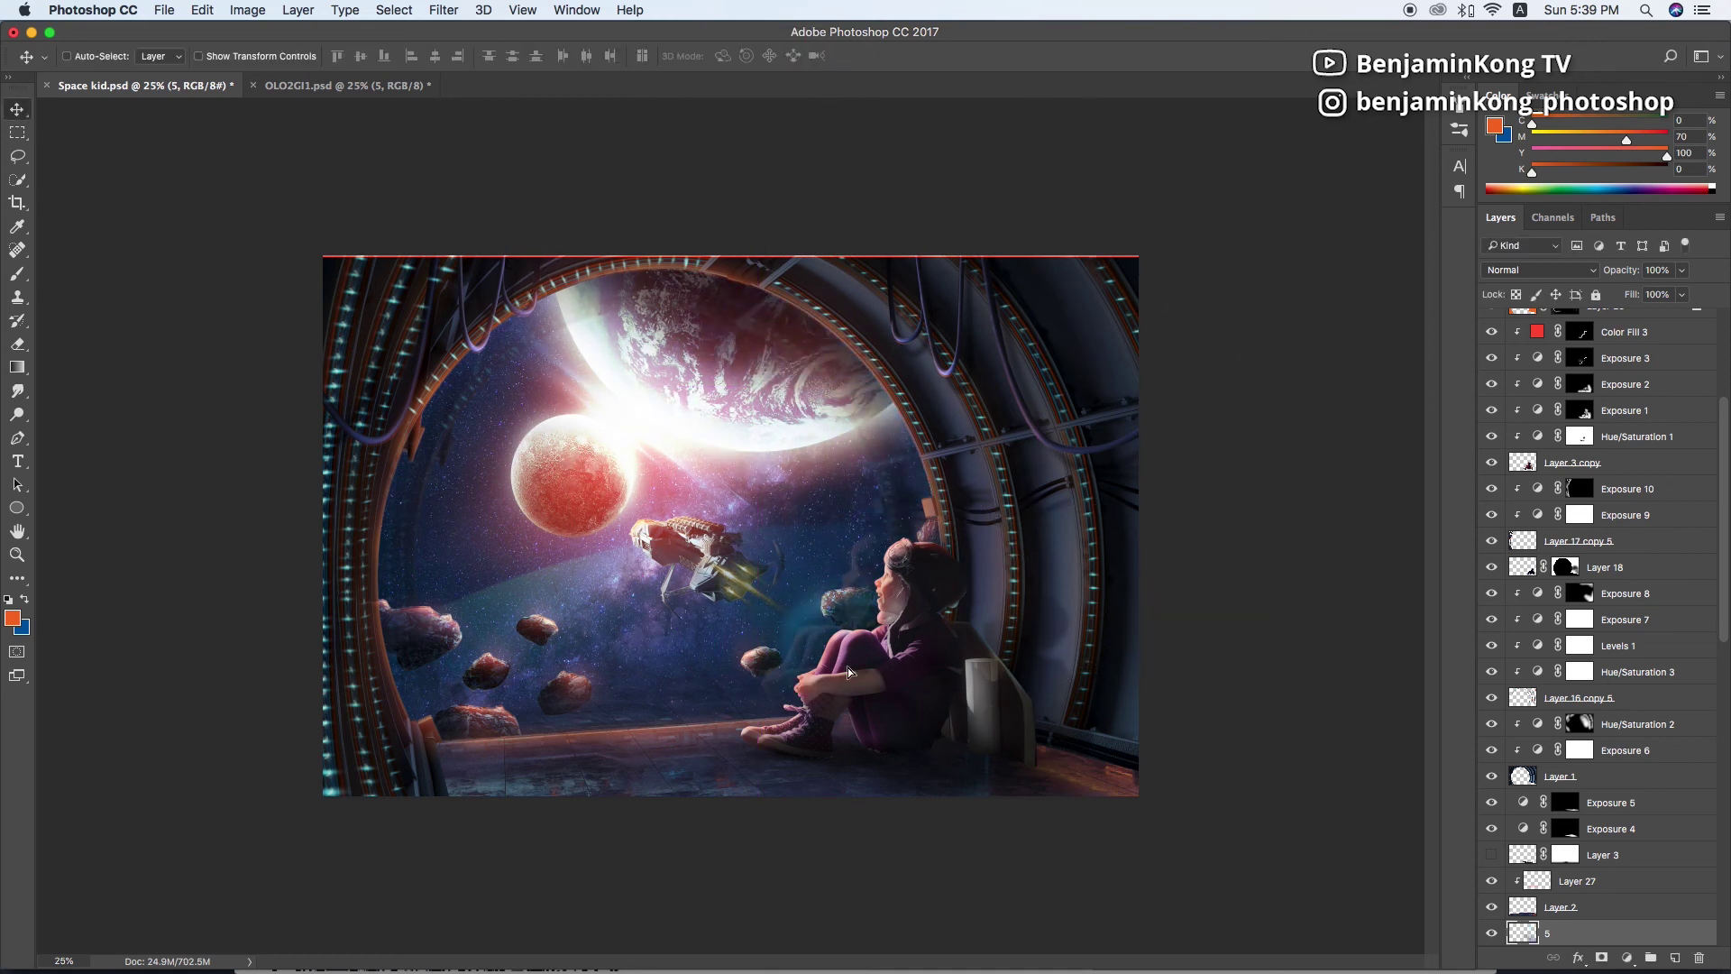
mouse_move(812, 632)
left_mouse_down()
mouse_move(717, 554)
mouse_move(906, 610)
left_mouse_up()
Adjust the crop's top edge while zoomed in on the top of the image
key("c")
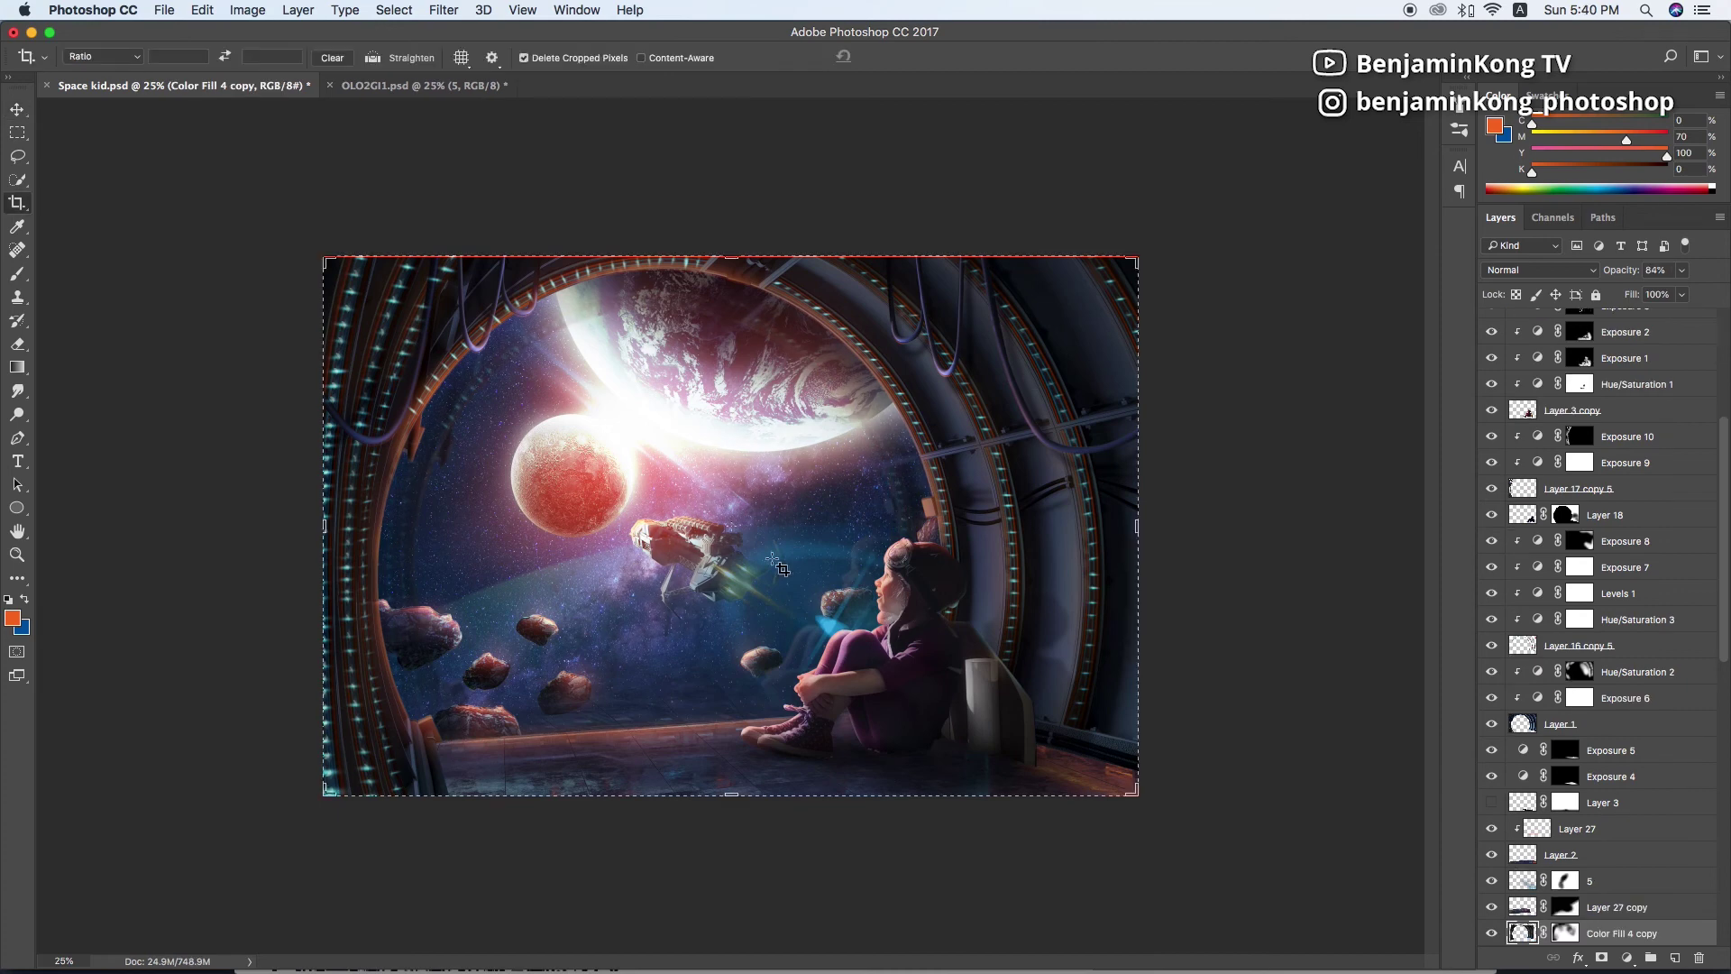
key("ctrl+plus")
left_click_drag(711, 181, 711, 495)
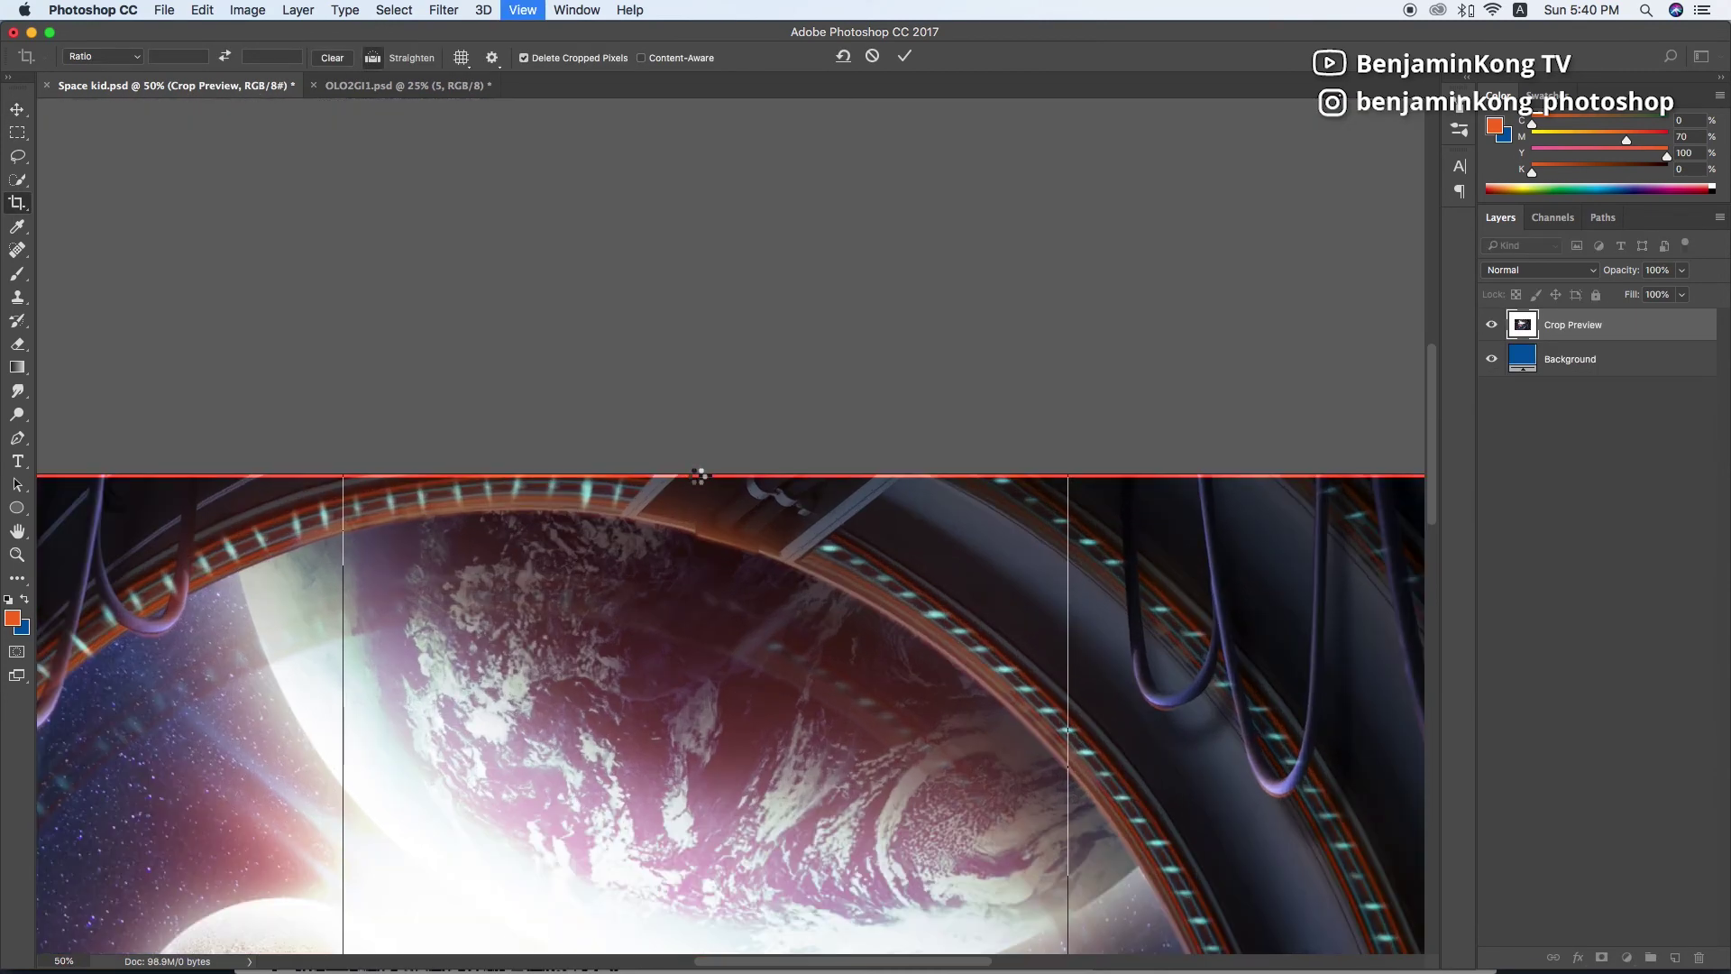
key("ctrl+plus")
key("ctrl+plus")
key("ctrl+plus")
left_click_drag(710, 495, 822, 523)
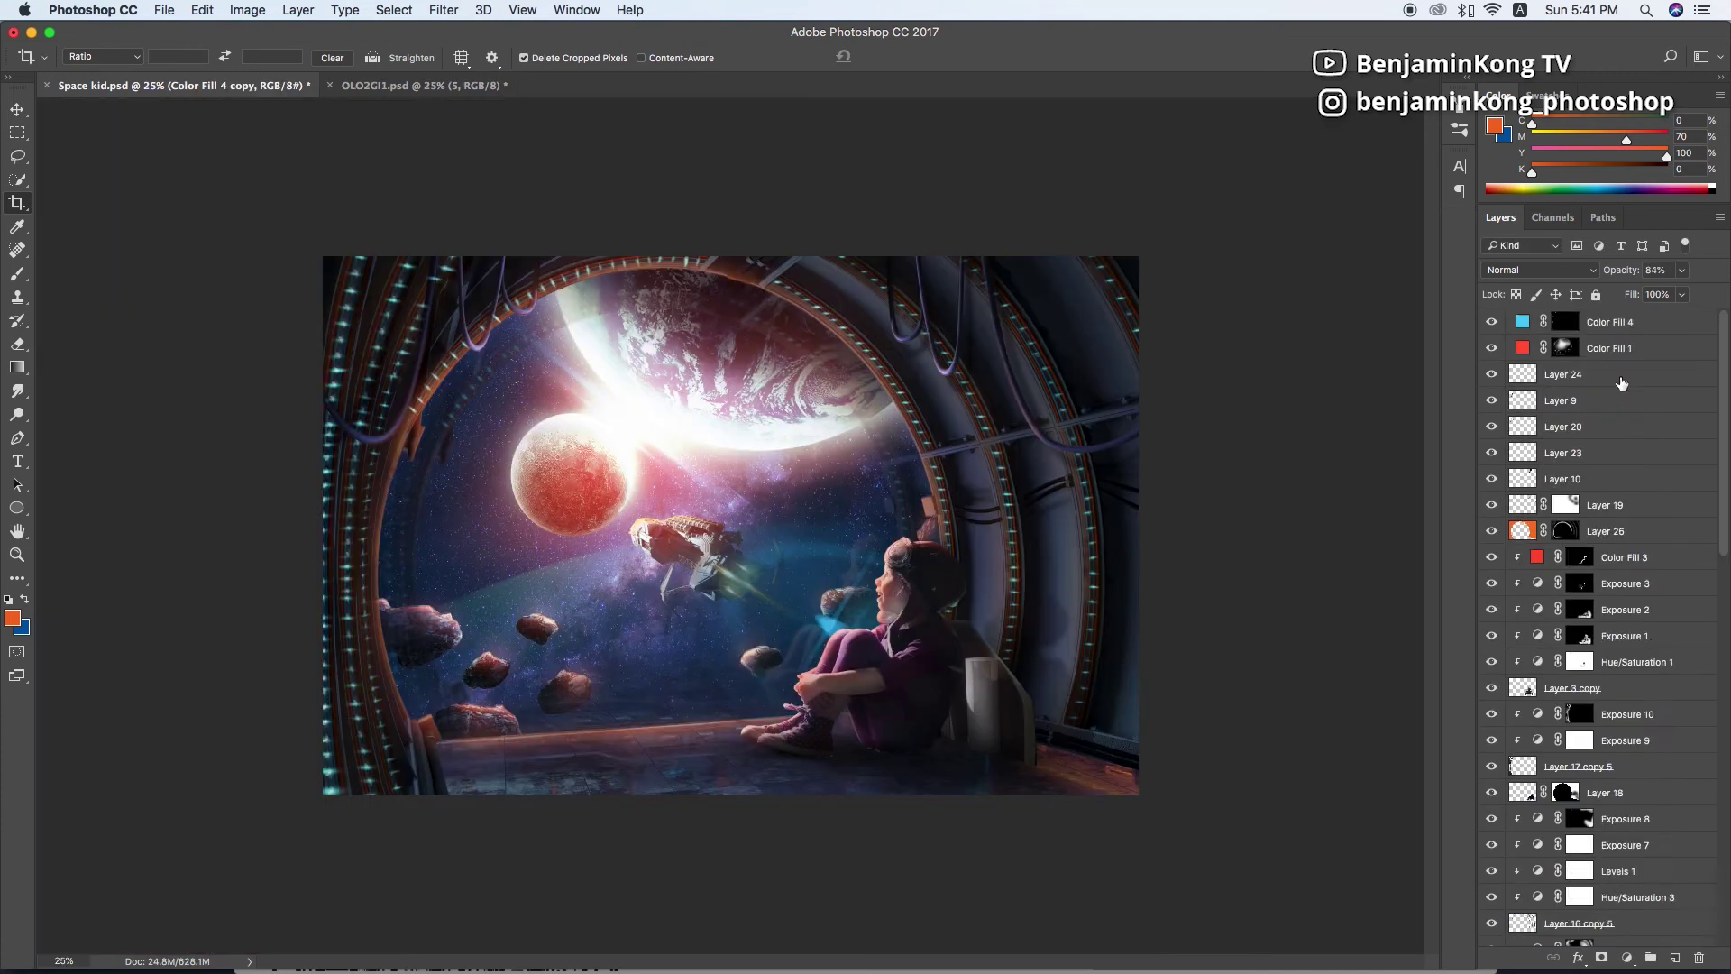
Add a darkening Exposure adjustment with an inverted mask, painted onto the upper-left edges and floor
left_click(1626, 957)
left_click(1614, 716)
left_click_drag(1322, 453, 1298, 458)
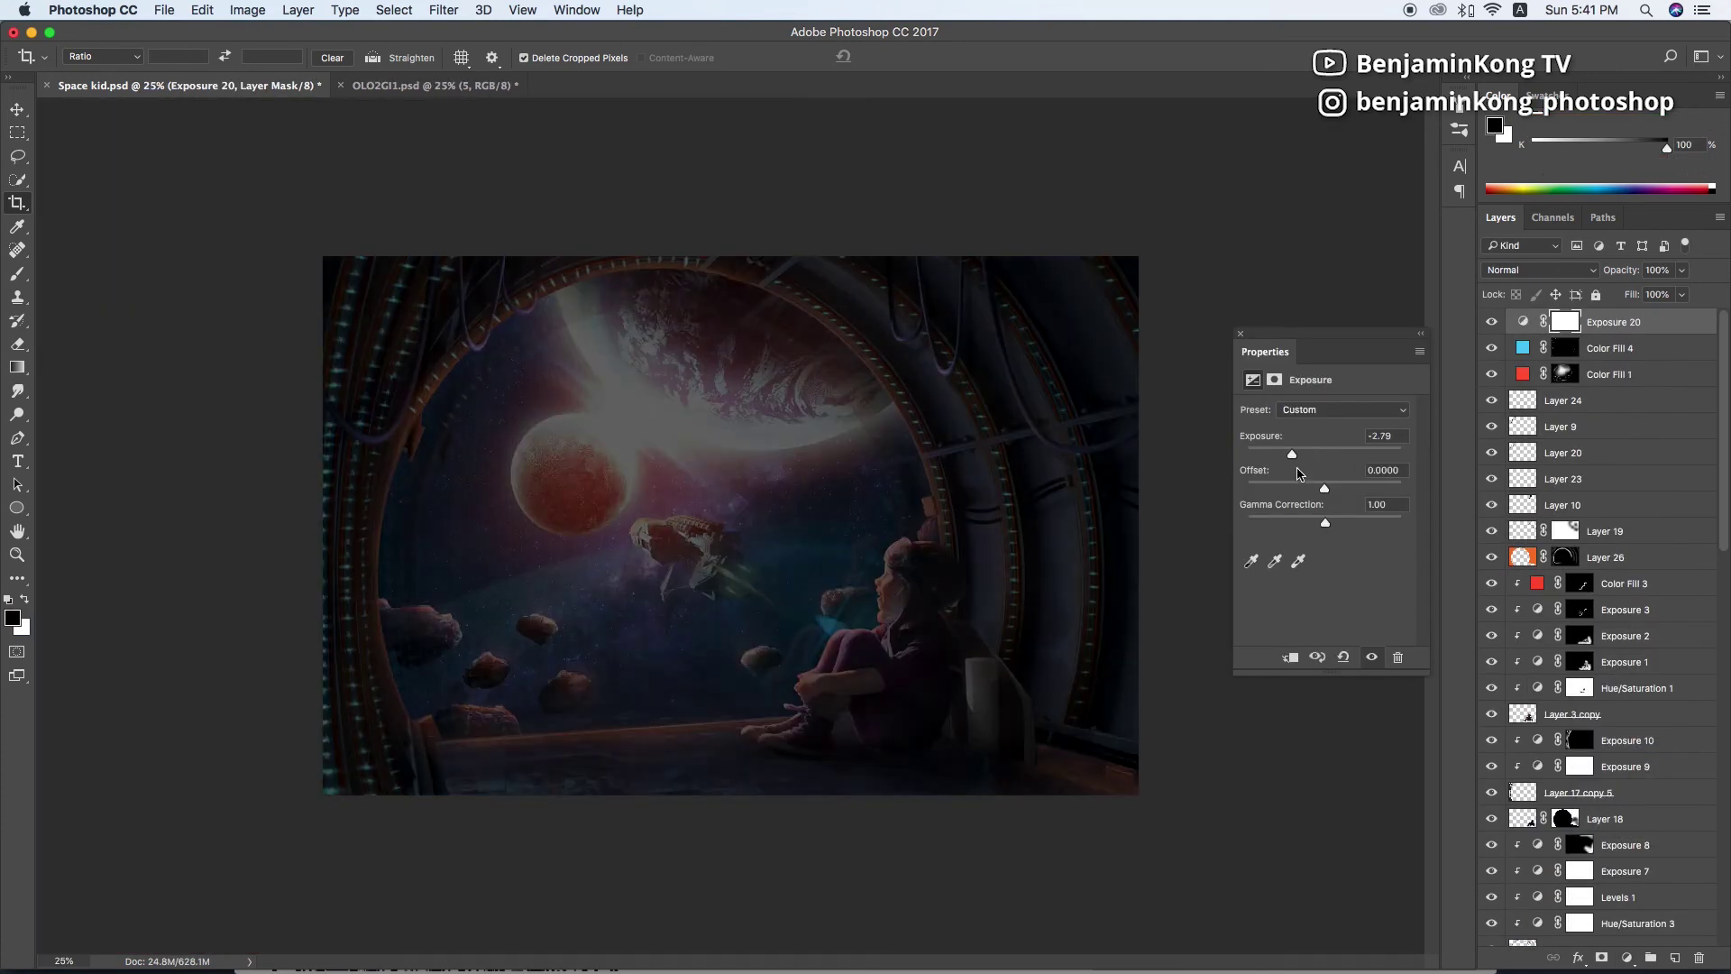
left_click(1564, 322)
key("ctrl+i")
key("x")
key("z")
key("b")
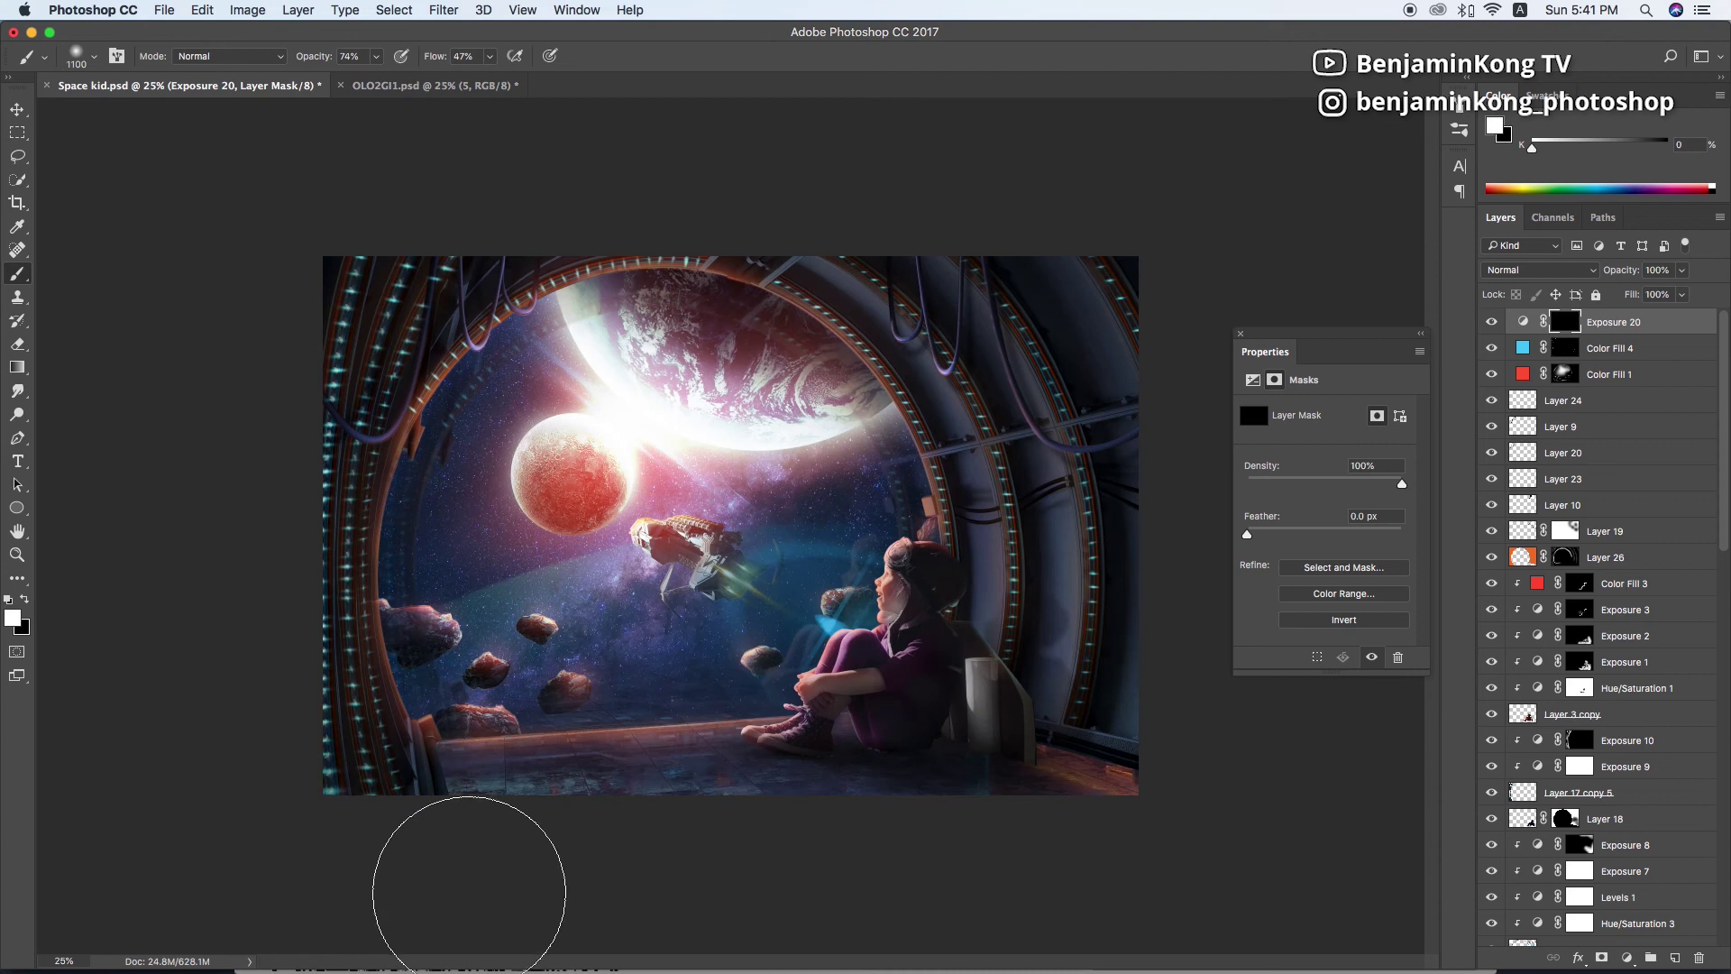
left_click_drag(998, 361, 328, 452)
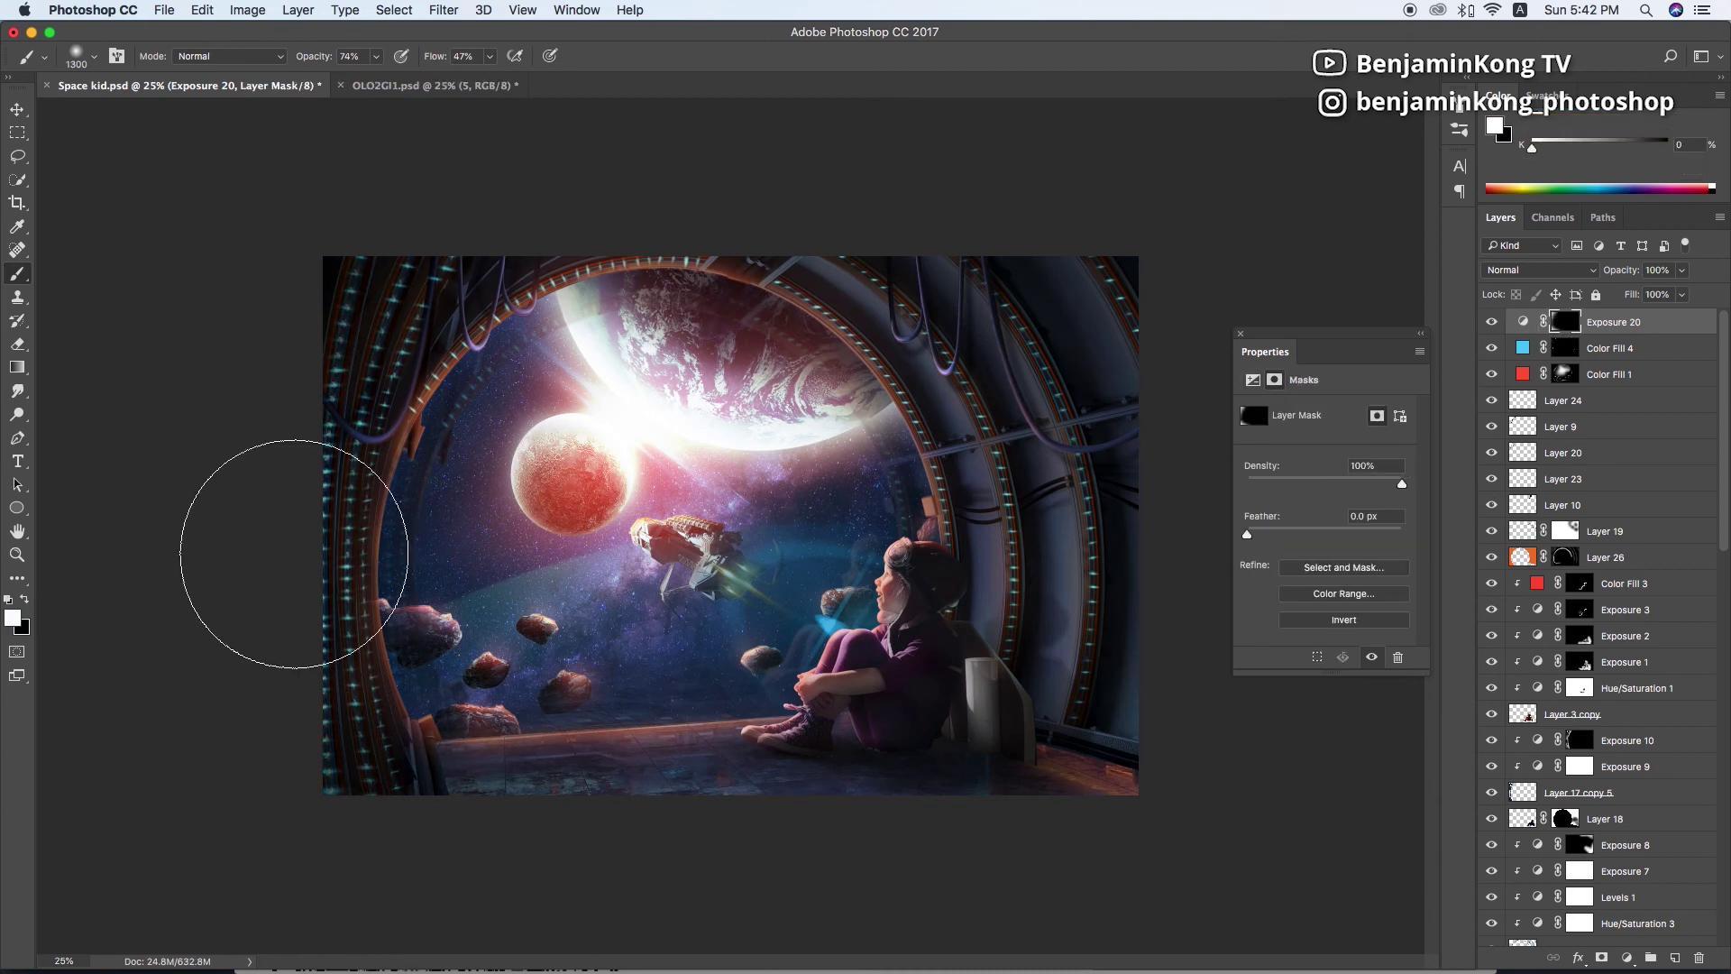
left_click_drag(1160, 793, 1127, 839)
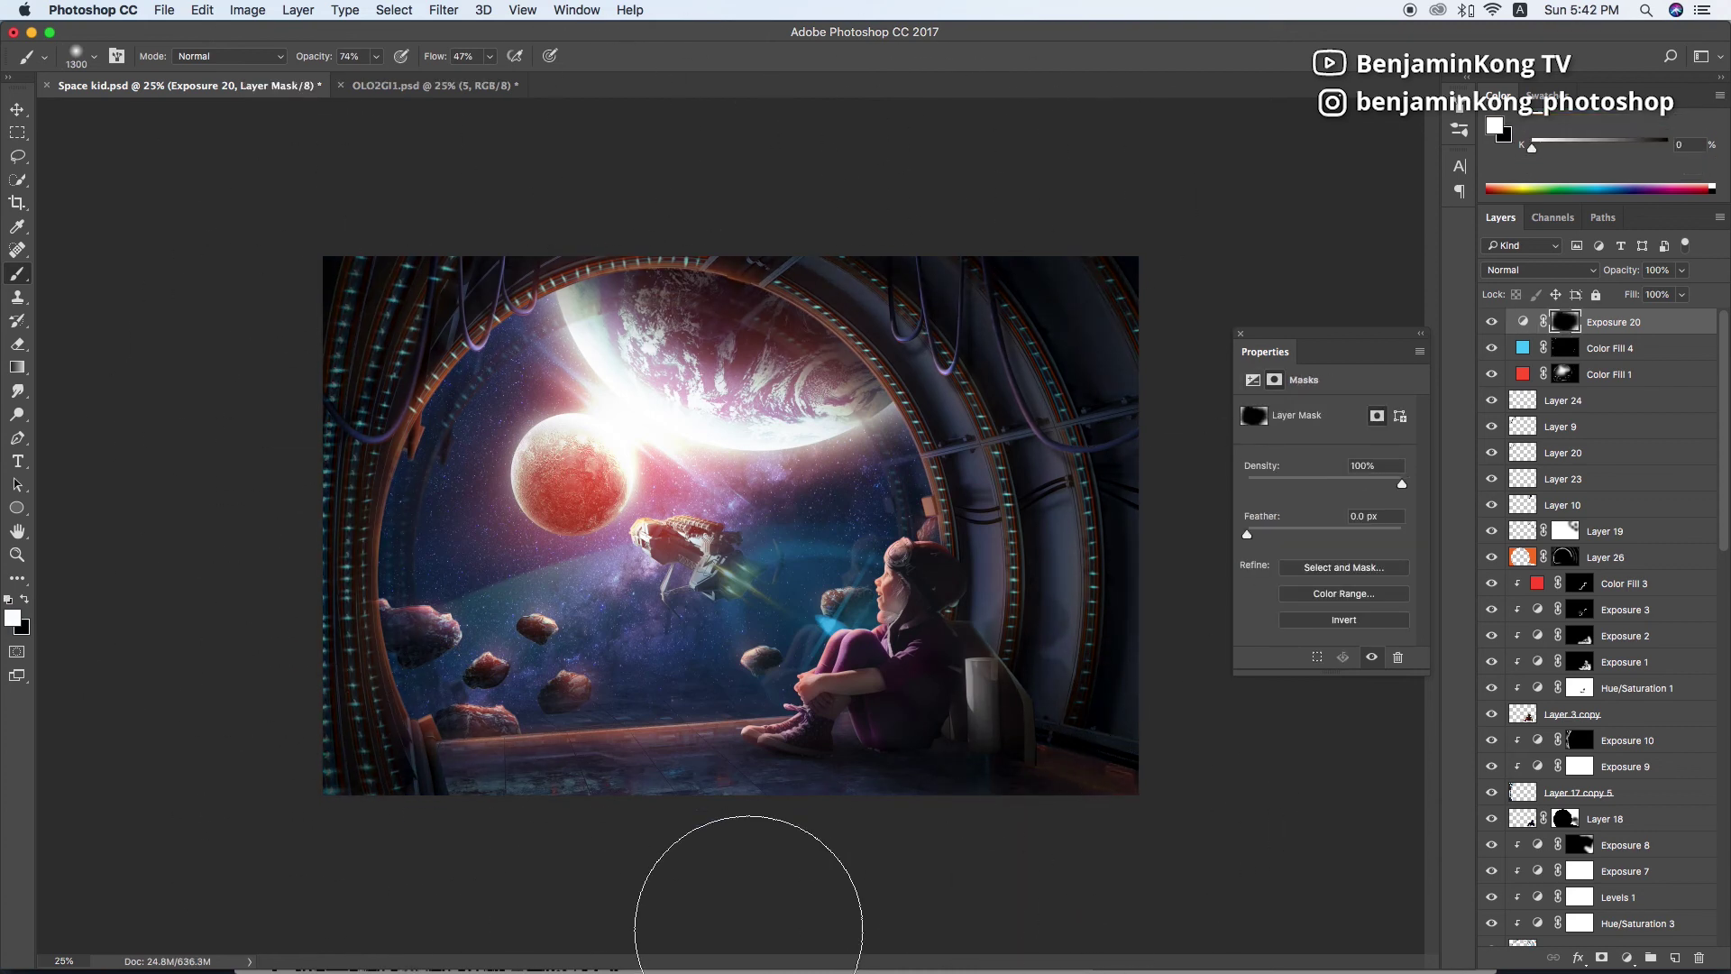
Stamp a merged copy and apply a vertical Tilt-Shift blur to it
key("ctrl+alt+shift+e")
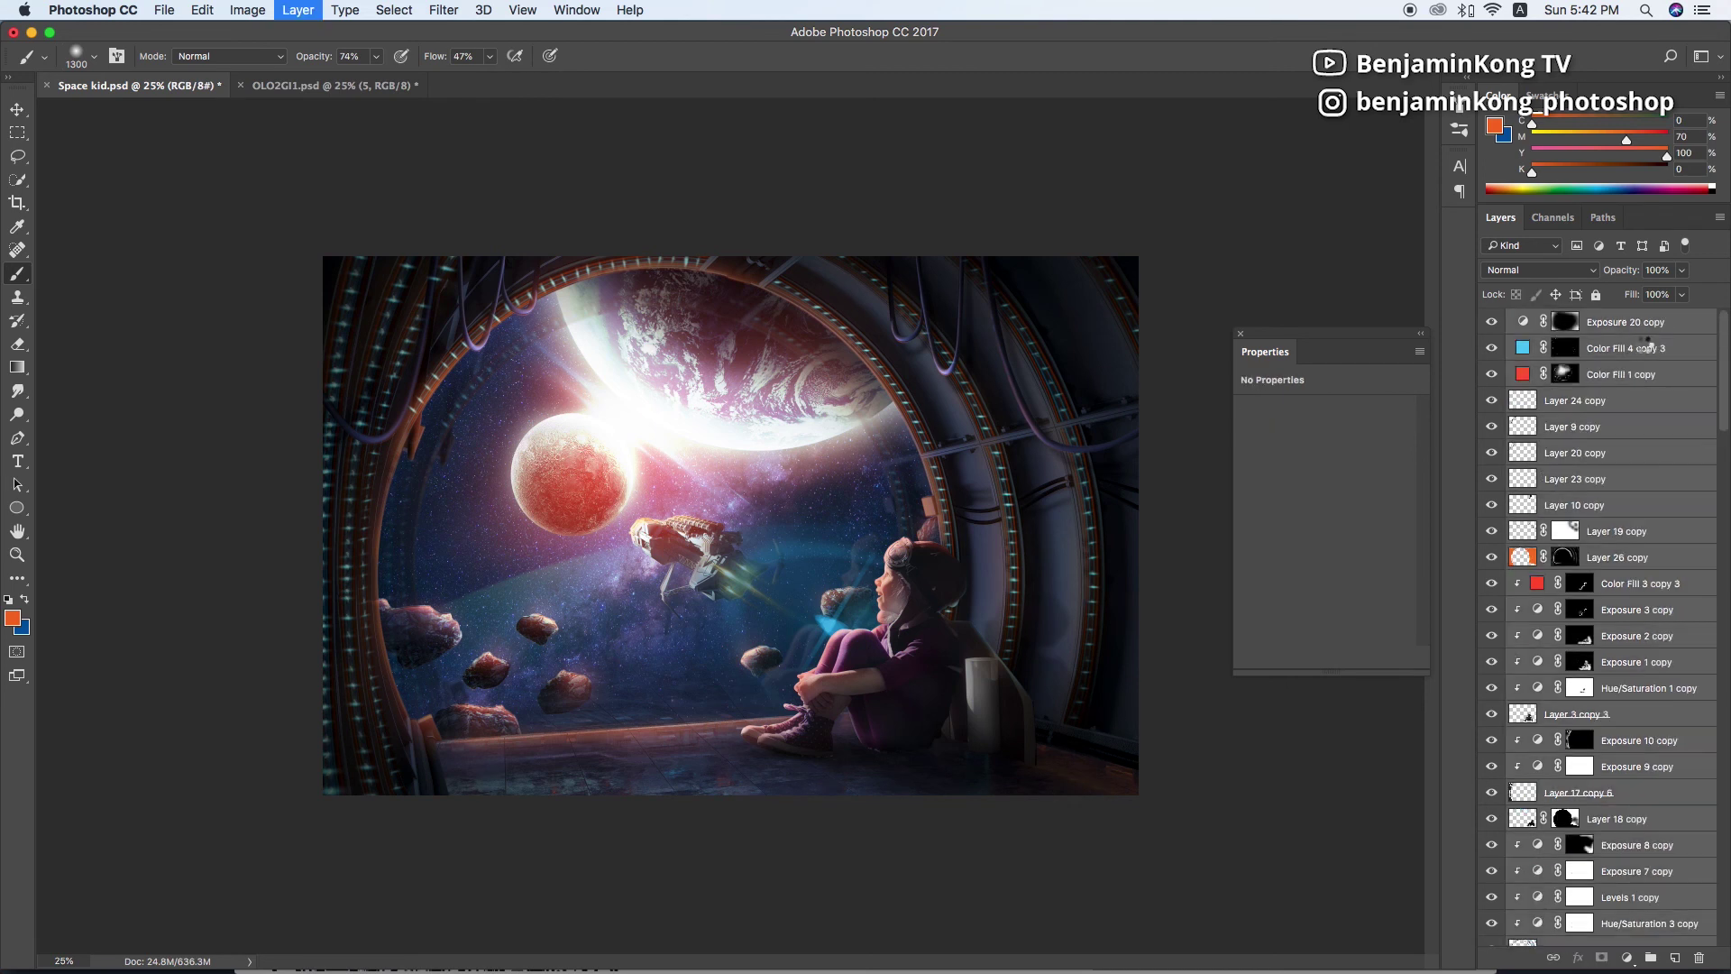
left_click(445, 11)
mouse_move(534, 225)
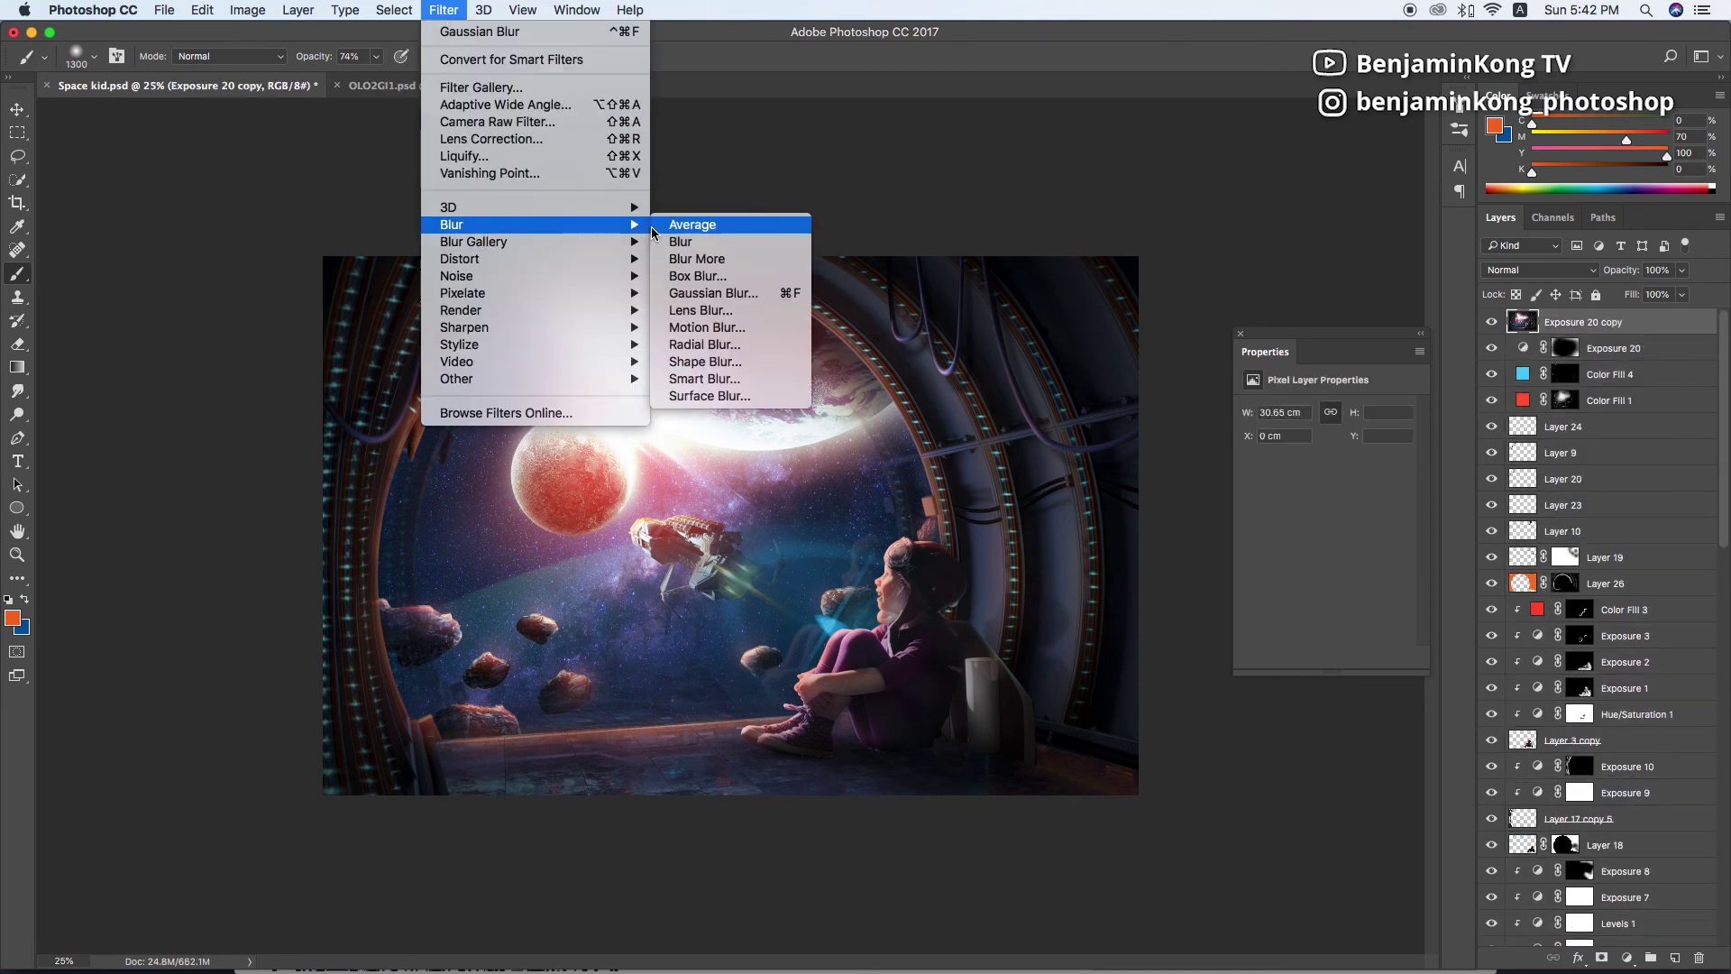
left_click(699, 275)
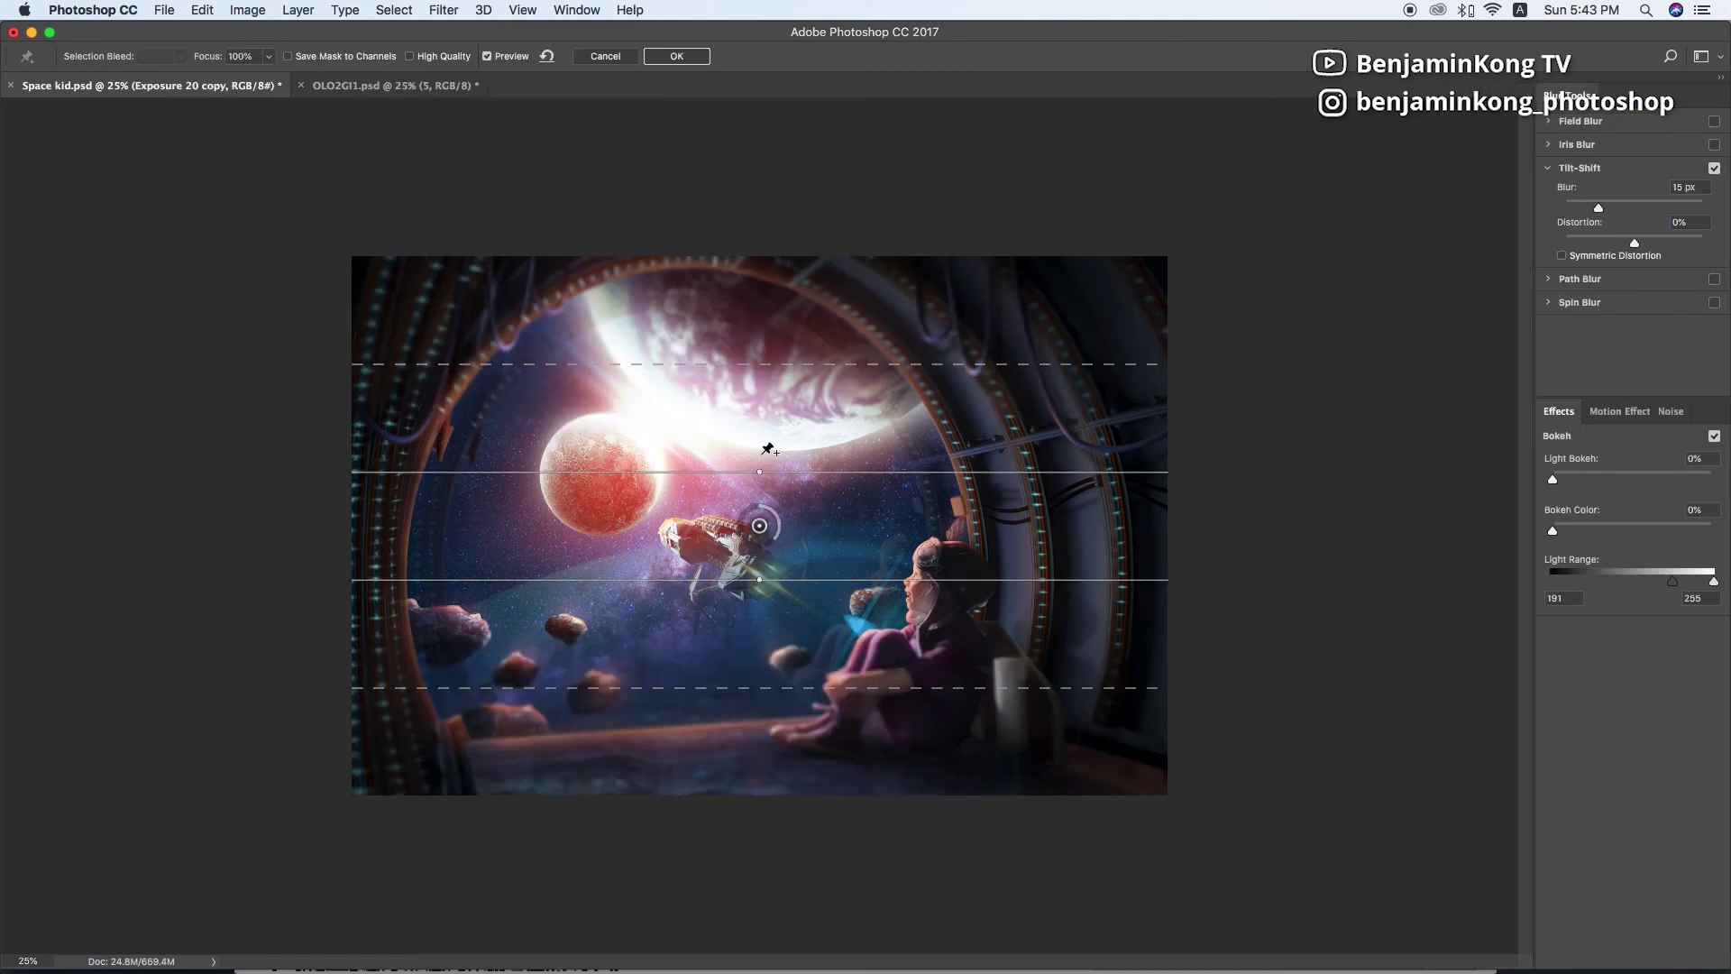
left_click_drag(759, 472, 816, 526)
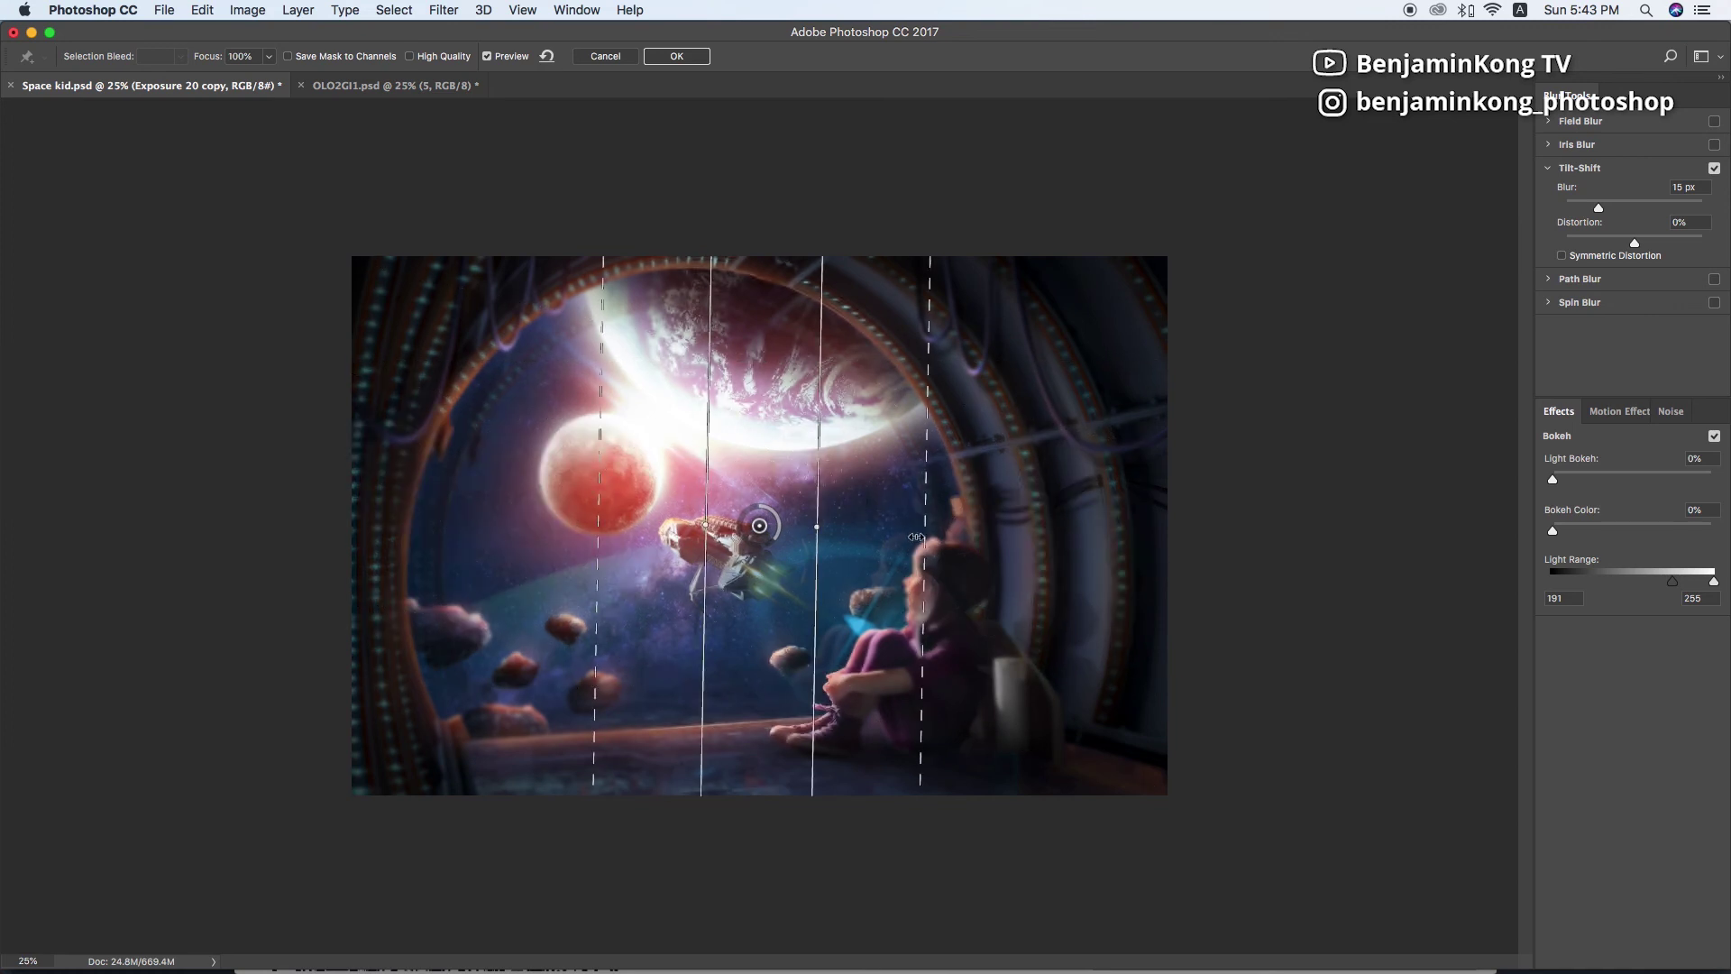
key("Return")
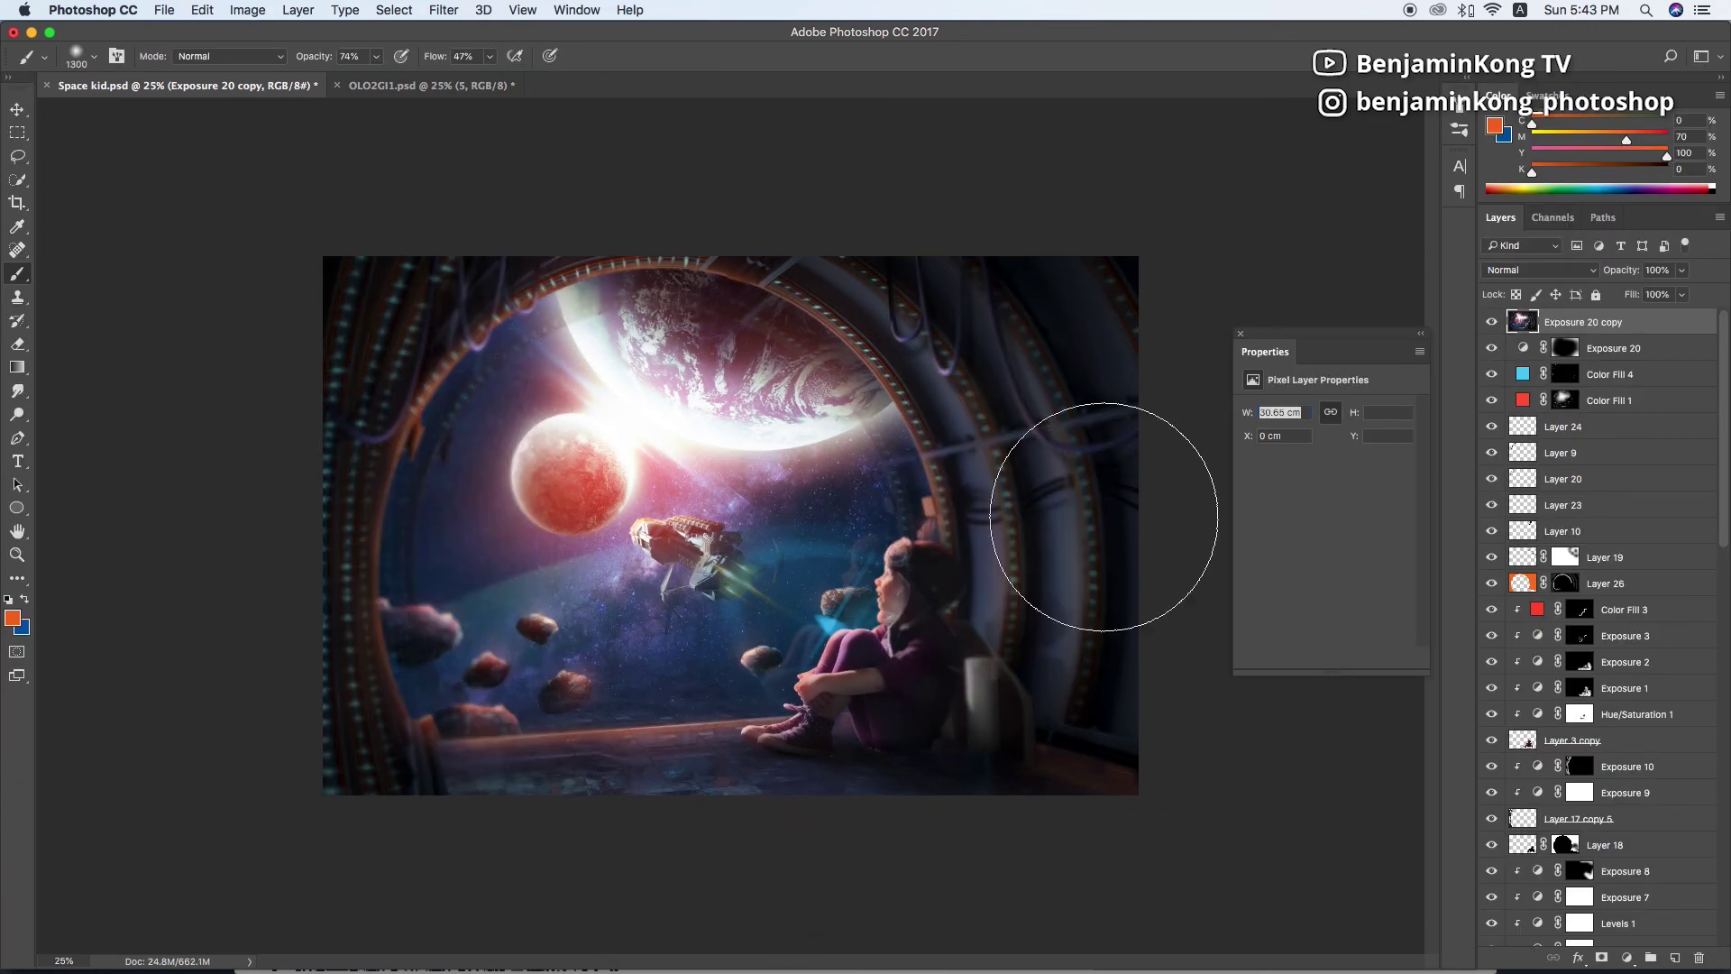
Stamp another merged layer on top of the blurred copy
key("bracketleft")
key("bracketleft")
key("bracketleft")
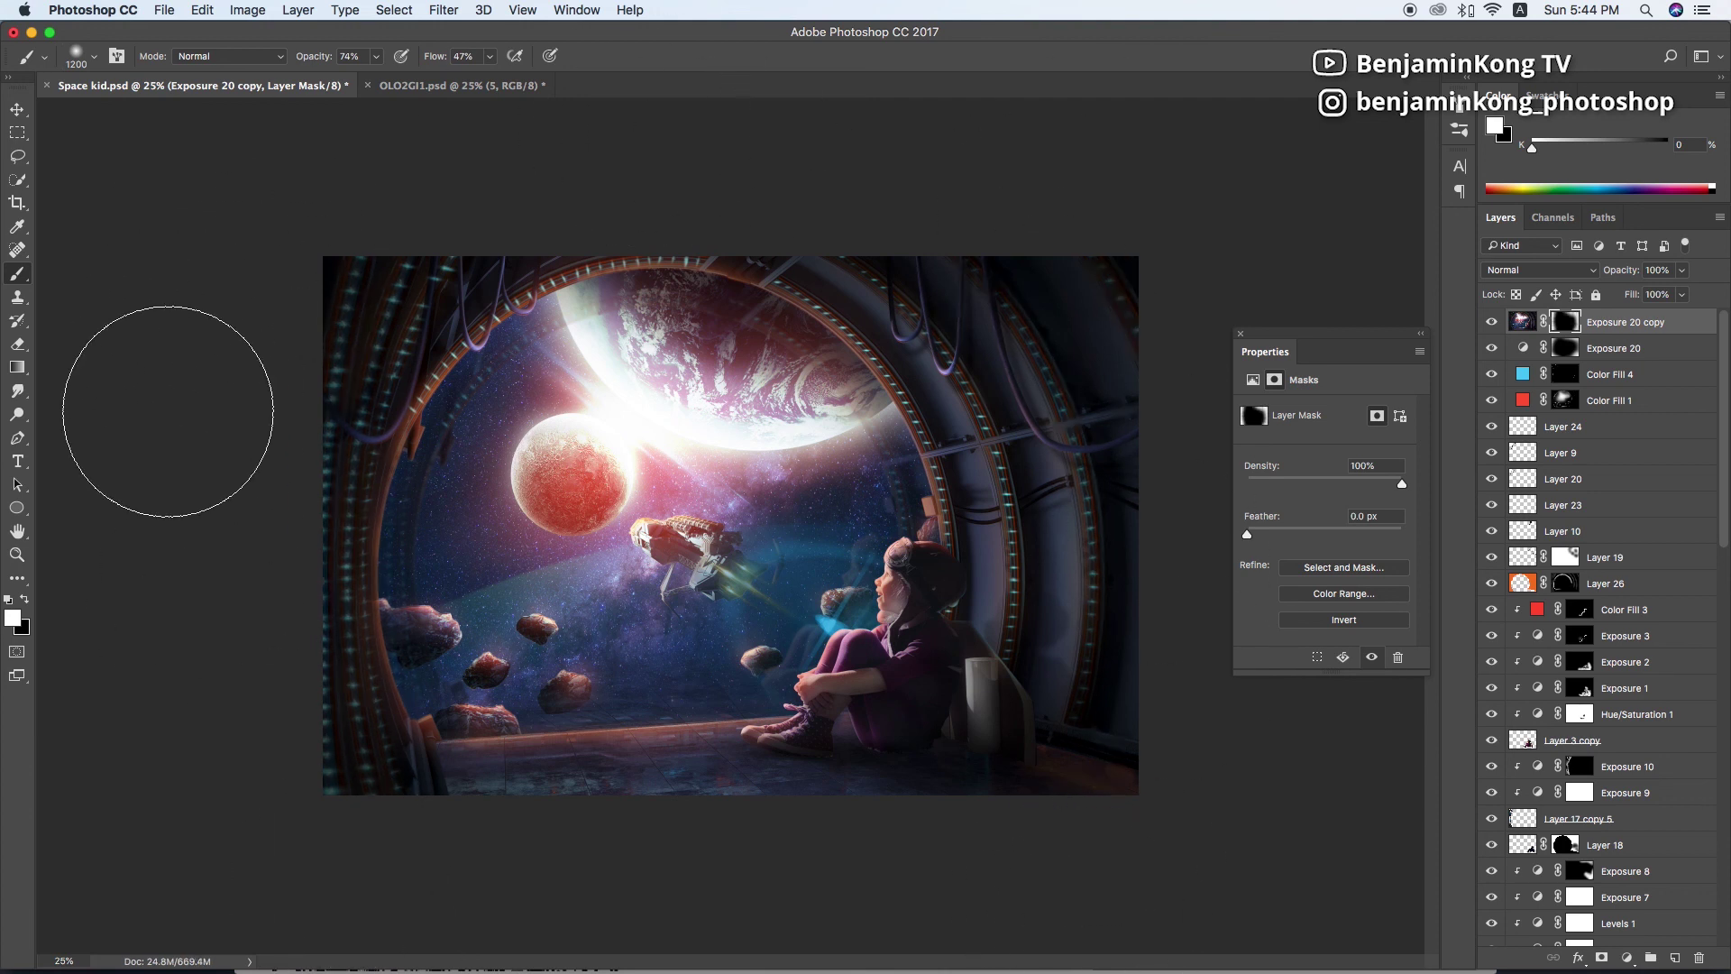
left_click(1623, 324)
key("super+alt+shift+e")
left_click(443, 10)
left_click(496, 122)
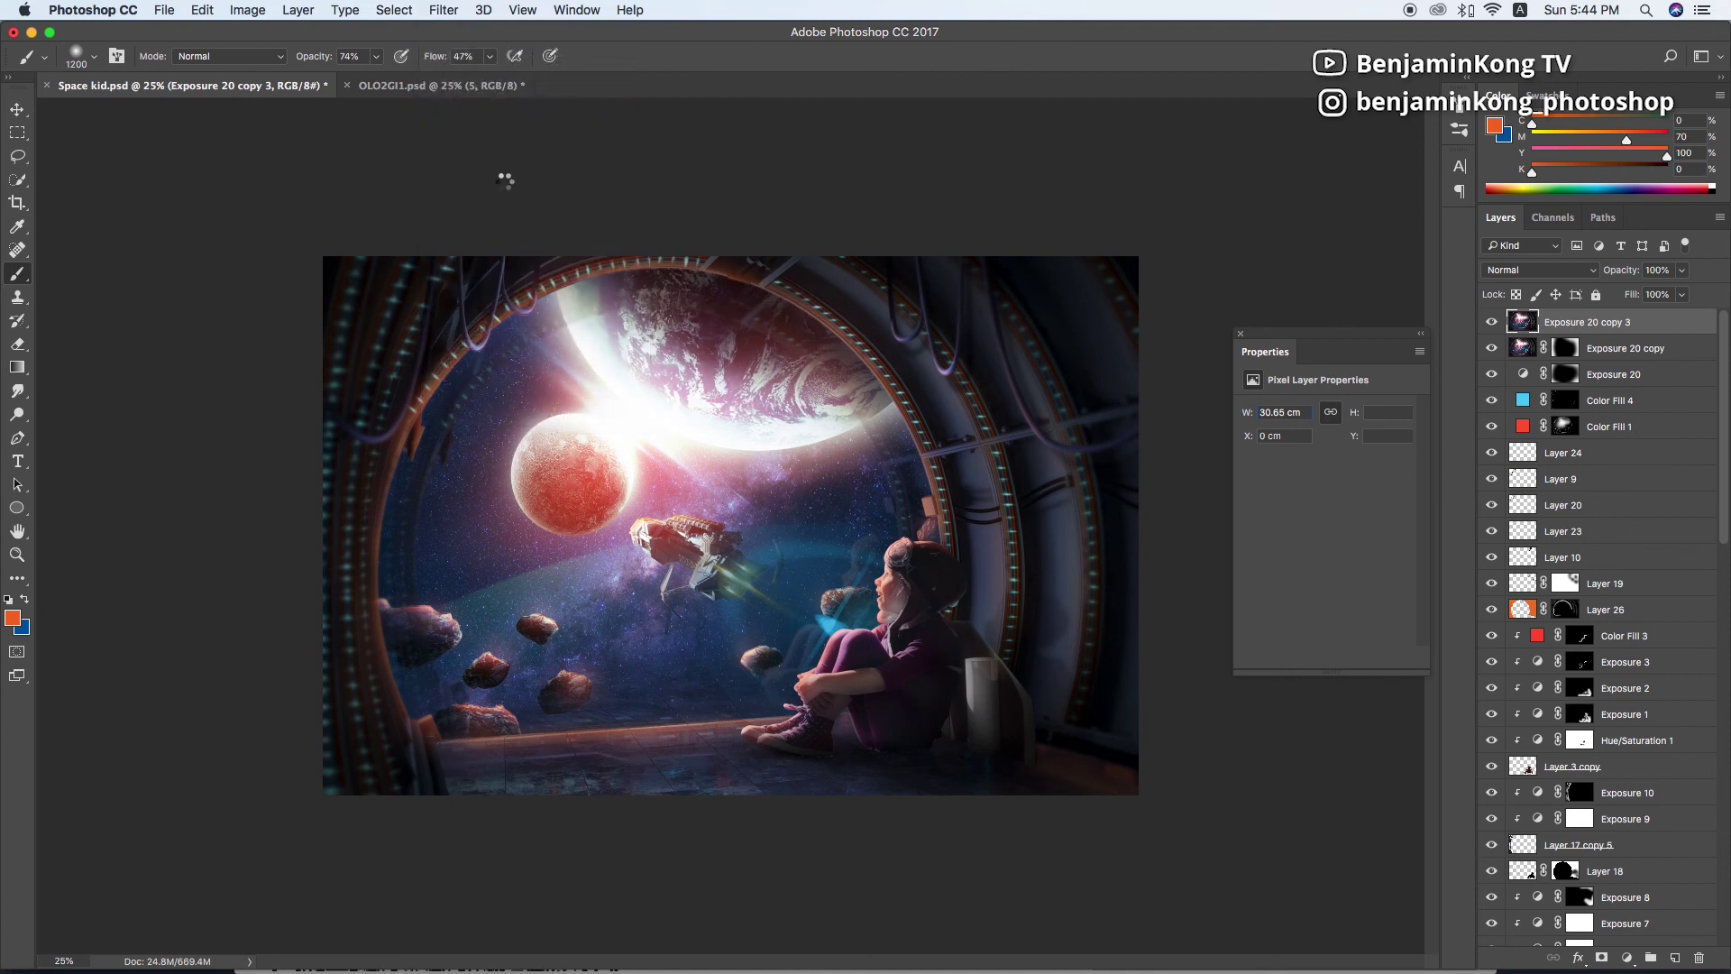
In Camera Raw, cool Temperature to -11, set Tint +9, and raise Exposure to +0.30
left_click_drag(1584, 268, 1582, 267)
left_click(1604, 291)
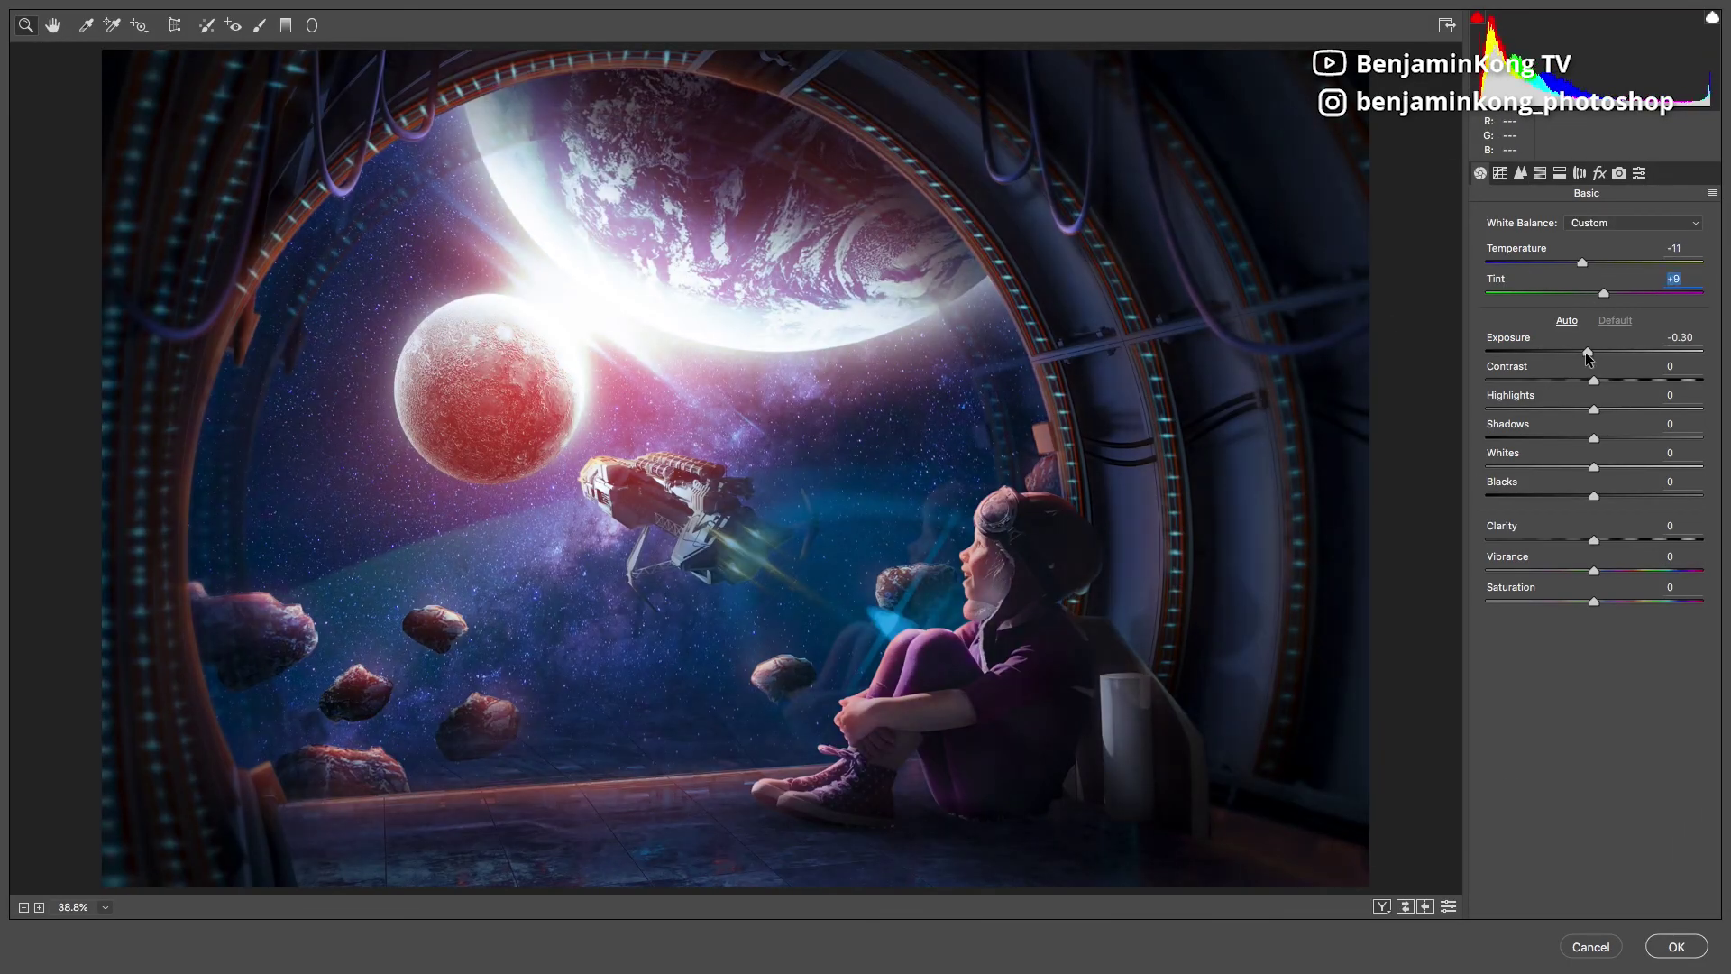
left_click_drag(1593, 351, 1586, 412)
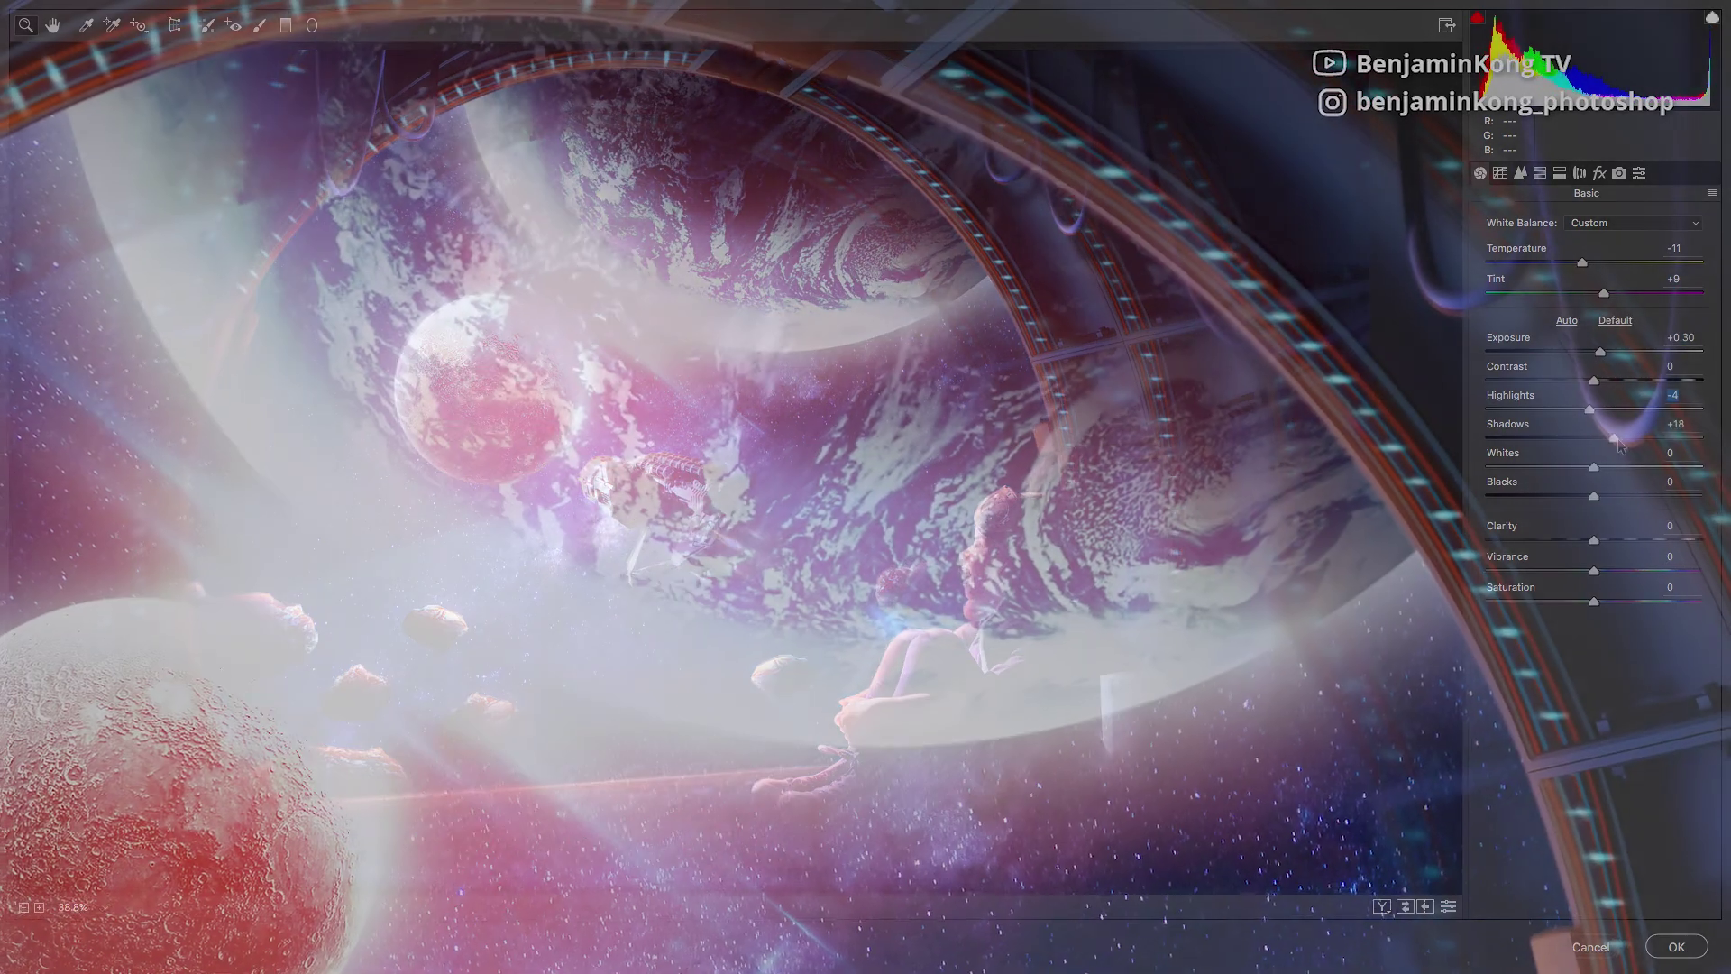